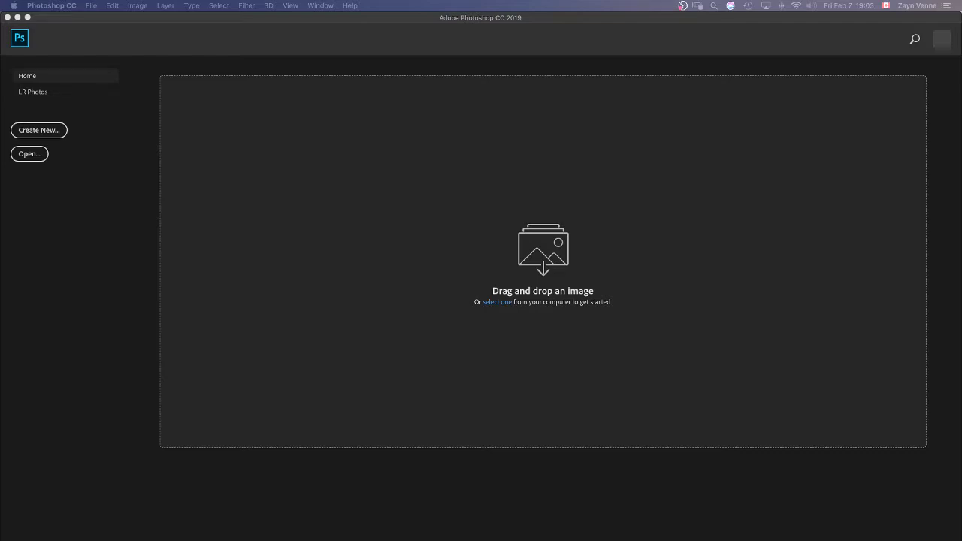
# Start a new document and move the New document dialog lower on screen
pyautogui.moveTo(590, 535)
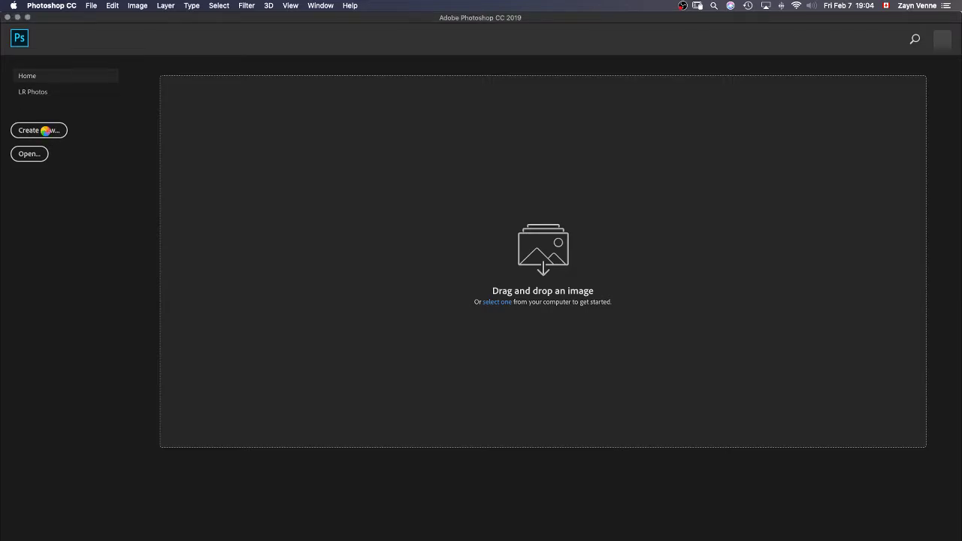
pyautogui.click(47, 132)
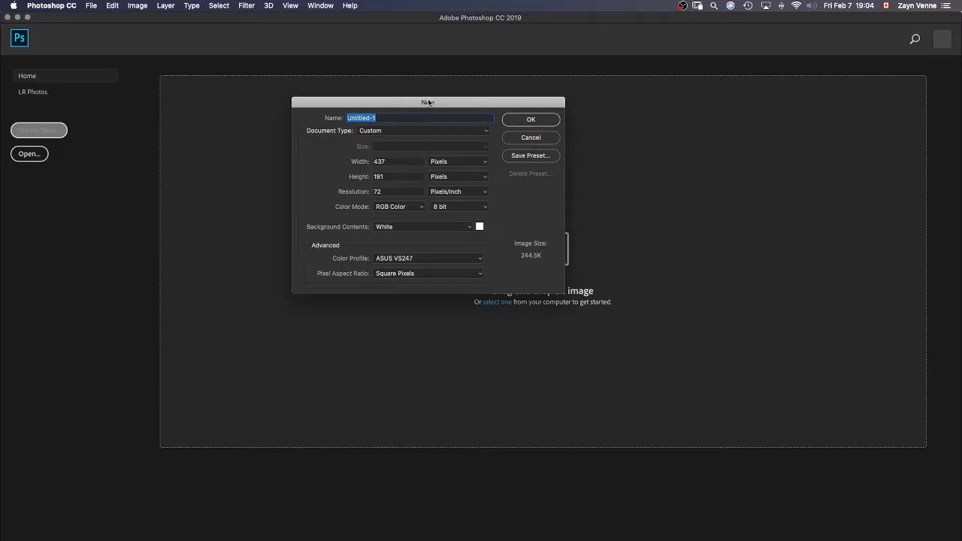
pyautogui.moveTo(430, 104); pyautogui.dragTo(445, 121)
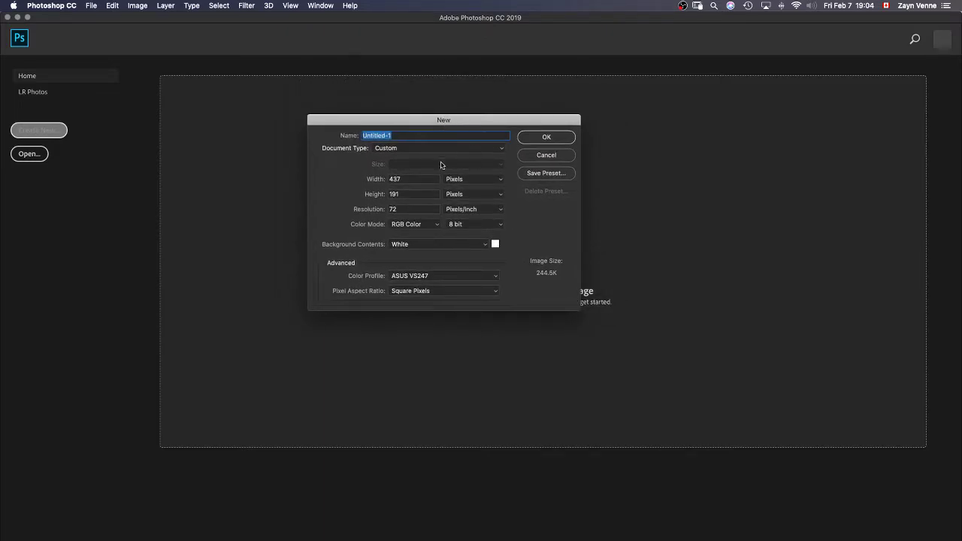
# Try the Web and U.S. Paper presets, then choose Film & Video HDTV 1080p (1920 × 1080)
pyautogui.click(415, 149)
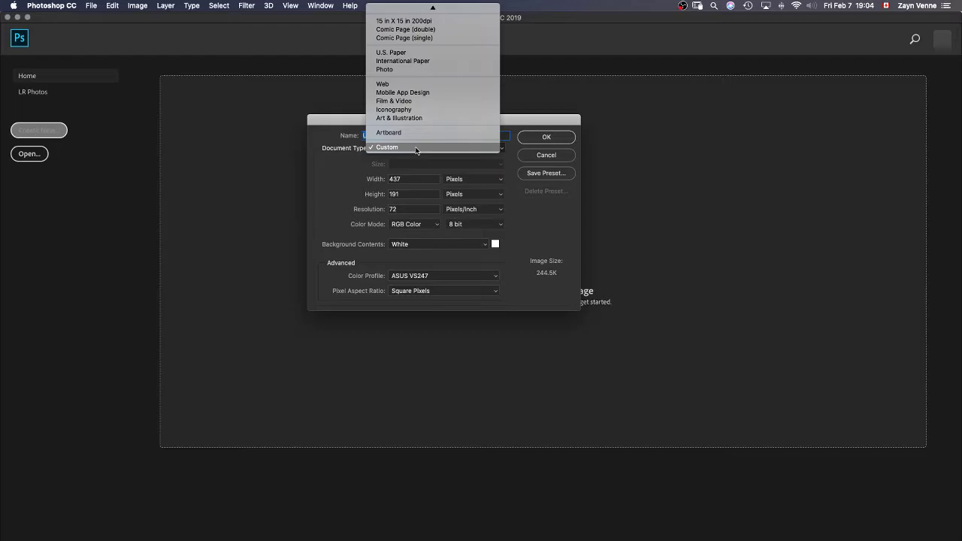
pyautogui.scroll(1, 413, 34)
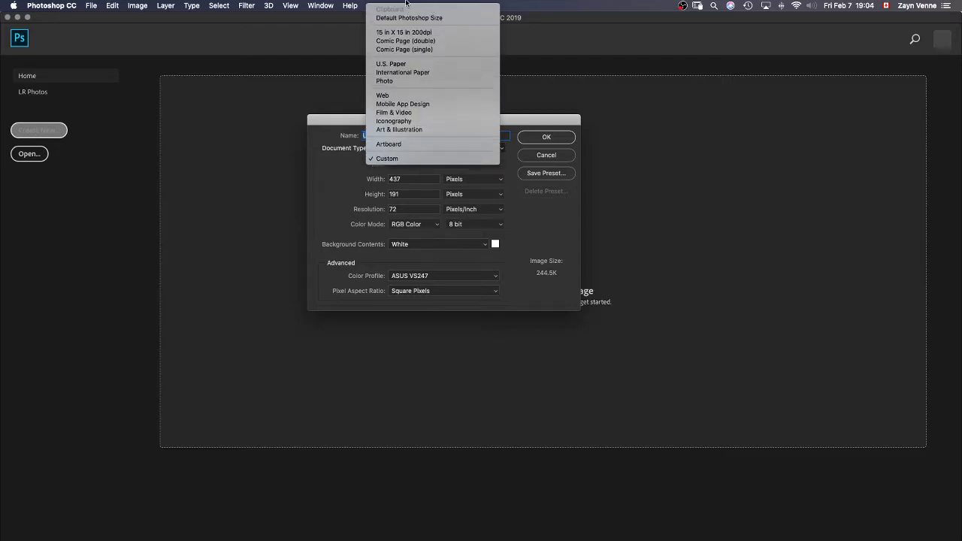
pyautogui.click(420, 95)
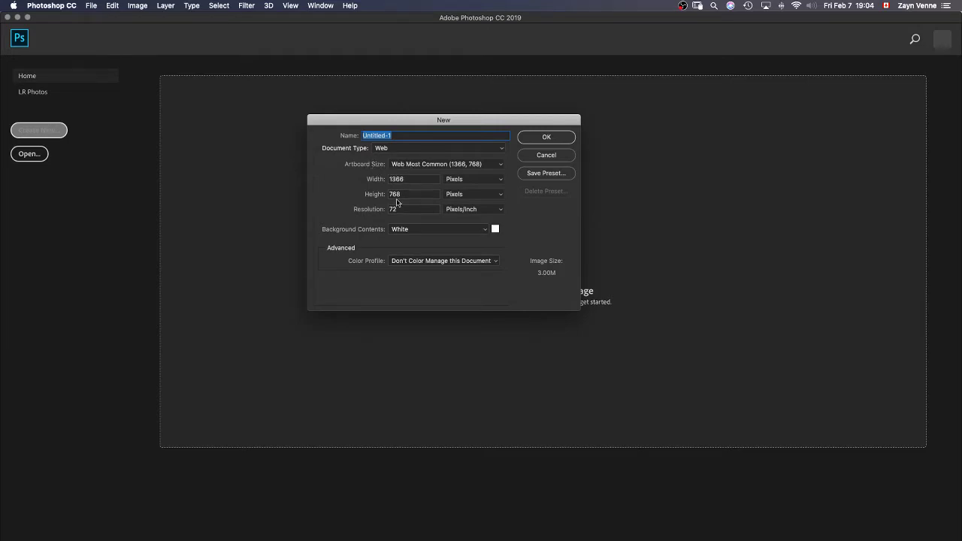
pyautogui.click(414, 150)
pyautogui.click(414, 118)
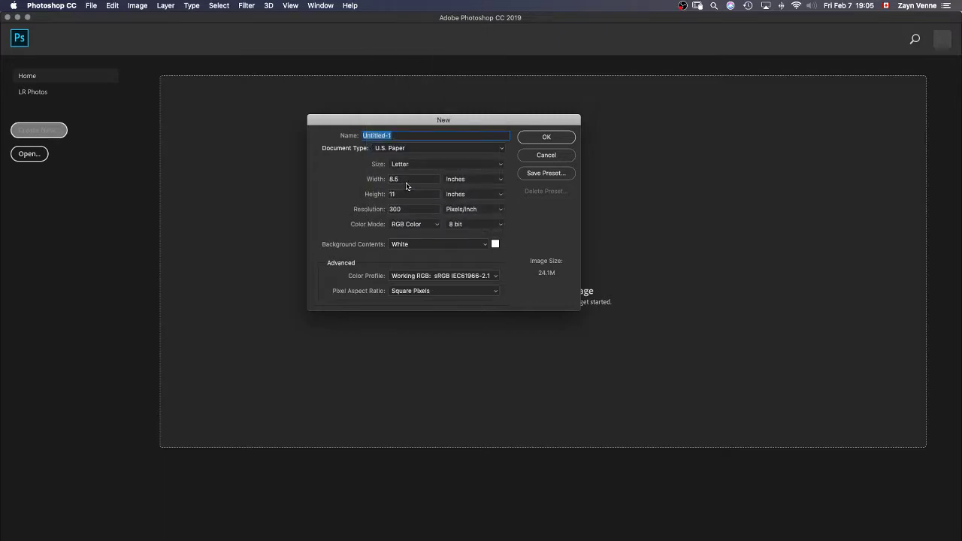
pyautogui.click(423, 149)
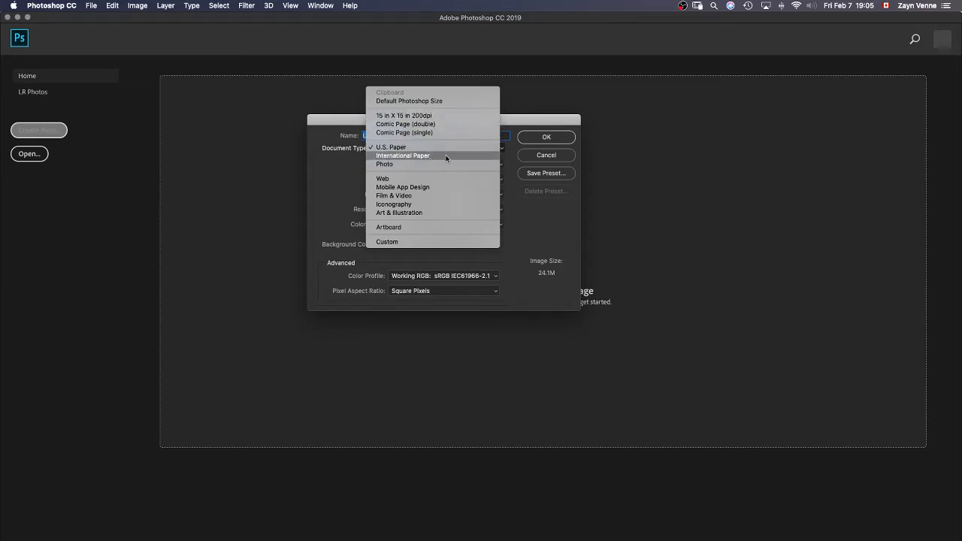
pyautogui.click(426, 197)
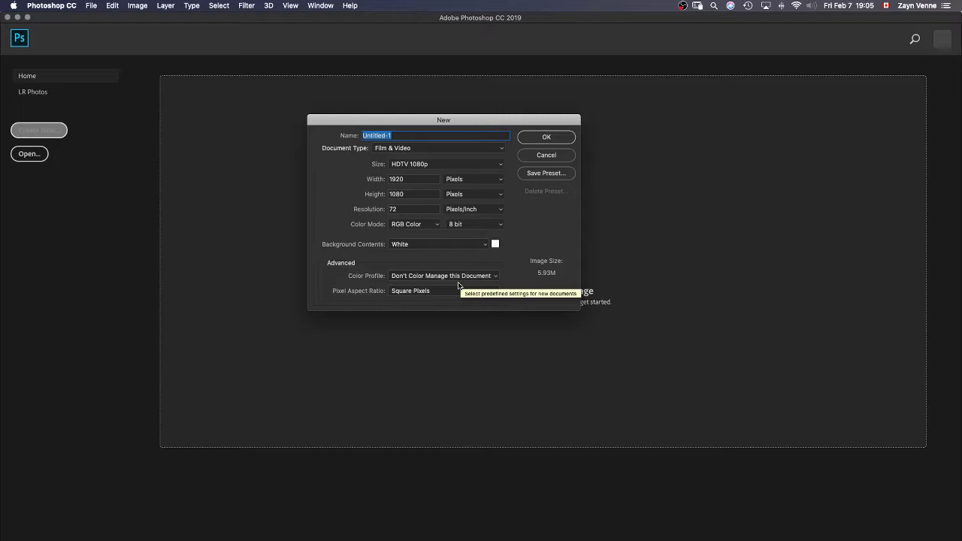
# Cycle the document type through Iconography and Art & Illustration, then switch to Custom
pyautogui.click(470, 154)
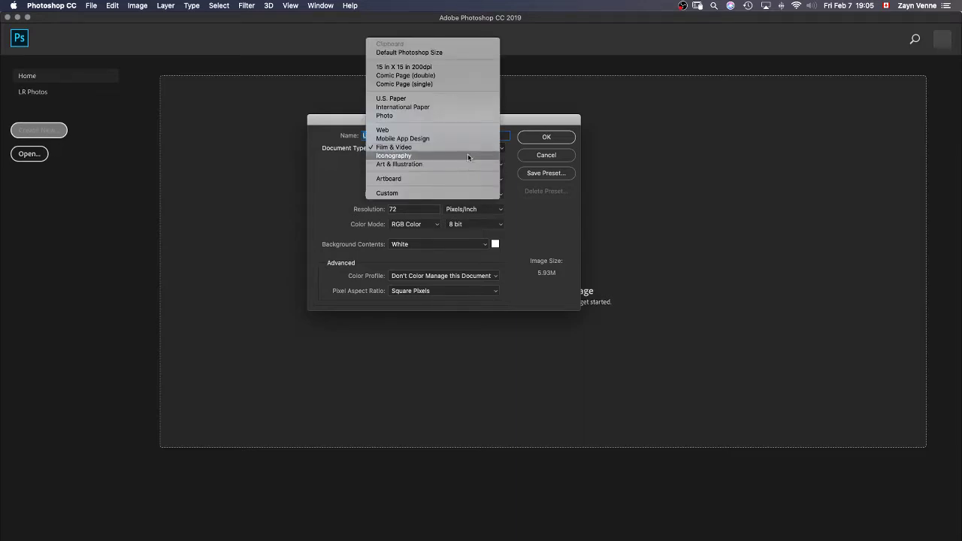
pyautogui.click(468, 154)
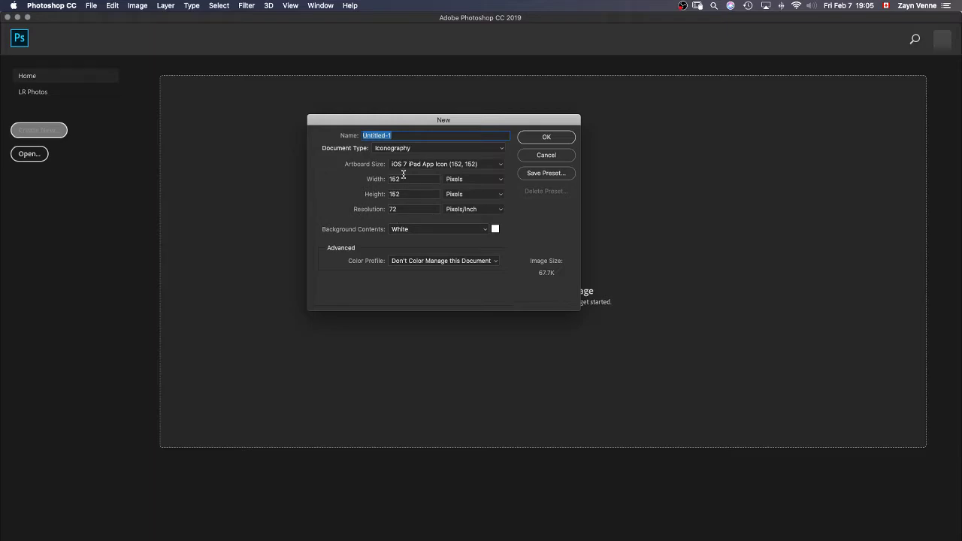
pyautogui.click(436, 151)
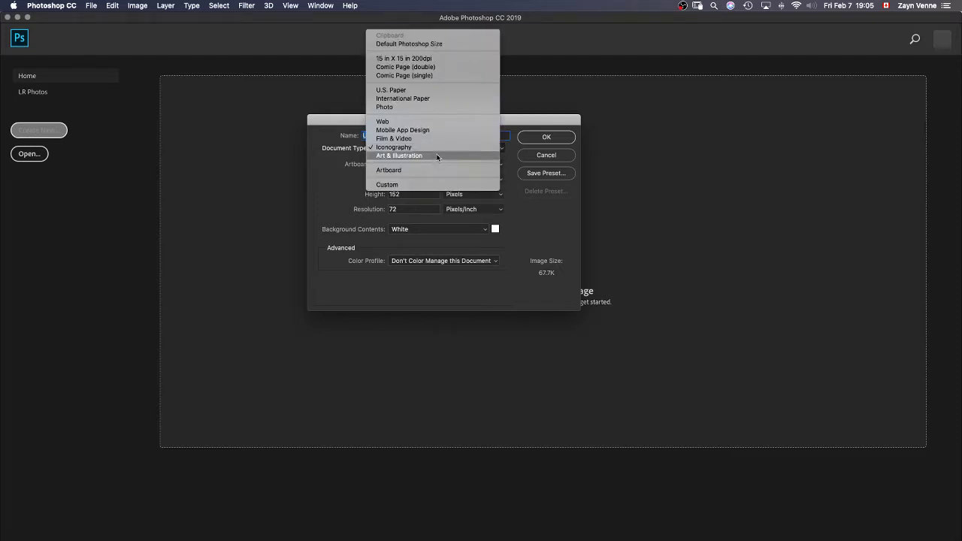
pyautogui.click(439, 156)
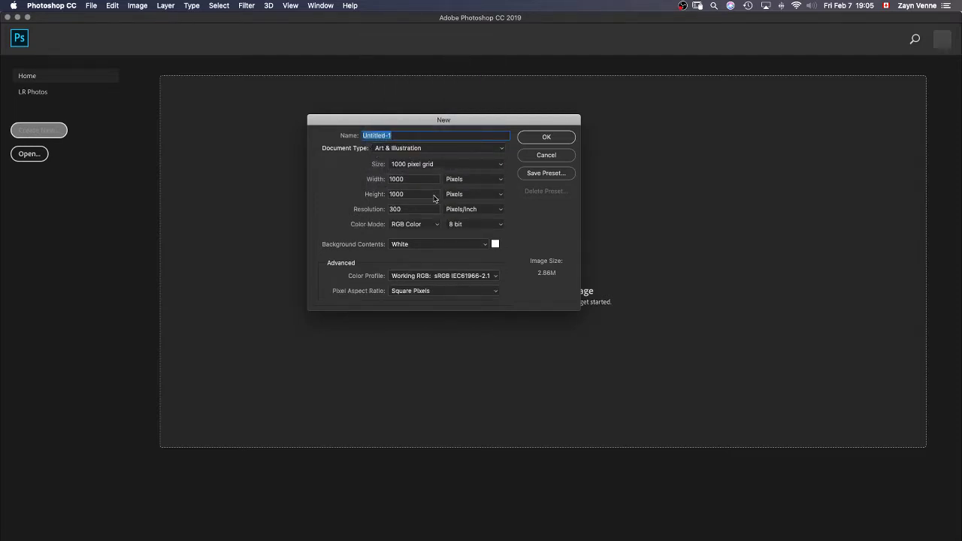
pyautogui.click(433, 149)
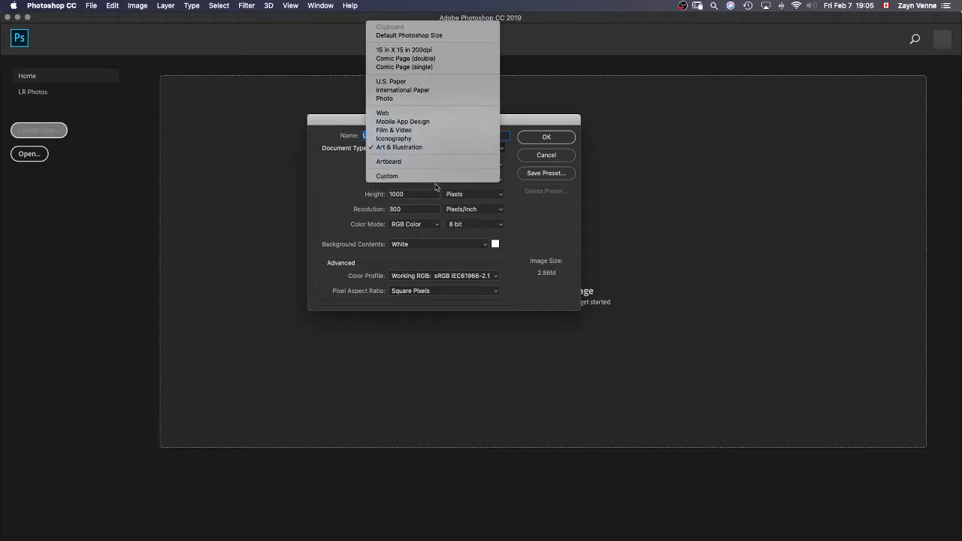
pyautogui.click(438, 178)
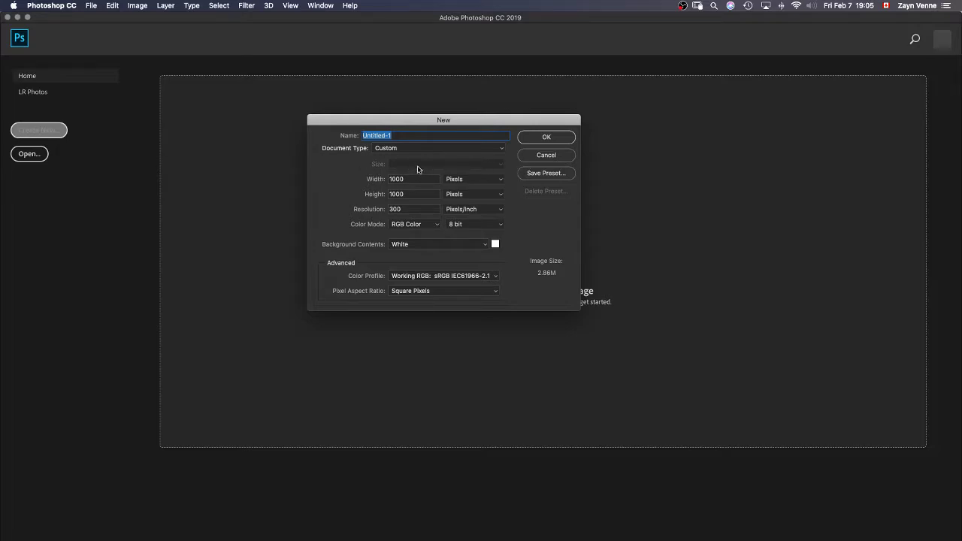
# Try Iconography and Mobile App Design, then return to Custom at 1125 × 2436 px, 72 ppi
pyautogui.click(475, 148)
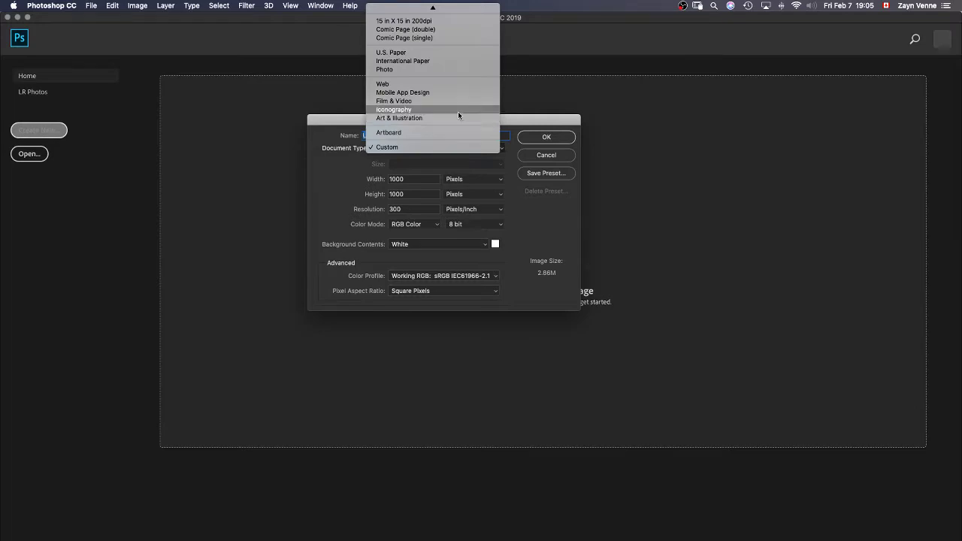
pyautogui.click(458, 110)
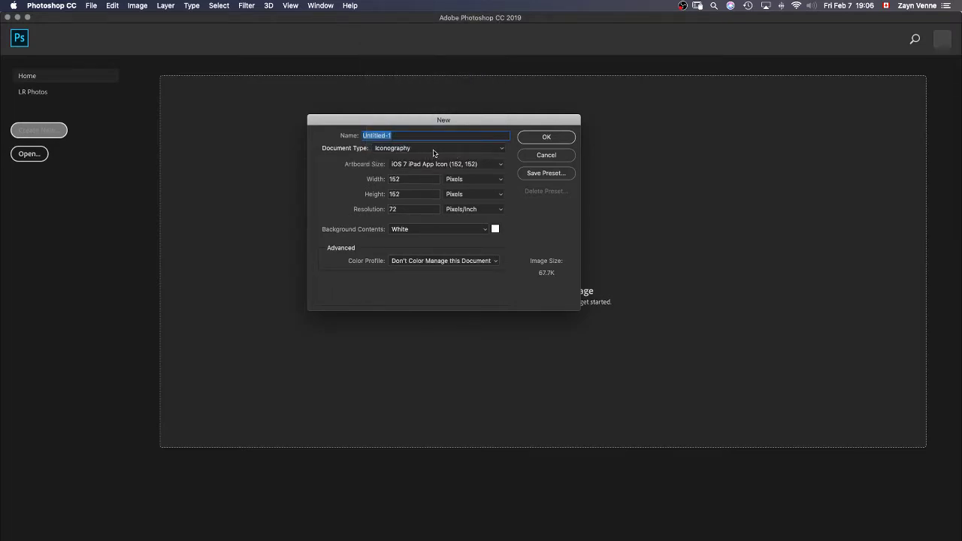
pyautogui.click(434, 150)
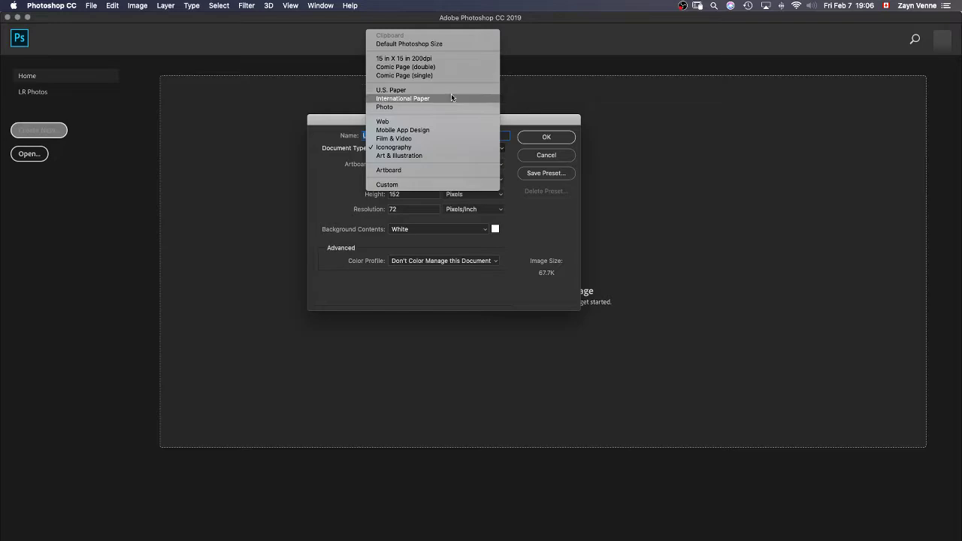
pyautogui.click(447, 131)
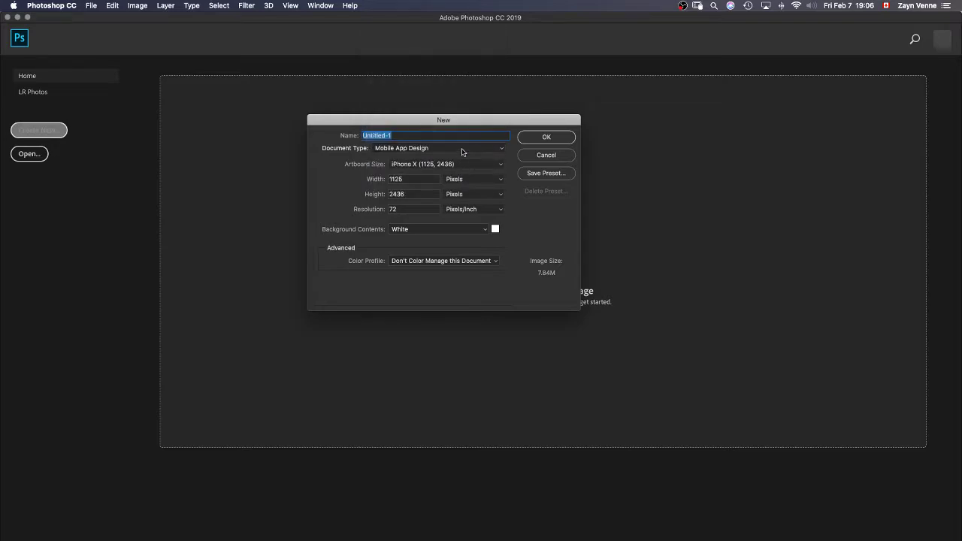
pyautogui.click(460, 147)
pyautogui.click(461, 148)
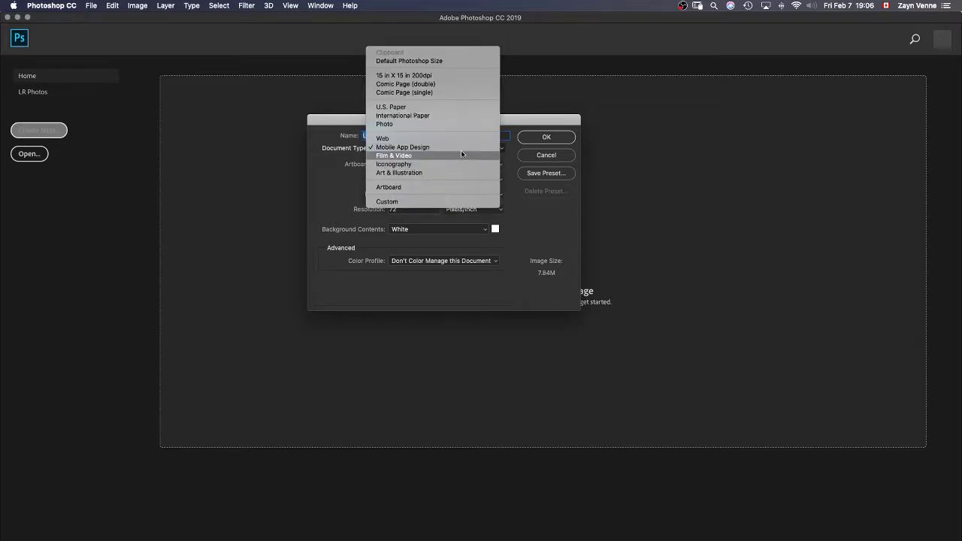
pyautogui.click(466, 166)
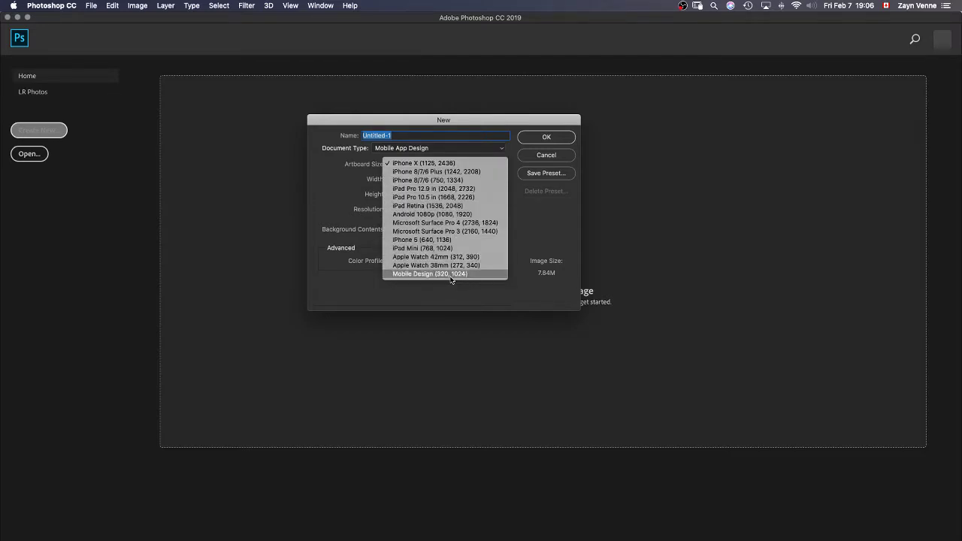
pyautogui.click(365, 164)
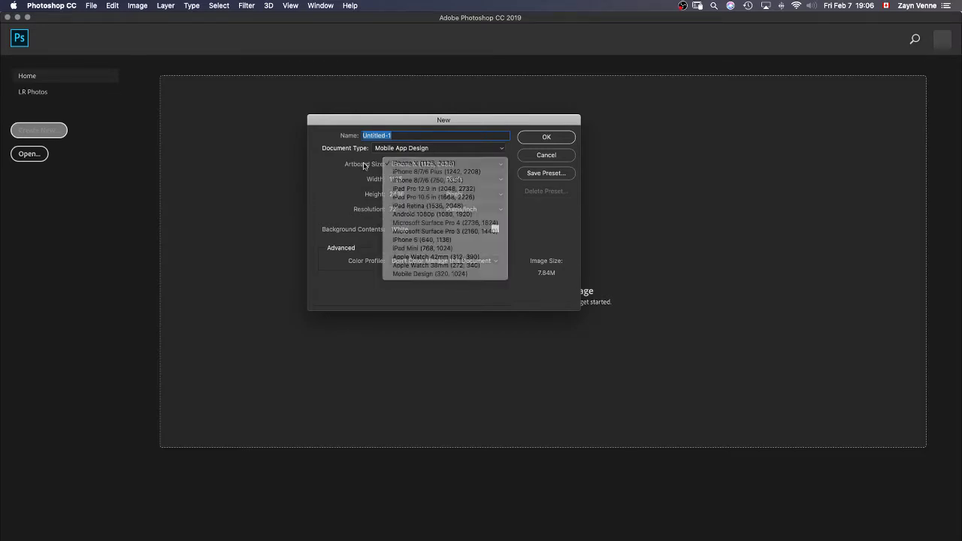
pyautogui.click(407, 148)
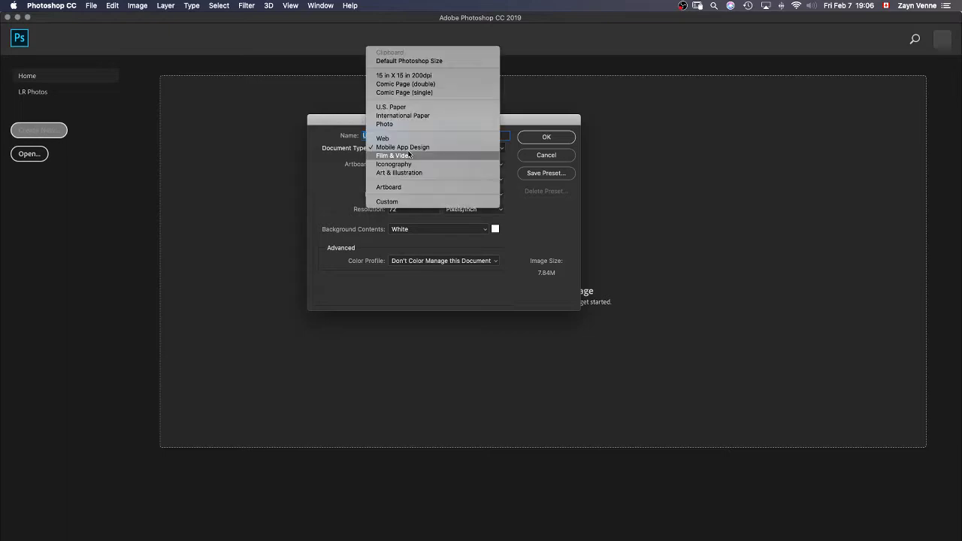
pyautogui.click(427, 202)
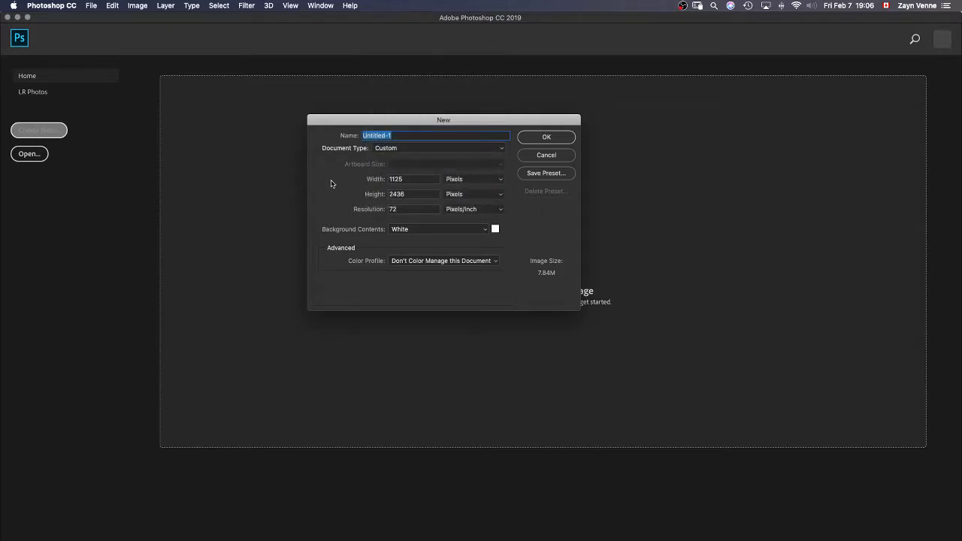
# Change the width and height units from pixels to inches (15.625 × 33.833 in)
pyautogui.click(431, 181)
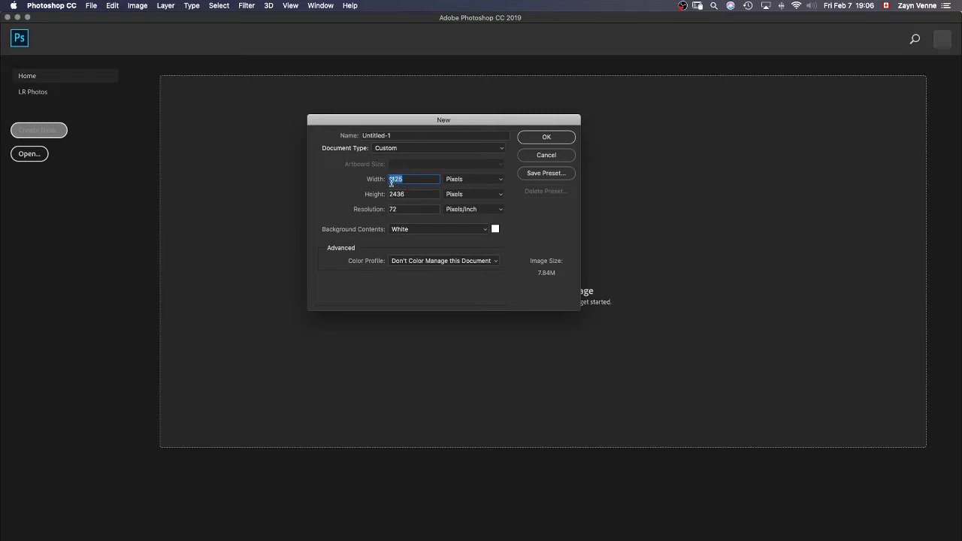
pyautogui.click(456, 180)
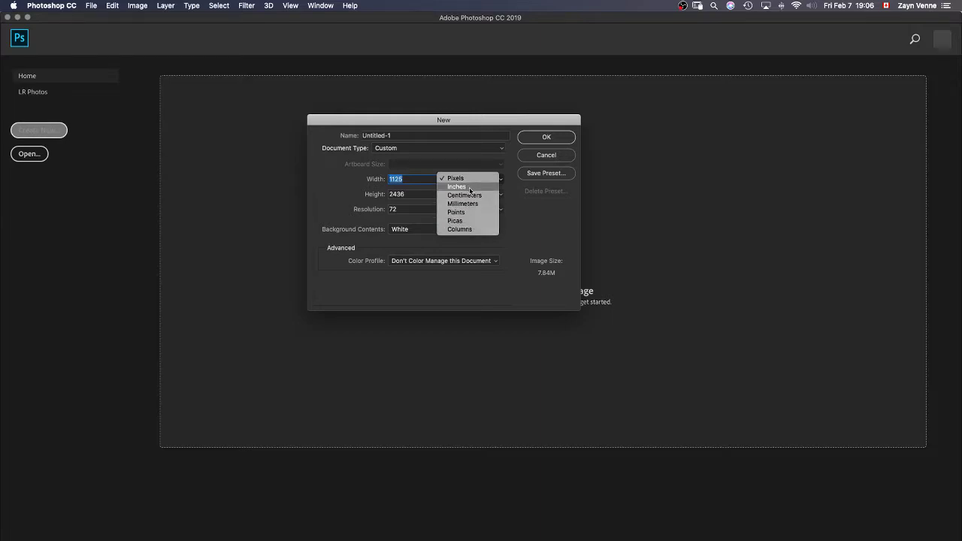
pyautogui.click(470, 188)
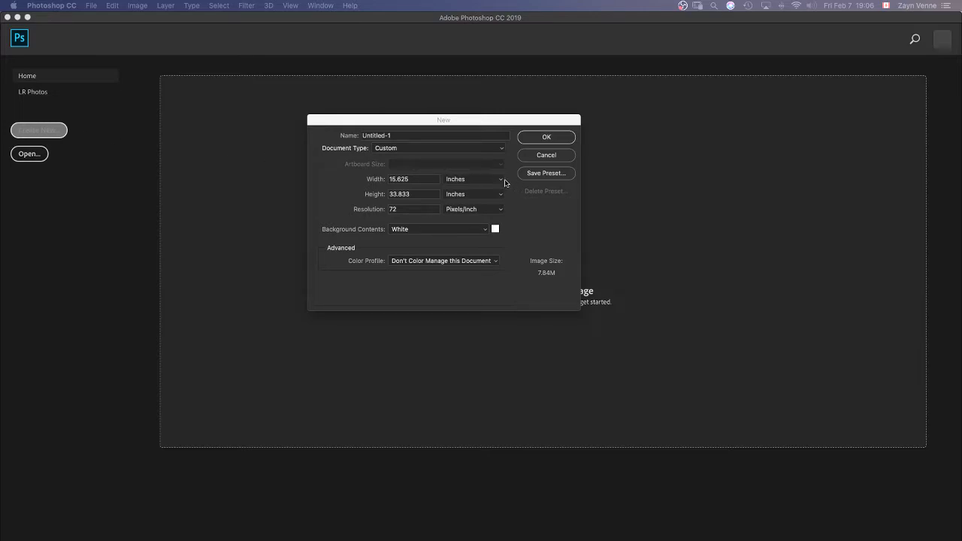
pyautogui.click(474, 179)
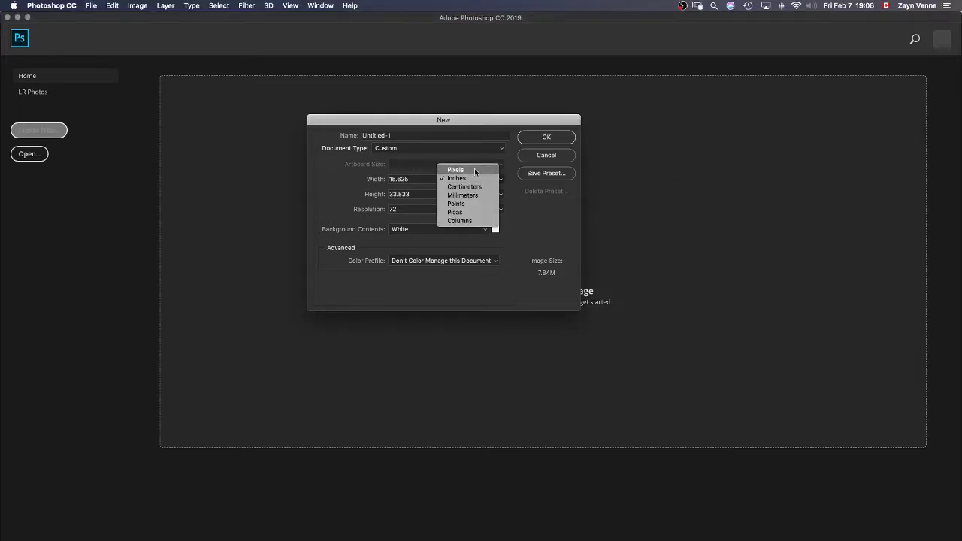
pyautogui.click(513, 217)
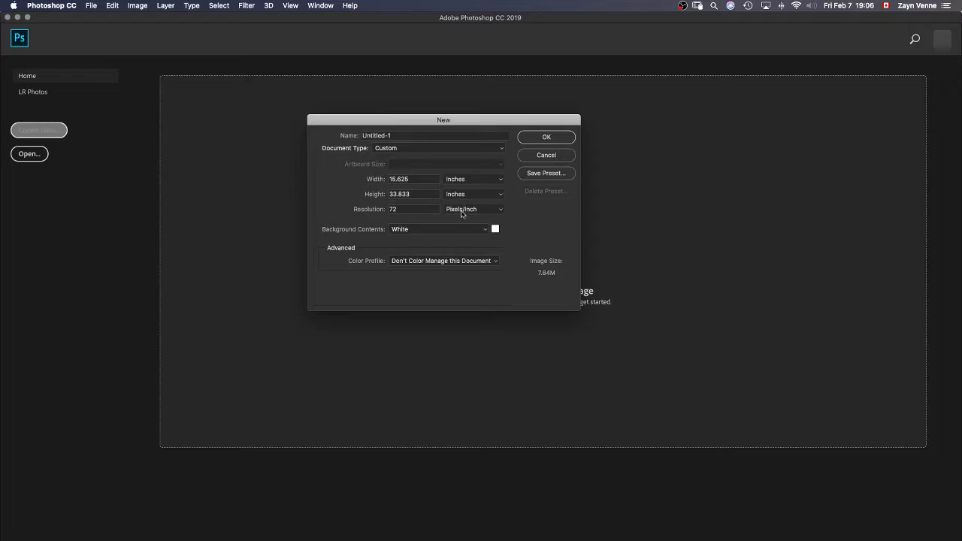
# Keep the resolution unit at Pixels/Inch after reviewing the unit choices
pyautogui.click(463, 210)
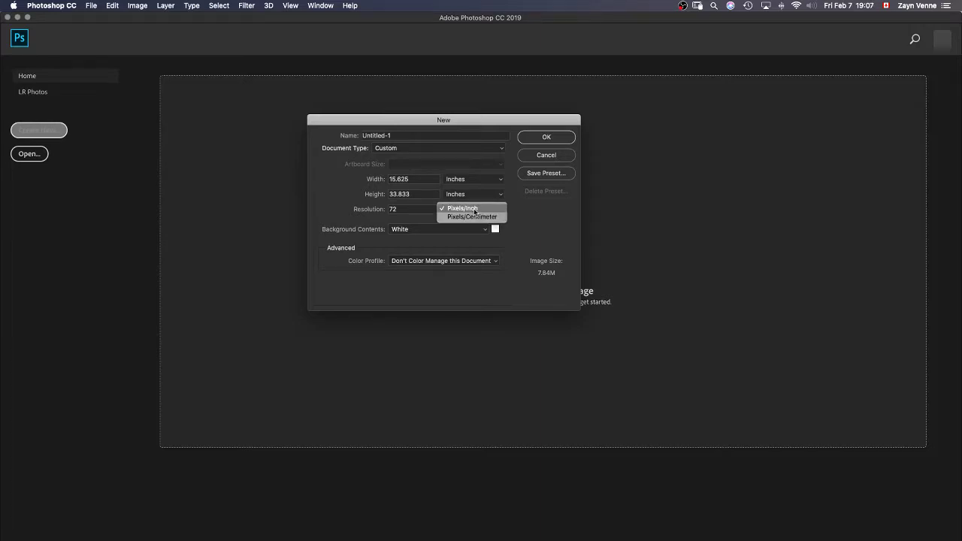
pyautogui.click(428, 209)
pyautogui.click(457, 210)
pyautogui.click(525, 213)
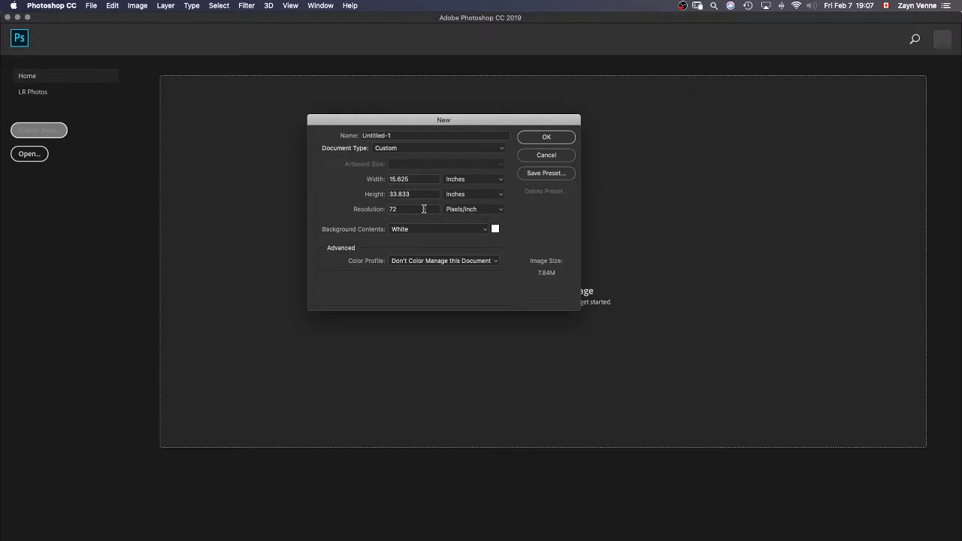
pyautogui.click(461, 213)
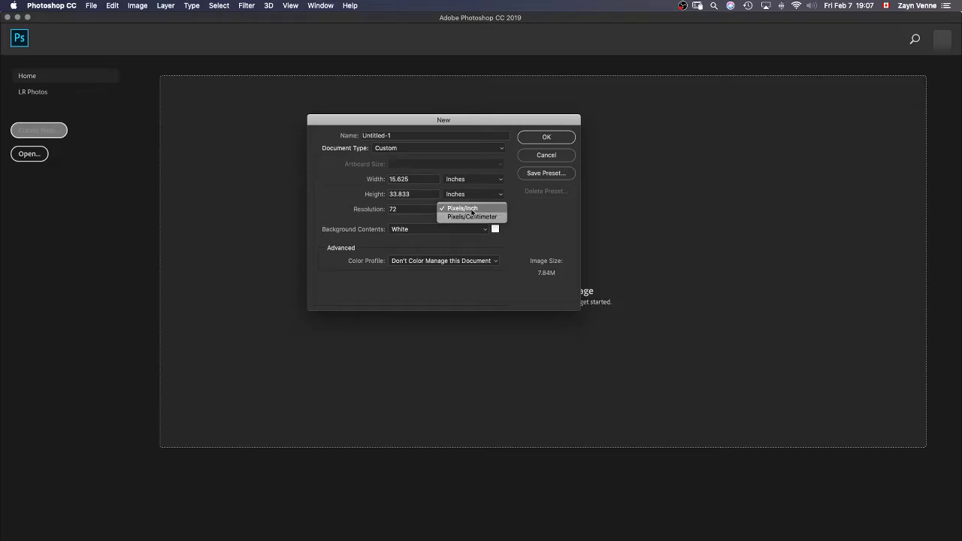
pyautogui.click(472, 212)
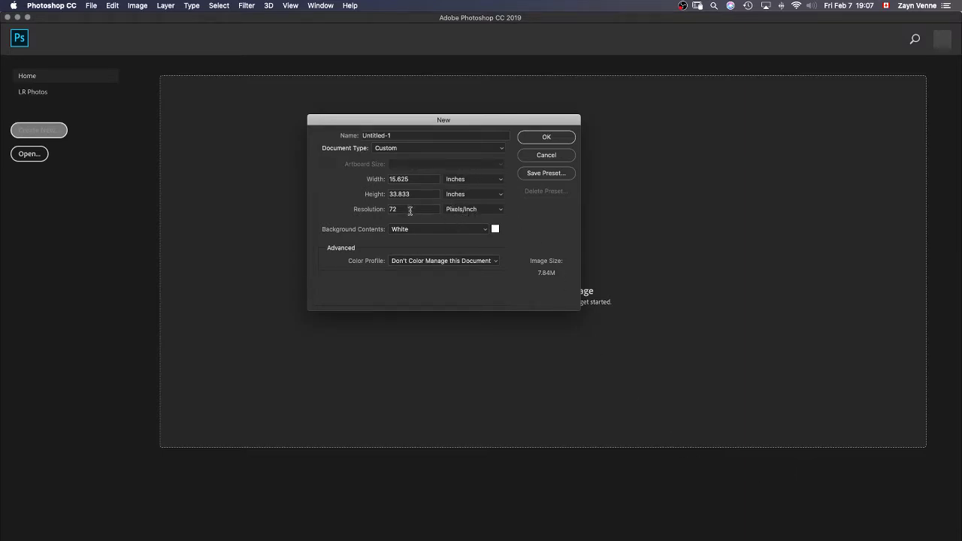
# Enter width 15, height 15 and resolution 200 for a 25.7M document
pyautogui.doubleClick(418, 180)
pyautogui.doubleClick(423, 211)
pyautogui.click(421, 180)
pyautogui.write('15')
pyautogui.click(423, 195)
pyautogui.write('15')
pyautogui.click(421, 212)
pyautogui.write('200')
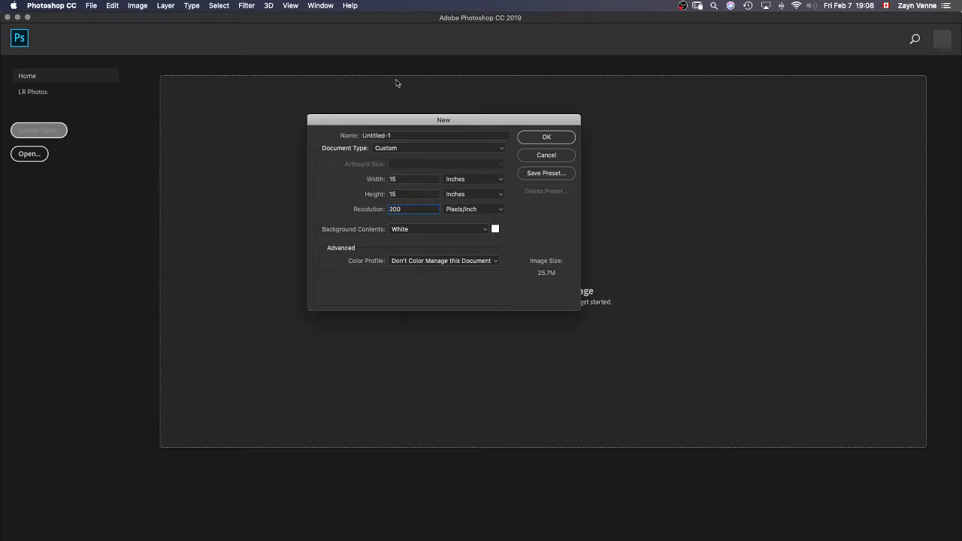
# Set Background Contents to Background Color, discarding a trial red custom colour
pyautogui.click(440, 236)
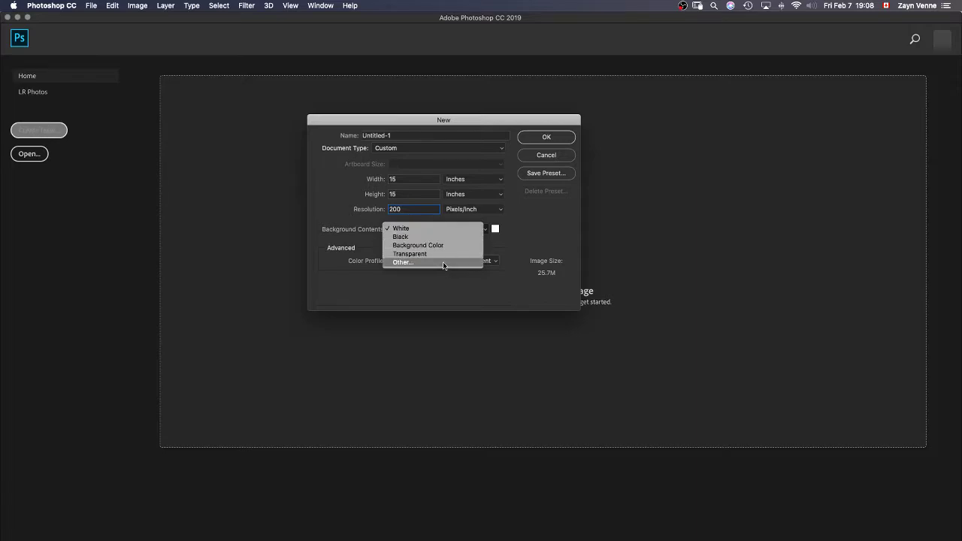
pyautogui.press('Return')
pyautogui.moveTo(462, 166); pyautogui.dragTo(476, 158)
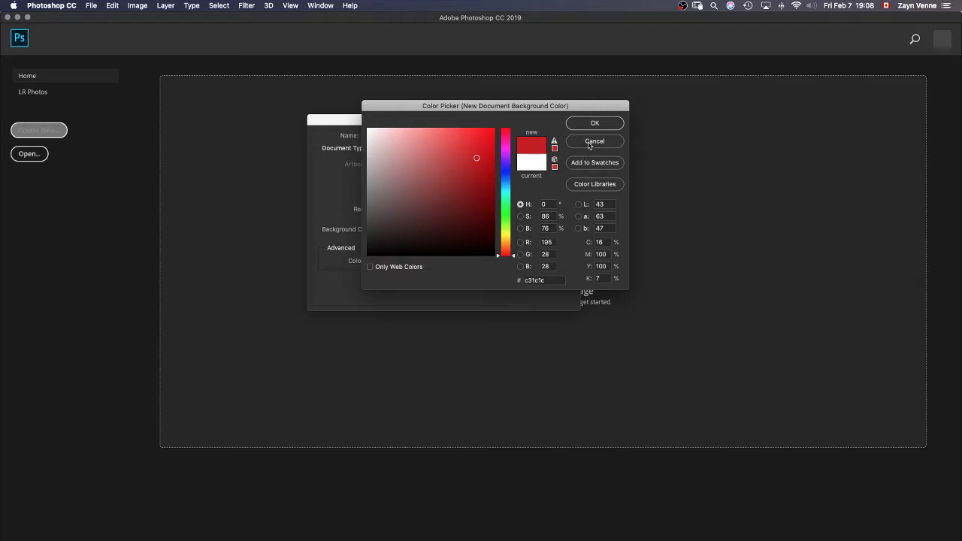
pyautogui.click(592, 142)
pyautogui.click(441, 228)
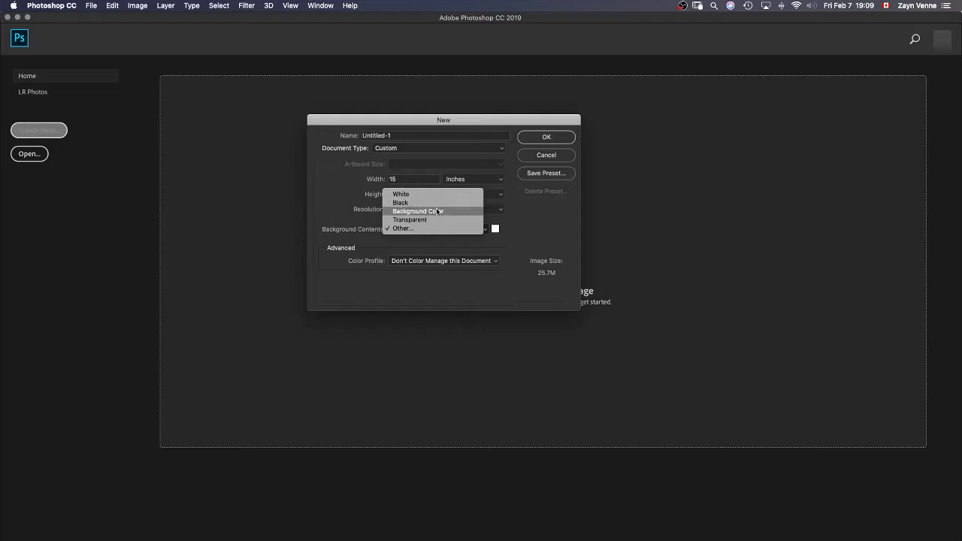
pyautogui.click(434, 214)
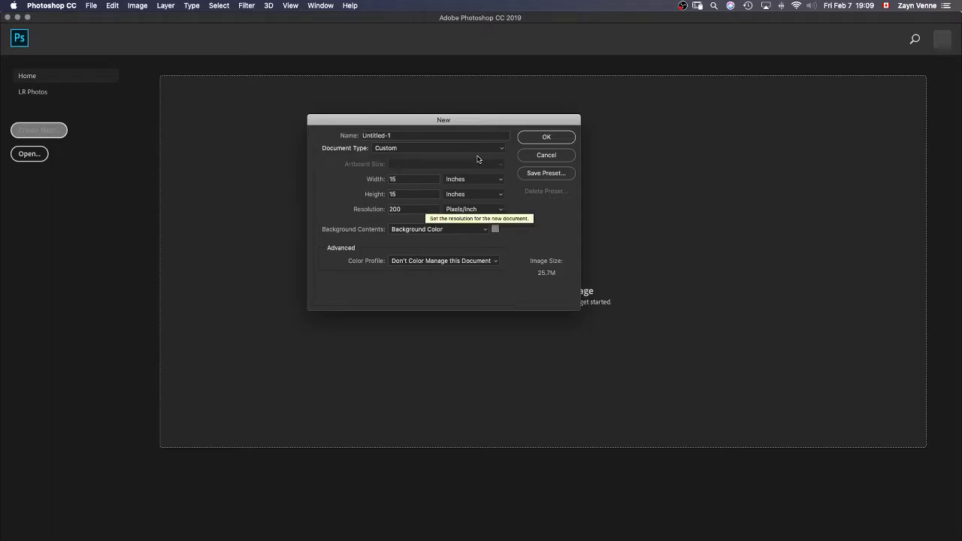
pyautogui.click(472, 229)
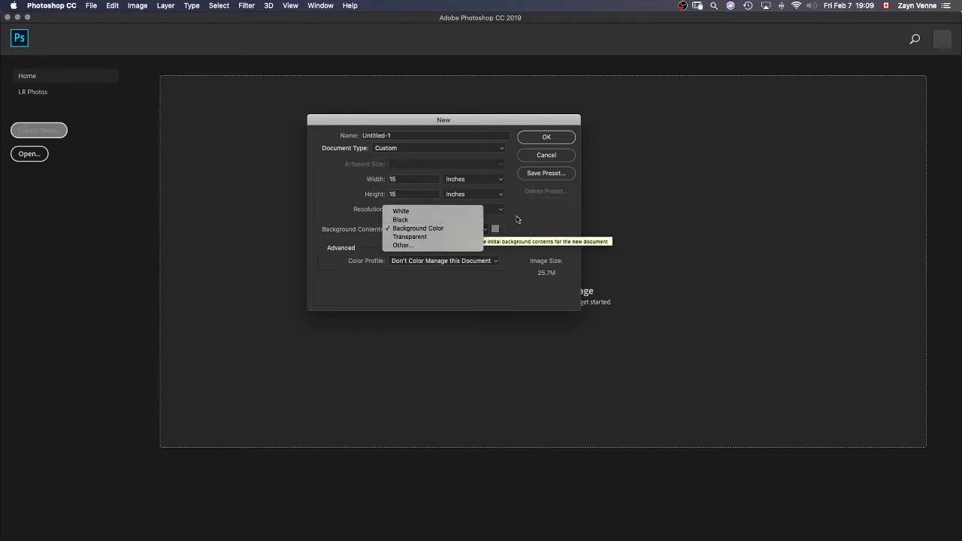
pyautogui.click(518, 219)
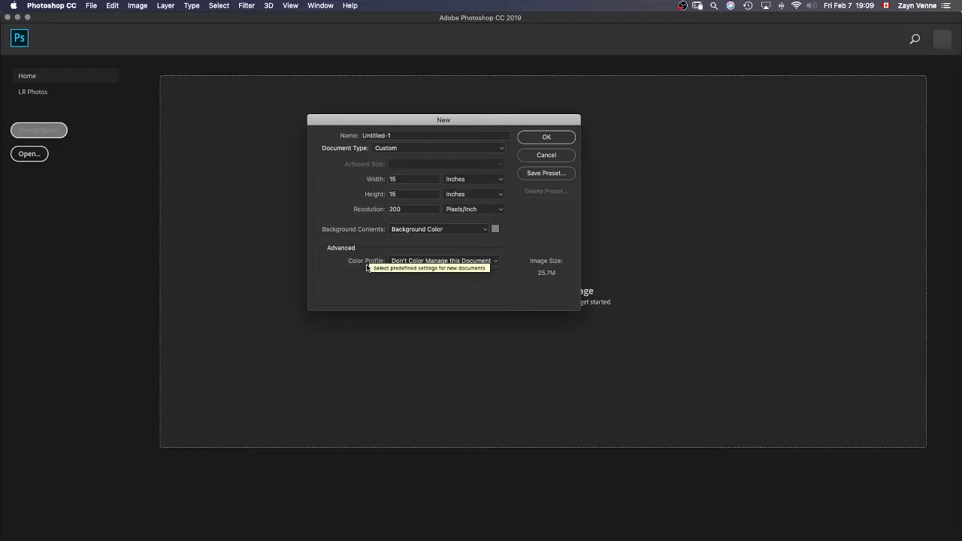
# Set the Advanced Color Profile to Working RGB: sRGB IEC61966-2.1
pyautogui.click(451, 260)
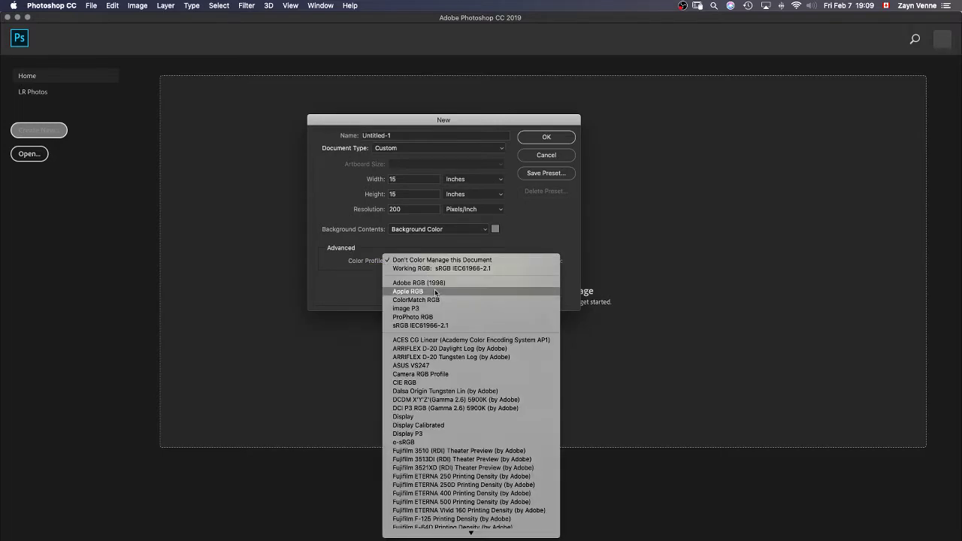
pyautogui.click(491, 269)
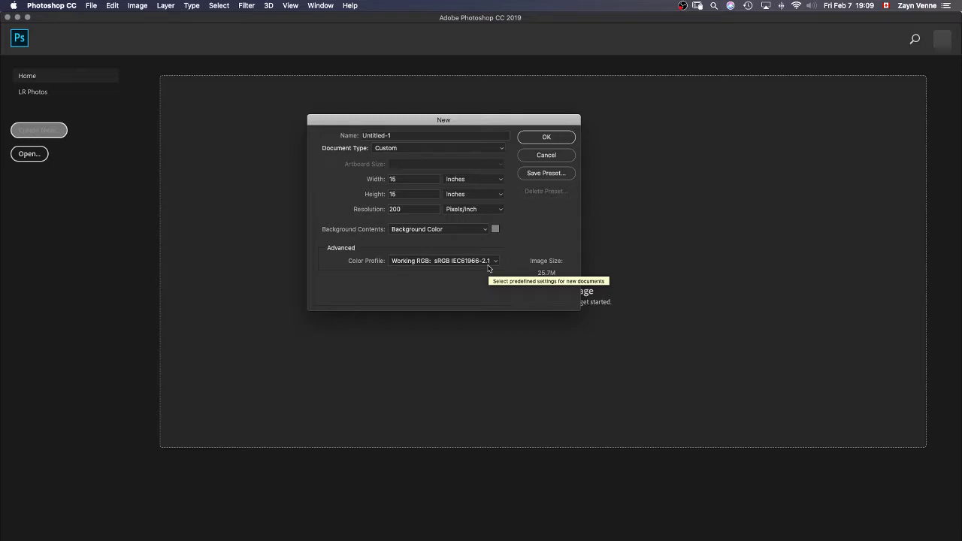
pyautogui.click(489, 263)
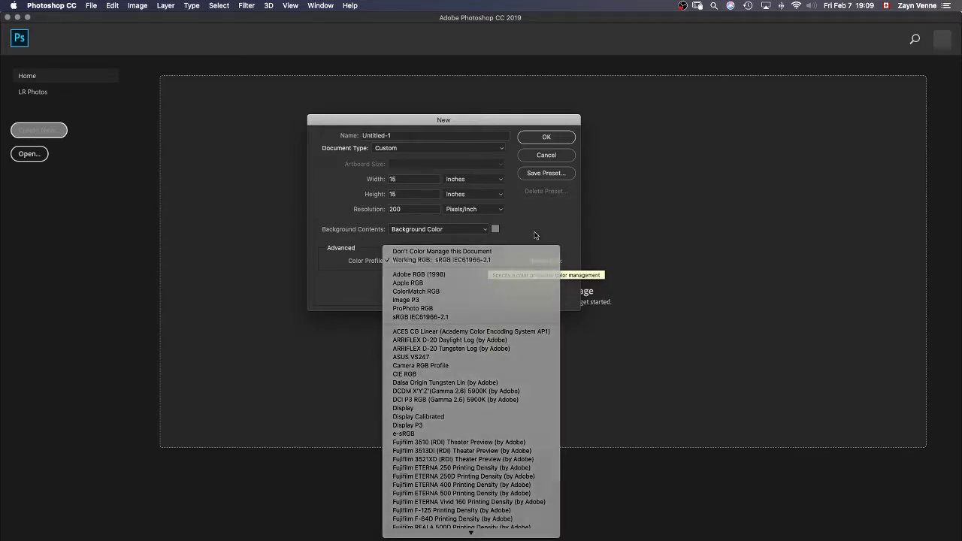
pyautogui.click(485, 261)
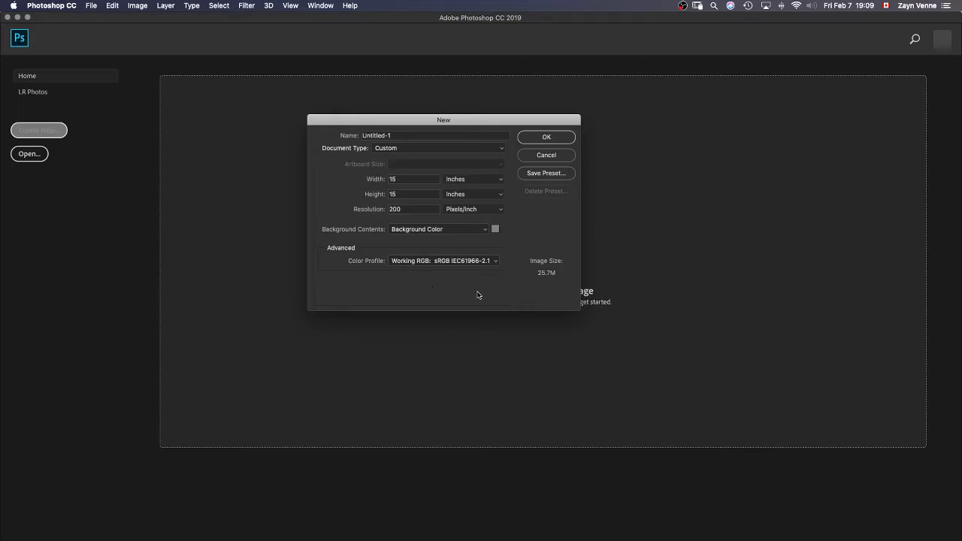
pyautogui.click(447, 260)
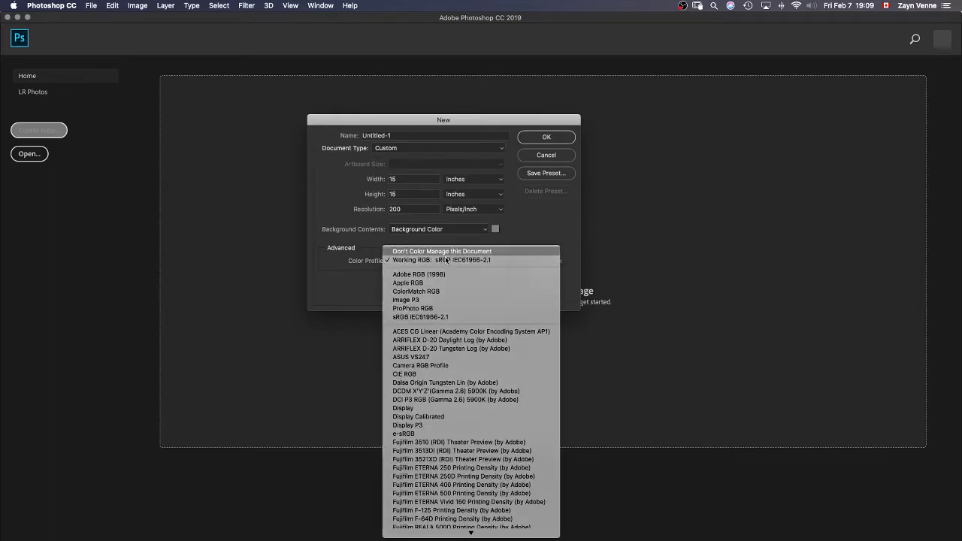
pyautogui.click(446, 260)
pyautogui.click(487, 263)
pyautogui.click(446, 274)
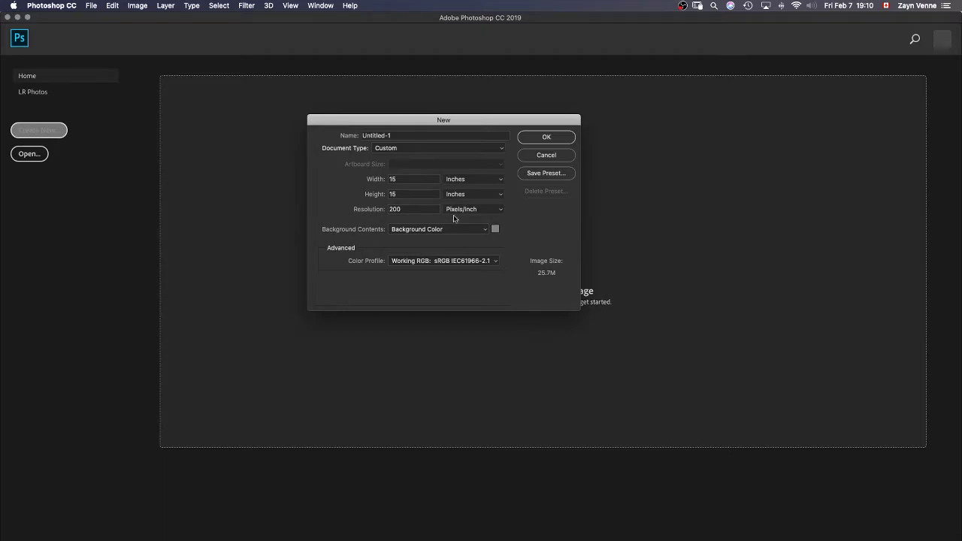
pyautogui.click(556, 174)
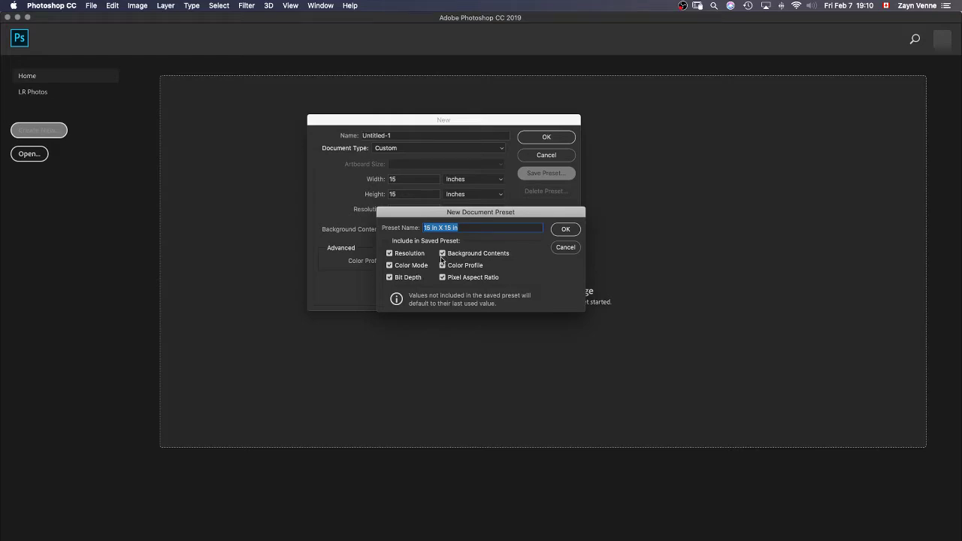
pyautogui.click(565, 247)
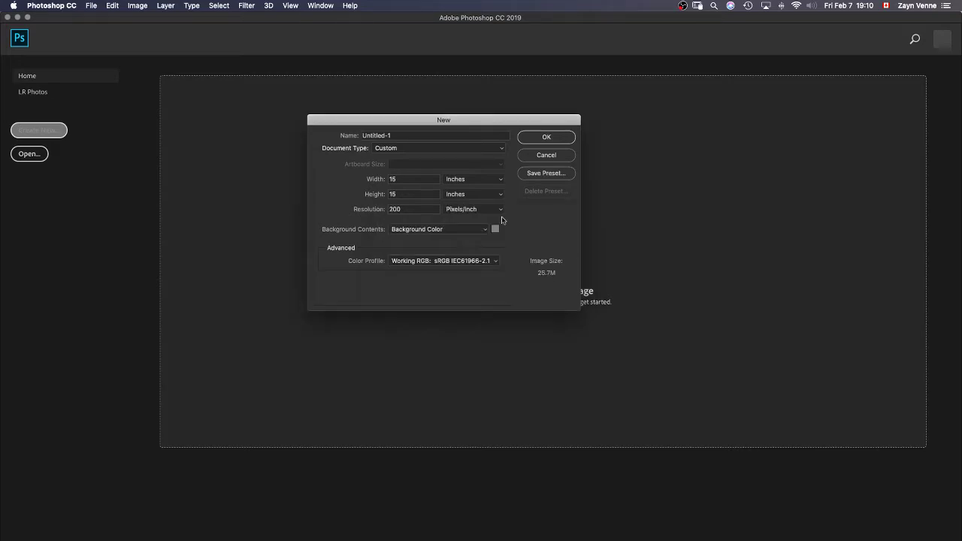
# Try the Comic Page double and single presets, then settle on the 15 in X 15 in 200dpi preset
pyautogui.click(412, 149)
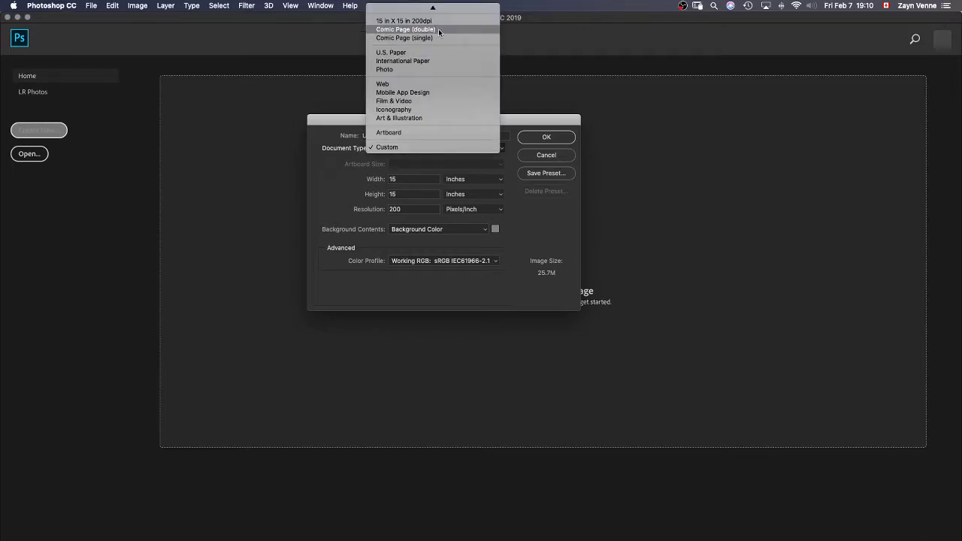
pyautogui.scroll(2, 439, 31)
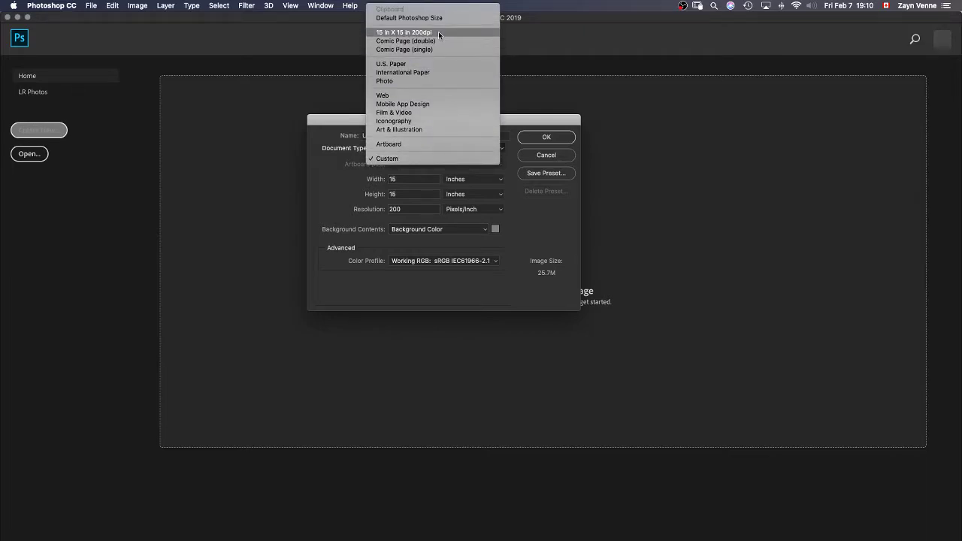
pyautogui.click(438, 33)
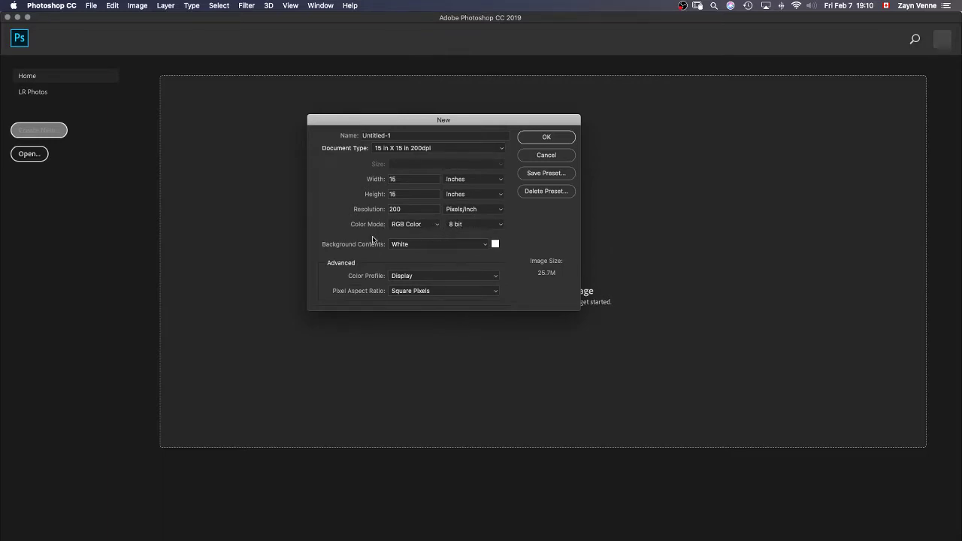
pyautogui.click(446, 149)
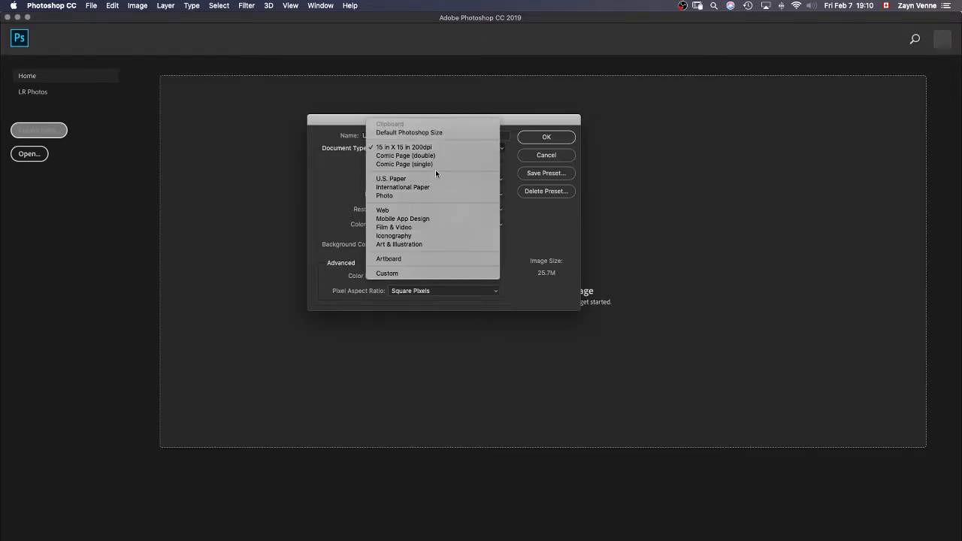
pyautogui.click(437, 157)
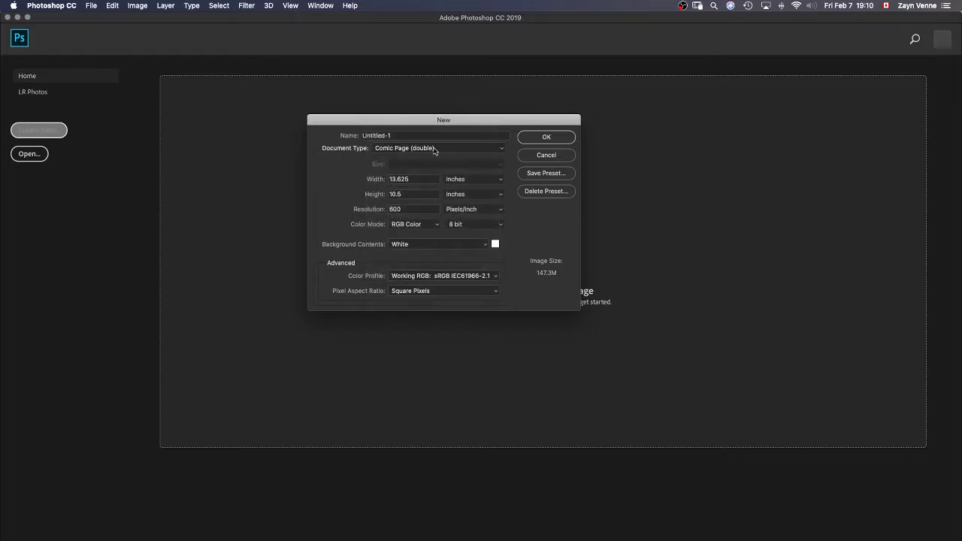
pyautogui.click(436, 150)
pyautogui.click(434, 155)
pyautogui.click(436, 149)
pyautogui.click(436, 131)
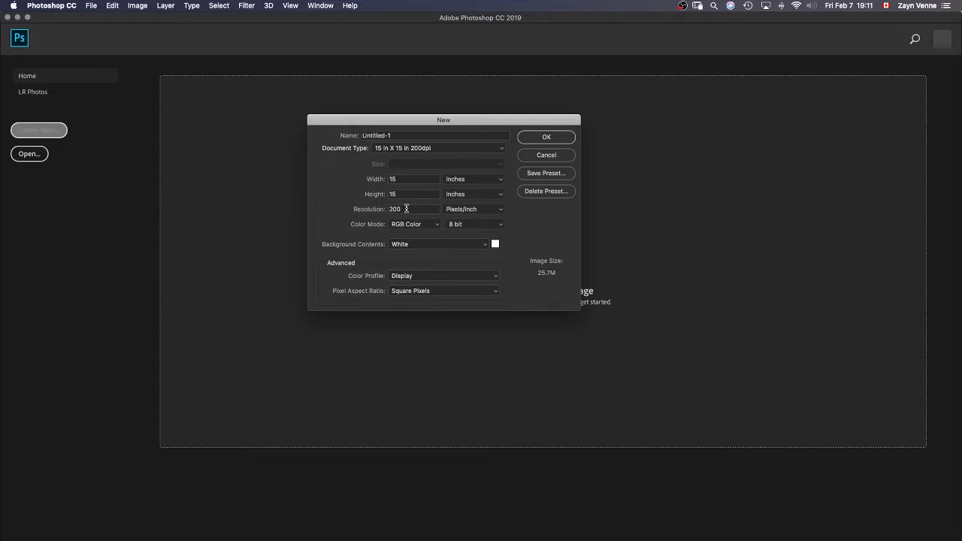
pyautogui.moveTo(402, 210); pyautogui.dragTo(385, 209)
pyautogui.click(547, 139)
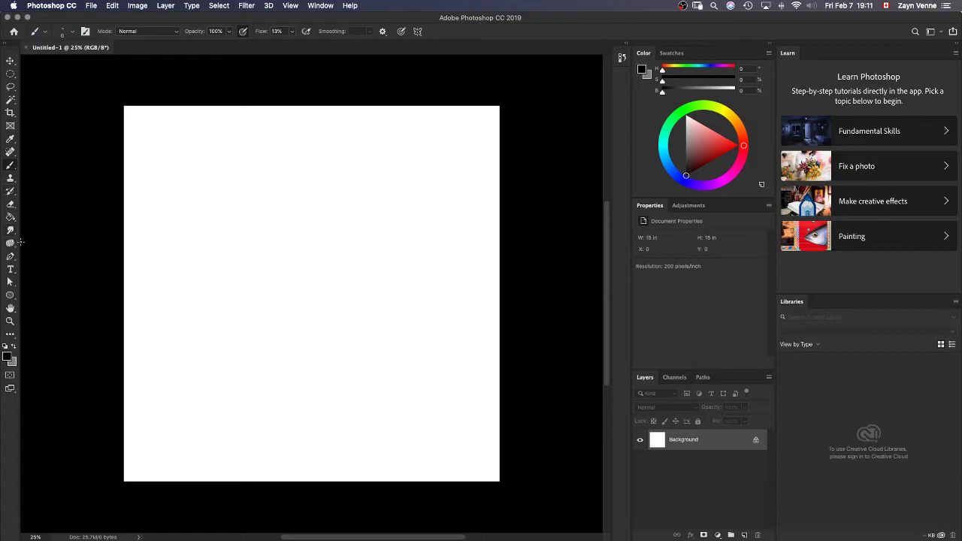
pyautogui.click(319, 6)
pyautogui.moveTo(403, 26)
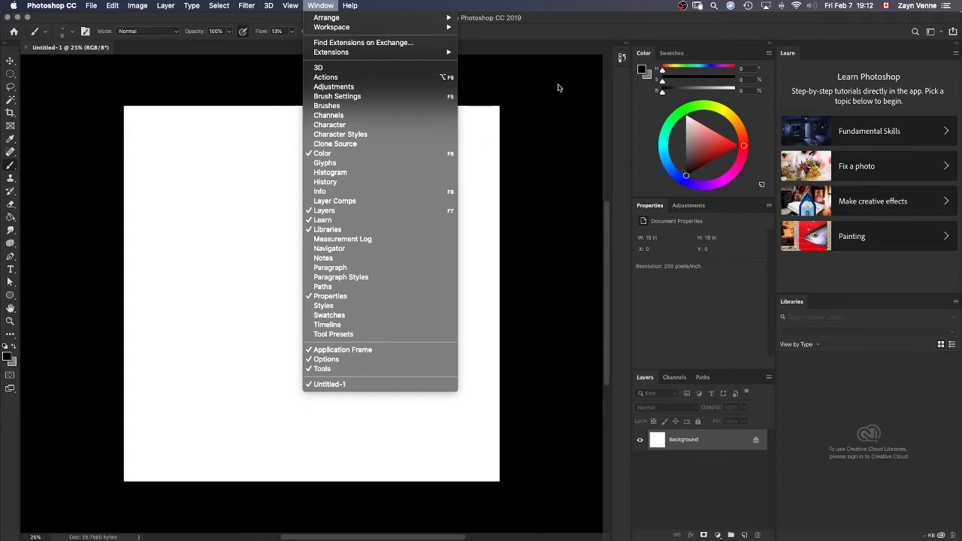
pyautogui.click(460, 128)
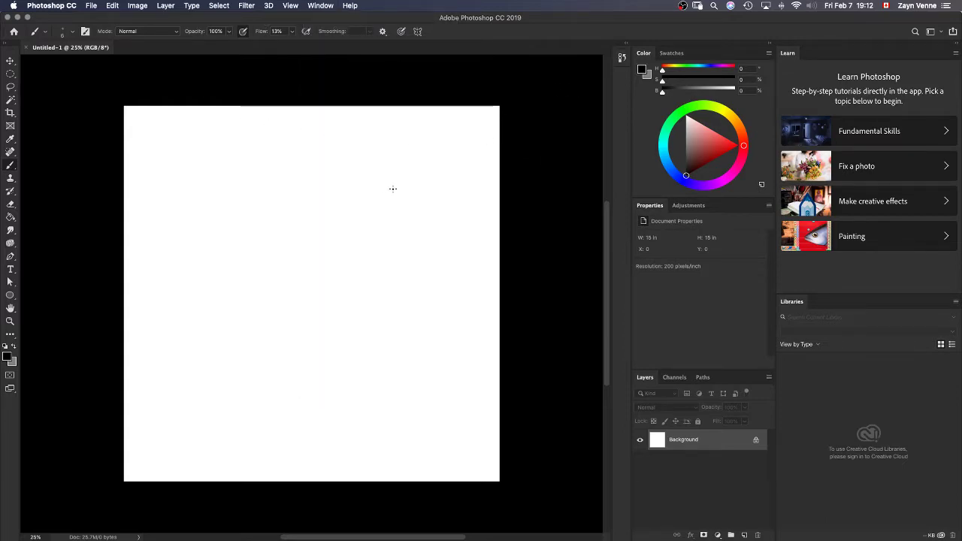
# Create a new Desktop folder named 'digital art 101' and choose it as the save destination
pyautogui.press('super+n')
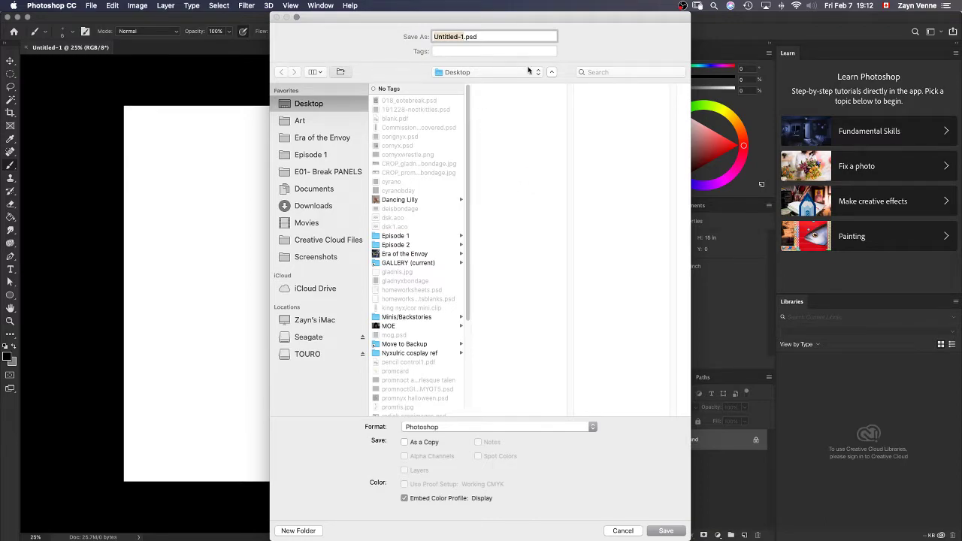
pyautogui.press('super+shift+n')
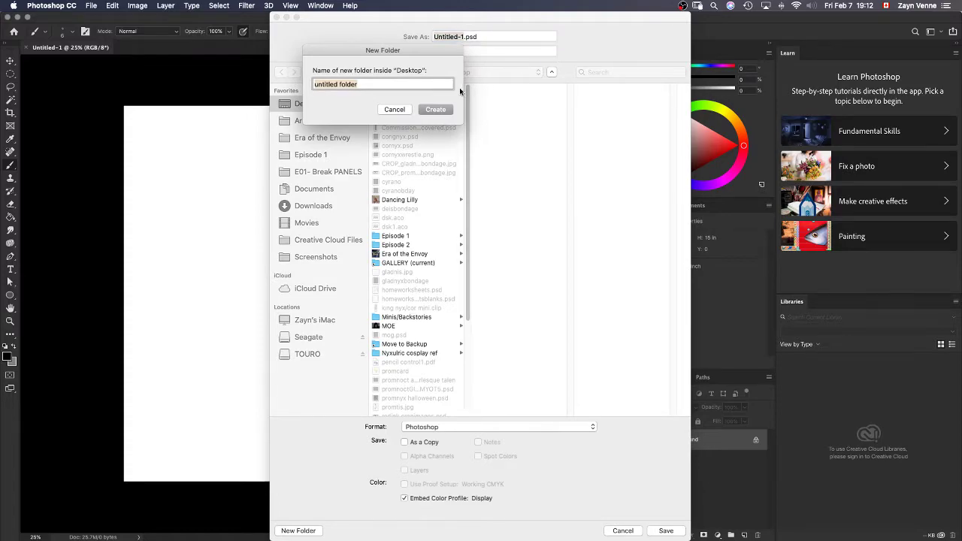
pyautogui.write('digital a')
pyautogui.write('101')
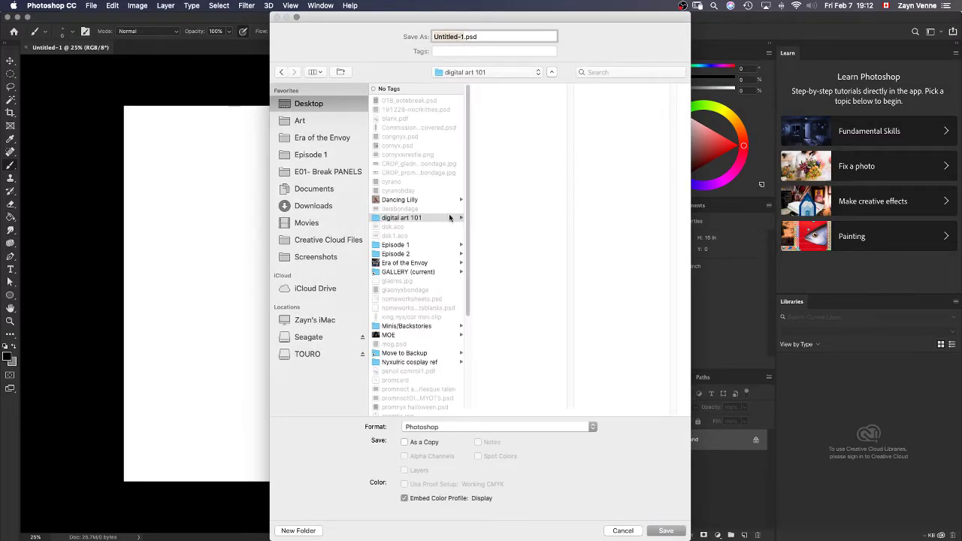
pyautogui.click(451, 218)
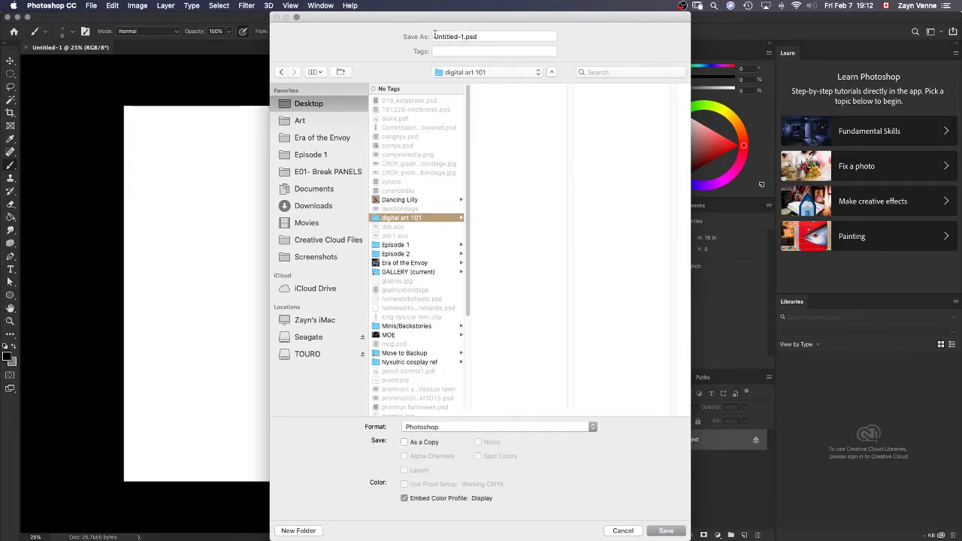
# Select the Untitled-1.psd file name and allow access to the Documents folder
pyautogui.click(464, 37)
pyautogui.tripleClick(464, 37)
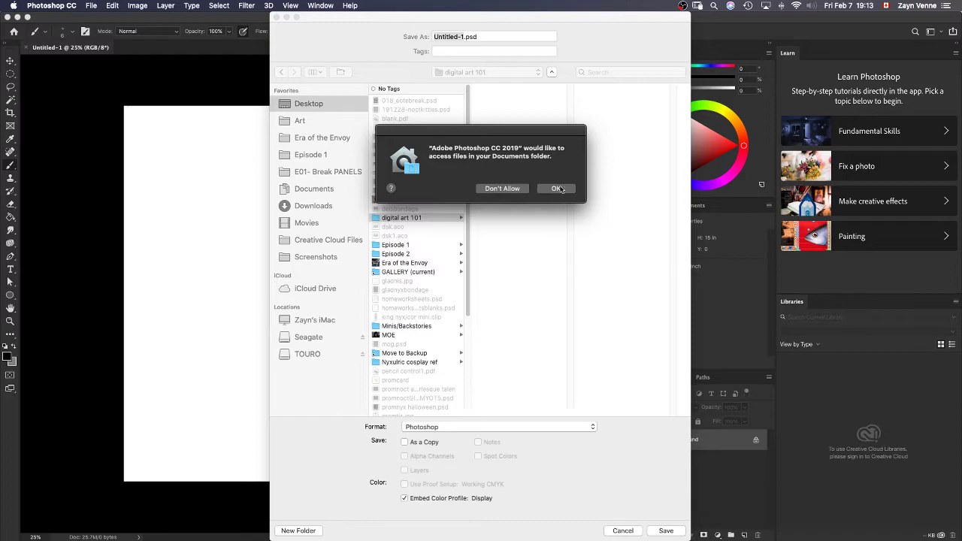
pyautogui.click(557, 189)
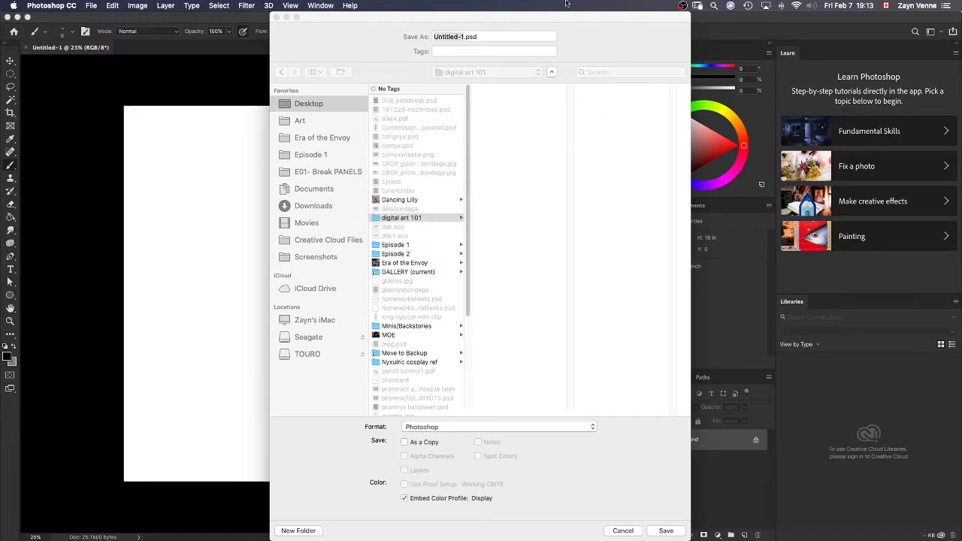
pyautogui.moveTo(567, 21); pyautogui.dragTo(537, 20)
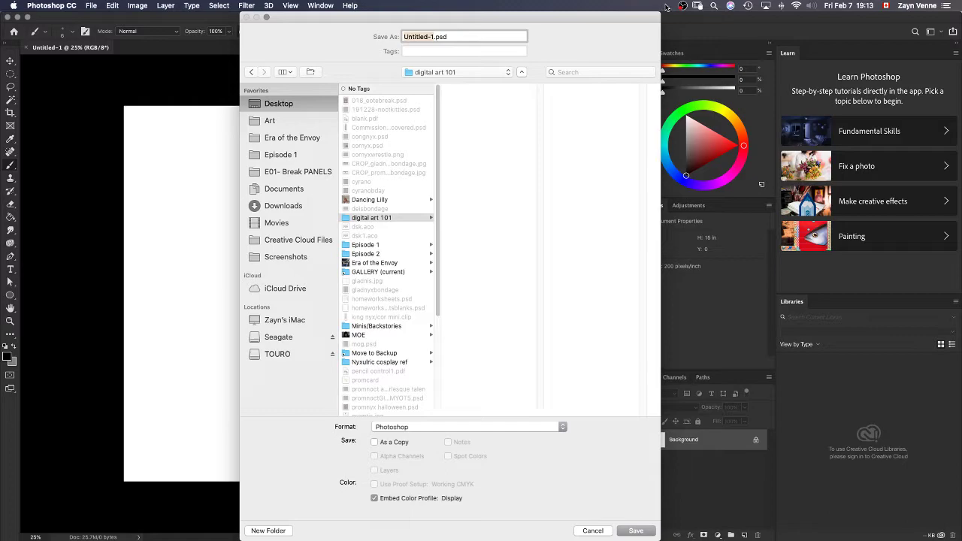
# Rename the file to 'part 1- layouts' and save it as a .psd
pyautogui.click(433, 36)
pyautogui.moveTo(404, 37); pyautogui.dragTo(434, 36)
pyautogui.write('part 1- layouts')
pyautogui.press('Return')
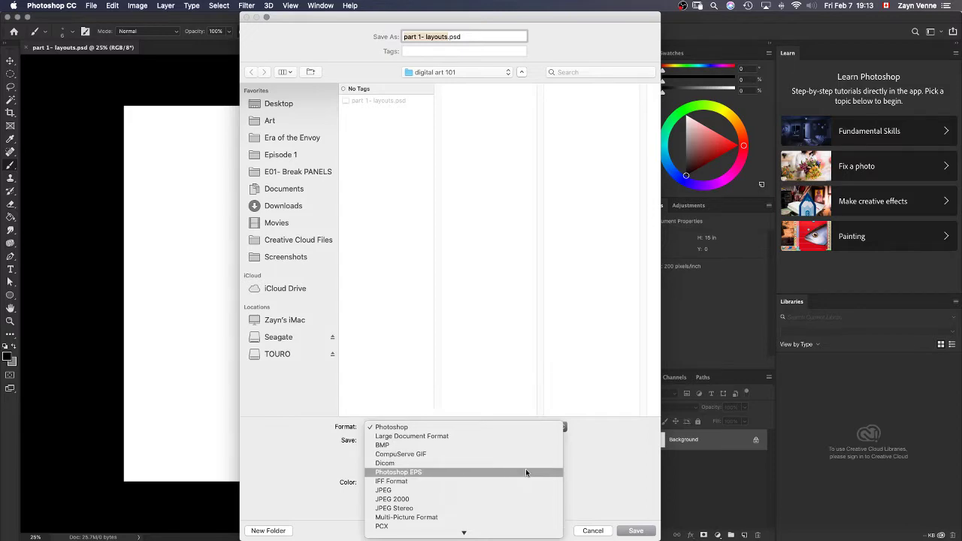
# Confirm Photoshop as the format in the save window, then cancel it
pyautogui.moveTo(520, 532)
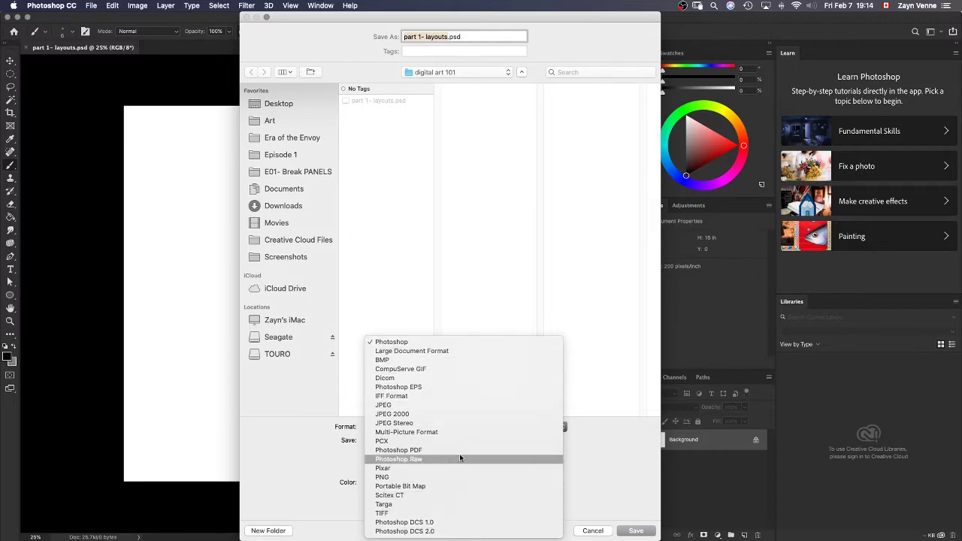
pyautogui.click(450, 342)
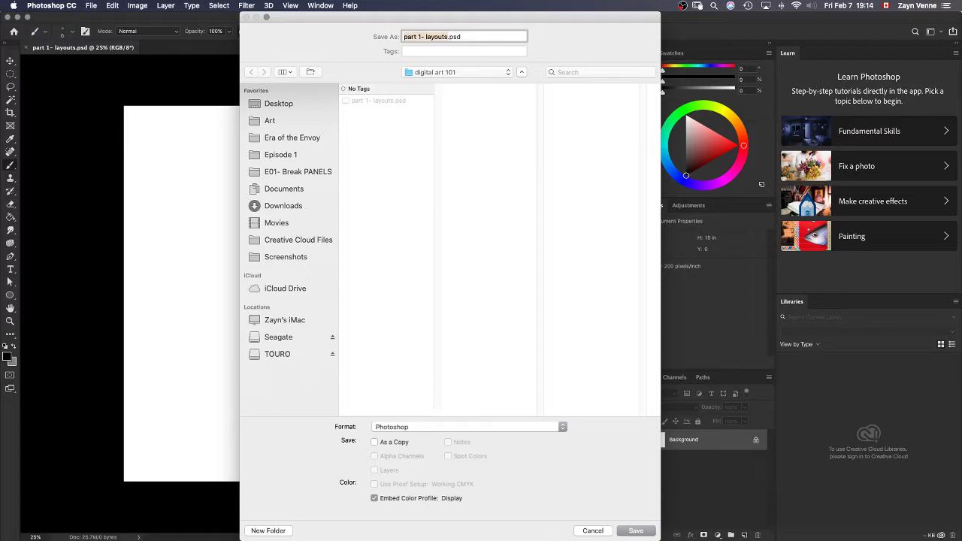
pyautogui.click(593, 530)
# Switch to Clip Studio Paint from the Dock and start a new canvas with Cmd+N
pyautogui.moveTo(593, 536)
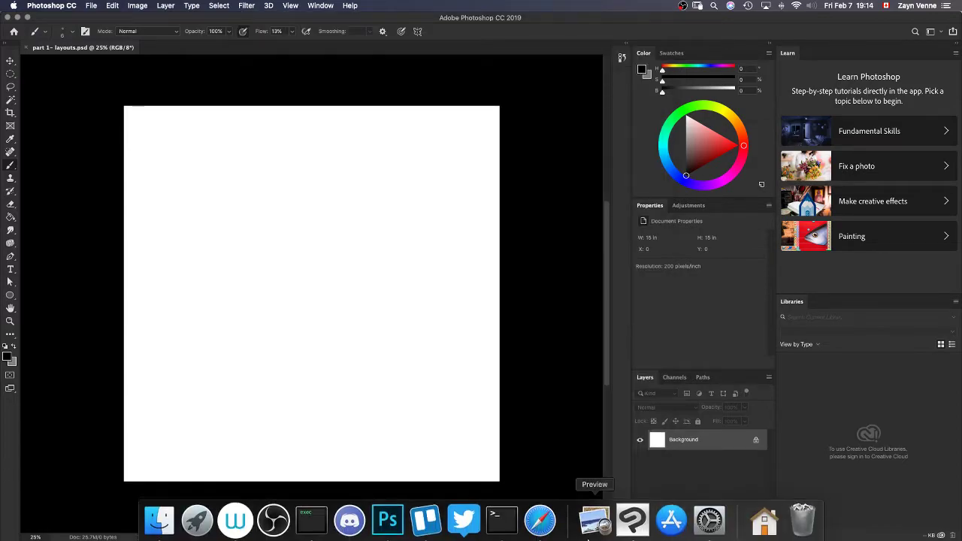
pyautogui.click(633, 535)
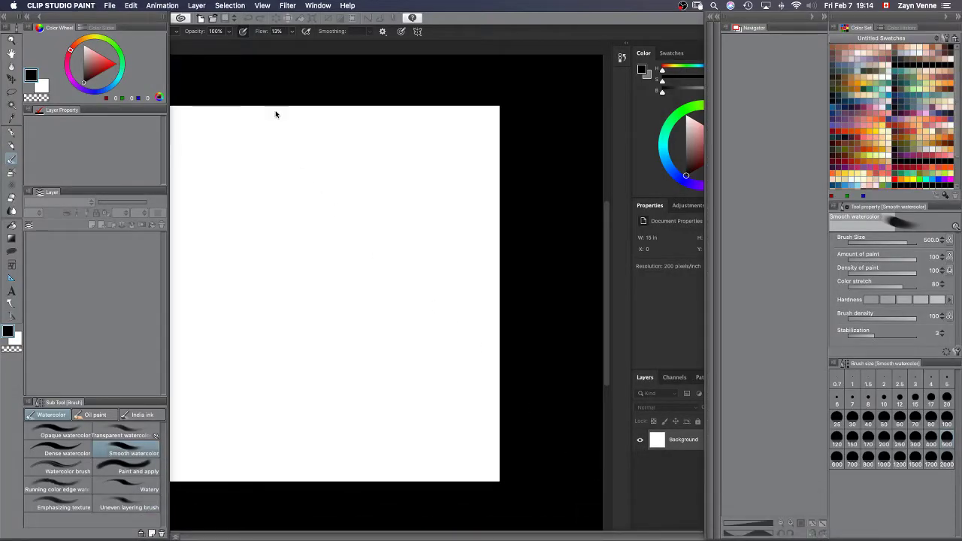
pyautogui.press('super+n')
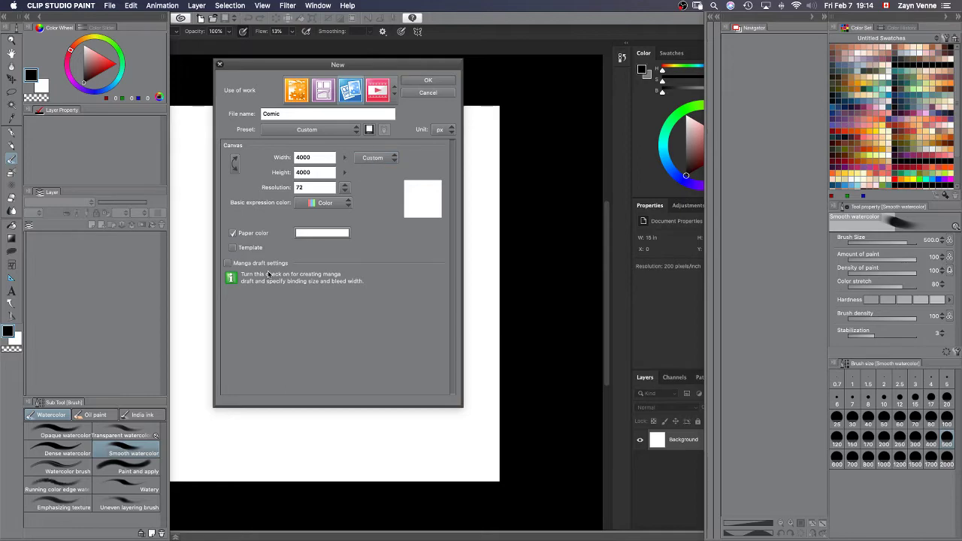
# Try Postcard size and the comic and animation uses, then settle on Illustration at 1600 × 1200 px
pyautogui.click(374, 157)
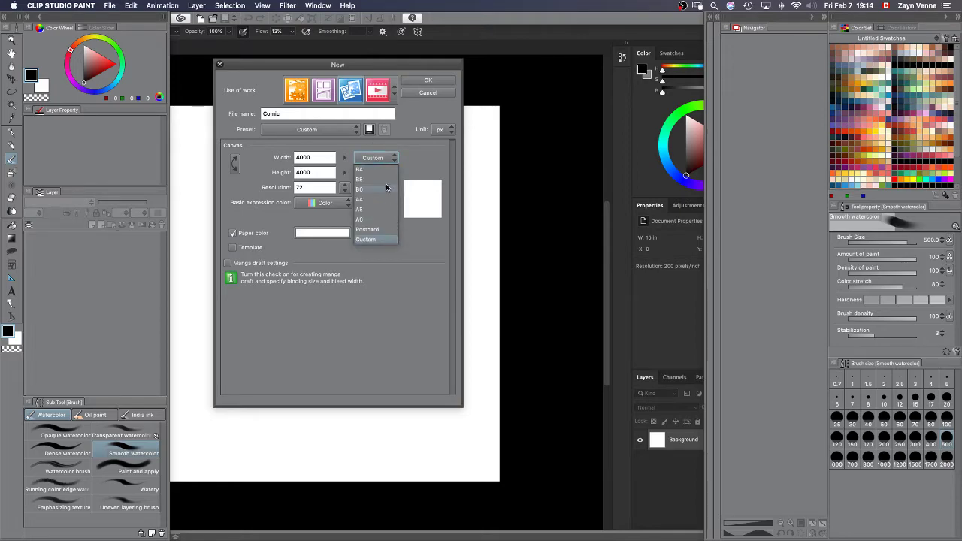
pyautogui.click(387, 230)
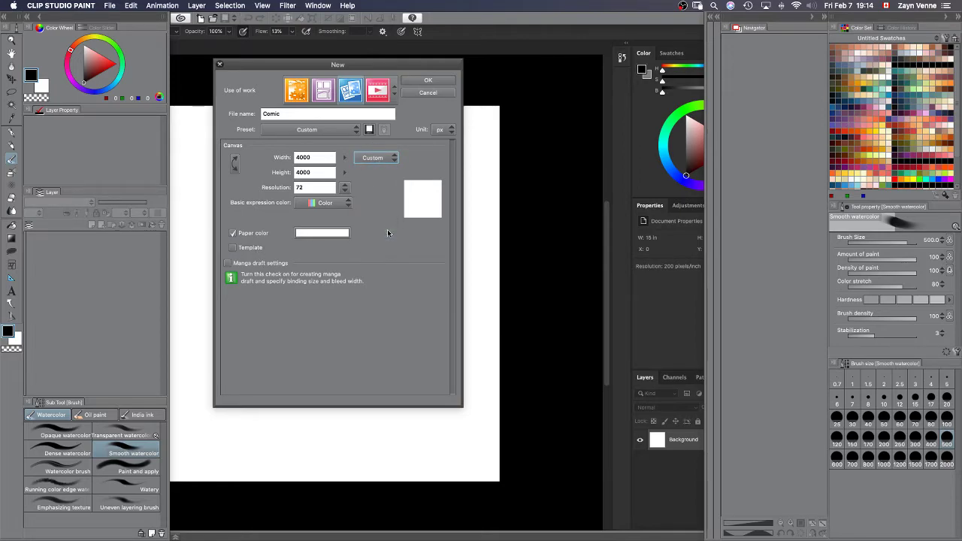
pyautogui.click(374, 157)
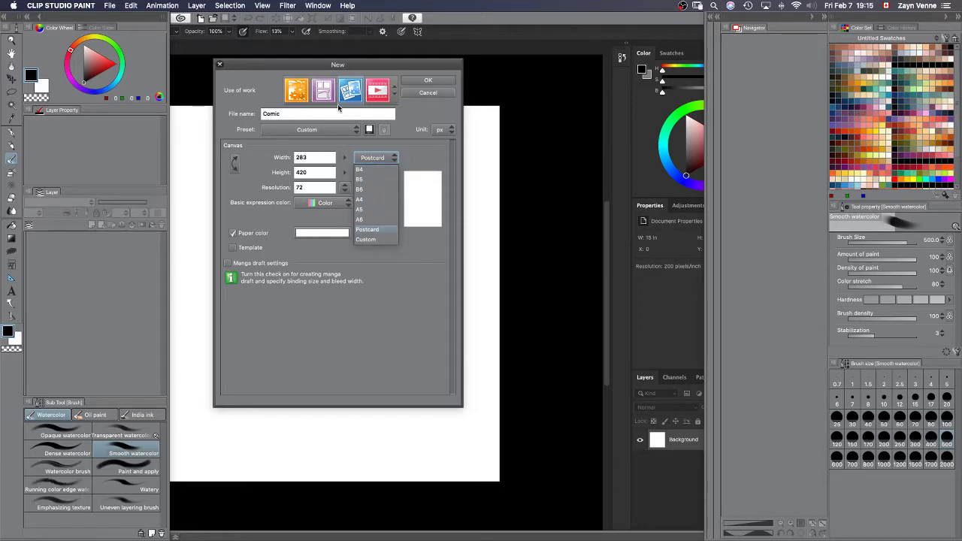
pyautogui.click(304, 100)
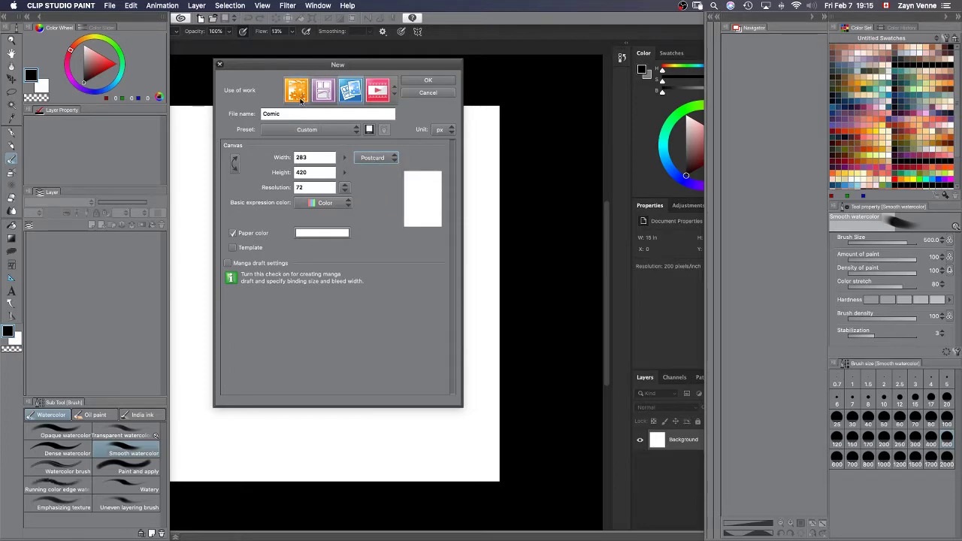
pyautogui.click(299, 92)
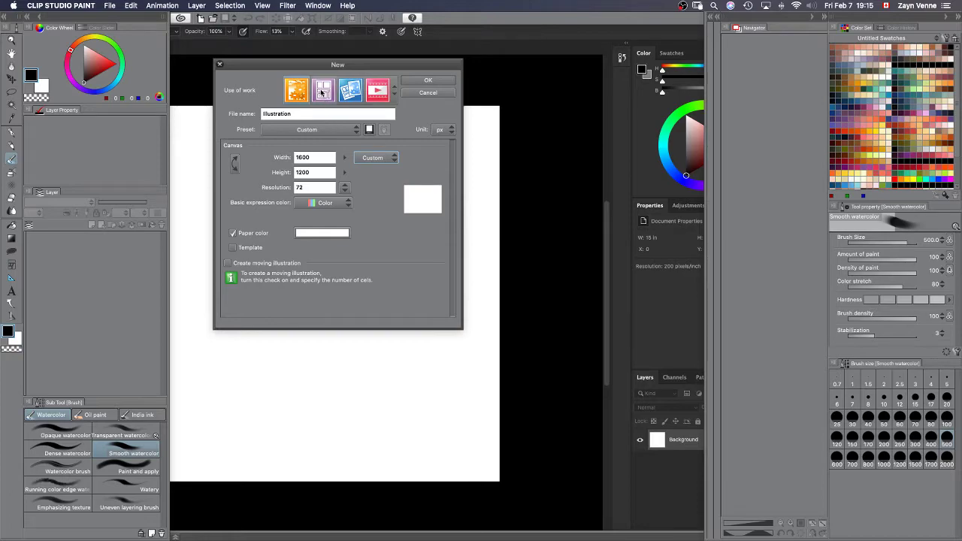
pyautogui.click(322, 92)
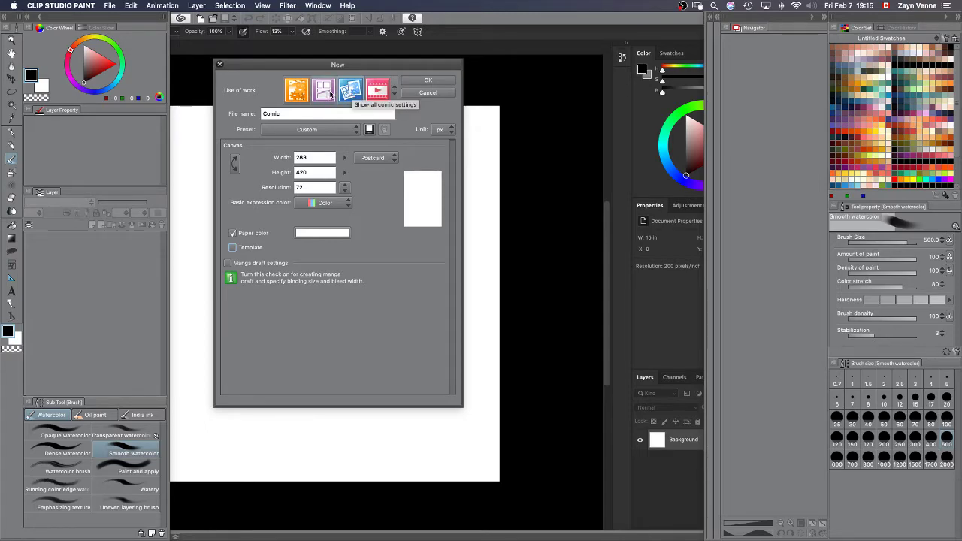
pyautogui.click(378, 92)
pyautogui.click(296, 90)
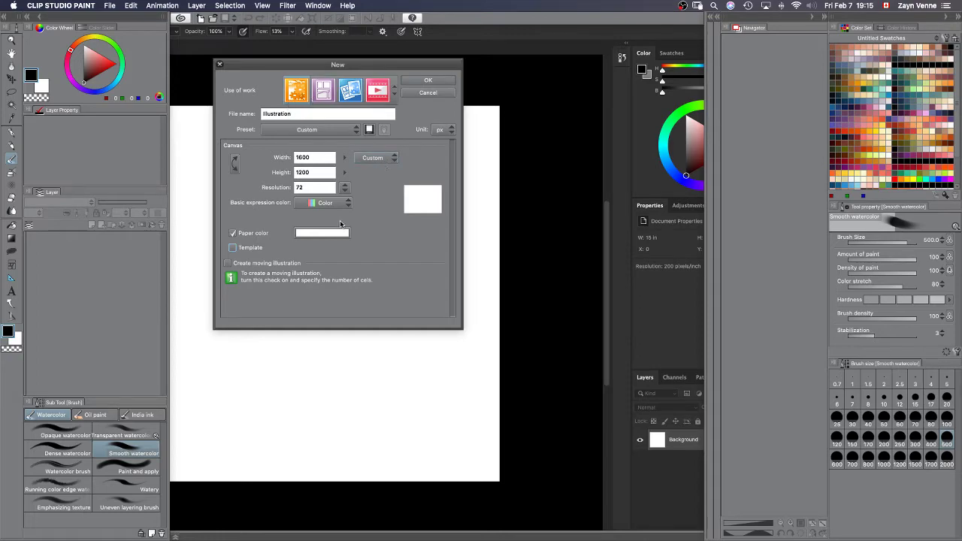
# Set the new Illustration canvas to 200 dpi and 4000 × 4000 px, and create it
pyautogui.moveTo(330, 187); pyautogui.dragTo(258, 187)
pyautogui.write('200')
pyautogui.click(307, 157)
pyautogui.moveTo(307, 157); pyautogui.dragTo(286, 157)
pyautogui.click(389, 155)
pyautogui.click(372, 157)
pyautogui.click(344, 158)
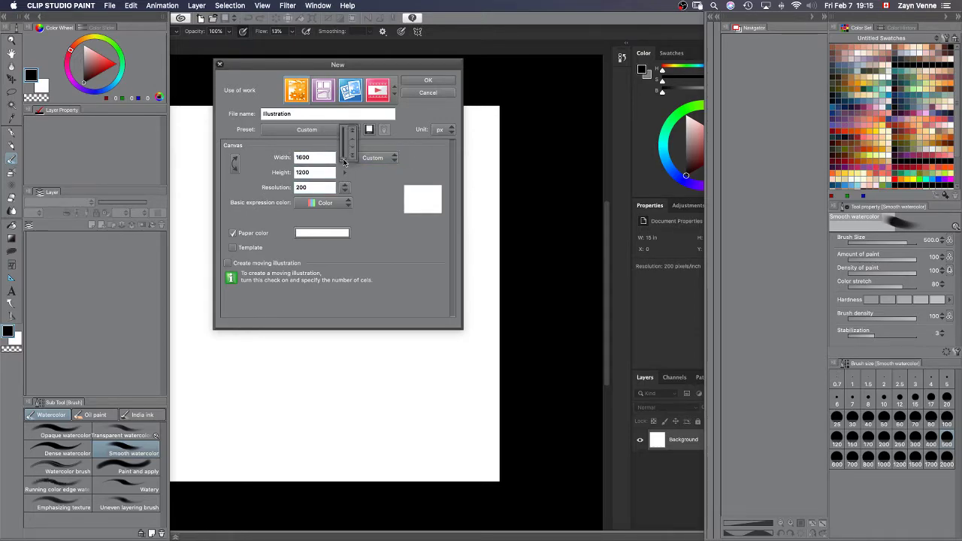
pyautogui.click(261, 167)
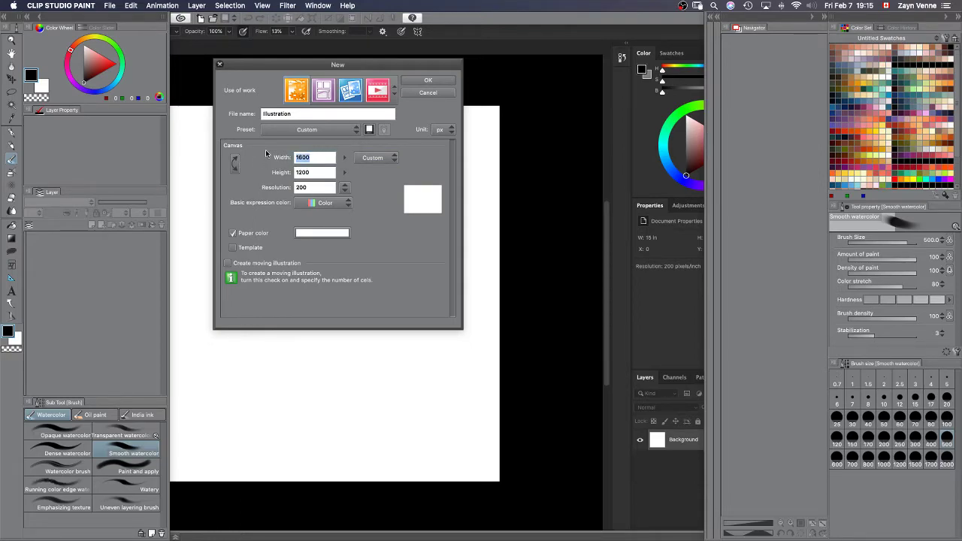
pyautogui.write('4000')
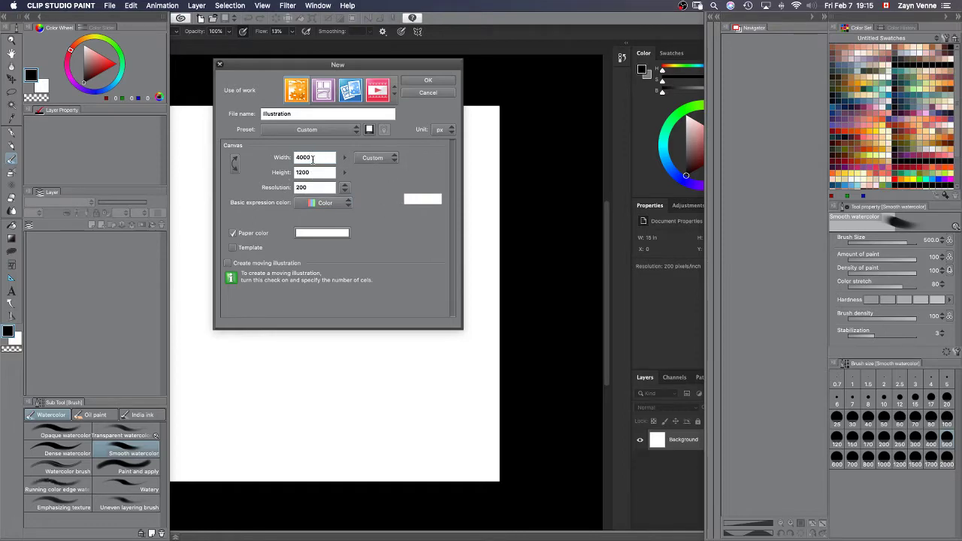
pyautogui.press('Tab')
pyautogui.write('4000')
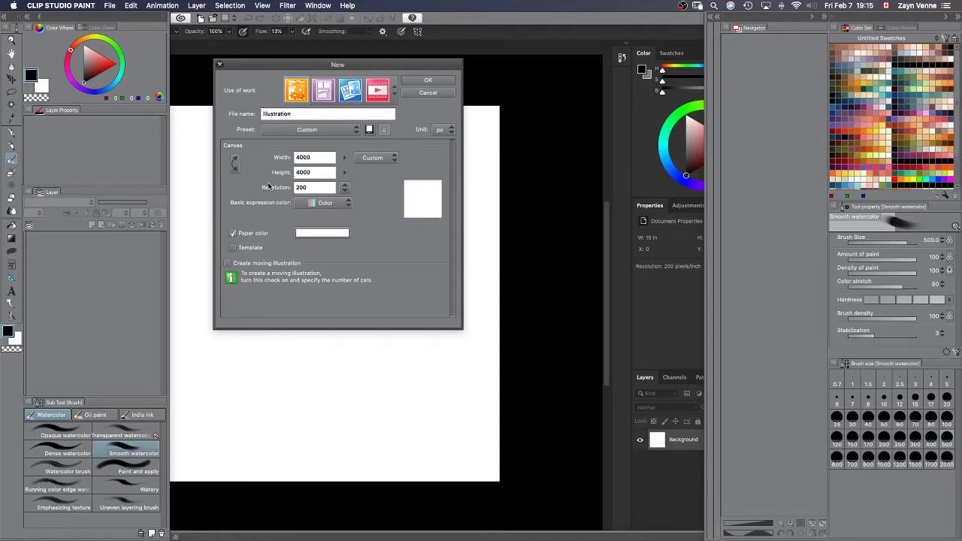
pyautogui.press('Return')
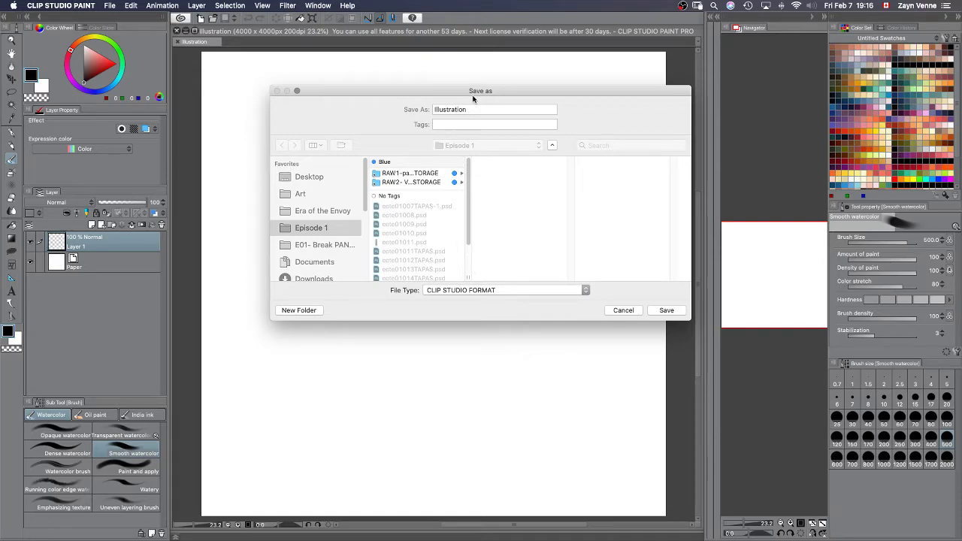
# Point the save location at the digital art 101 folder on the Desktop
pyautogui.moveTo(475, 90); pyautogui.dragTo(463, 64)
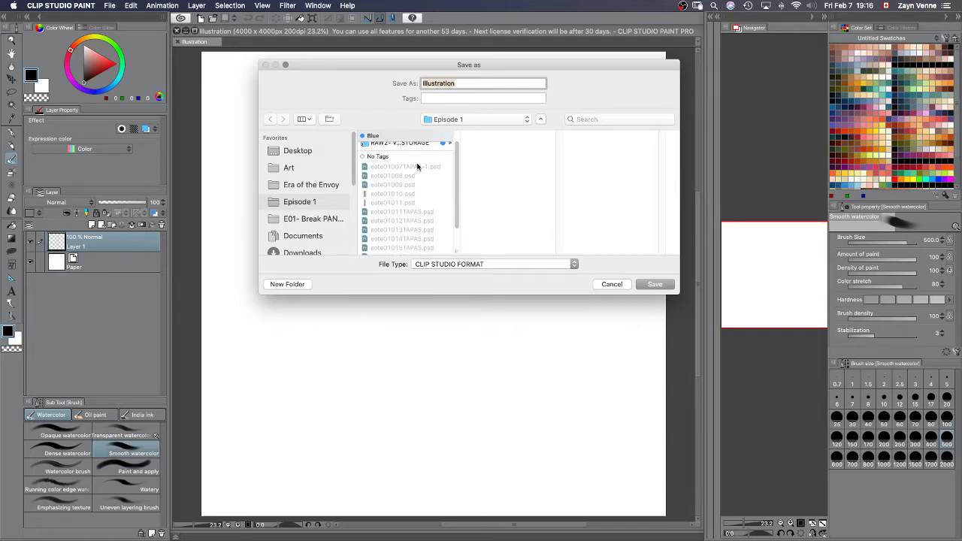
pyautogui.press('super+shift+d')
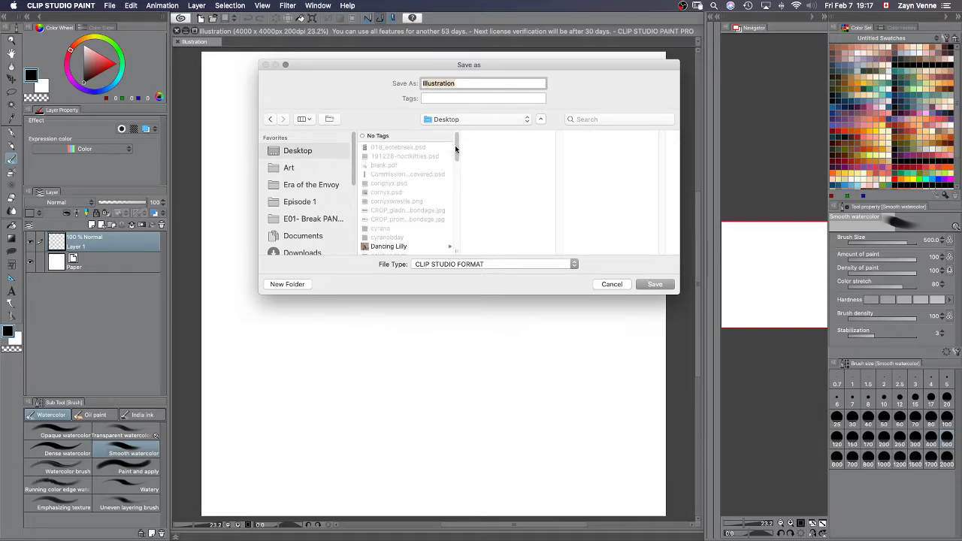
pyautogui.moveTo(456, 149); pyautogui.dragTo(459, 169)
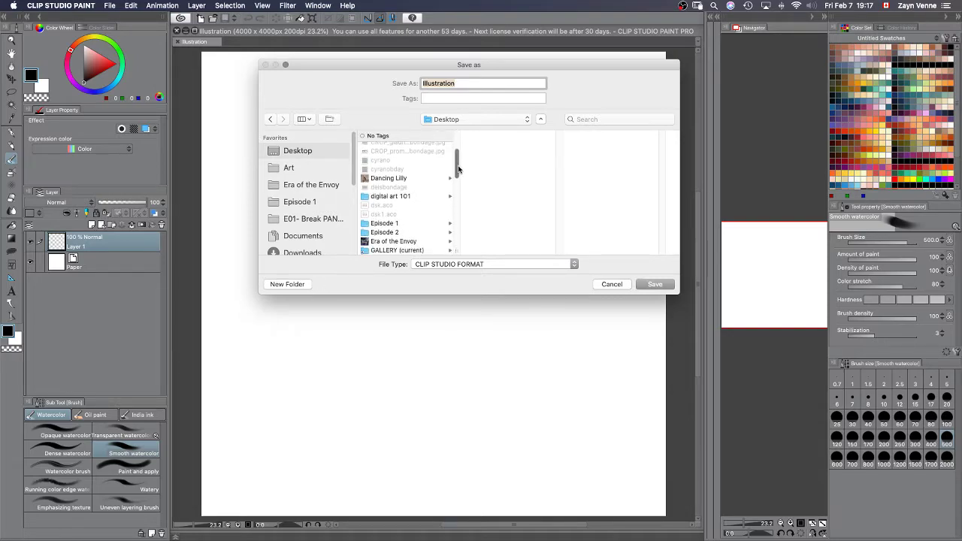
pyautogui.click(436, 199)
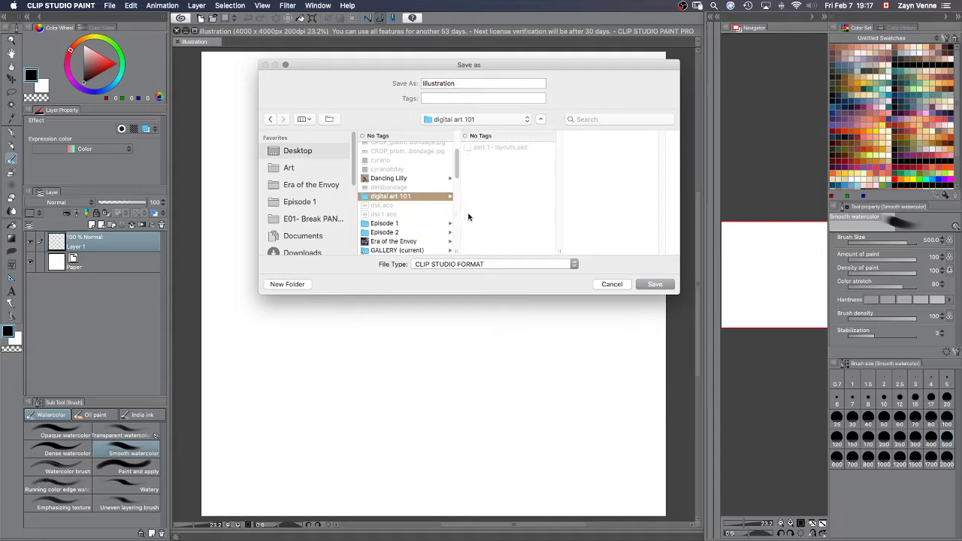
pyautogui.click(501, 187)
# Rename the file to part1 clip and bring up the file type choices
pyautogui.doubleClick(443, 84)
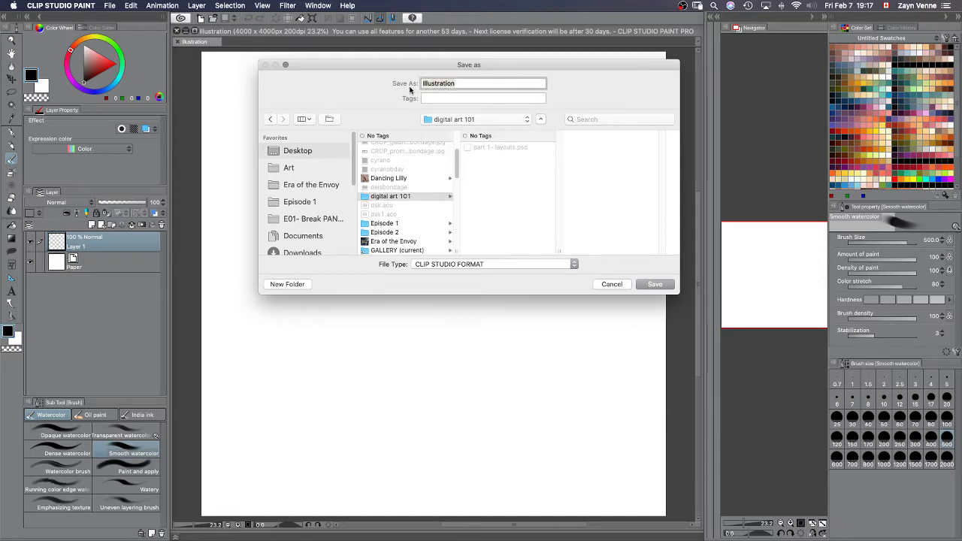
pyautogui.write('part1 clip')
pyautogui.click(536, 266)
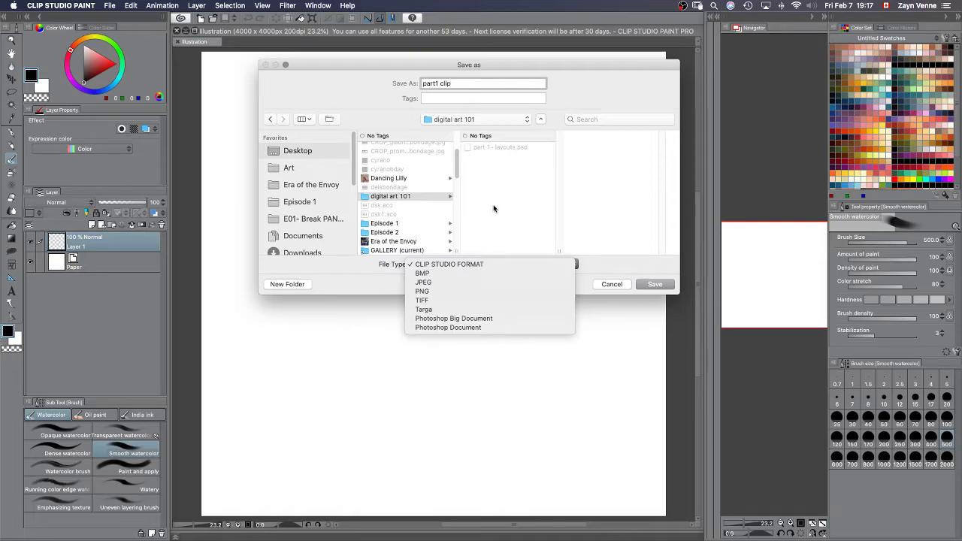
# Keep CLIP STUDIO FORMAT as the file type and save part1 clip
pyautogui.click(509, 329)
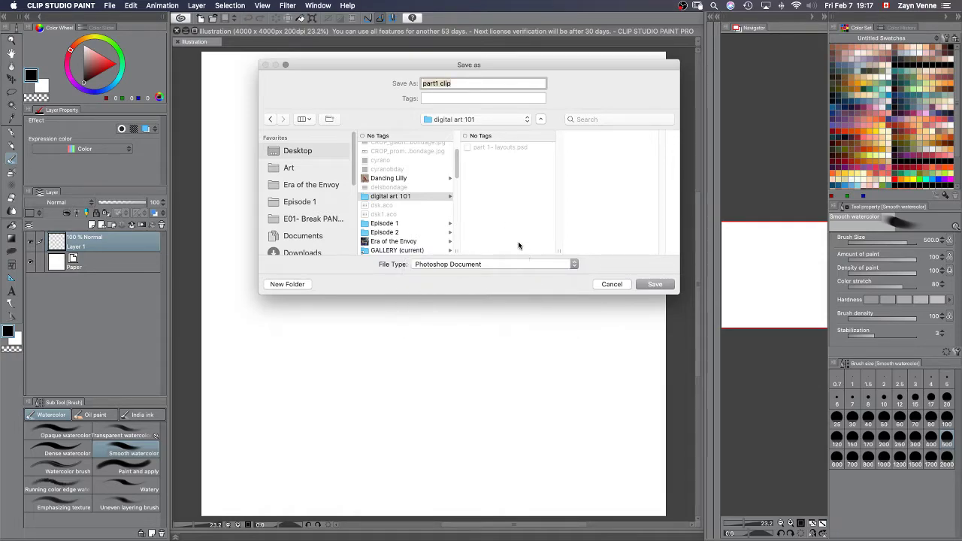
pyautogui.click(519, 265)
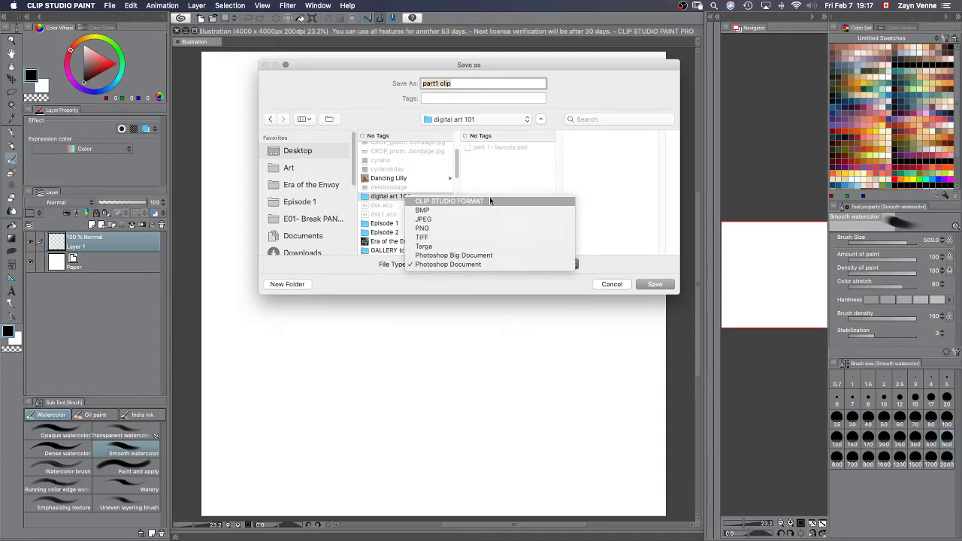
pyautogui.click(607, 282)
pyautogui.click(651, 285)
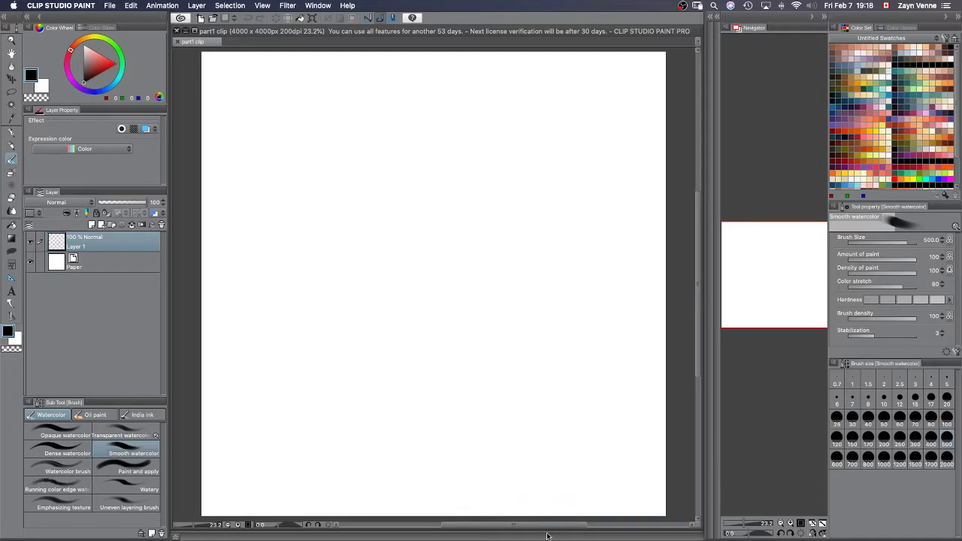
pyautogui.moveTo(548, 527)
pyautogui.moveTo(466, 538)
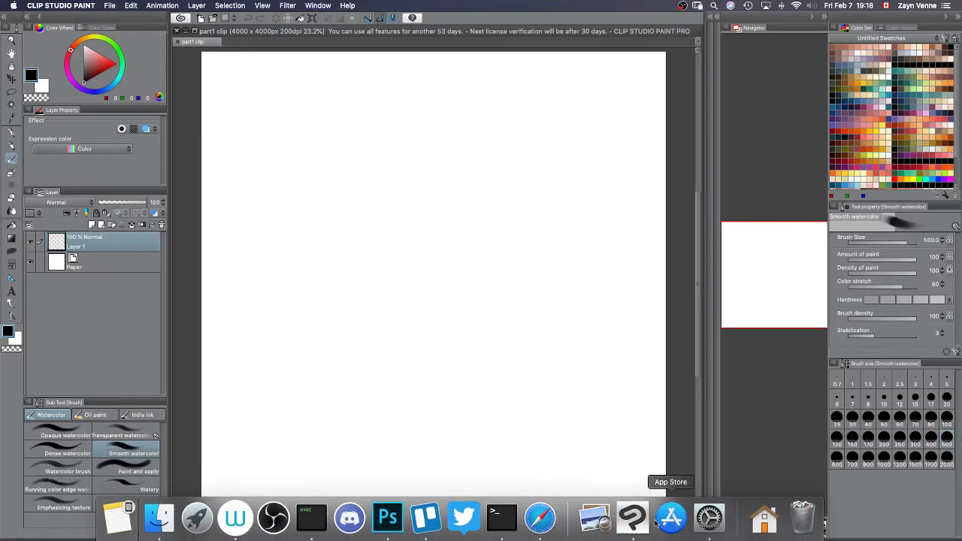
# Switch back to Photoshop from the Dock
pyautogui.click(390, 526)
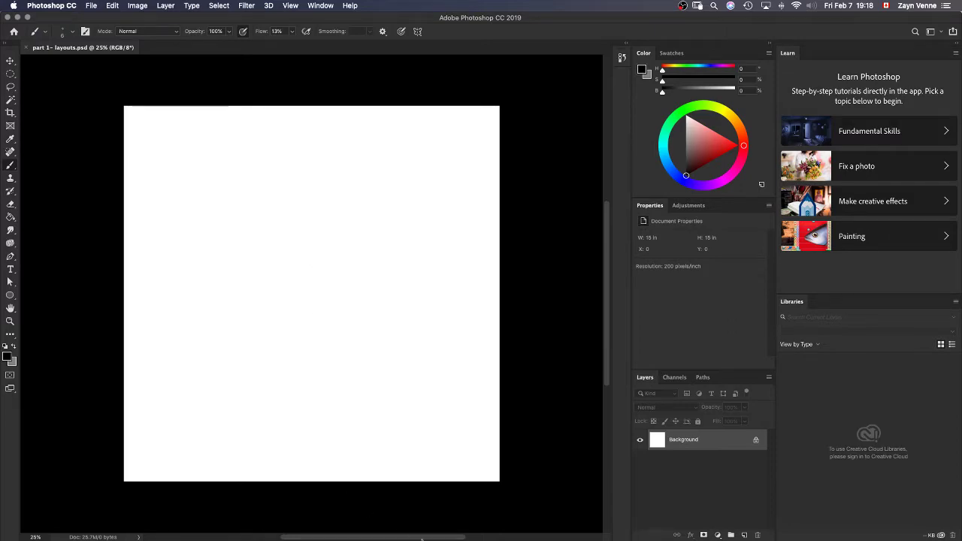
pyautogui.moveTo(425, 530)
pyautogui.keyDown('shift'); pyautogui.click(489, 106); pyautogui.keyUp('shift')
pyautogui.press('super+z')
pyautogui.press('super+shift+s')
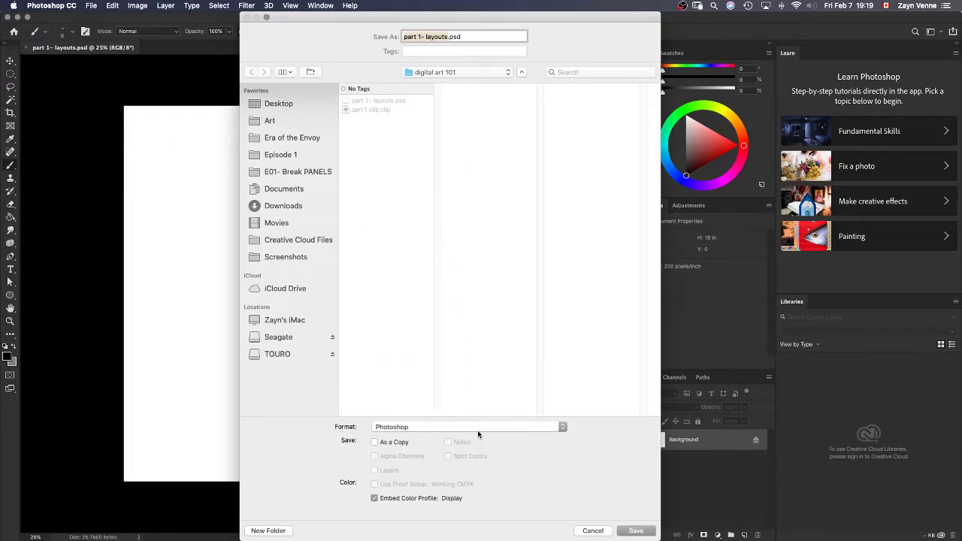
pyautogui.click(477, 428)
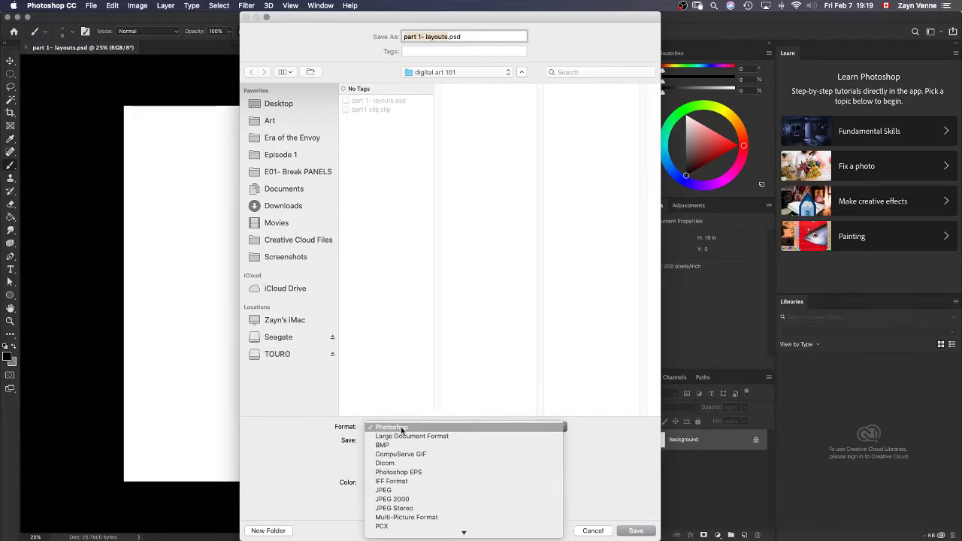
pyautogui.click(591, 530)
pyautogui.click(593, 530)
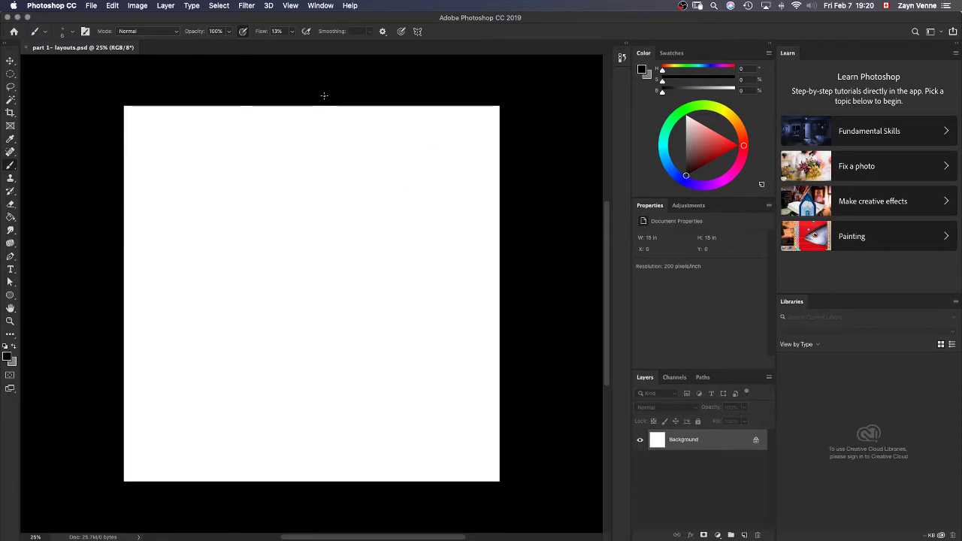
# Show the rulers and drag two vertical guides onto the canvas
pyautogui.press('h')
pyautogui.moveTo(328, 99); pyautogui.dragTo(399, 98)
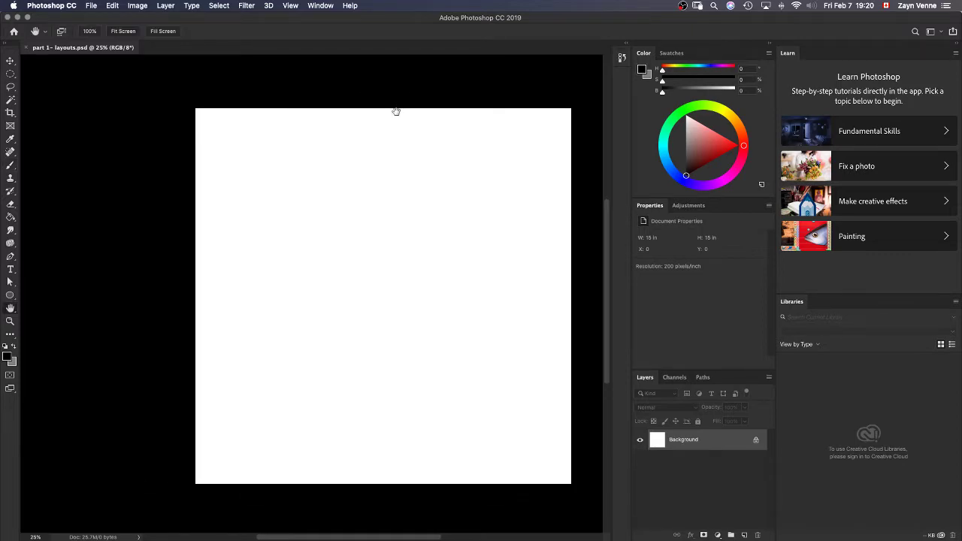
pyautogui.press('b')
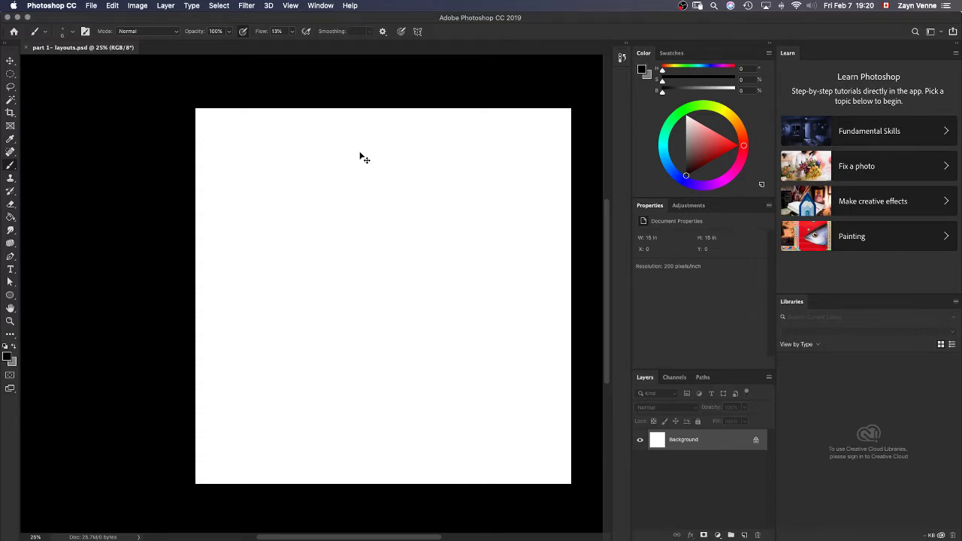
pyautogui.press('super+r')
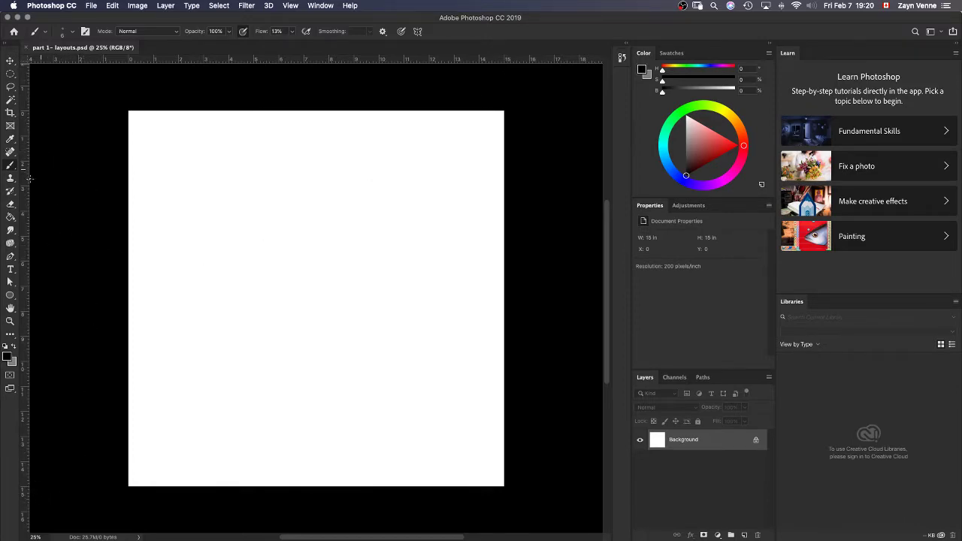
pyautogui.moveTo(26, 185); pyautogui.dragTo(185, 177)
pyautogui.moveTo(23, 247); pyautogui.dragTo(460, 209)
# Snap the vertical guides to the canvas edges at 0 in and 15 in, then start a new layer
pyautogui.moveTo(184, 90); pyautogui.dragTo(168, 92)
pyautogui.moveTo(387, 517)
pyautogui.moveTo(167, 86); pyautogui.dragTo(129, 81)
pyautogui.moveTo(460, 90); pyautogui.dragTo(504, 88)
pyautogui.press('m')
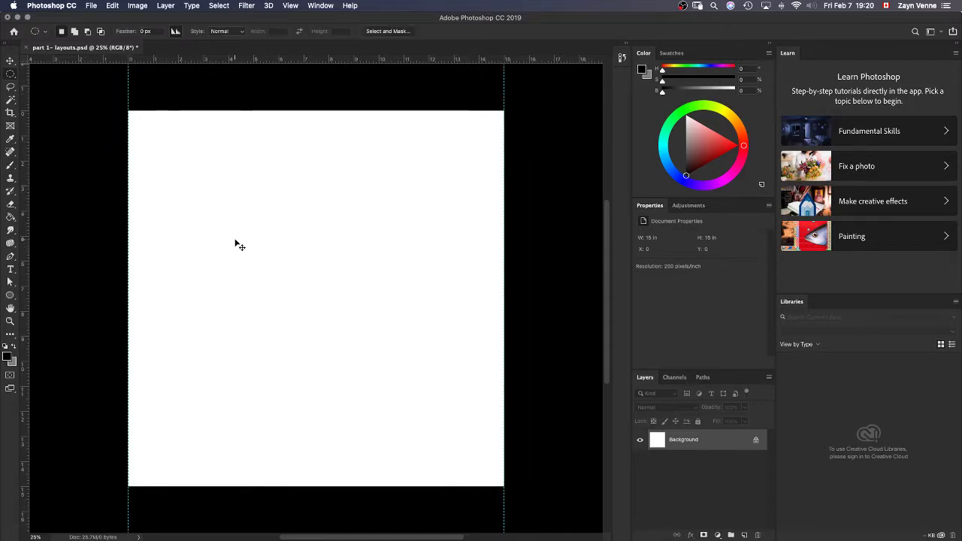
pyautogui.press('super+shift+n')
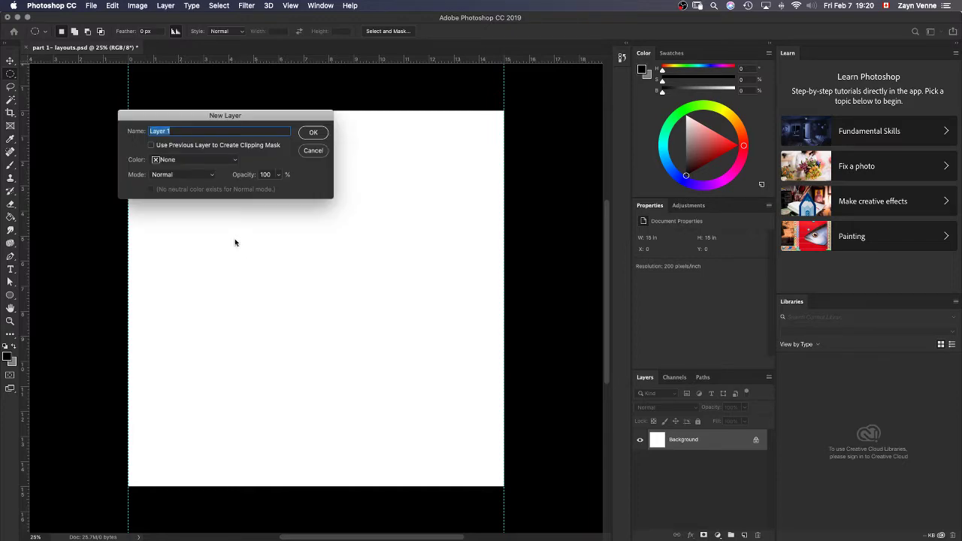
# Create Layer 1 and fill a rectangle in the upper middle of the canvas with black
pyautogui.press('Return')
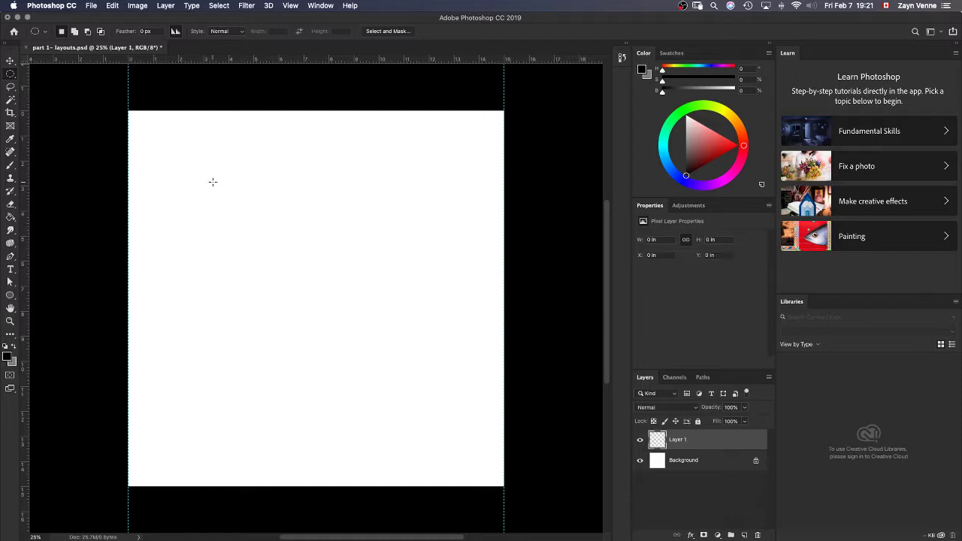
pyautogui.moveTo(213, 181); pyautogui.dragTo(400, 313)
pyautogui.hotkey('shift', 'm')
pyautogui.click(232, 169)
pyautogui.moveTo(226, 184); pyautogui.dragTo(403, 332)
pyautogui.press('g')
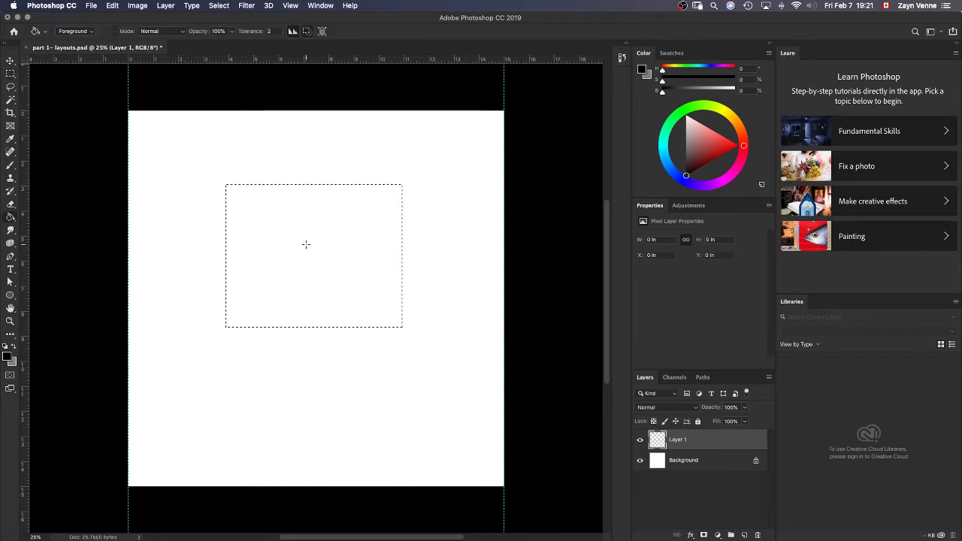
pyautogui.click(305, 244)
# Deselect and add a horizontal guide along the black rectangle's top edge
pyautogui.press('m')
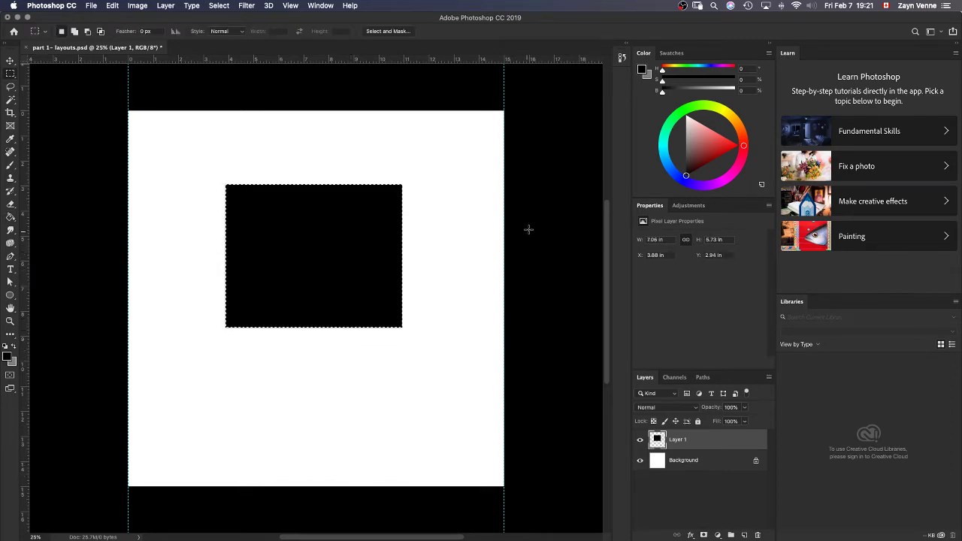
pyautogui.press('super+d')
pyautogui.moveTo(441, 58); pyautogui.dragTo(407, 184)
pyautogui.click(321, 5)
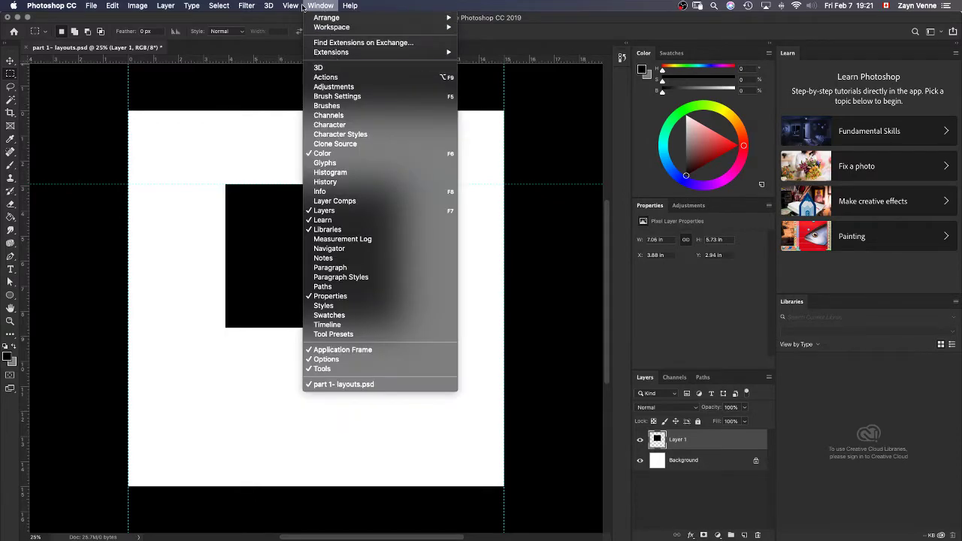
pyautogui.moveTo(288, 4)
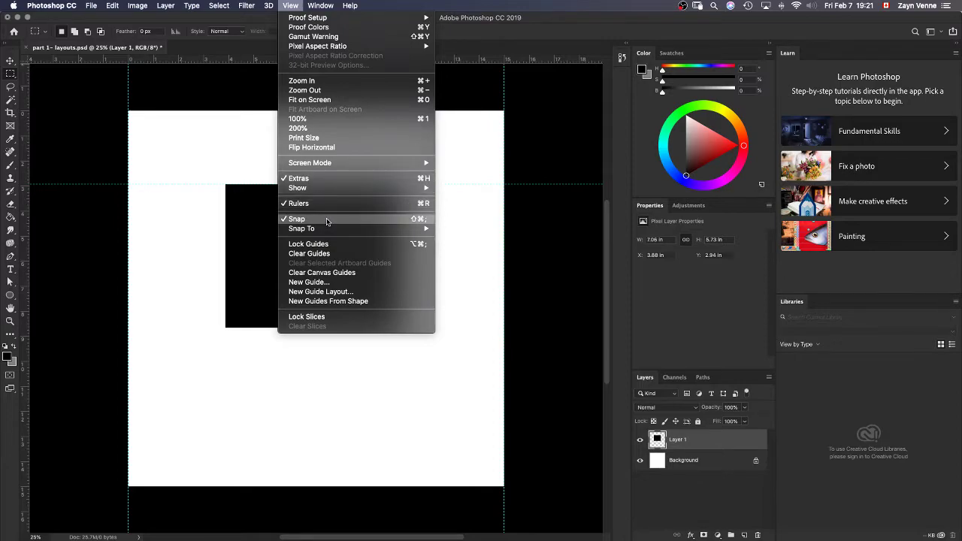
pyautogui.moveTo(329, 230)
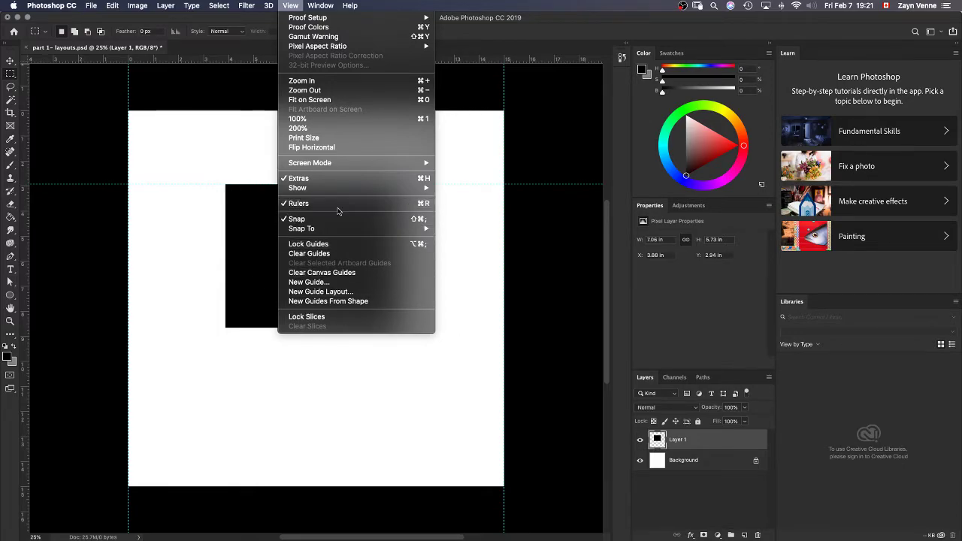
pyautogui.moveTo(364, 229)
pyautogui.click(292, 6)
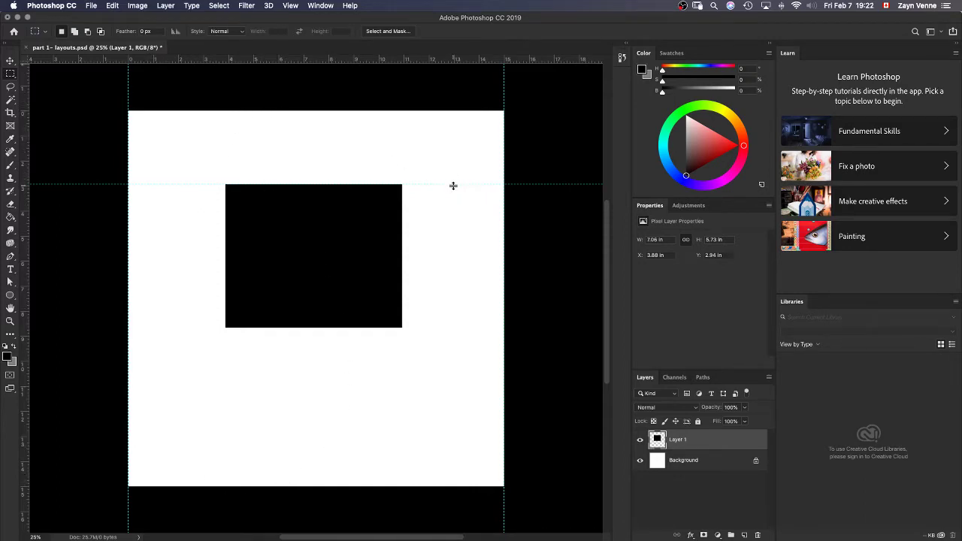
# Move the horizontal guide to the canvas top and drag the left vertical guide off onto the ruler
pyautogui.moveTo(453, 185); pyautogui.dragTo(27, 153)
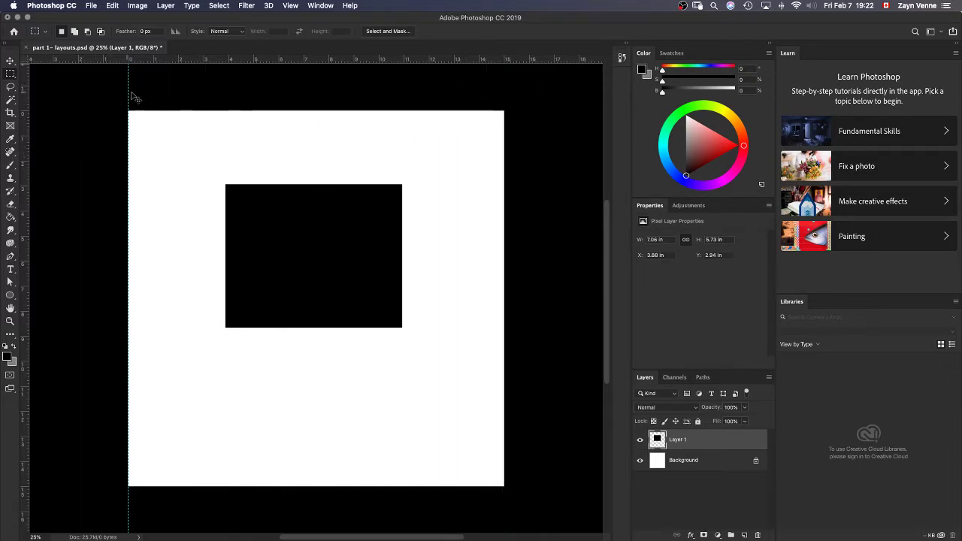
pyautogui.moveTo(128, 96); pyautogui.dragTo(15, 109)
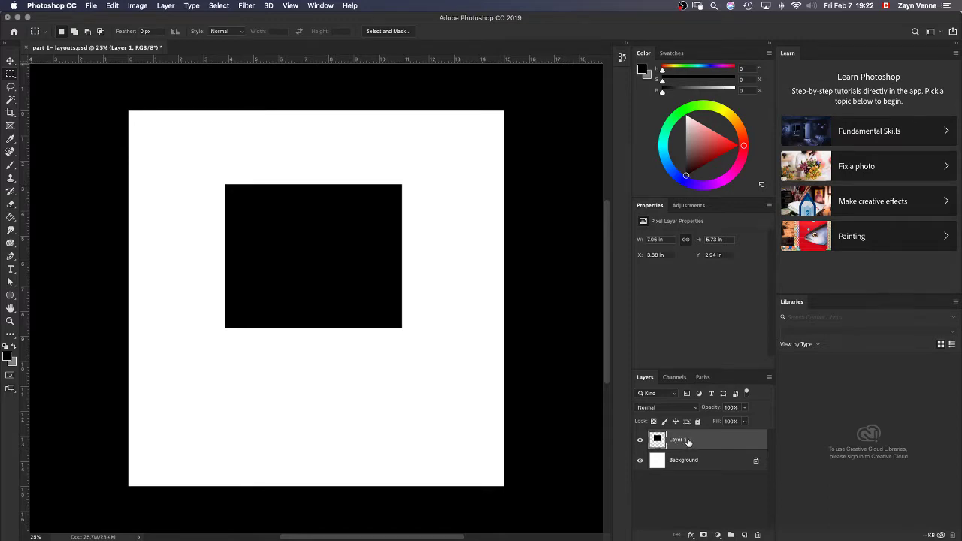
# Delete Layer 1 and fill the white canvas with 50% grey using the Paint Bucket
pyautogui.press('Delete')
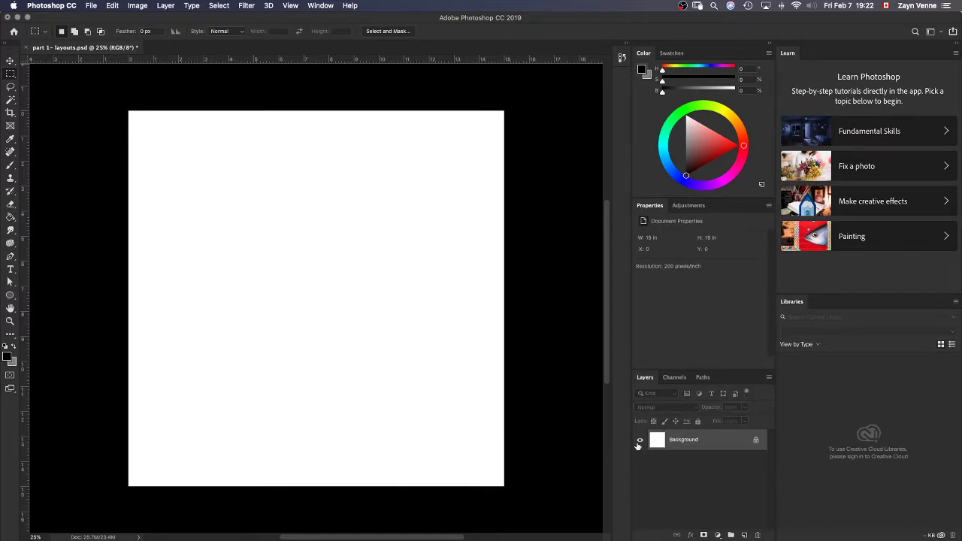
pyautogui.click(15, 350)
pyautogui.press('g')
pyautogui.click(350, 277)
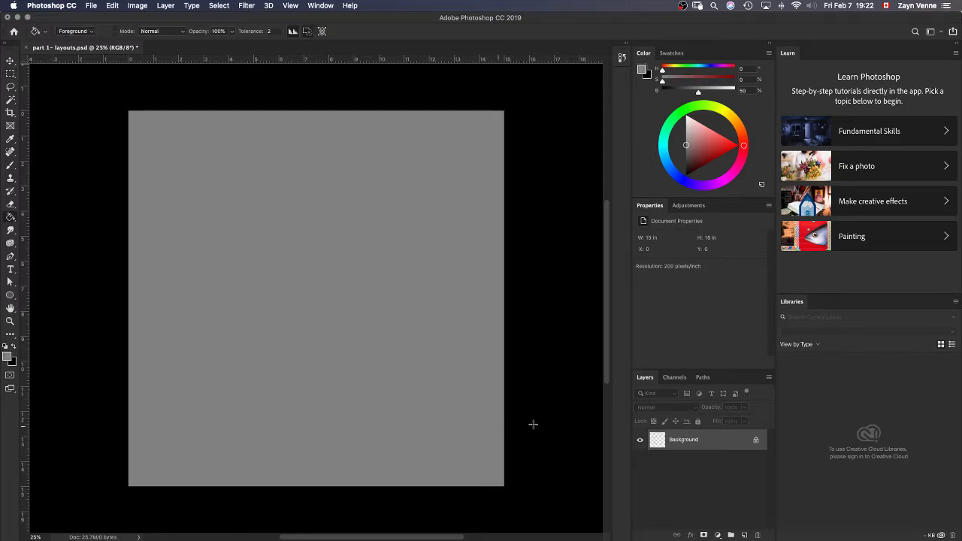
# Restore black as the foreground colour and set Clip Studio Paint's drawing colours to black and transparent
pyautogui.click(15, 348)
pyautogui.press('x')
pyautogui.press('x')
pyautogui.press('x')
pyautogui.press('x')
pyautogui.press('x')
pyautogui.press('x')
pyautogui.press('x')
pyautogui.press('x')
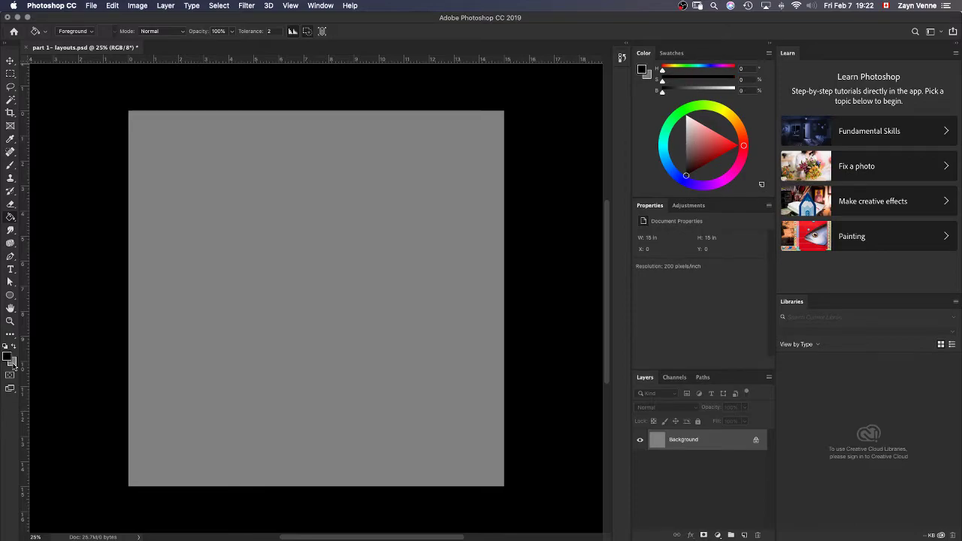
pyautogui.press('x')
pyautogui.press('x')
pyautogui.press('super+Tab')
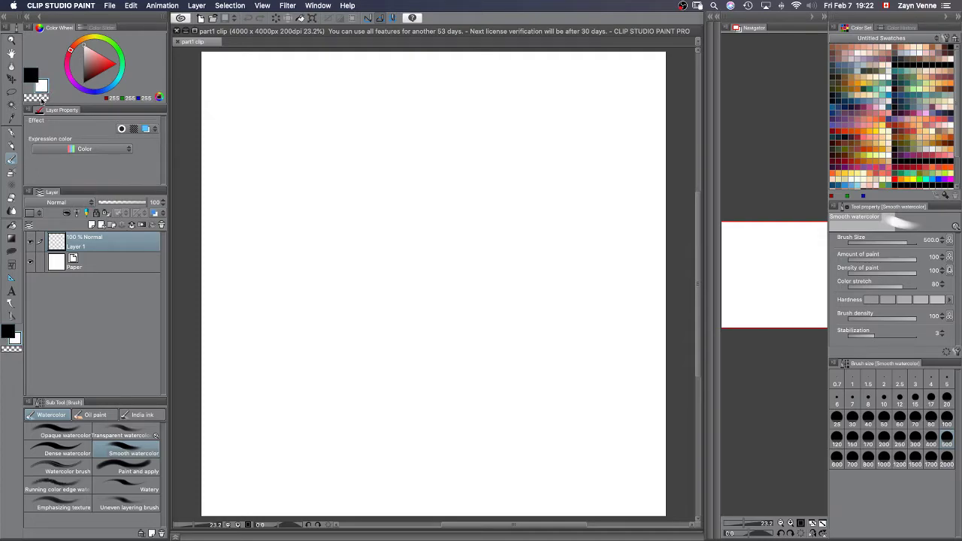
pyautogui.press('x')
pyautogui.press('x')
pyautogui.click(39, 98)
pyautogui.press('Tab')
pyautogui.press('super+Tab')
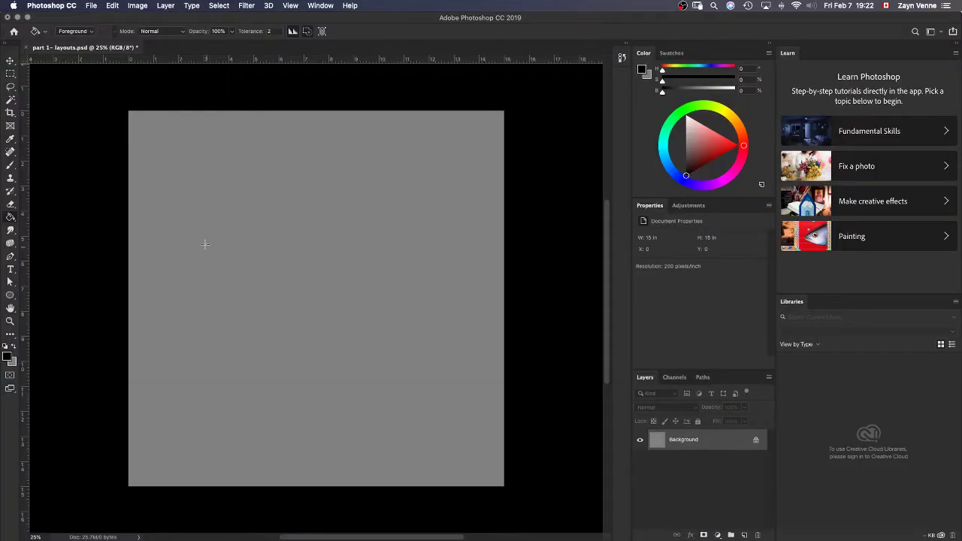
pyautogui.click(164, 266)
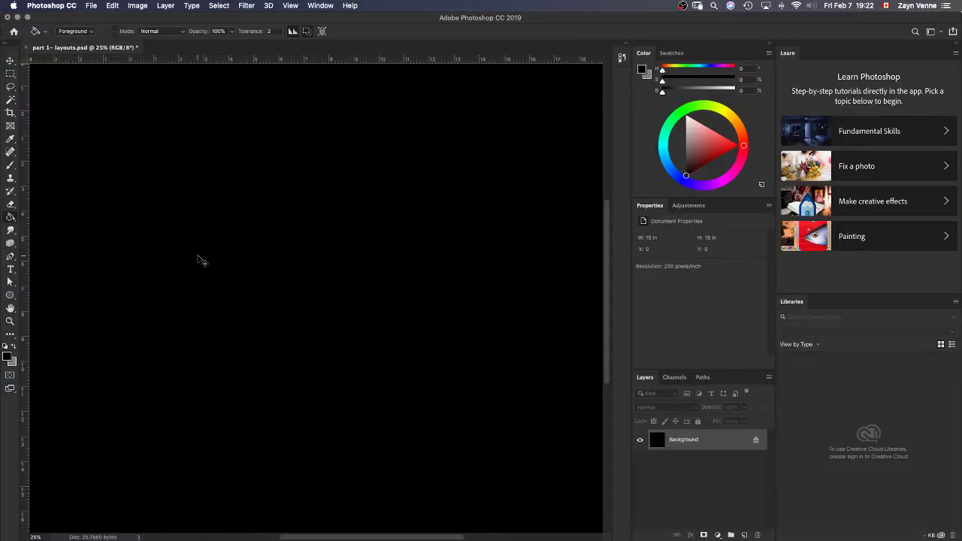
pyautogui.press('super+z')
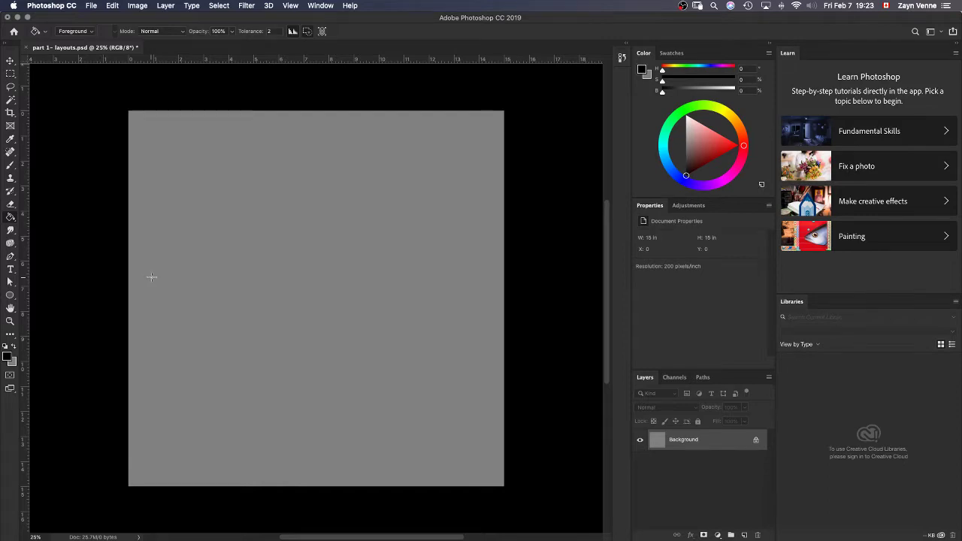
pyautogui.click(233, 281)
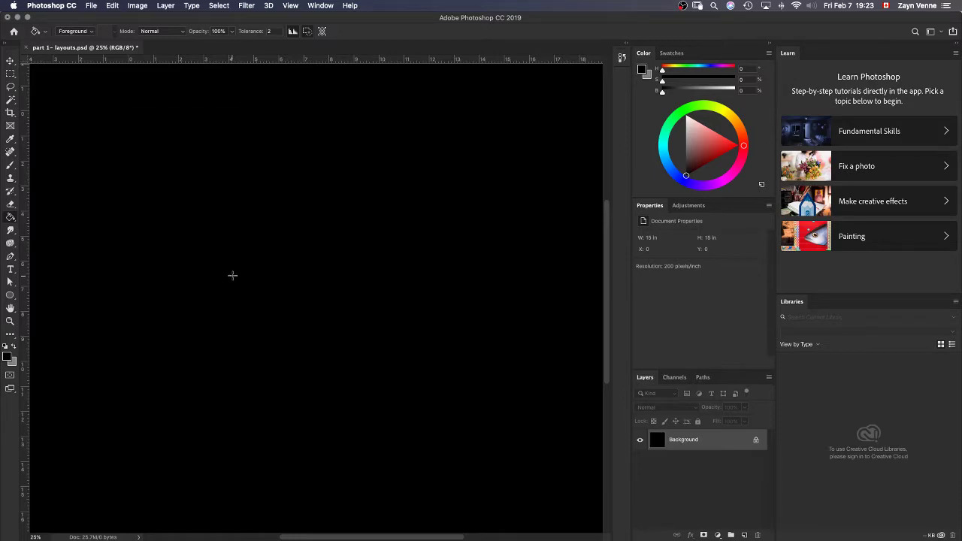
pyautogui.press('super+z')
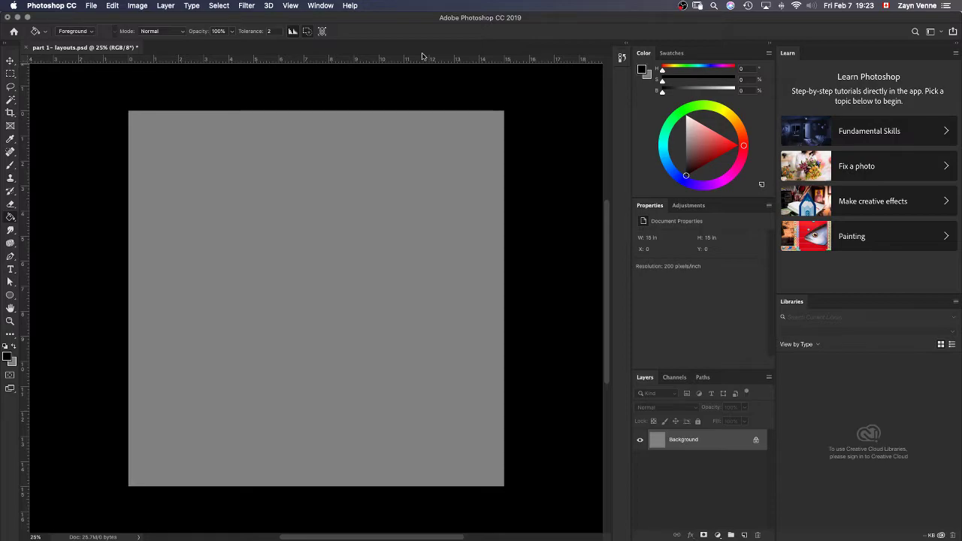
# Turn the View > Show > Grid overlay on, then off again, and reopen the View menu
pyautogui.click(324, 6)
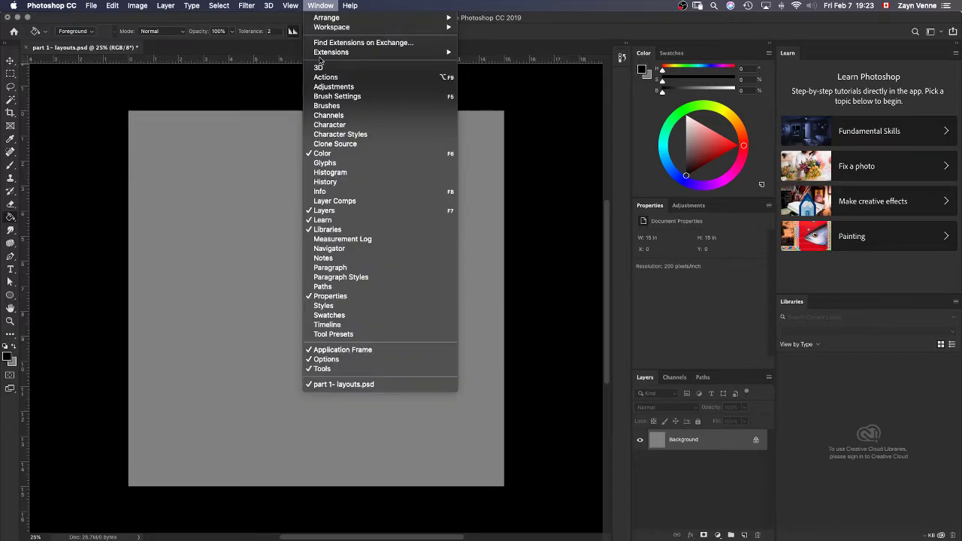
pyautogui.moveTo(290, 5)
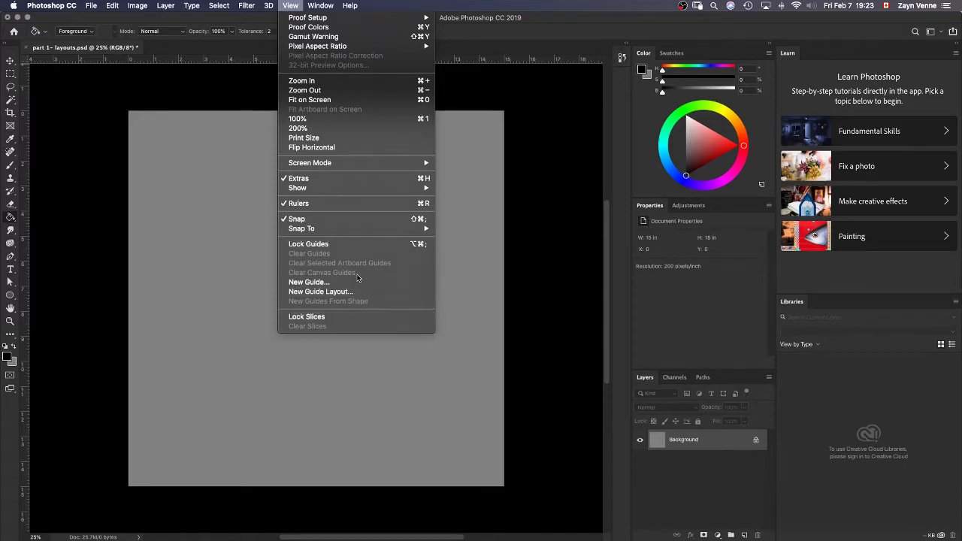
pyautogui.moveTo(371, 187)
pyautogui.click(454, 216)
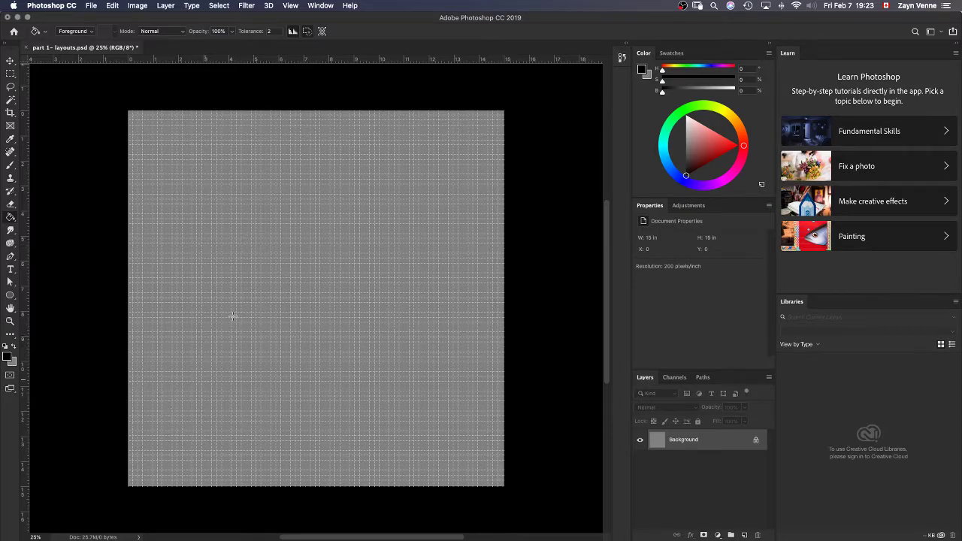
pyautogui.click(291, 4)
pyautogui.moveTo(356, 188)
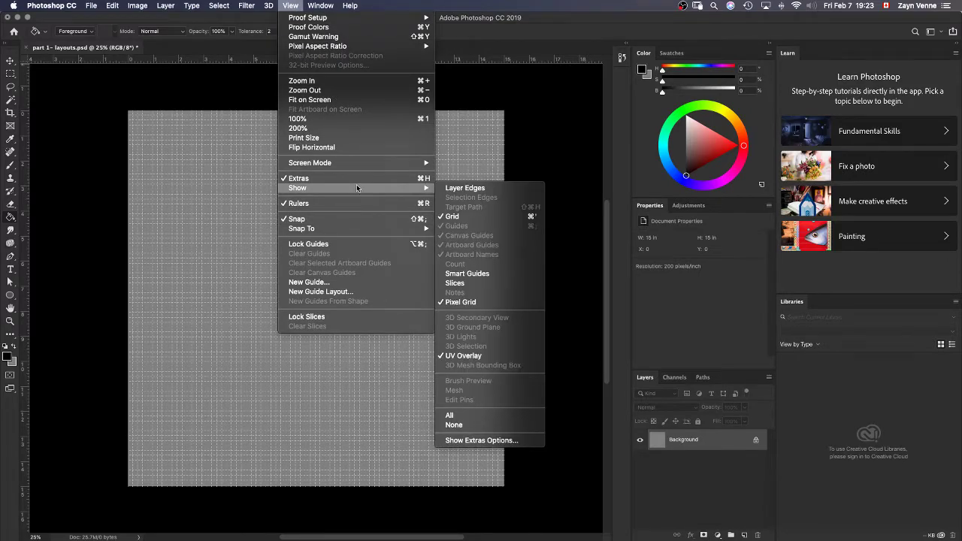
pyautogui.click(457, 216)
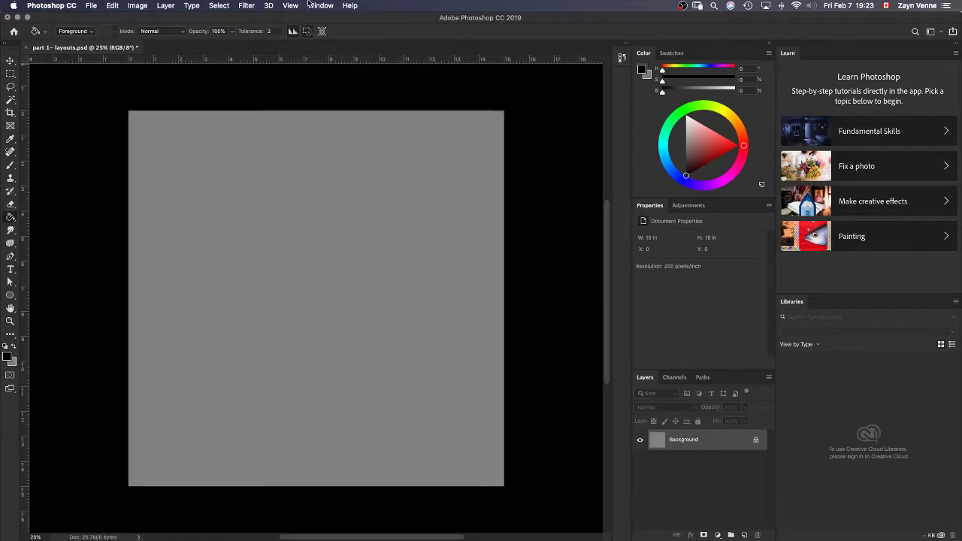
pyautogui.click(297, 5)
pyautogui.moveTo(347, 192)
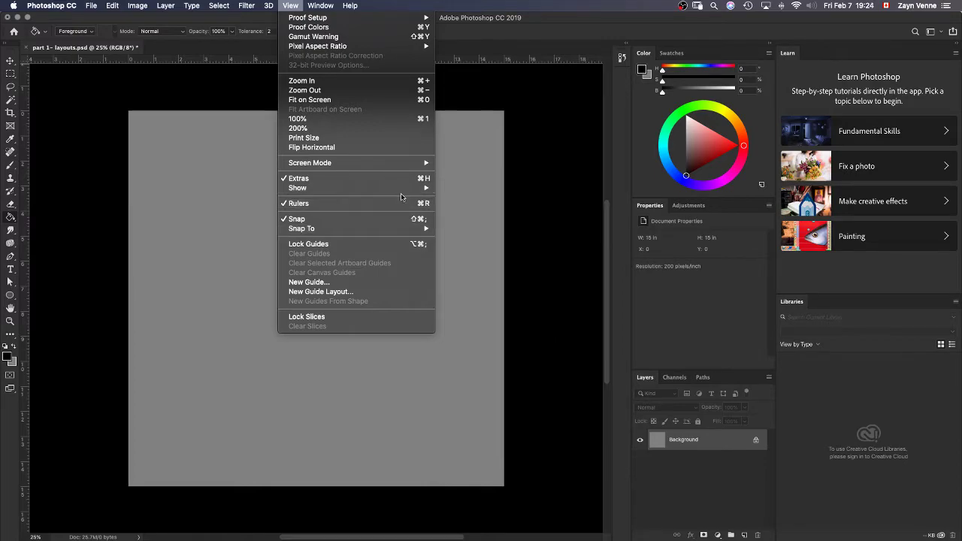
# Start a New Guide Layout and enter 1 in for the left and right margins
pyautogui.click(388, 291)
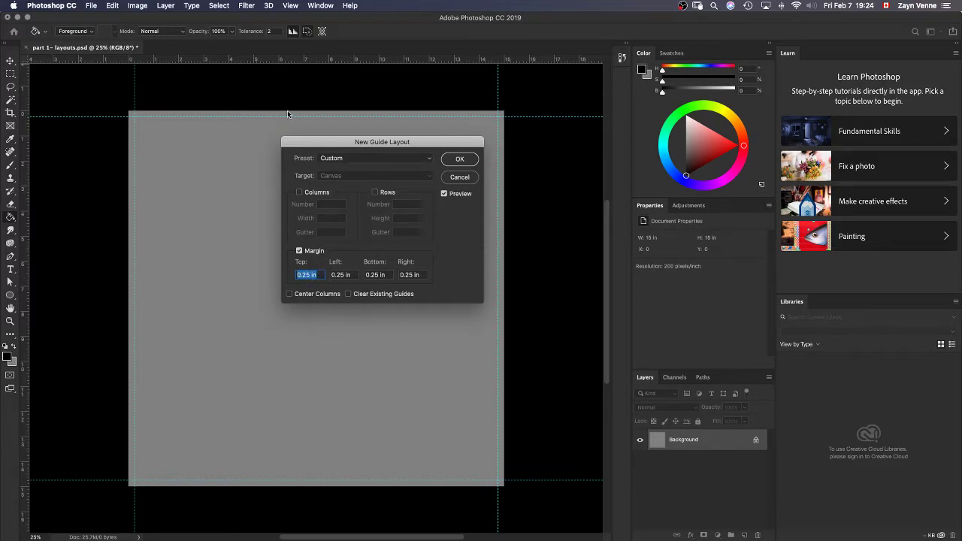
pyautogui.press('Tab')
pyautogui.write('1')
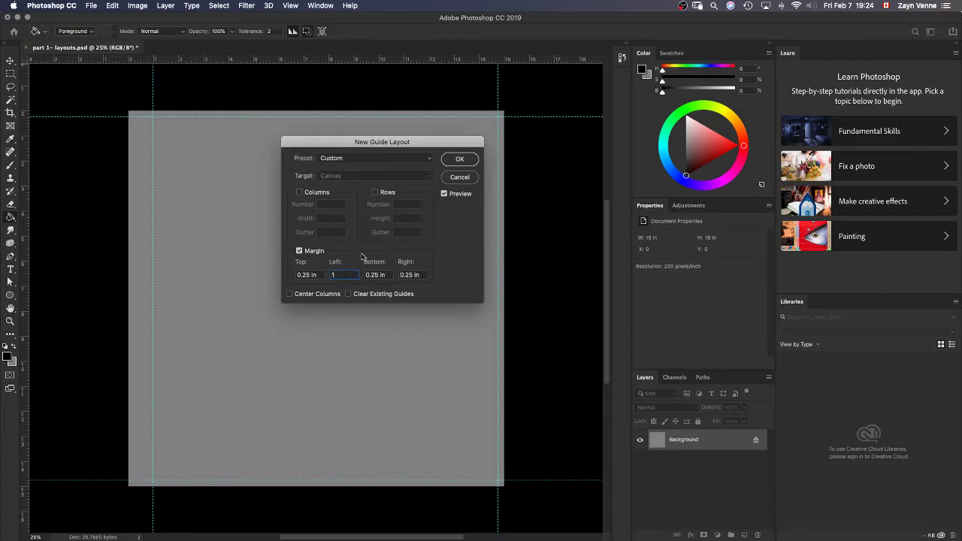
pyautogui.press('Tab')
pyautogui.write('1')
# Try Columns, Rows and the Preset list in New Guide Layout, then cancel without adding guides
pyautogui.click(299, 192)
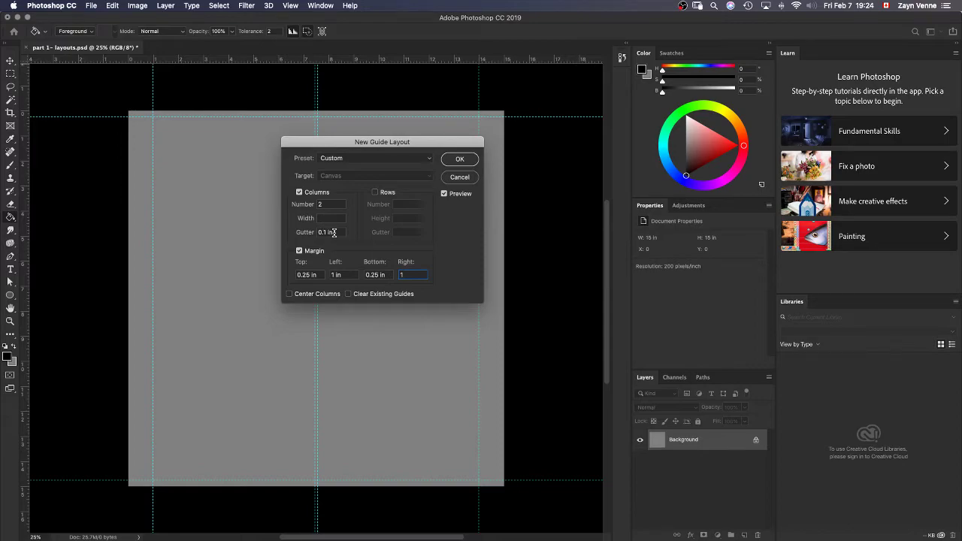
pyautogui.click(375, 194)
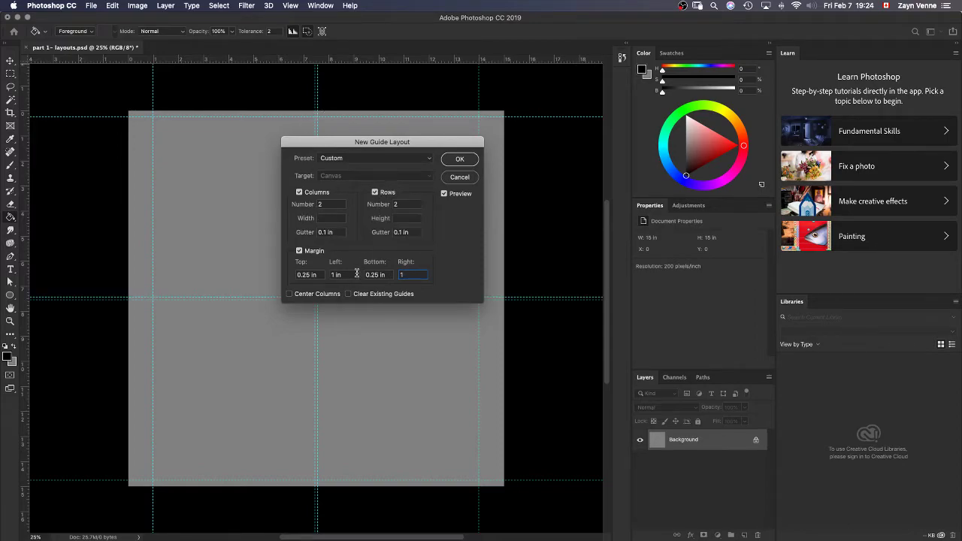
pyautogui.click(375, 193)
pyautogui.click(299, 192)
pyautogui.click(429, 157)
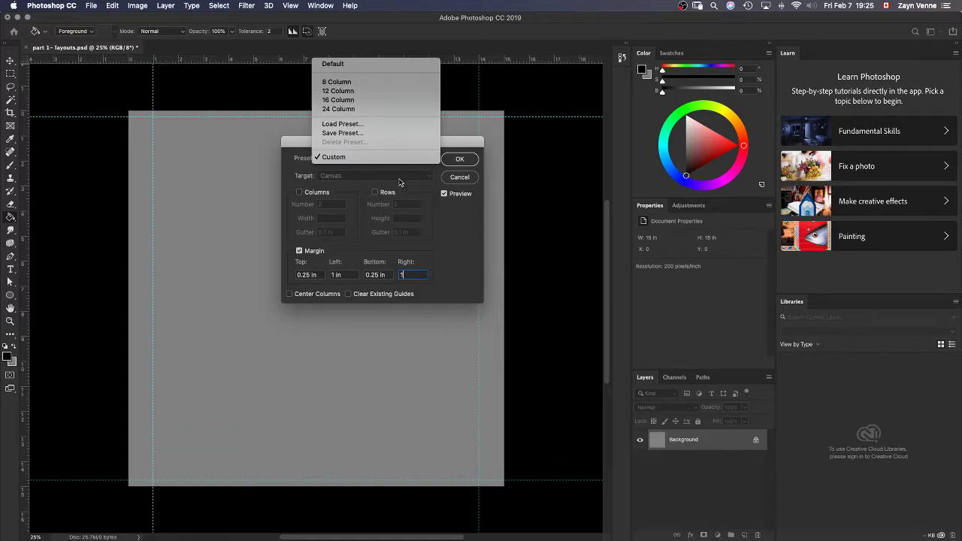
pyautogui.click(473, 183)
pyautogui.click(458, 179)
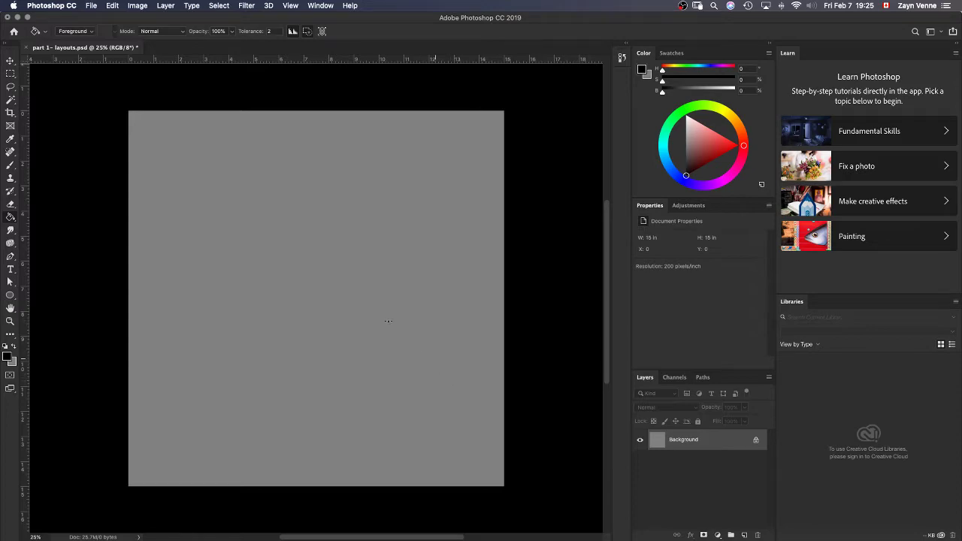
# Switch to the Brush tool with the B shortcut
pyautogui.press('b')
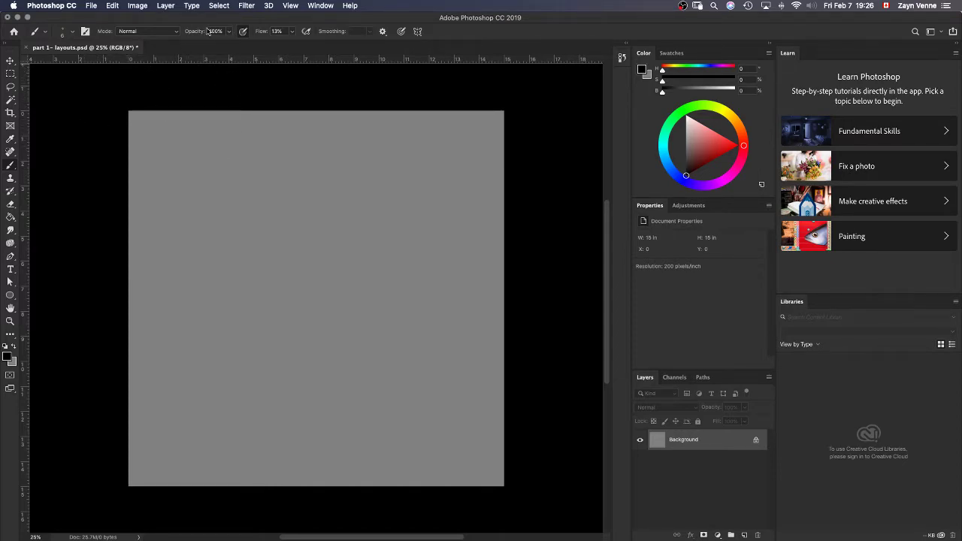
# Resize the canvas to 11 × 17 inches, anchored at the top-left corner
pyautogui.click(138, 6)
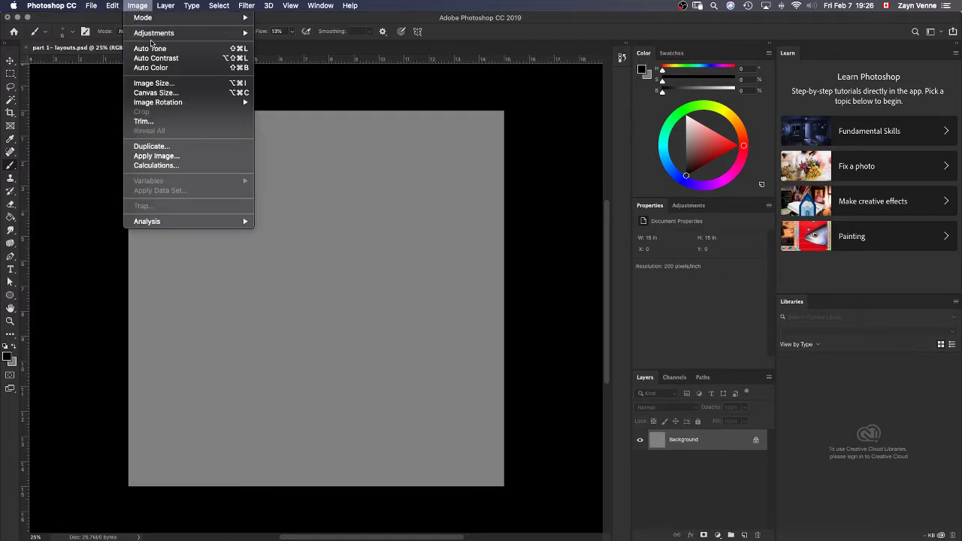
pyautogui.click(159, 93)
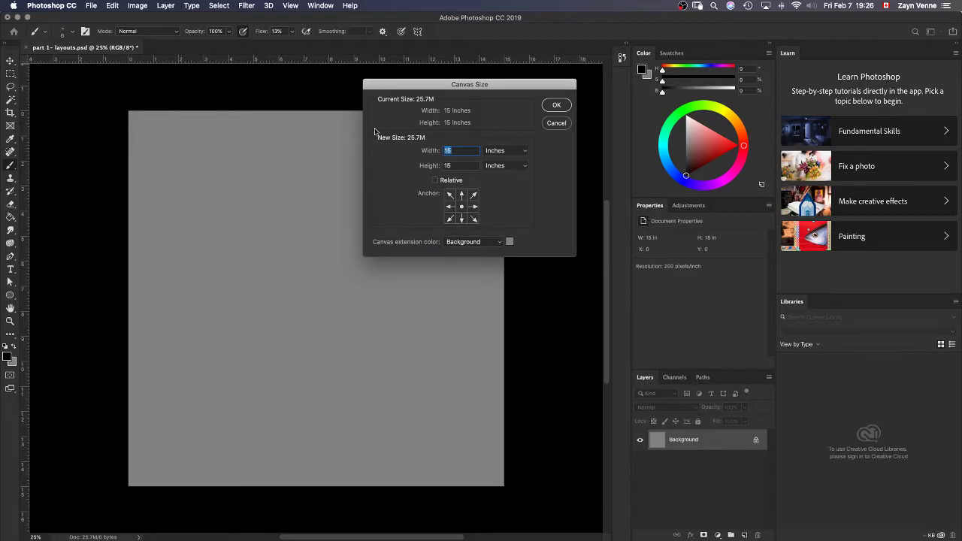
pyautogui.click(466, 164)
pyautogui.hotkey('shift', 'Tab')
pyautogui.write('11')
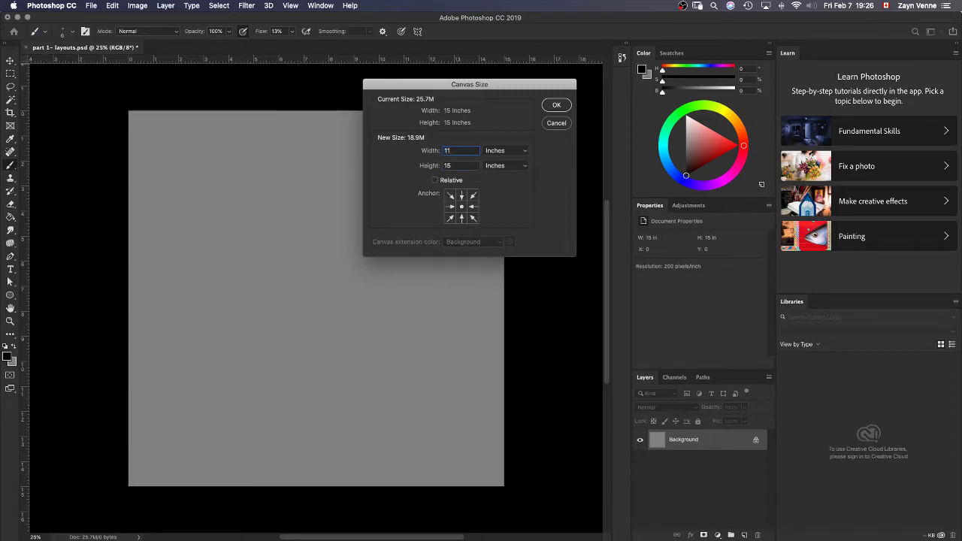
pyautogui.press('Tab')
pyautogui.write('17')
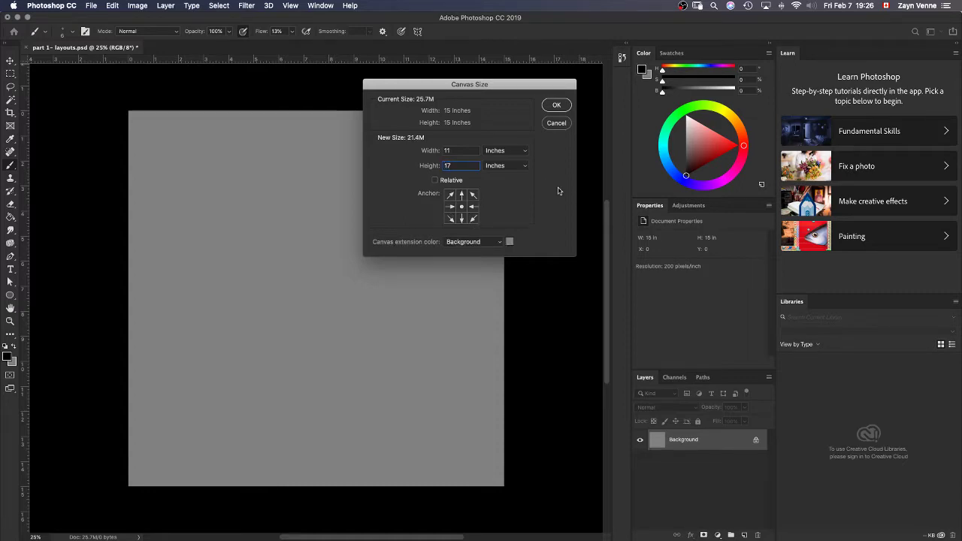
pyautogui.click(462, 203)
pyautogui.click(462, 195)
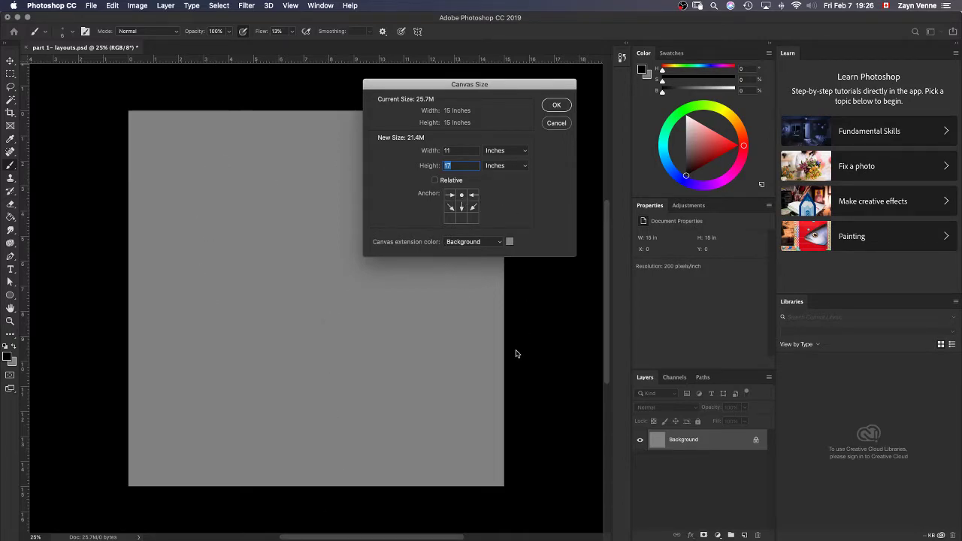
pyautogui.click(449, 196)
# Review the 11 × 17 in, 2200 × 3400 px, 200 ppi image size unchanged, then pick the Brush
pyautogui.moveTo(362, 301); pyautogui.dragTo(436, 315)
pyautogui.press('super+r')
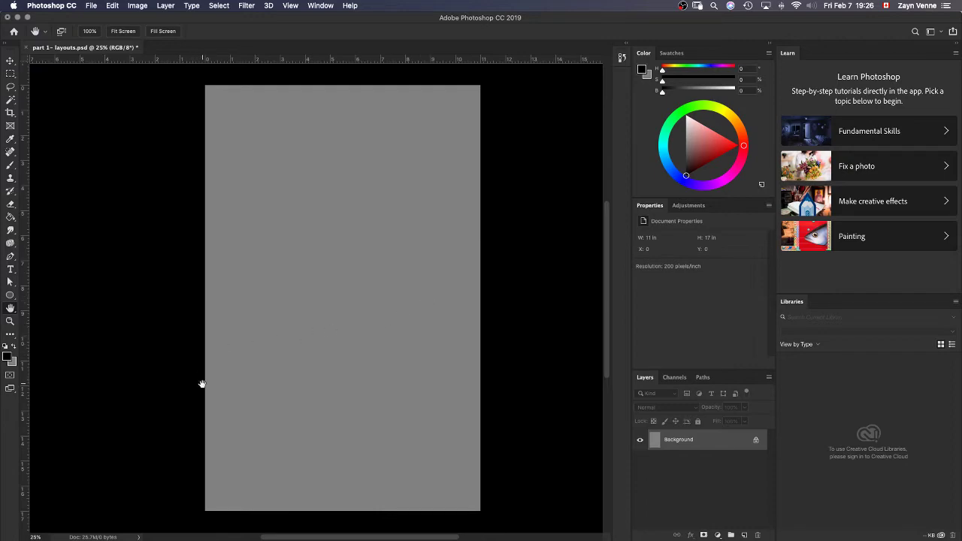
pyautogui.moveTo(206, 380); pyautogui.dragTo(361, 318)
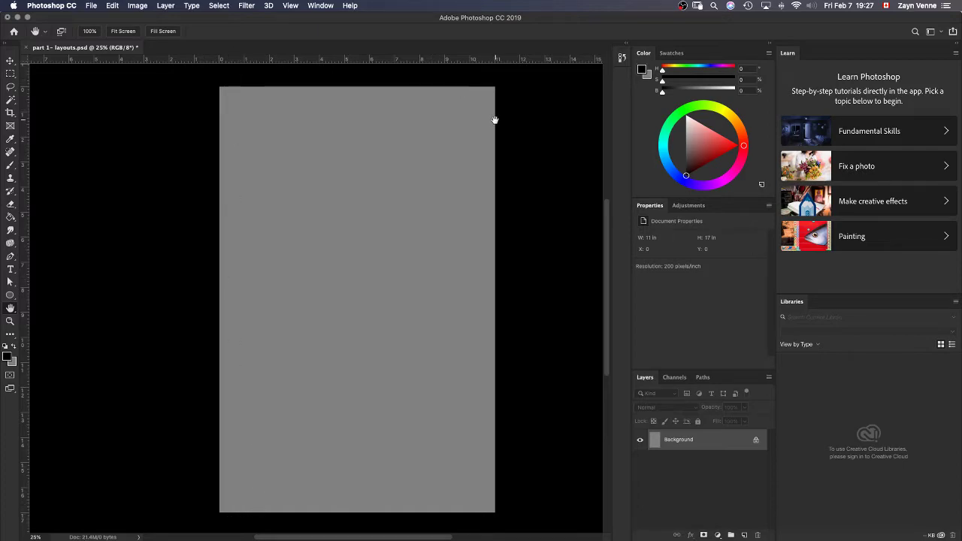
pyautogui.click(139, 7)
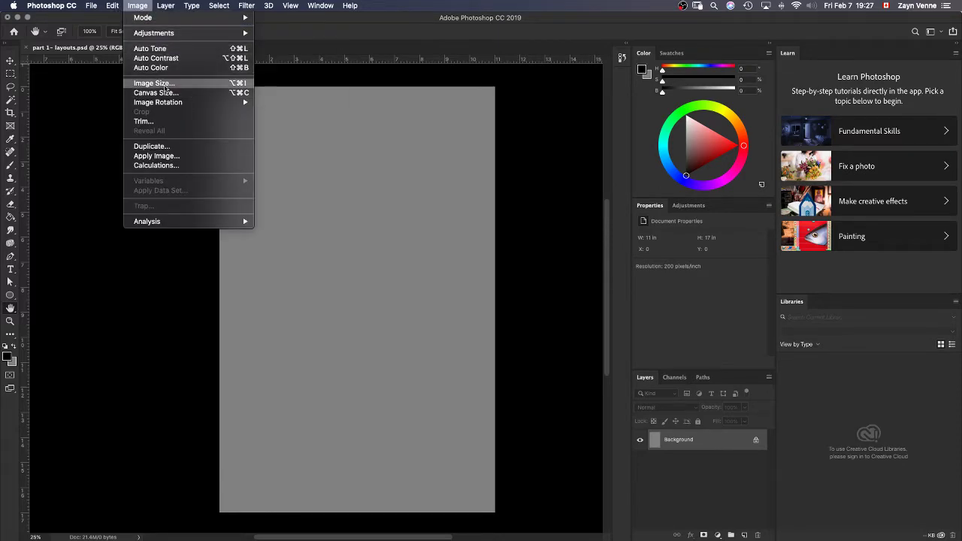
pyautogui.click(154, 84)
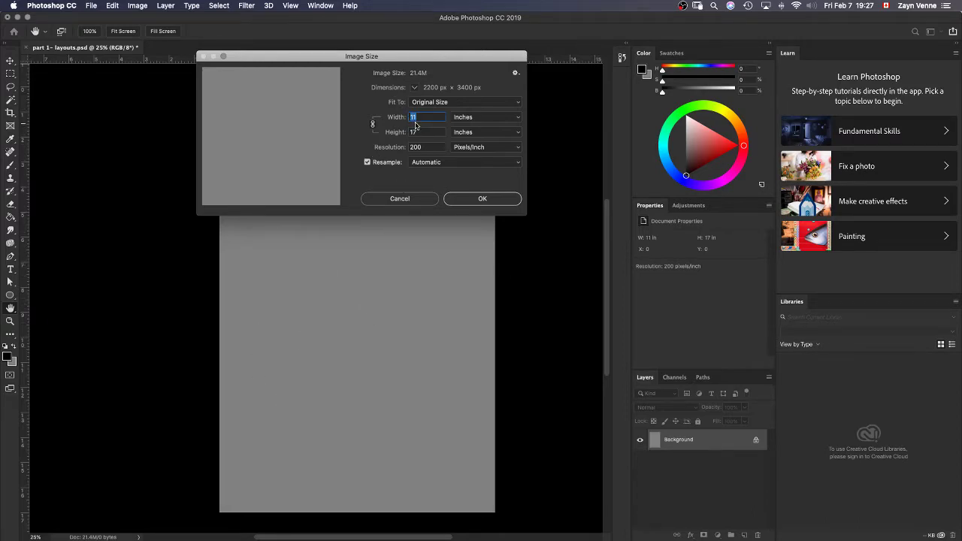
pyautogui.press('Return')
pyautogui.press('b')
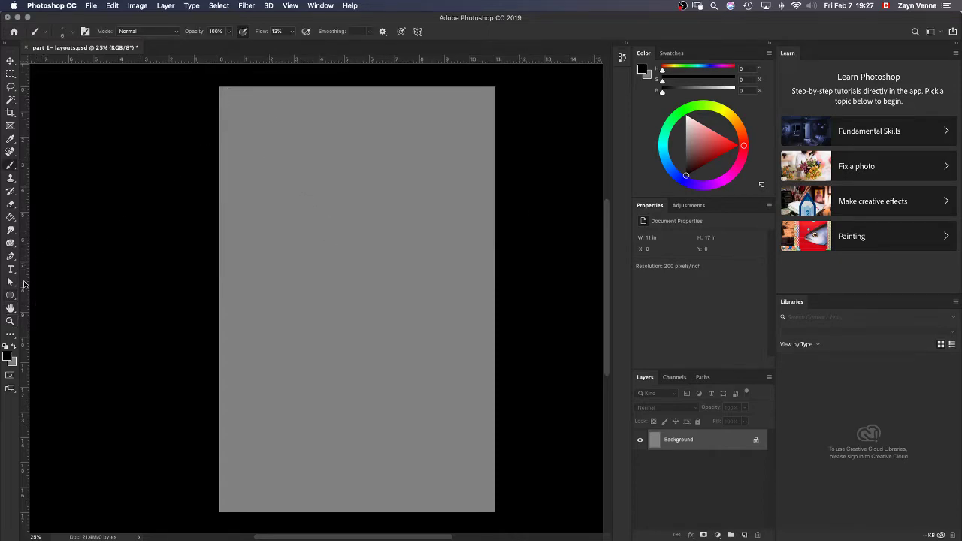
# Sketch red strokes in the top-left corner and dark blue strokes in both bottom corners
pyautogui.moveTo(723, 139); pyautogui.dragTo(725, 150)
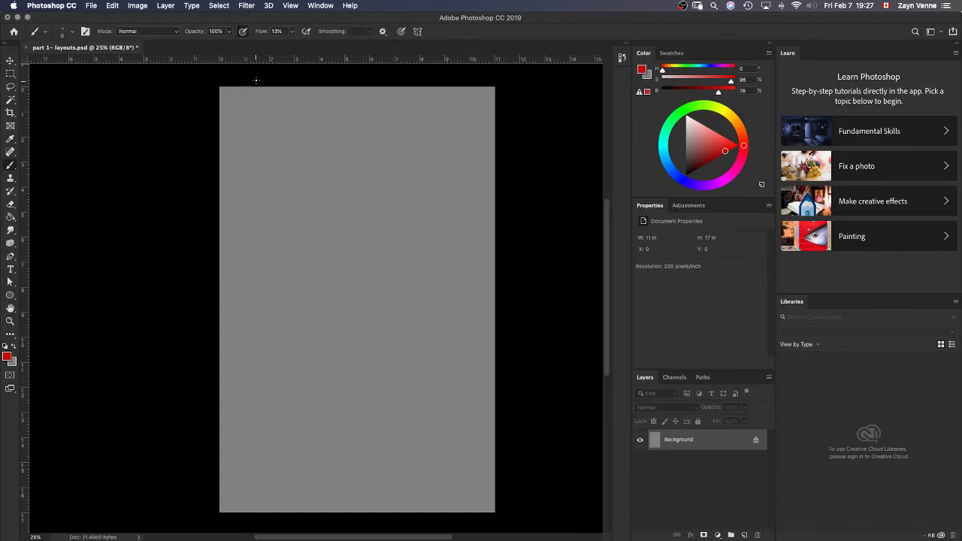
pyautogui.moveTo(215, 113); pyautogui.dragTo(217, 119)
pyautogui.click(681, 178)
pyautogui.click(706, 163)
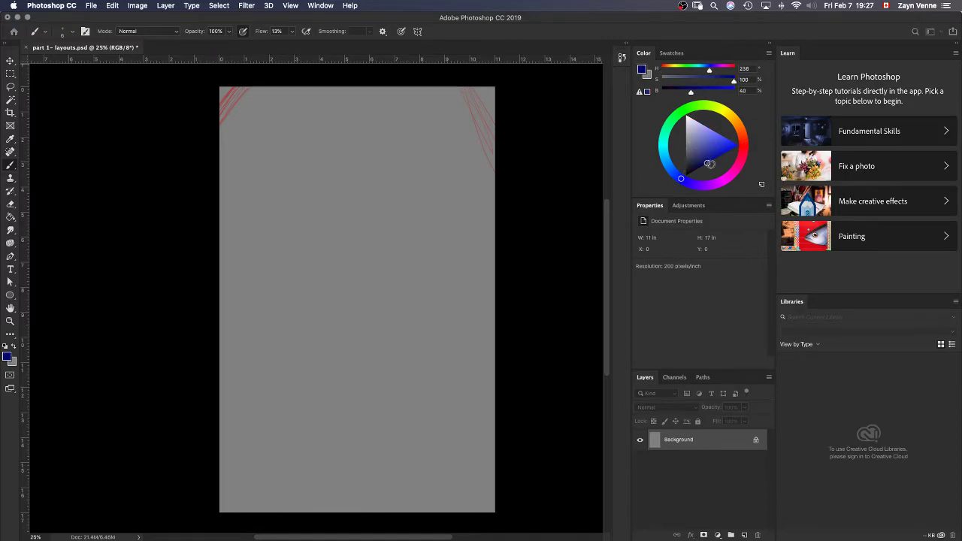
pyautogui.moveTo(501, 472)
pyautogui.mouseDown()
pyautogui.moveTo(448, 506)
pyautogui.moveTo(424, 505)
pyautogui.mouseUp()
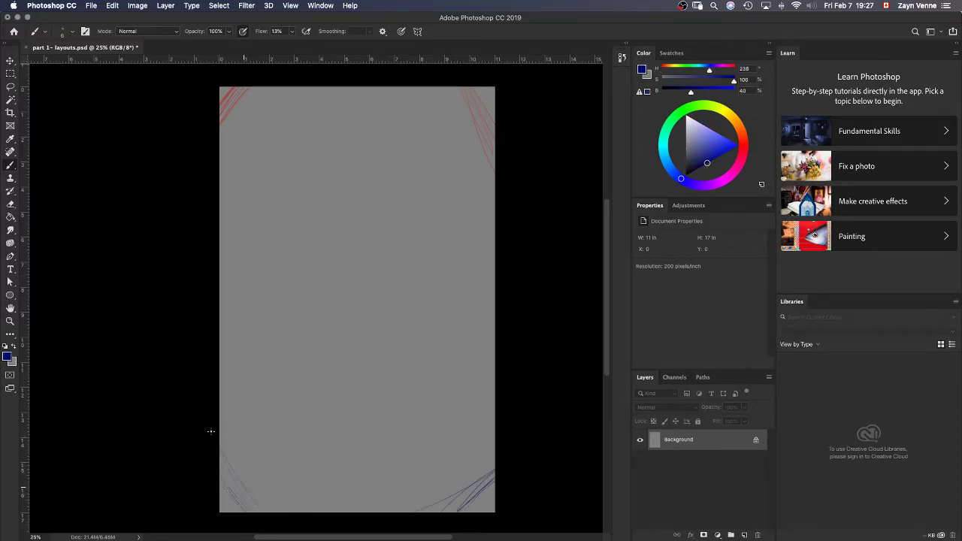
pyautogui.moveTo(211, 432)
pyautogui.mouseDown()
pyautogui.moveTo(223, 472)
pyautogui.moveTo(266, 520)
pyautogui.mouseUp()
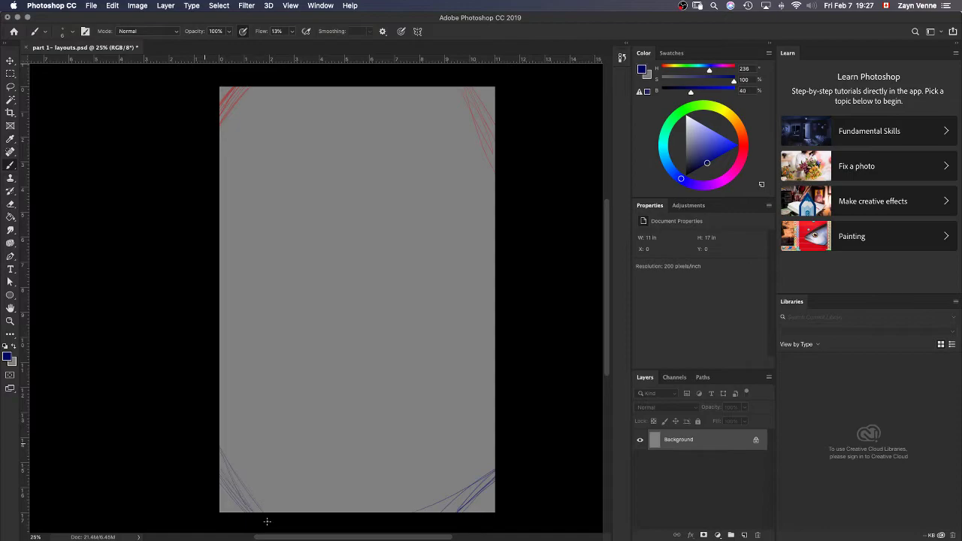
pyautogui.click(138, 6)
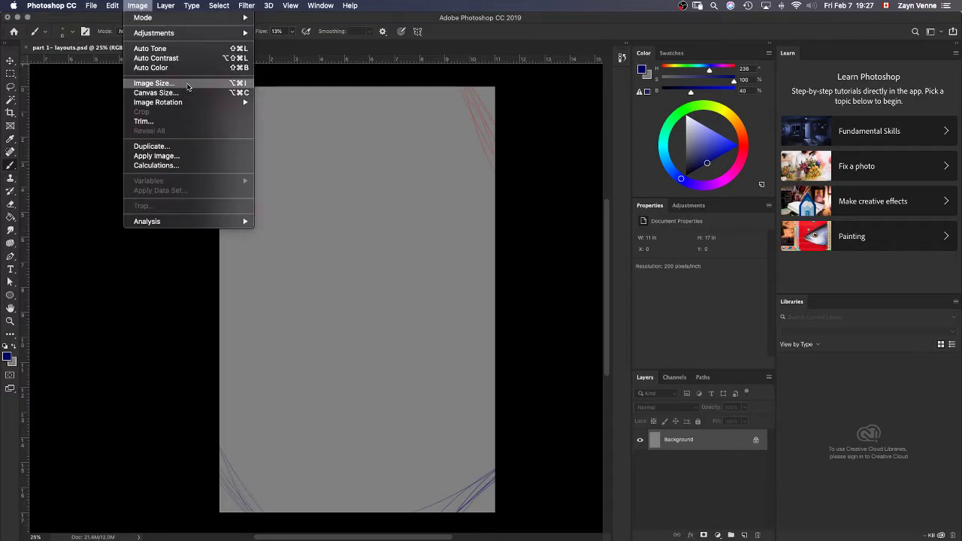
pyautogui.click(187, 85)
pyautogui.moveTo(449, 57); pyautogui.dragTo(721, 27)
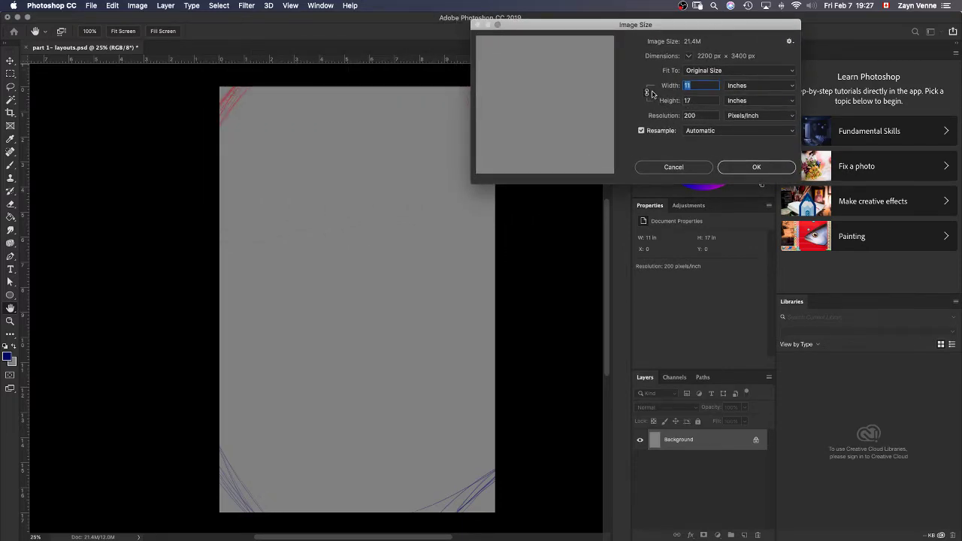
pyautogui.write('1')
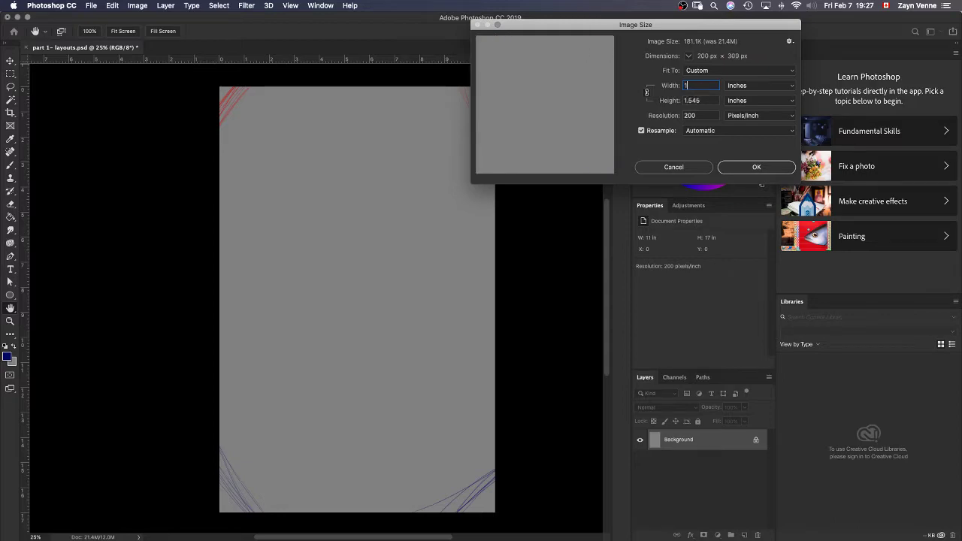
pyautogui.write('0')
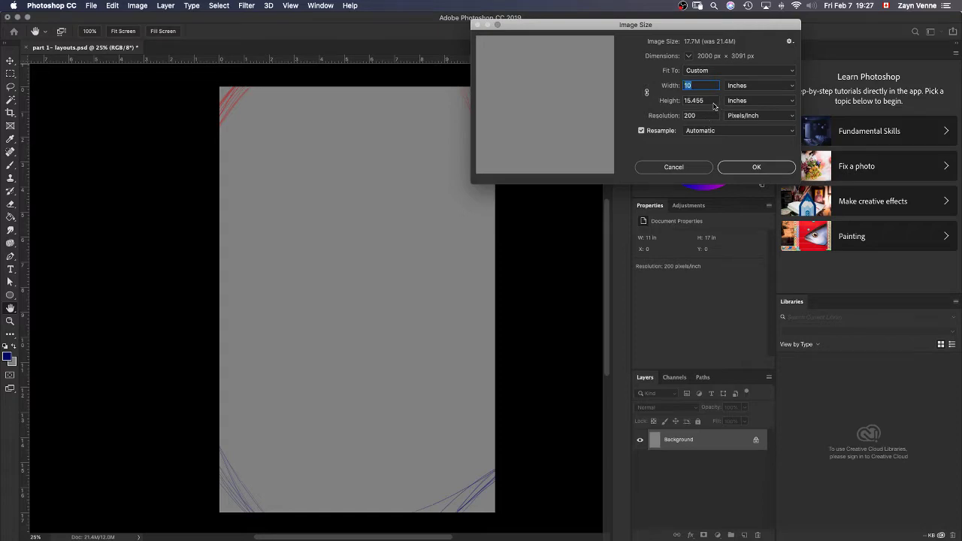
pyautogui.press('Tab')
pyautogui.write('1')
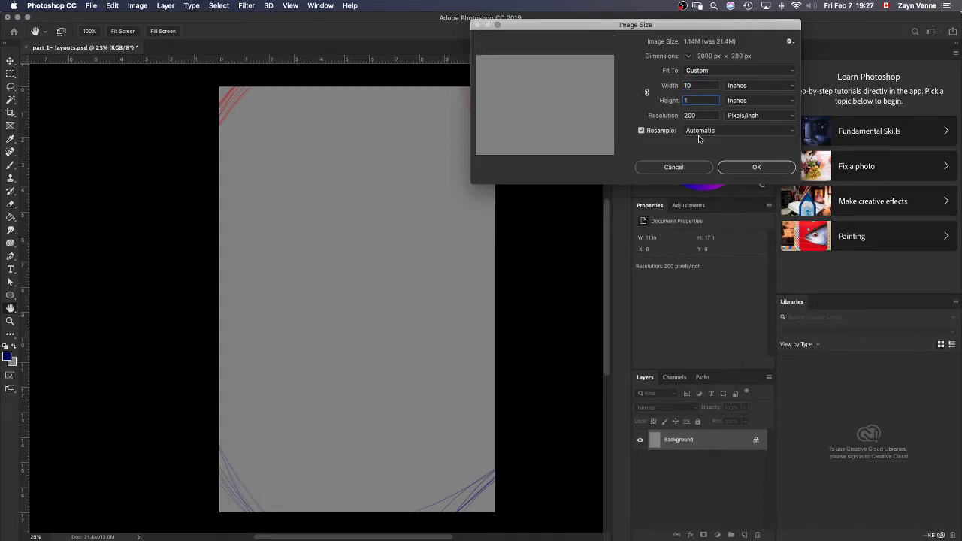
pyautogui.write('7')
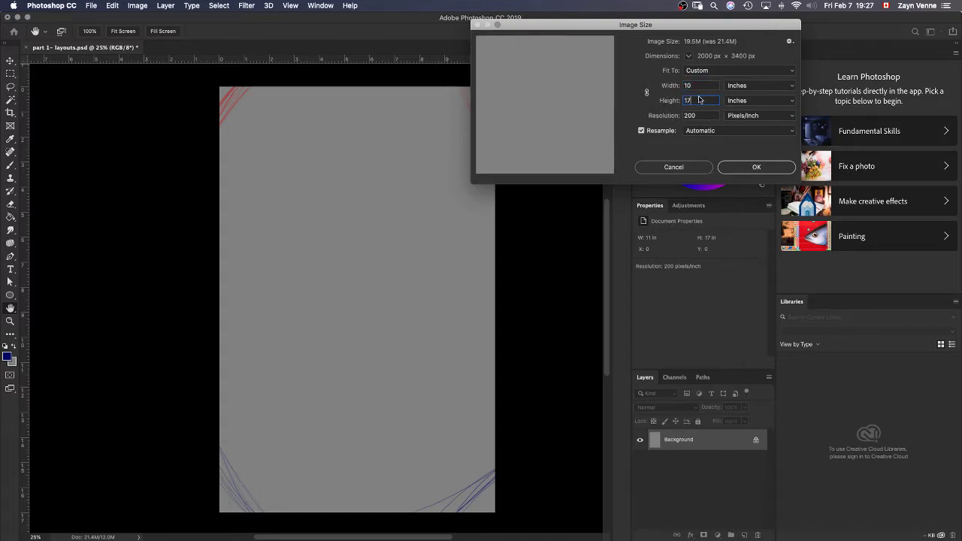
pyautogui.press('BackSpace')
pyautogui.write('8')
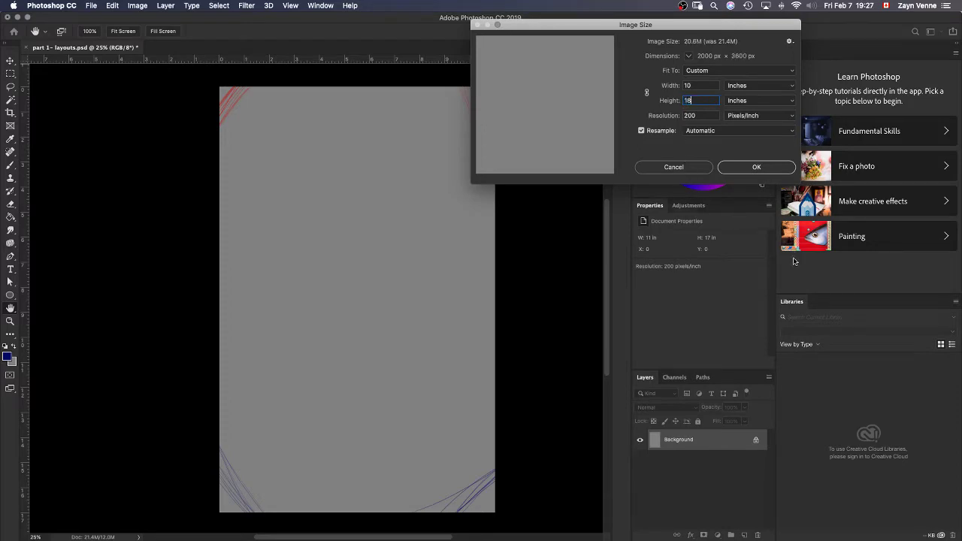
pyautogui.click(775, 167)
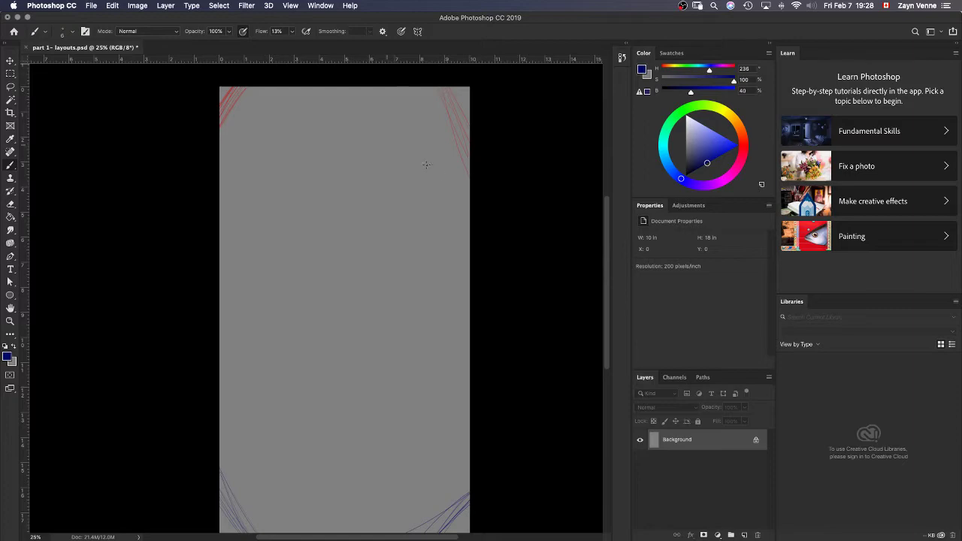
pyautogui.press('super+z')
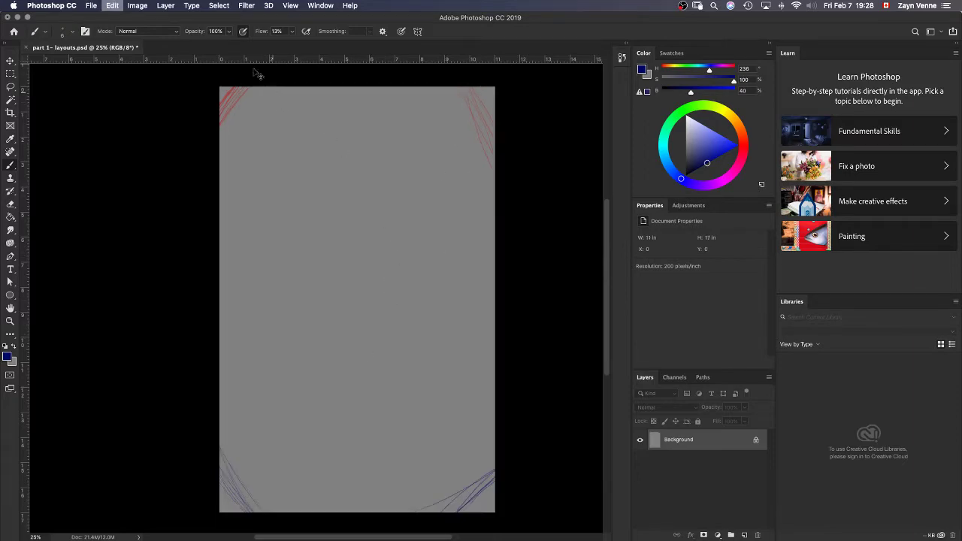
# Enlarge the canvas to 11.5 × 17.5 inches with the centre anchor
pyautogui.click(137, 7)
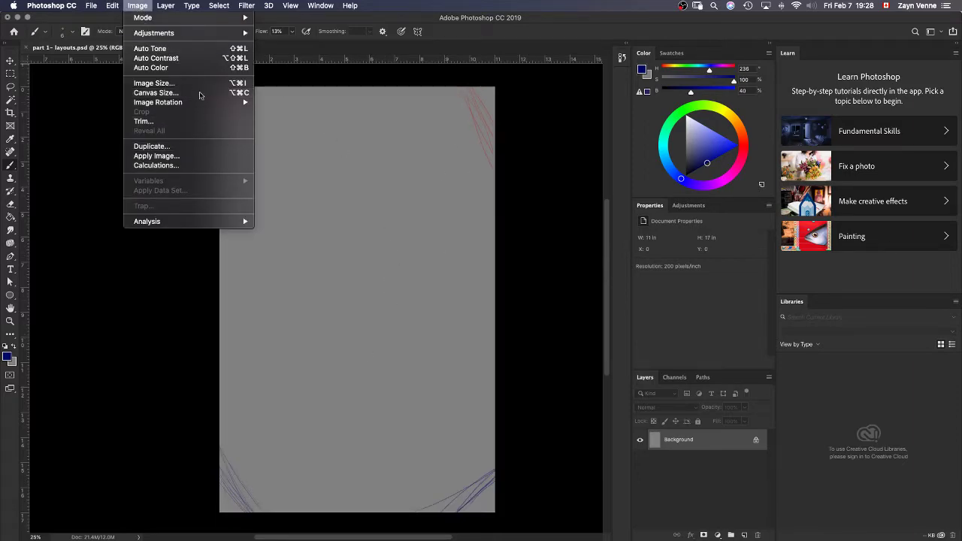
pyautogui.click(200, 93)
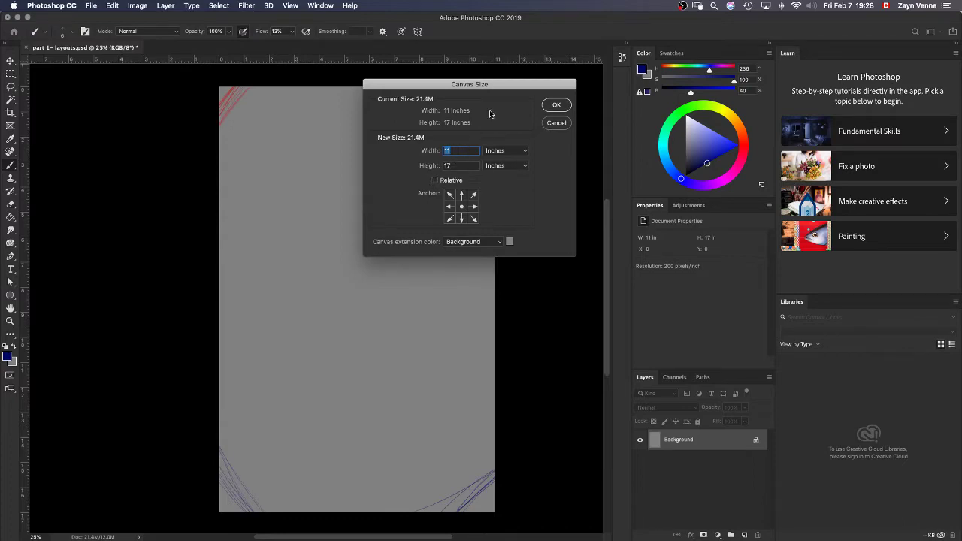
pyautogui.press('Right')
pyautogui.write('.5')
pyautogui.press('Tab')
pyautogui.write('17.')
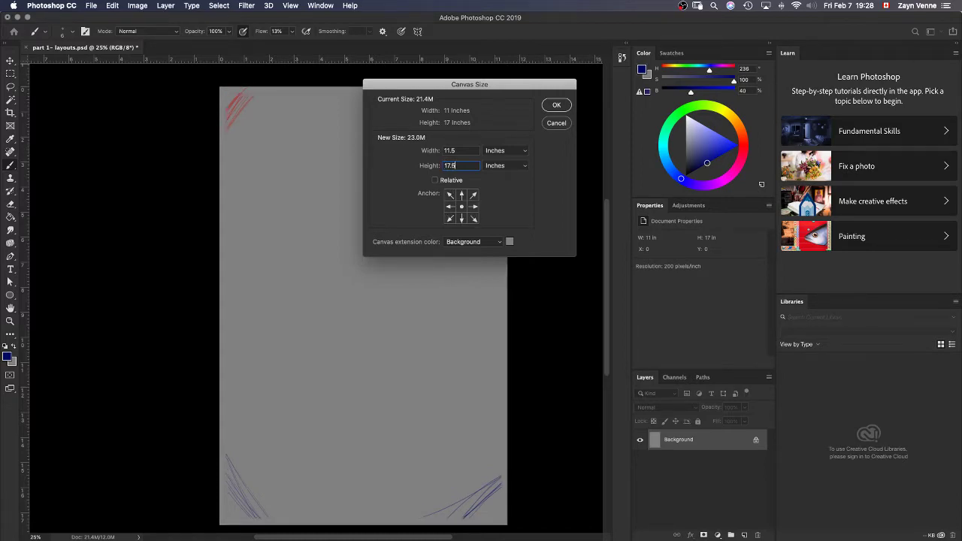
pyautogui.press('Return')
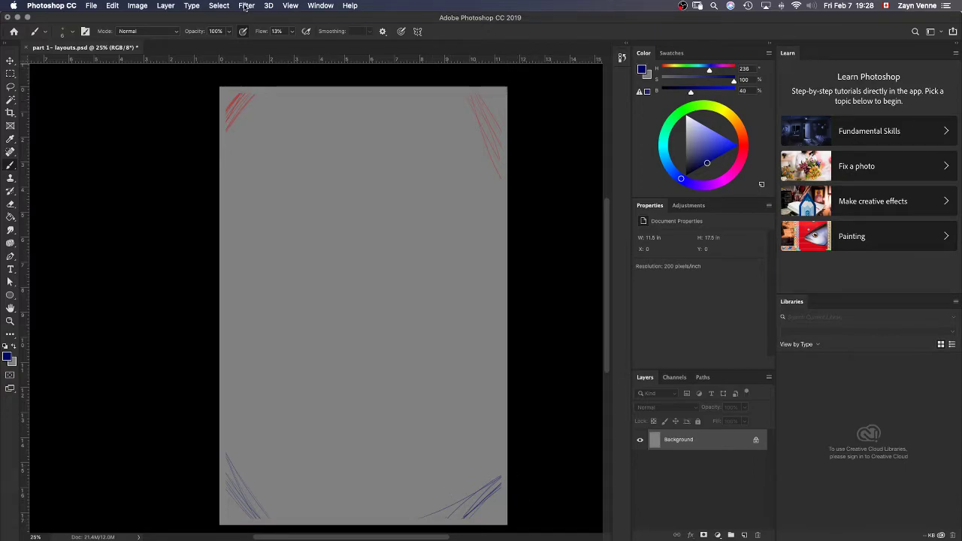
# Add New Guide Layout margin guides 0.25 in inside all four canvas edges
pyautogui.click(290, 6)
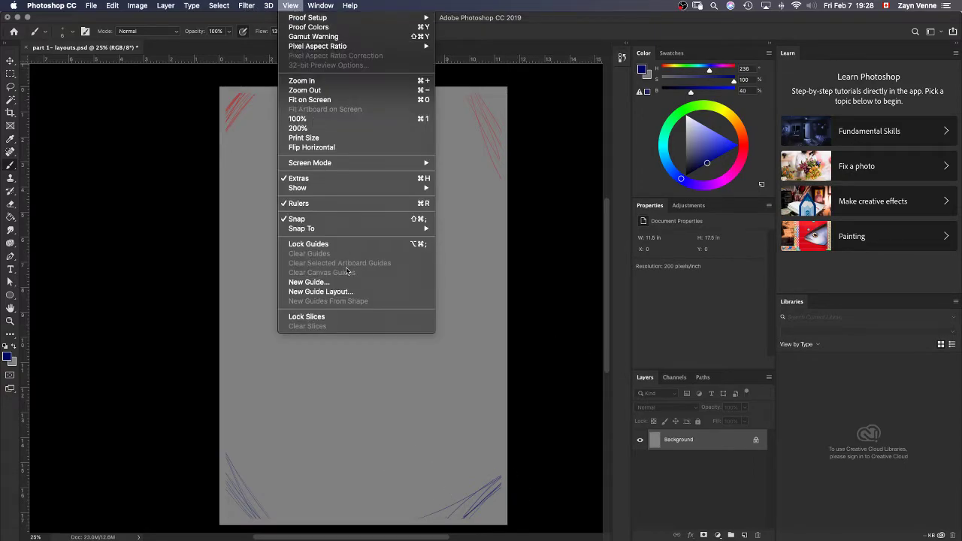
pyautogui.click(319, 292)
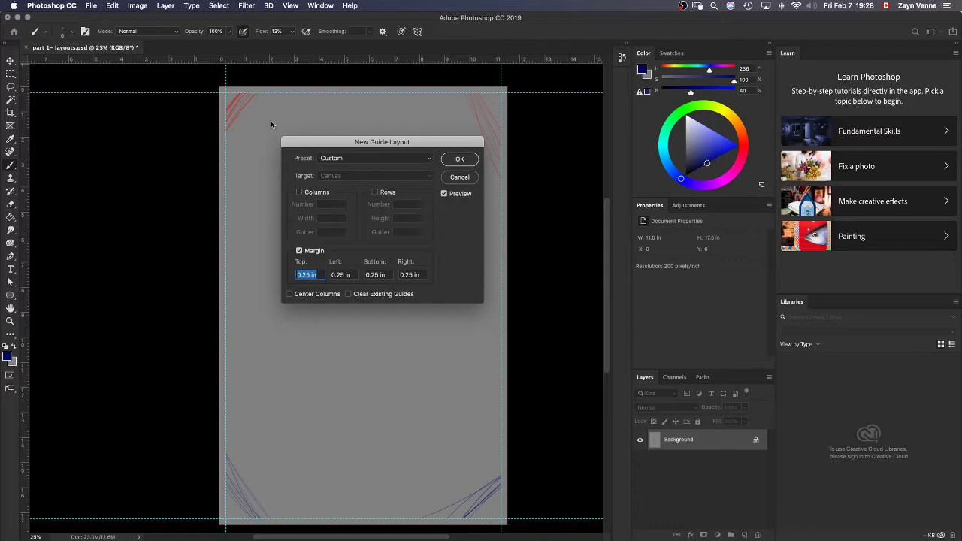
pyautogui.click(462, 159)
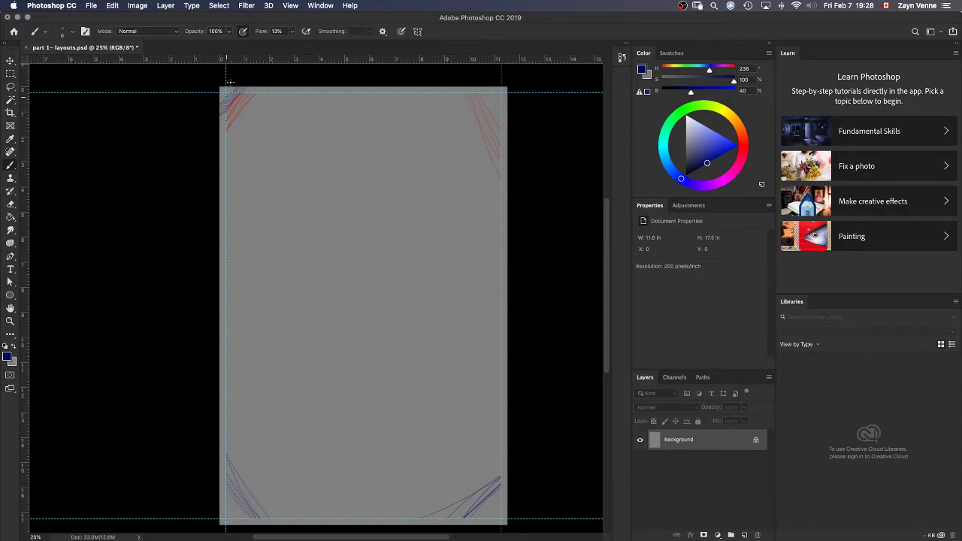
pyautogui.click(290, 5)
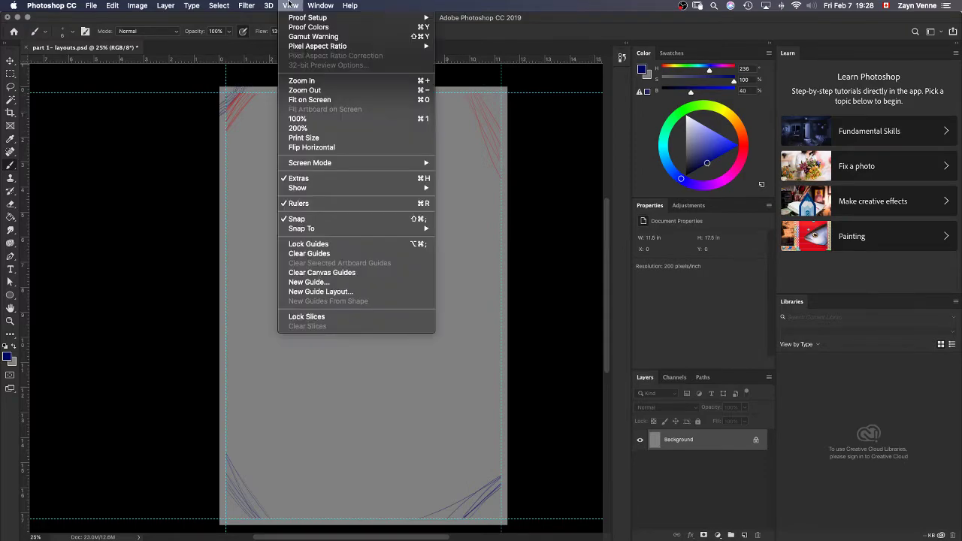
# Turn off snapping, then sketch blue top-left strokes, a loose oval and a long horizontal line
pyautogui.click(329, 219)
pyautogui.moveTo(208, 124)
pyautogui.mouseDown()
pyautogui.moveTo(234, 88)
pyautogui.moveTo(252, 84)
pyautogui.moveTo(220, 139)
pyautogui.moveTo(254, 89)
pyautogui.mouseUp()
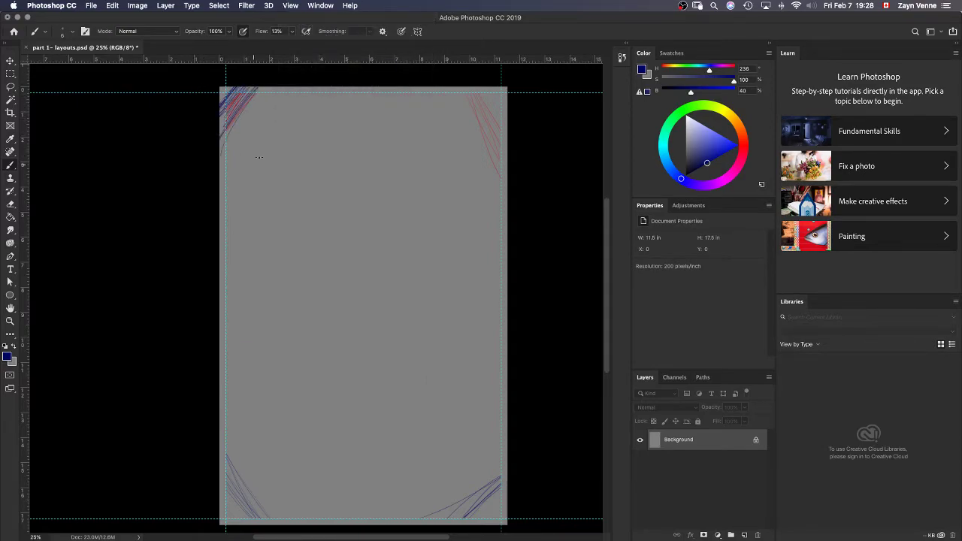
pyautogui.moveTo(335, 140)
pyautogui.mouseDown()
pyautogui.moveTo(288, 230)
pyautogui.moveTo(330, 133)
pyautogui.mouseUp()
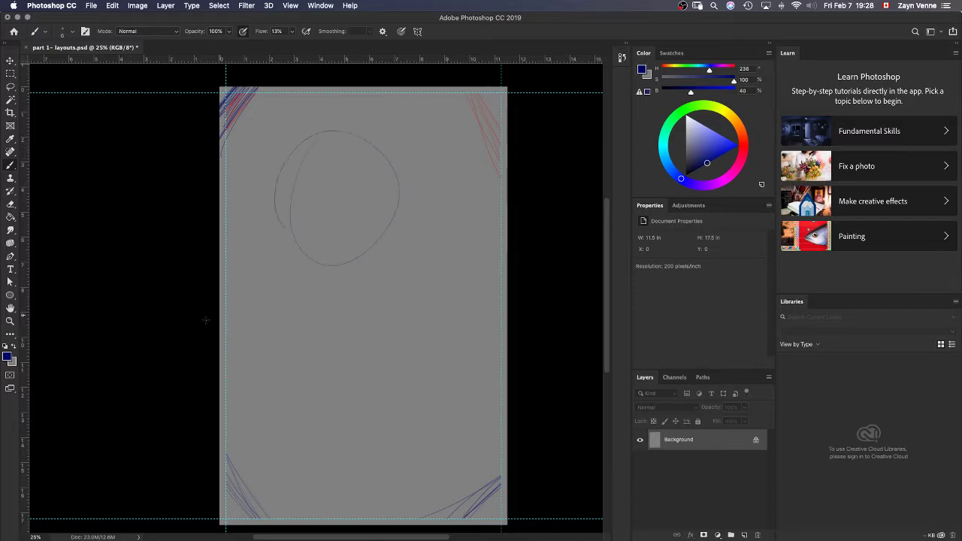
pyautogui.moveTo(229, 303); pyautogui.dragTo(493, 283)
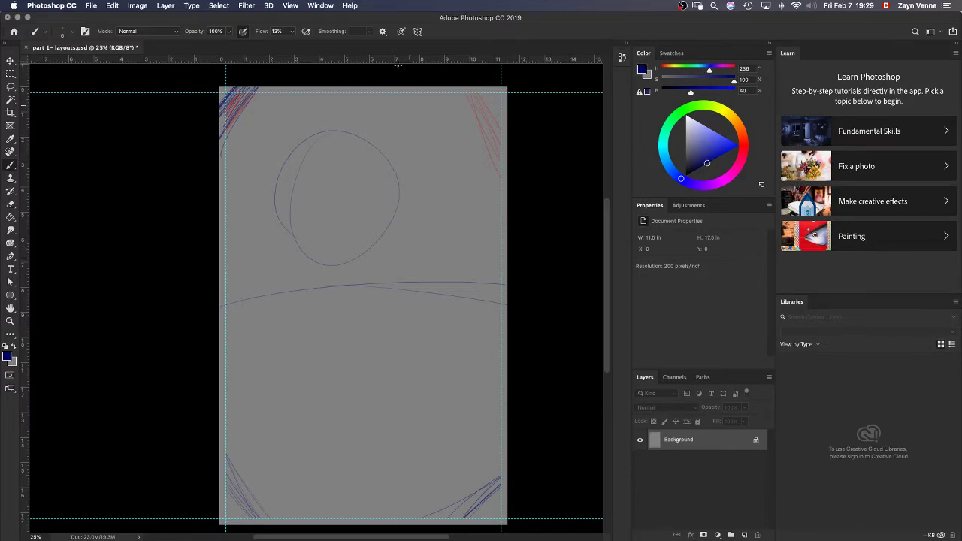
# Open New Guide Layout, browse its presets, then cancel without adding any guides
pyautogui.click(319, 5)
pyautogui.moveTo(290, 5)
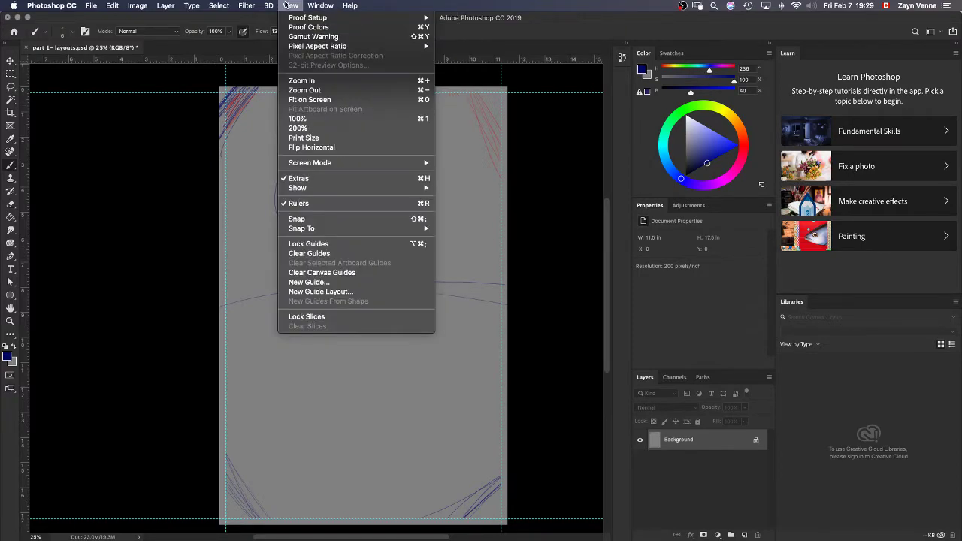
pyautogui.click(364, 294)
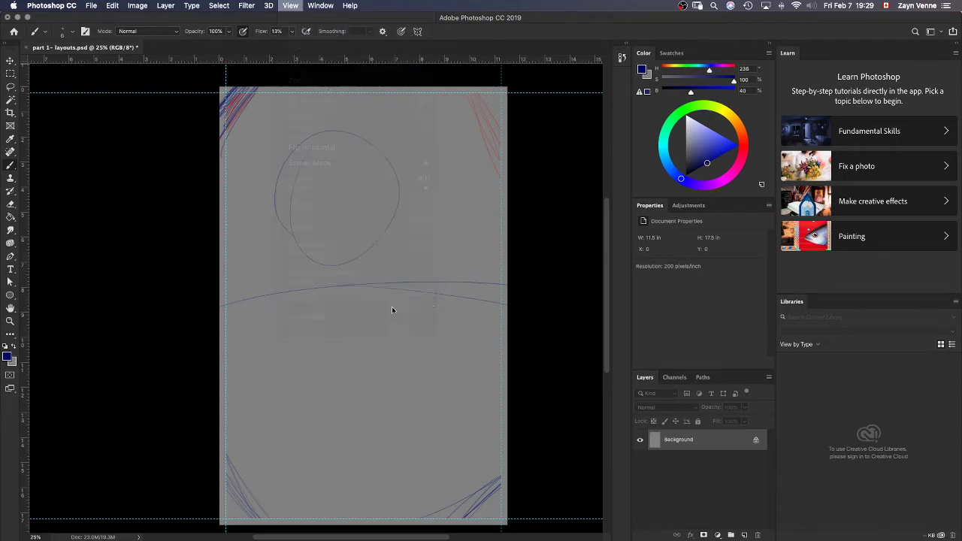
pyautogui.click(364, 159)
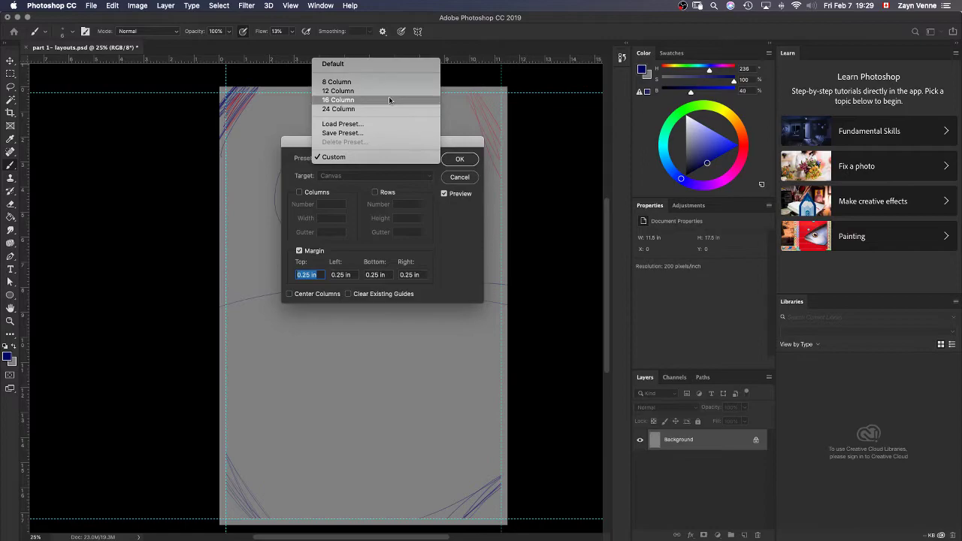
pyautogui.click(433, 204)
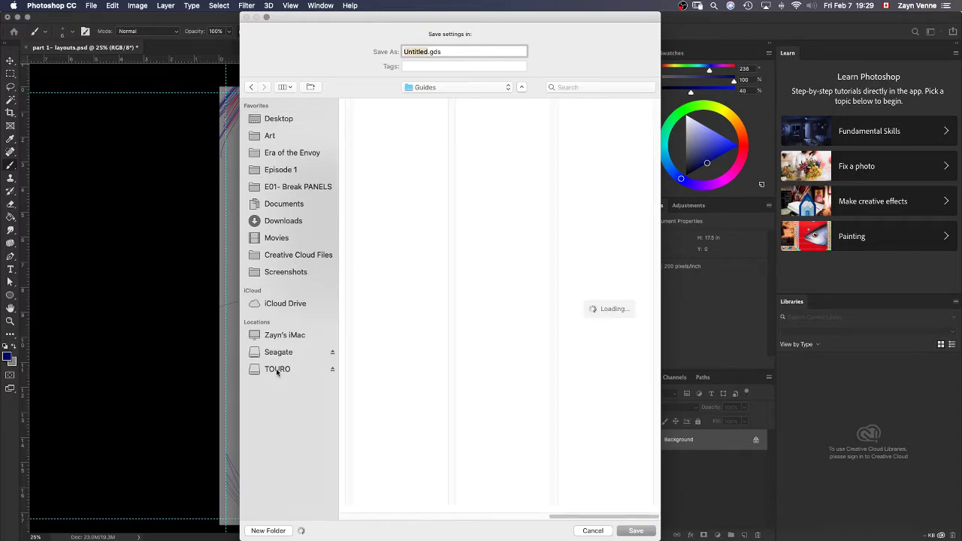
pyautogui.click(593, 530)
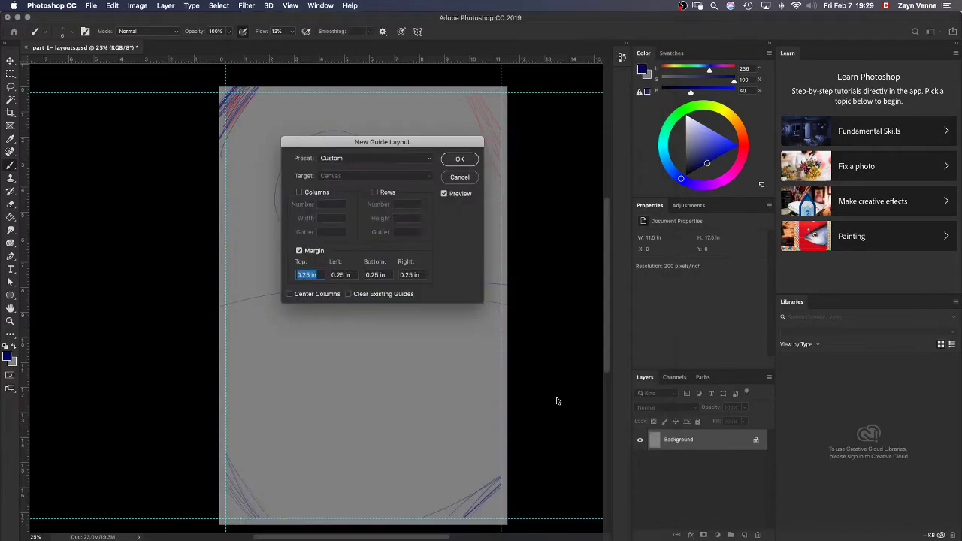
pyautogui.click(459, 177)
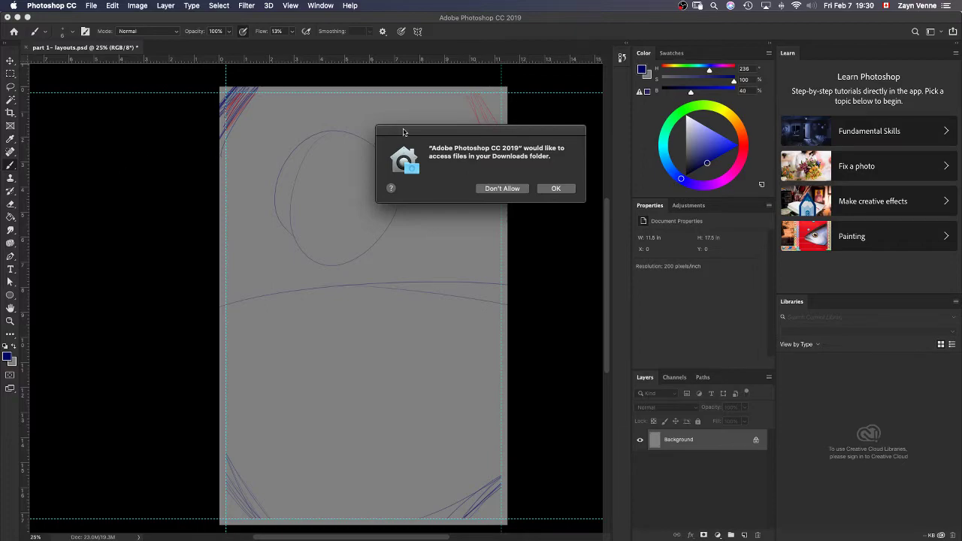
pyautogui.click(555, 188)
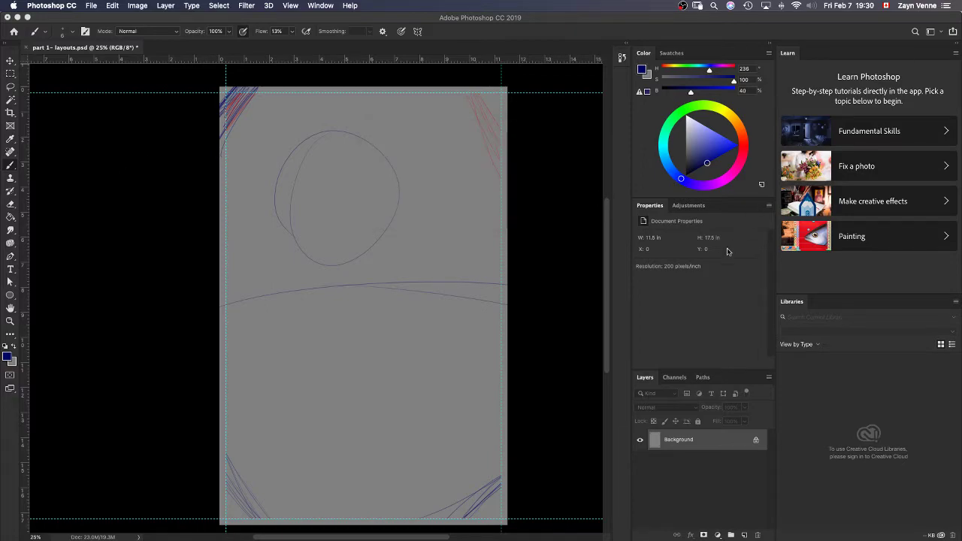
# Undo the last sketch stroke and fill the entire canvas with the grey background colour
pyautogui.click(298, 293)
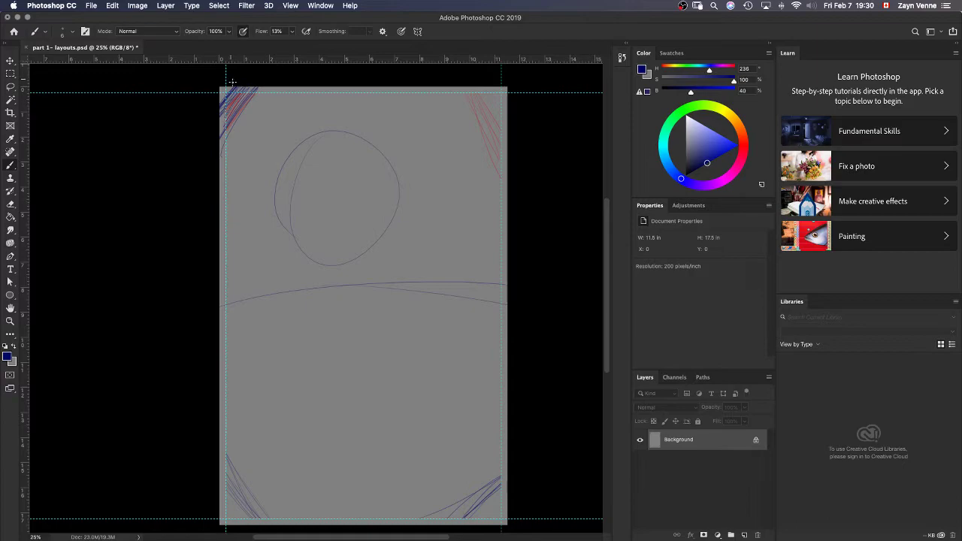
pyautogui.press('super+z')
pyautogui.press('super+a')
pyautogui.hotkey('shift', 'BackSpace')
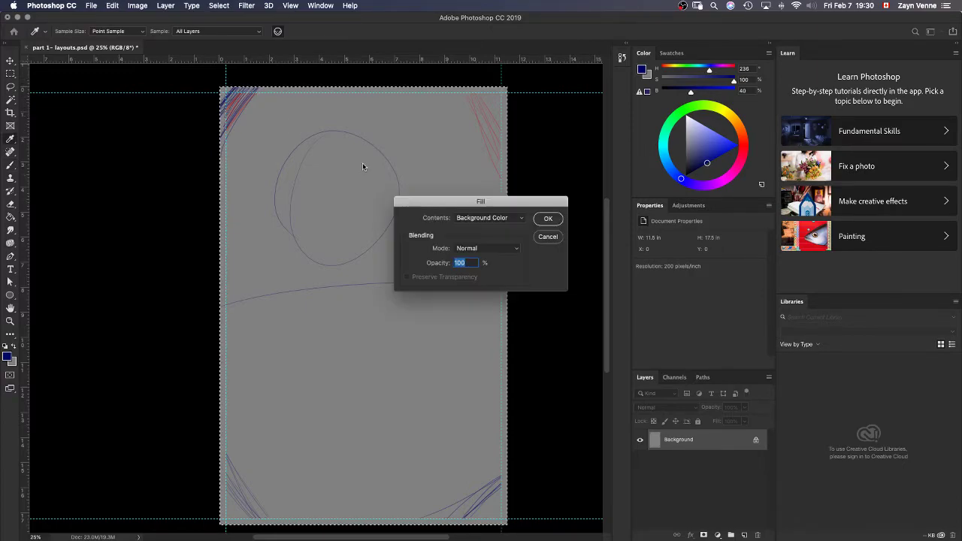
pyautogui.click(549, 218)
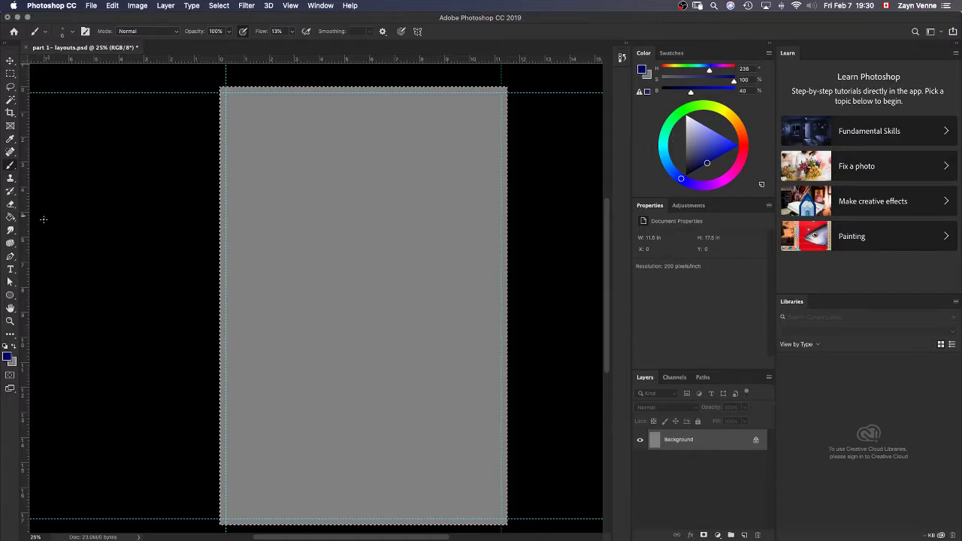
pyautogui.press('super+Tab')
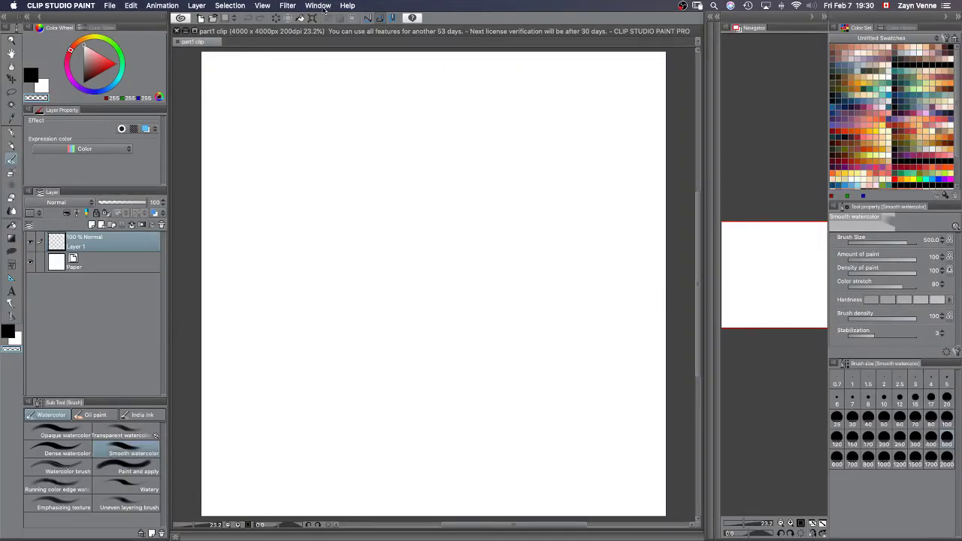
pyautogui.click(323, 7)
pyautogui.moveTo(370, 76)
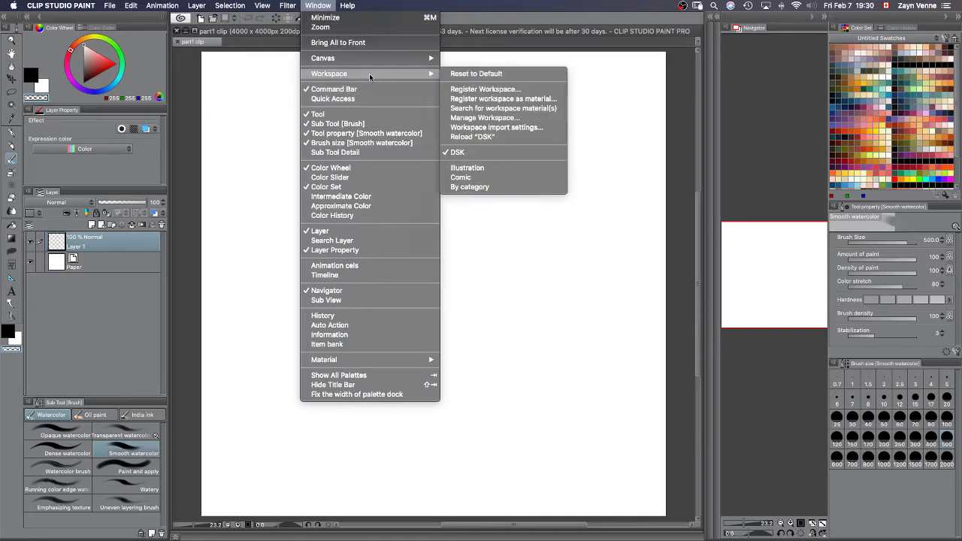
pyautogui.moveTo(405, 60)
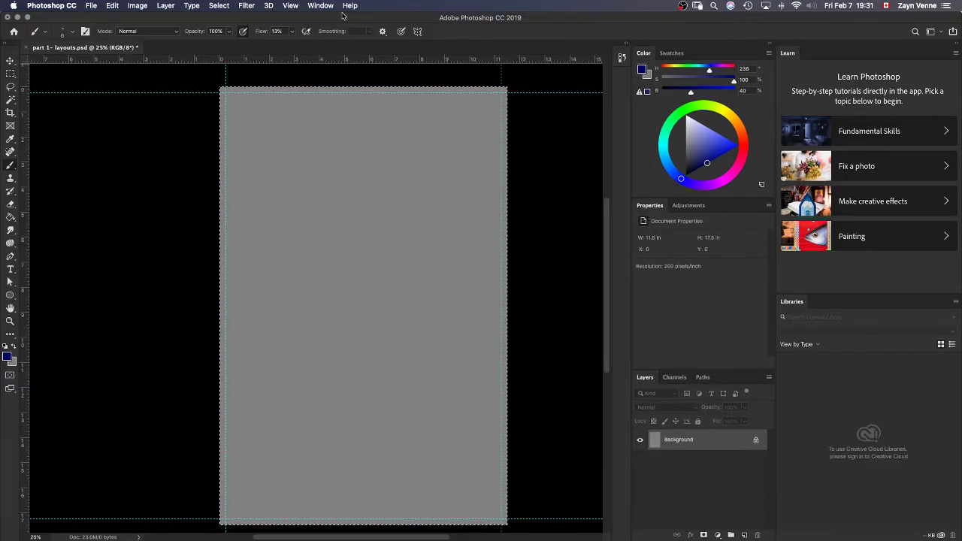
# Dock the Tools column on the right and open the 3D panel with Selected Layer(s) as source
pyautogui.moveTo(15, 48); pyautogui.dragTo(954, 50)
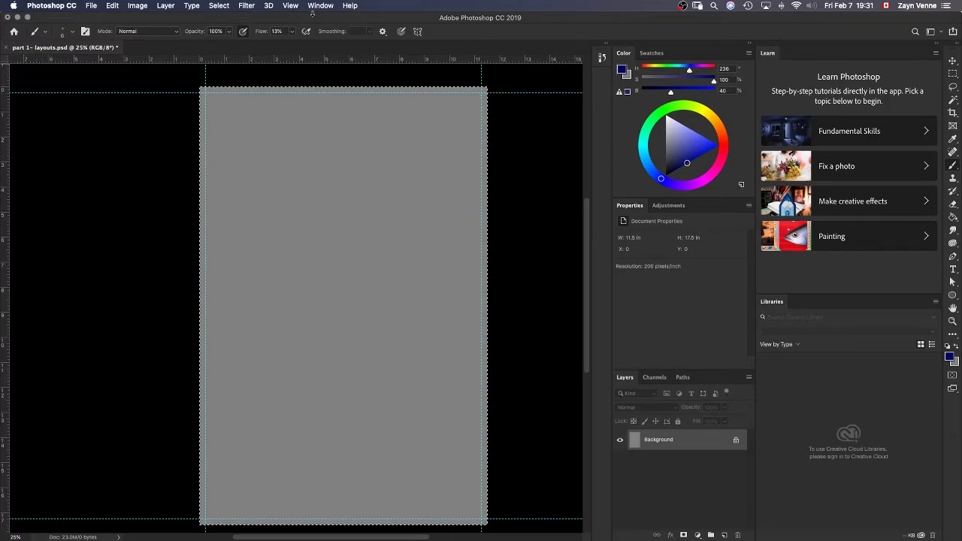
pyautogui.click(323, 6)
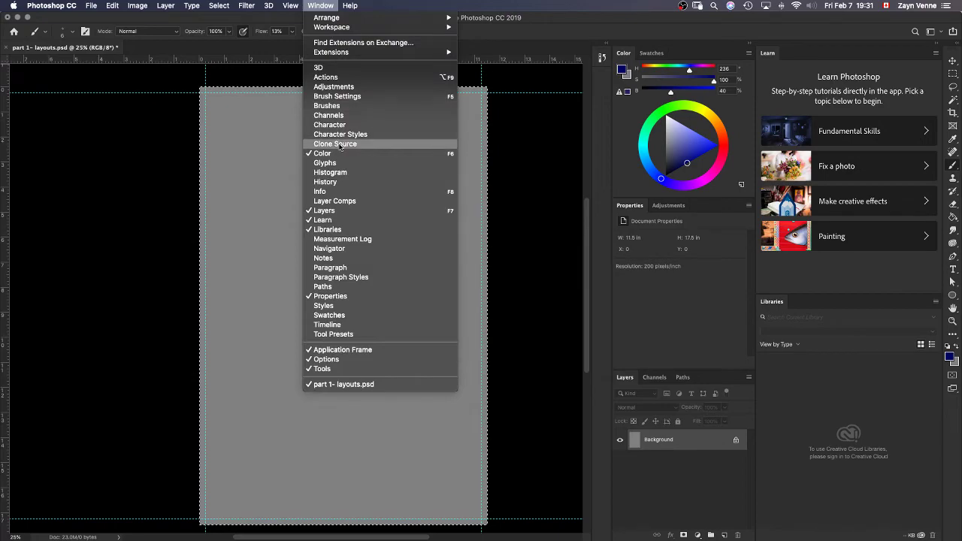
pyautogui.click(370, 72)
pyautogui.click(547, 100)
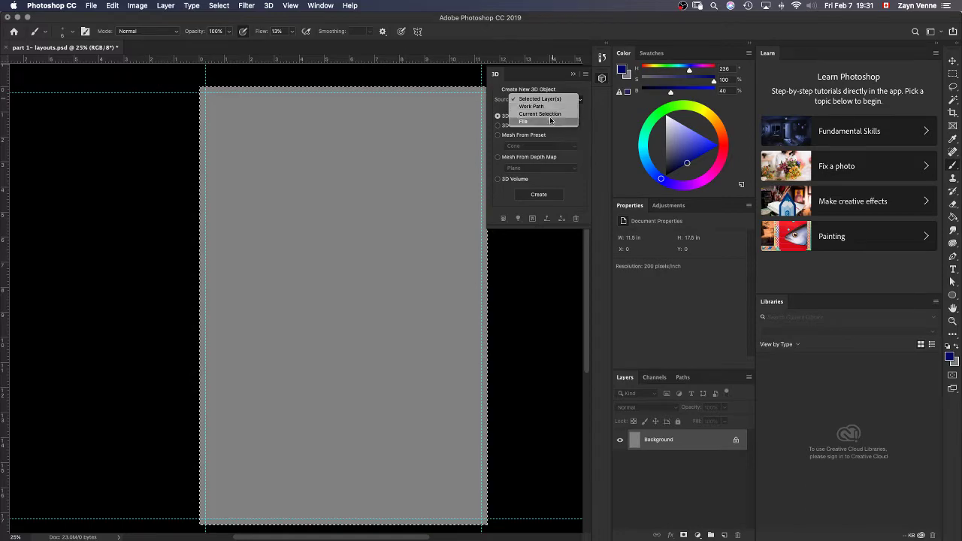
pyautogui.click(577, 137)
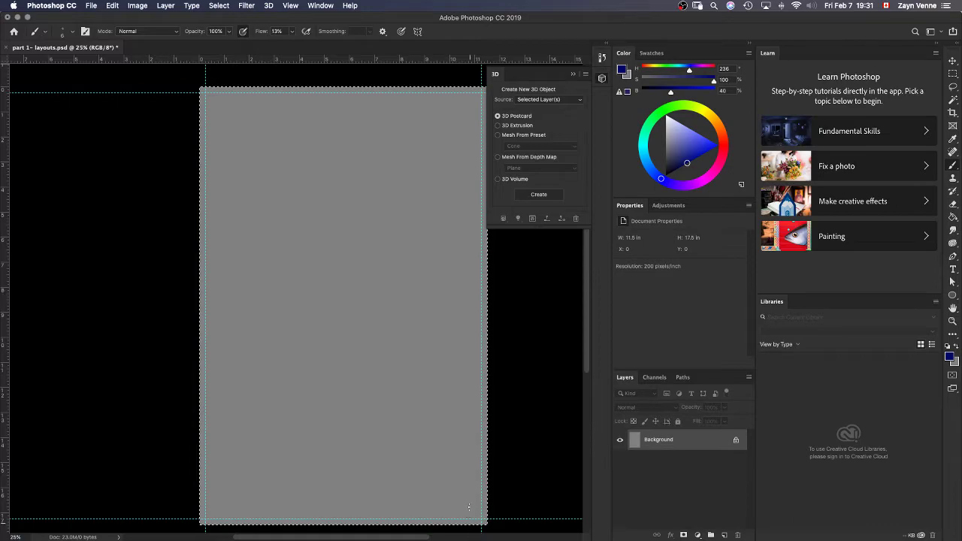
pyautogui.press('super+Tab')
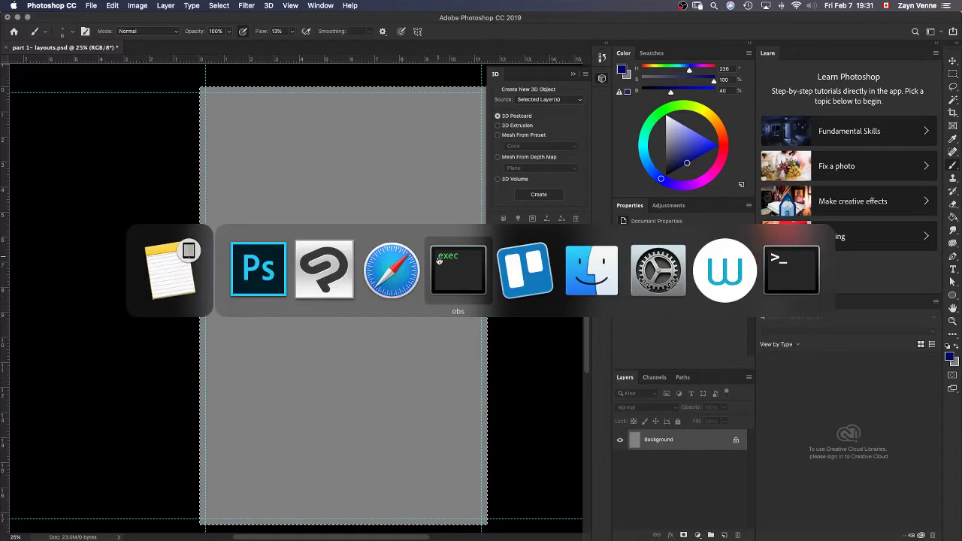
pyautogui.click(304, 271)
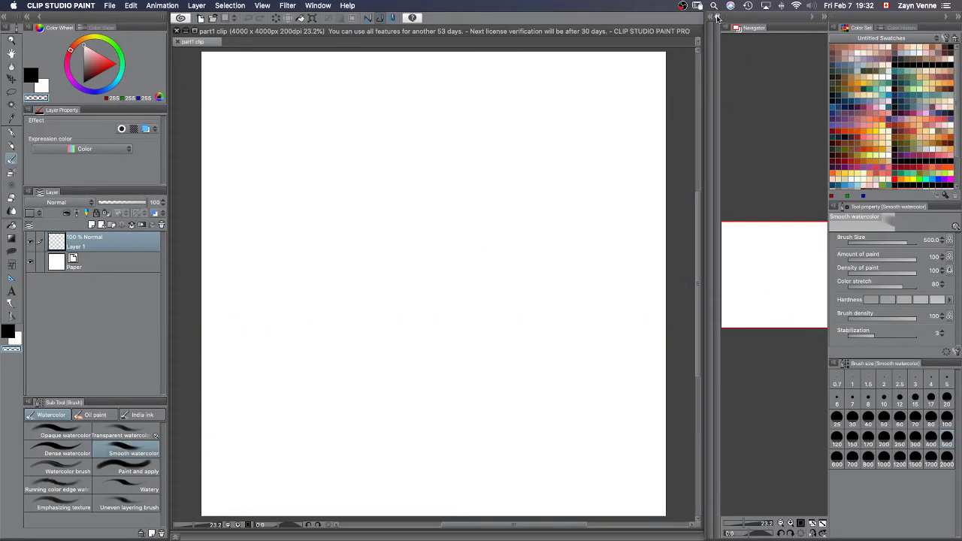
pyautogui.click(718, 40)
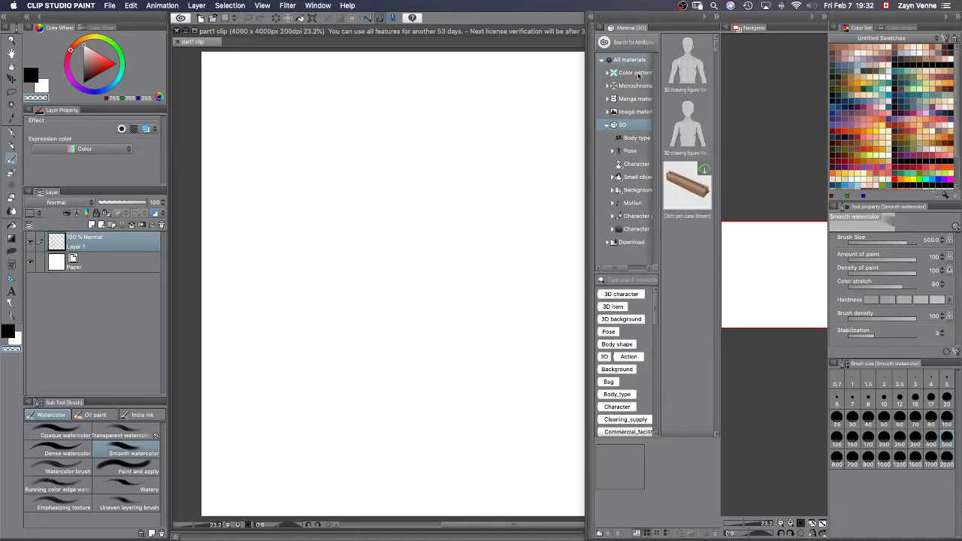
pyautogui.click(666, 89)
pyautogui.moveTo(665, 89)
pyautogui.mouseDown()
pyautogui.moveTo(423, 157)
pyautogui.moveTo(426, 181)
pyautogui.mouseUp()
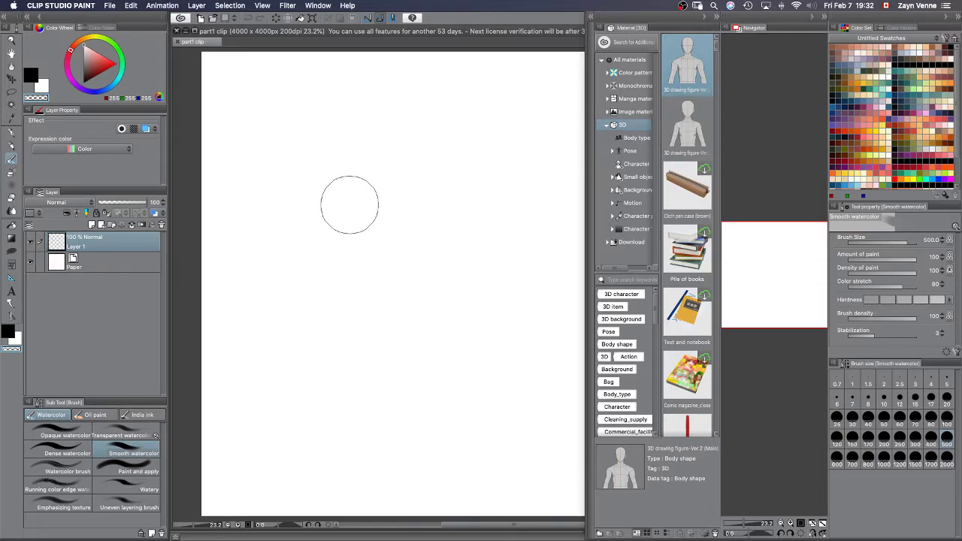
pyautogui.click(350, 204)
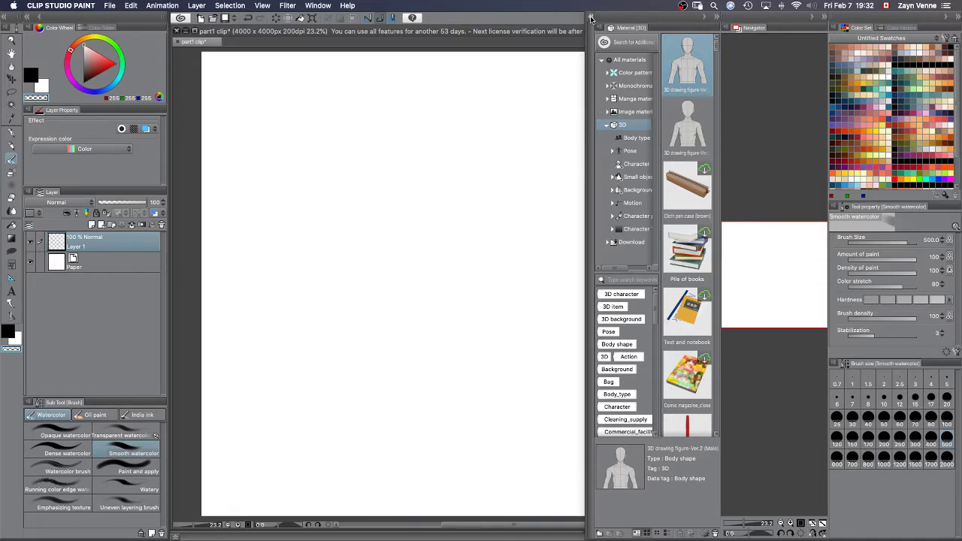
pyautogui.click(591, 18)
pyautogui.click(615, 18)
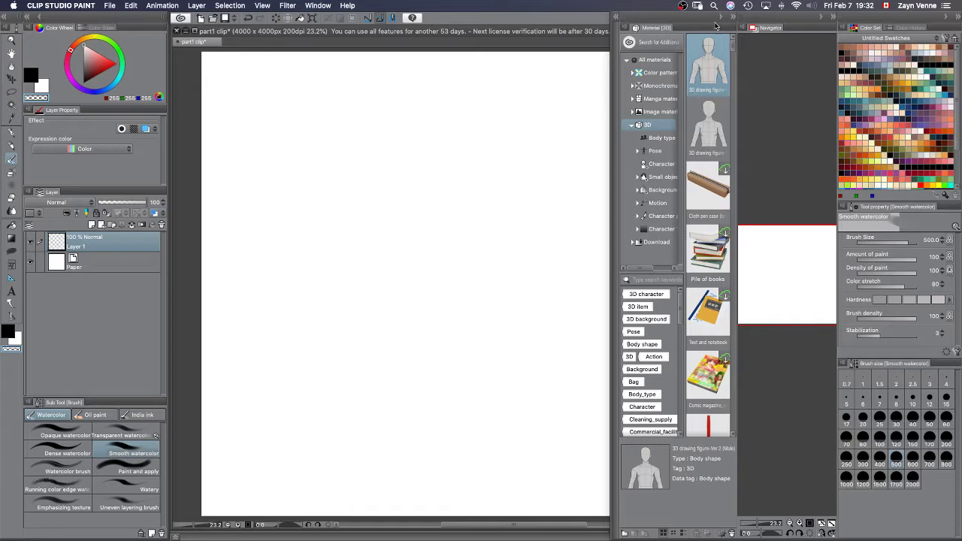
pyautogui.moveTo(708, 64)
pyautogui.mouseDown()
pyautogui.moveTo(565, 144)
pyautogui.moveTo(399, 213)
pyautogui.moveTo(391, 268)
pyautogui.mouseUp()
pyautogui.click(733, 16)
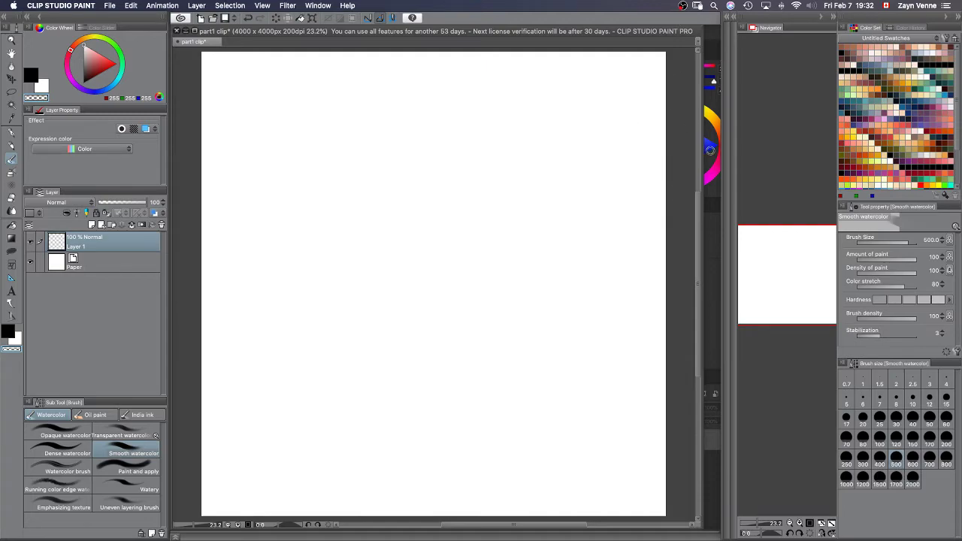
pyautogui.press('super+Tab')
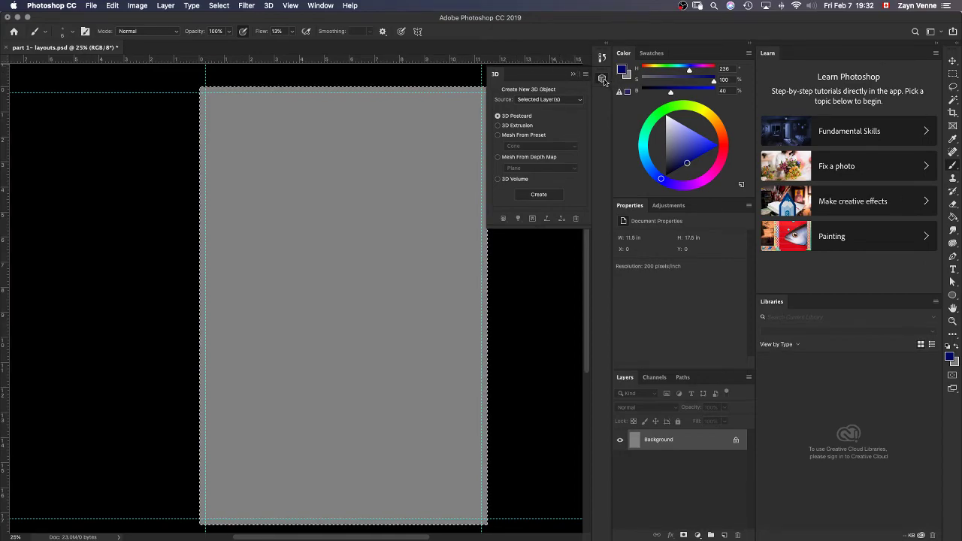
# Browse the Window menu, then show the Adjustments panel beside Properties
pyautogui.click(320, 7)
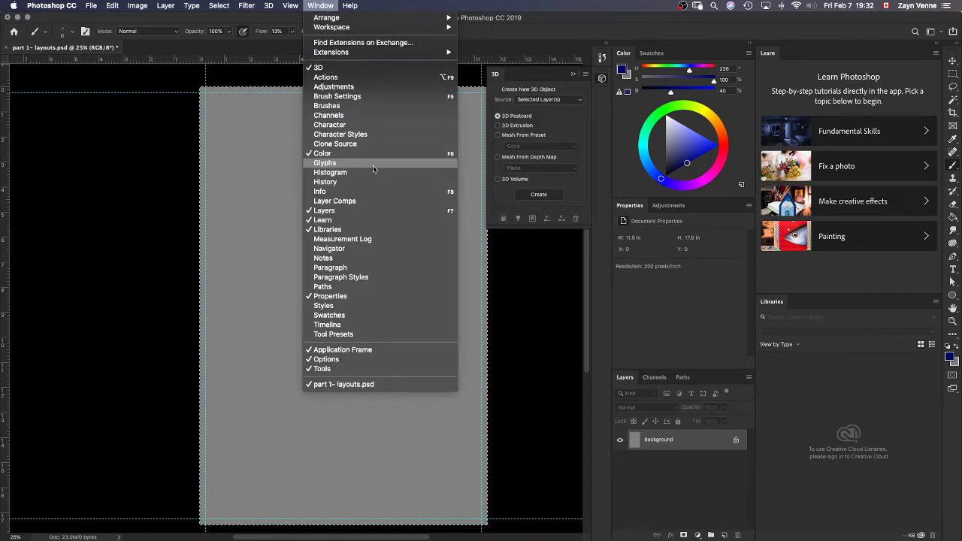
pyautogui.click(357, 78)
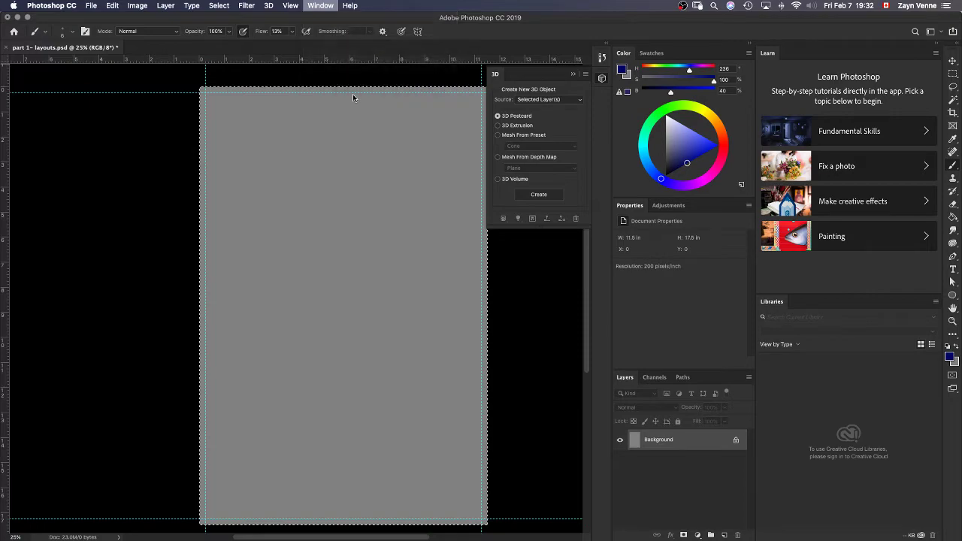
pyautogui.click(320, 6)
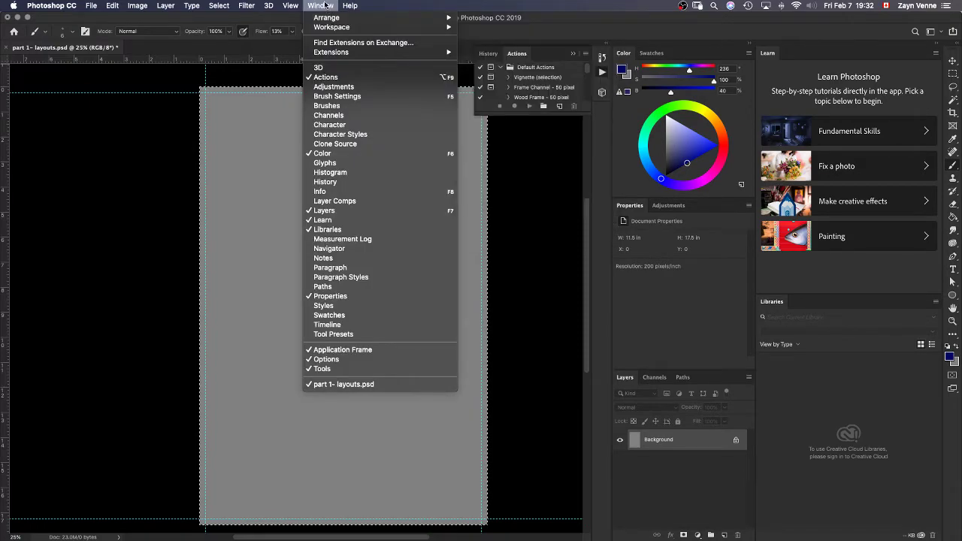
pyautogui.click(326, 6)
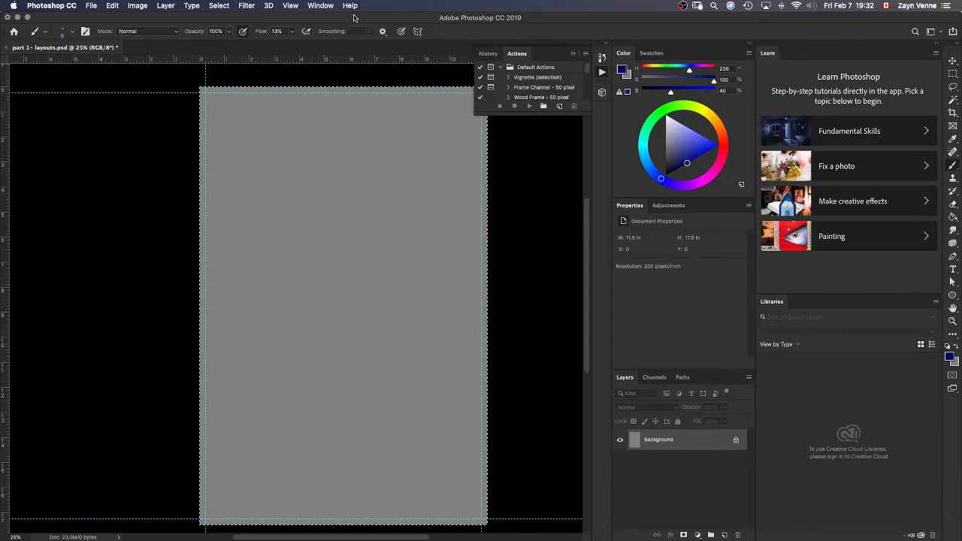
pyautogui.click(323, 6)
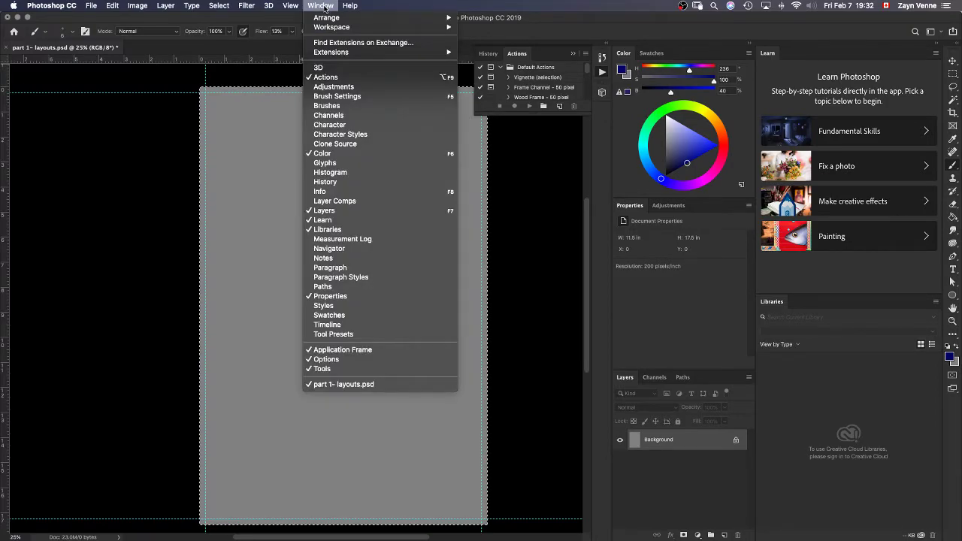
pyautogui.click(325, 6)
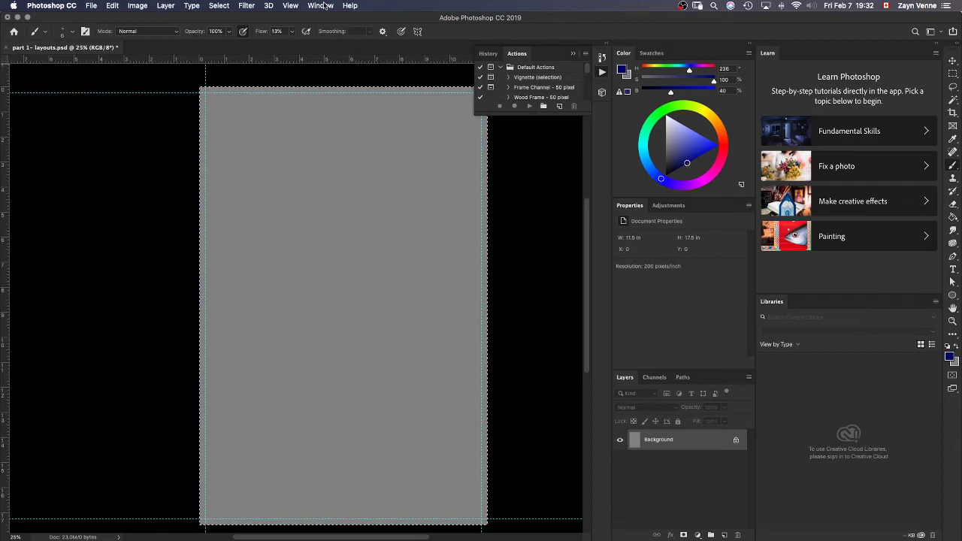
pyautogui.click(325, 6)
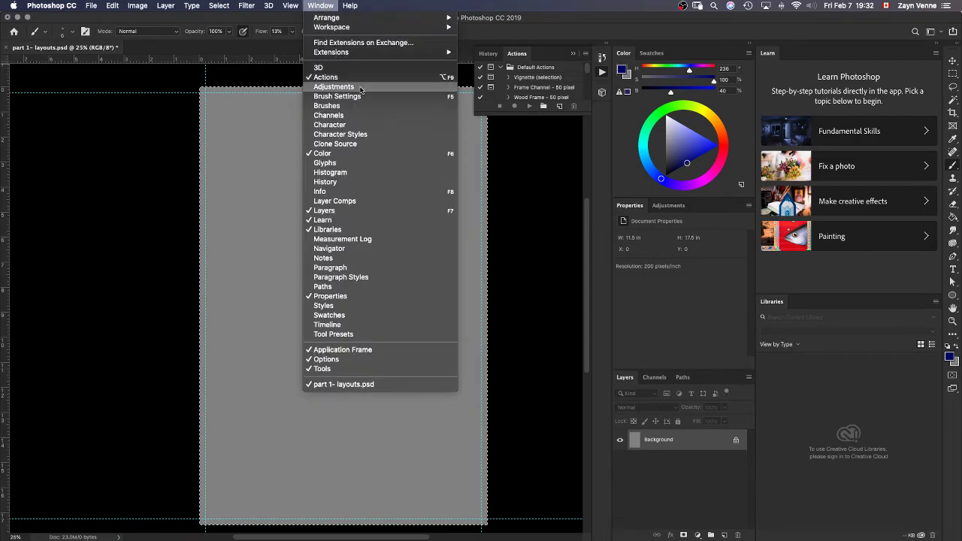
pyautogui.click(360, 88)
pyautogui.click(328, 7)
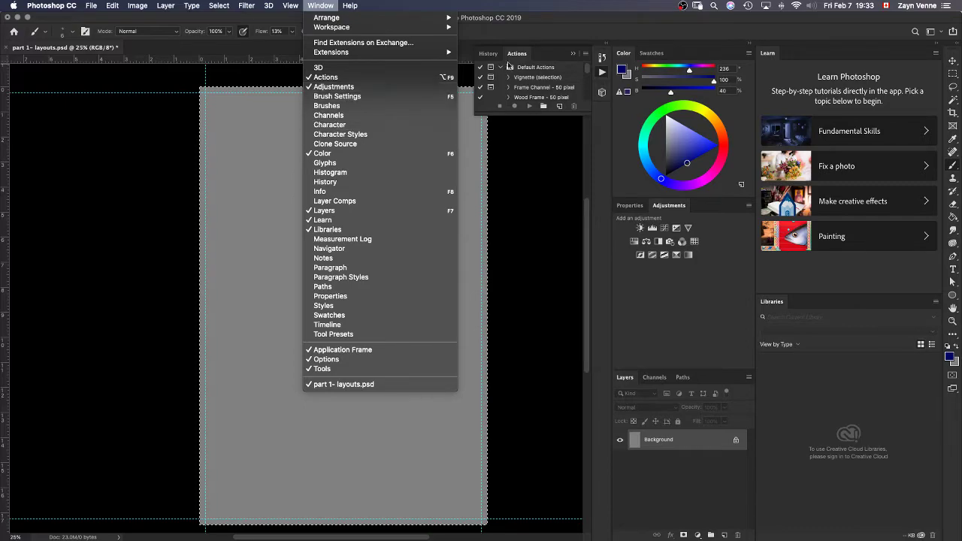
# Open Brush Settings and float it together with the Brushes presets panel
pyautogui.click(355, 98)
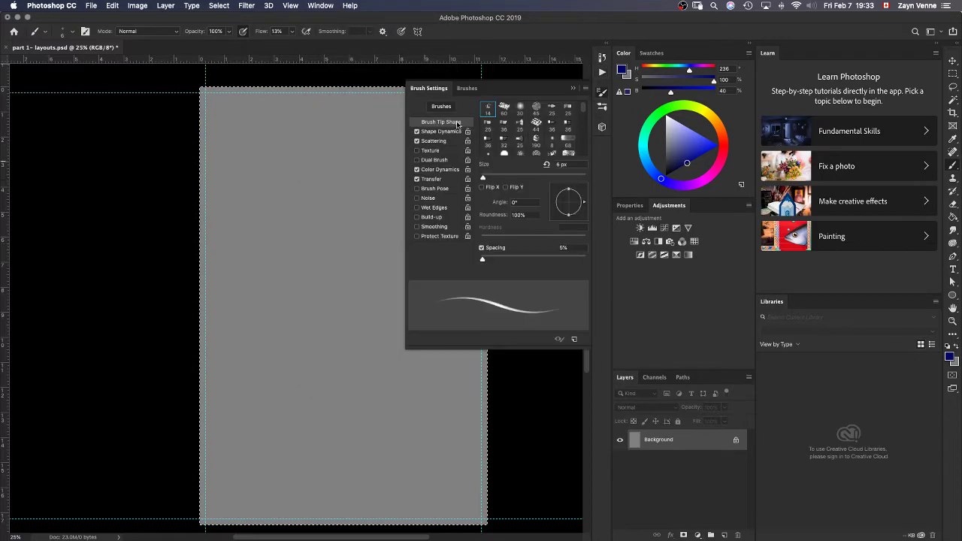
pyautogui.moveTo(430, 90)
pyautogui.mouseDown()
pyautogui.moveTo(225, 159)
pyautogui.moveTo(143, 172)
pyautogui.moveTo(81, 91)
pyautogui.moveTo(52, 76)
pyautogui.mouseUp()
pyautogui.moveTo(426, 91)
pyautogui.mouseDown()
pyautogui.moveTo(372, 144)
pyautogui.moveTo(234, 77)
pyautogui.moveTo(243, 87)
pyautogui.moveTo(306, 78)
pyautogui.moveTo(236, 99)
pyautogui.moveTo(109, 84)
pyautogui.moveTo(396, 84)
pyautogui.moveTo(103, 84)
pyautogui.mouseUp()
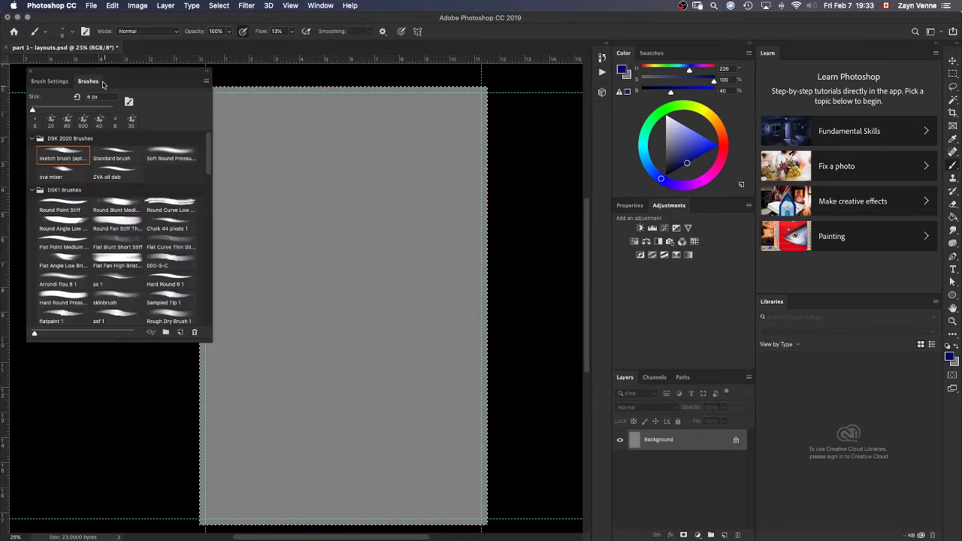
pyautogui.click(56, 82)
pyautogui.click(87, 82)
pyautogui.click(53, 82)
pyautogui.click(87, 82)
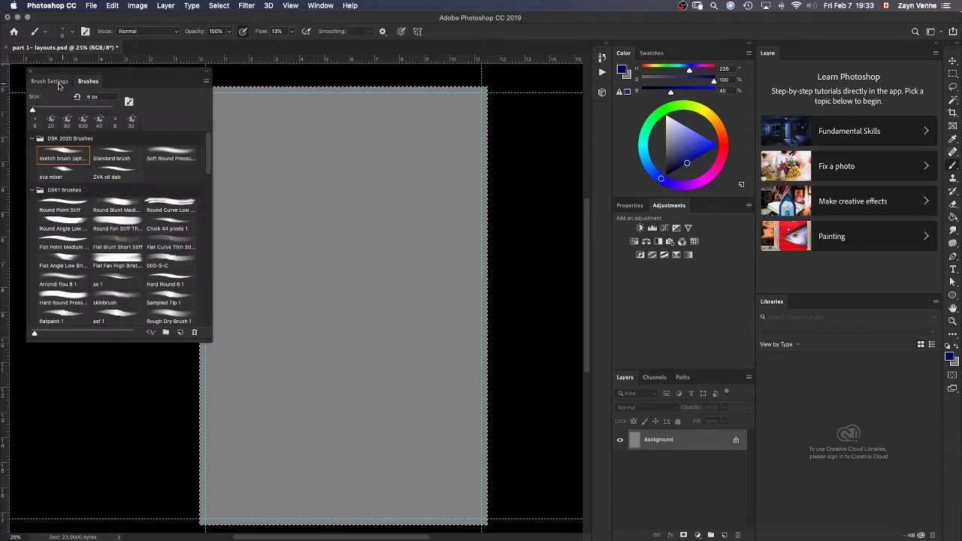
pyautogui.click(52, 82)
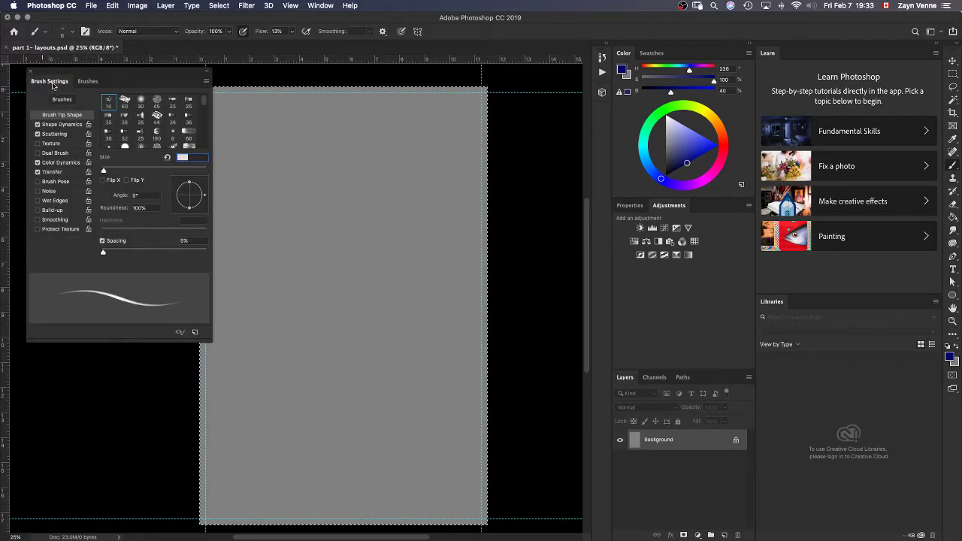
# Dock Brushes on the left edge and move Brush Settings into the right-hand stack
pyautogui.moveTo(95, 72)
pyautogui.mouseDown()
pyautogui.moveTo(9, 154)
pyautogui.moveTo(3, 143)
pyautogui.mouseUp()
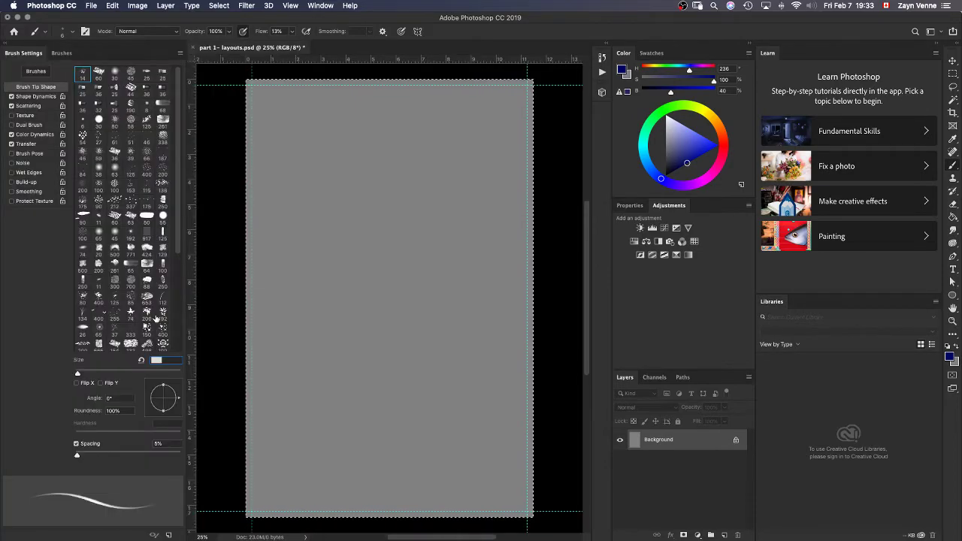
pyautogui.moveTo(62, 55)
pyautogui.mouseDown()
pyautogui.moveTo(324, 249)
pyautogui.moveTo(654, 459)
pyautogui.moveTo(656, 370)
pyautogui.mouseUp()
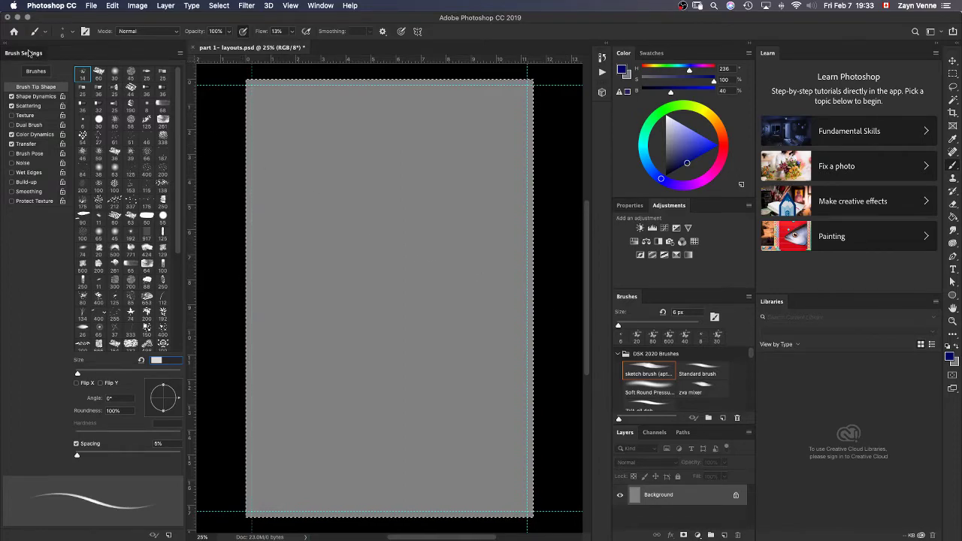
pyautogui.moveTo(30, 53)
pyautogui.mouseDown()
pyautogui.moveTo(226, 105)
pyautogui.moveTo(663, 322)
pyautogui.moveTo(674, 367)
pyautogui.moveTo(680, 342)
pyautogui.moveTo(716, 317)
pyautogui.moveTo(719, 287)
pyautogui.mouseUp()
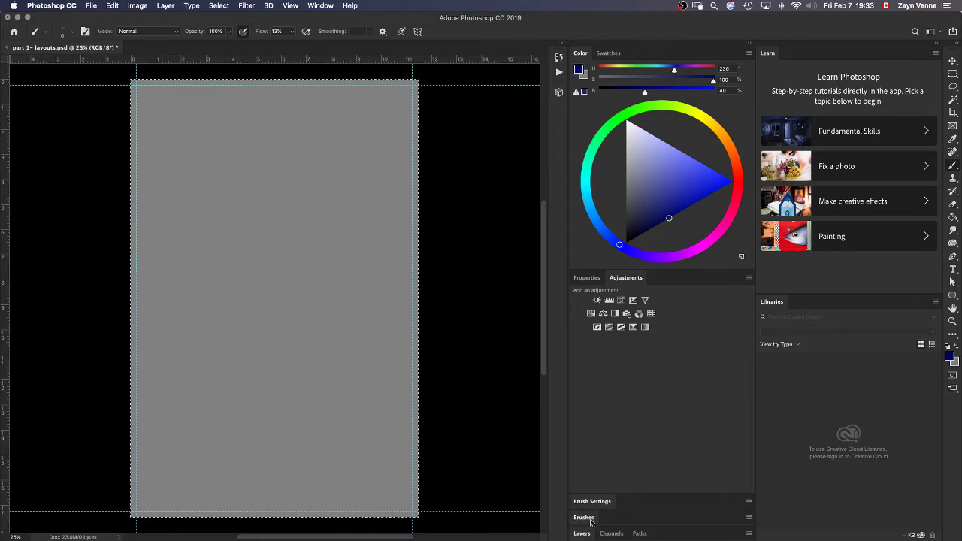
pyautogui.moveTo(590, 524)
pyautogui.mouseDown()
pyautogui.moveTo(113, 449)
pyautogui.moveTo(2, 481)
pyautogui.moveTo(2, 436)
pyautogui.moveTo(3, 497)
pyautogui.mouseUp()
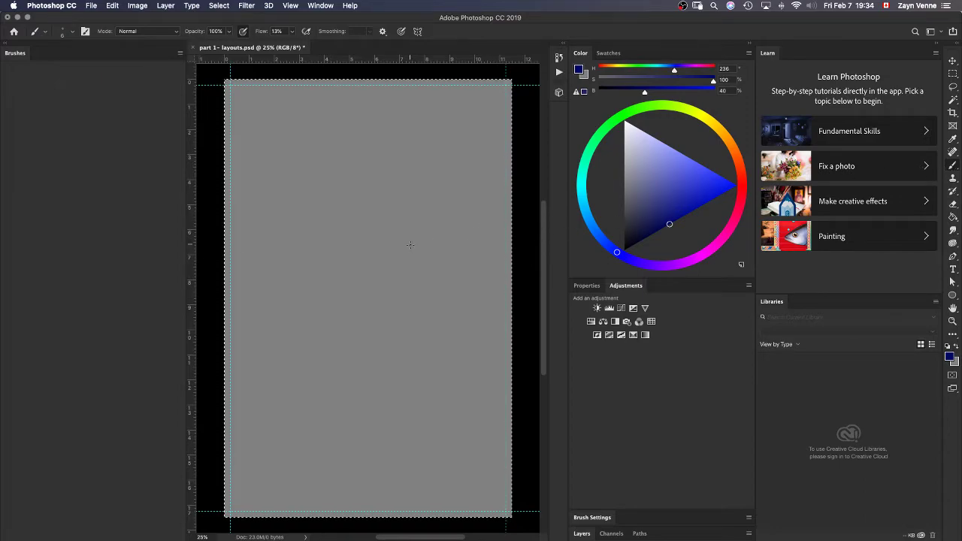
pyautogui.click(180, 54)
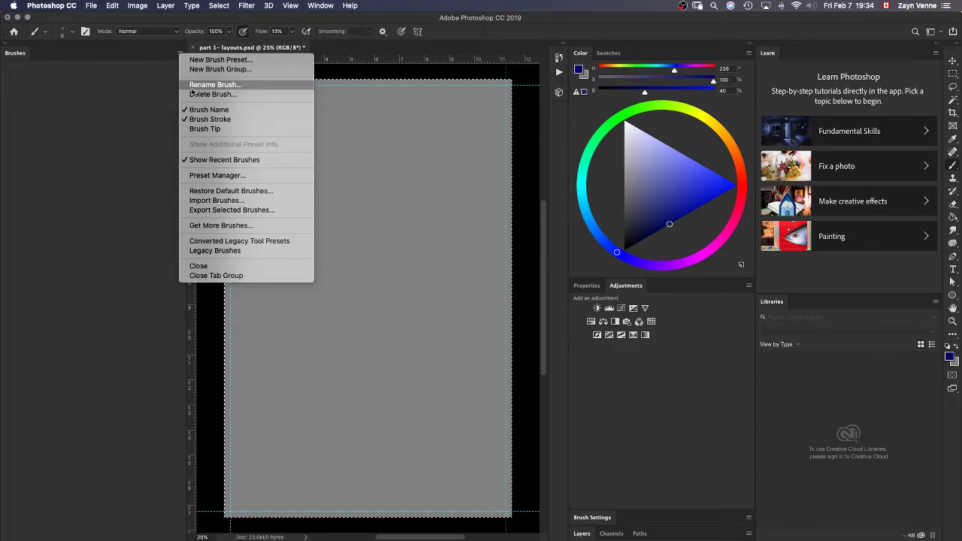
pyautogui.click(202, 129)
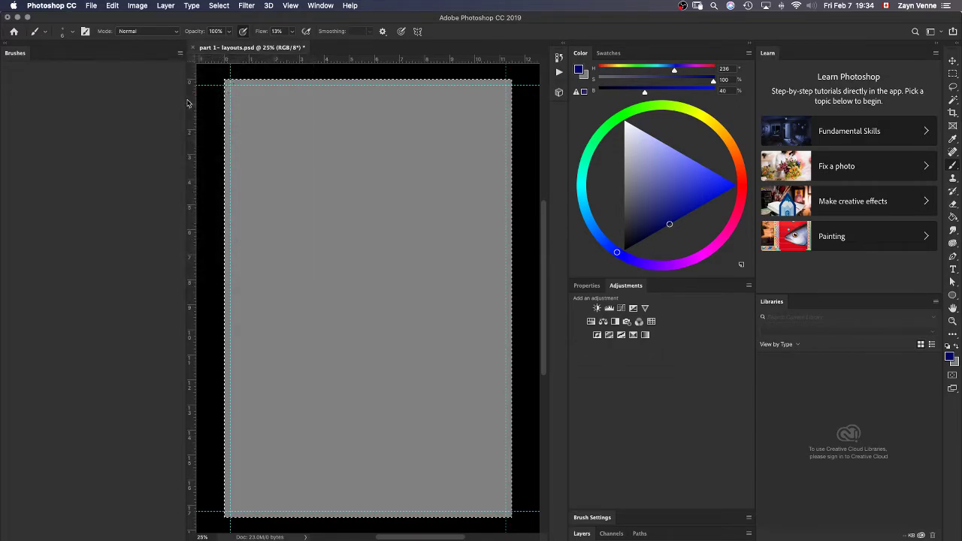
# Reset the workspace to Essentials, then drag the Tools column to the right edge
pyautogui.click(4, 45)
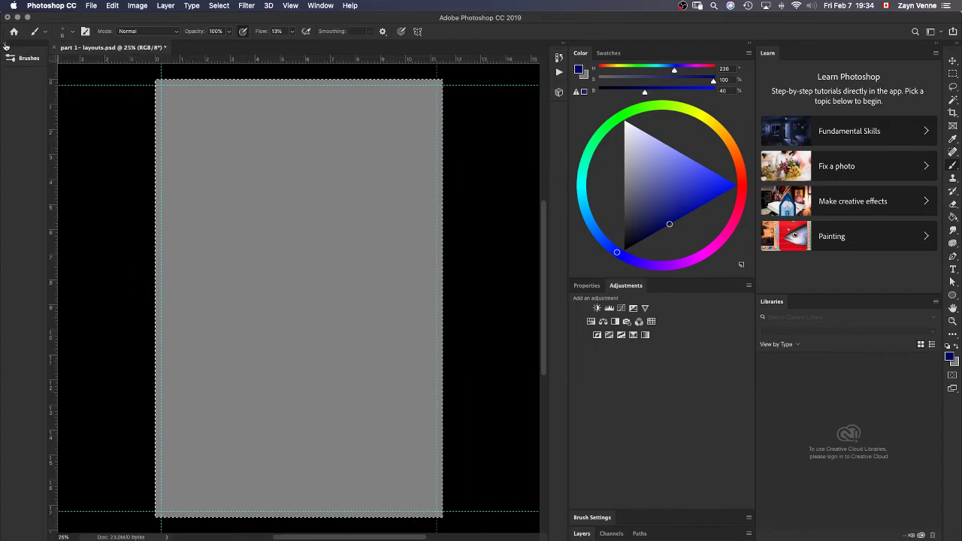
pyautogui.click(4, 44)
pyautogui.click(180, 52)
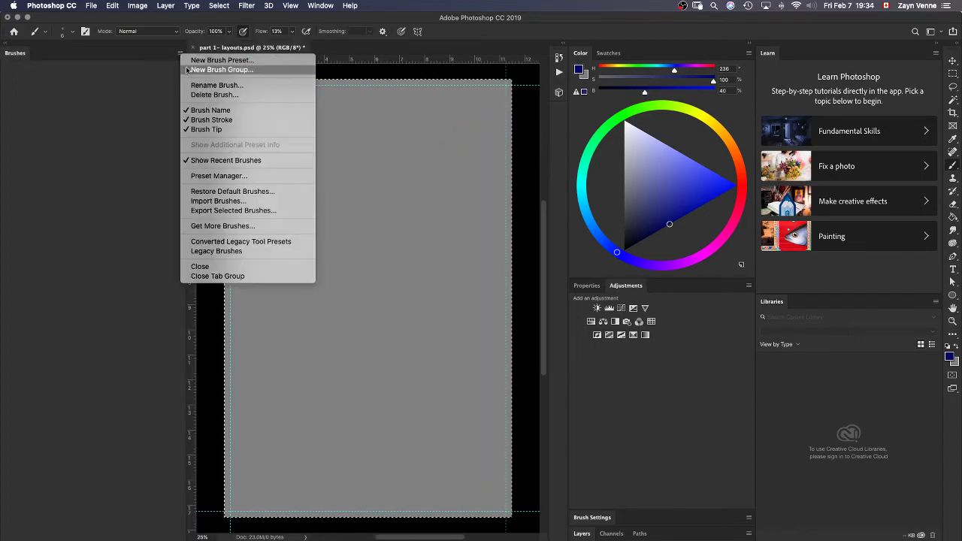
pyautogui.click(320, 6)
pyautogui.click(324, 6)
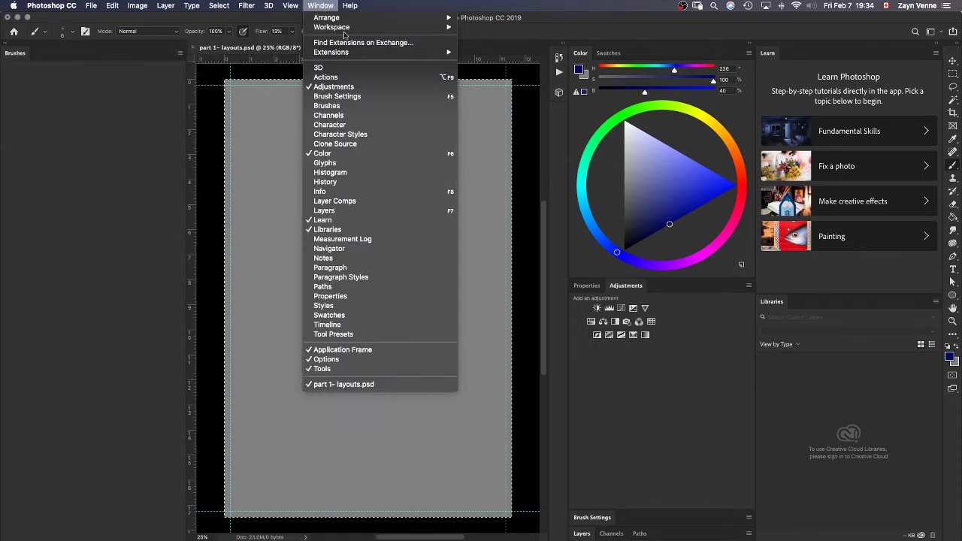
pyautogui.moveTo(351, 29)
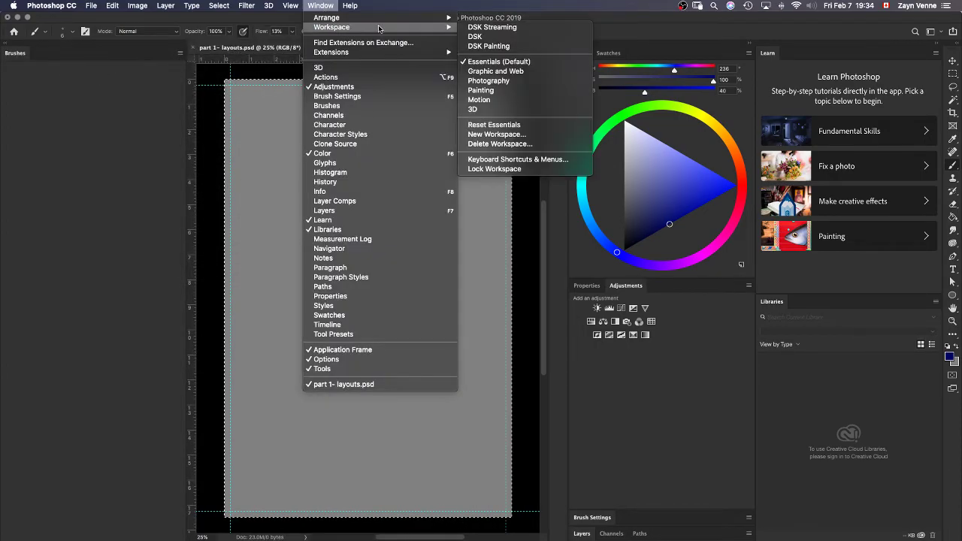
pyautogui.click(542, 128)
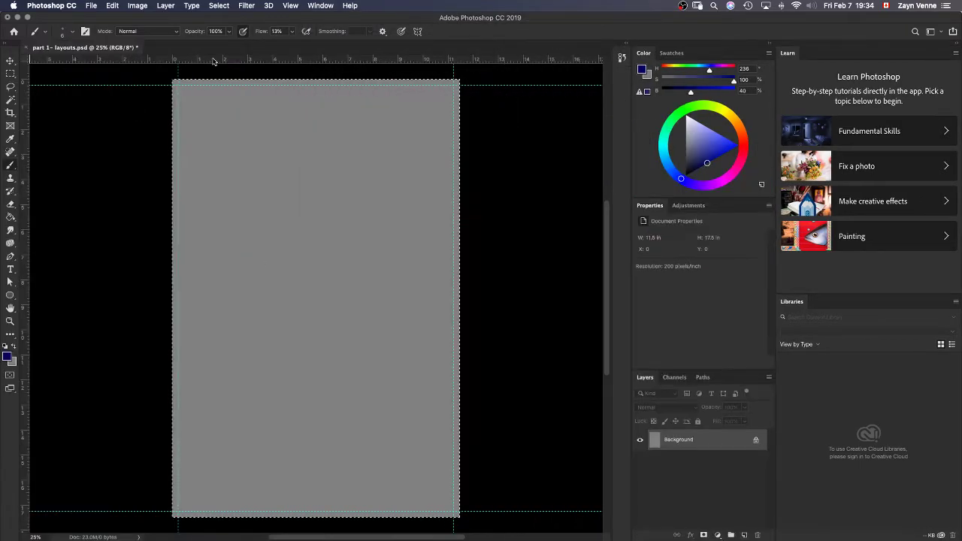
pyautogui.moveTo(9, 55); pyautogui.dragTo(951, 60)
# Dock Brushes on the left and collapse the DSK 2020, DSK1 and Wet Media brush groups
pyautogui.click(320, 5)
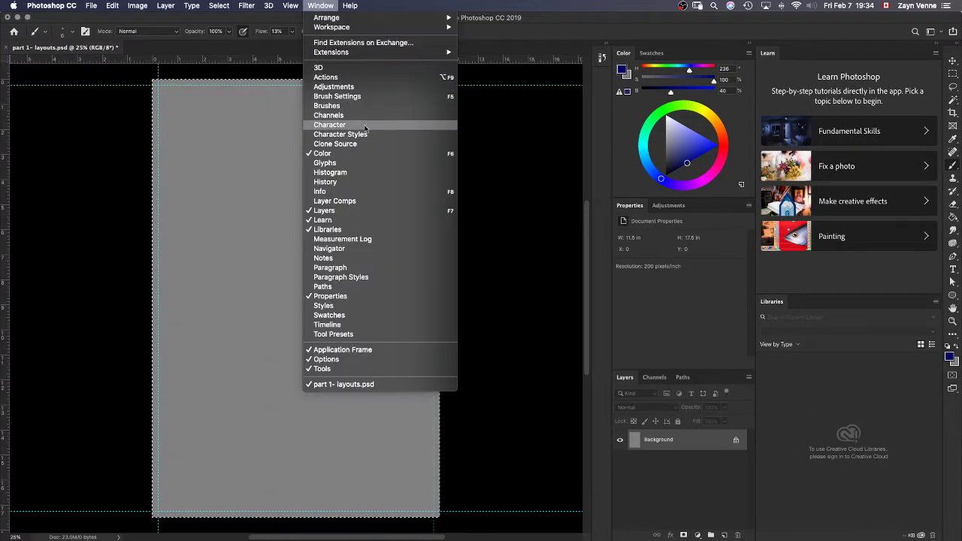
pyautogui.click(361, 107)
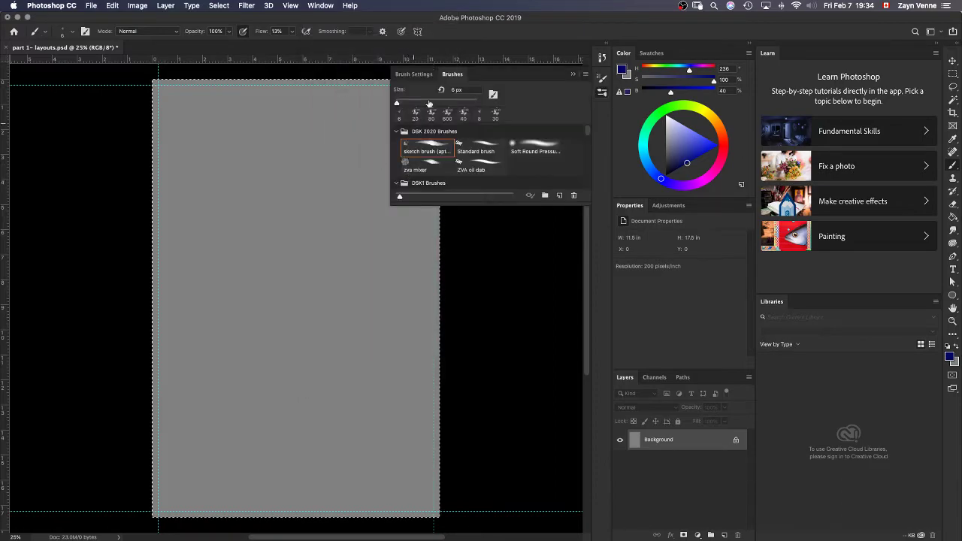
pyautogui.click(414, 73)
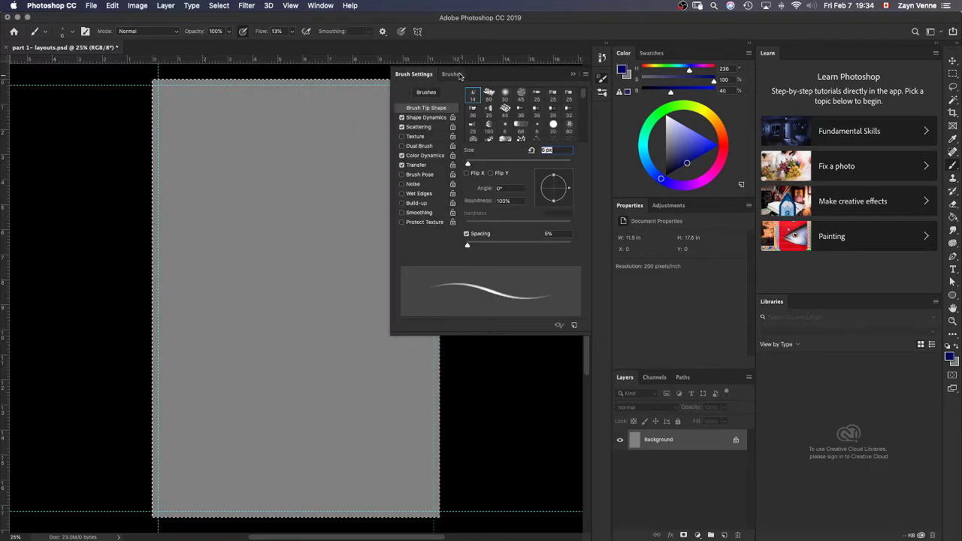
pyautogui.moveTo(453, 74)
pyautogui.mouseDown()
pyautogui.moveTo(56, 256)
pyautogui.moveTo(3, 260)
pyautogui.mouseUp()
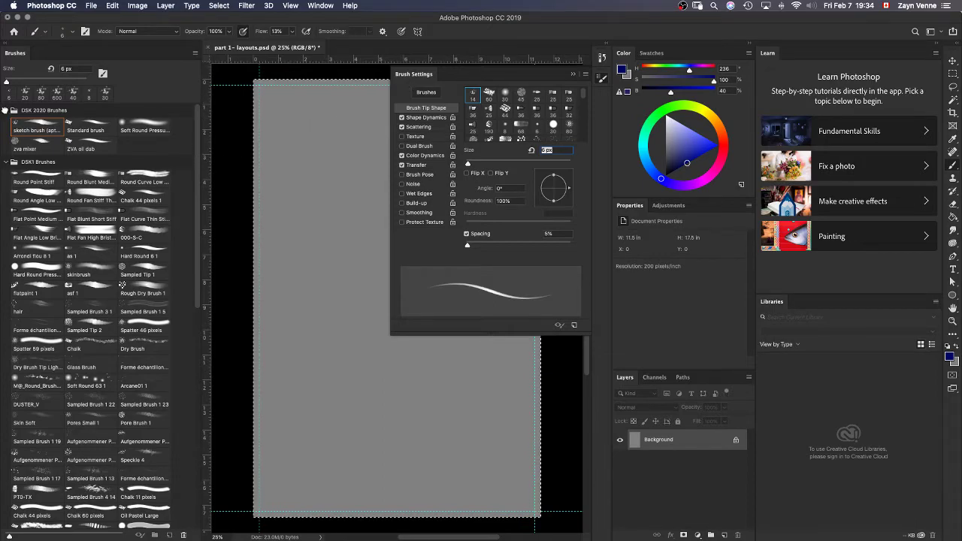
pyautogui.click(6, 110)
pyautogui.click(5, 125)
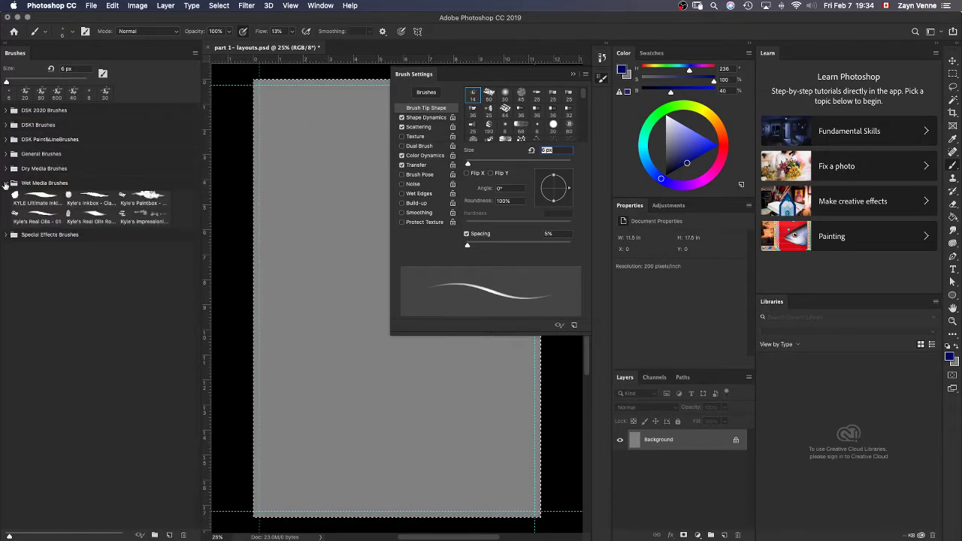
pyautogui.click(6, 183)
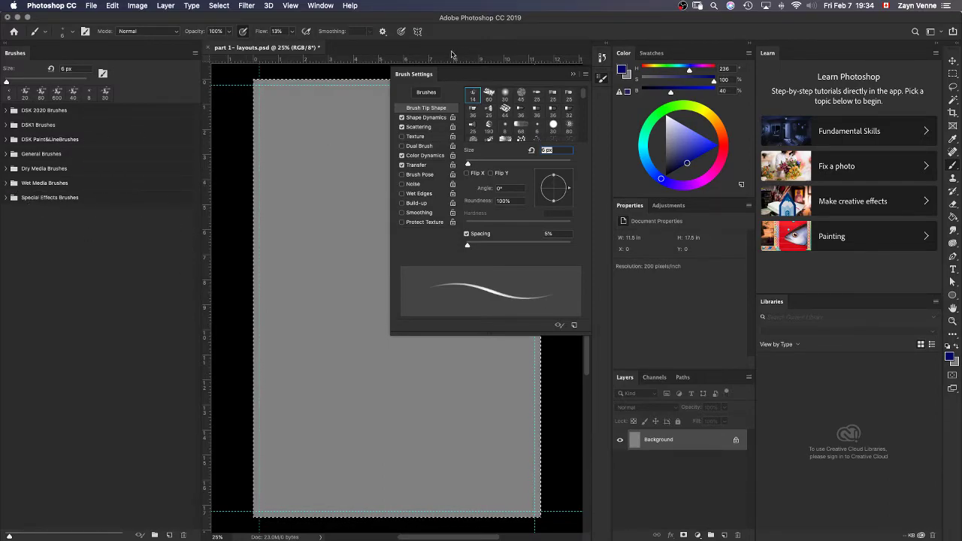
# Dock the Brush Settings panel in the right-hand stack above Layers
pyautogui.click(574, 76)
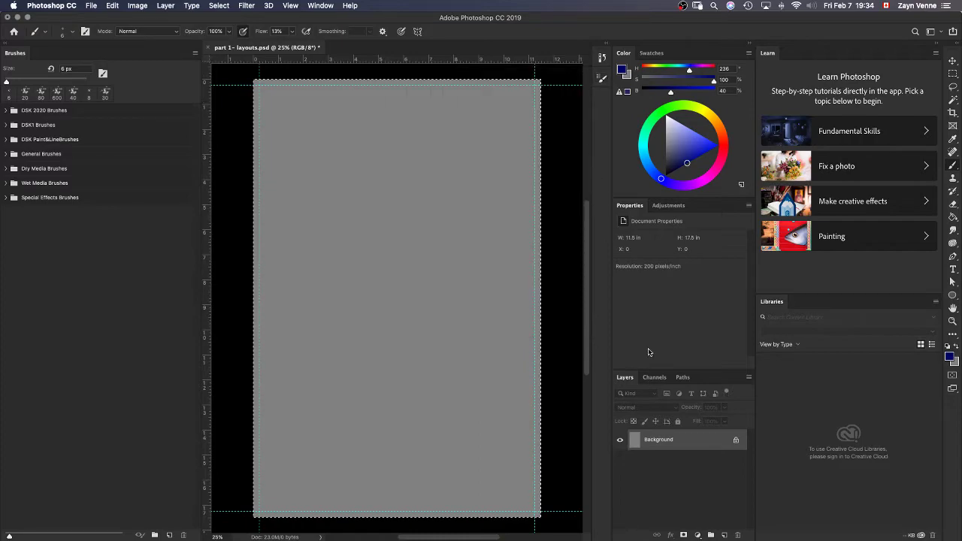
pyautogui.click(603, 79)
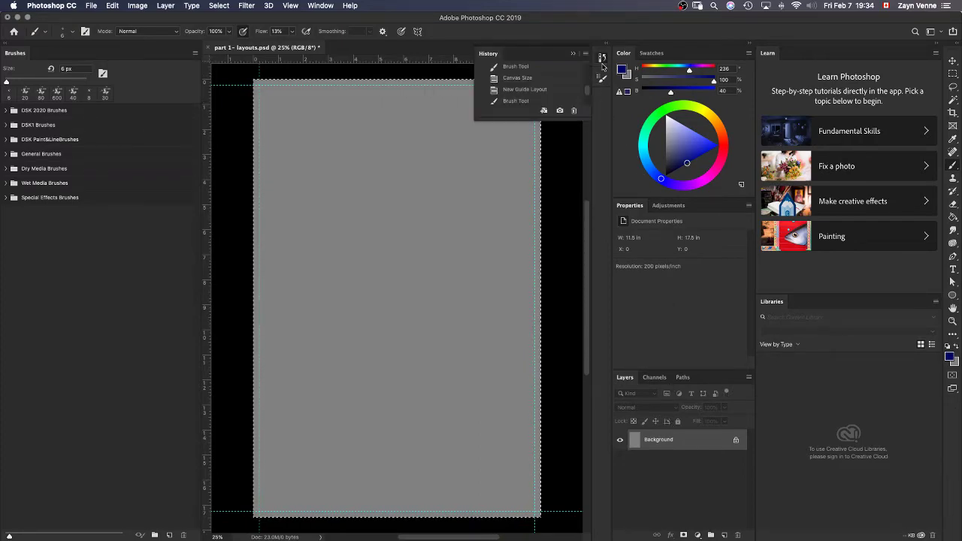
pyautogui.click(602, 80)
pyautogui.click(603, 81)
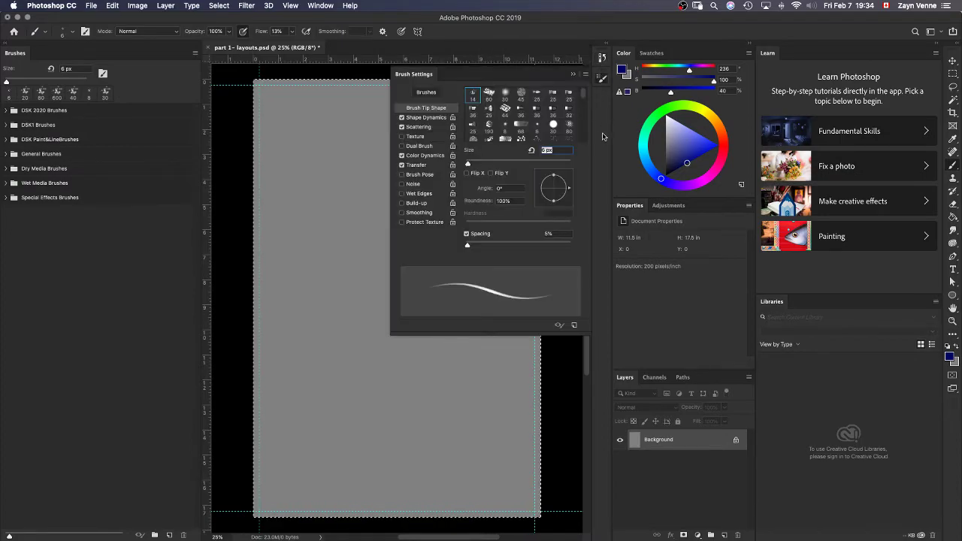
pyautogui.click(323, 5)
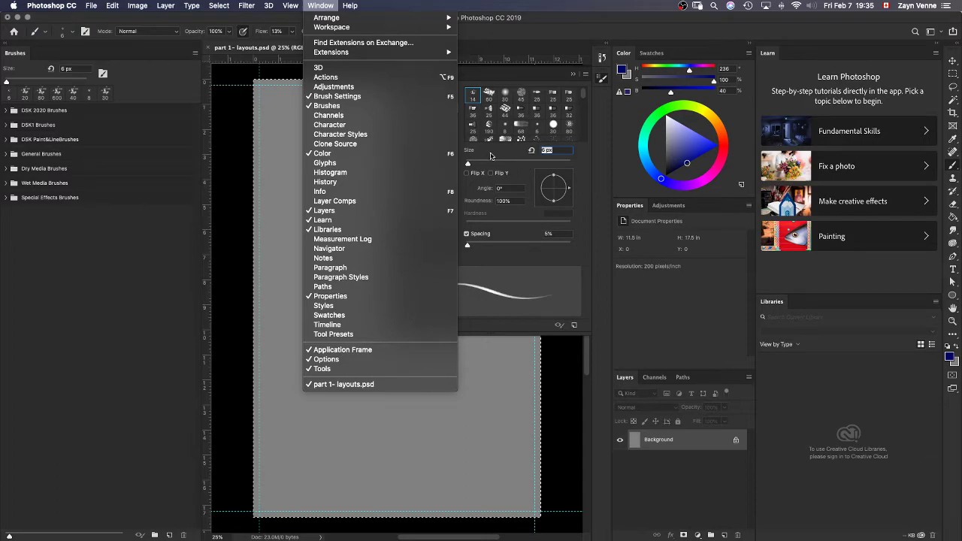
pyautogui.click(487, 160)
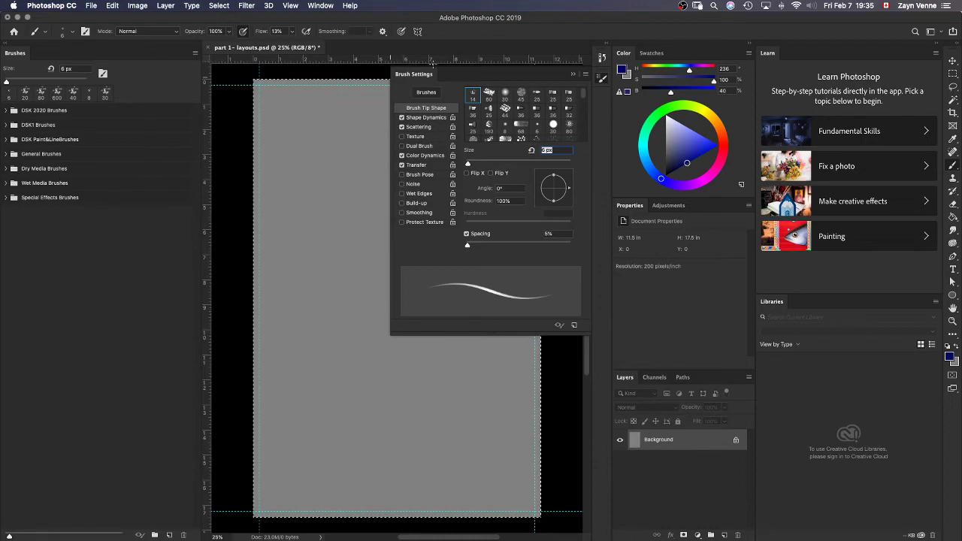
pyautogui.moveTo(422, 80)
pyautogui.mouseDown()
pyautogui.moveTo(487, 242)
pyautogui.moveTo(290, 339)
pyautogui.moveTo(240, 407)
pyautogui.moveTo(648, 364)
pyautogui.mouseUp()
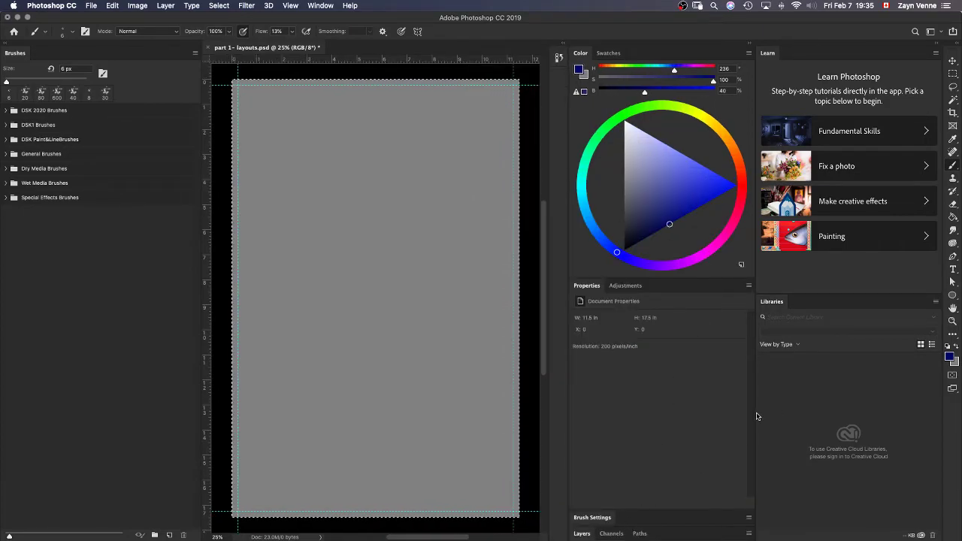
# Close the Learn and Libraries panels and dock Color on the left above Brushes
pyautogui.click(936, 45)
pyautogui.moveTo(928, 60); pyautogui.dragTo(495, 181)
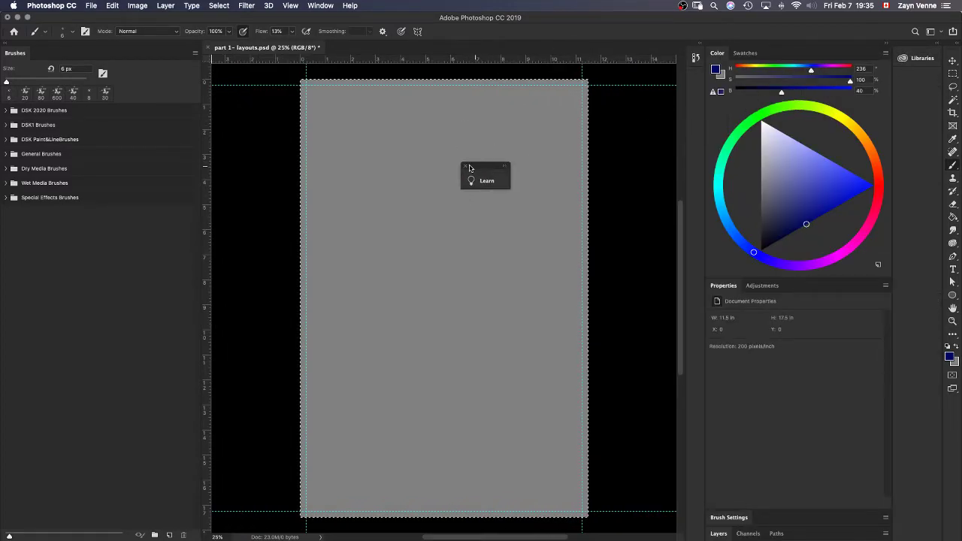
pyautogui.click(466, 167)
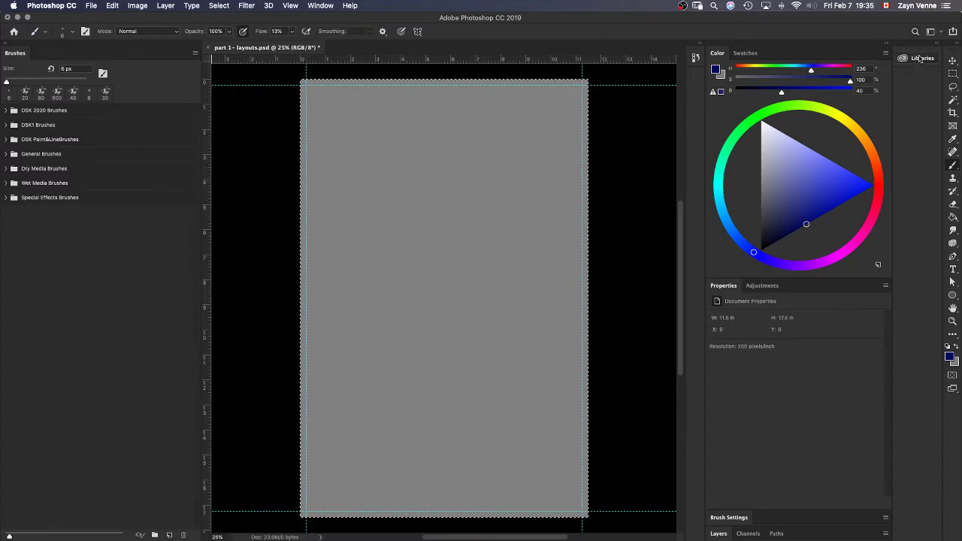
pyautogui.moveTo(923, 54); pyautogui.dragTo(788, 113)
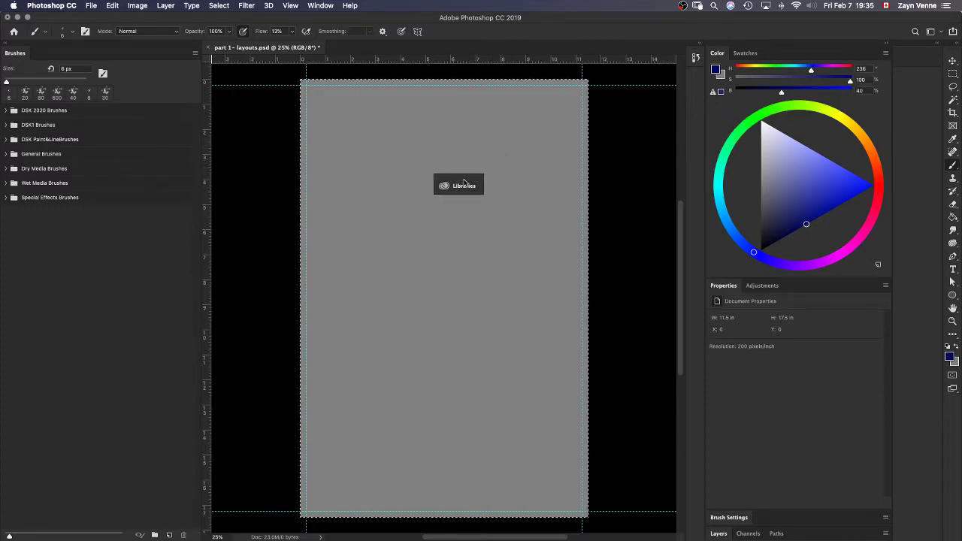
pyautogui.moveTo(465, 184); pyautogui.dragTo(464, 184)
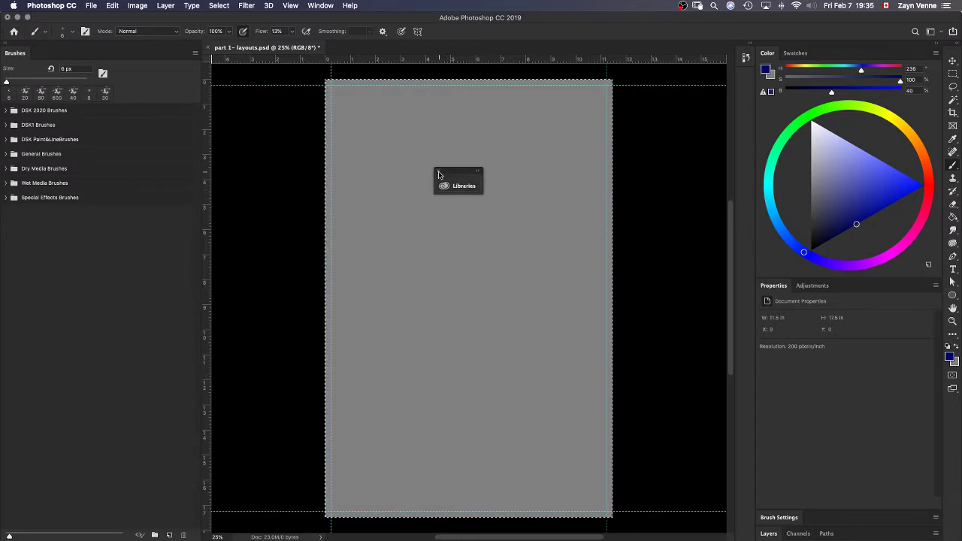
pyautogui.click(439, 175)
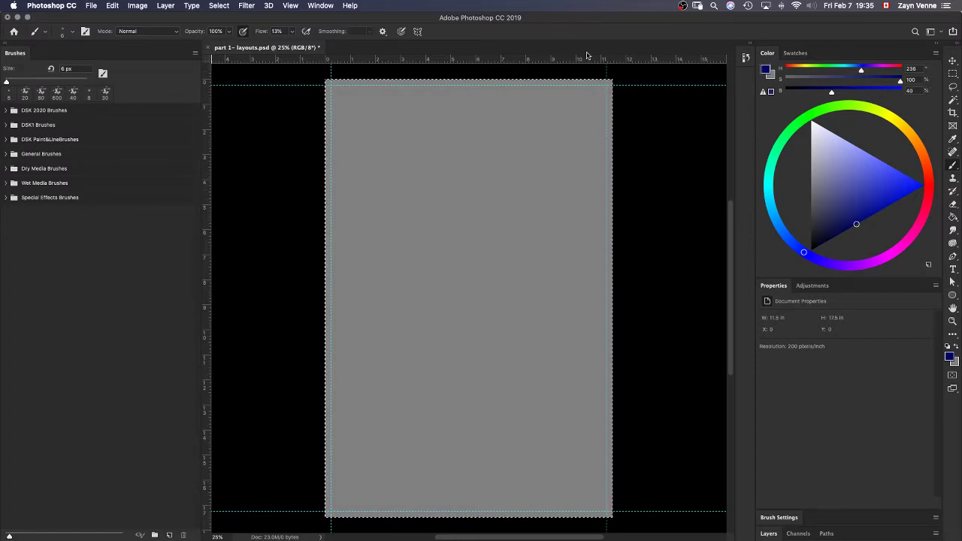
pyautogui.moveTo(767, 52)
pyautogui.mouseDown()
pyautogui.moveTo(641, 69)
pyautogui.moveTo(160, 60)
pyautogui.moveTo(116, 48)
pyautogui.mouseUp()
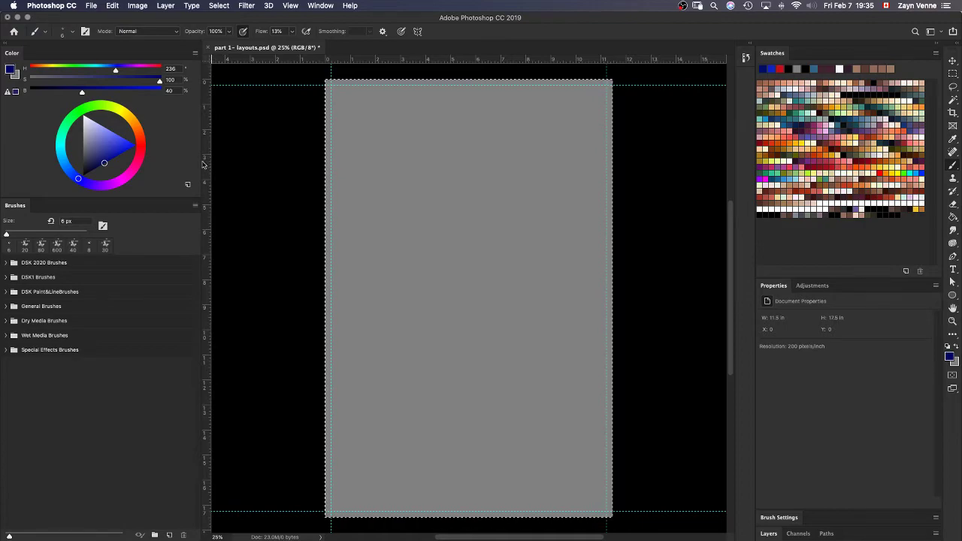
# Narrow the left dock, expand DSK 2020 Brushes, widen Swatches, and add new Layer 1
pyautogui.moveTo(202, 164); pyautogui.dragTo(141, 166)
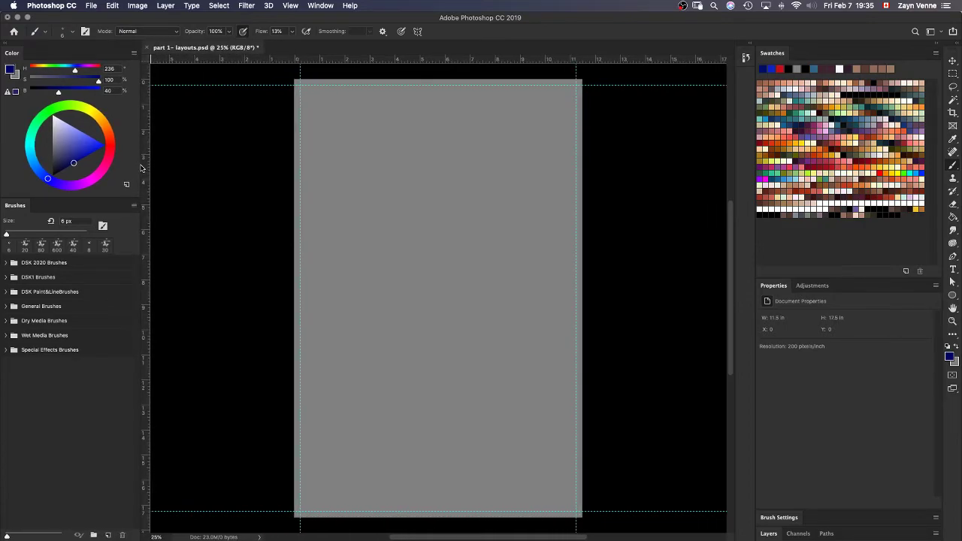
pyautogui.press('super+a')
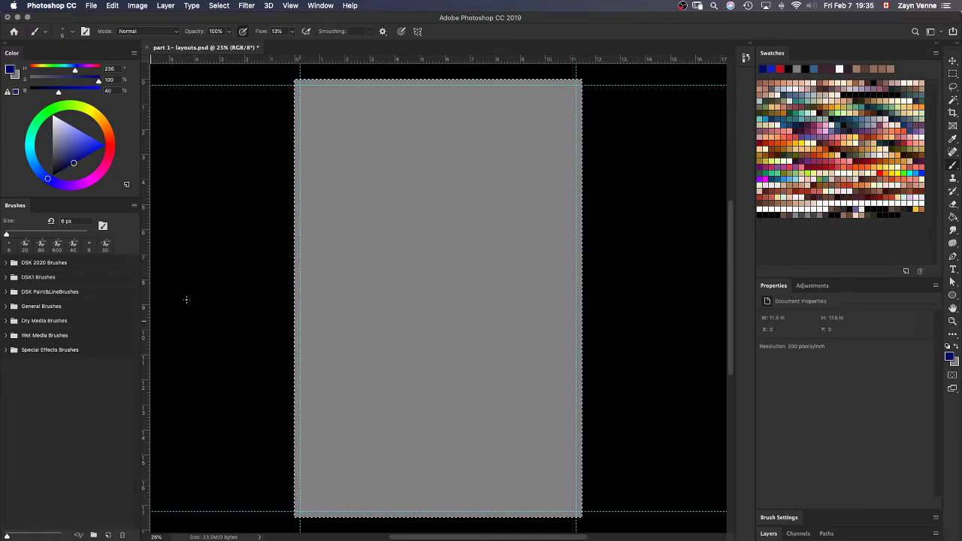
pyautogui.click(6, 263)
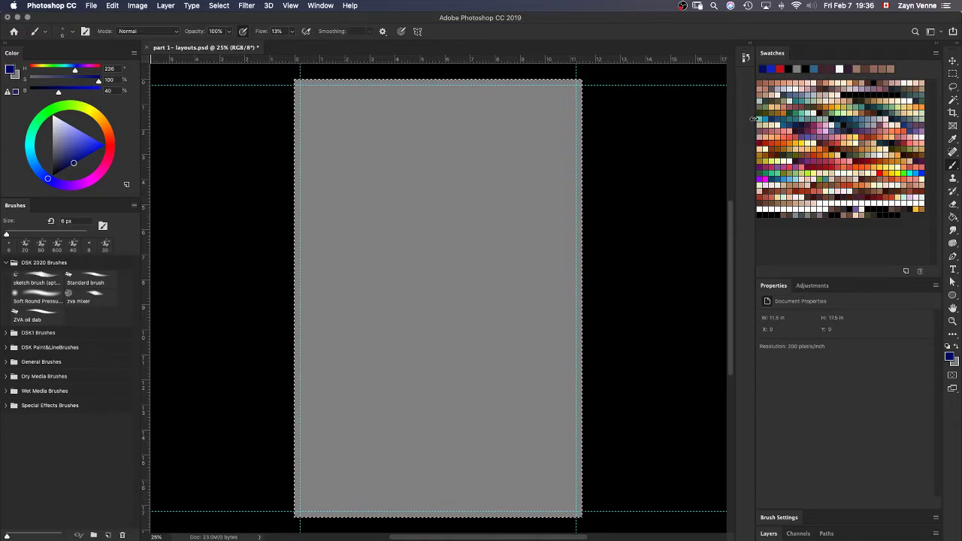
pyautogui.moveTo(752, 119); pyautogui.dragTo(749, 116)
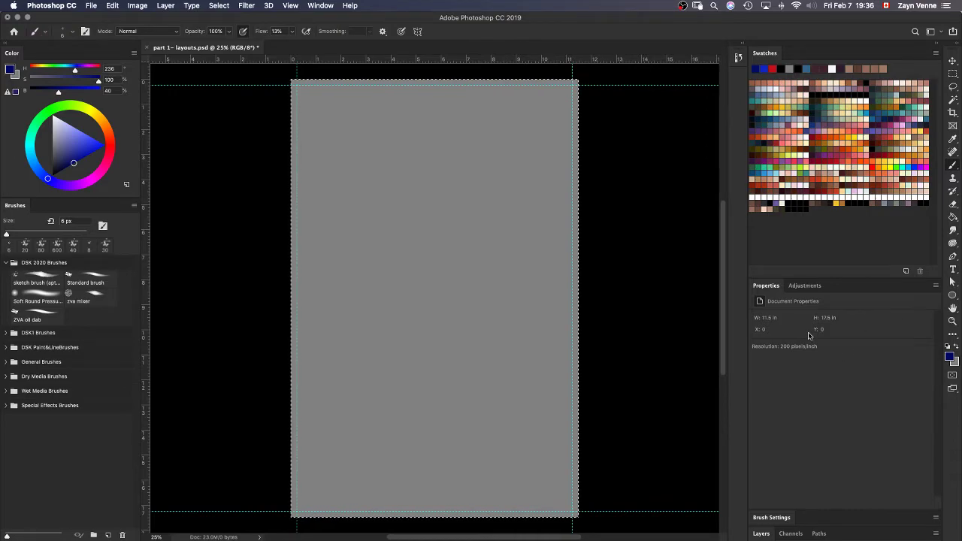
pyautogui.press('super+shift+n')
pyautogui.press('Return')
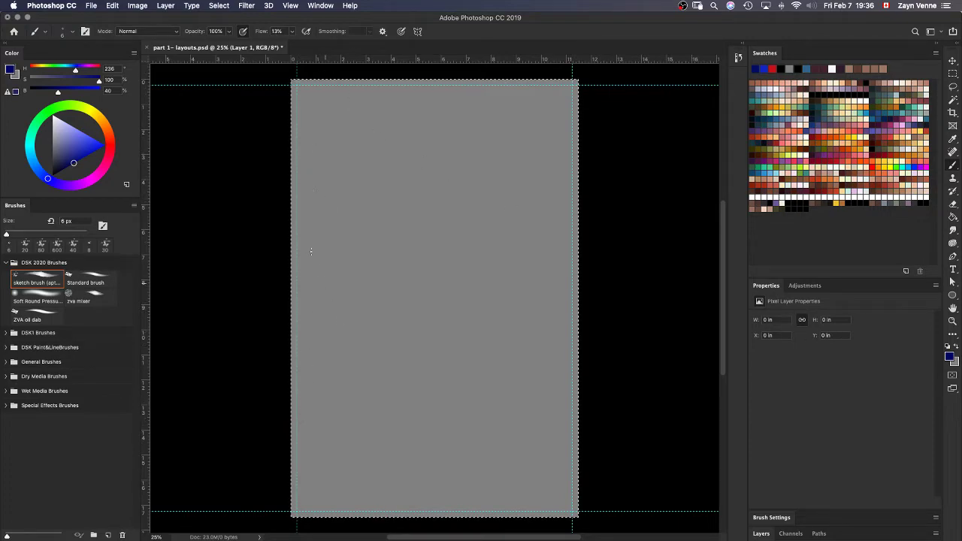
# Sketch thin blue lines at the upper left and adjust their X, Y and W in Properties
pyautogui.moveTo(325, 173)
pyautogui.mouseDown()
pyautogui.moveTo(336, 200)
pyautogui.moveTo(350, 146)
pyautogui.moveTo(352, 178)
pyautogui.moveTo(500, 166)
pyautogui.mouseUp()
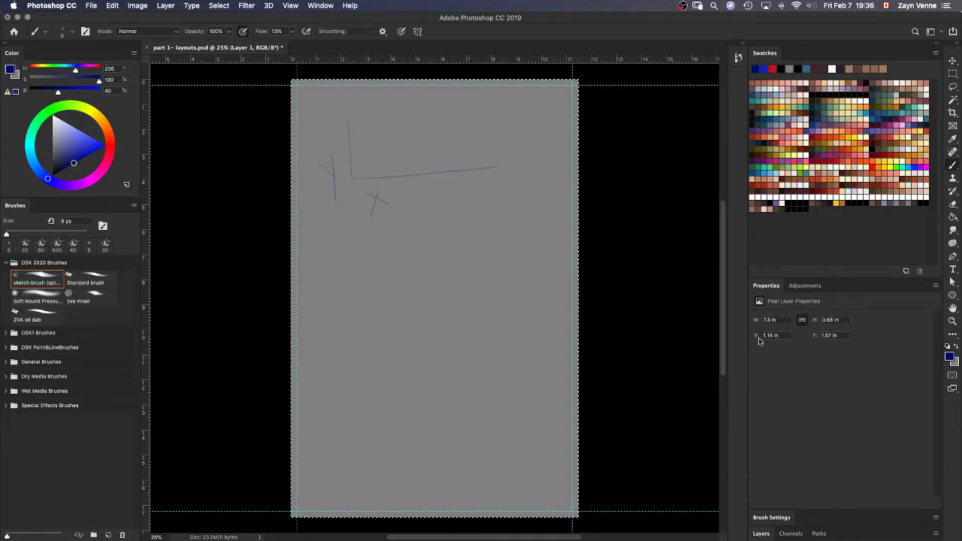
pyautogui.moveTo(756, 339); pyautogui.dragTo(836, 338)
pyautogui.click(789, 338)
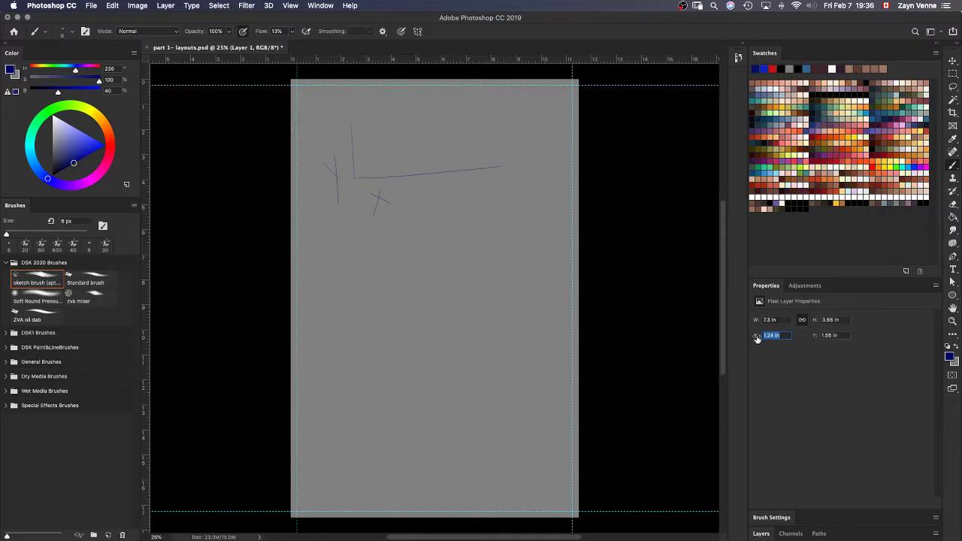
pyautogui.moveTo(756, 338); pyautogui.dragTo(786, 338)
pyautogui.moveTo(756, 321); pyautogui.dragTo(749, 325)
# Close the Properties panel and move Adjustments over toward the Brushes dock
pyautogui.moveTo(767, 290); pyautogui.dragTo(606, 246)
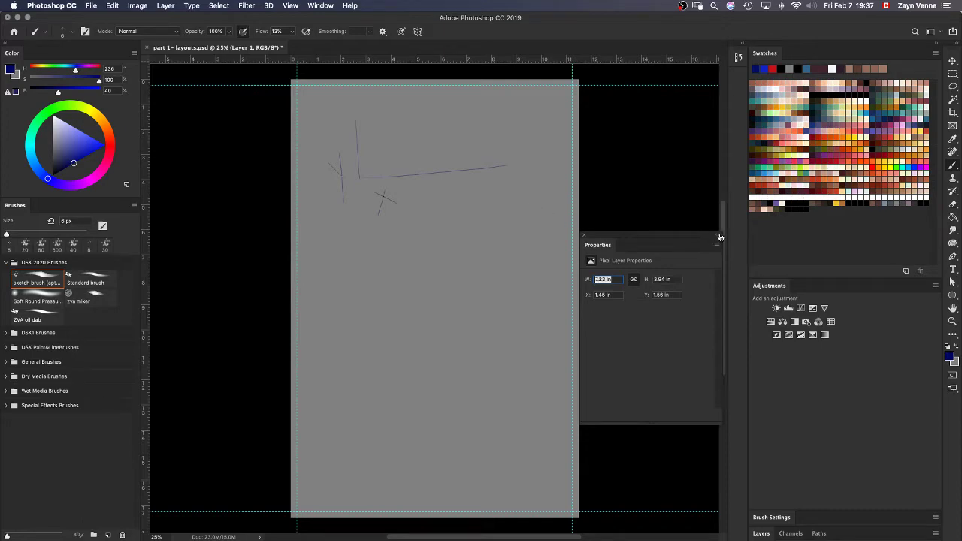
pyautogui.click(584, 237)
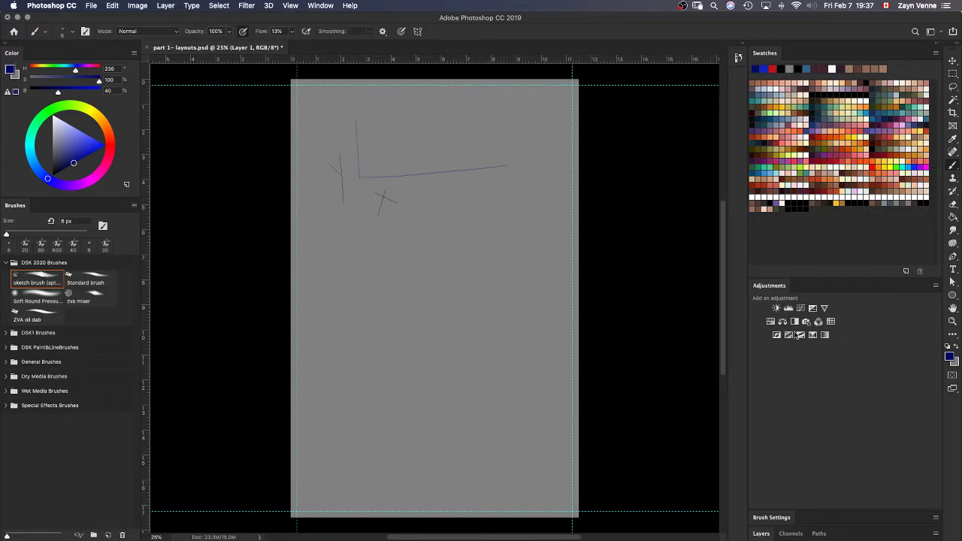
pyautogui.moveTo(778, 287)
pyautogui.mouseDown()
pyautogui.moveTo(237, 226)
pyautogui.moveTo(252, 200)
pyautogui.moveTo(103, 203)
pyautogui.mouseUp()
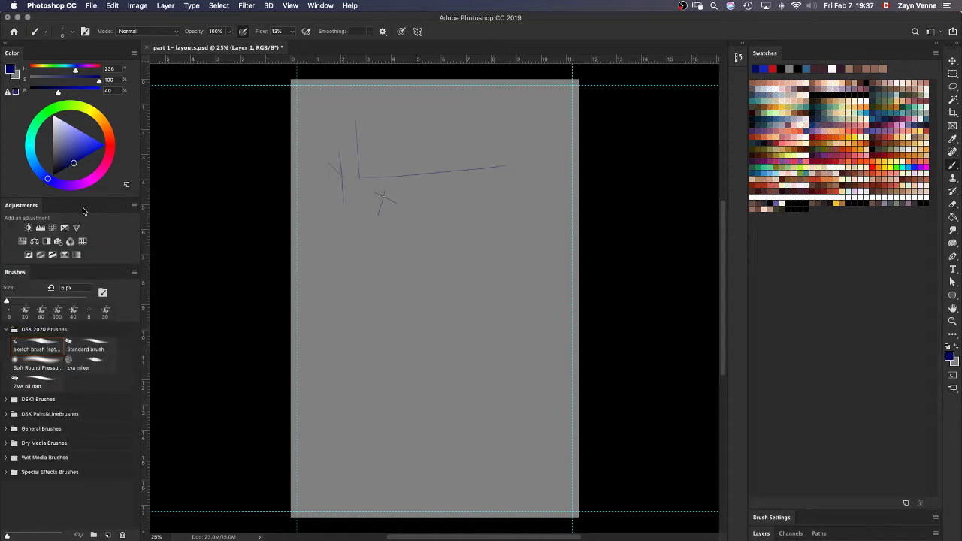
# Move the Layers panel into the left dock and resize Color and Layers to fit
pyautogui.click(134, 209)
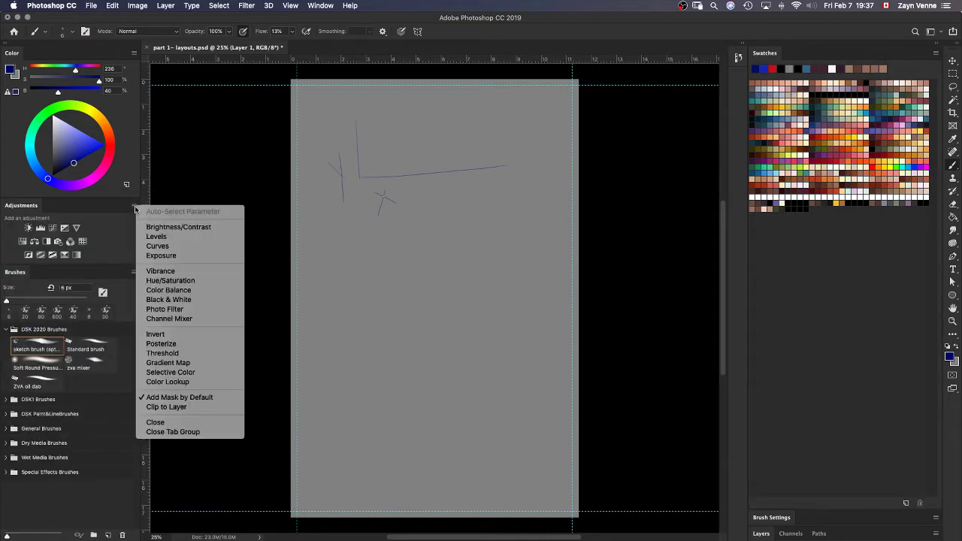
pyautogui.click(123, 204)
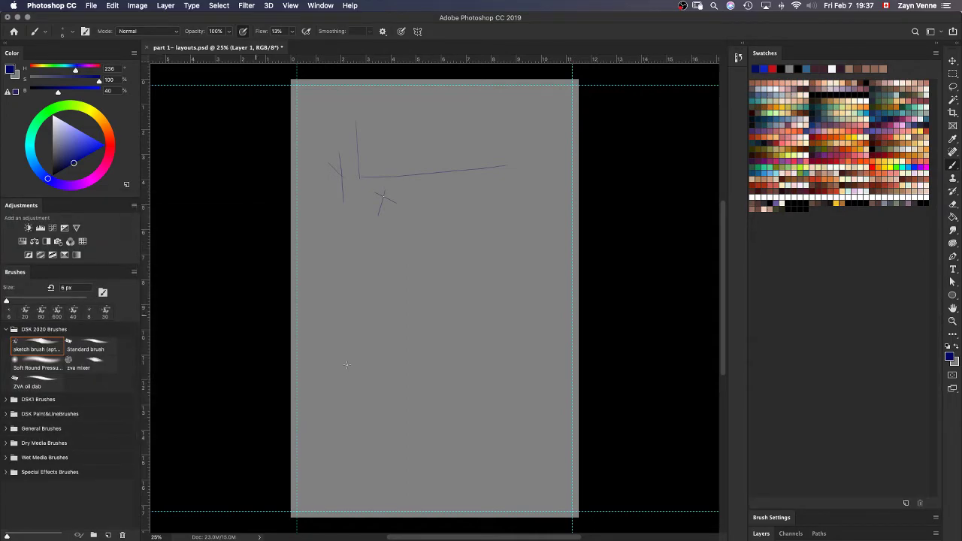
pyautogui.moveTo(21, 206)
pyautogui.mouseDown()
pyautogui.moveTo(24, 248)
pyautogui.moveTo(42, 275)
pyautogui.mouseUp()
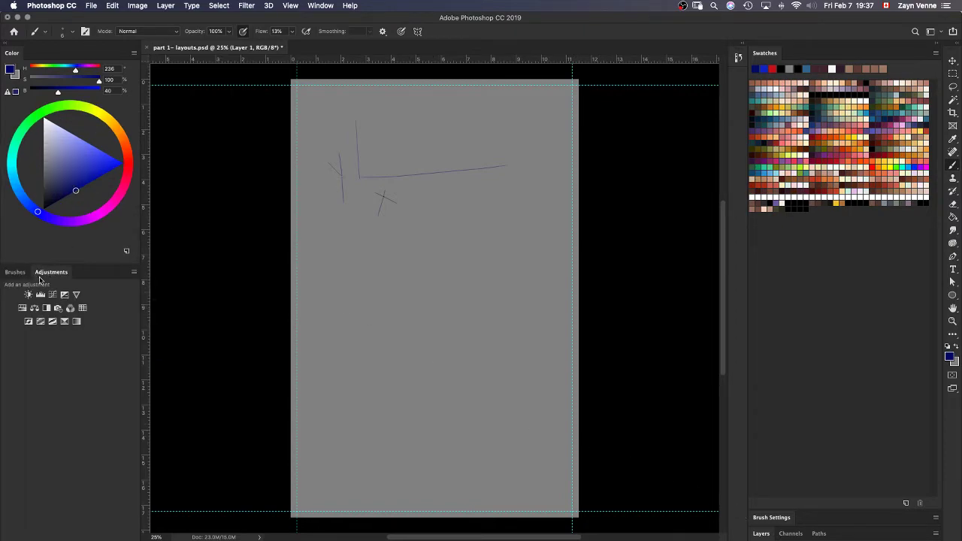
pyautogui.click(17, 273)
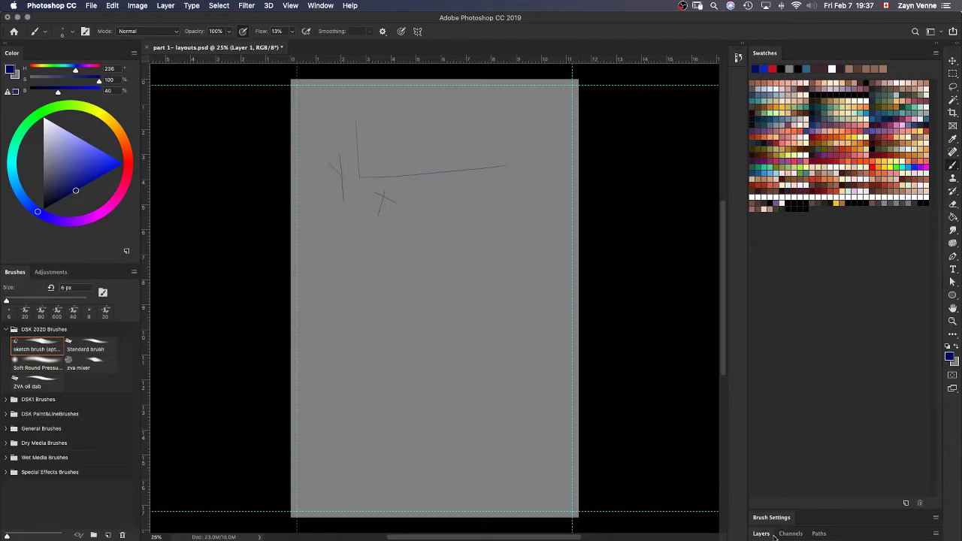
pyautogui.moveTo(761, 535)
pyautogui.mouseDown()
pyautogui.moveTo(624, 457)
pyautogui.moveTo(161, 251)
pyautogui.moveTo(96, 266)
pyautogui.mouseUp()
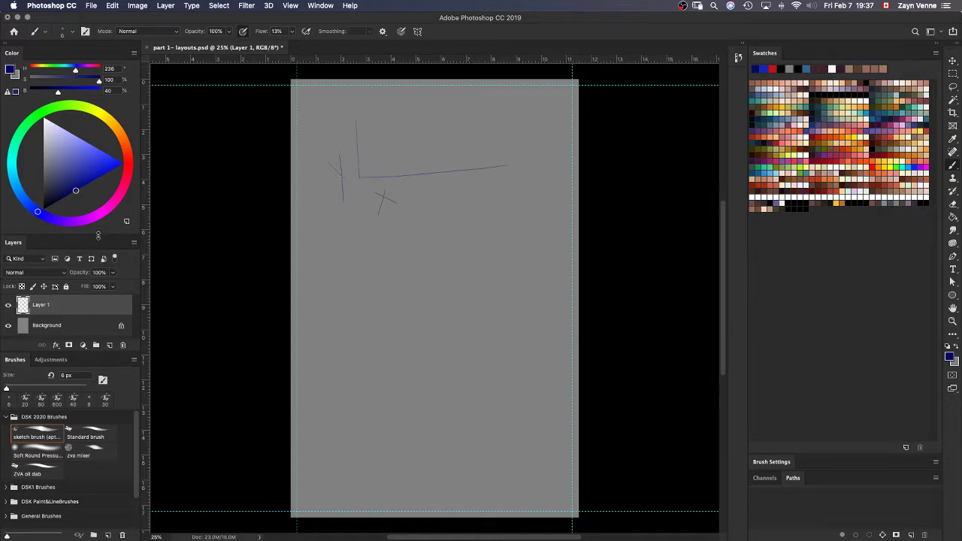
pyautogui.moveTo(98, 235); pyautogui.dragTo(98, 198)
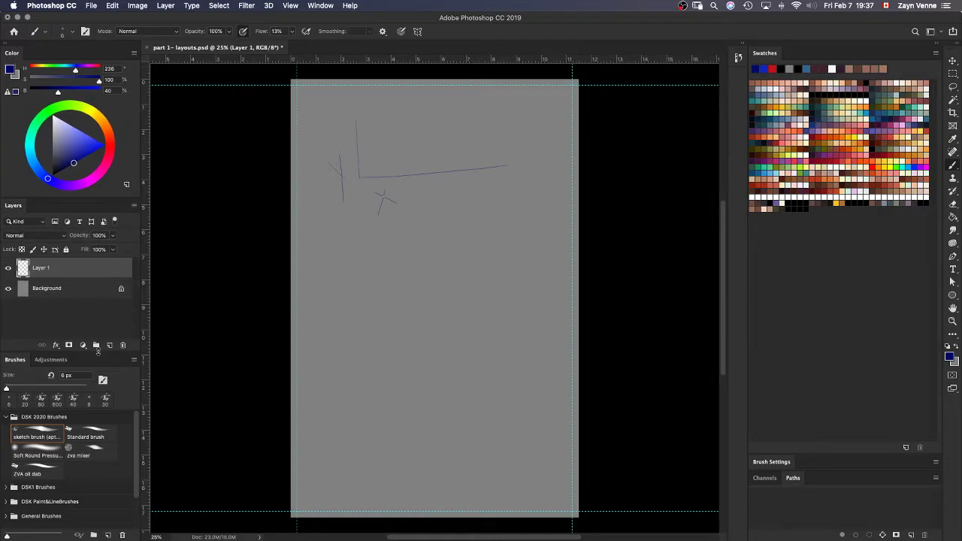
pyautogui.moveTo(100, 352); pyautogui.dragTo(100, 405)
pyautogui.click(13, 470)
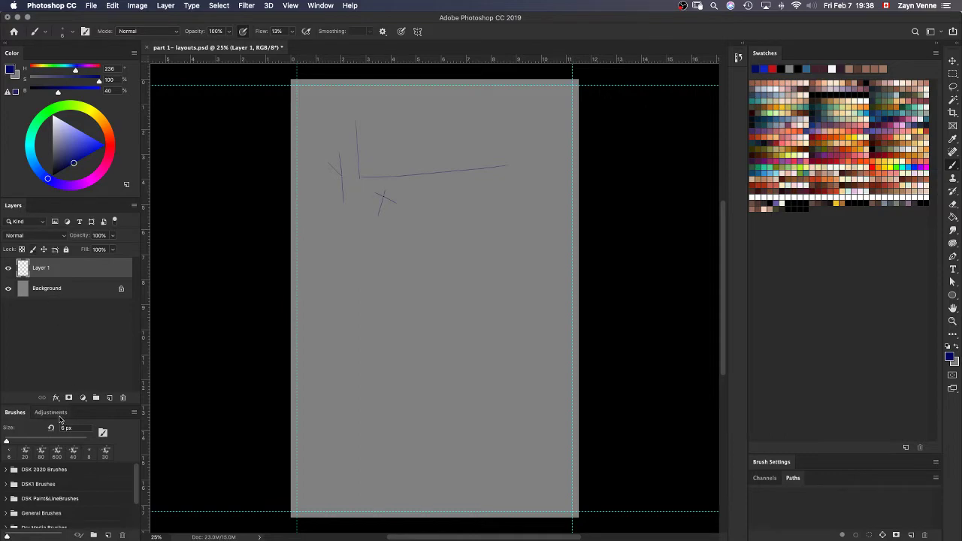
# Group Adjustments with Layers and add a Brightness/Contrast 1 adjustment layer
pyautogui.moveTo(56, 415); pyautogui.dragTo(57, 212)
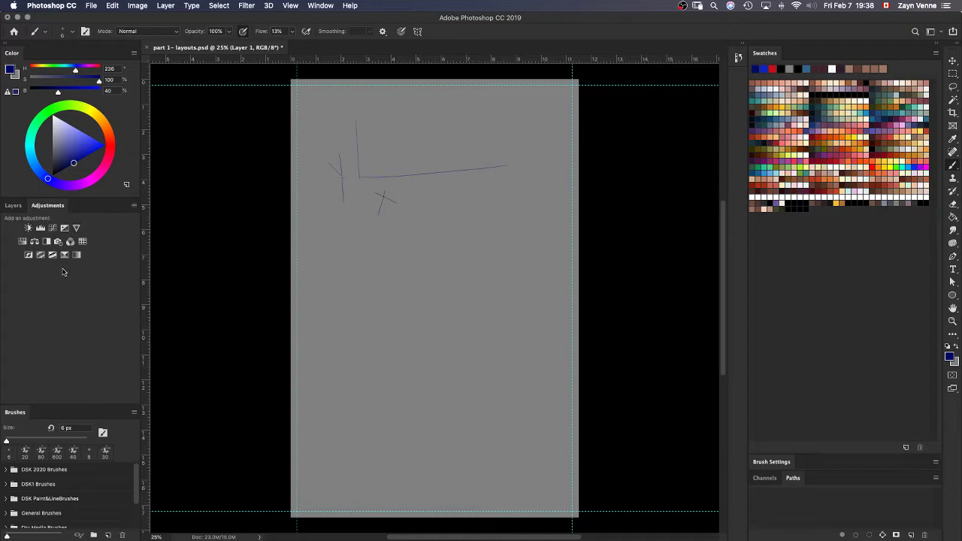
pyautogui.click(13, 207)
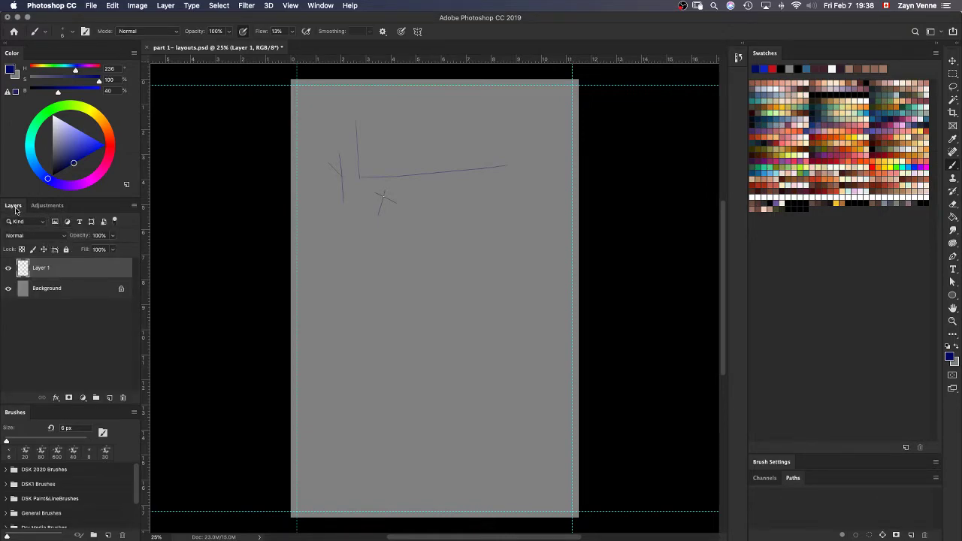
pyautogui.click(48, 206)
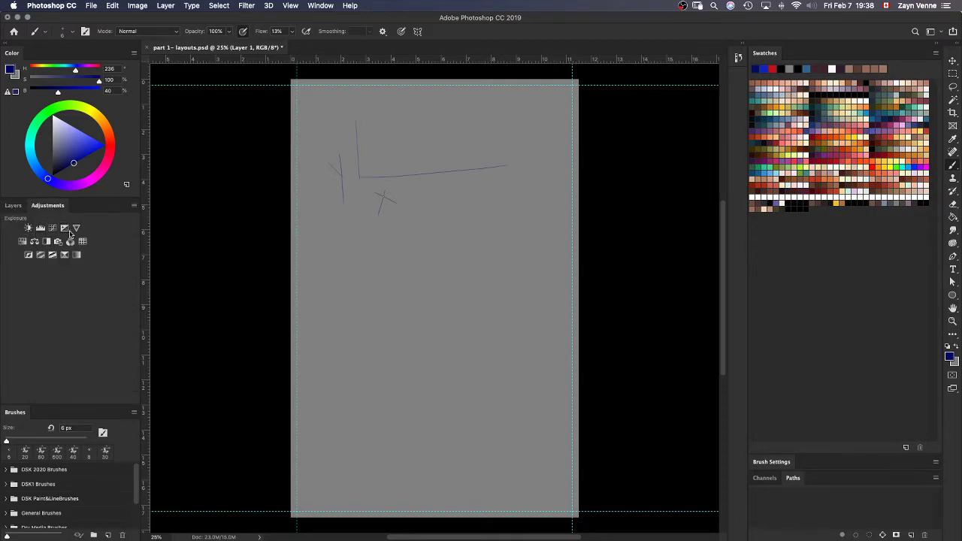
pyautogui.click(28, 228)
pyautogui.click(13, 207)
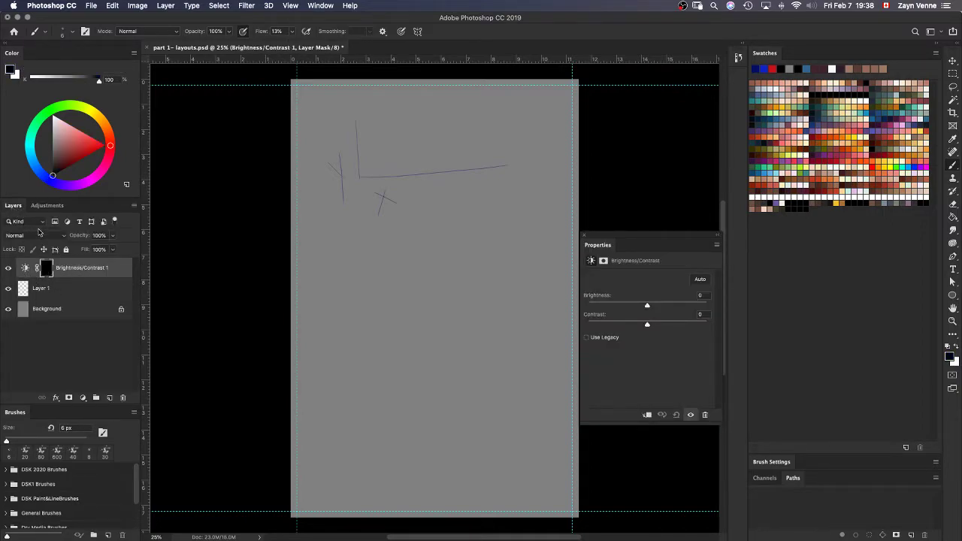
# Add a Curves layer, then delete Curves 1 and Brightness/Contrast 1 together
pyautogui.click(48, 209)
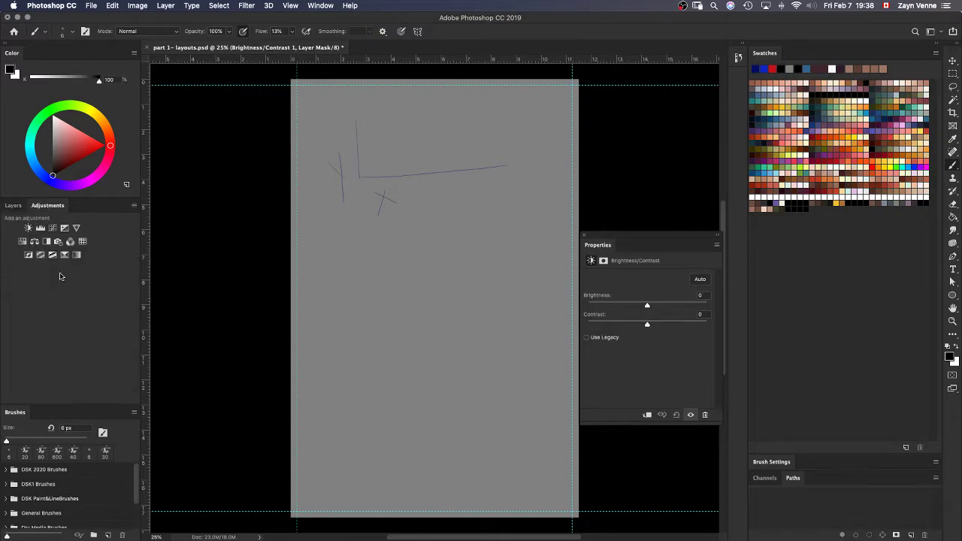
pyautogui.click(53, 228)
pyautogui.click(13, 206)
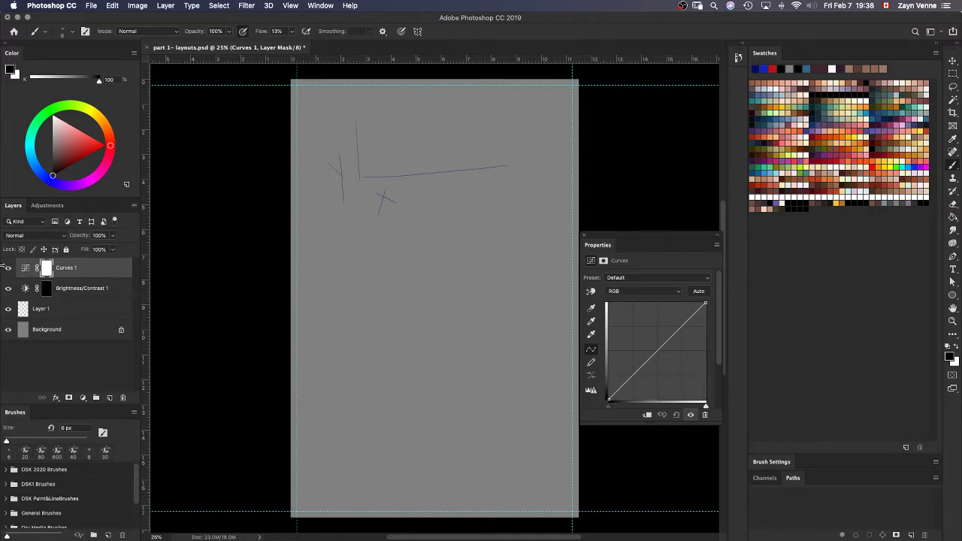
pyautogui.keyDown('shift'); pyautogui.click(114, 288); pyautogui.keyUp('shift')
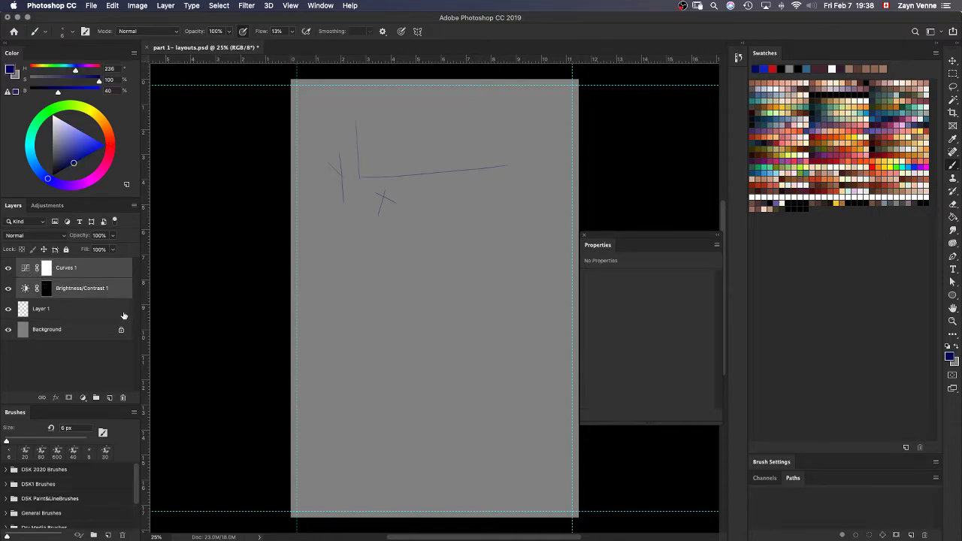
pyautogui.press('Delete')
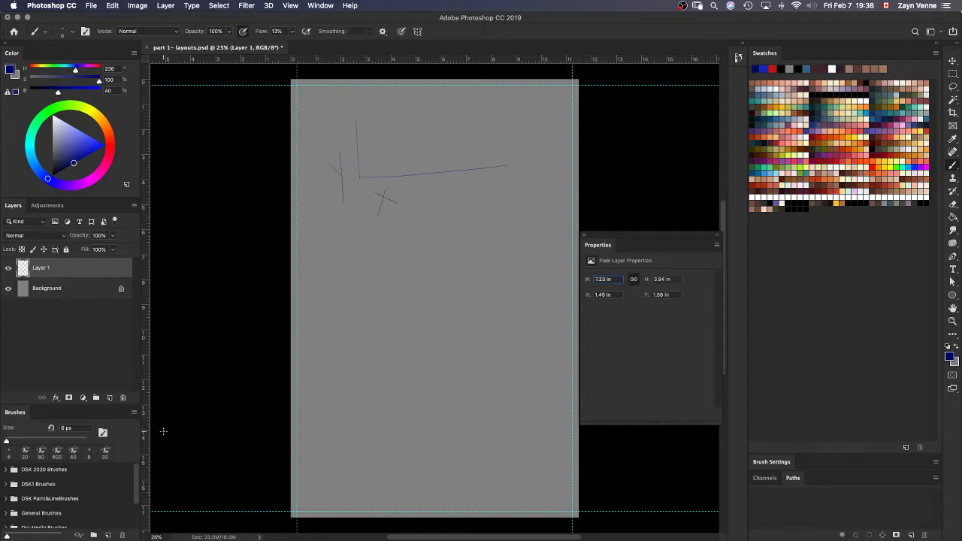
# Deselect all layers and create three new empty layers, Layer 2, Layer 3 and Layer 4
pyautogui.click(80, 293)
pyautogui.click(90, 344)
pyautogui.click(82, 271)
pyautogui.click(84, 295)
pyautogui.click(104, 329)
pyautogui.press('super+shift+n')
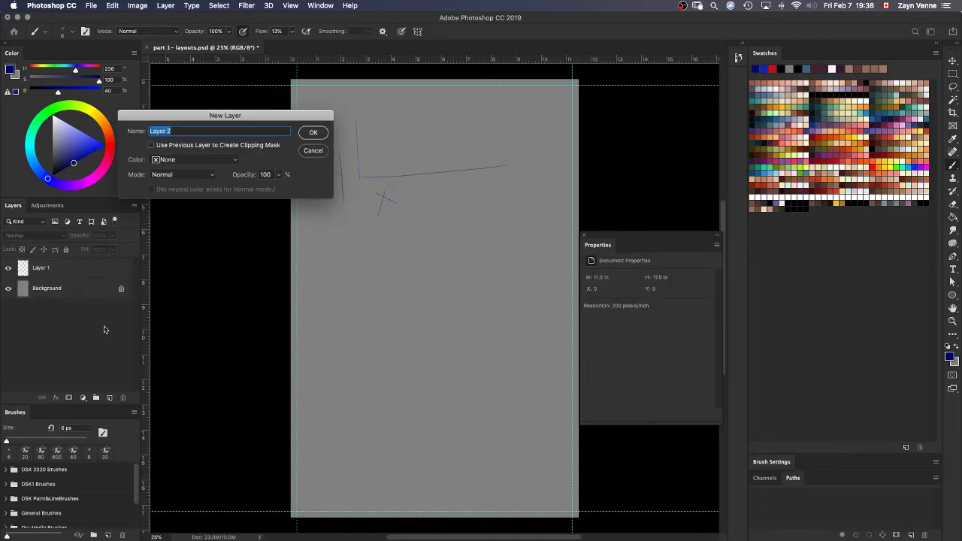
pyautogui.press('Return')
pyautogui.press('super+shift+n')
pyautogui.press('Return')
pyautogui.press('super+shift+n')
pyautogui.press('Return')
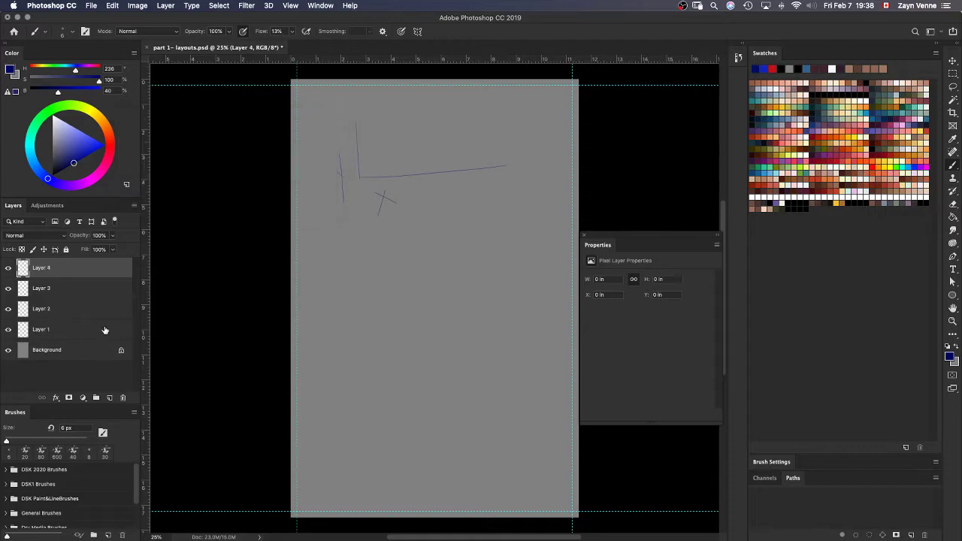
# Delete Layer 4 and the sketch Layer 1, keeping Layers 2 and 3, then deselect
pyautogui.keyDown('shift'); pyautogui.click(94, 332); pyautogui.keyUp('shift')
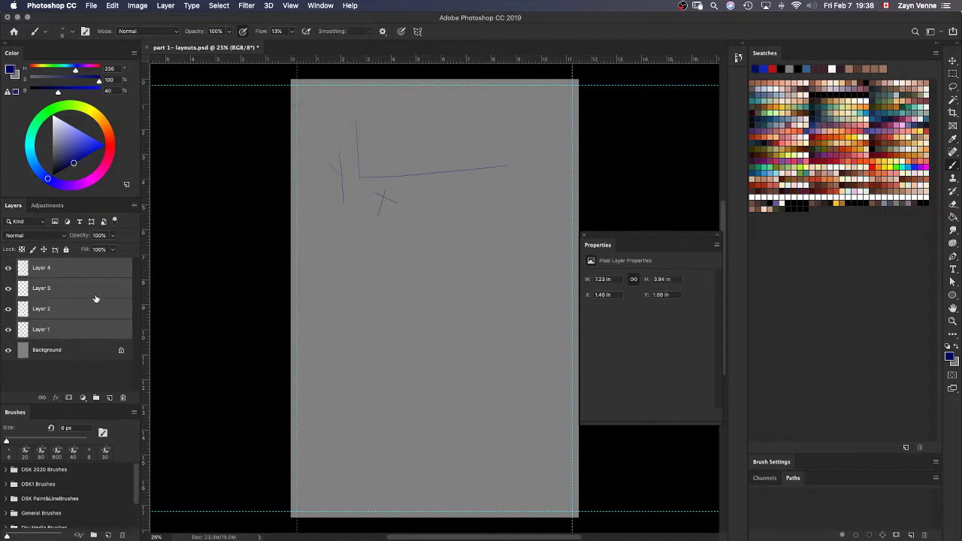
pyautogui.keyDown('super'); pyautogui.click(93, 291); pyautogui.keyUp('super')
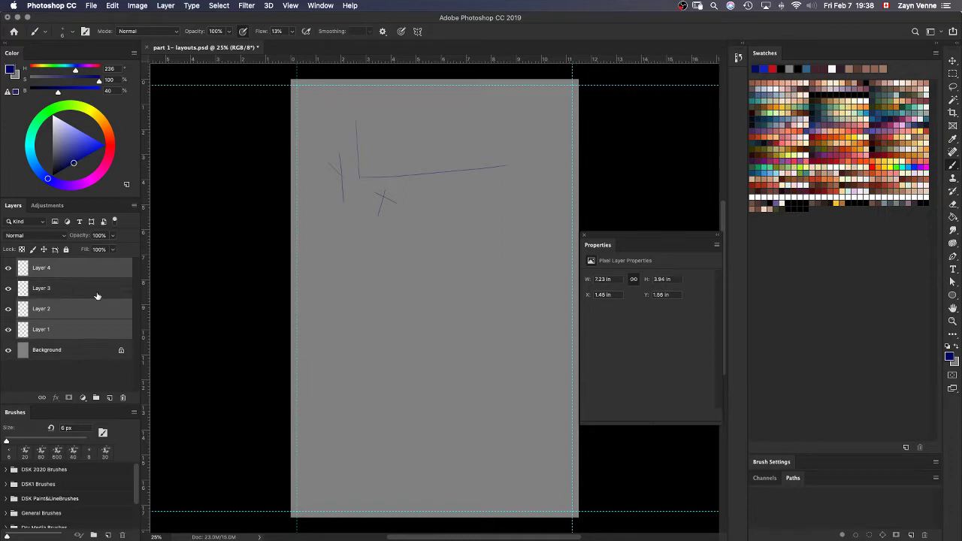
pyautogui.keyDown('super'); pyautogui.click(73, 311); pyautogui.keyUp('super')
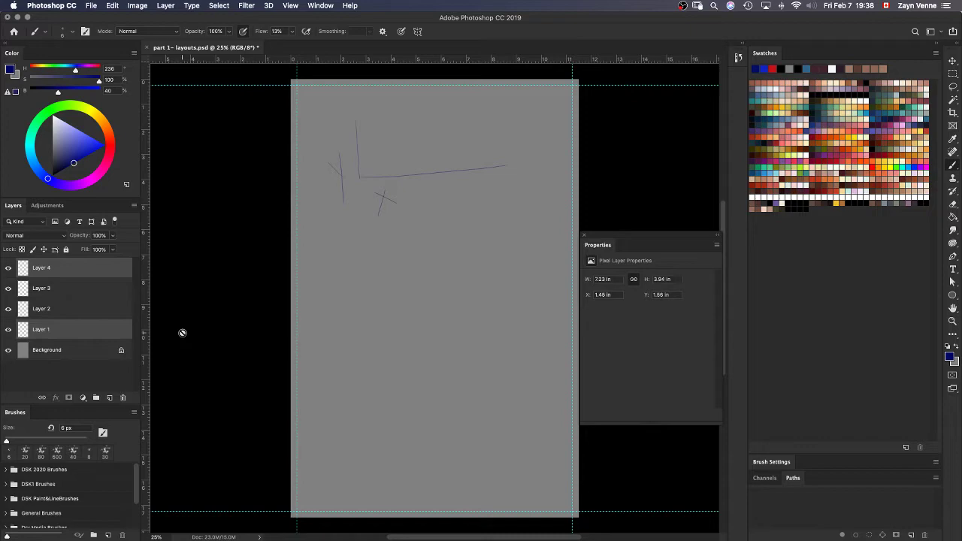
pyautogui.press('BackSpace')
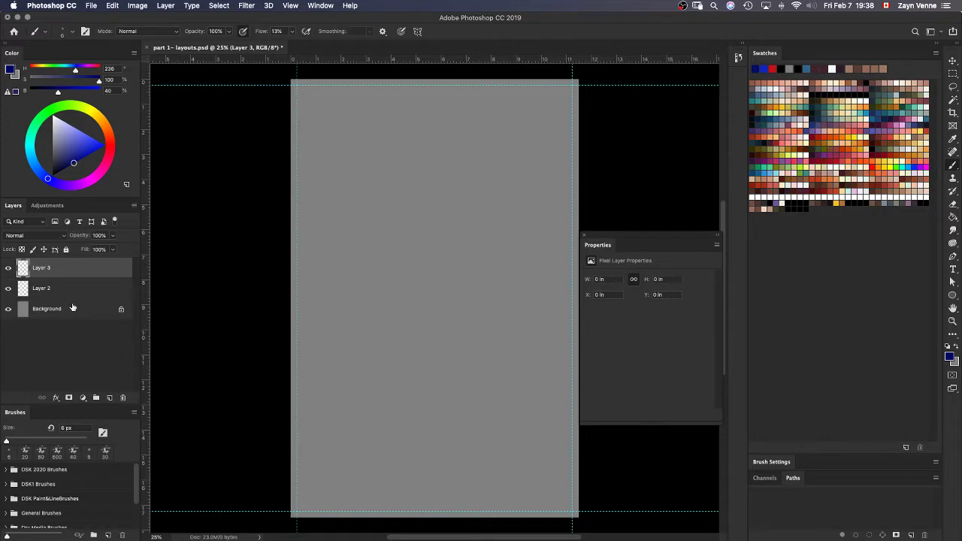
pyautogui.rightClick(58, 270)
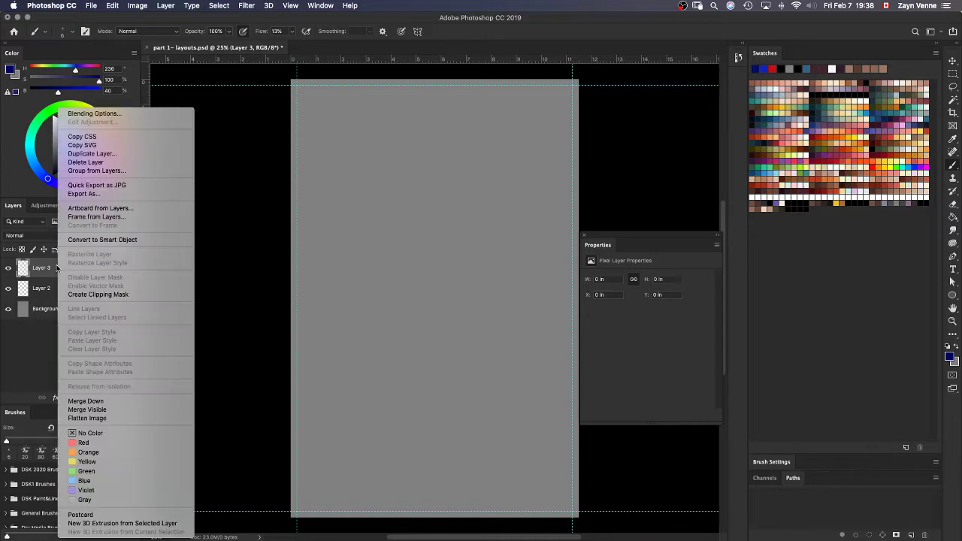
pyautogui.click(38, 376)
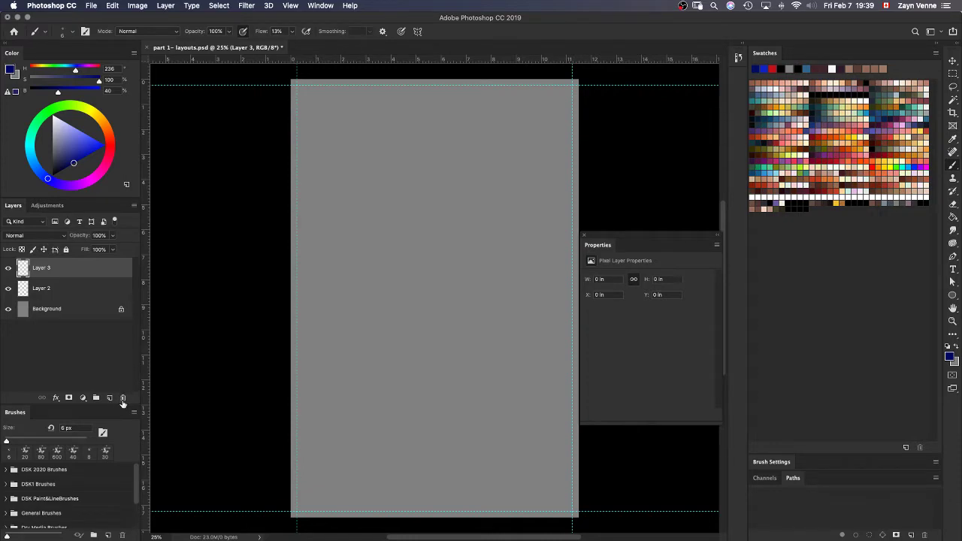
pyautogui.click(99, 360)
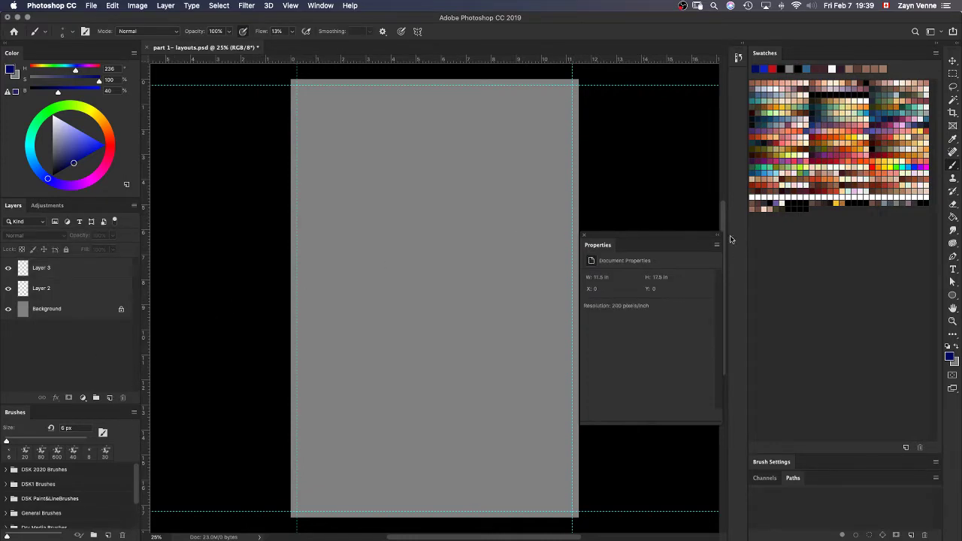
# Close Properties, expand the full Brush Settings panel, and split Paths off into the icon column
pyautogui.click(584, 238)
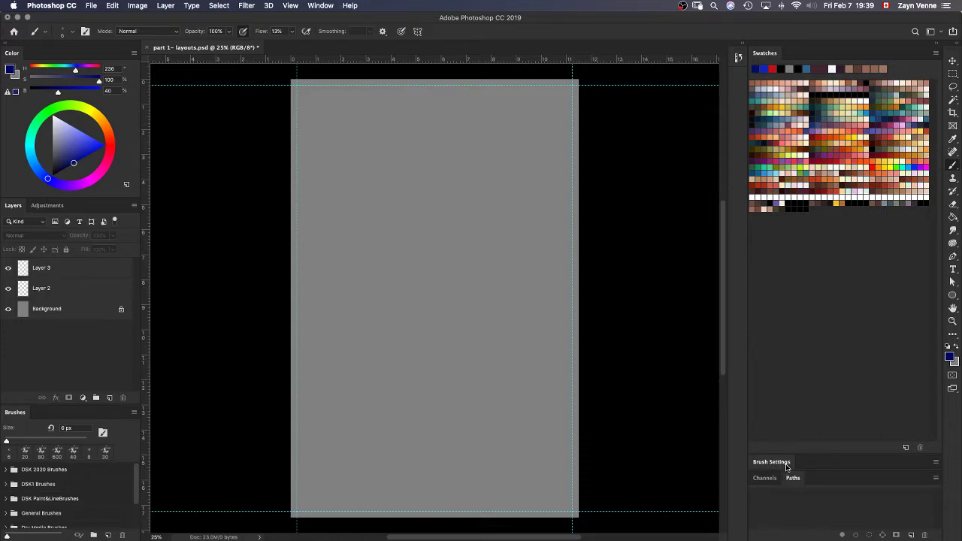
pyautogui.moveTo(786, 465); pyautogui.dragTo(788, 447)
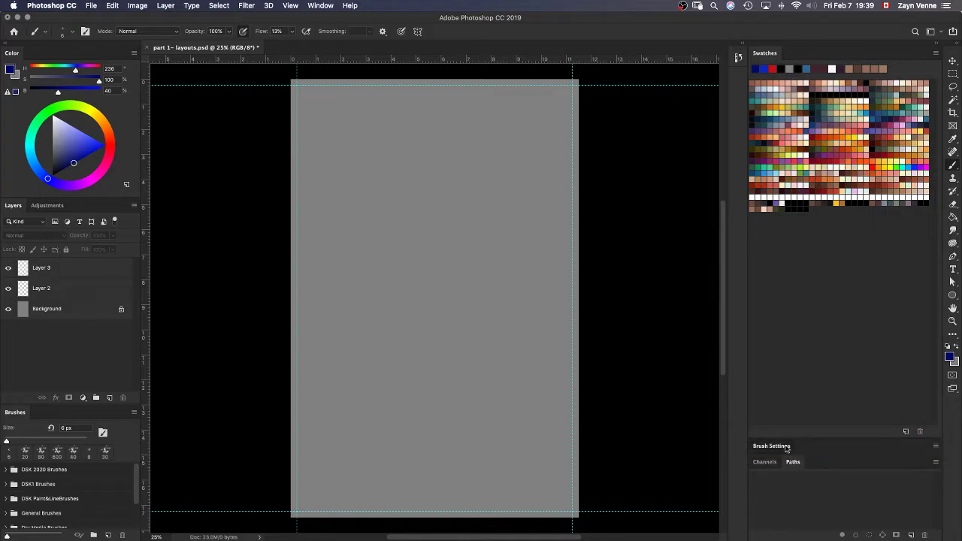
pyautogui.click(787, 448)
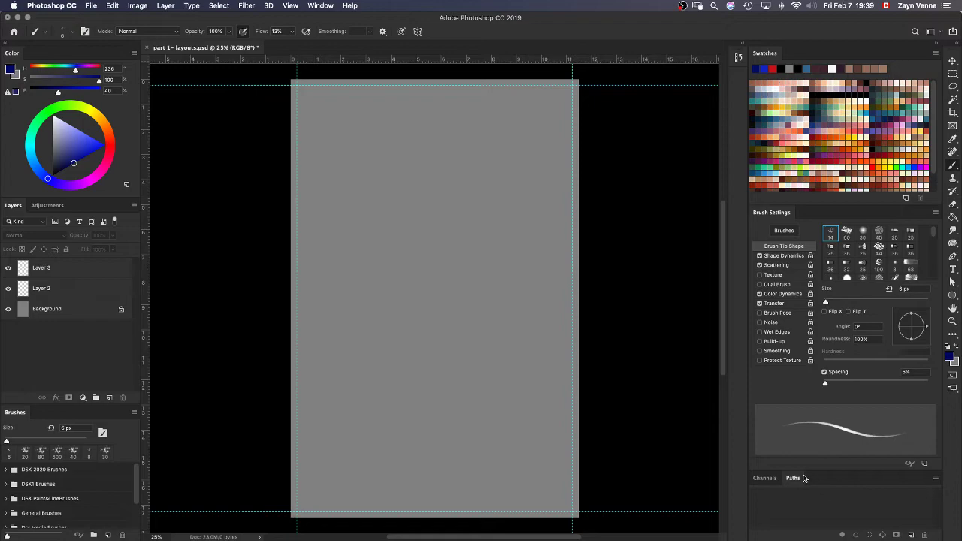
pyautogui.moveTo(804, 478); pyautogui.dragTo(742, 77)
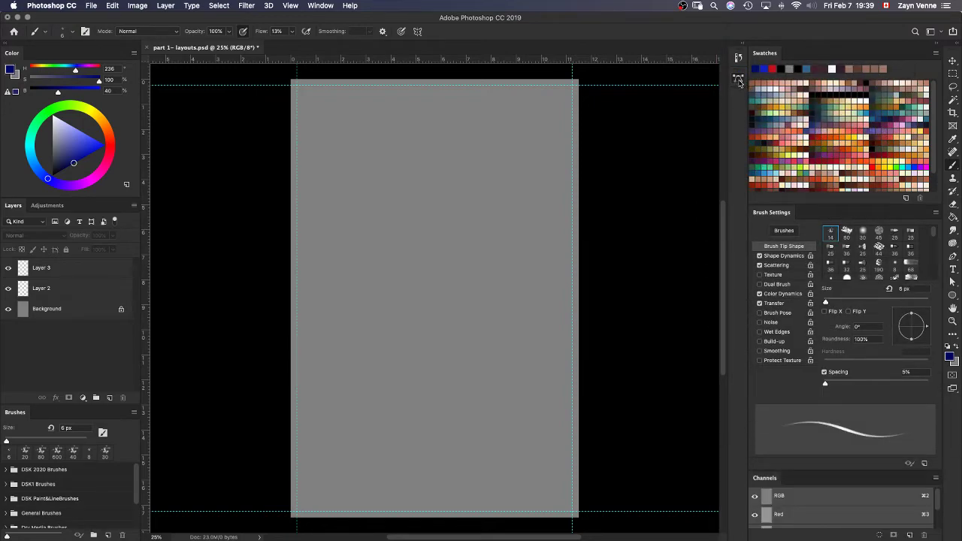
pyautogui.click(739, 80)
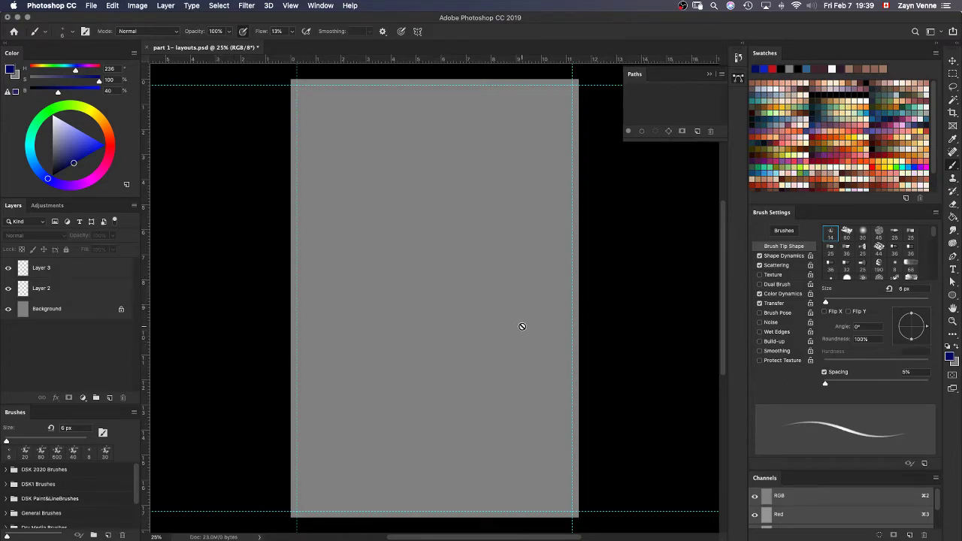
# Float the Paths panel over the page, expand it, then dock it back
pyautogui.click(738, 79)
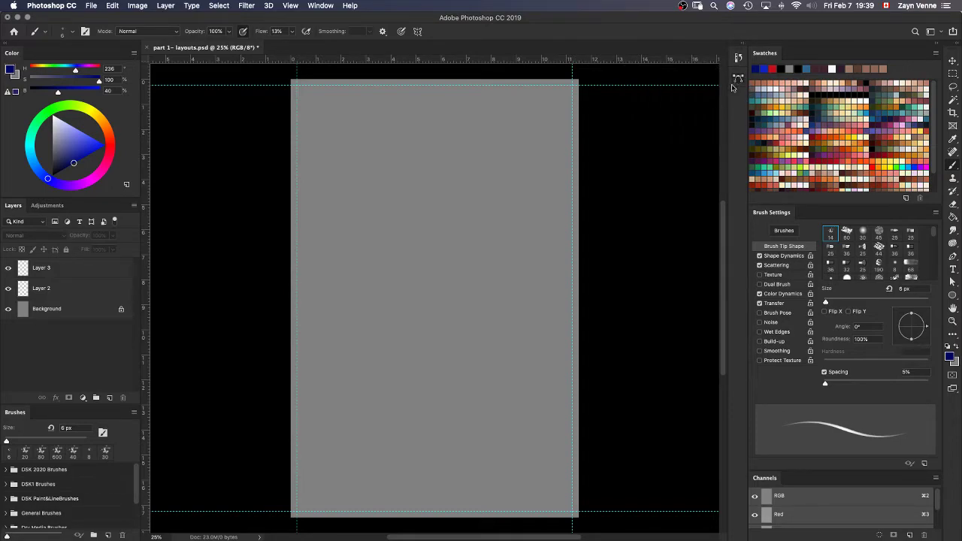
pyautogui.moveTo(738, 79); pyautogui.dragTo(646, 124)
pyautogui.doubleClick(653, 115)
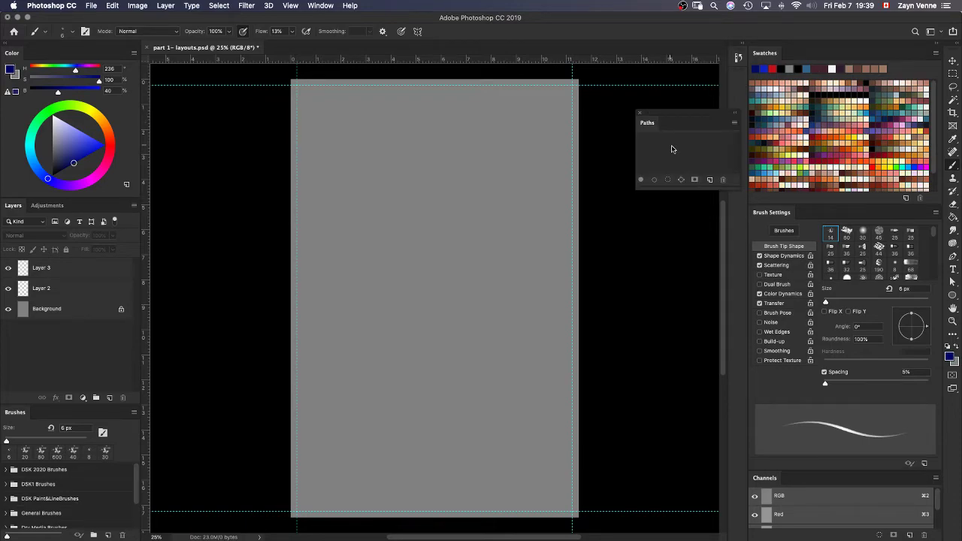
pyautogui.moveTo(705, 115); pyautogui.dragTo(741, 74)
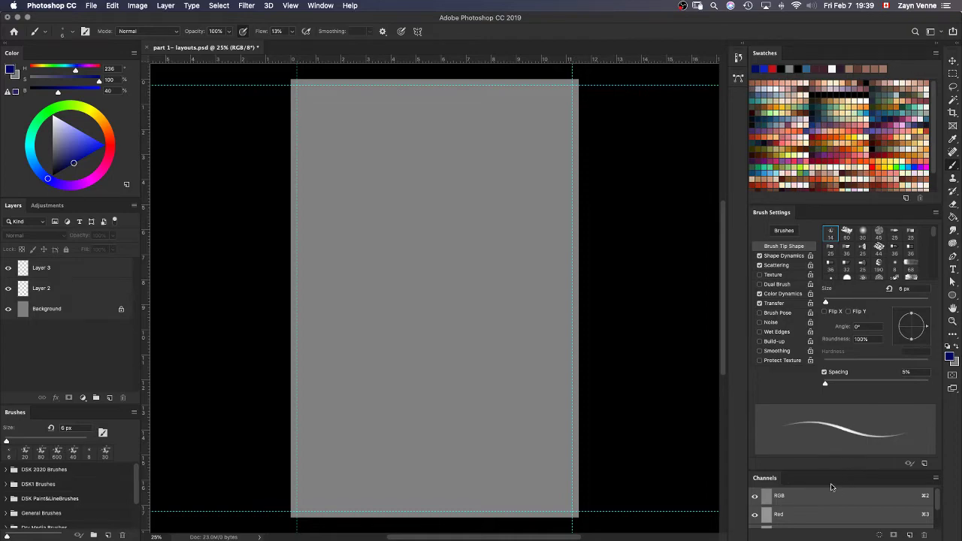
# Float History over the page as a collapsed panel and group Paths with it
pyautogui.moveTo(738, 54); pyautogui.dragTo(524, 96)
pyautogui.click(526, 95)
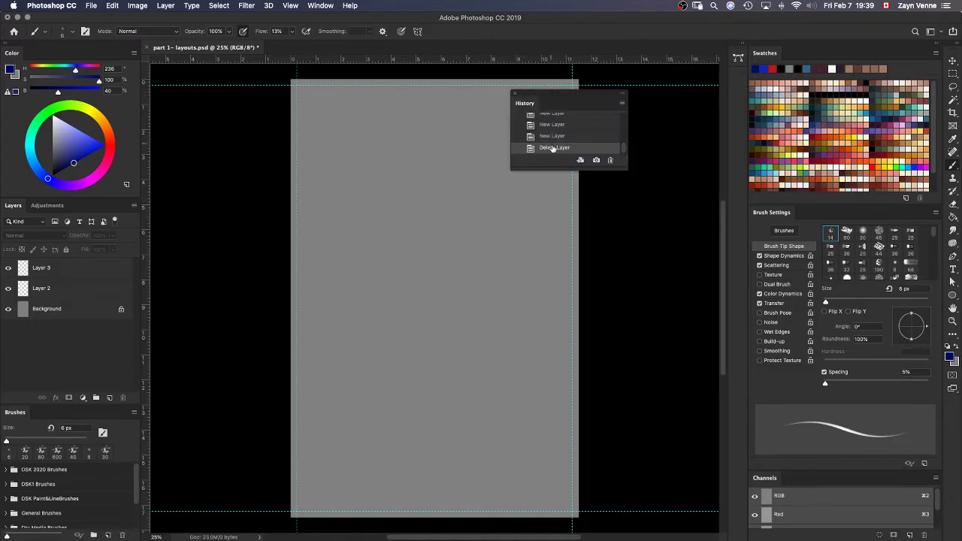
pyautogui.click(621, 95)
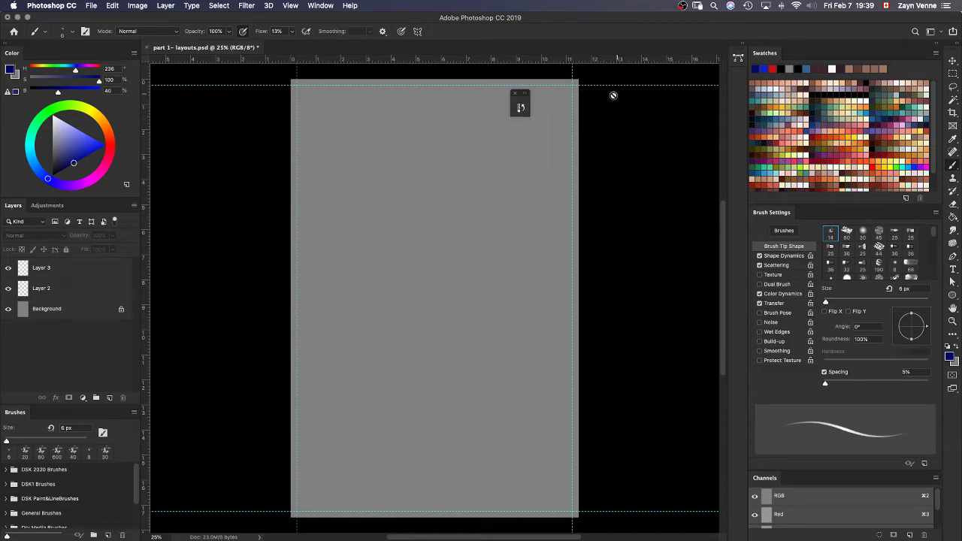
pyautogui.click(526, 97)
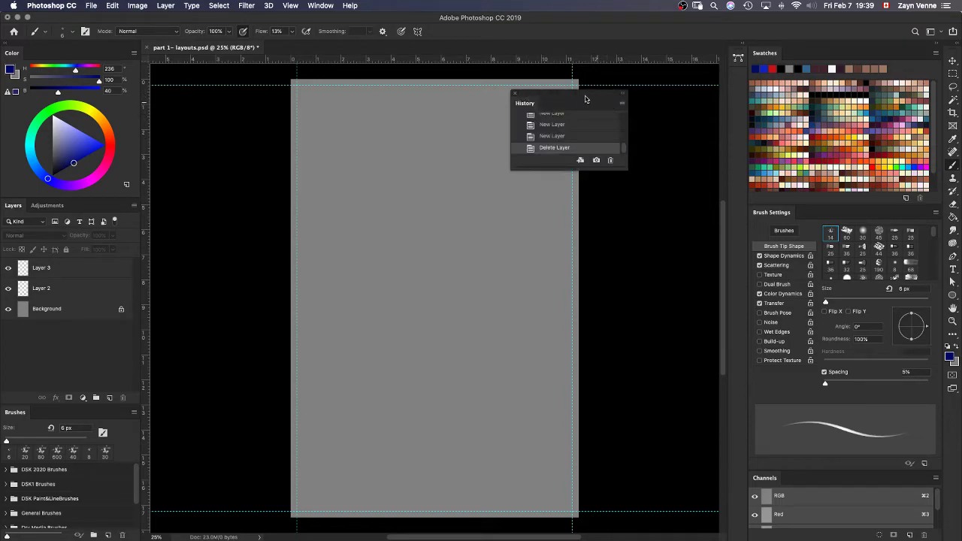
pyautogui.click(622, 96)
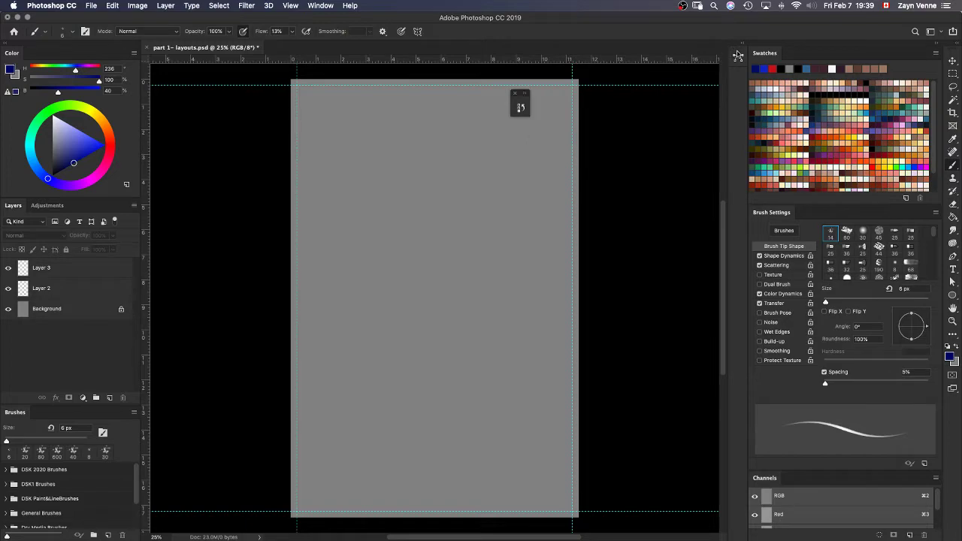
pyautogui.moveTo(738, 56); pyautogui.dragTo(521, 107)
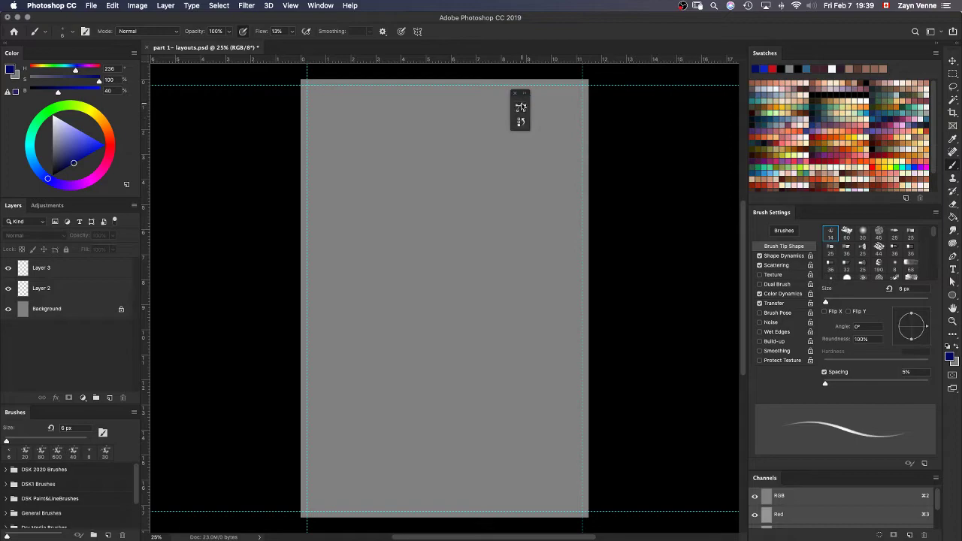
# Move the Paths/History group left of the page and make it taller
pyautogui.click(523, 95)
pyautogui.moveTo(533, 93); pyautogui.dragTo(204, 98)
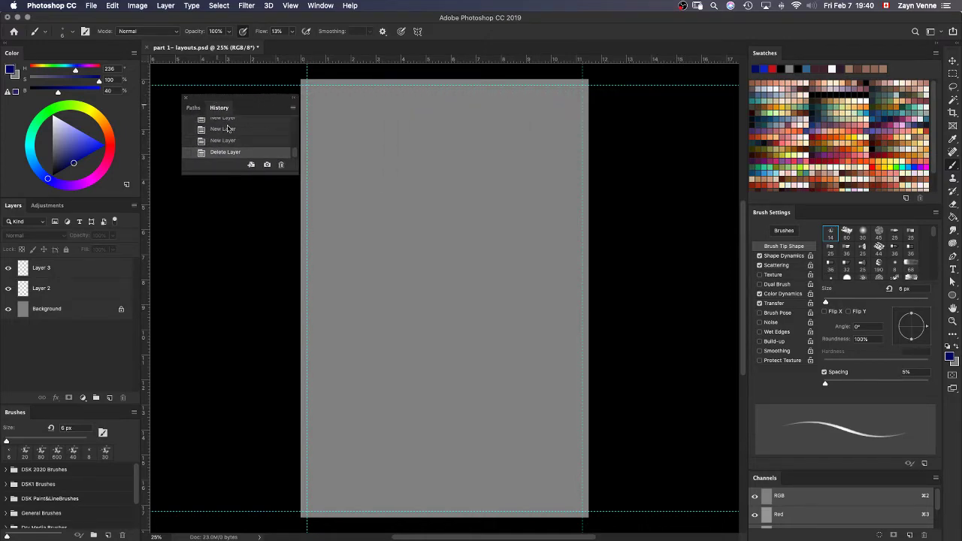
pyautogui.moveTo(242, 176); pyautogui.dragTo(242, 398)
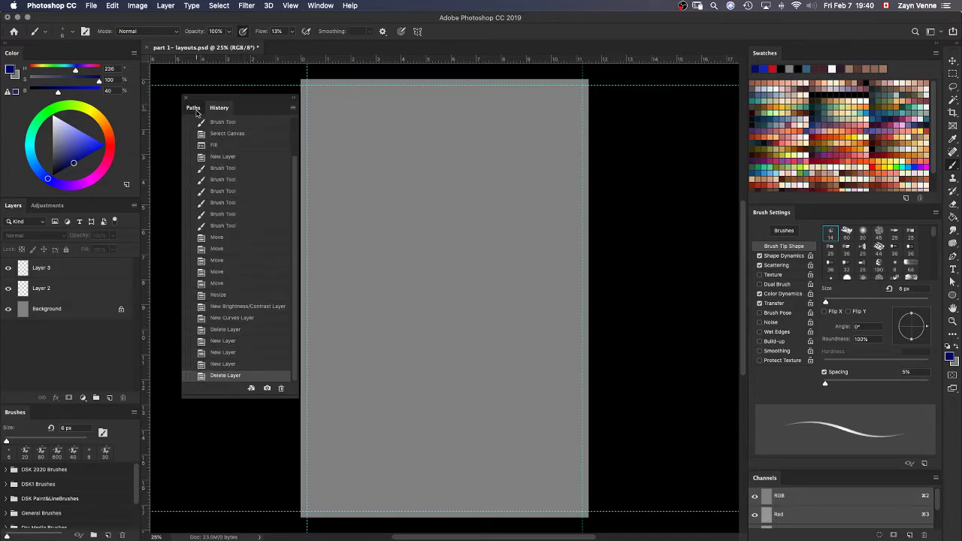
pyautogui.click(193, 108)
pyautogui.click(218, 108)
pyautogui.click(194, 108)
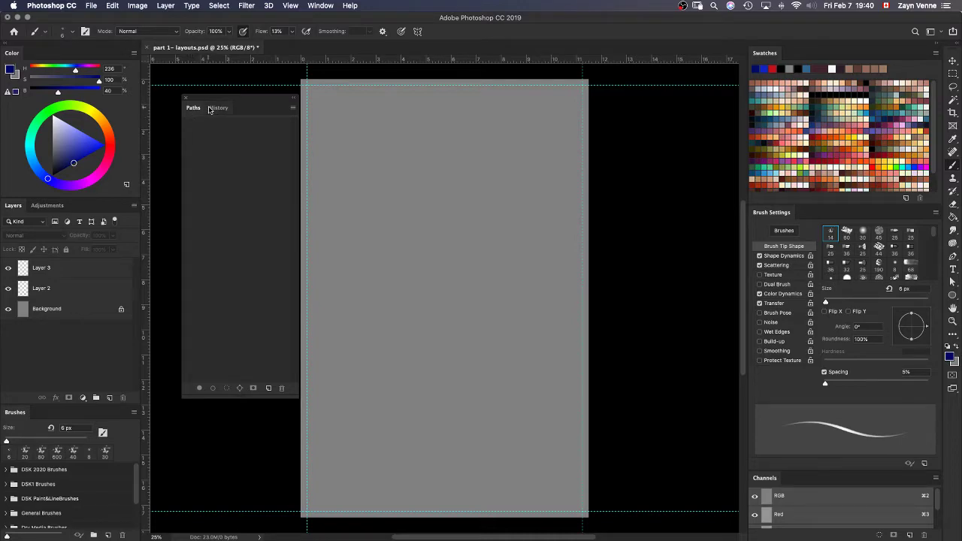
pyautogui.click(218, 108)
# Separate History from Paths and dock History as an icon in the right panel column
pyautogui.click(194, 108)
pyautogui.moveTo(218, 108); pyautogui.dragTo(226, 399)
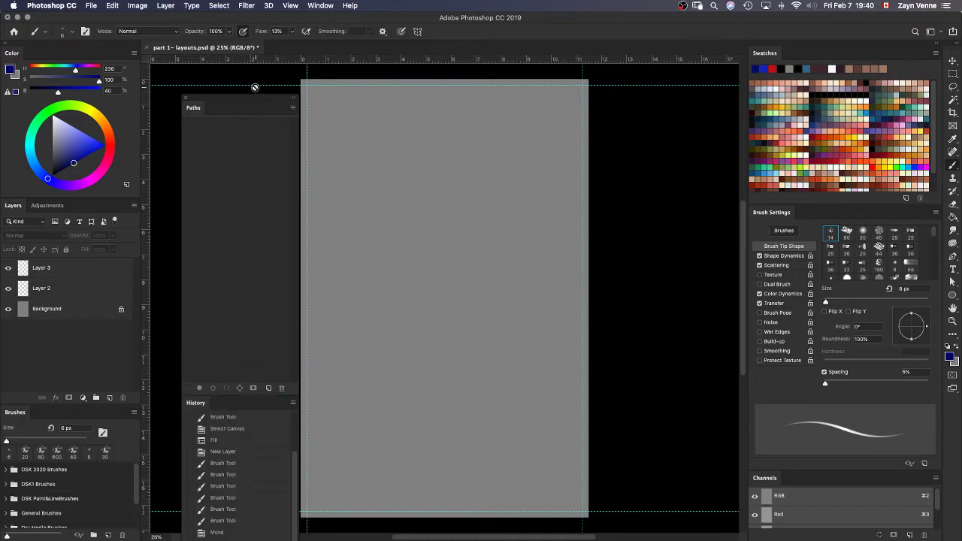
pyautogui.moveTo(259, 100); pyautogui.dragTo(279, 25)
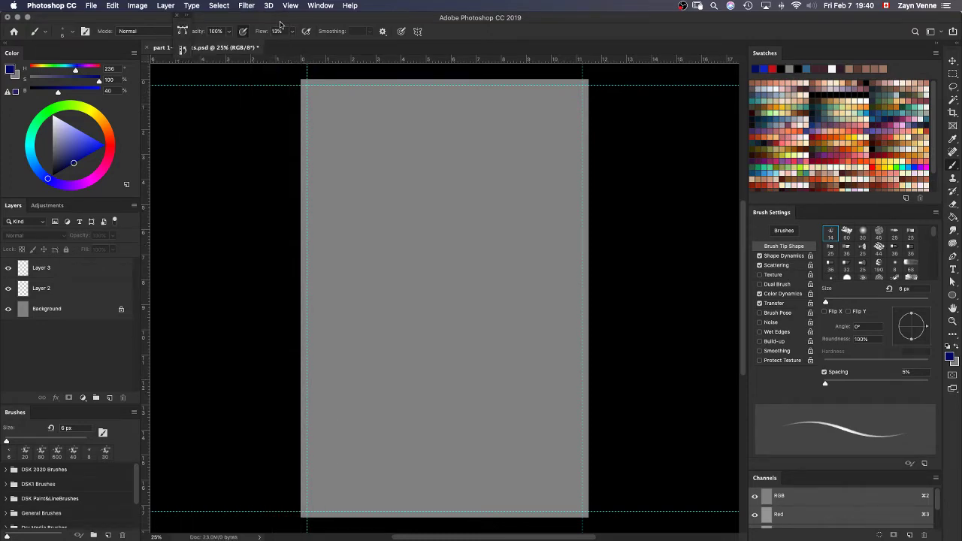
pyautogui.click(182, 48)
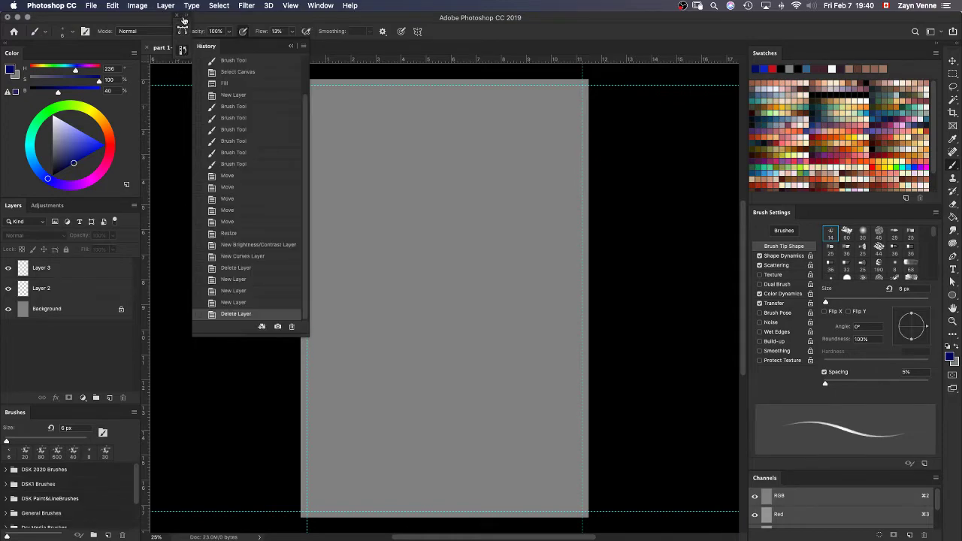
pyautogui.moveTo(181, 17); pyautogui.dragTo(741, 118)
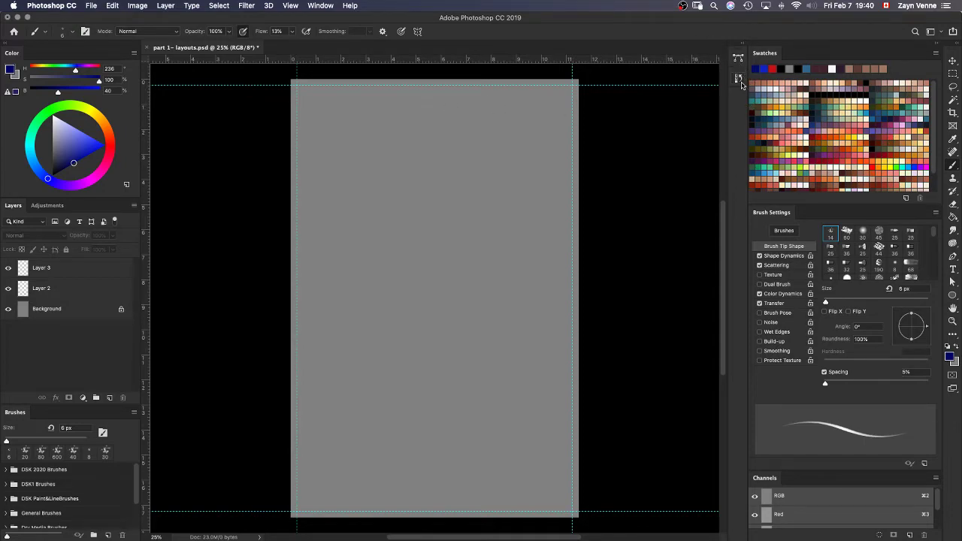
# Pull History out of the dock as an expanded floating panel over the canvas
pyautogui.moveTo(739, 76); pyautogui.dragTo(237, 145)
pyautogui.click(235, 144)
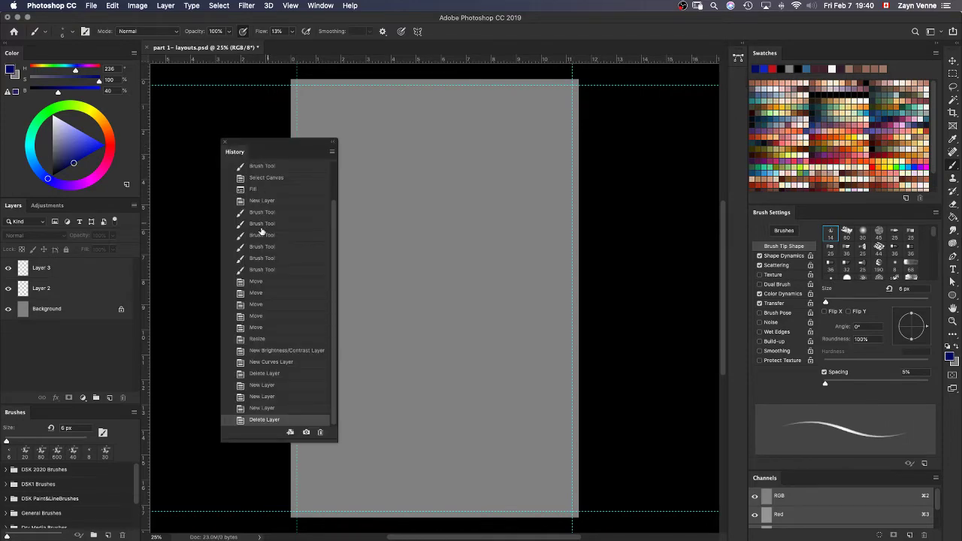
pyautogui.moveTo(330, 304); pyautogui.dragTo(333, 167)
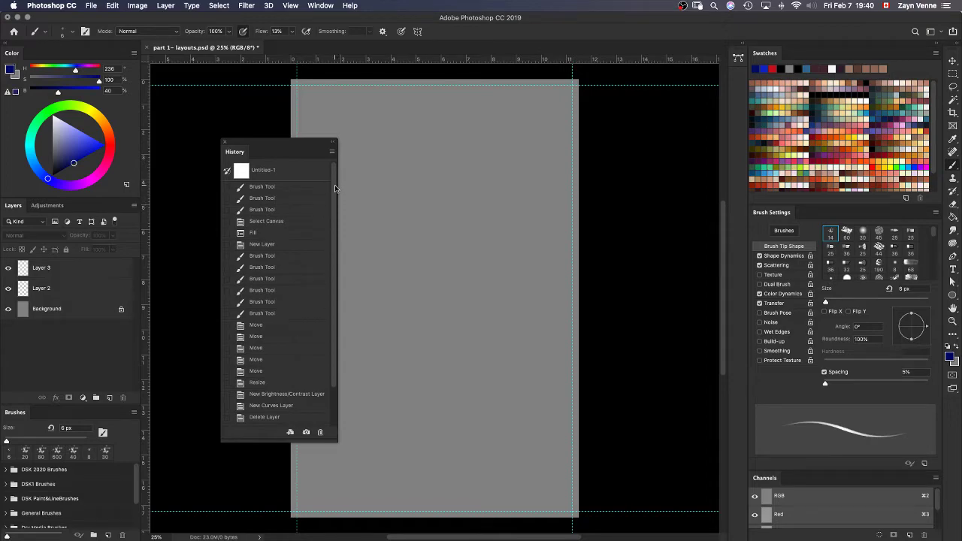
pyautogui.moveTo(334, 188); pyautogui.dragTo(334, 254)
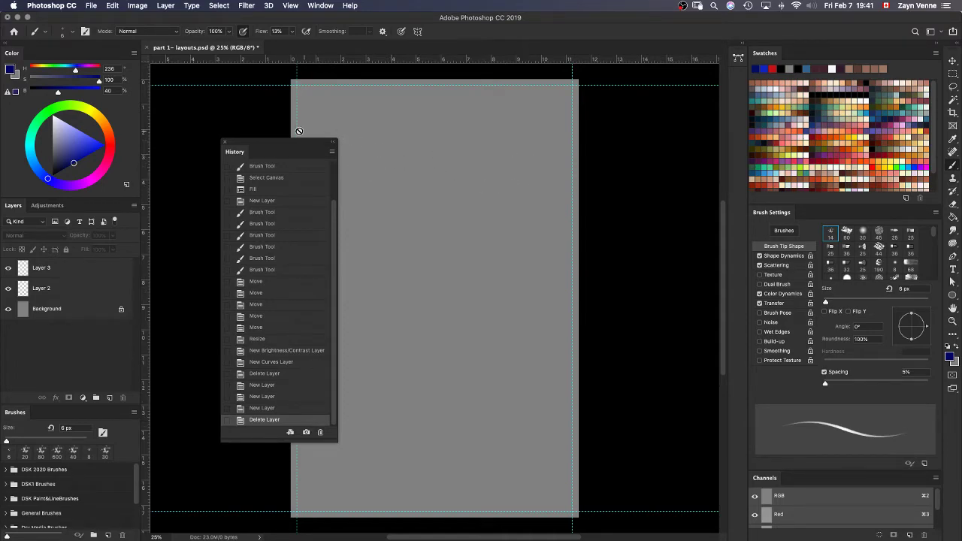
# Reposition the floating History panel and check its options menu without choosing anything
pyautogui.moveTo(300, 142); pyautogui.dragTo(264, 118)
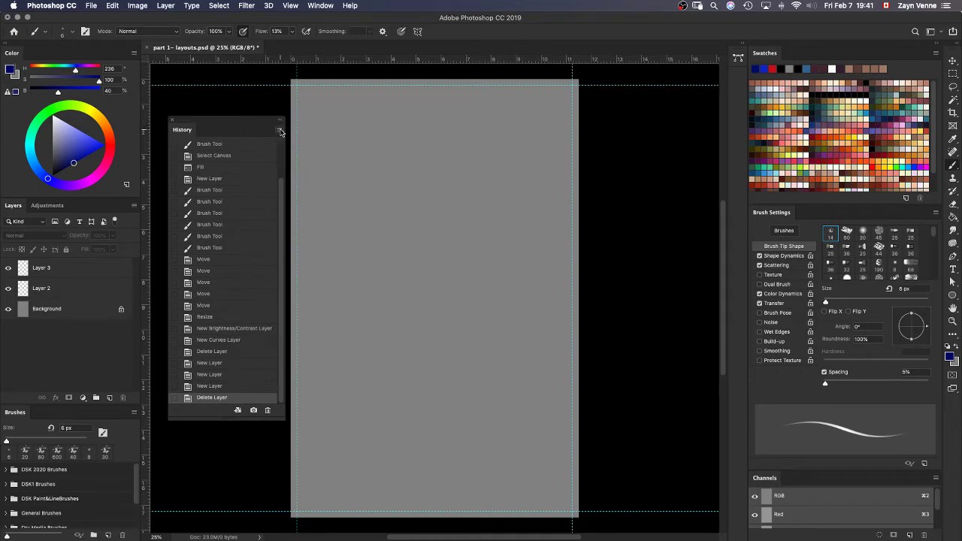
pyautogui.click(280, 130)
pyautogui.click(280, 132)
pyautogui.click(280, 133)
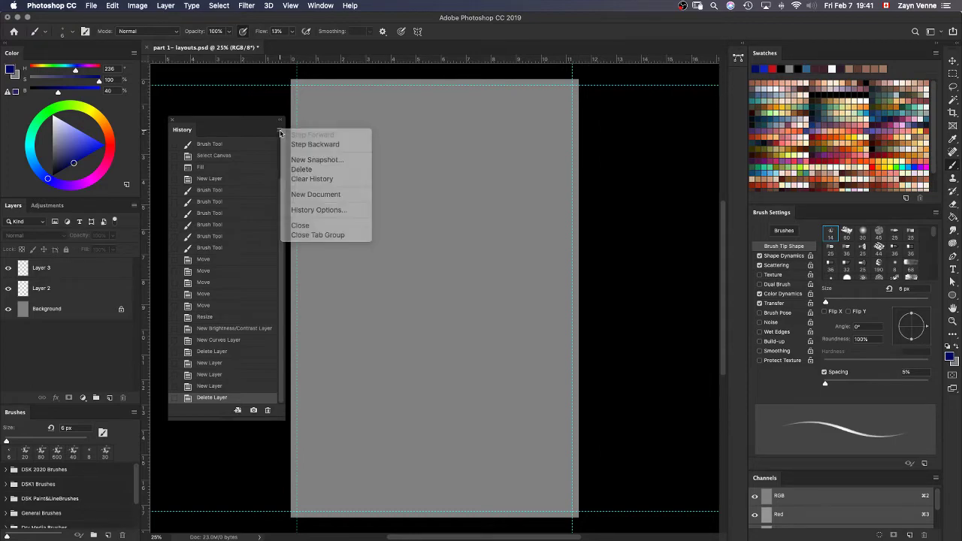
pyautogui.click(244, 122)
pyautogui.moveTo(247, 123); pyautogui.dragTo(280, 135)
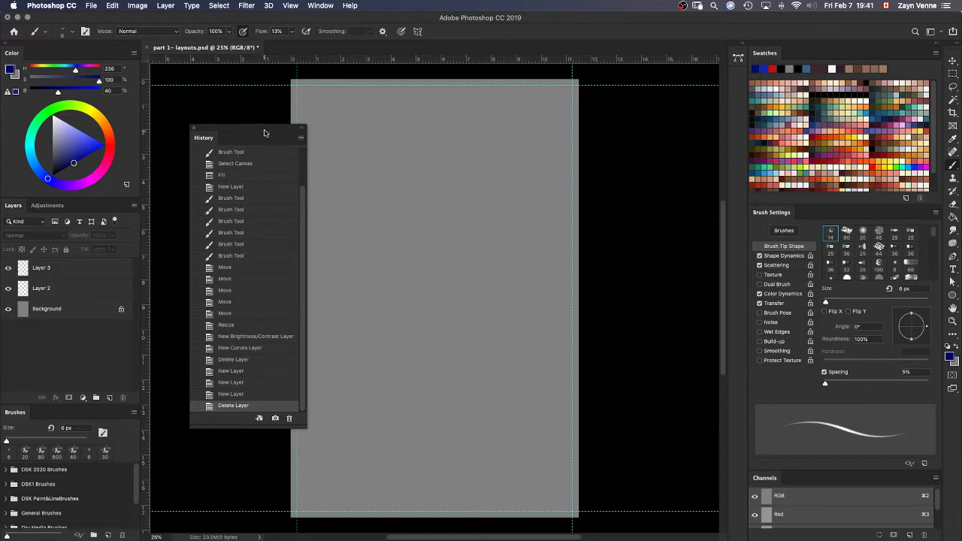
pyautogui.moveTo(266, 131); pyautogui.dragTo(248, 115)
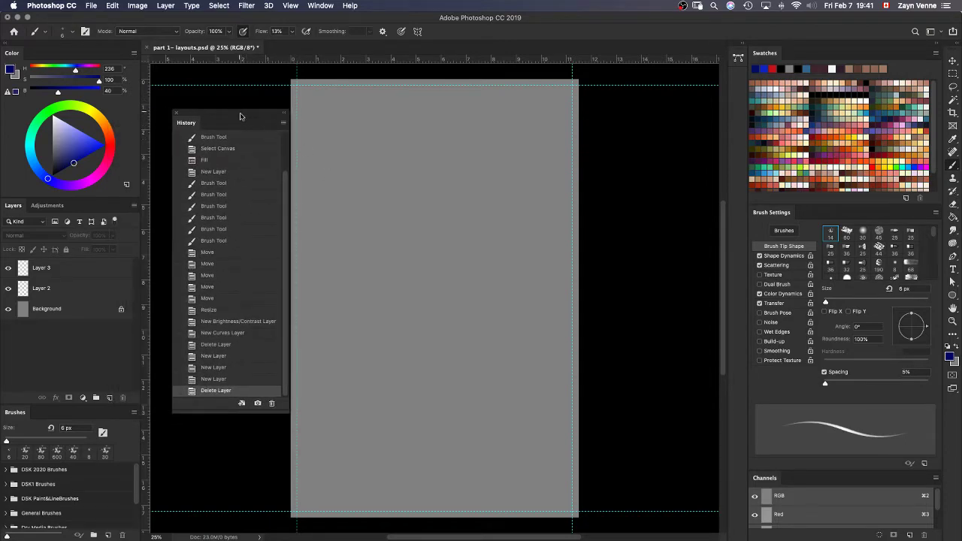
# Move the floating History panel higher and collapse it to an icon
pyautogui.click(283, 112)
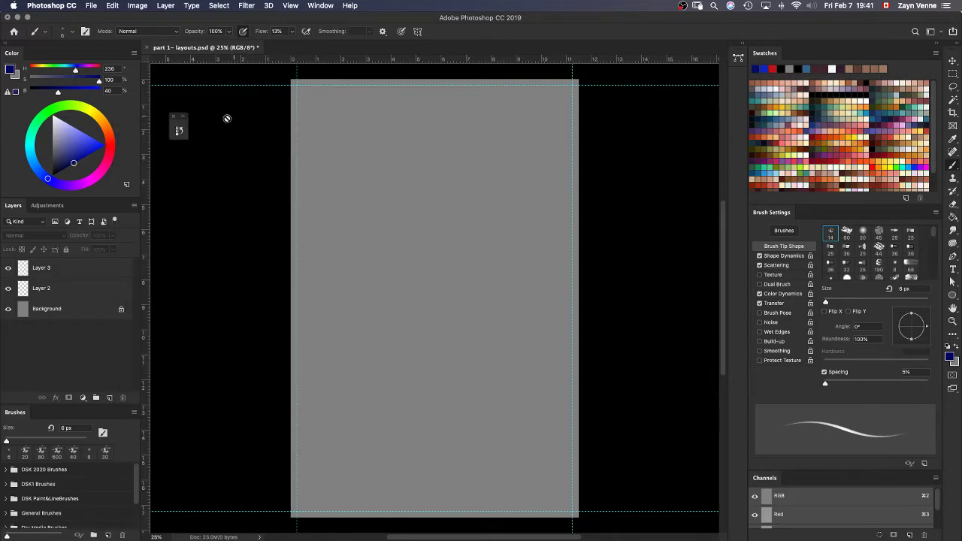
pyautogui.click(180, 116)
pyautogui.moveTo(188, 118); pyautogui.dragTo(177, 71)
pyautogui.click(266, 70)
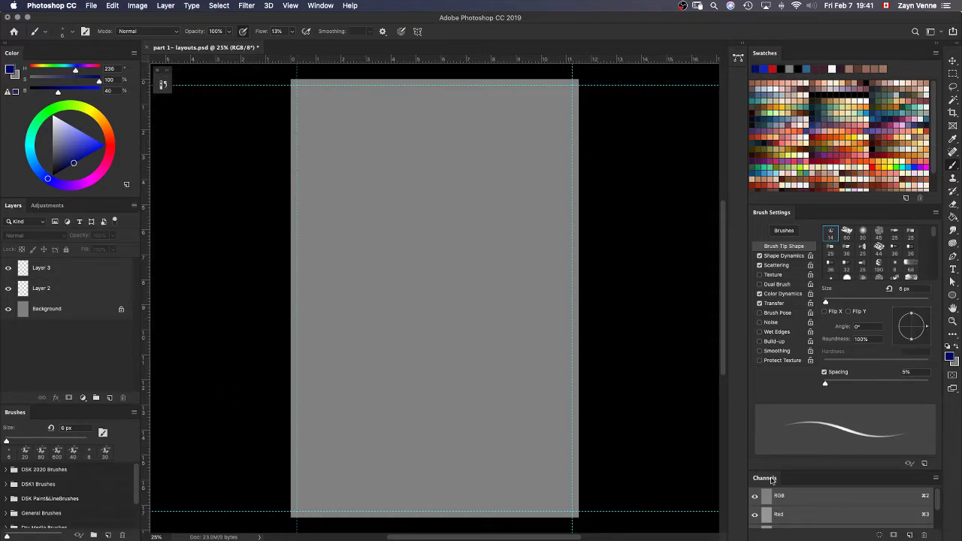
# Group Channels with Brush Settings, select Layer 2, and set black as foreground colour
pyautogui.moveTo(770, 479)
pyautogui.mouseDown()
pyautogui.moveTo(794, 294)
pyautogui.moveTo(785, 215)
pyautogui.moveTo(803, 211)
pyautogui.moveTo(807, 223)
pyautogui.mouseUp()
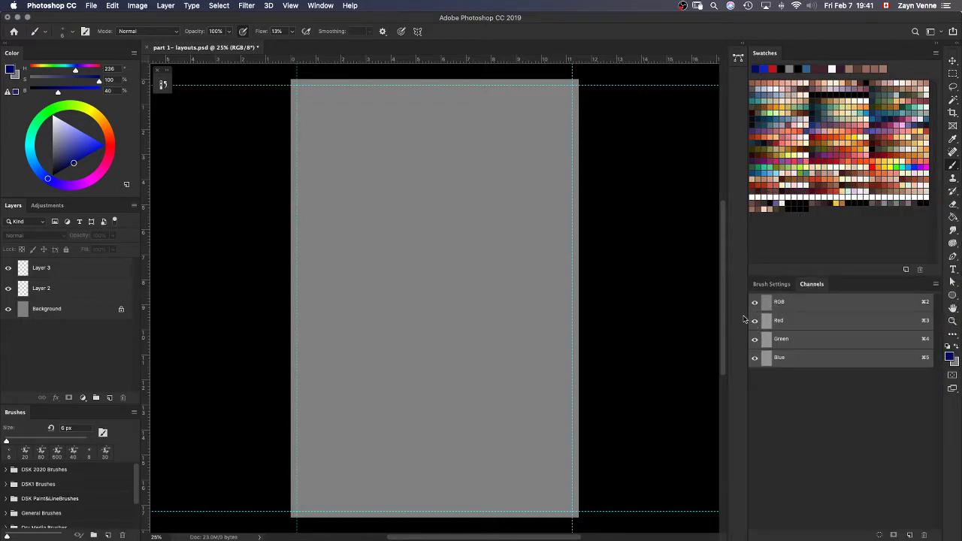
pyautogui.click(50, 294)
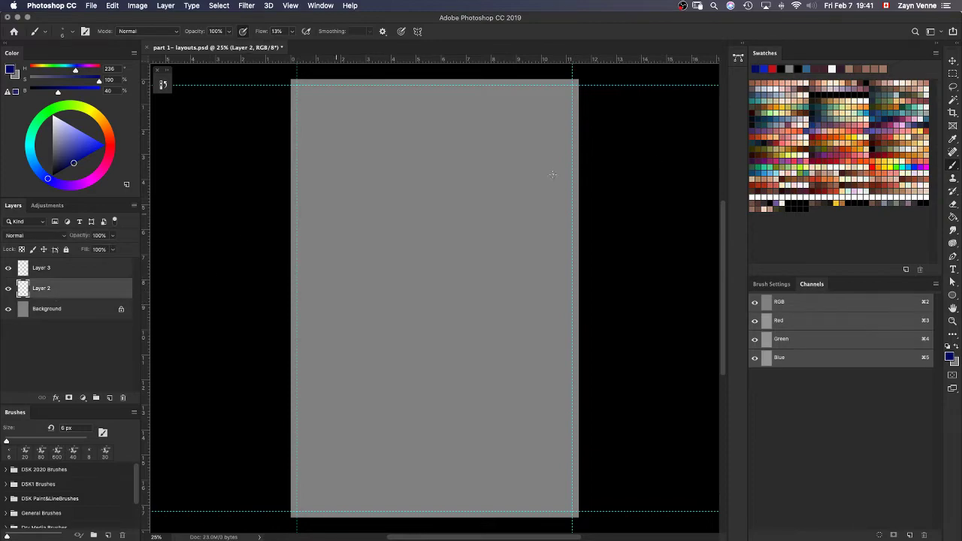
pyautogui.click(833, 88)
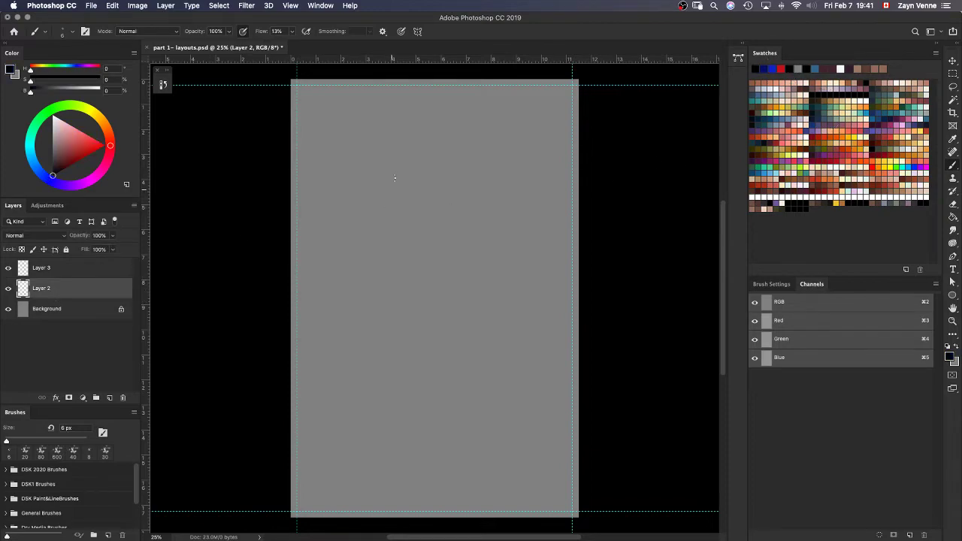
# Draw looping scribbles on the page and switch through salmon pink and light beige swatches
pyautogui.moveTo(395, 178)
pyautogui.mouseDown()
pyautogui.moveTo(414, 222)
pyautogui.moveTo(378, 271)
pyautogui.moveTo(405, 292)
pyautogui.moveTo(472, 296)
pyautogui.mouseUp()
pyautogui.click(785, 143)
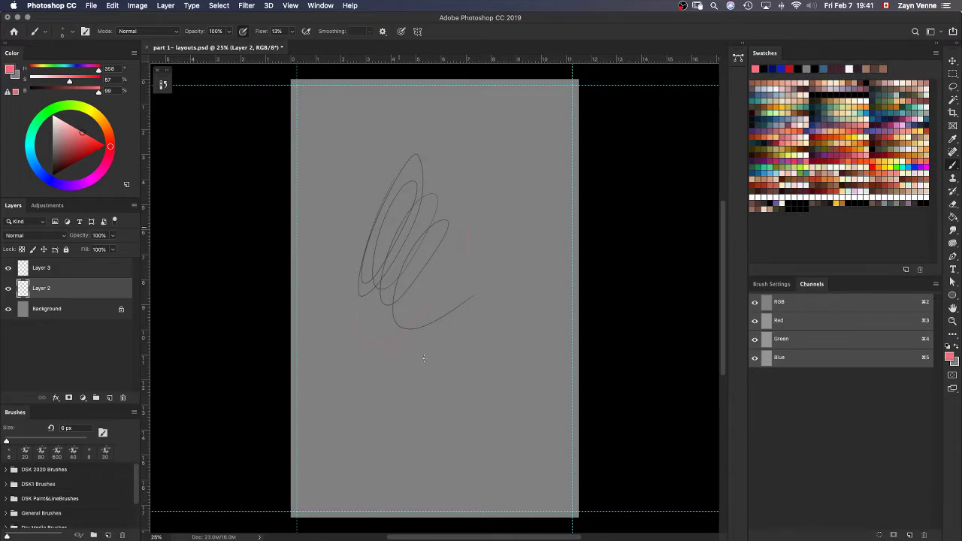
pyautogui.click(849, 105)
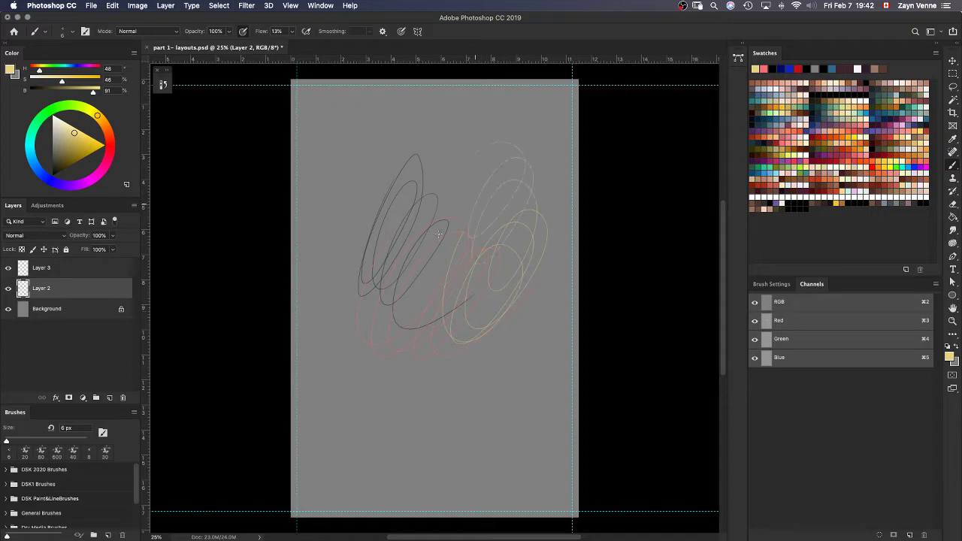
# Toggle Red, Green and Blue channel visibility to inspect each, then show all channels
pyautogui.click(754, 321)
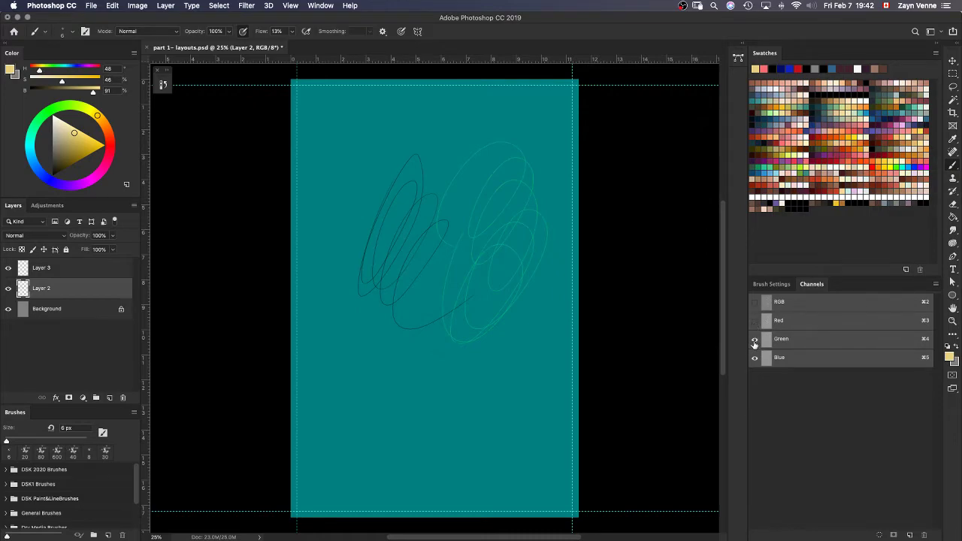
pyautogui.click(755, 339)
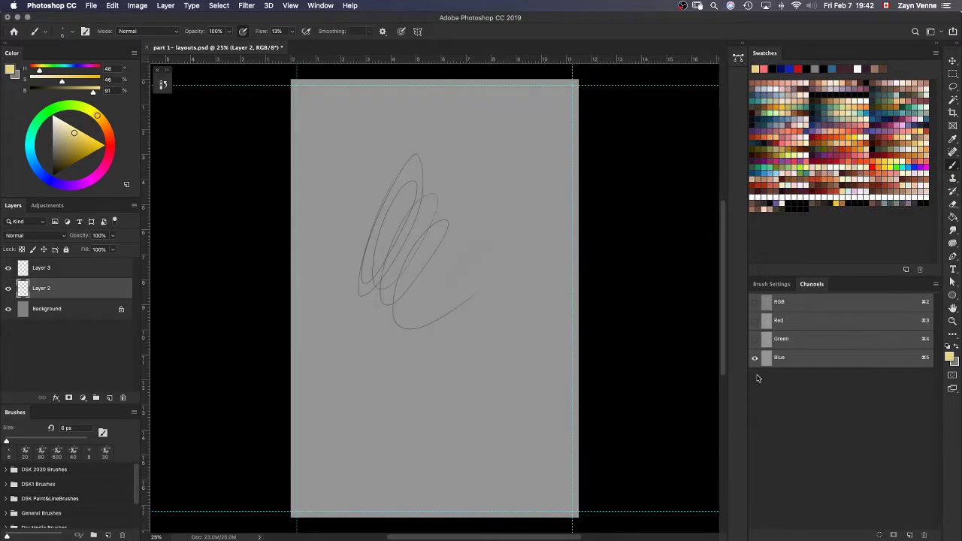
pyautogui.click(755, 320)
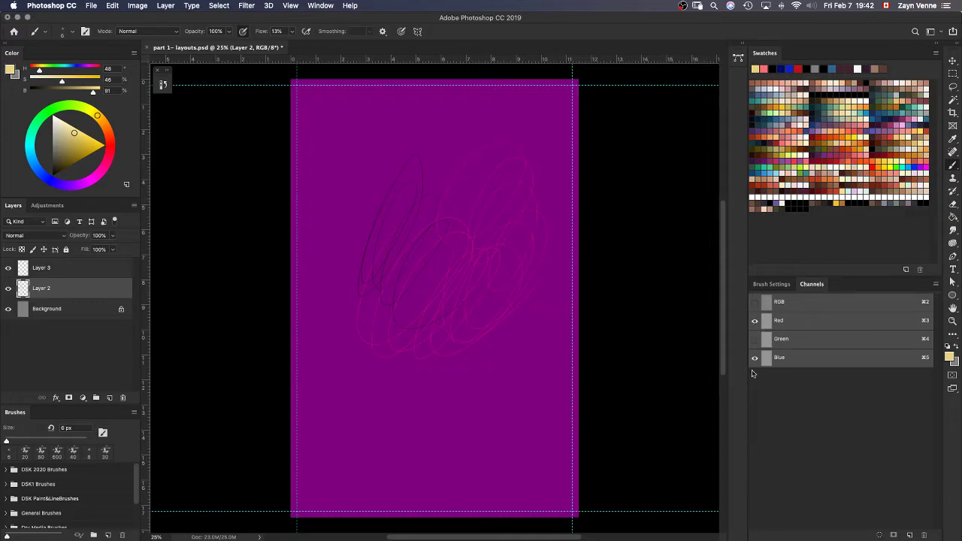
pyautogui.click(755, 358)
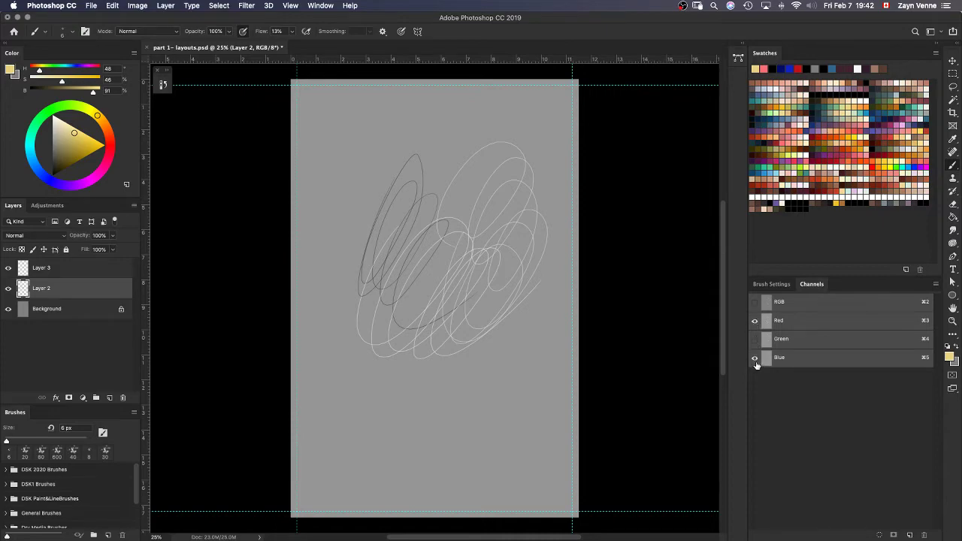
pyautogui.click(755, 357)
pyautogui.click(754, 321)
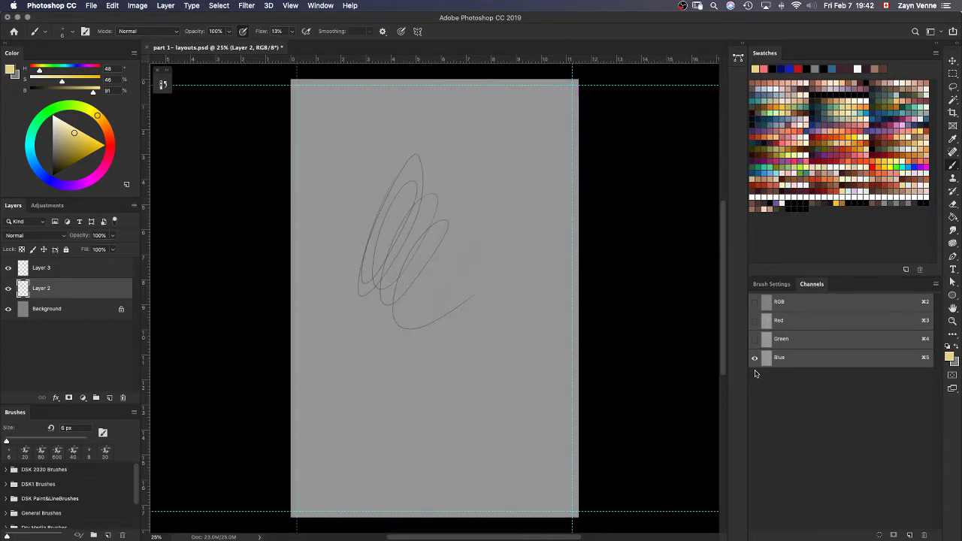
pyautogui.click(754, 339)
pyautogui.click(754, 305)
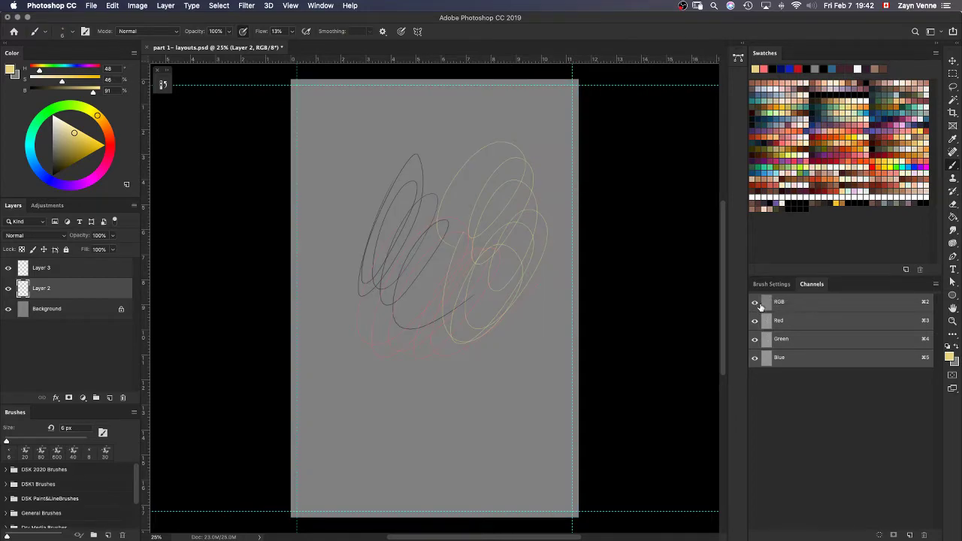
# Bring Brush Settings to the front of the stack and undo the scribbled strokes
pyautogui.click(773, 286)
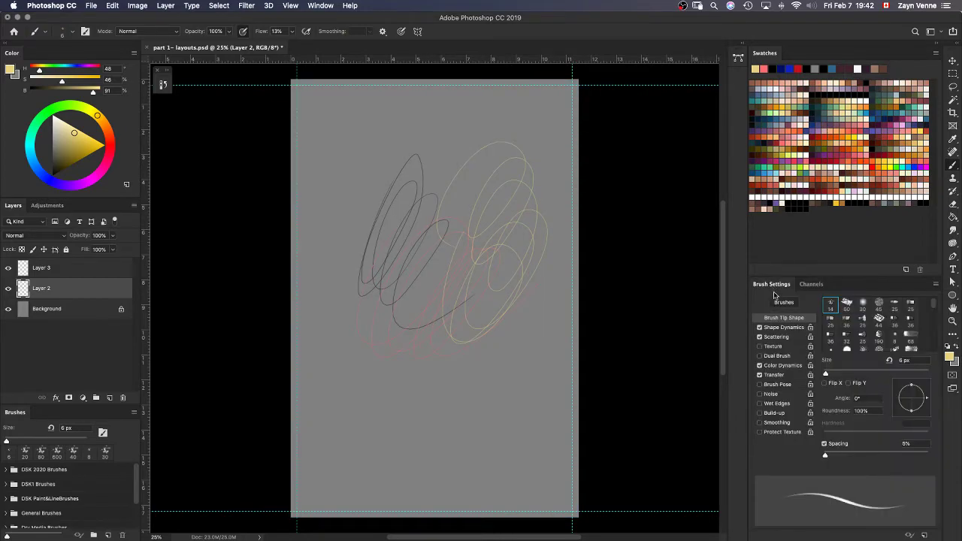
pyautogui.click(811, 285)
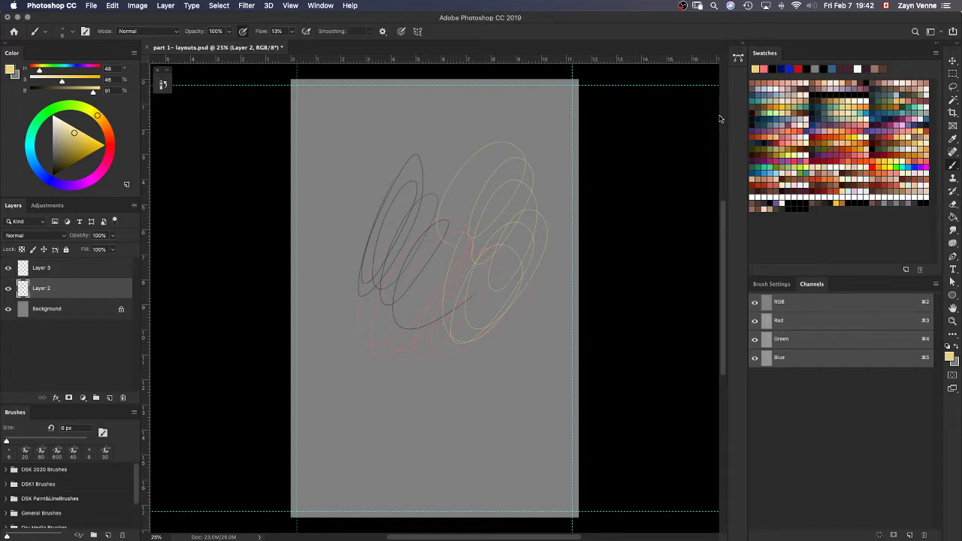
pyautogui.click(773, 288)
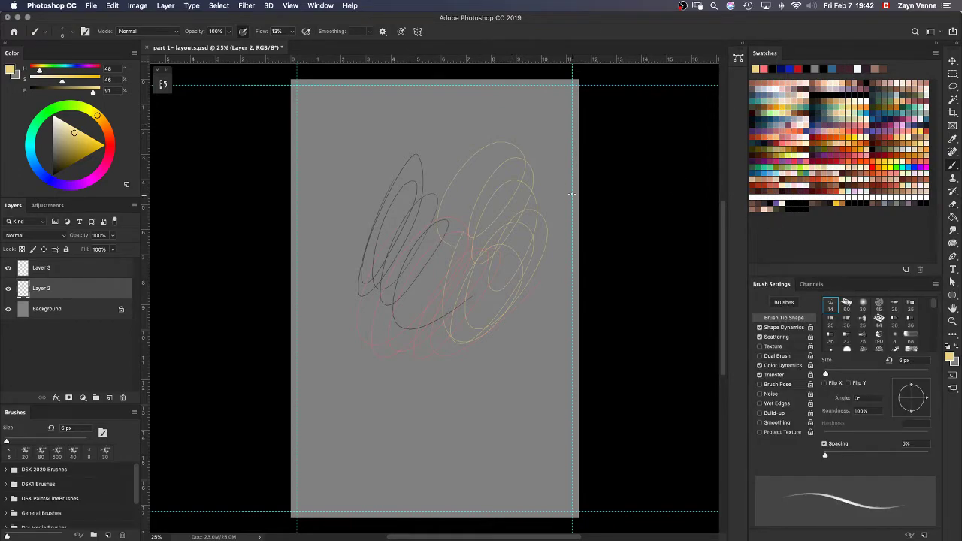
pyautogui.press('super+z')
pyautogui.press('super+z')
pyautogui.press('super+z')
pyautogui.click(321, 5)
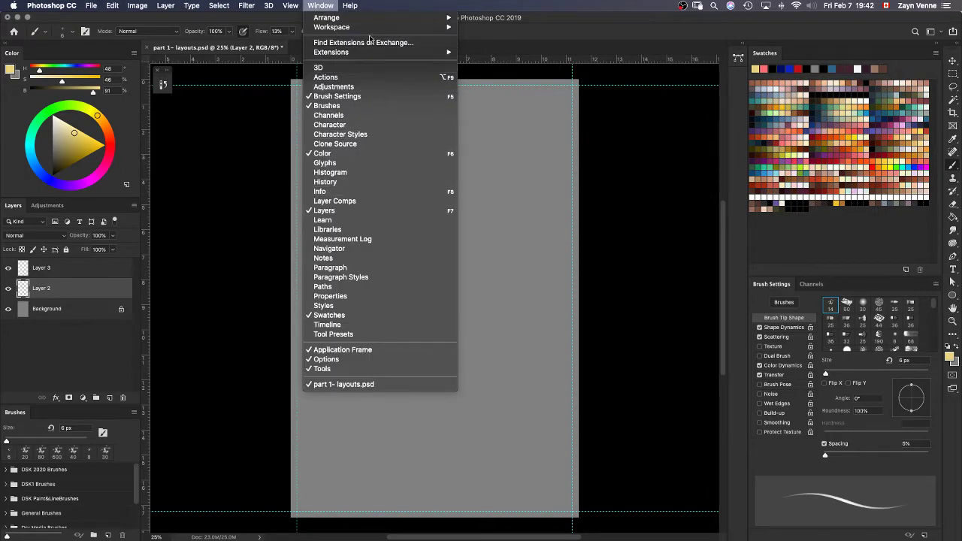
# Open the Character panel from the Window menu
pyautogui.click(373, 10)
pyautogui.click(321, 5)
pyautogui.moveTo(353, 27)
pyautogui.click(412, 126)
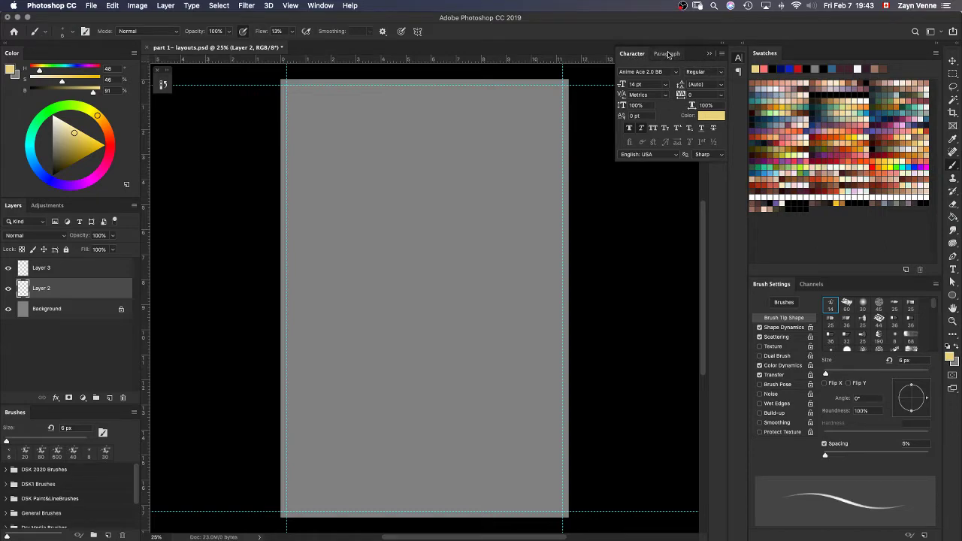
# Leave the Paragraph tab showing alignment and 0 pt indent settings
pyautogui.click(667, 54)
pyautogui.click(631, 54)
pyautogui.click(669, 56)
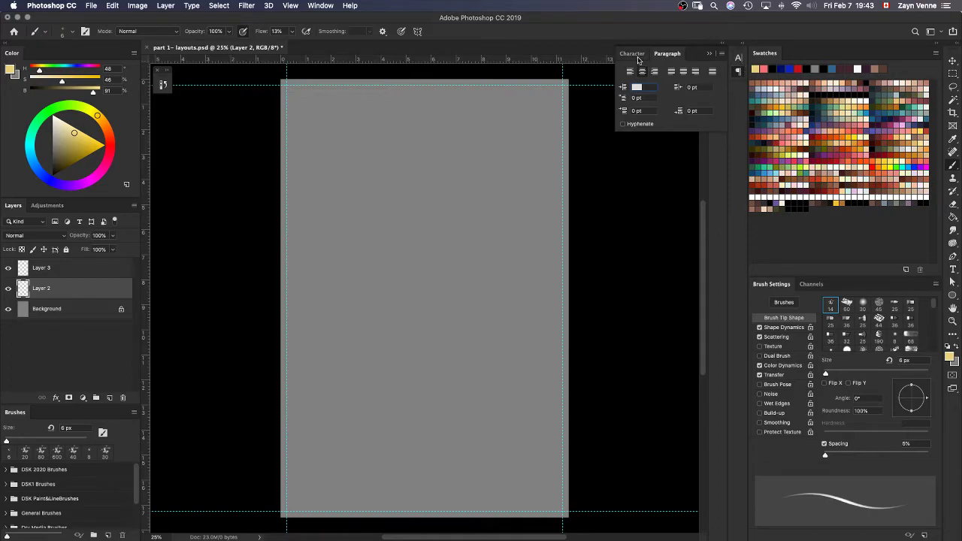
pyautogui.click(633, 54)
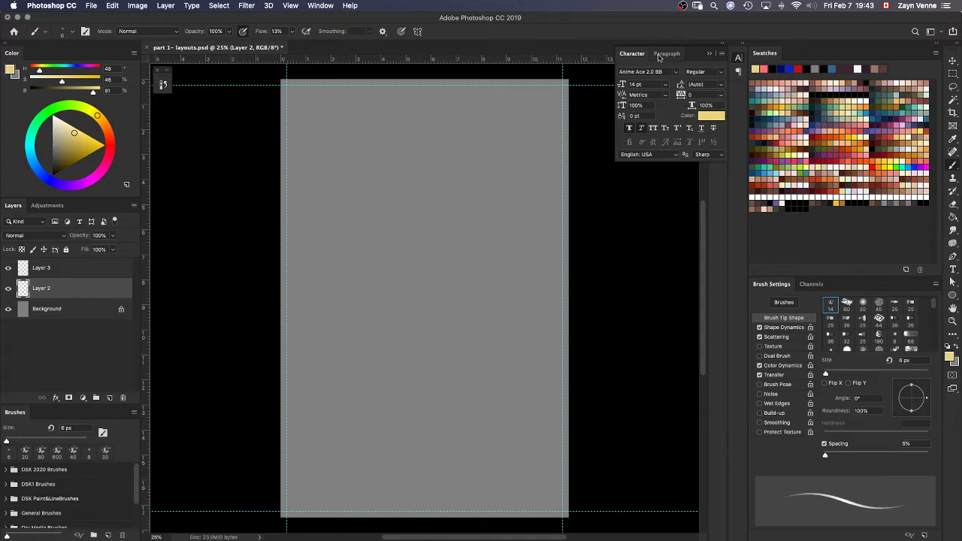
pyautogui.click(668, 54)
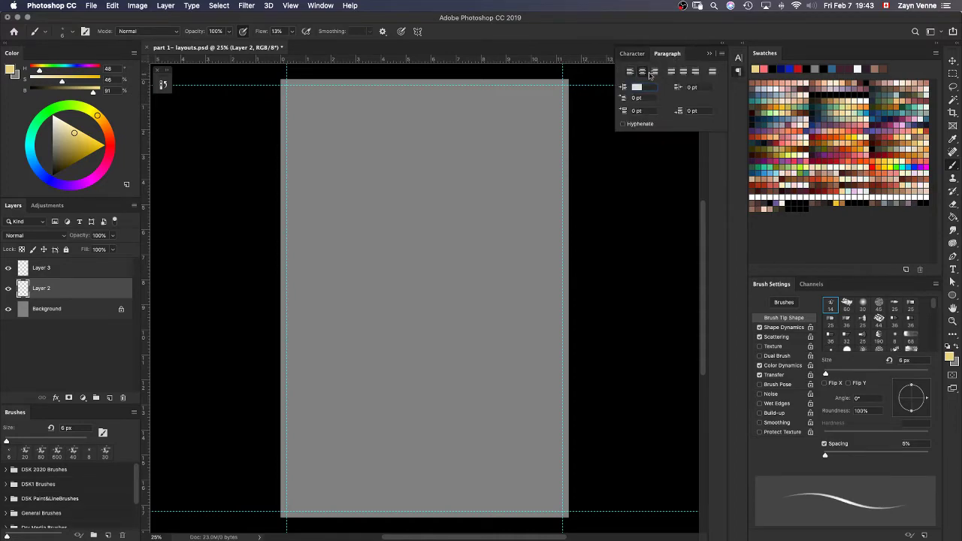
# Type the 'HEY! HI!' headline in a text box across the upper page and centre it
pyautogui.press('t')
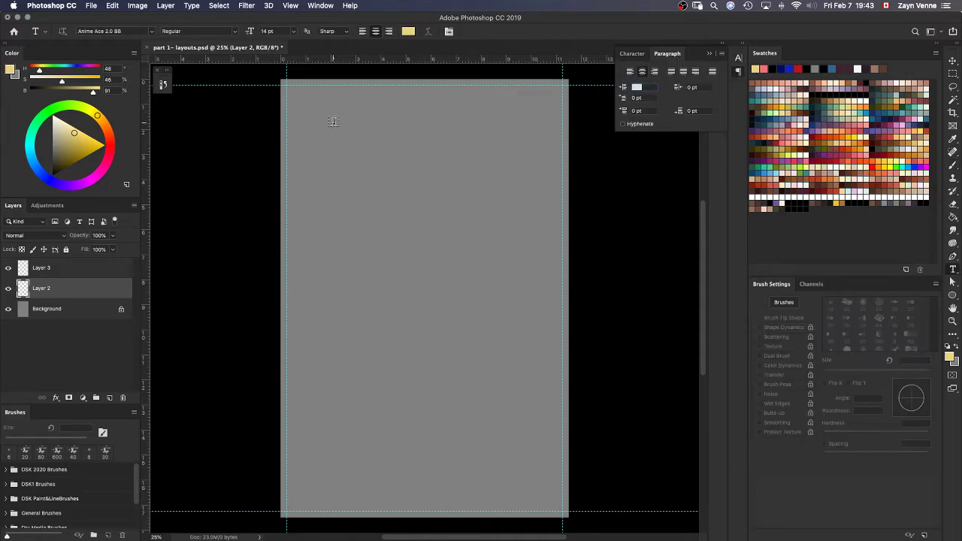
pyautogui.moveTo(333, 122); pyautogui.dragTo(549, 339)
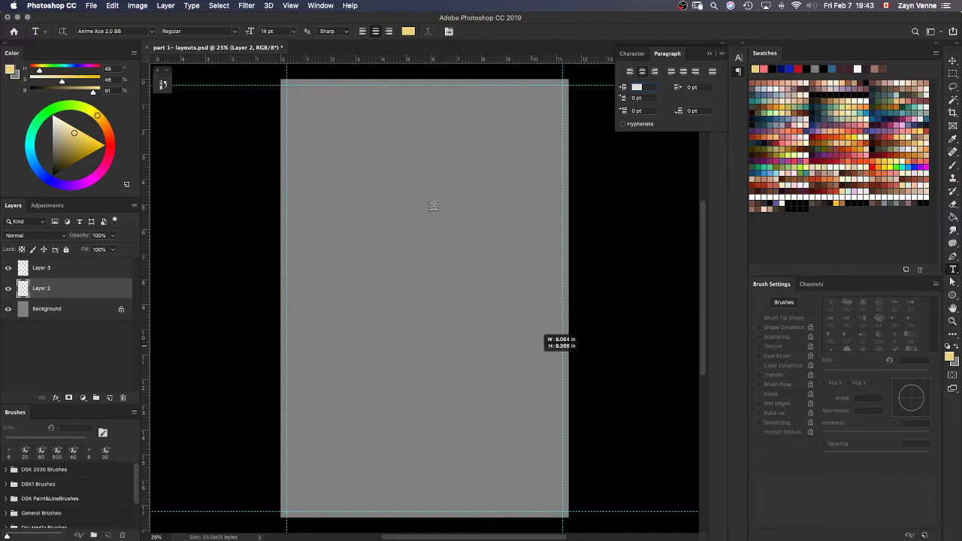
pyautogui.write('Hey')
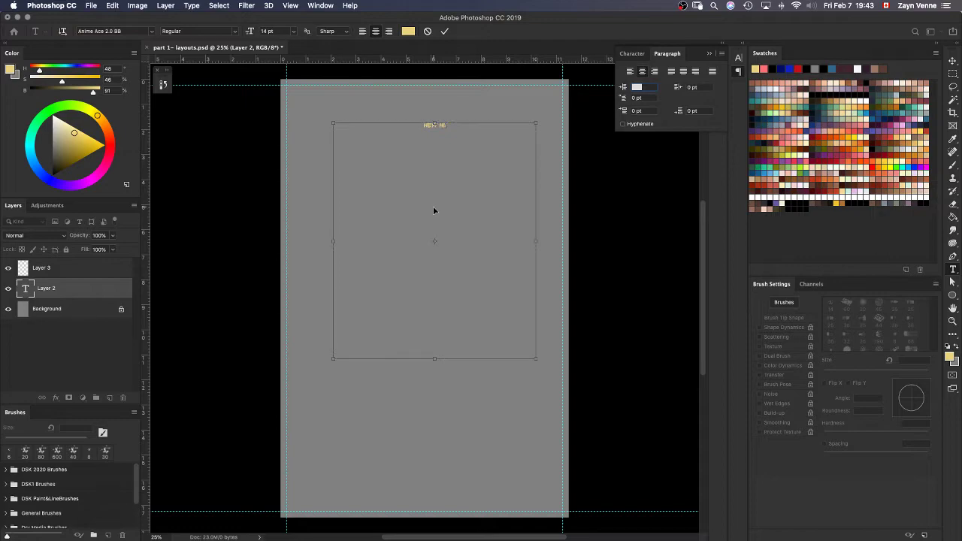
pyautogui.press('super+a')
pyautogui.click(654, 72)
pyautogui.click(630, 71)
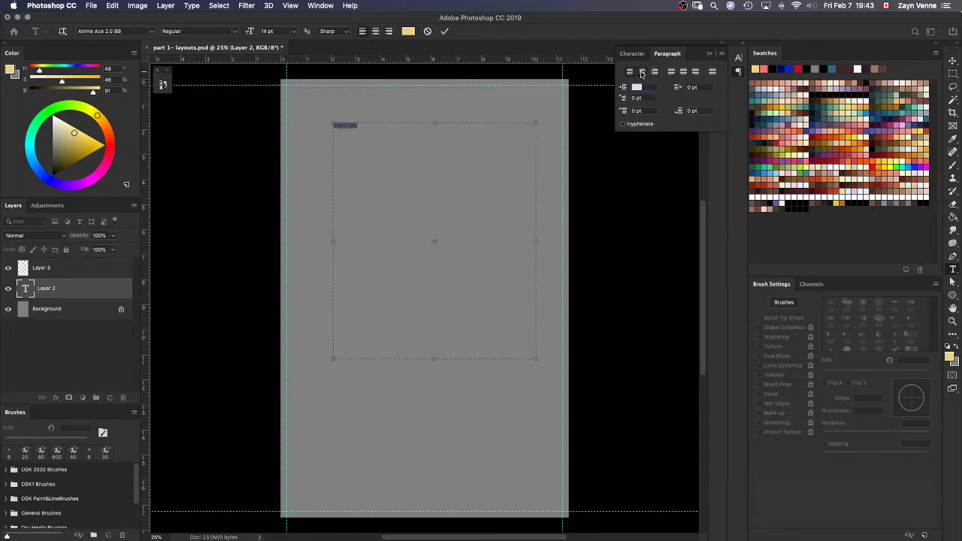
pyautogui.click(642, 71)
# Set the headline size to 72 pt, commit it and close the Character panel
pyautogui.click(633, 53)
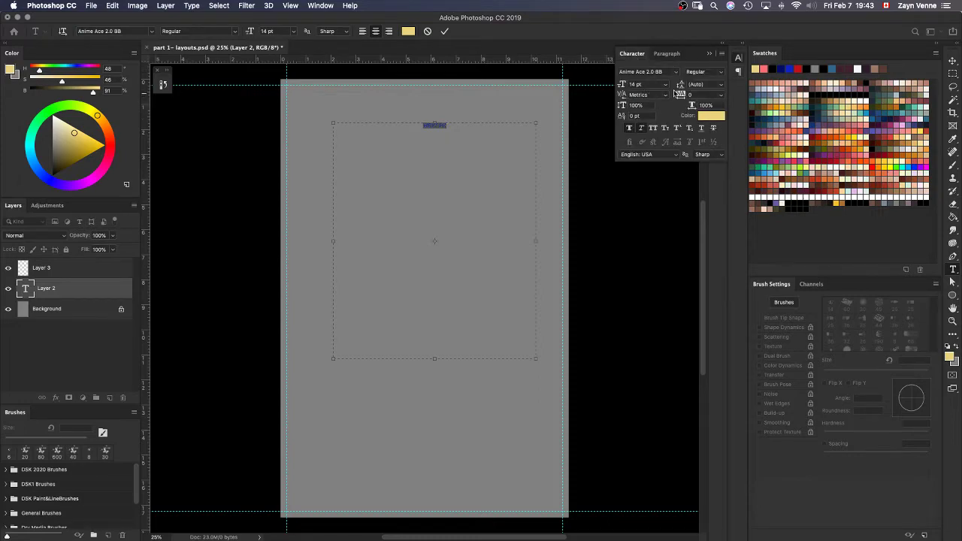
pyautogui.click(666, 85)
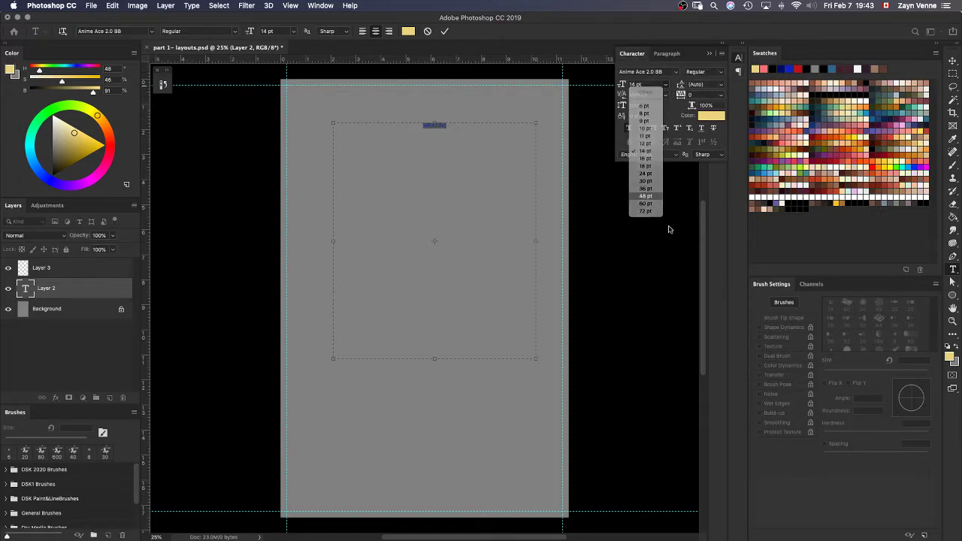
pyautogui.click(645, 196)
pyautogui.click(666, 85)
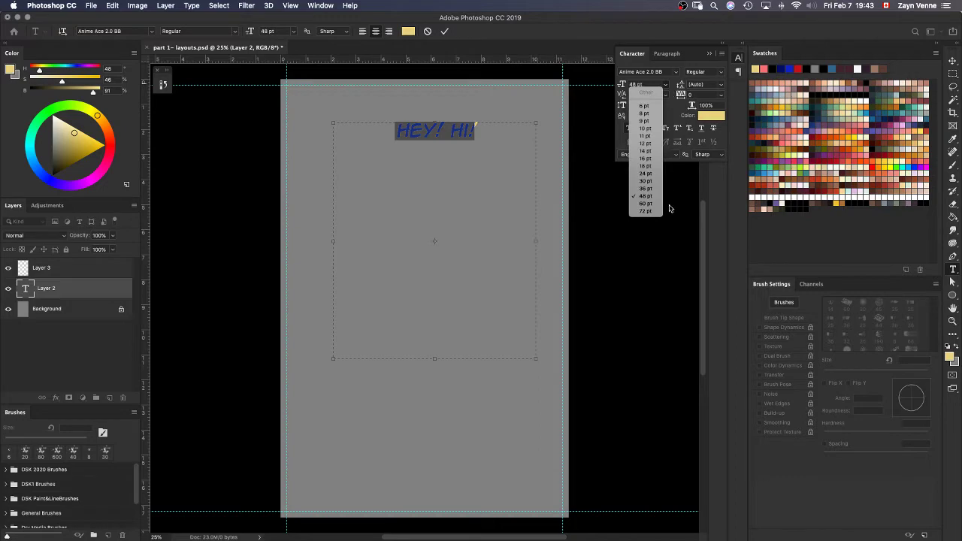
pyautogui.click(656, 213)
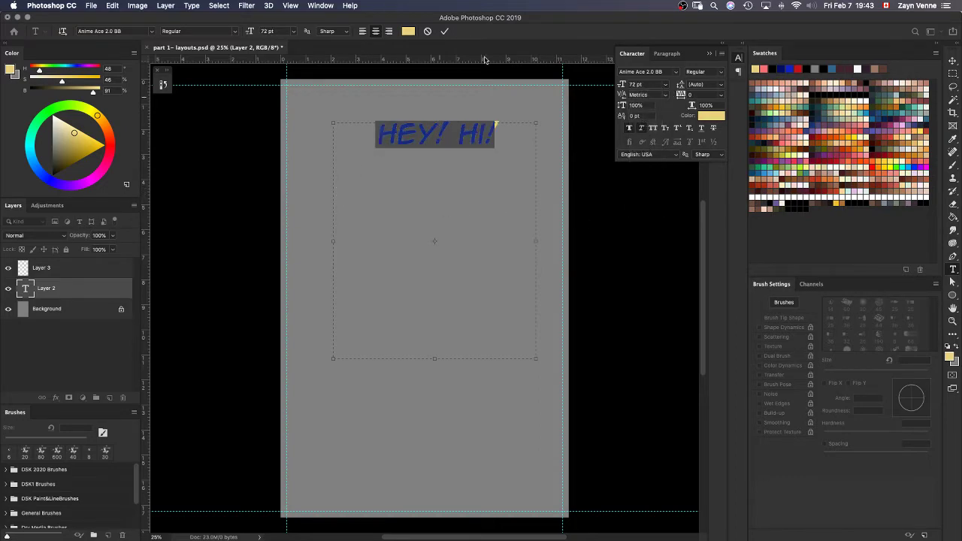
pyautogui.click(446, 31)
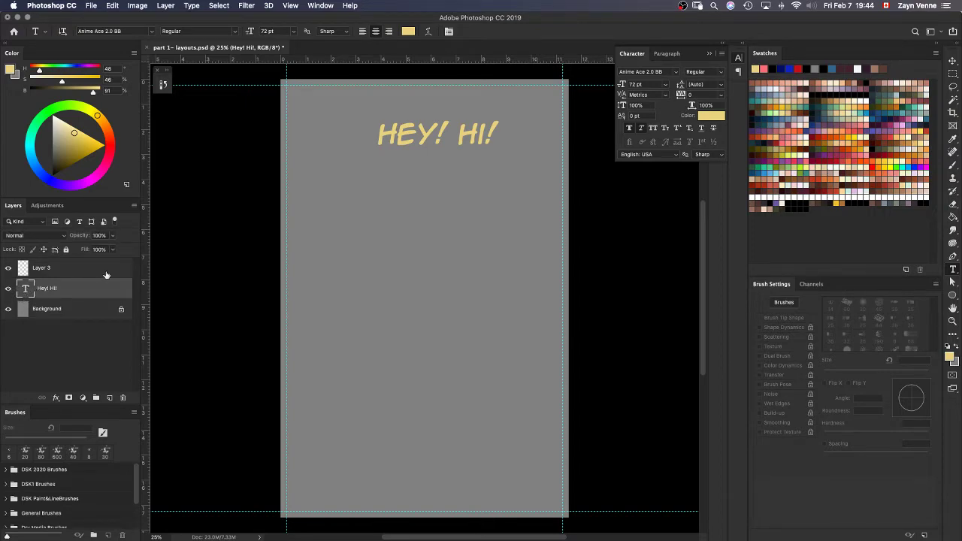
pyautogui.click(739, 60)
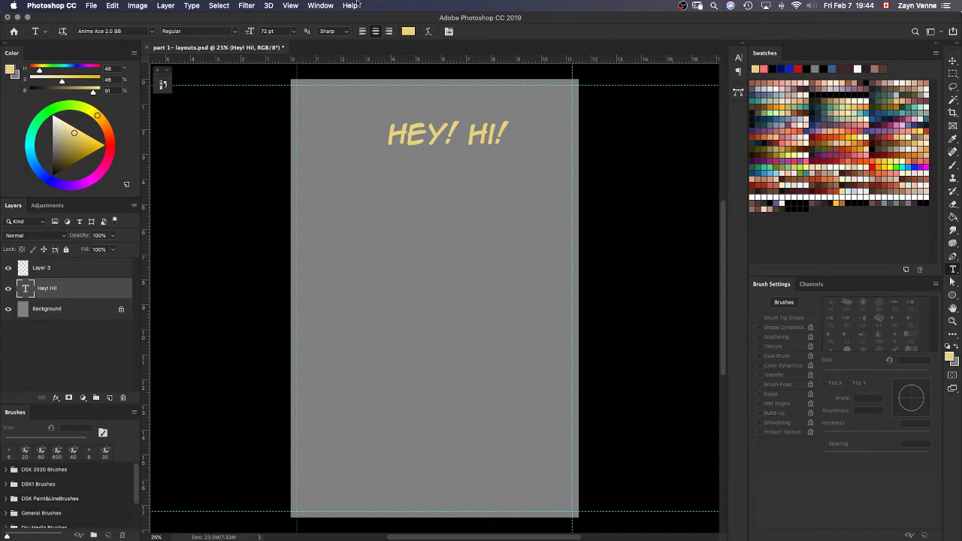
# Show the Character Styles panel from the Window menu
pyautogui.click(321, 6)
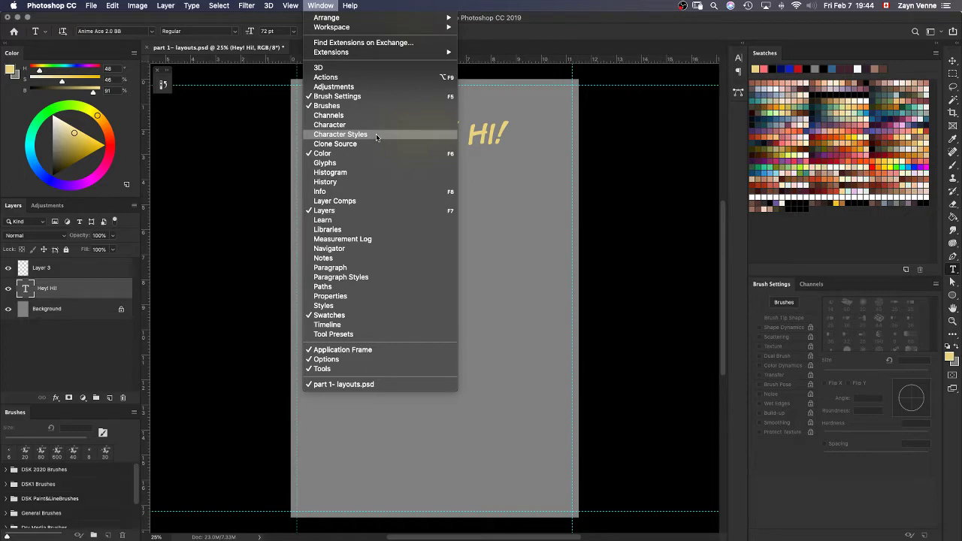
pyautogui.click(376, 136)
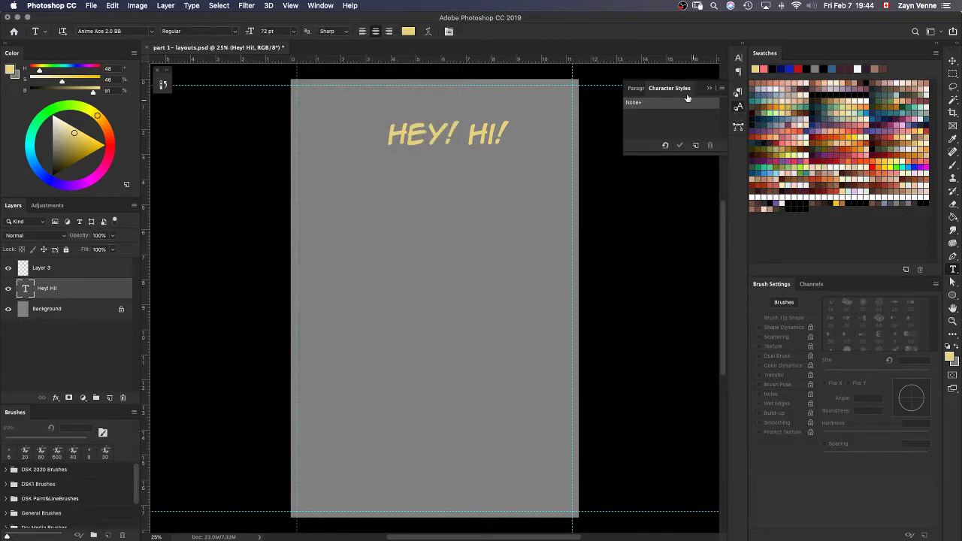
pyautogui.click(639, 88)
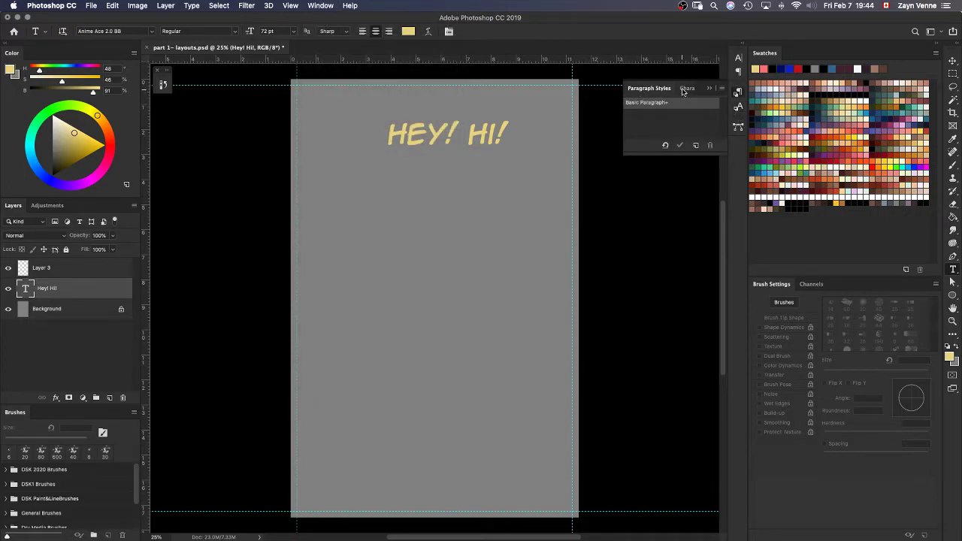
pyautogui.click(686, 89)
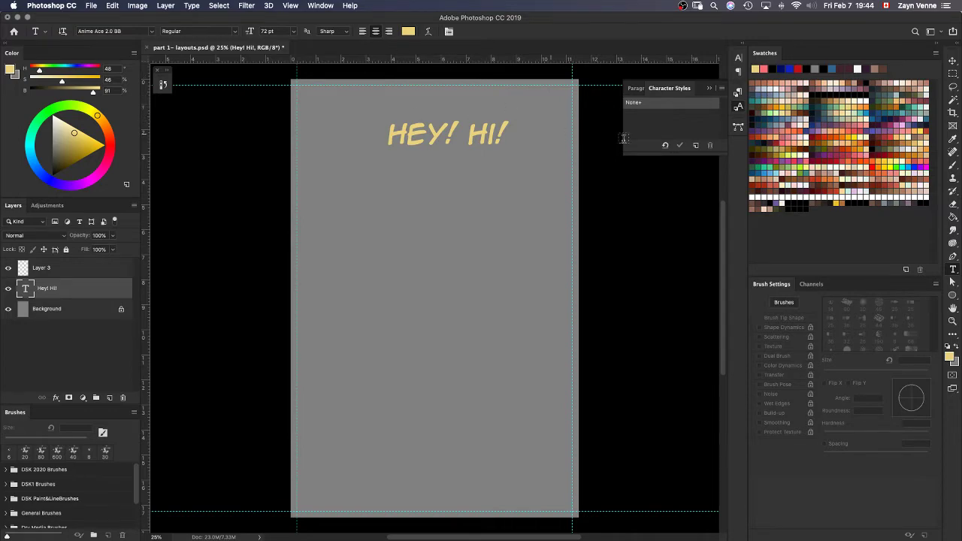
# Create Character Style 1 and Character Style 2, then apply Character Style 1 to the headline
pyautogui.click(695, 145)
pyautogui.click(636, 88)
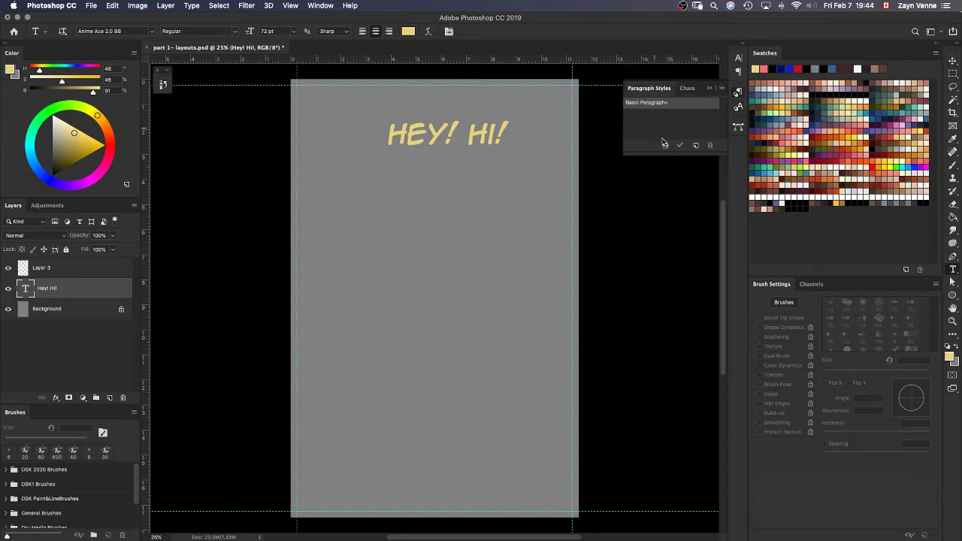
pyautogui.click(683, 89)
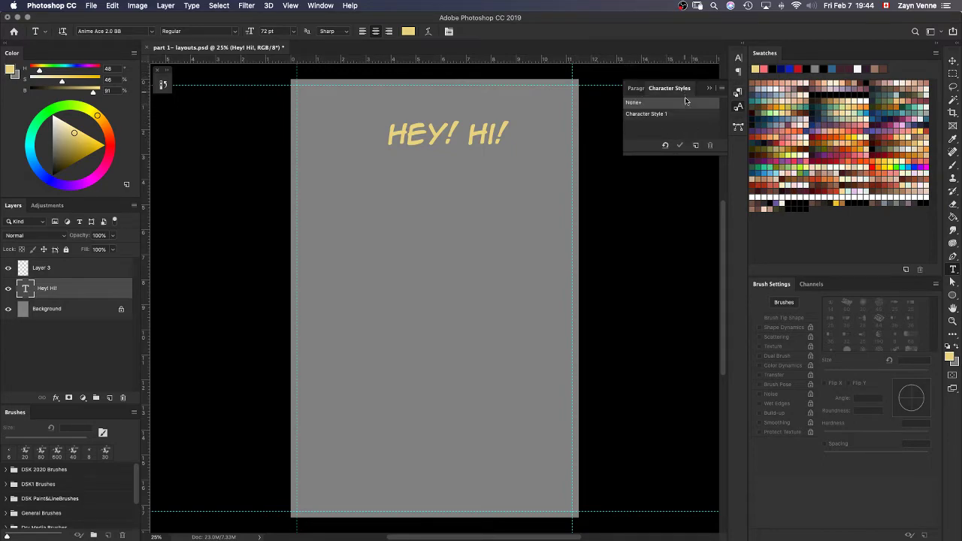
pyautogui.click(696, 147)
pyautogui.click(679, 115)
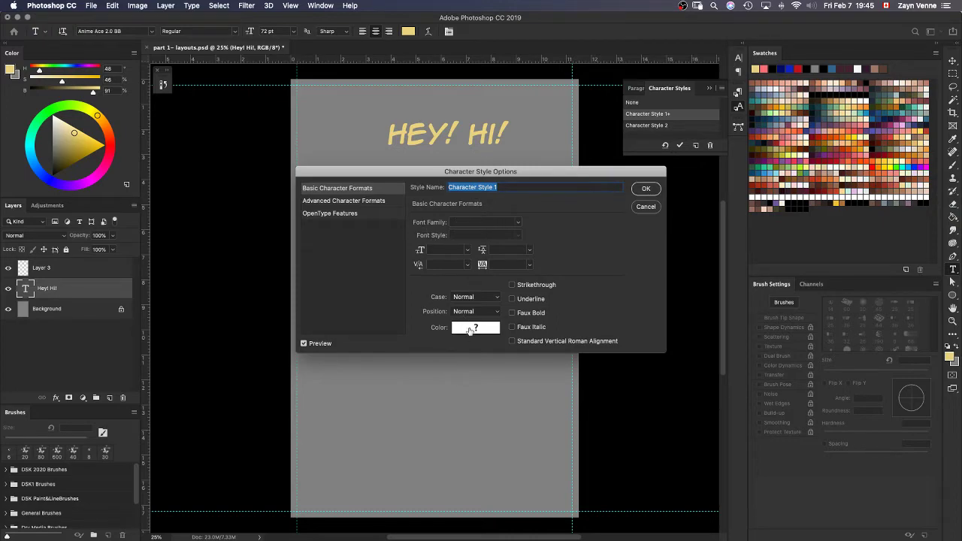
# Review Character Style 1's Advanced and OpenType options, confirm with OK, and collapse the Character Styles panel
pyautogui.click(365, 202)
pyautogui.click(372, 213)
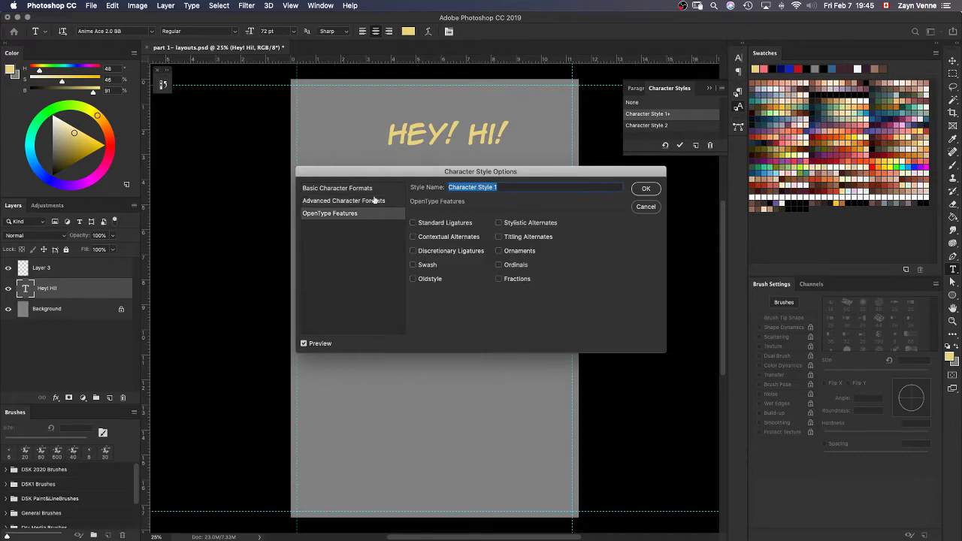
pyautogui.click(378, 202)
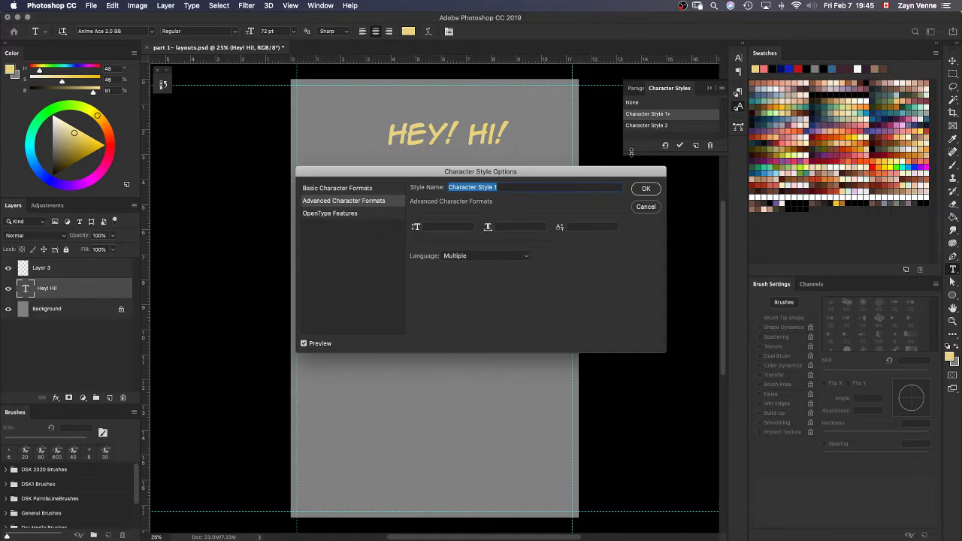
pyautogui.click(646, 189)
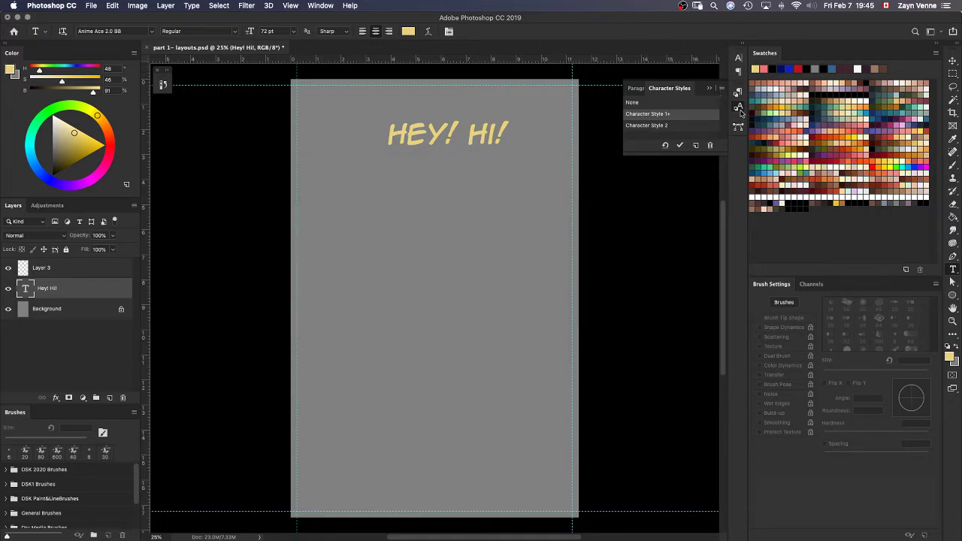
pyautogui.click(738, 106)
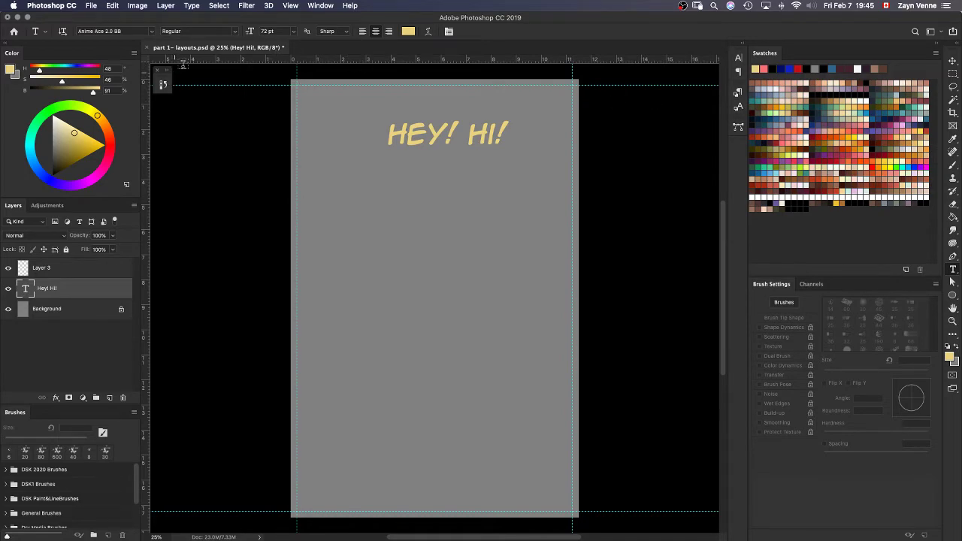
# Show the Glyphs panel and scroll Anime Ace 2.0 BB's characters down to the accented letters
pyautogui.click(318, 6)
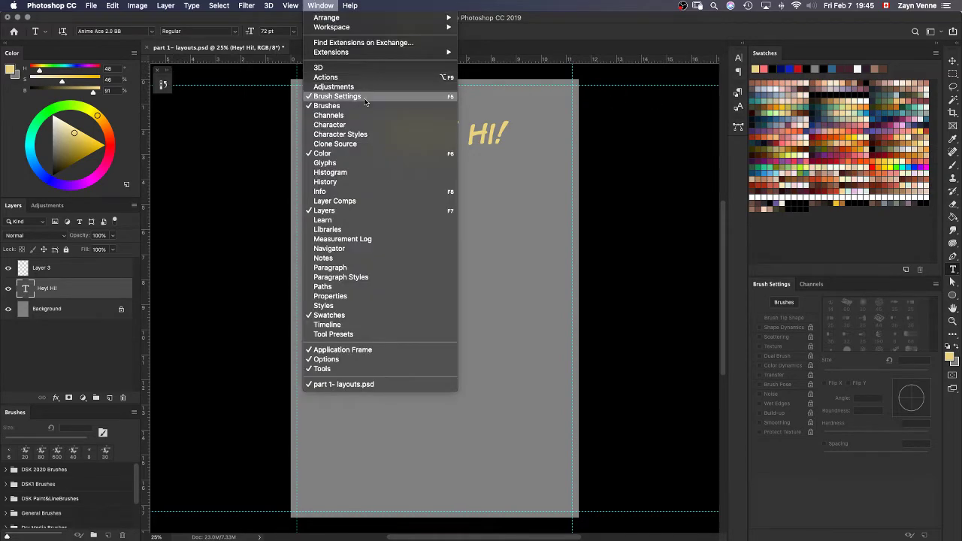
pyautogui.click(378, 162)
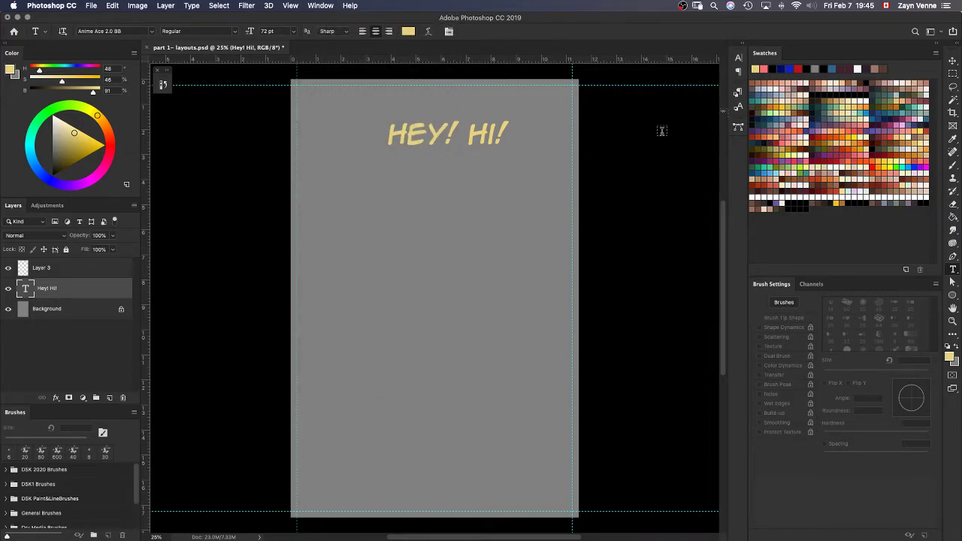
pyautogui.click(739, 133)
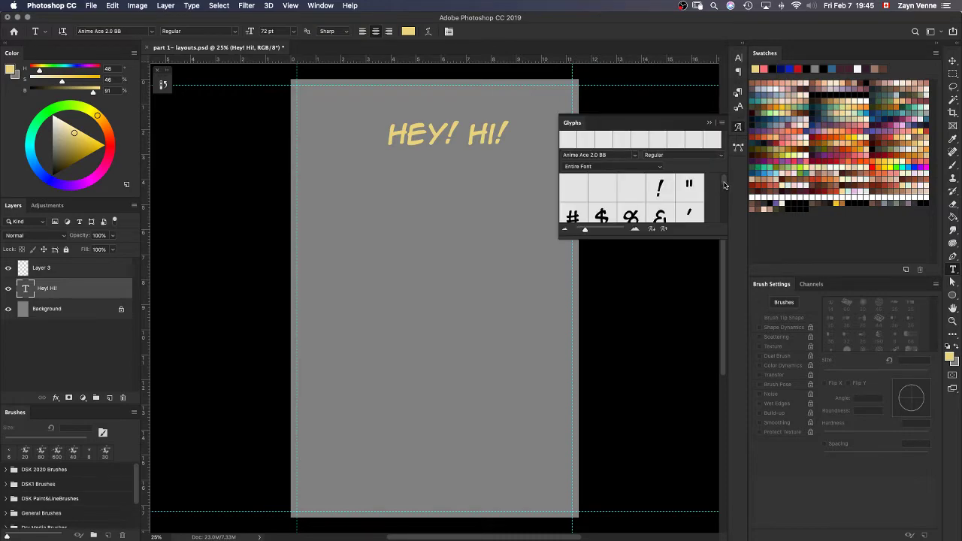
pyautogui.scroll(-1, 724, 185)
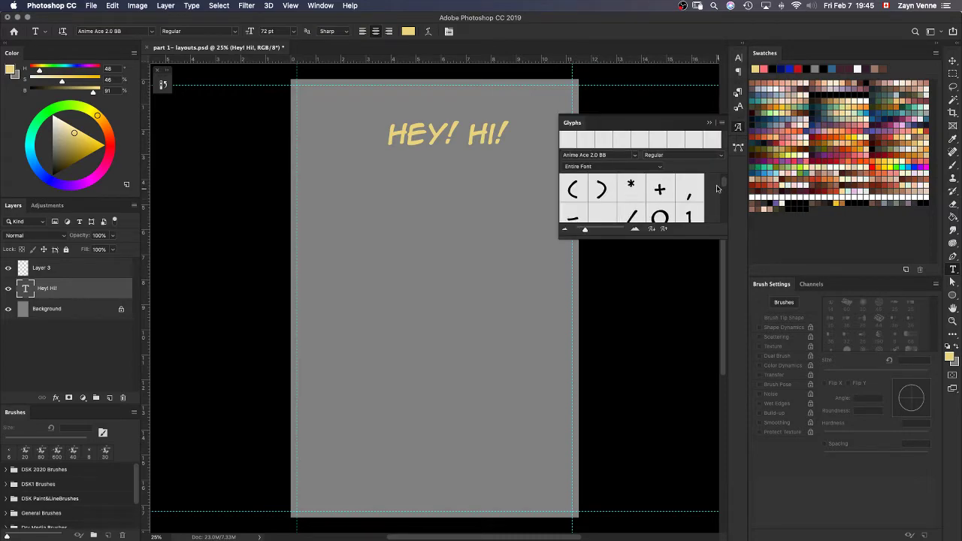
pyautogui.scroll(-10, 716, 189)
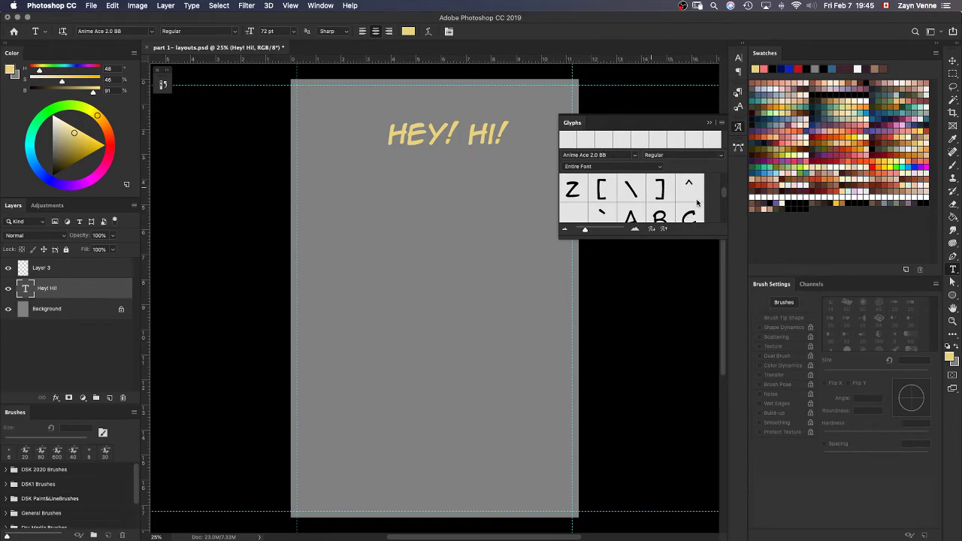
pyautogui.scroll(-6, 725, 200)
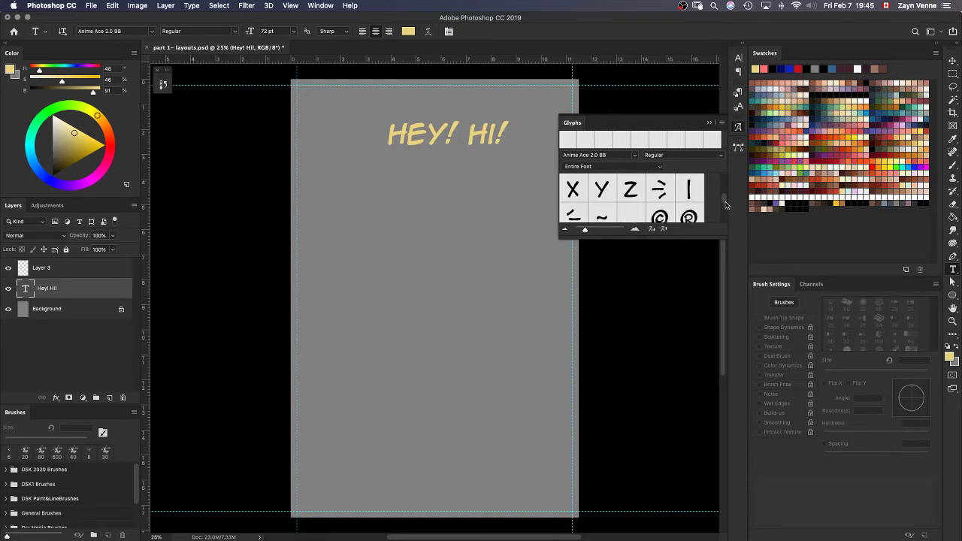
pyautogui.scroll(2, 726, 206)
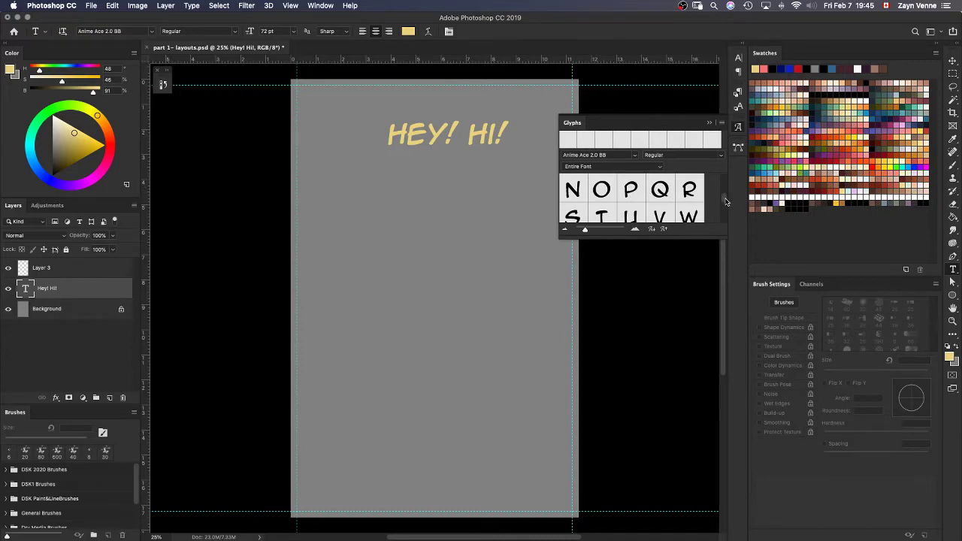
pyautogui.scroll(-2, 727, 206)
pyautogui.scroll(-5, 726, 206)
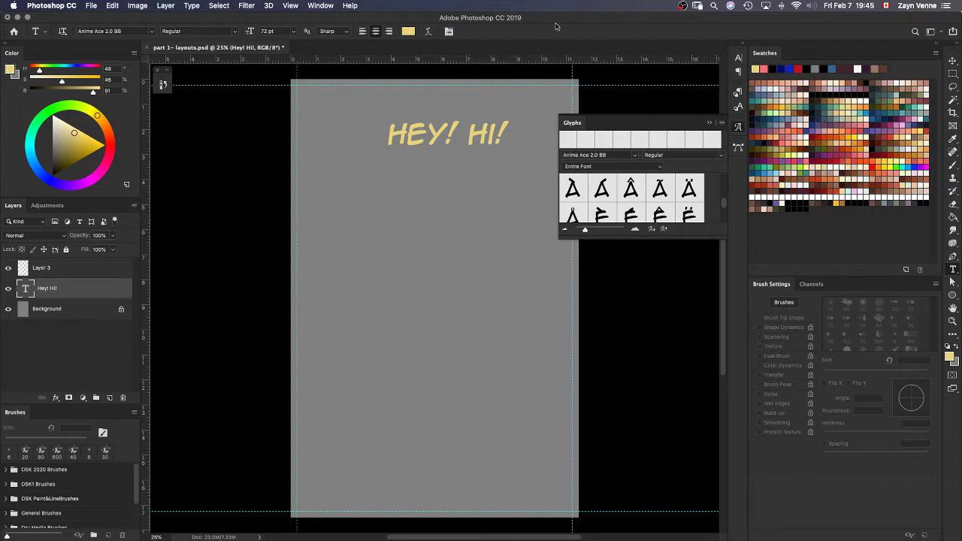
pyautogui.click(317, 7)
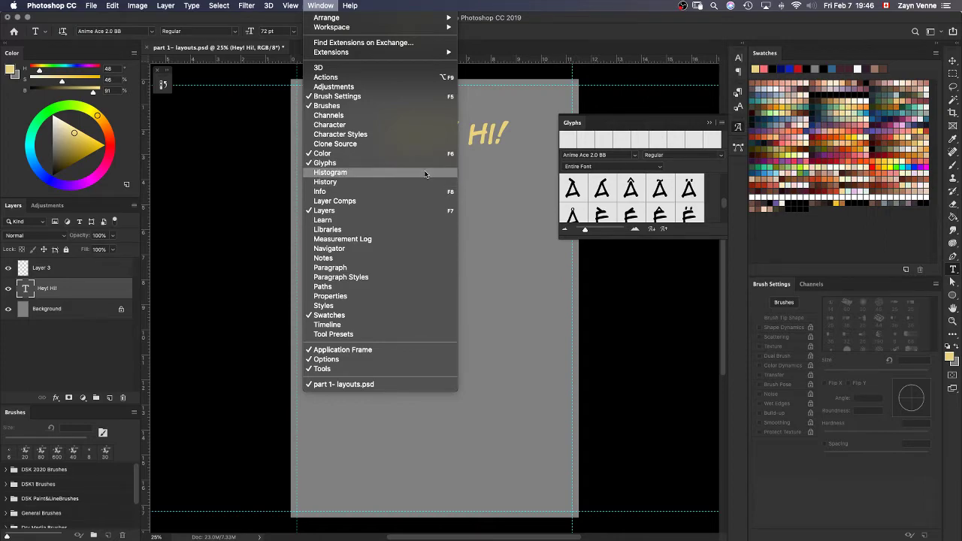
# Show the Histogram panel, refresh its data, and collapse the Navigator and Histogram group
pyautogui.click(425, 173)
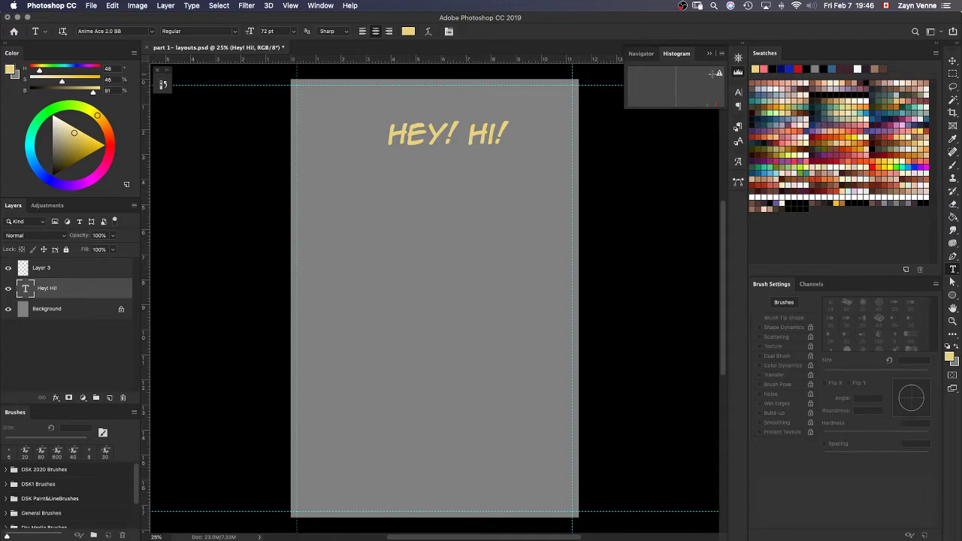
pyautogui.click(719, 75)
pyautogui.click(711, 54)
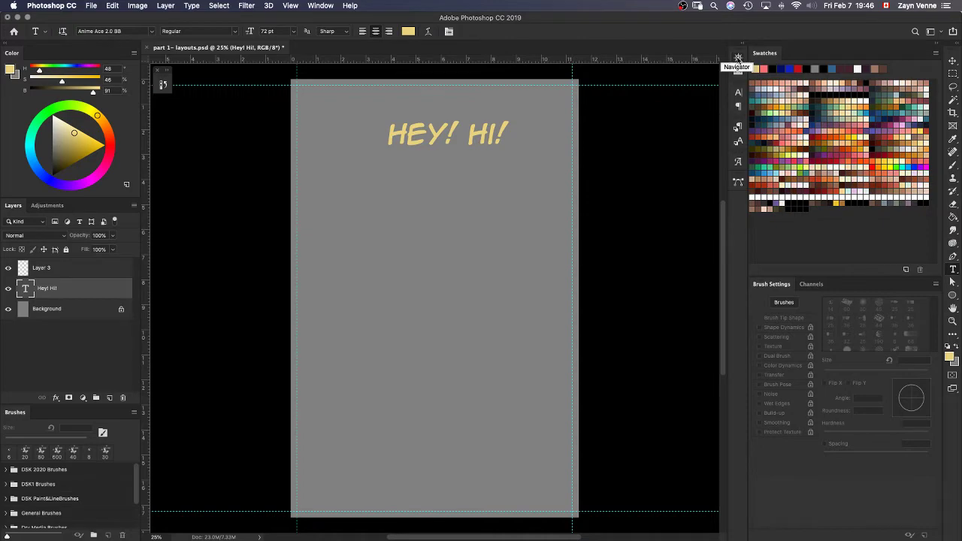
# Float the Navigator panel and enlarge it to preview the whole page
pyautogui.moveTo(430, 120); pyautogui.dragTo(431, 120)
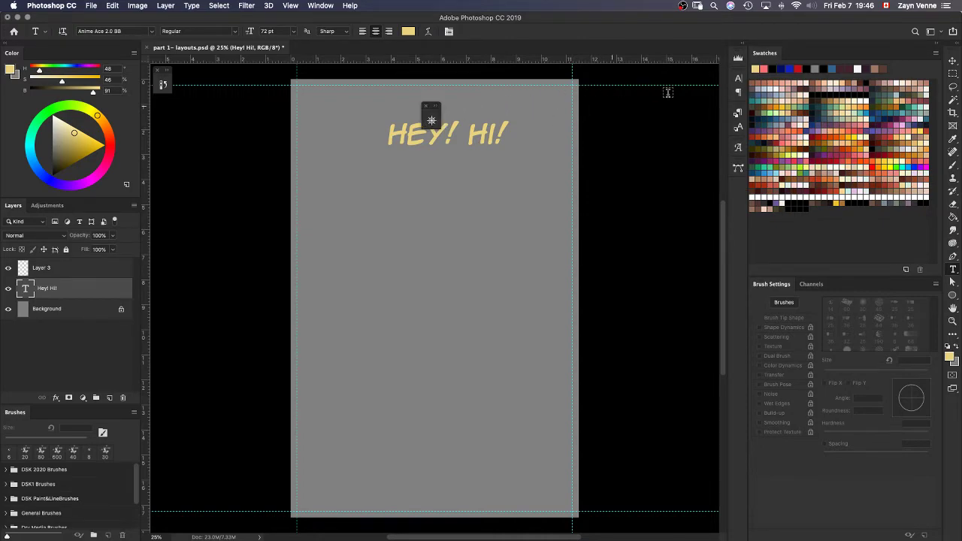
pyautogui.click(438, 109)
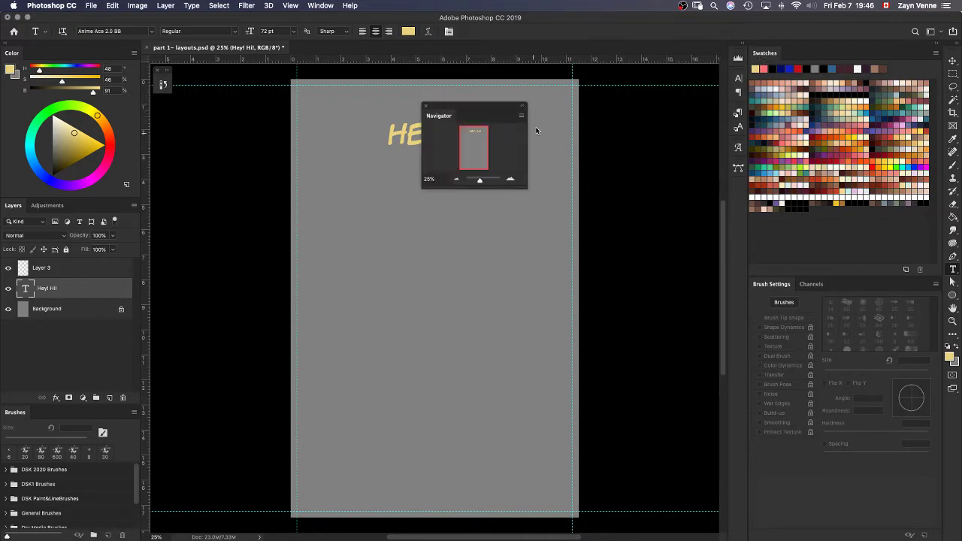
pyautogui.moveTo(501, 107); pyautogui.dragTo(274, 133)
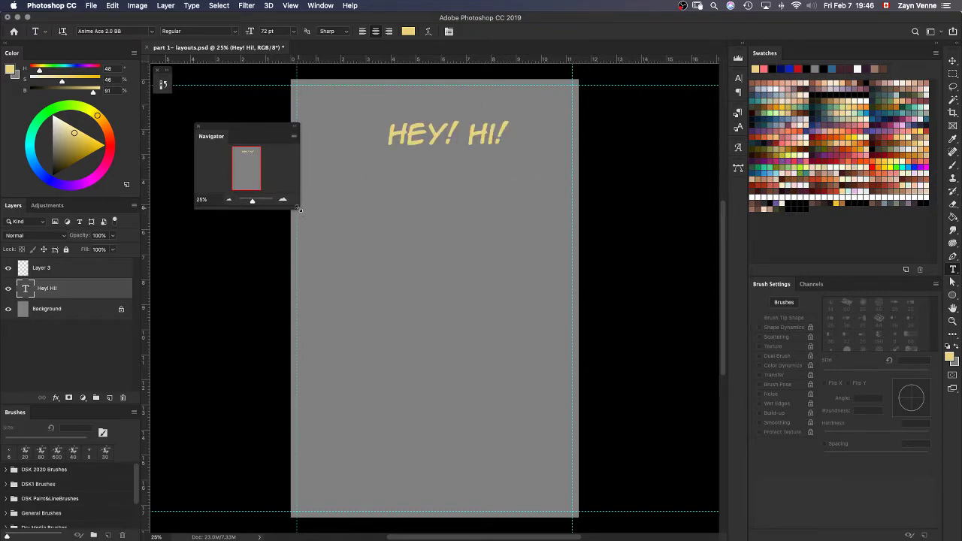
pyautogui.moveTo(300, 208); pyautogui.dragTo(376, 442)
pyautogui.moveTo(326, 133); pyautogui.dragTo(822, 182)
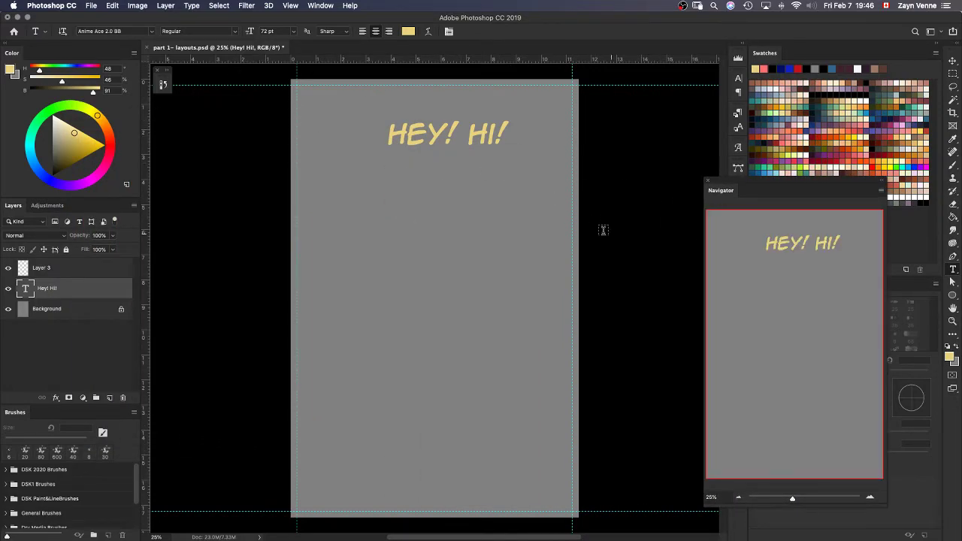
# Zoom in to 200%, set the paint colour to black and select Layer 3
pyautogui.press('super+plus')
pyautogui.press('super+plus')
pyautogui.press('super+plus')
pyautogui.press('super+plus')
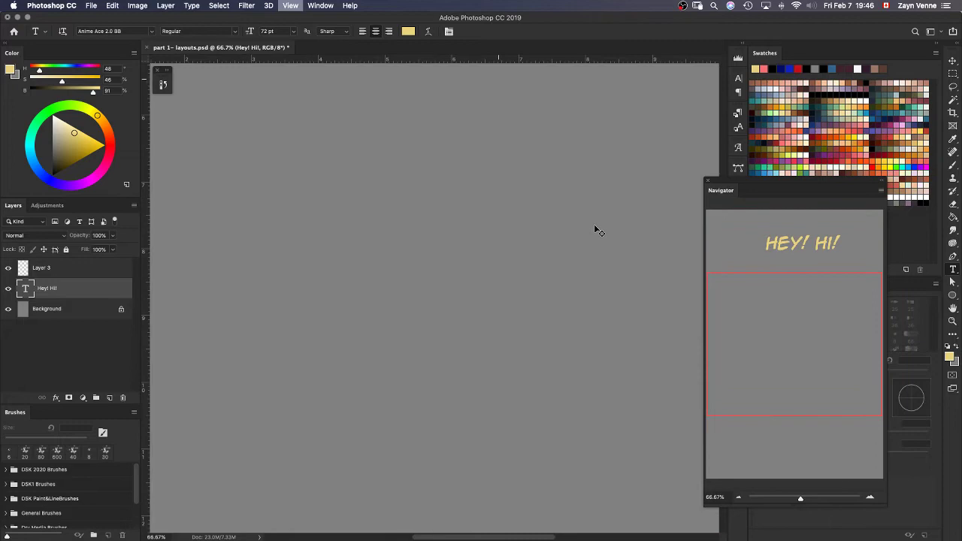
pyautogui.press('b')
pyautogui.click(839, 89)
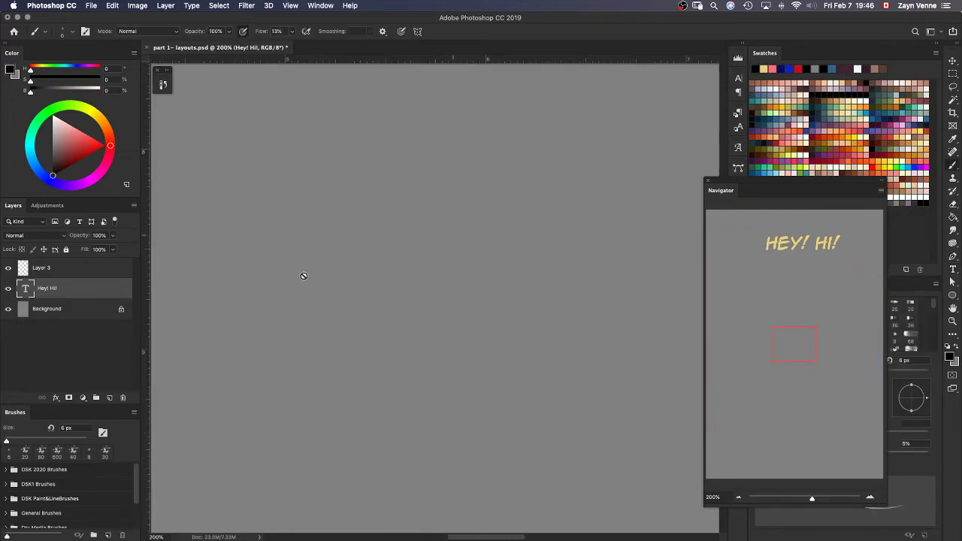
pyautogui.click(42, 273)
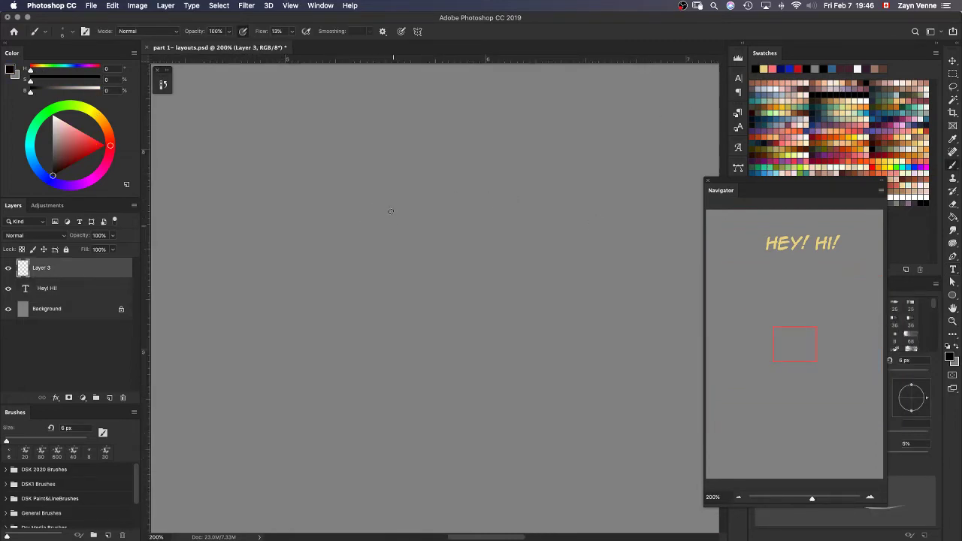
# Brush a chain of linked ovals with a curling tail up-left from the first oval
pyautogui.moveTo(390, 211)
pyautogui.mouseDown()
pyautogui.moveTo(380, 209)
pyautogui.moveTo(396, 206)
pyautogui.mouseUp()
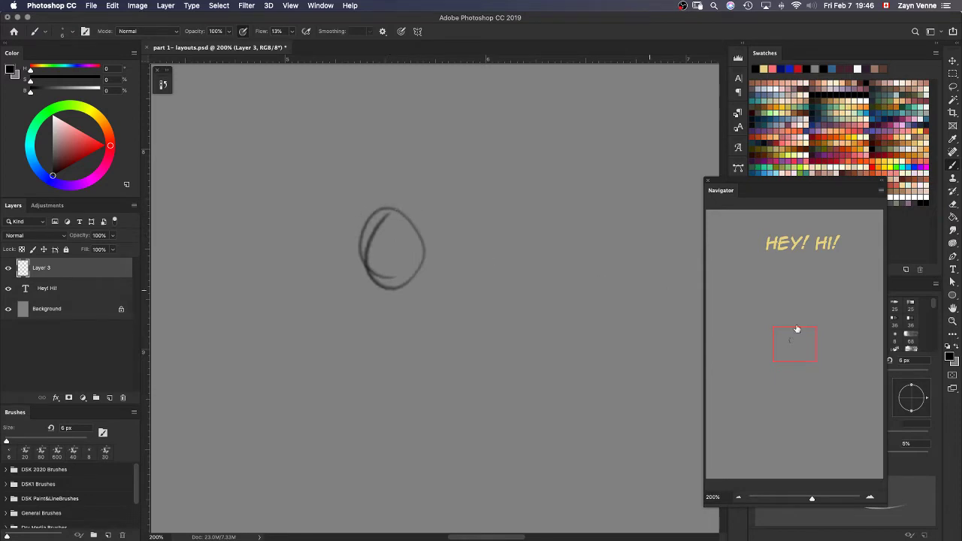
pyautogui.moveTo(462, 269)
pyautogui.mouseDown()
pyautogui.moveTo(458, 337)
pyautogui.moveTo(451, 264)
pyautogui.mouseUp()
pyautogui.moveTo(427, 279); pyautogui.dragTo(418, 298)
pyautogui.moveTo(496, 328)
pyautogui.mouseDown()
pyautogui.moveTo(455, 382)
pyautogui.moveTo(500, 330)
pyautogui.mouseUp()
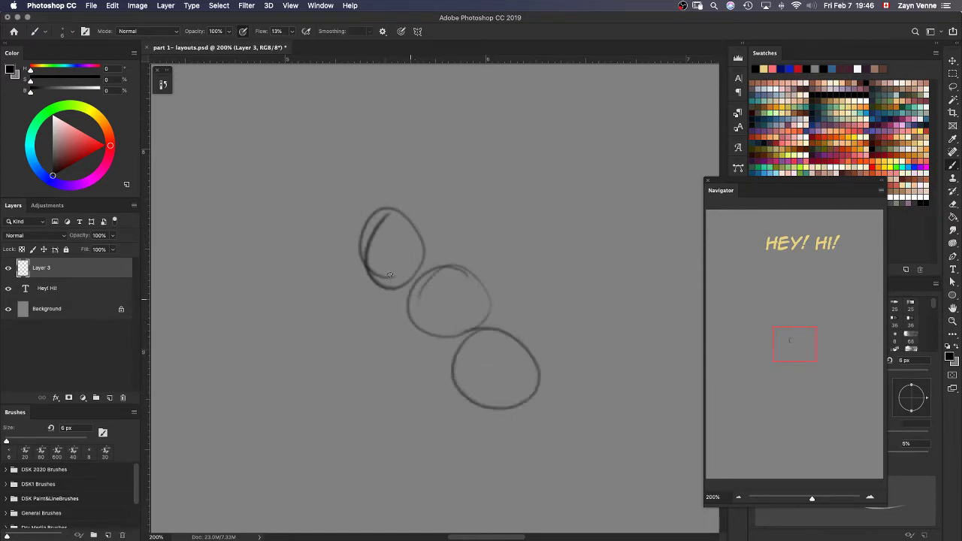
pyautogui.moveTo(358, 227)
pyautogui.mouseDown()
pyautogui.moveTo(294, 103)
pyautogui.moveTo(328, 104)
pyautogui.mouseUp()
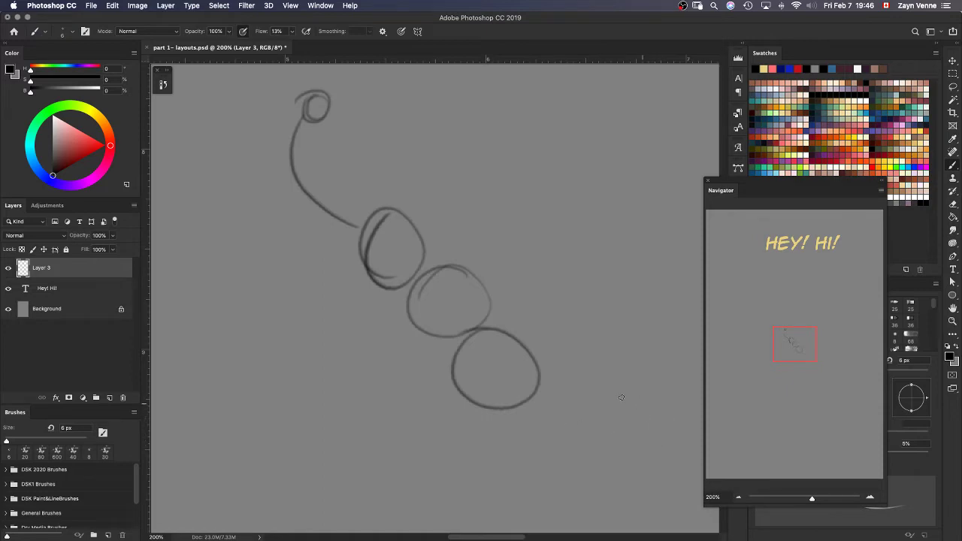
pyautogui.moveTo(621, 397); pyautogui.dragTo(593, 397)
pyautogui.moveTo(517, 405); pyautogui.dragTo(572, 448)
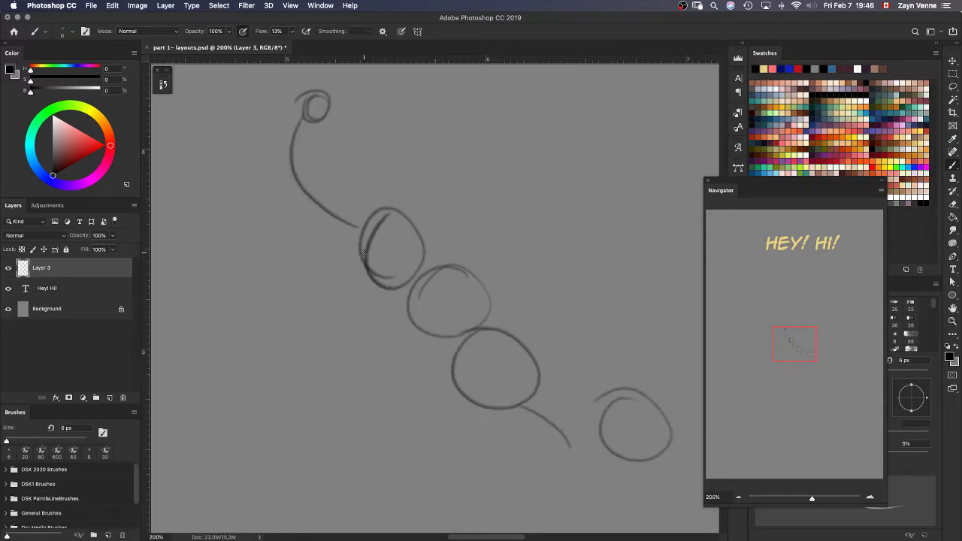
pyautogui.moveTo(363, 254)
pyautogui.mouseDown()
pyautogui.moveTo(392, 271)
pyautogui.moveTo(382, 280)
pyautogui.moveTo(367, 263)
pyautogui.moveTo(377, 254)
pyautogui.moveTo(402, 271)
pyautogui.moveTo(375, 272)
pyautogui.mouseUp()
# Paint a small scribble right of the ovals, then zoom out to 25%
pyautogui.click(883, 184)
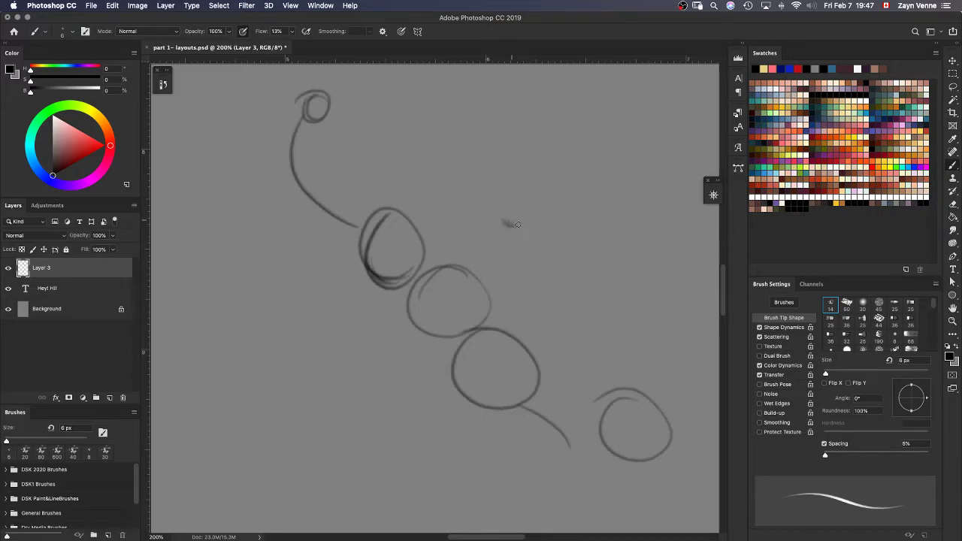
pyautogui.moveTo(518, 224); pyautogui.dragTo(594, 224)
pyautogui.click(714, 194)
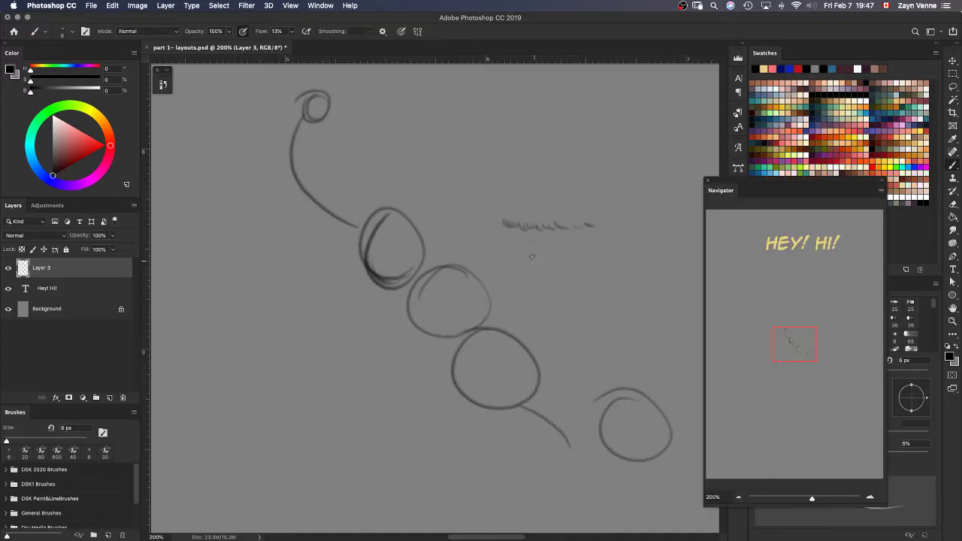
pyautogui.moveTo(500, 207)
pyautogui.mouseDown()
pyautogui.moveTo(530, 219)
pyautogui.moveTo(585, 206)
pyautogui.mouseUp()
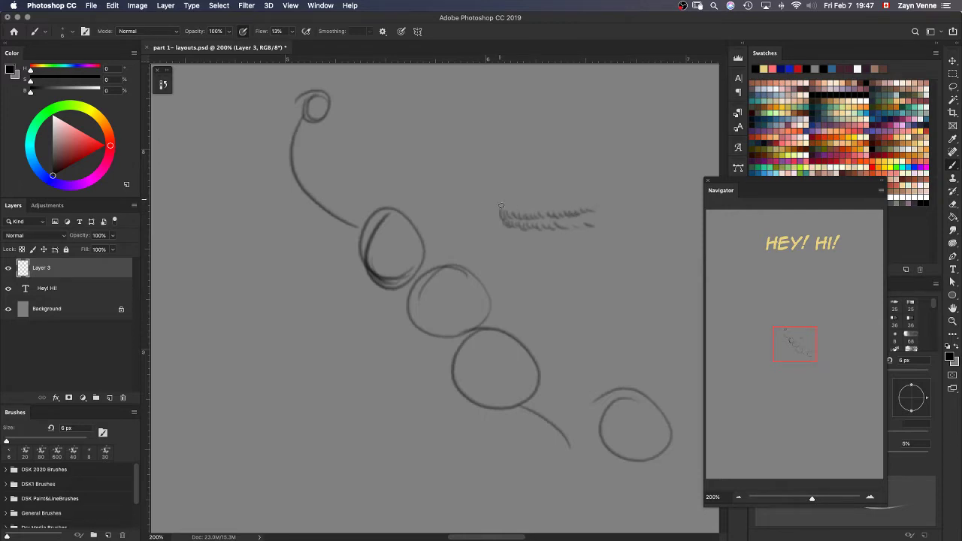
pyautogui.moveTo(519, 210); pyautogui.dragTo(585, 194)
pyautogui.press('super+0')
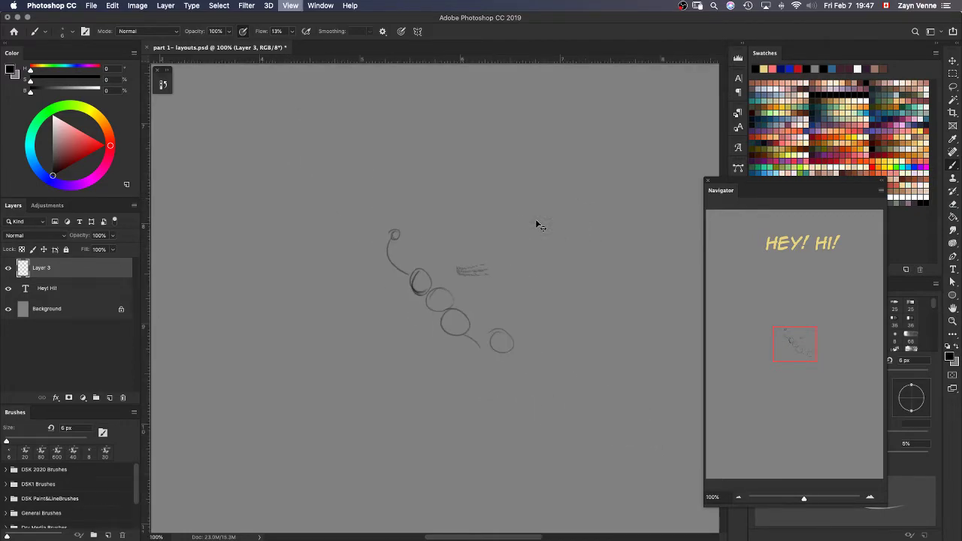
pyautogui.press('super+minus')
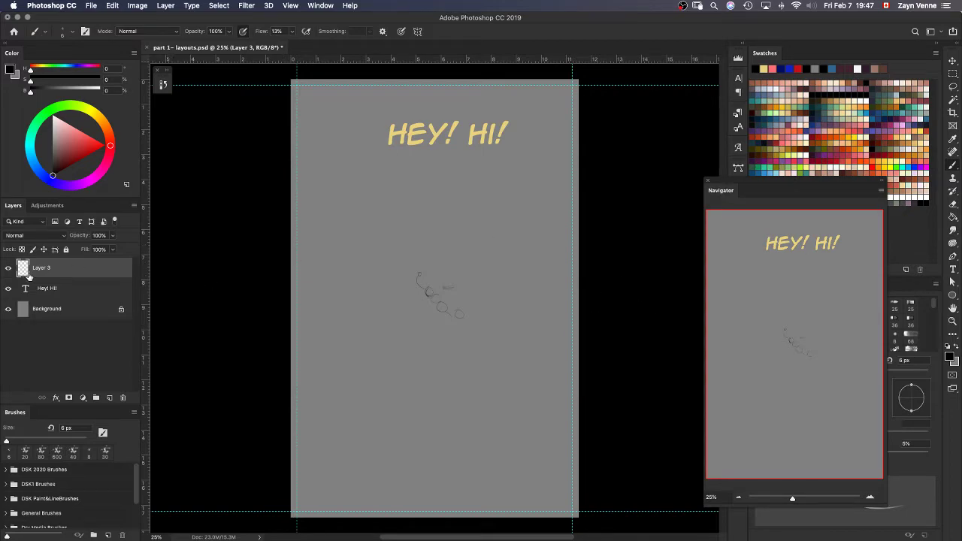
# Move the floating Navigator panel to the upper left
pyautogui.click(320, 6)
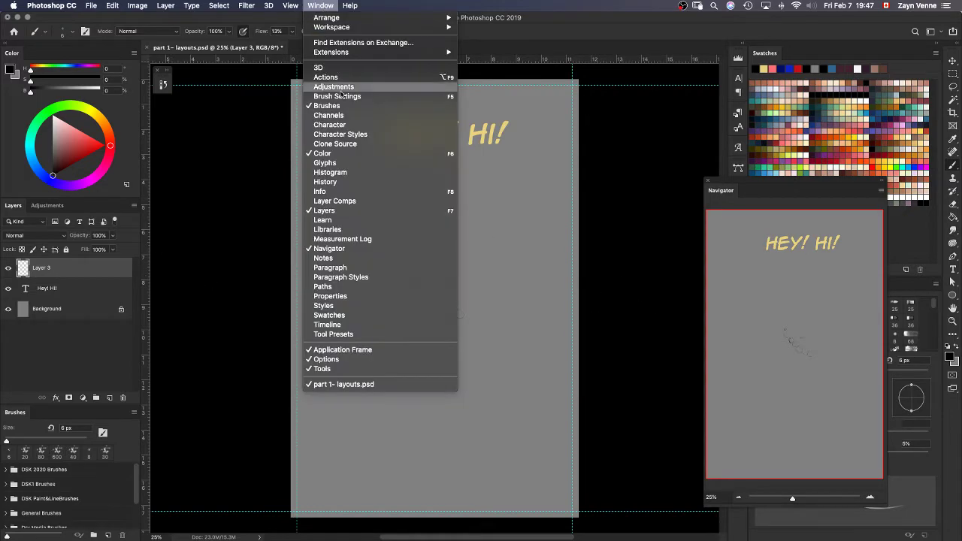
pyautogui.click(757, 184)
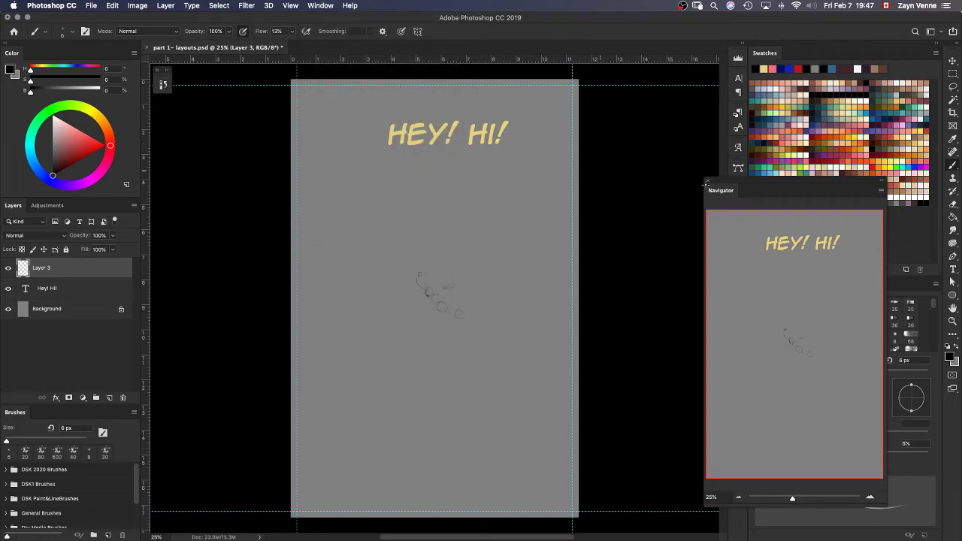
pyautogui.moveTo(720, 191); pyautogui.dragTo(165, 97)
# Show the Info panel, keeping inches as its measurement unit
pyautogui.click(321, 6)
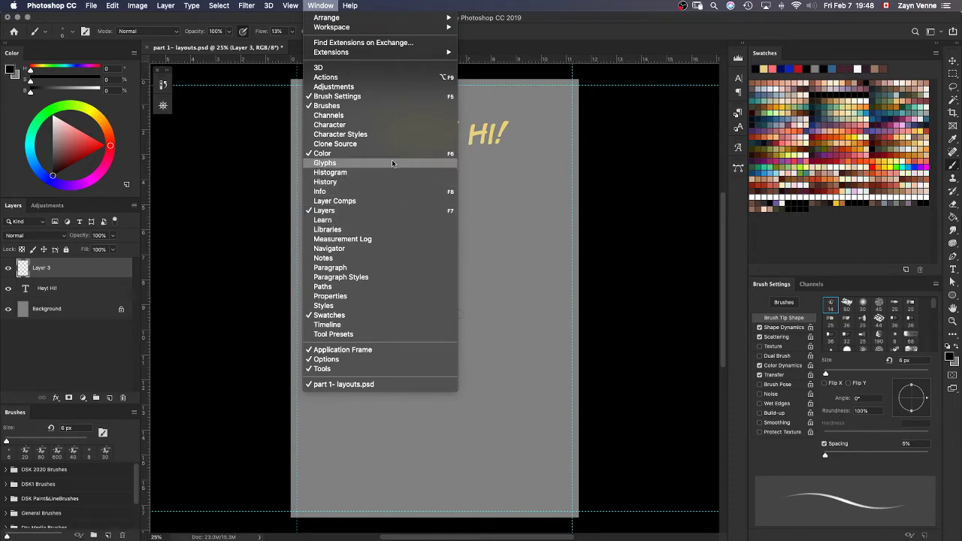
pyautogui.click(389, 193)
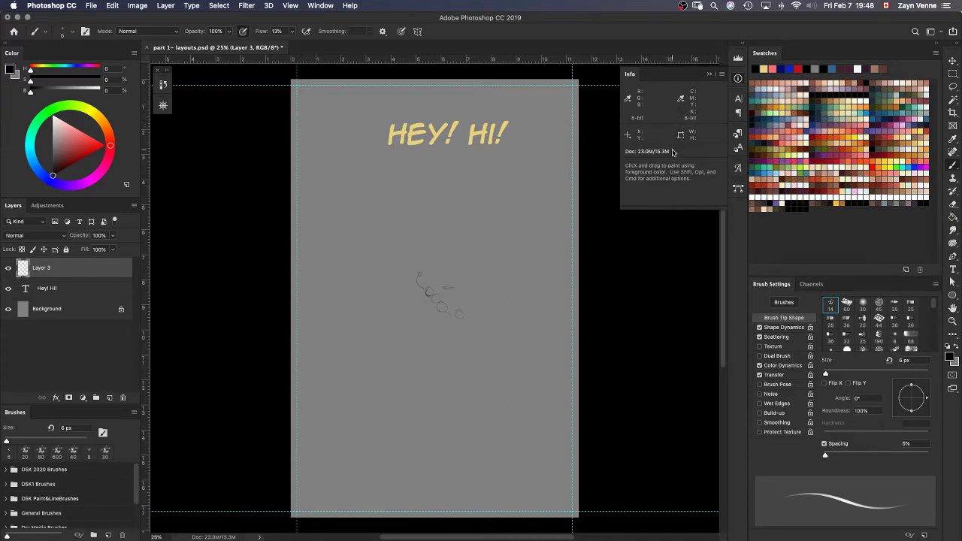
pyautogui.click(627, 136)
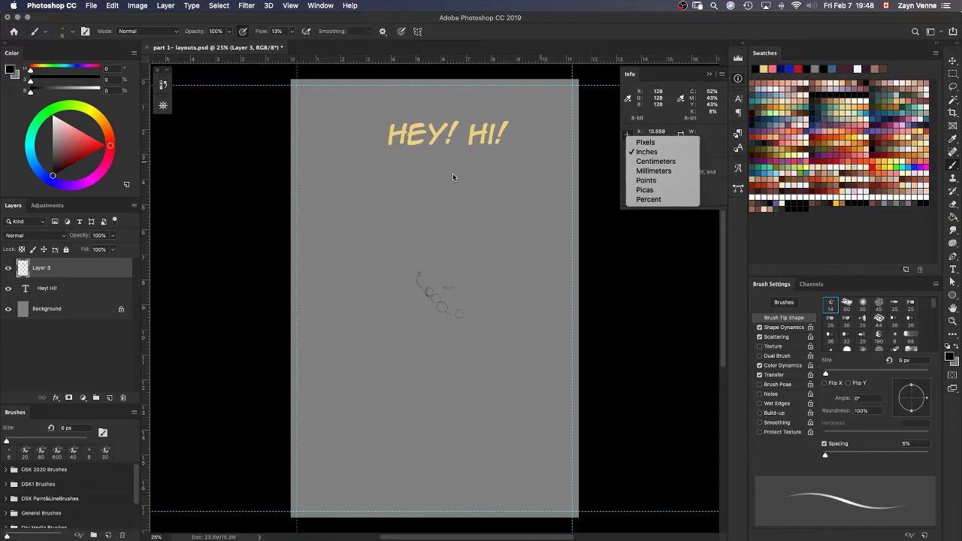
pyautogui.click(464, 231)
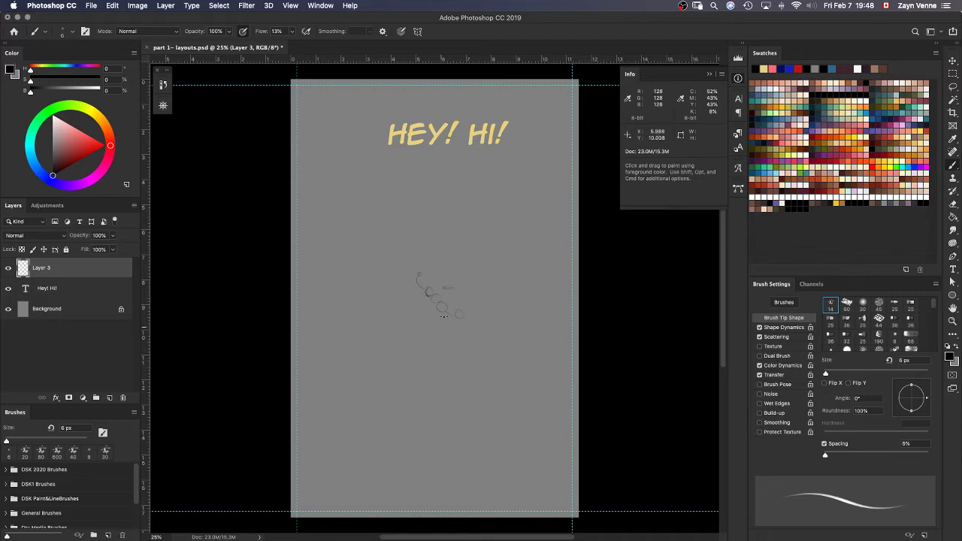
# Close the floating Info panel
pyautogui.click(322, 6)
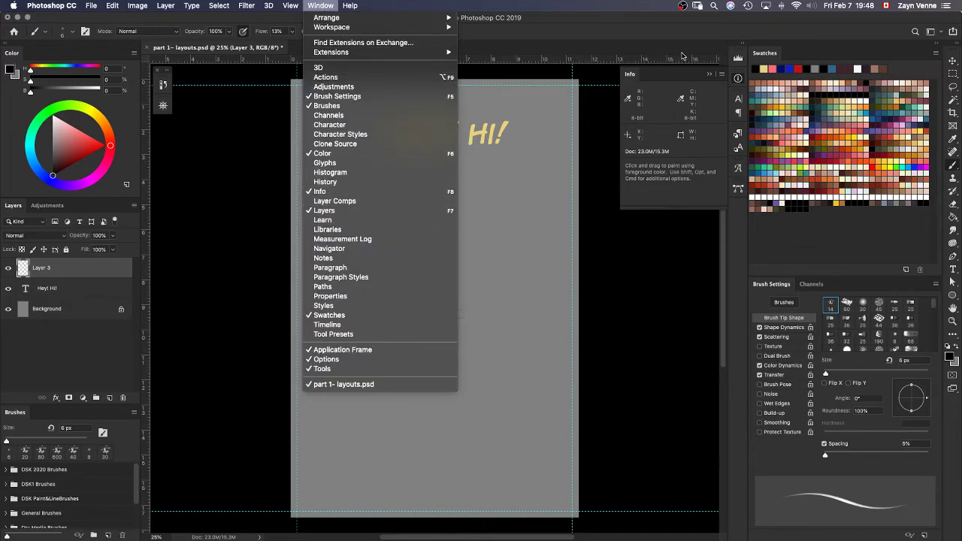
pyautogui.click(712, 77)
pyautogui.click(711, 76)
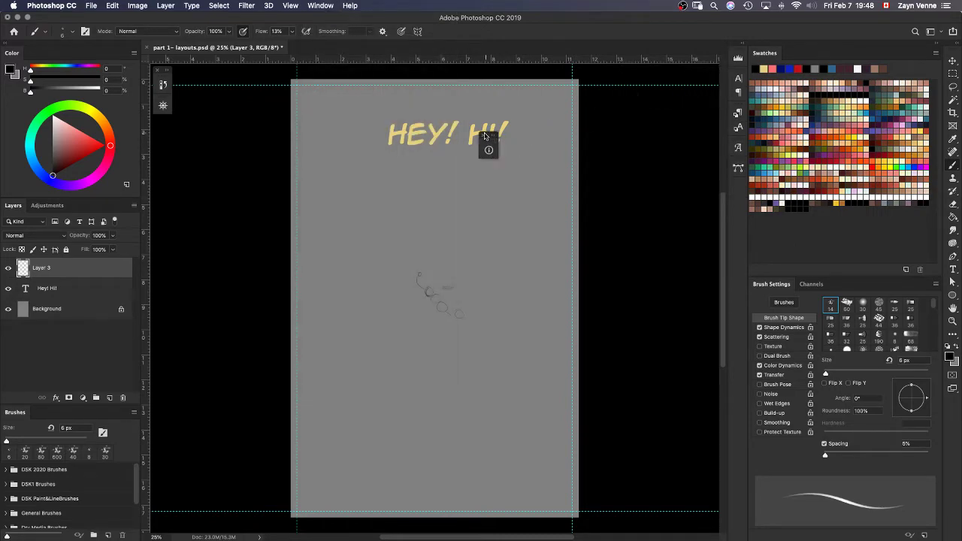
pyautogui.click(321, 9)
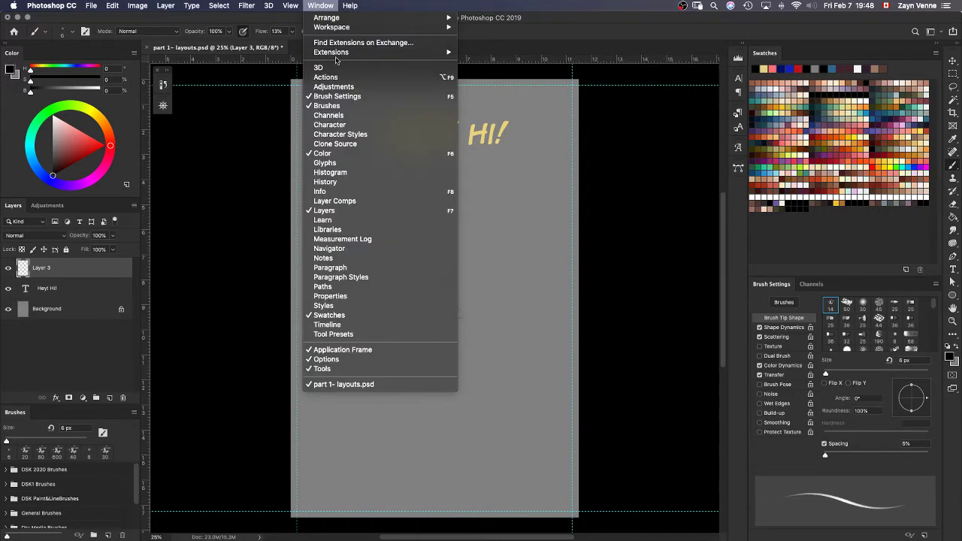
pyautogui.click(403, 239)
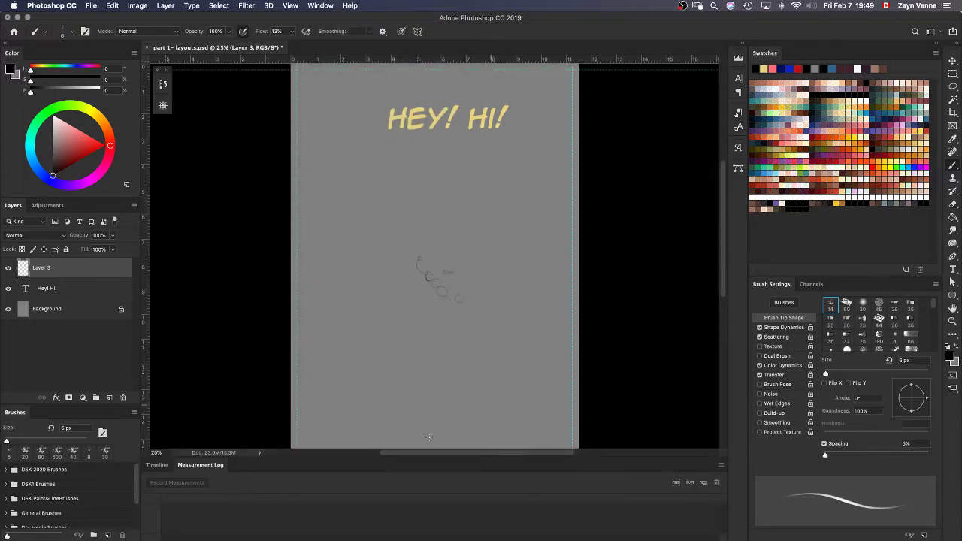
pyautogui.click(157, 465)
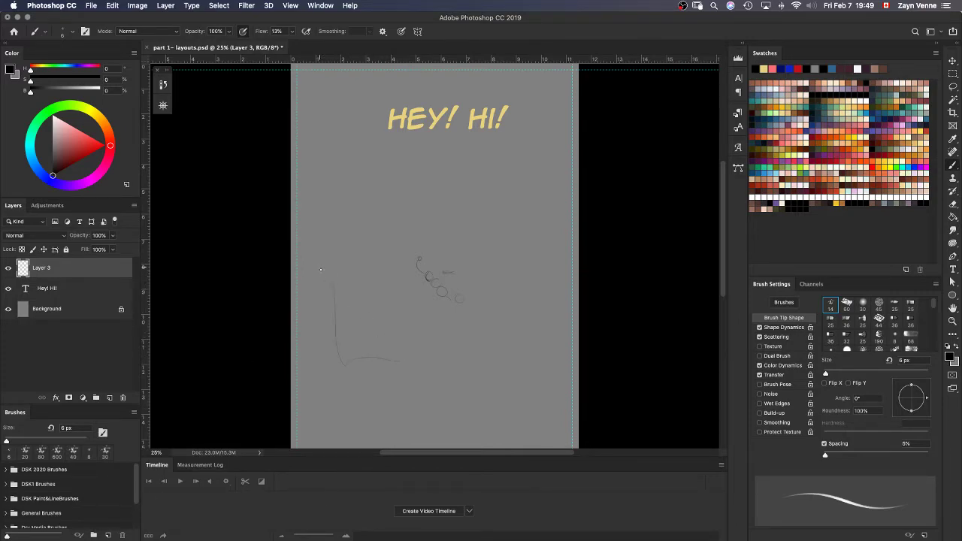
pyautogui.moveTo(335, 267)
pyautogui.mouseDown()
pyautogui.moveTo(397, 266)
pyautogui.moveTo(417, 367)
pyautogui.mouseUp()
pyautogui.click(223, 464)
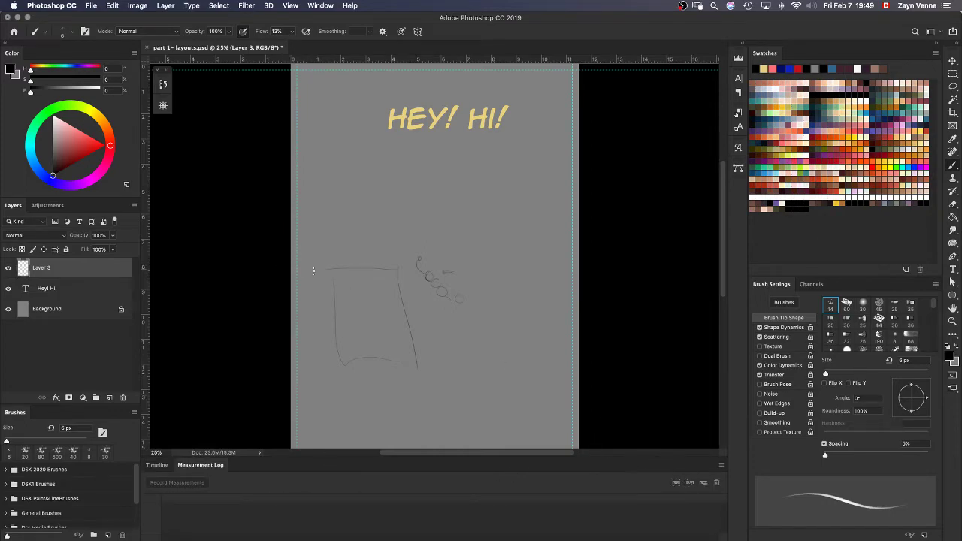
pyautogui.press('super+z')
pyautogui.press('super+z')
pyautogui.press('super+z')
pyautogui.click(298, 7)
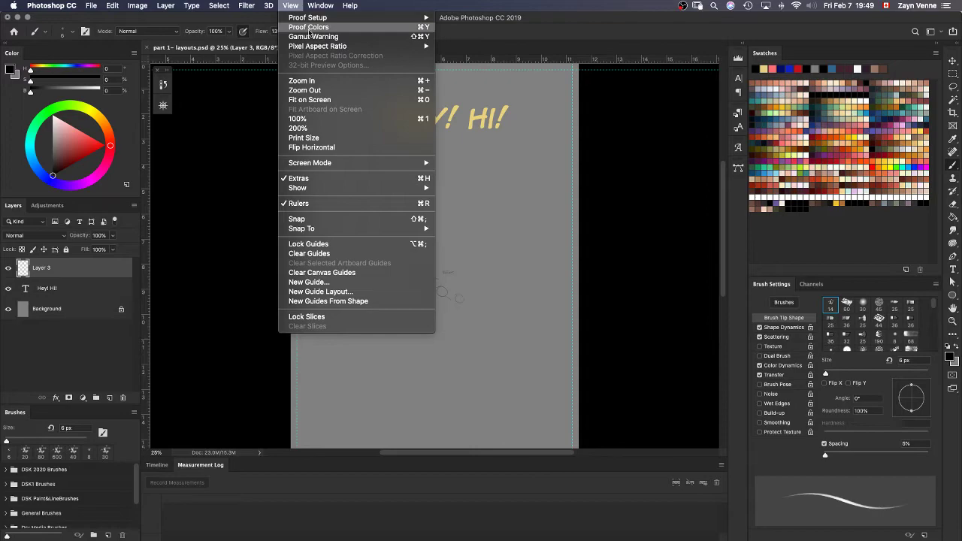
pyautogui.moveTo(321, 6)
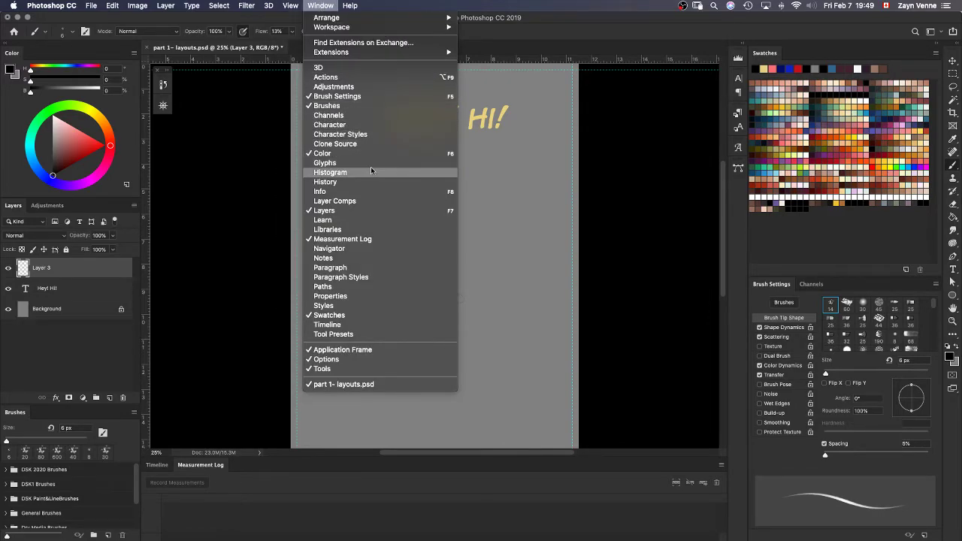
pyautogui.click(379, 240)
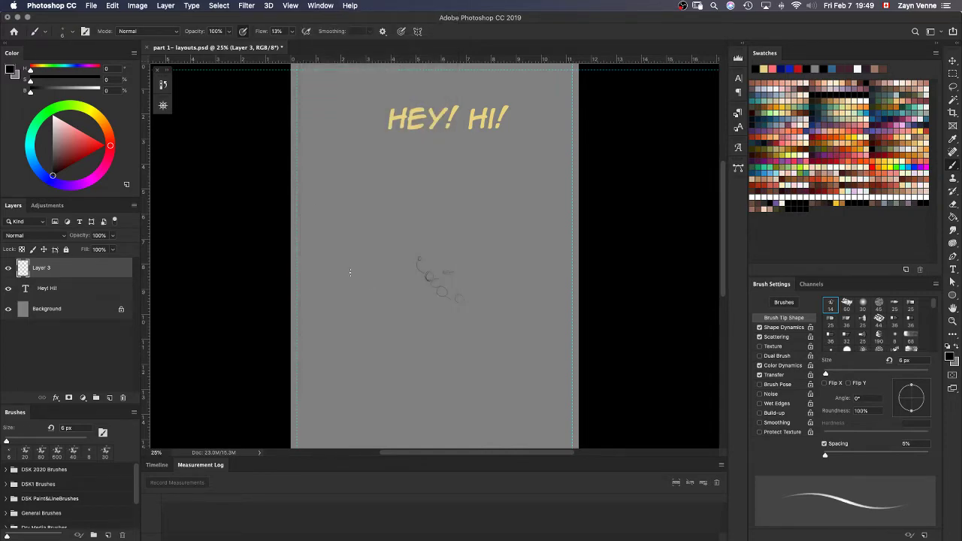
# Show the Notes panel, then replace it with the floating Paragraph panel
pyautogui.click(319, 6)
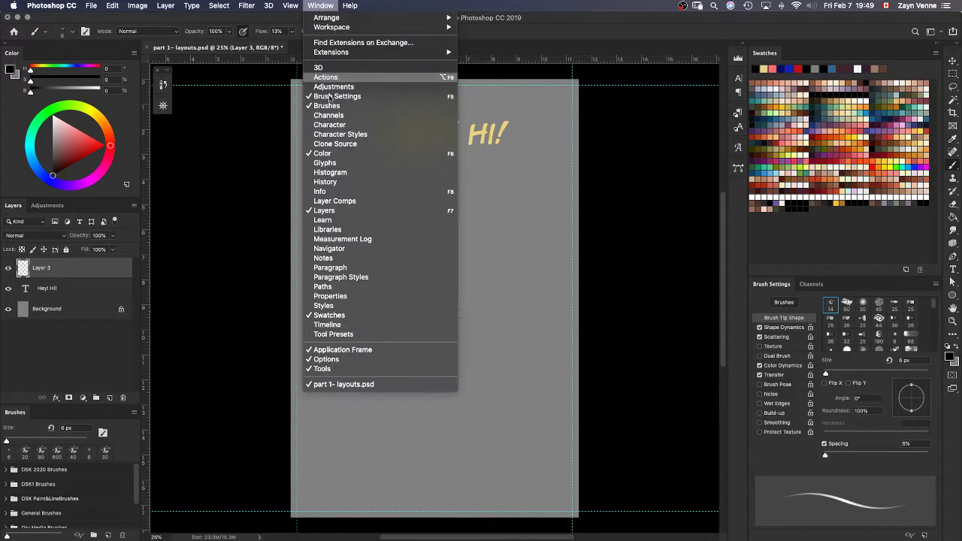
pyautogui.click(349, 260)
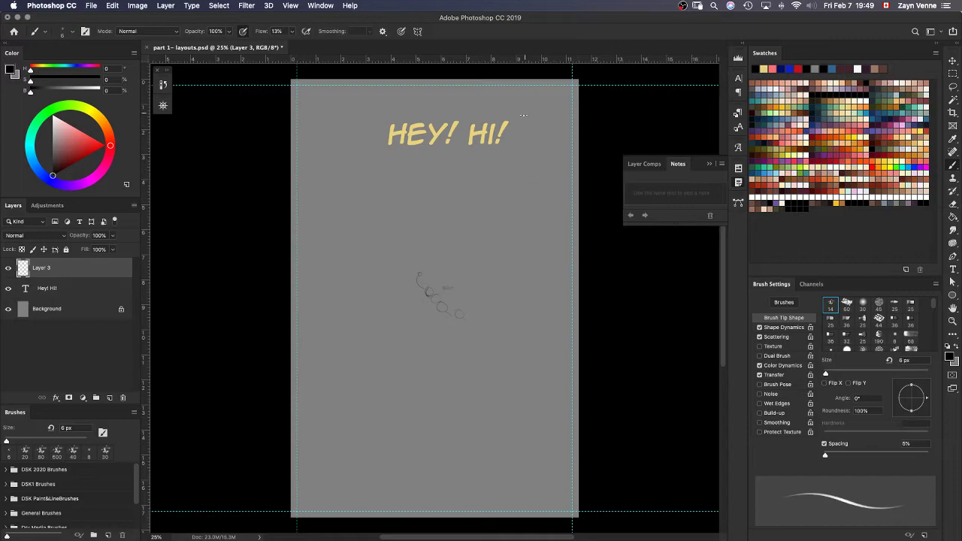
pyautogui.click(325, 7)
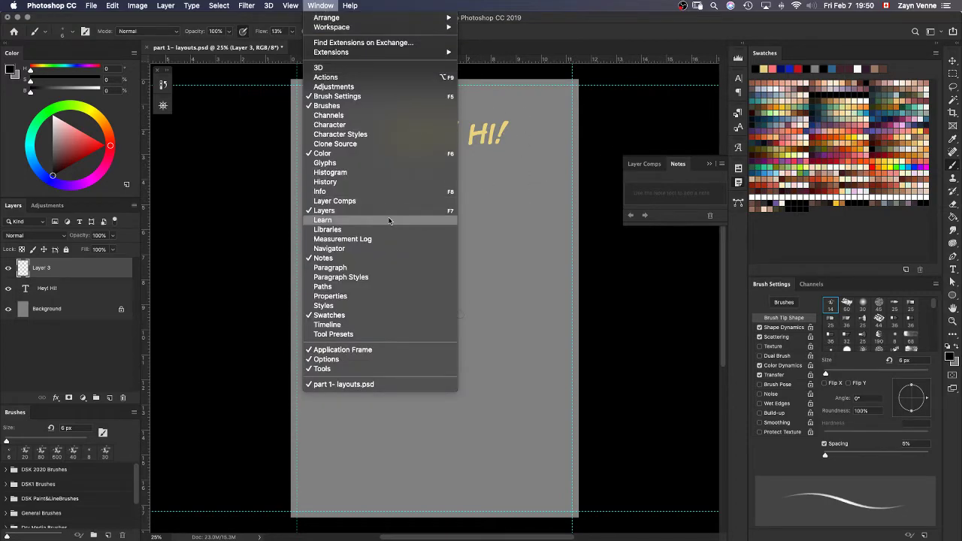
pyautogui.click(379, 268)
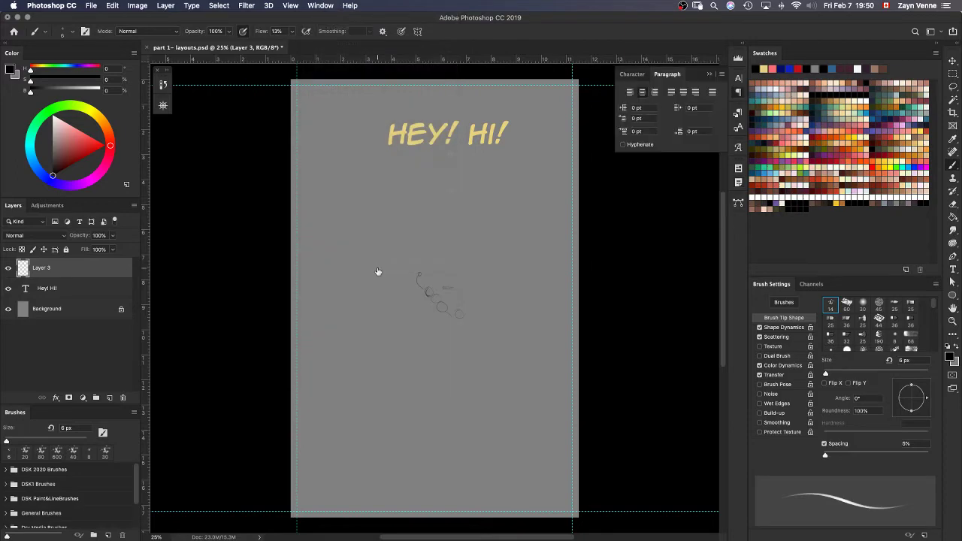
pyautogui.click(324, 7)
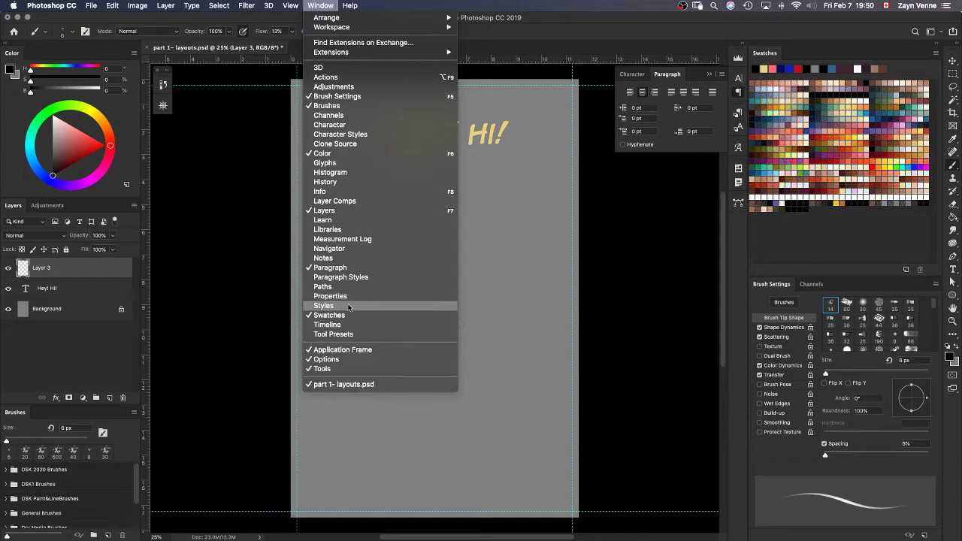
# Apply preset swatches from the Styles panel to Layer 3, ending on a bold black style
pyautogui.press('Escape')
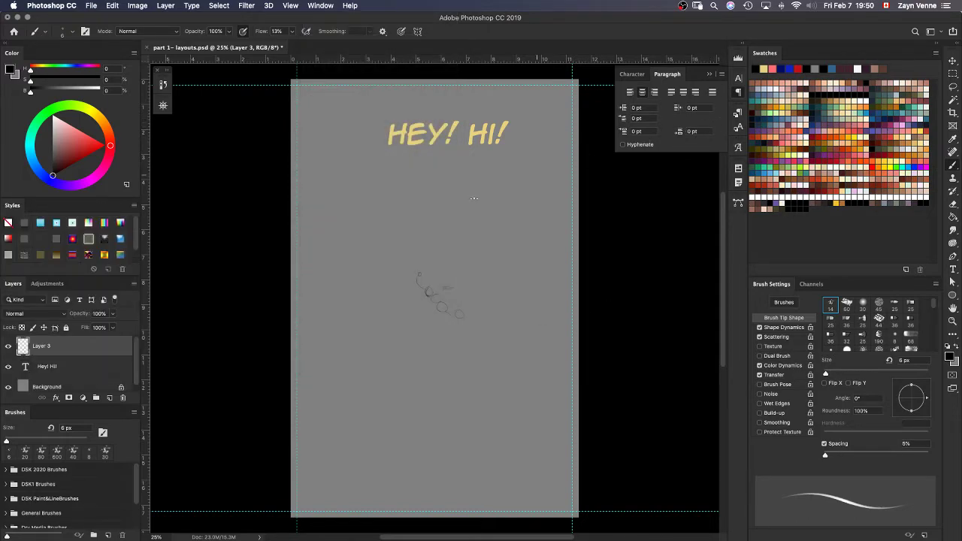
pyautogui.click(86, 225)
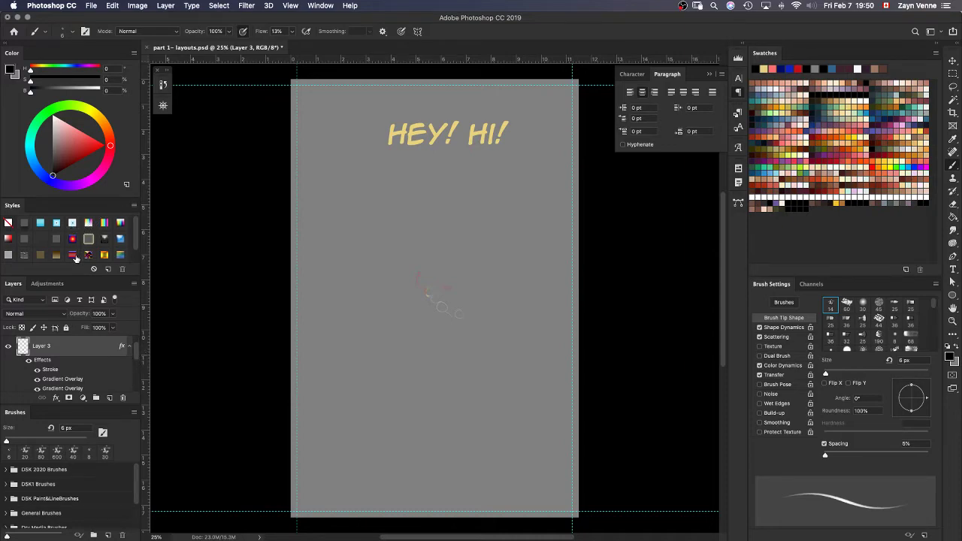
pyautogui.click(72, 239)
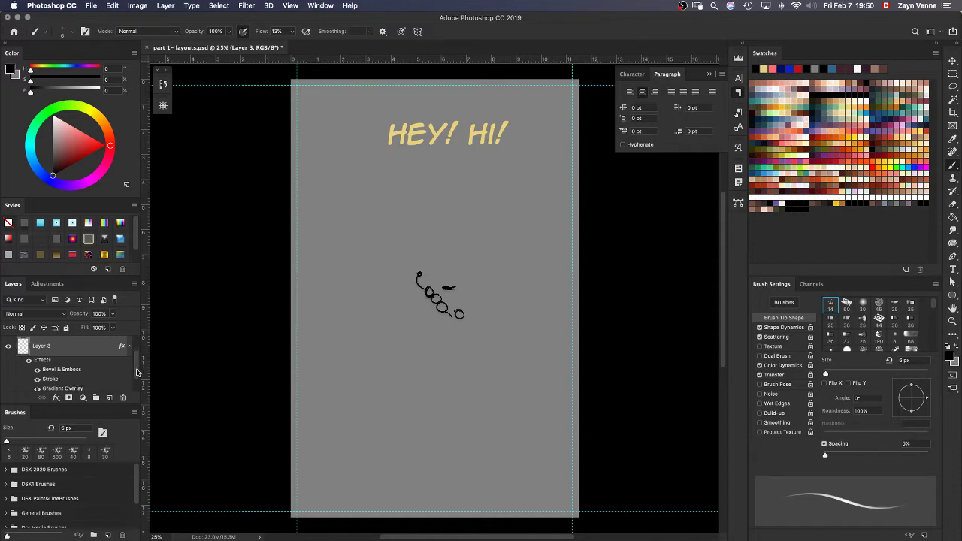
pyautogui.scroll(-3, 137, 381)
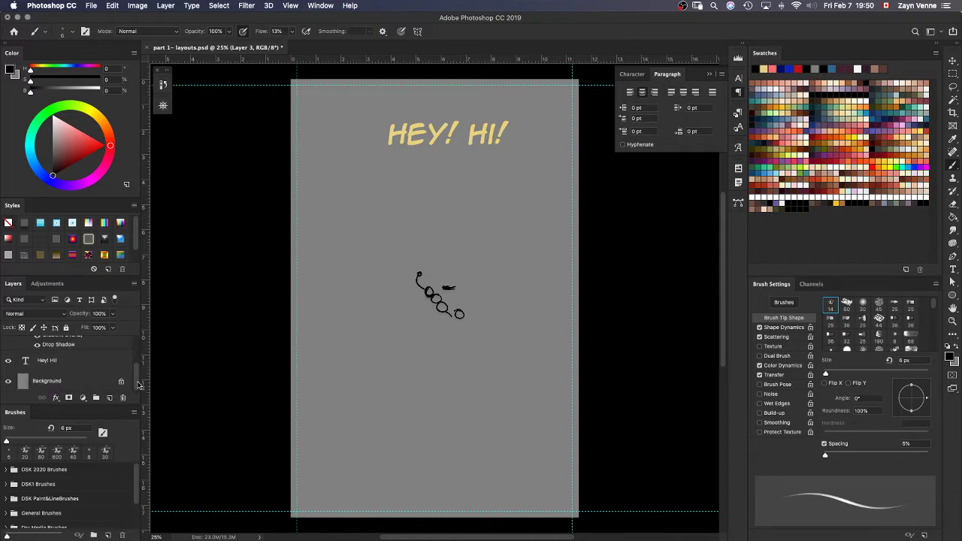
pyautogui.scroll(3, 137, 383)
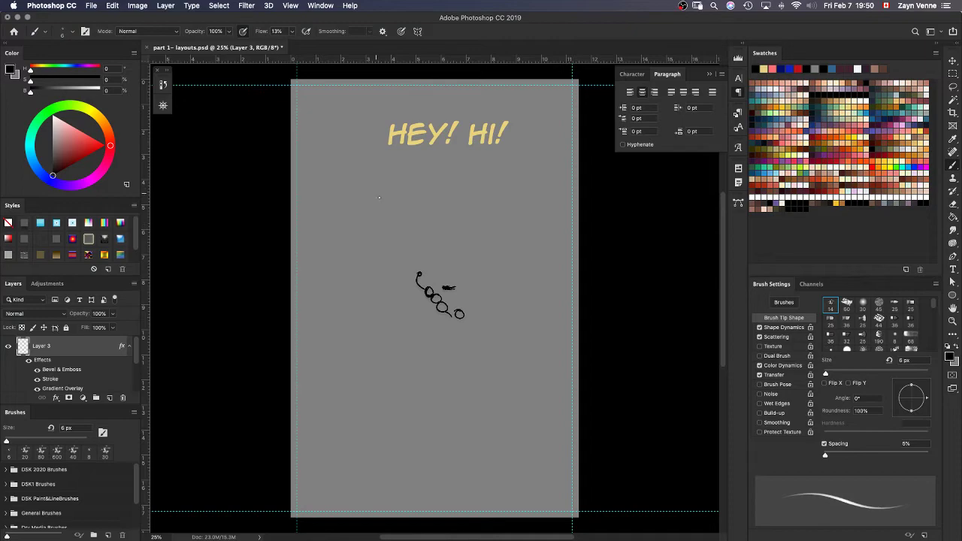
# On a new Layer 4, fill an oval selection below the headline with white
pyautogui.press('super+shift+n')
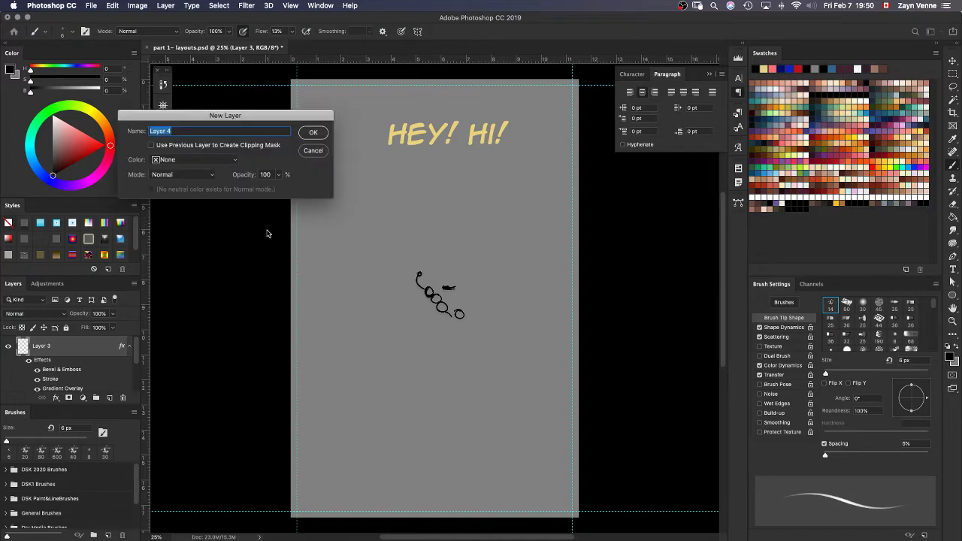
pyautogui.press('Return')
pyautogui.press('m')
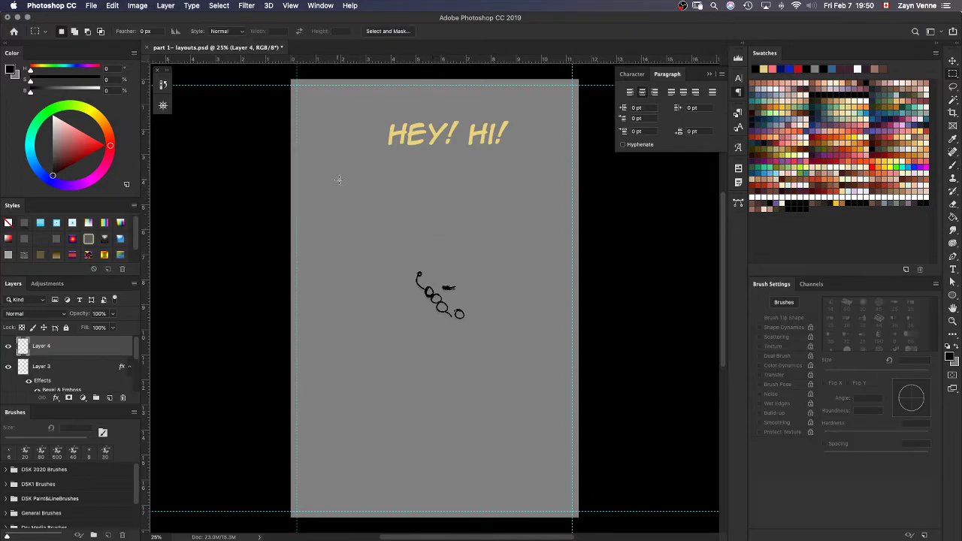
pyautogui.hotkey('shift', 'm')
pyautogui.moveTo(343, 178); pyautogui.dragTo(464, 225)
pyautogui.press('x')
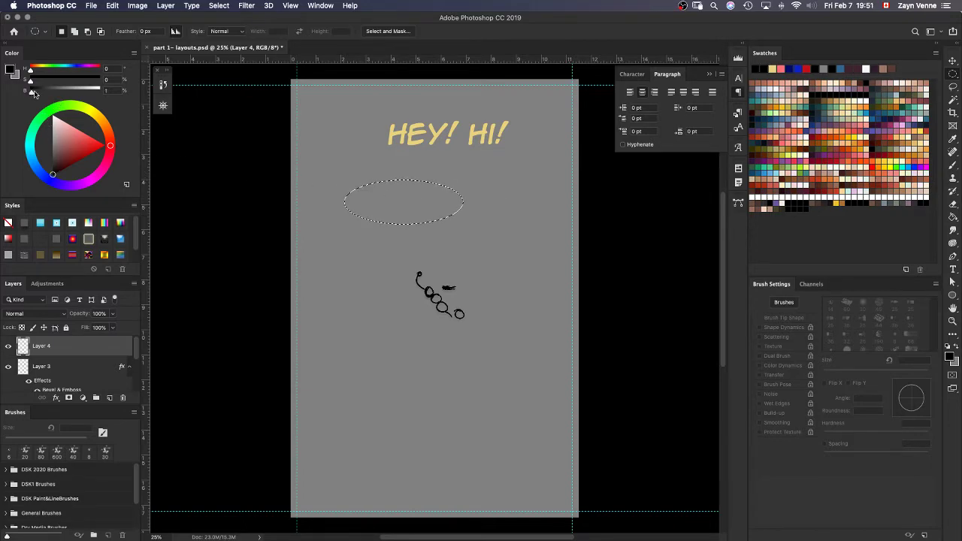
pyautogui.press('g')
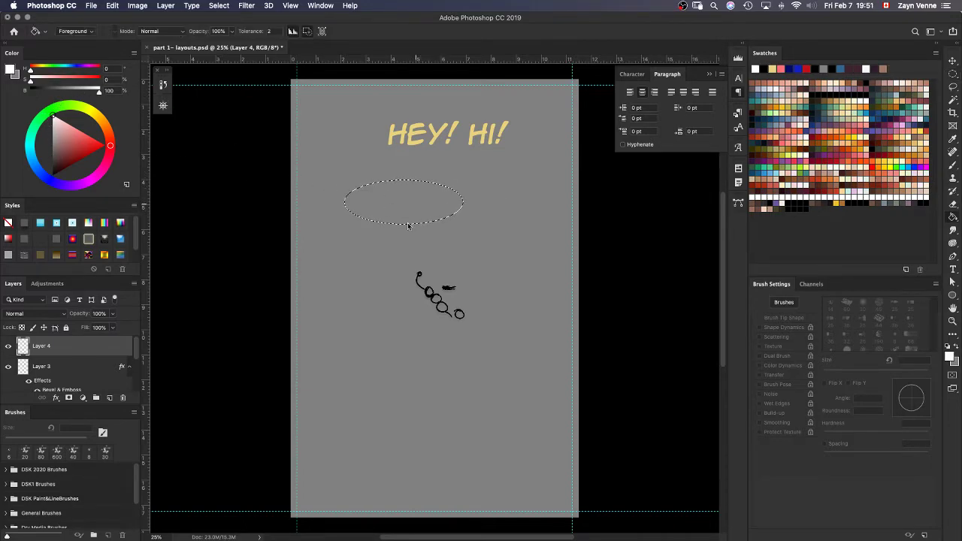
pyautogui.click(407, 221)
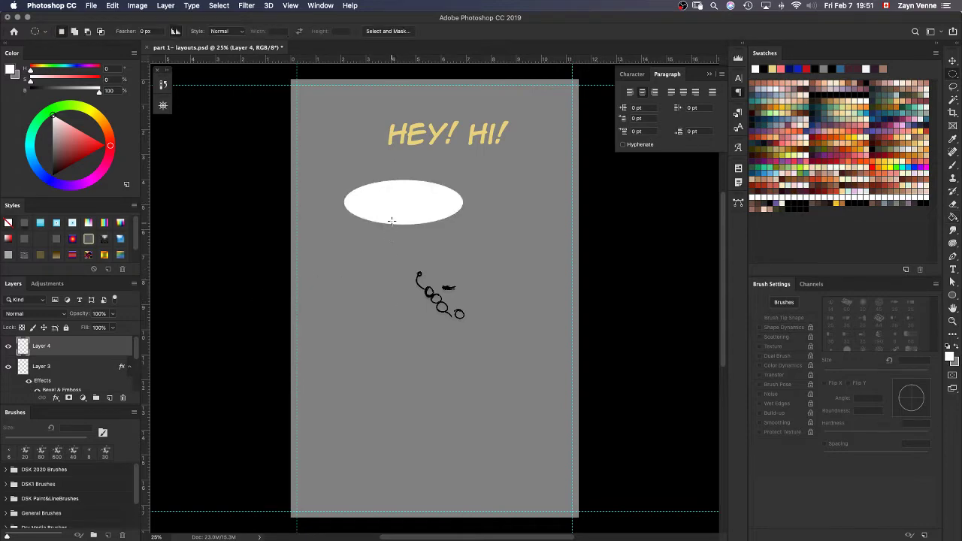
# Lasso a pointed tail under the oval, fill it white, and deselect
pyautogui.press('l')
pyautogui.moveTo(380, 208)
pyautogui.mouseDown()
pyautogui.moveTo(368, 241)
pyautogui.moveTo(384, 211)
pyautogui.mouseUp()
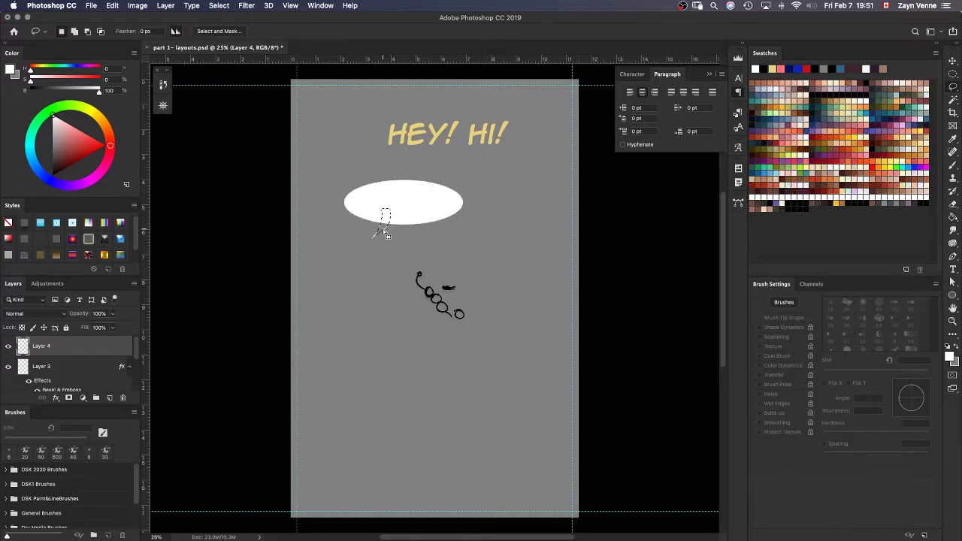
pyautogui.press('g')
pyautogui.click(380, 227)
pyautogui.hotkey('ctrl', 'd')
pyautogui.press('l')
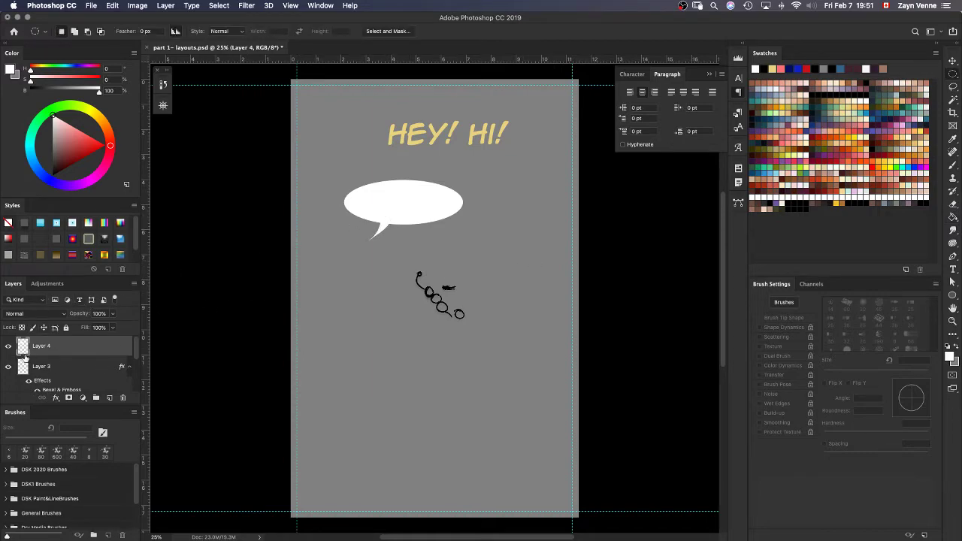
pyautogui.click(24, 224)
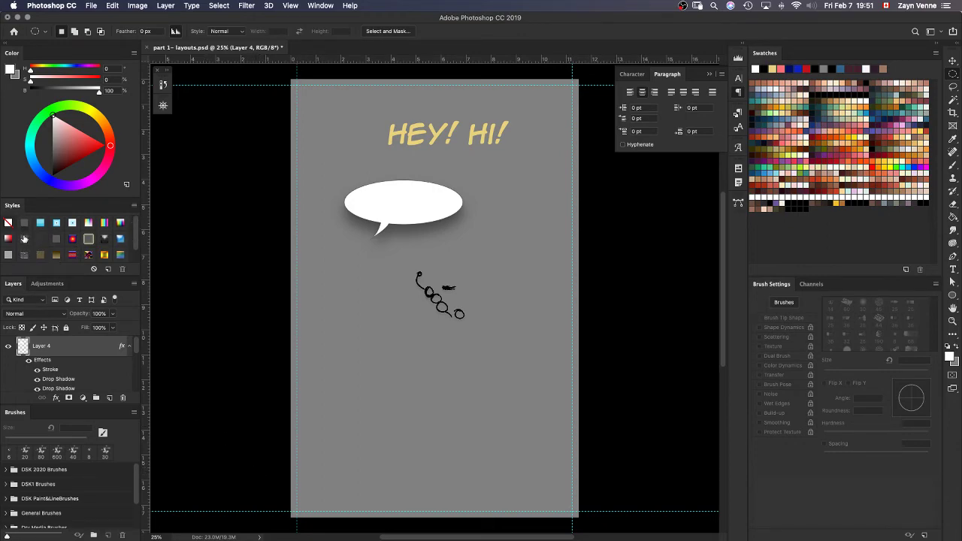
pyautogui.click(24, 239)
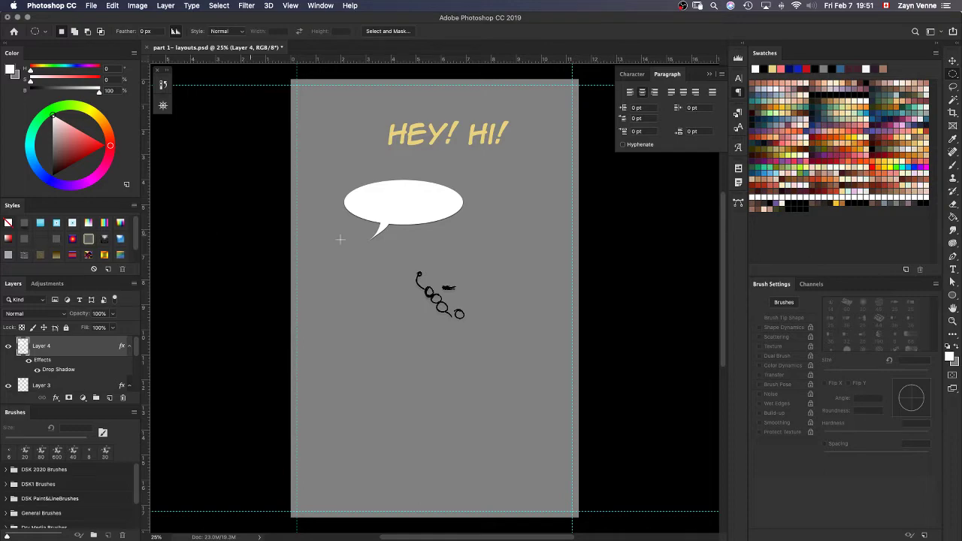
pyautogui.click(56, 241)
pyautogui.click(13, 208)
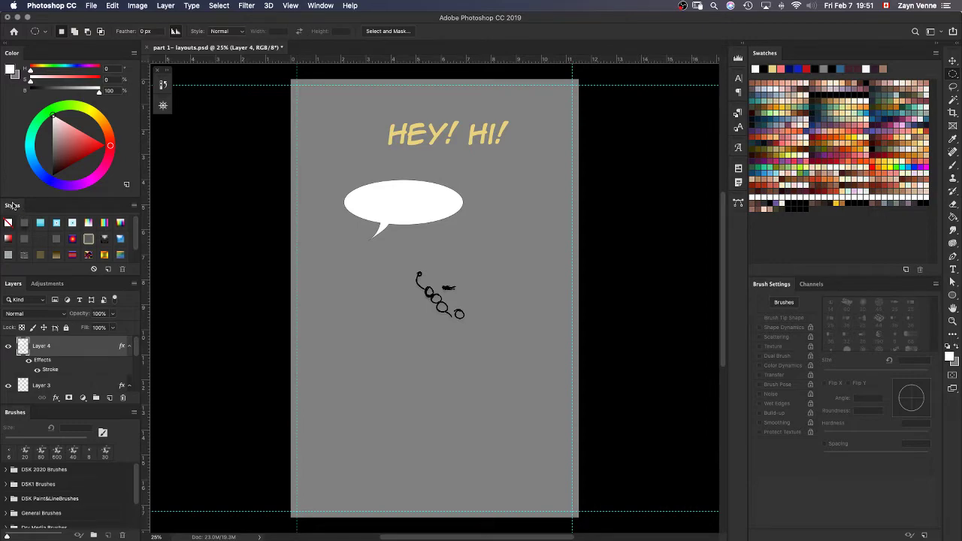
pyautogui.click(133, 205)
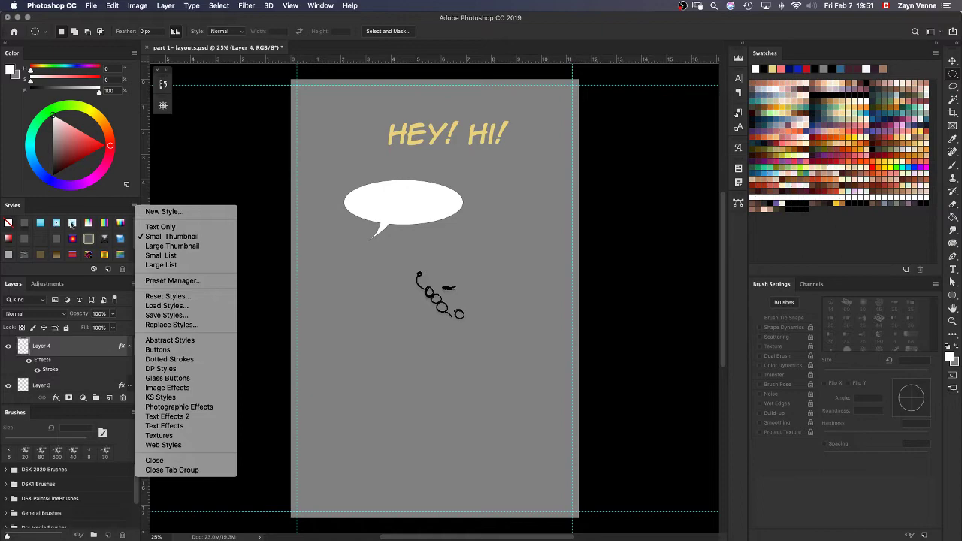
pyautogui.click(21, 209)
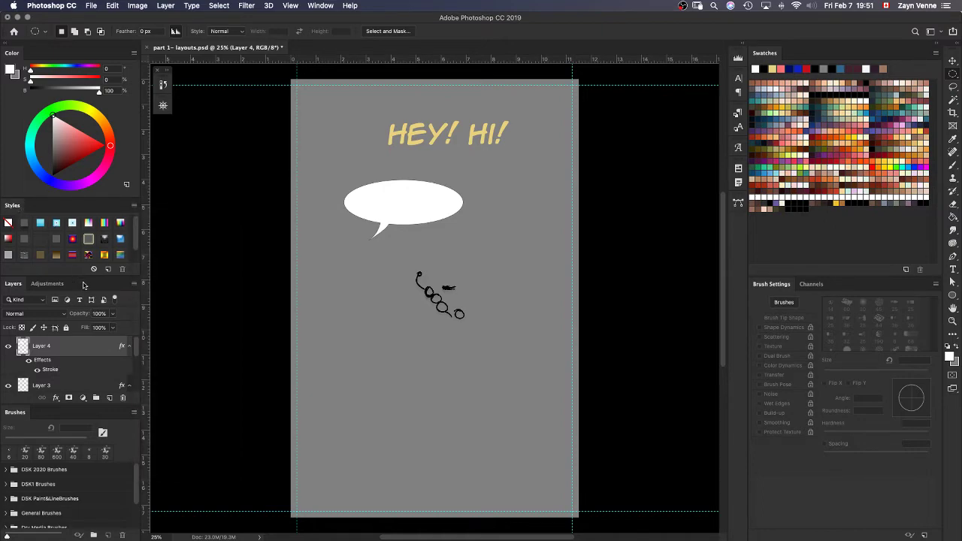
# Dock the Styles panel into the Layers group and collapse Layer 4's effects list
pyautogui.moveTo(13, 206); pyautogui.dragTo(86, 289)
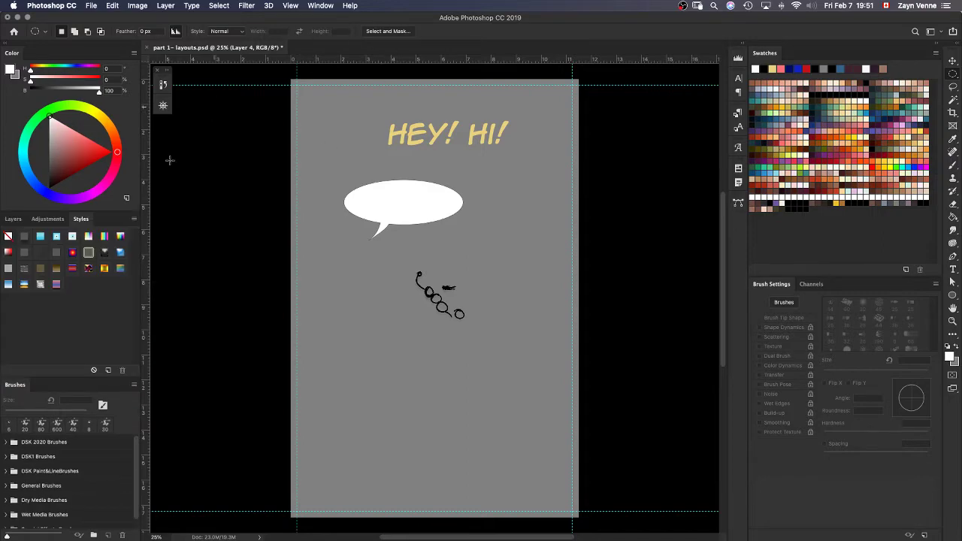
pyautogui.click(13, 219)
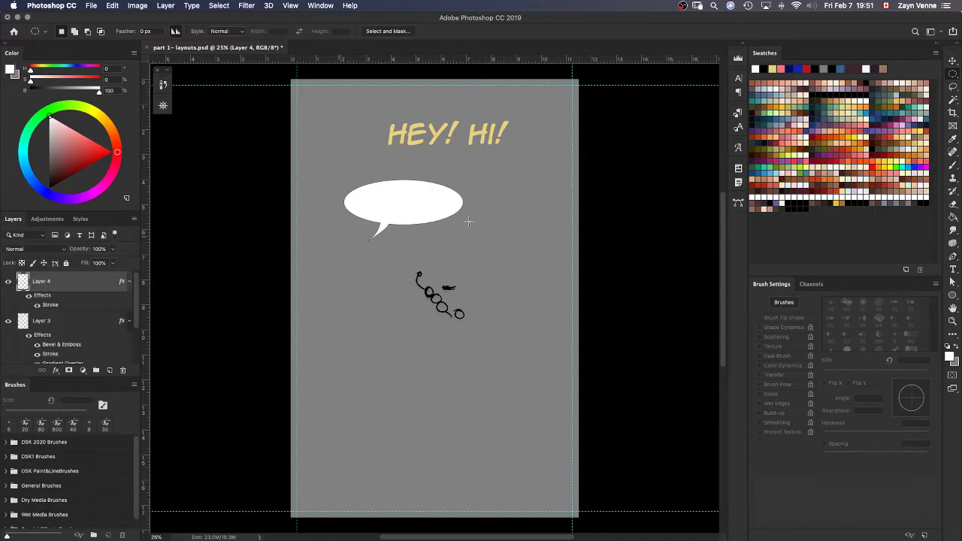
pyautogui.click(129, 282)
# Select Layer 3 and hide its Bevel & Emboss, Stroke, Gradient Overlay and Drop Shadow effects
pyautogui.click(130, 303)
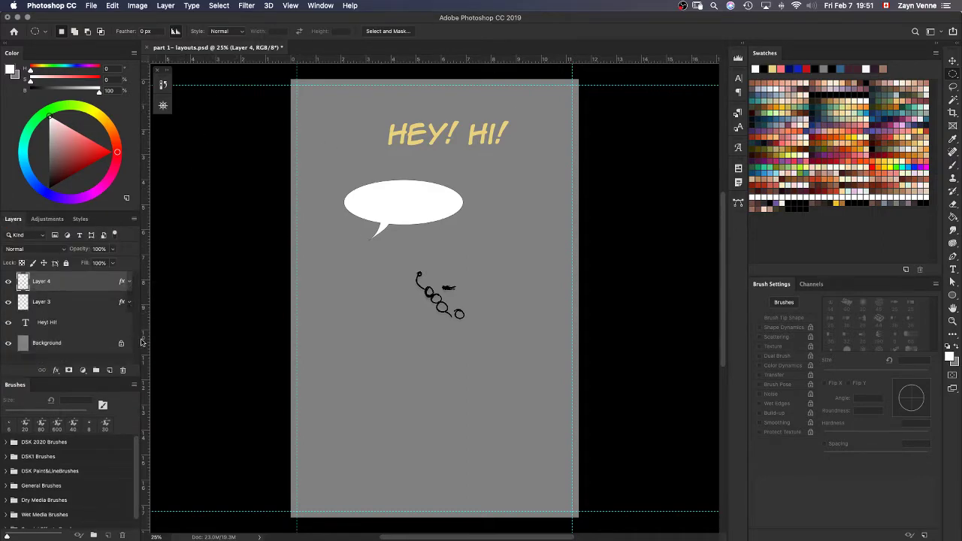
pyautogui.click(97, 306)
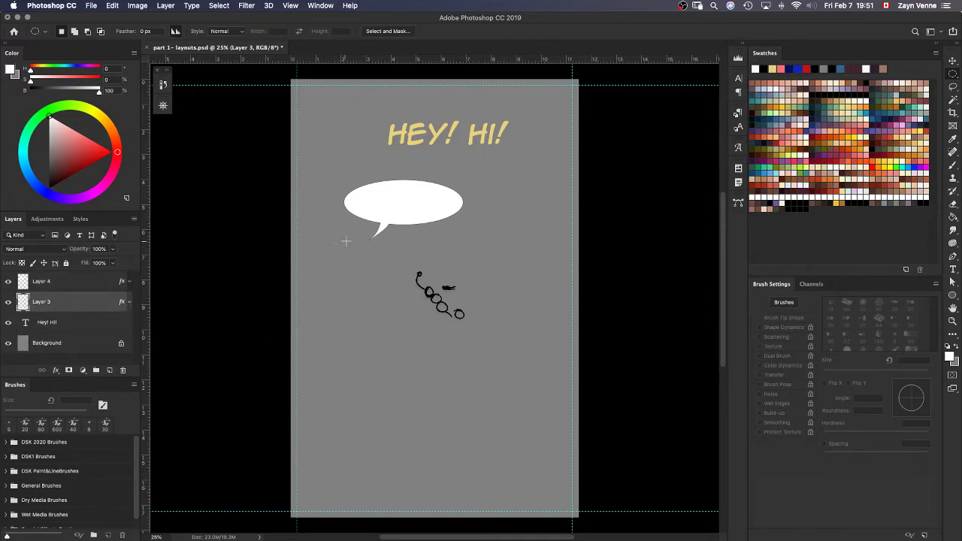
pyautogui.click(130, 302)
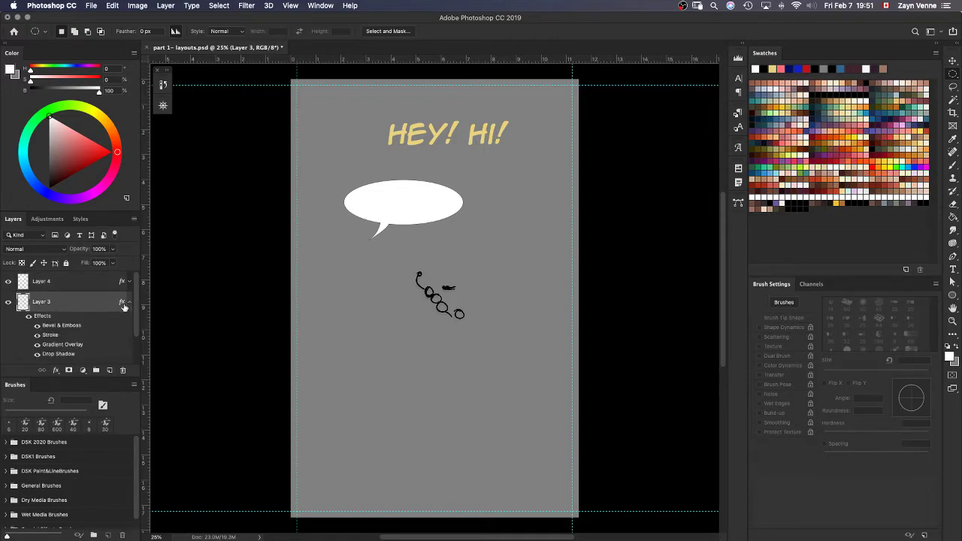
pyautogui.click(29, 317)
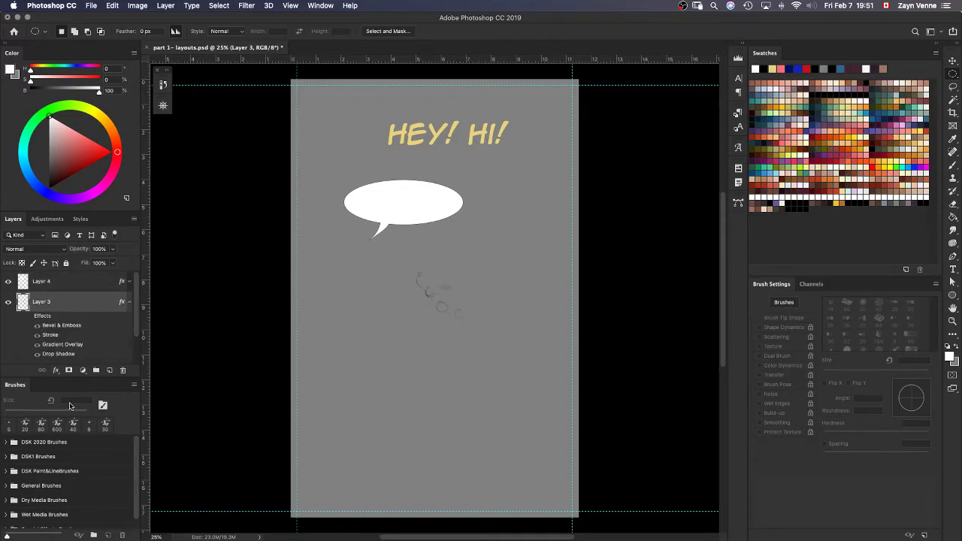
pyautogui.click(130, 283)
# Clear Layer Style on Layer 3, stripping all its effects from the doodle
pyautogui.rightClick(100, 325)
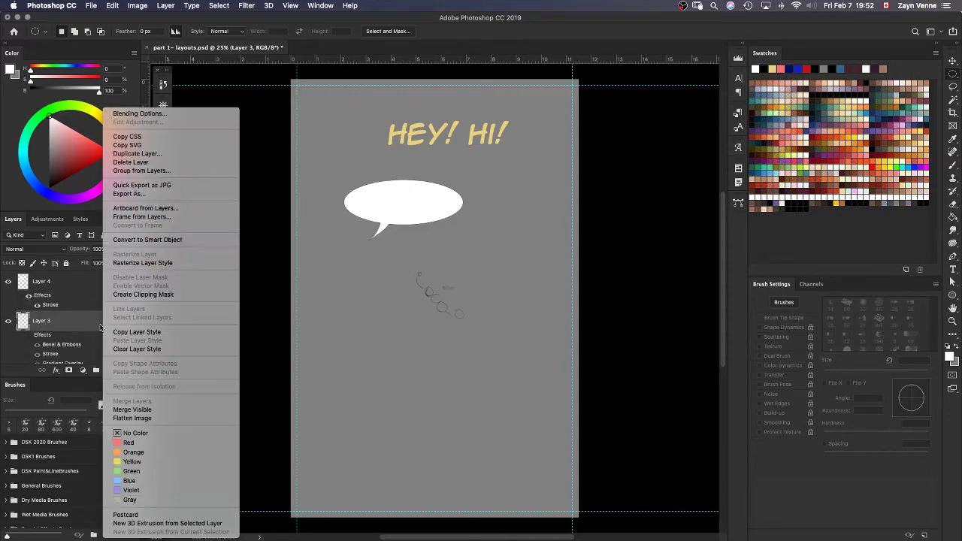
pyautogui.click(156, 350)
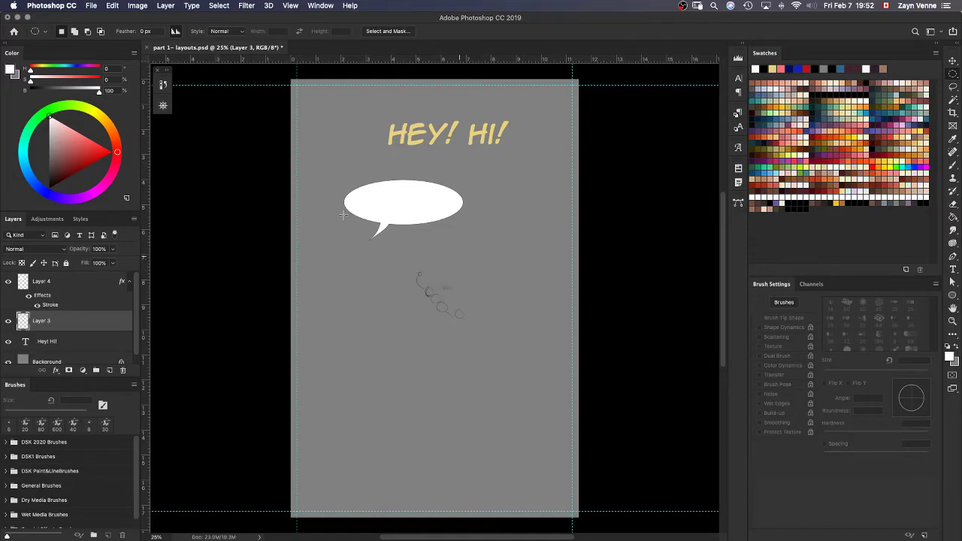
# Glance at Clip Studio Paint's blank part1 canvas, then bring Wacom Desktop Center forward
pyautogui.press('super+Tab')
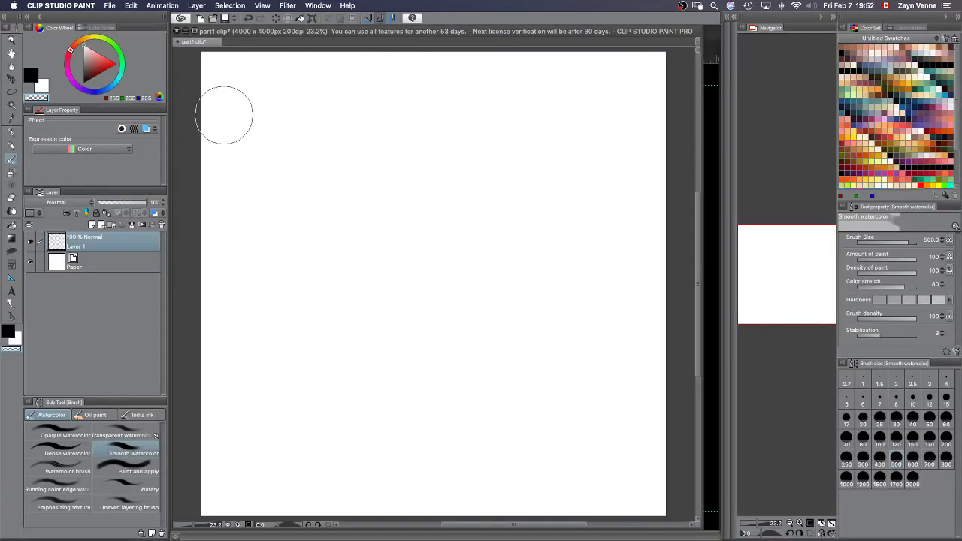
pyautogui.press('super+Tab')
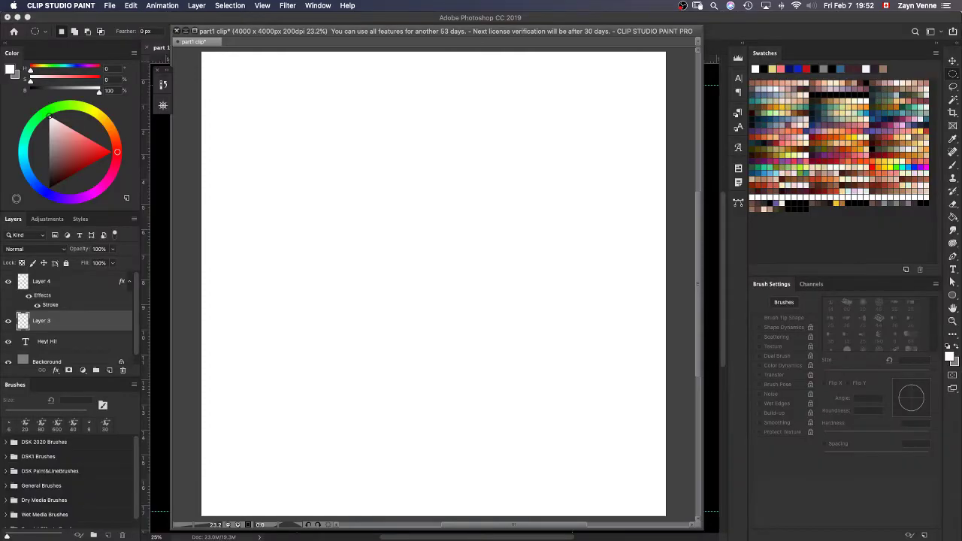
pyautogui.press('super+Tab')
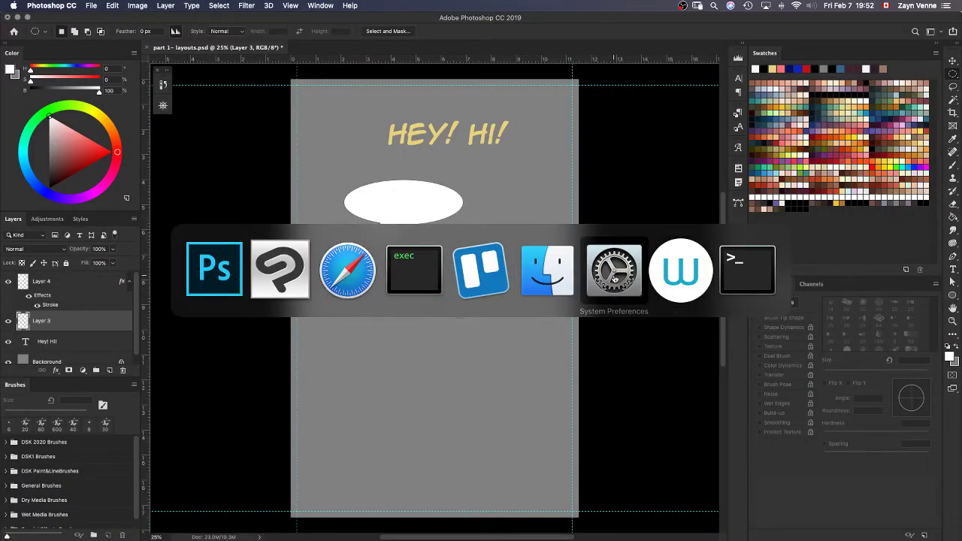
pyautogui.click(673, 279)
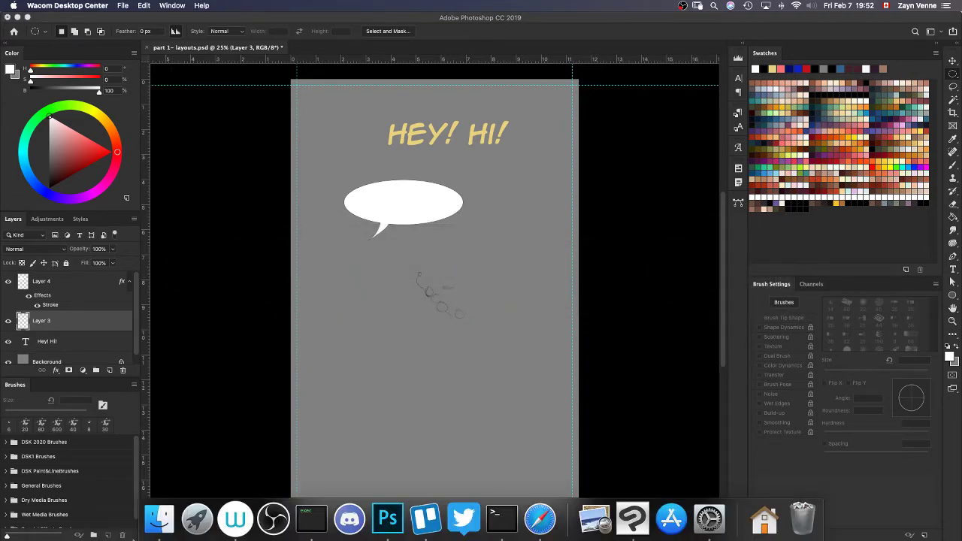
# Open the Wacom Desktop Center window and the Wacom Tablet preferences
pyautogui.click(245, 529)
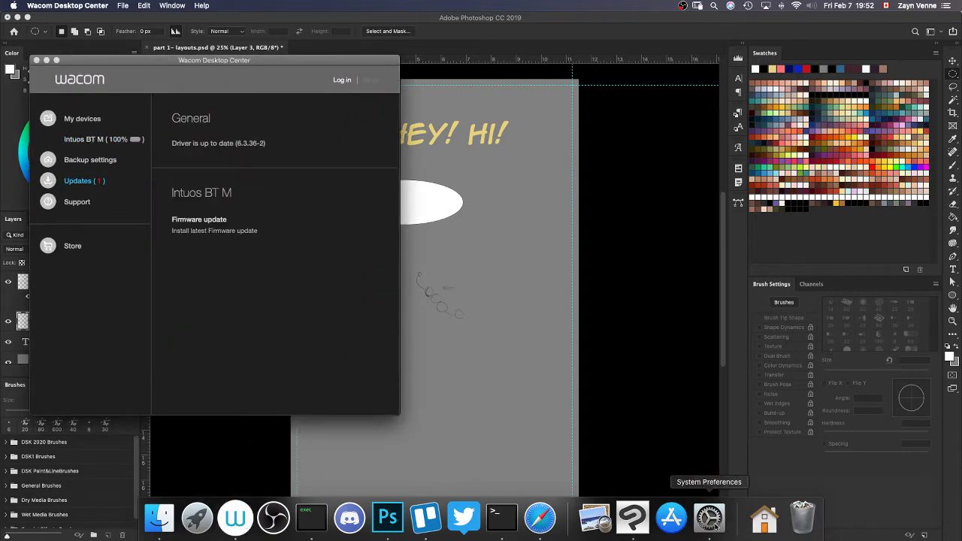
pyautogui.click(711, 521)
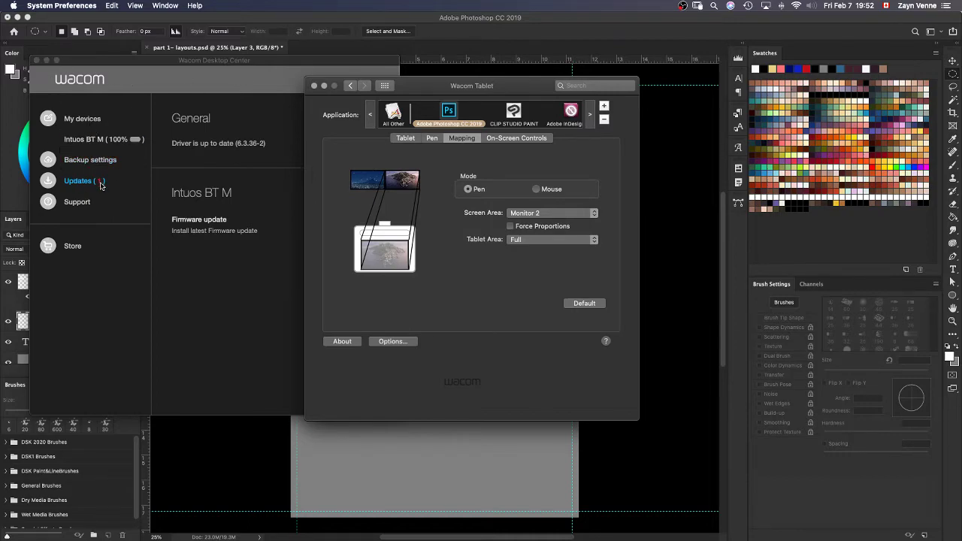
pyautogui.click(79, 124)
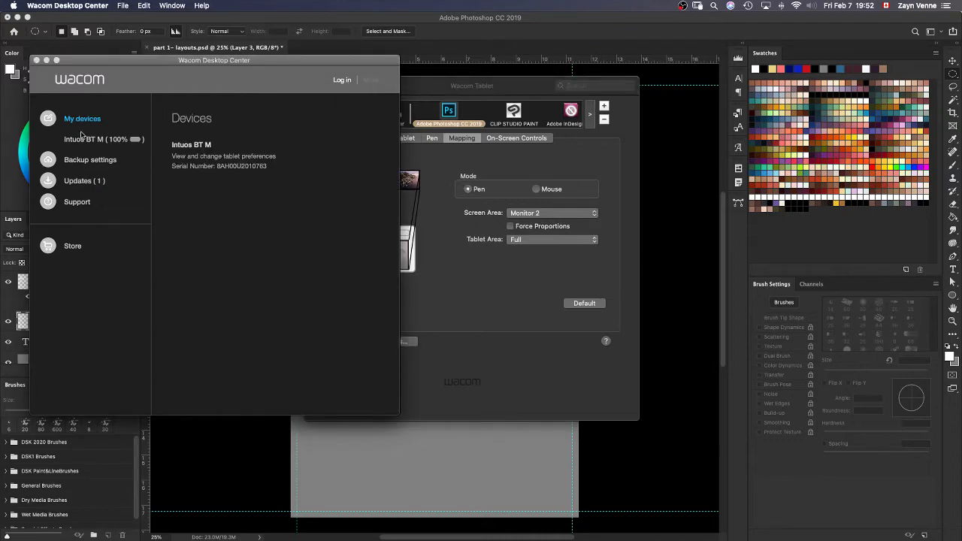
# Browse Desktop Center's backup, devices and updates pages and Intuos BT M settings, then minimize it
pyautogui.click(110, 172)
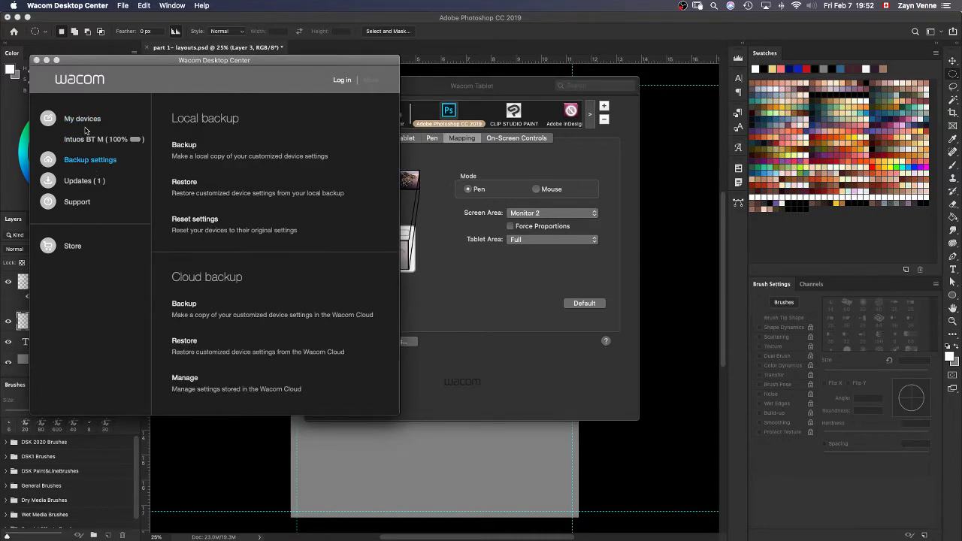
pyautogui.click(86, 128)
pyautogui.click(92, 168)
pyautogui.click(76, 184)
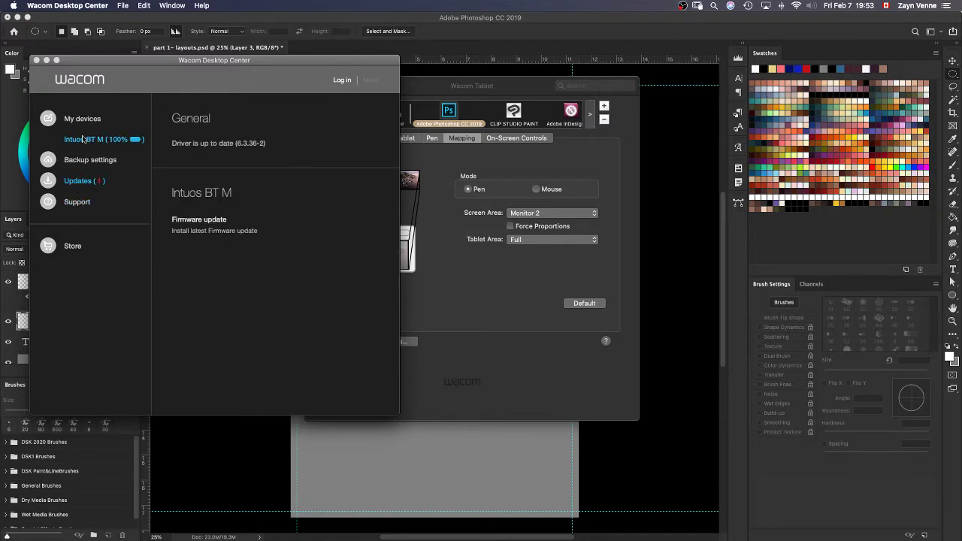
pyautogui.click(82, 120)
pyautogui.click(233, 153)
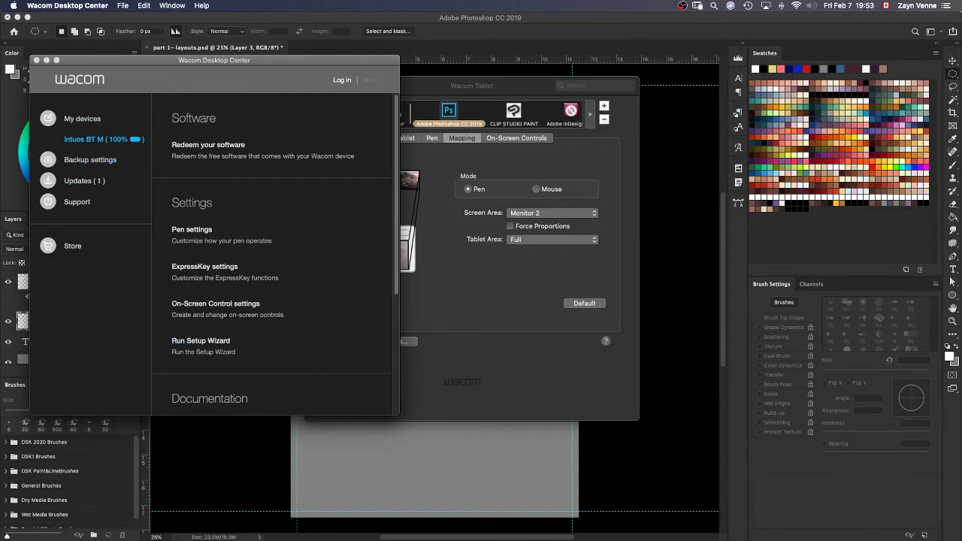
pyautogui.click(46, 60)
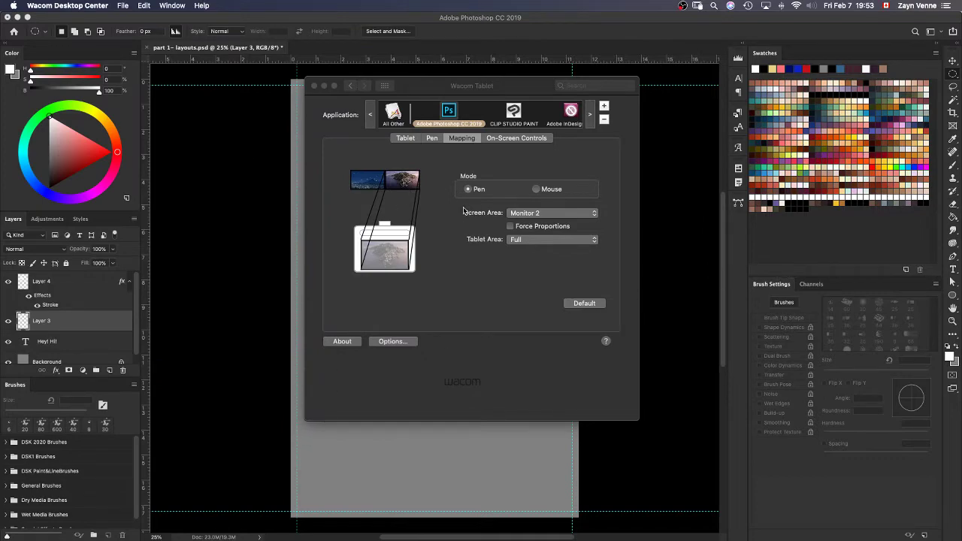
# Move the Wacom Tablet preferences window up and left, then reopen the Wacom Tablet pane
pyautogui.moveTo(439, 88); pyautogui.dragTo(343, 40)
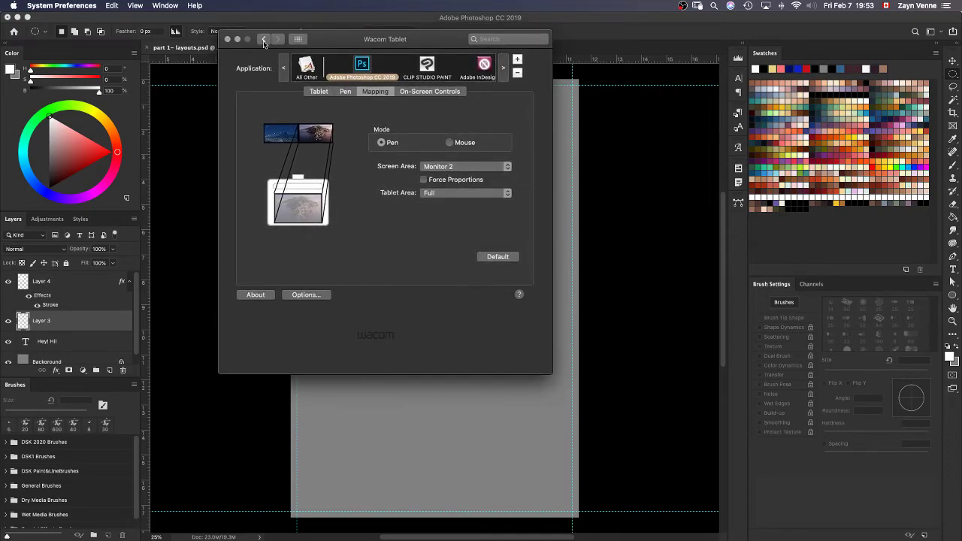
pyautogui.click(263, 40)
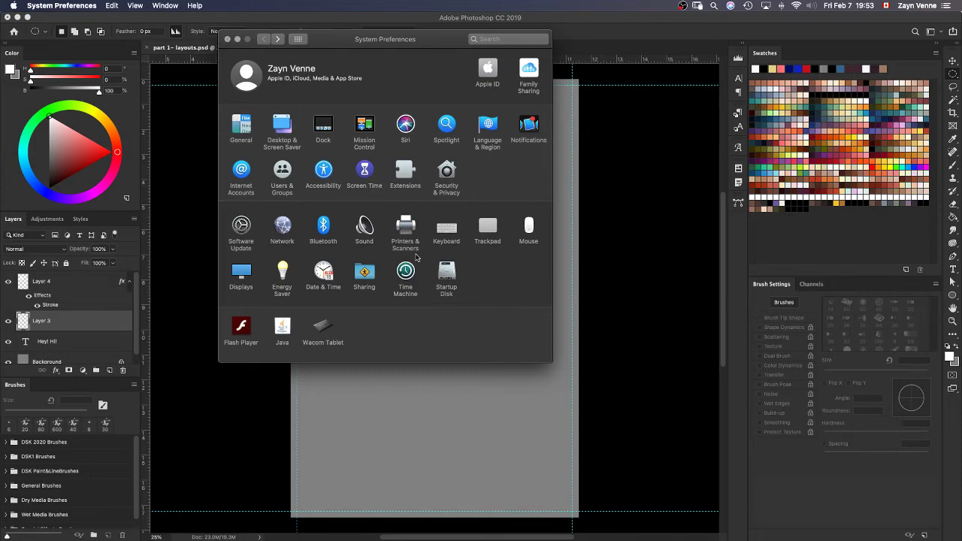
pyautogui.click(322, 330)
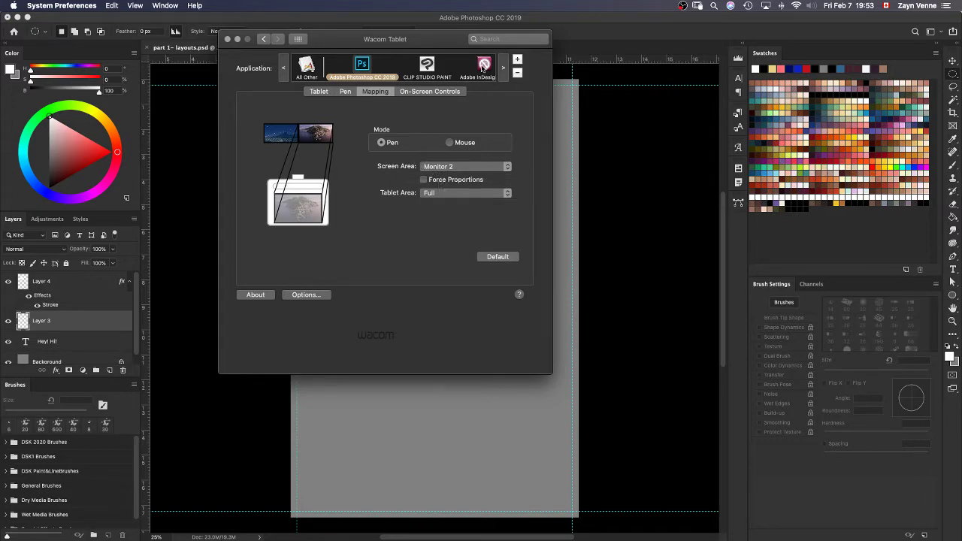
# Show the ExpressKeys settings and review the first key's Tablet, Navigation and On-Screen Controls actions
pyautogui.click(319, 94)
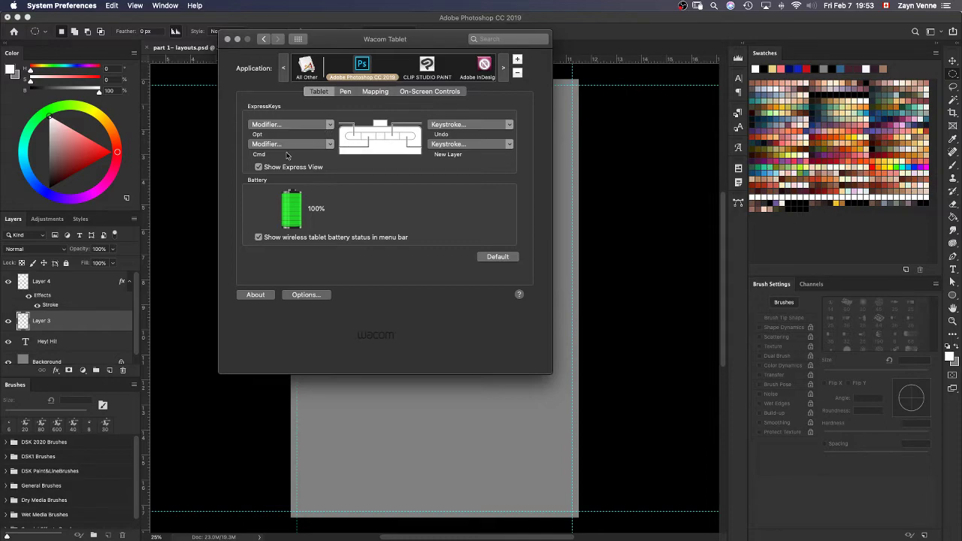
pyautogui.click(314, 130)
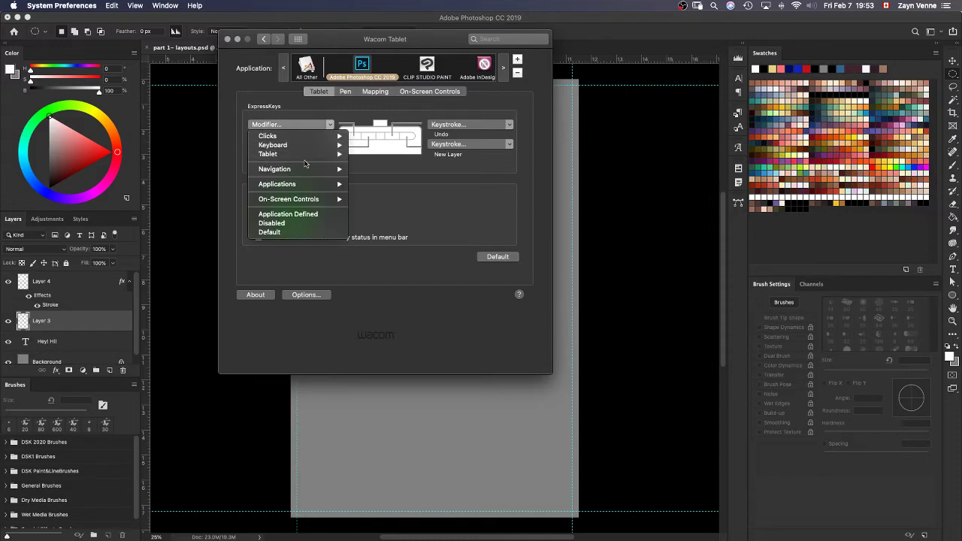
pyautogui.moveTo(301, 146)
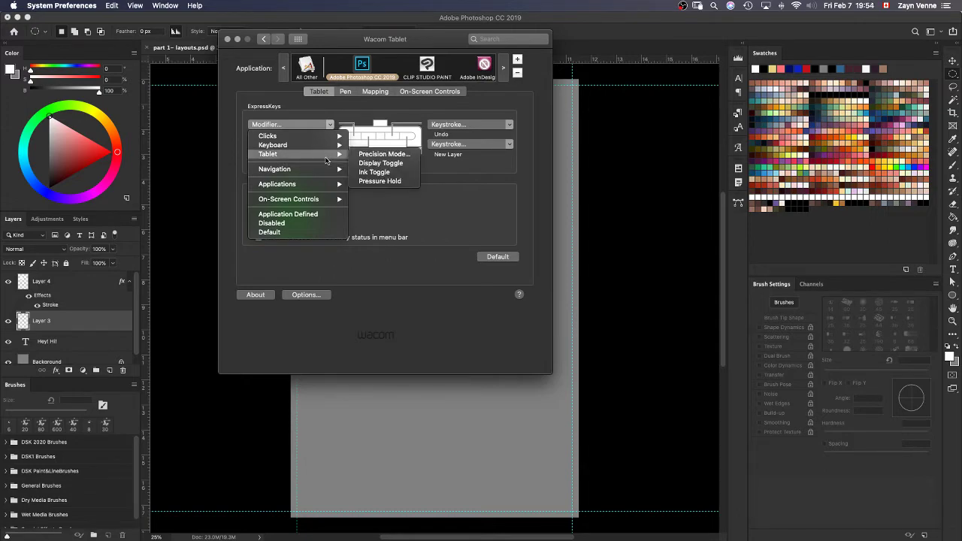
pyautogui.moveTo(322, 170)
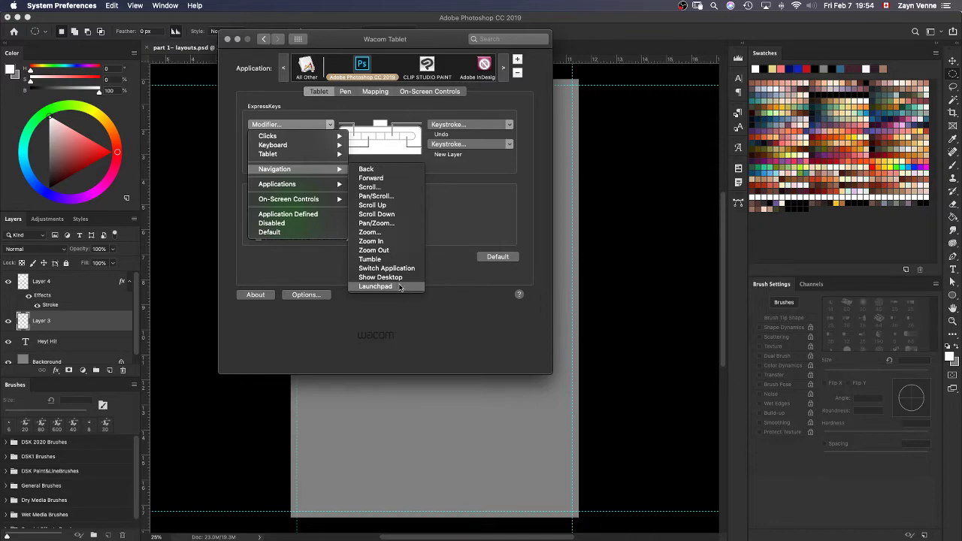
pyautogui.moveTo(317, 204)
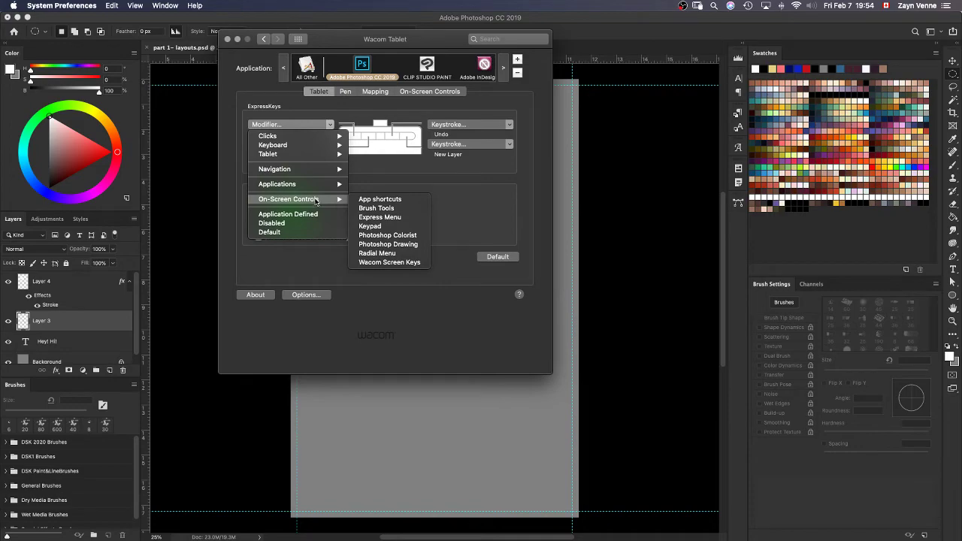
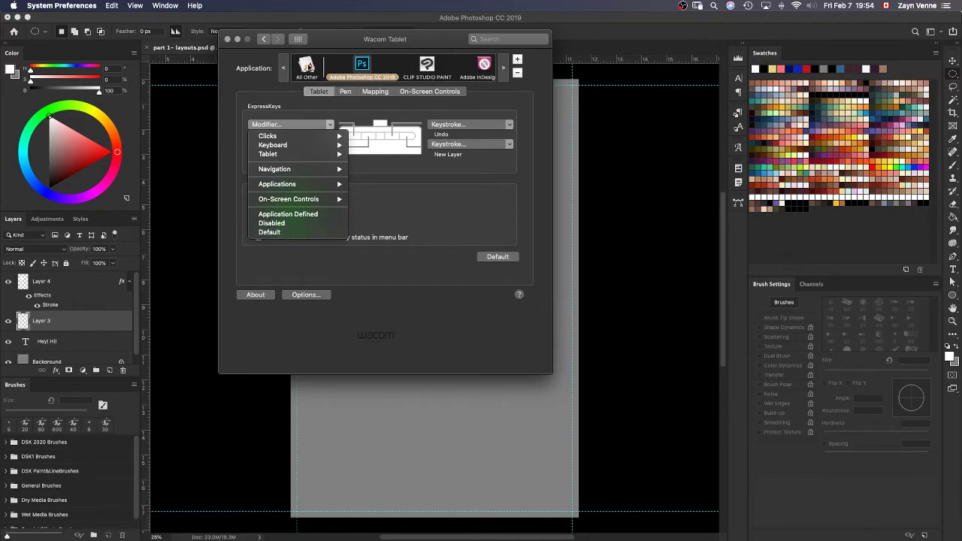
# Dismiss the Modifier list and show the ExpressKeys for All Other applications
pyautogui.click(344, 50)
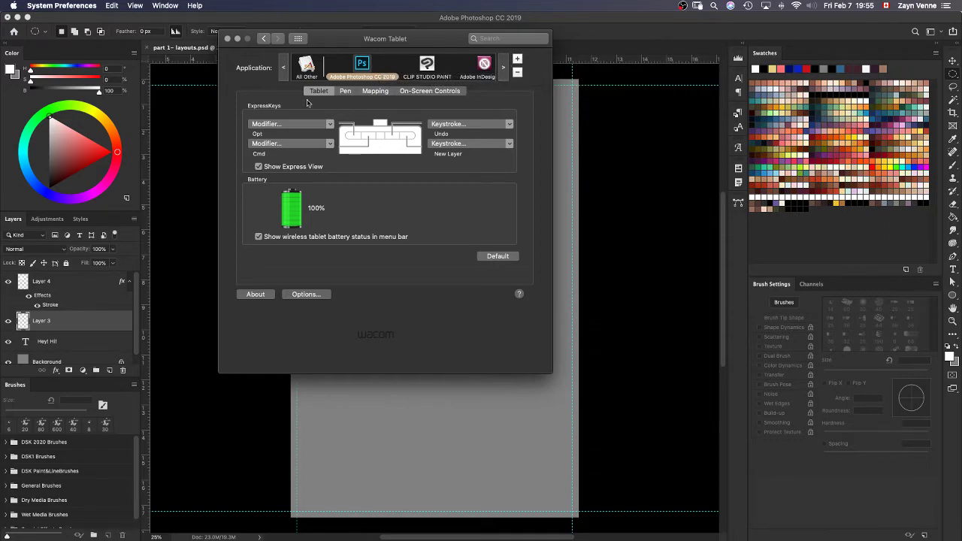
pyautogui.click(308, 69)
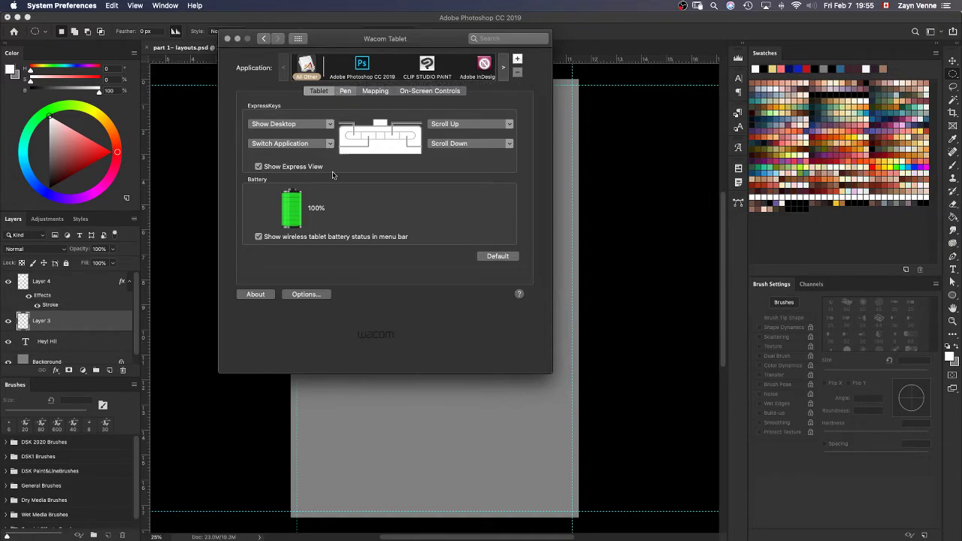
# Test pen tip pressure on All Other's Pen settings, glancing at Mapping before returning
pyautogui.click(348, 91)
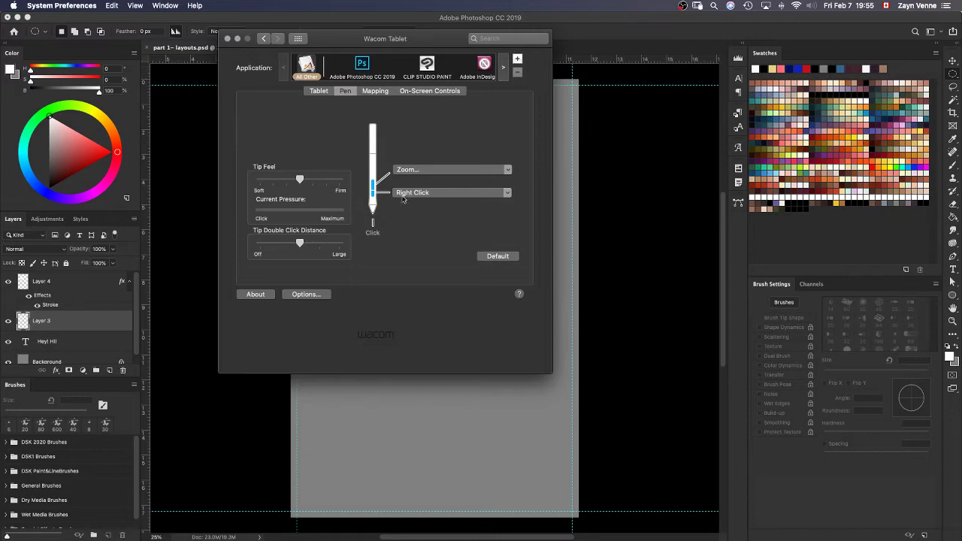
pyautogui.click(319, 149)
pyautogui.click(379, 269)
pyautogui.click(368, 137)
pyautogui.click(375, 91)
pyautogui.click(345, 91)
# Compare Photoshop and All Other screen mappings, keeping All Other's screen and tablet areas Full
pyautogui.click(375, 93)
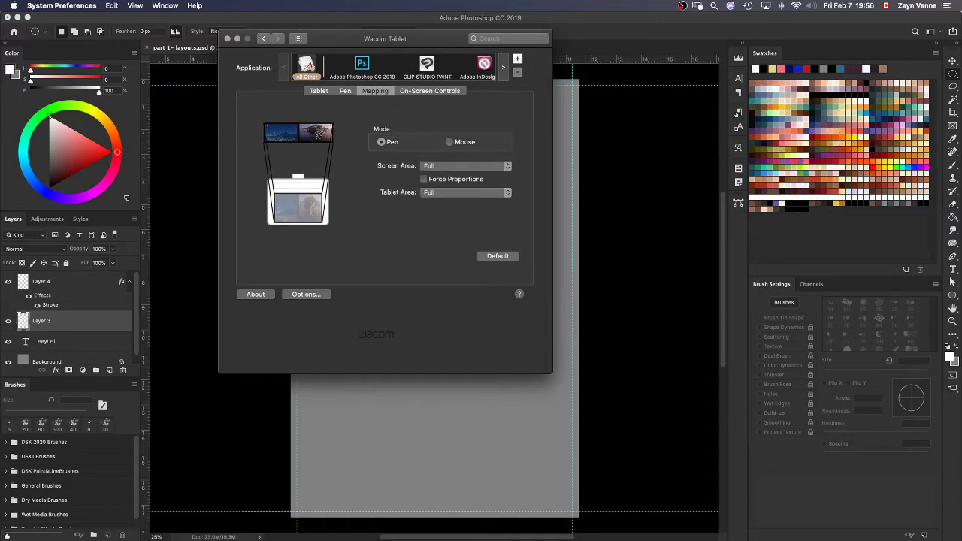
pyautogui.click(363, 66)
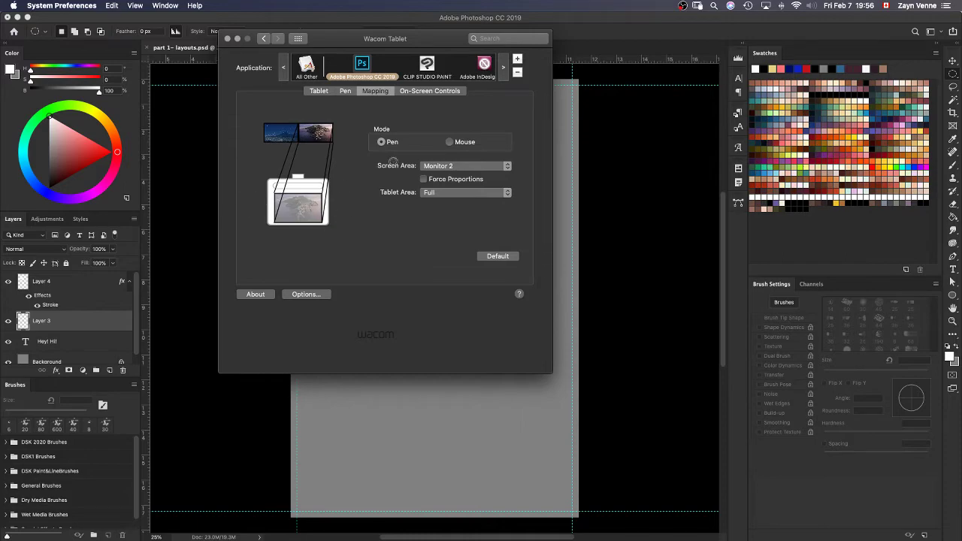
pyautogui.click(307, 68)
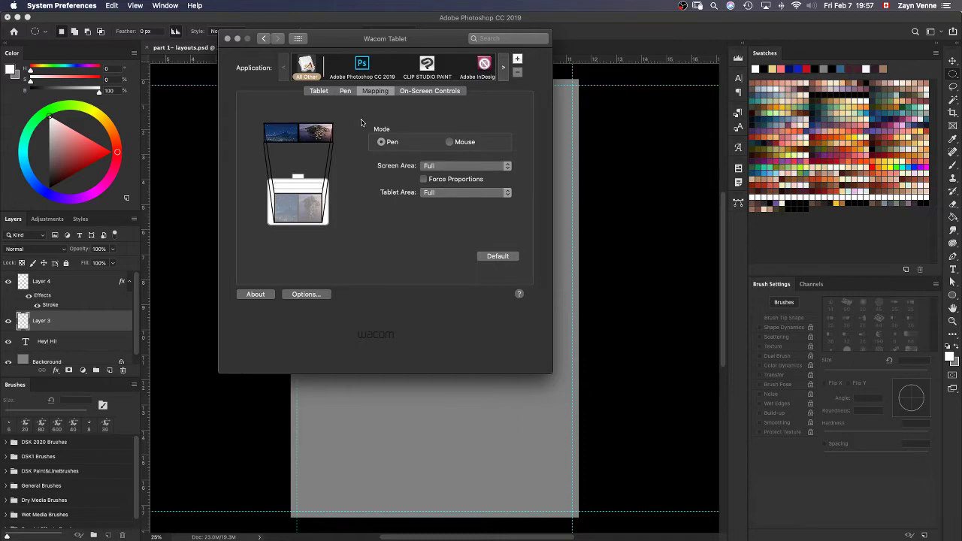
pyautogui.click(455, 167)
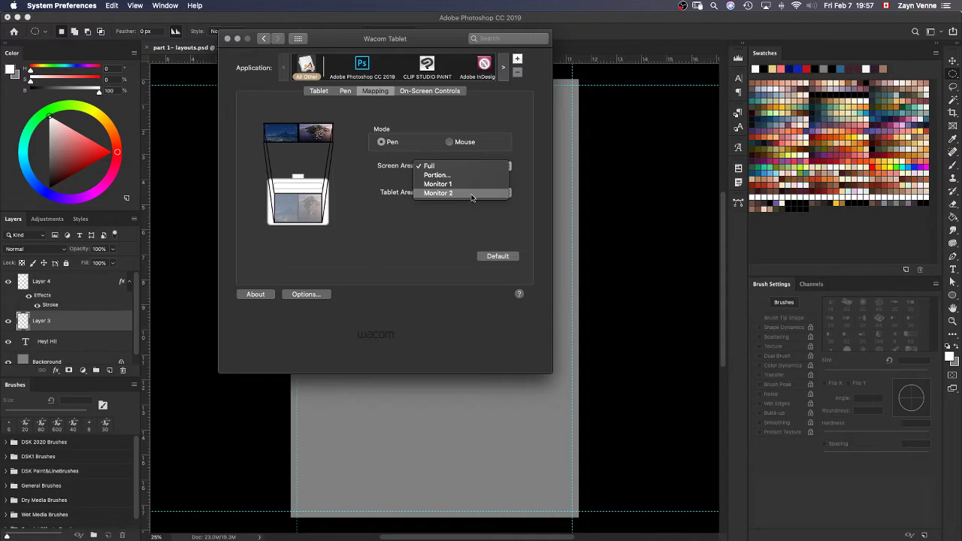
pyautogui.click(370, 233)
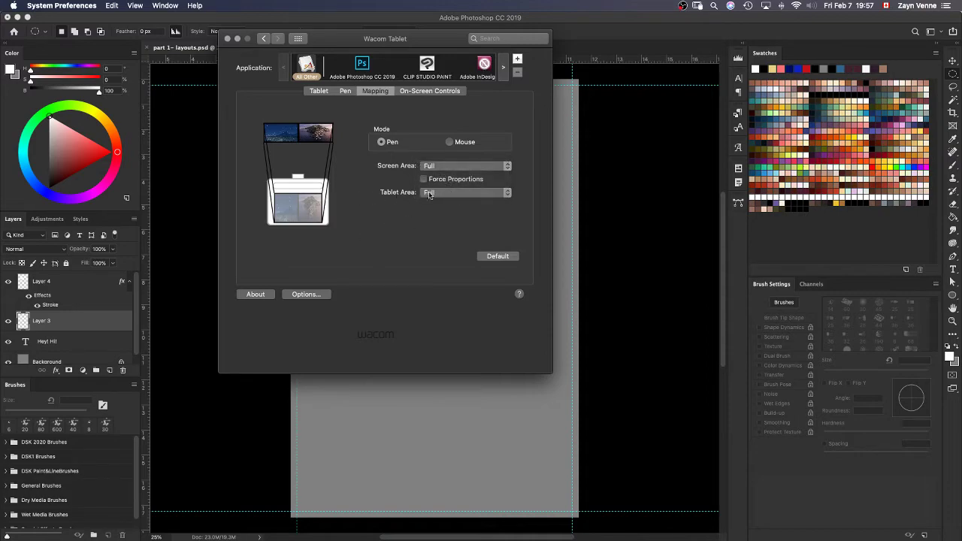
pyautogui.click(443, 196)
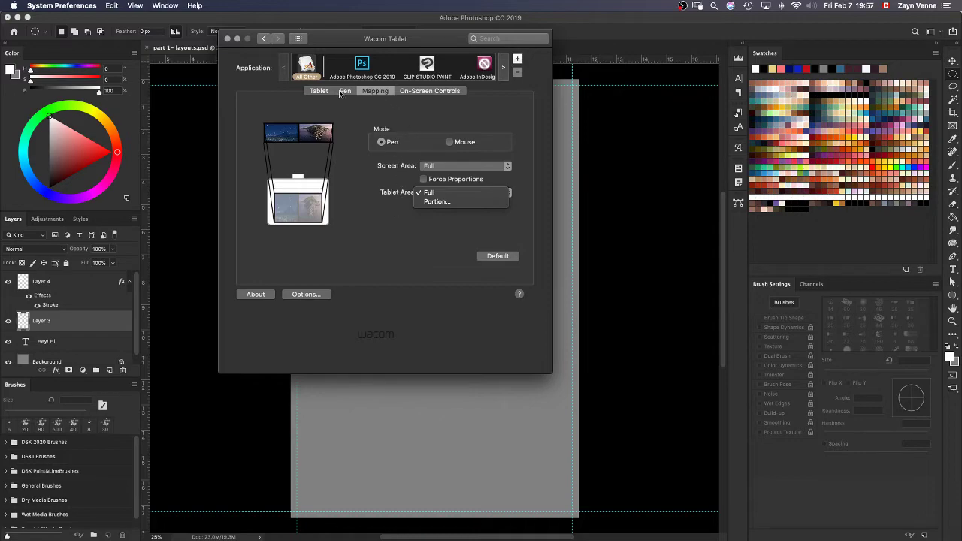
pyautogui.click(349, 96)
# Keep Photoshop CC 2019's tablet area Full and Pen mode, then view its On-Screen Controls
pyautogui.click(367, 75)
pyautogui.click(466, 194)
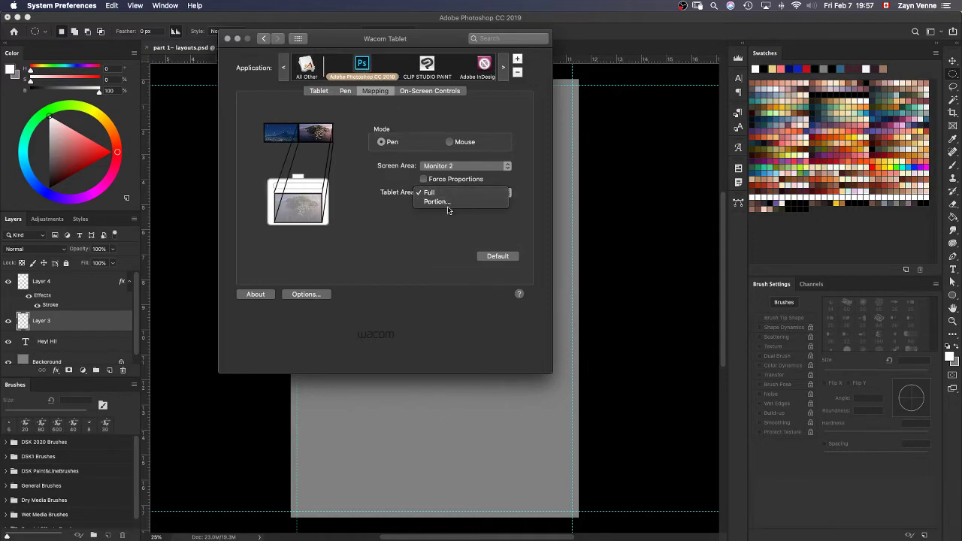
pyautogui.click(306, 206)
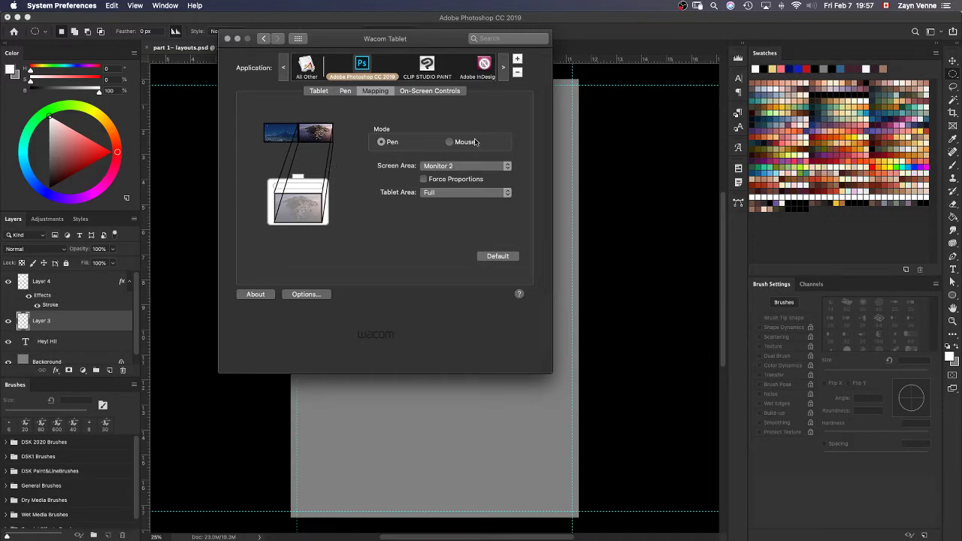
pyautogui.click(451, 143)
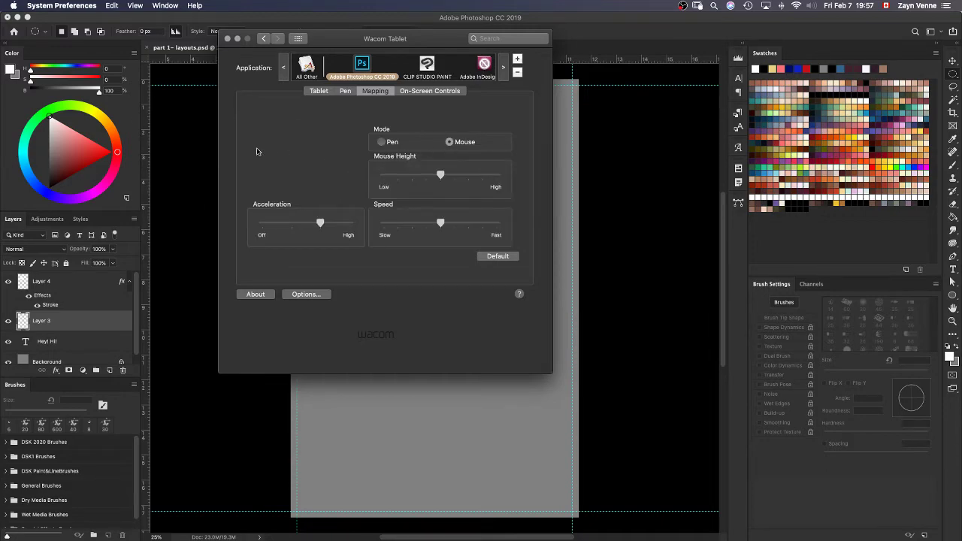
pyautogui.click(383, 142)
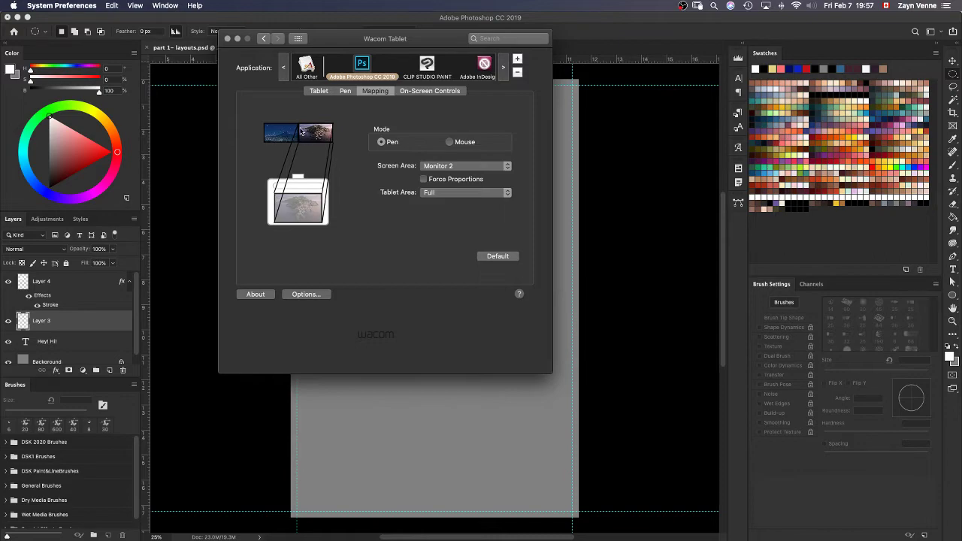
pyautogui.click(443, 92)
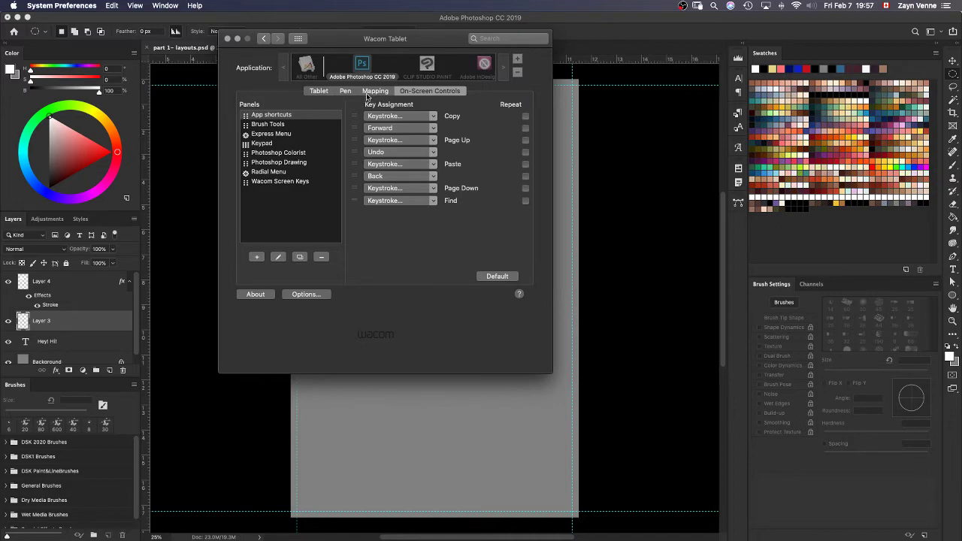
# Review the Radial Menu and App shortcuts panels, then return to Photoshop's Monitor 2 mapping
pyautogui.click(262, 173)
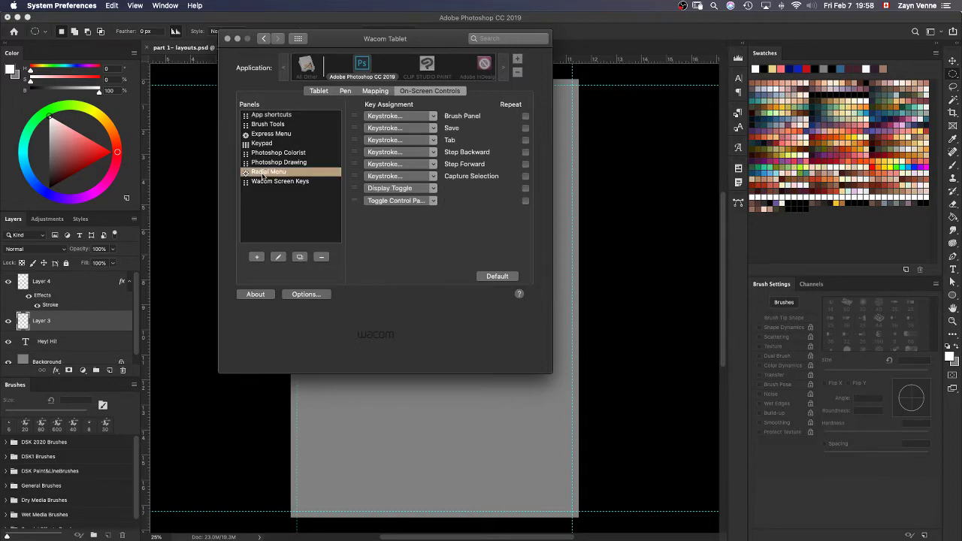
pyautogui.click(293, 117)
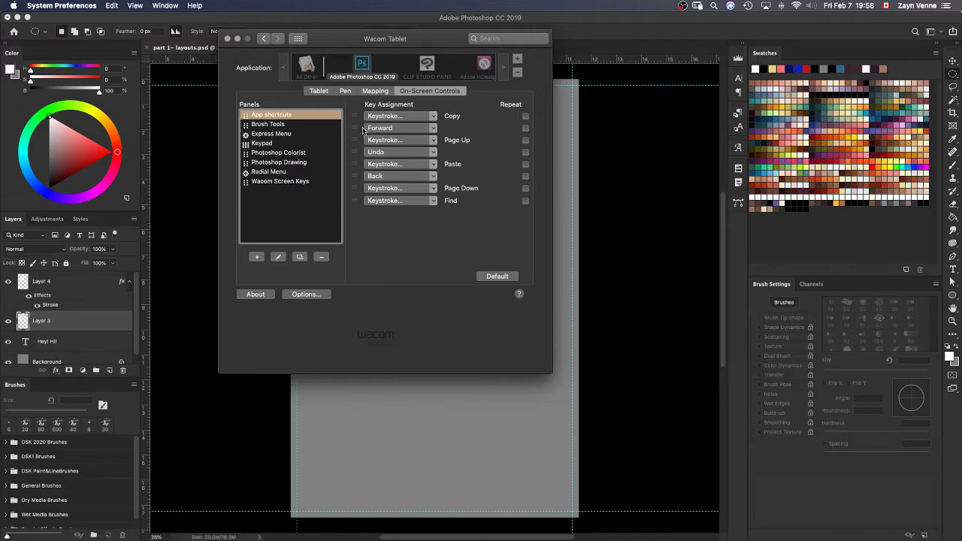
pyautogui.click(379, 90)
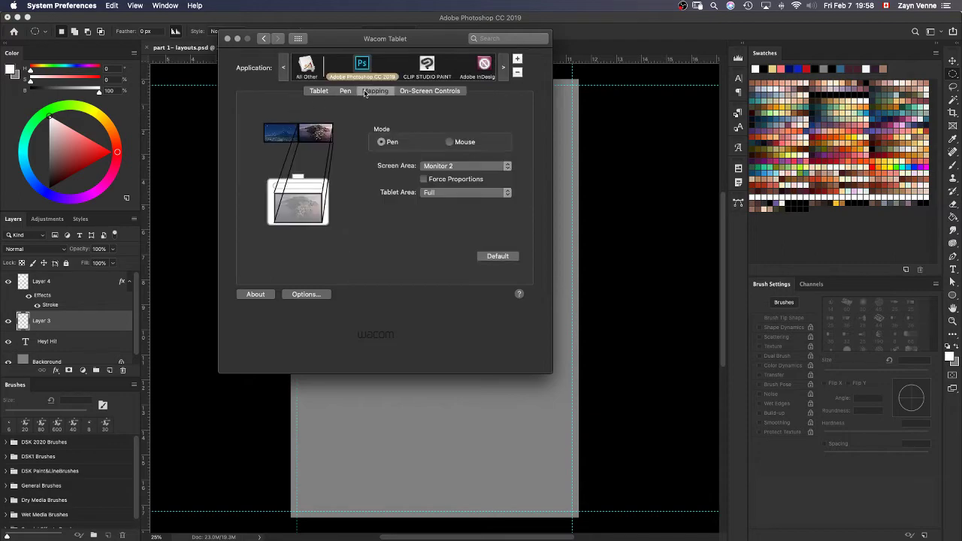
pyautogui.click(463, 92)
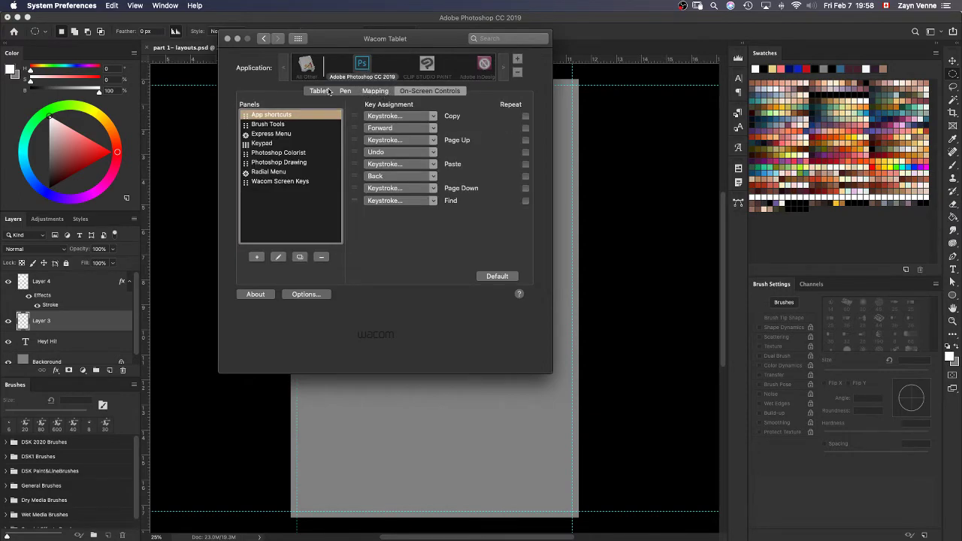
pyautogui.click(375, 91)
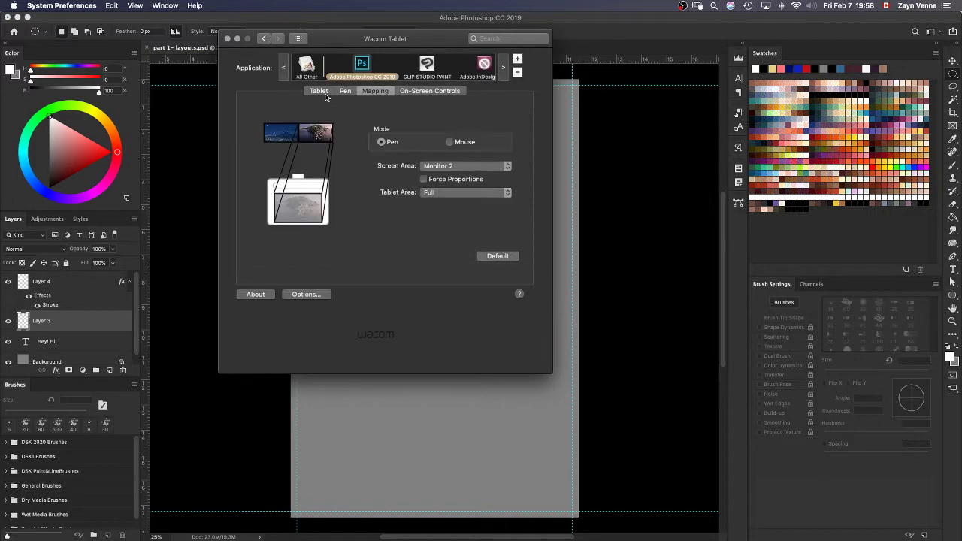
# Set Photoshop CC 2019's upper pen button to Navigation > Pan/Scroll, accepting the scroll speed
pyautogui.click(429, 71)
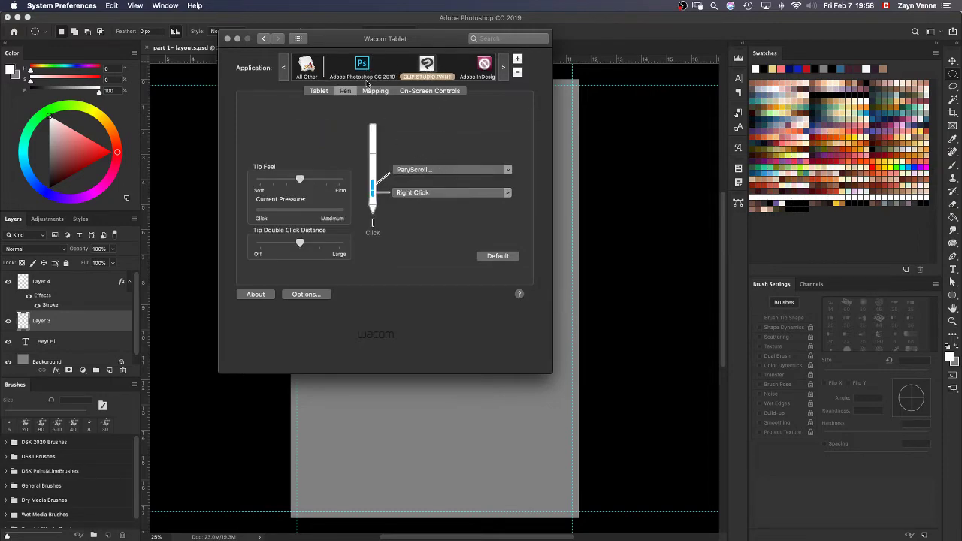
pyautogui.click(364, 68)
pyautogui.click(460, 170)
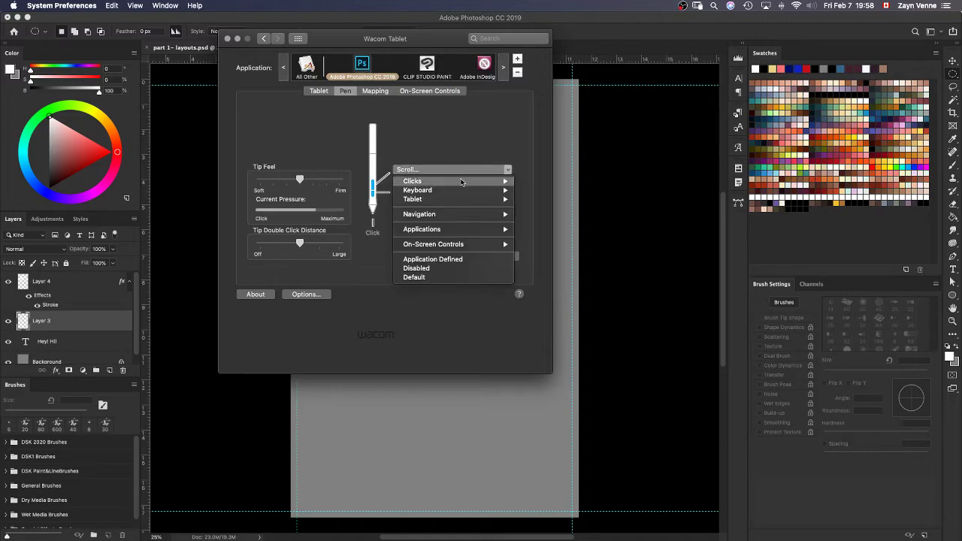
pyautogui.moveTo(479, 232)
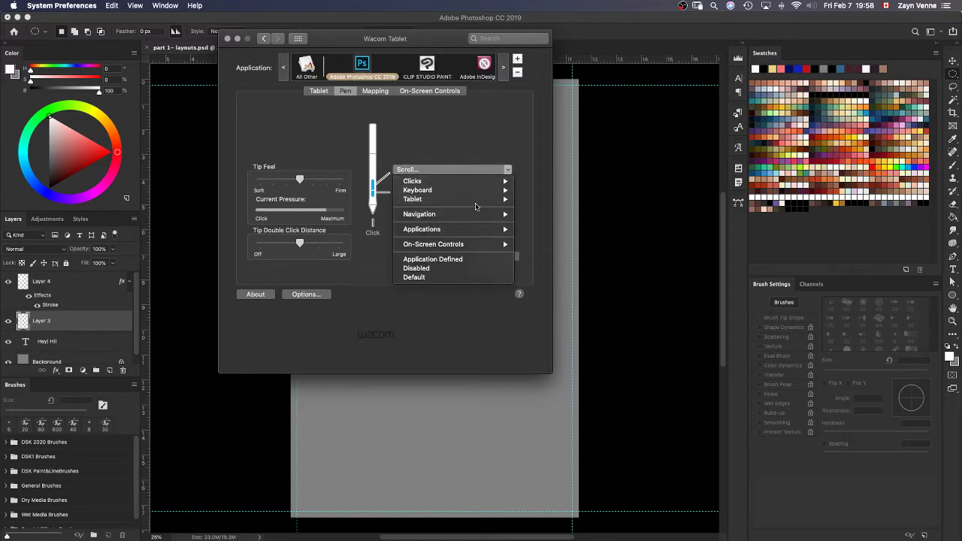
pyautogui.moveTo(478, 194)
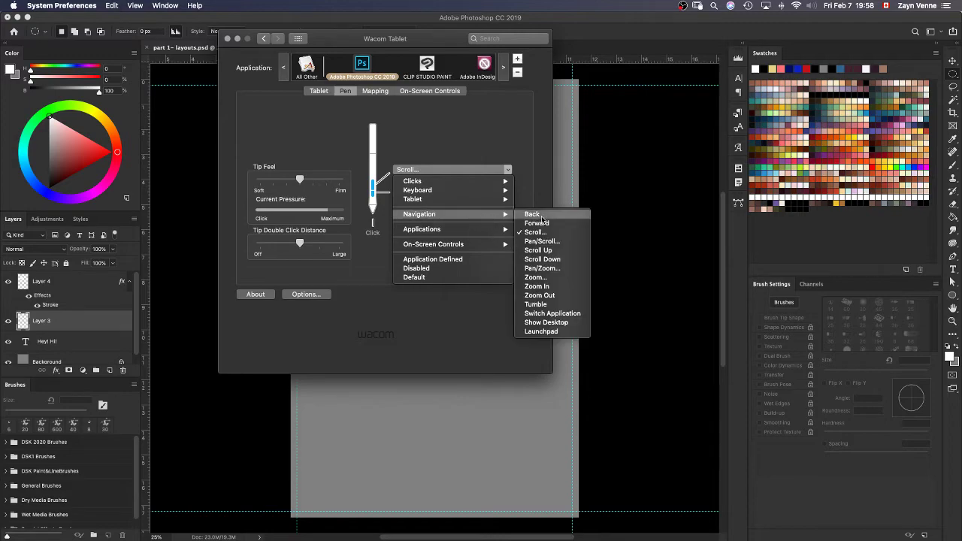
pyautogui.click(573, 241)
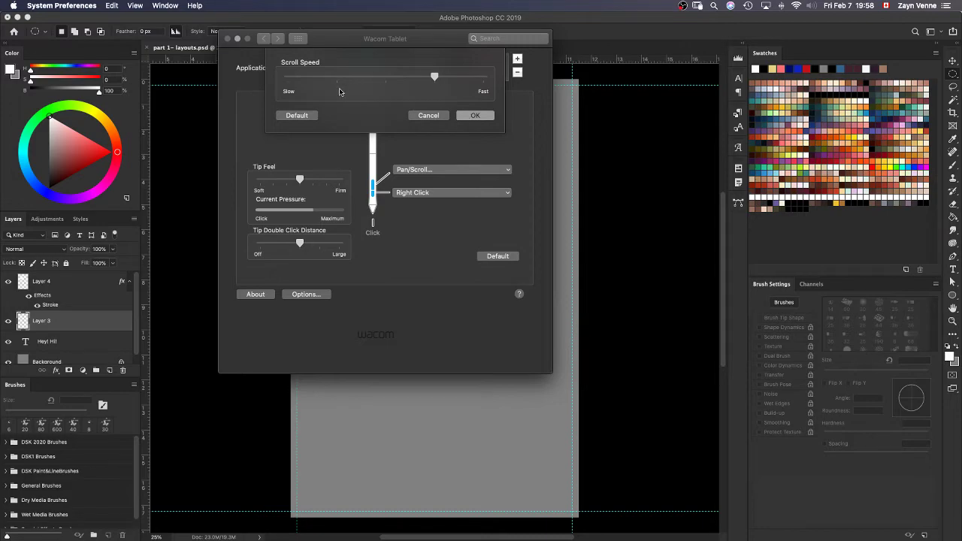
pyautogui.click(476, 116)
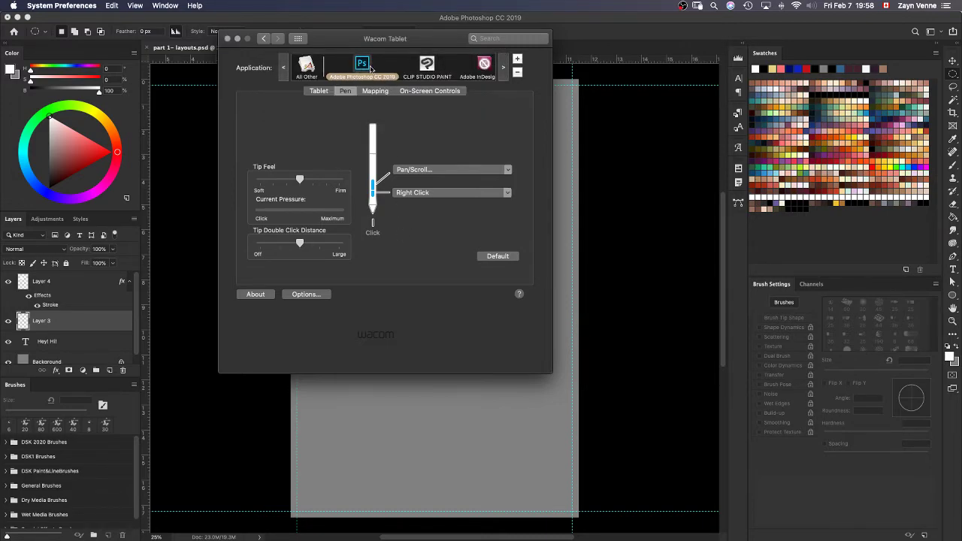
# Compare CLIP STUDIO PAINT and InDesign CS6 pen settings, then view Photoshop's ExpressKeys
pyautogui.click(435, 66)
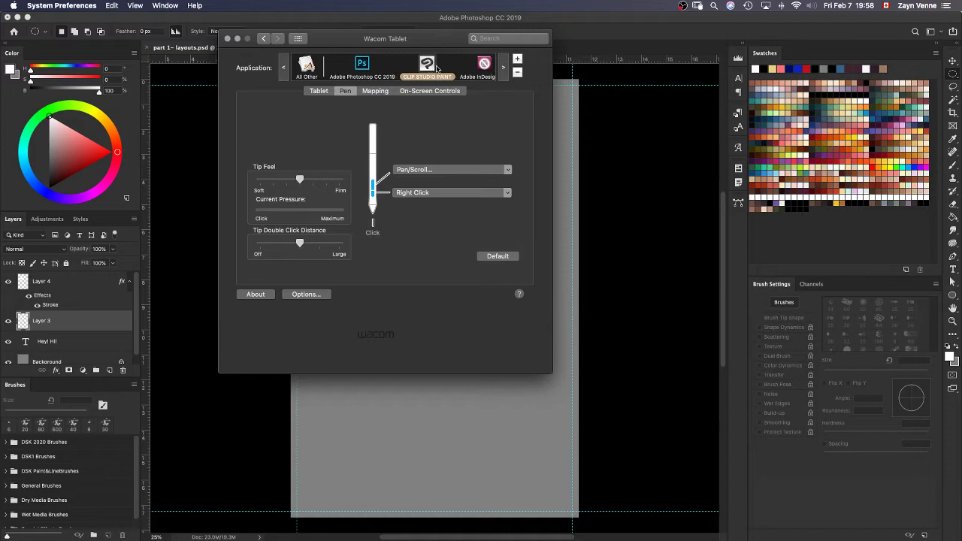
pyautogui.click(504, 70)
pyautogui.click(406, 66)
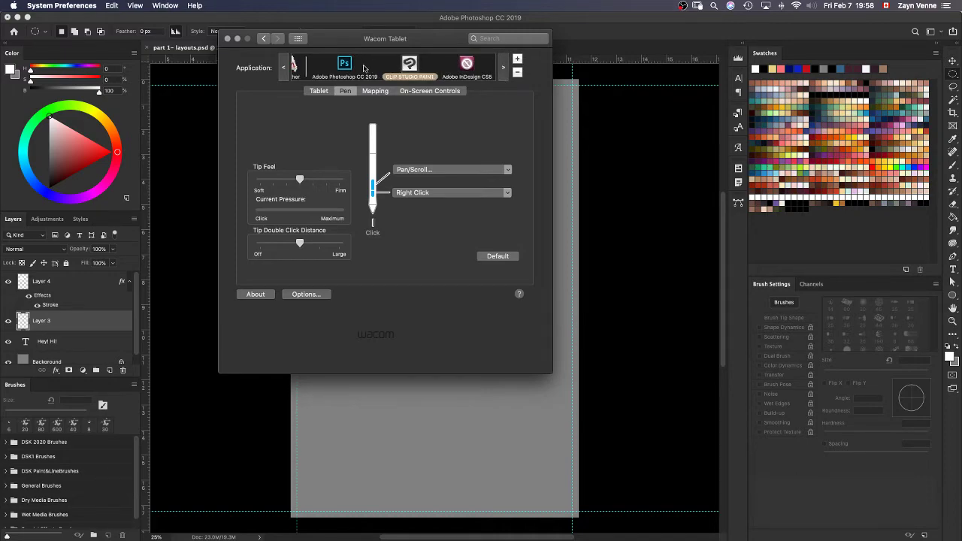
pyautogui.click(363, 69)
pyautogui.click(318, 91)
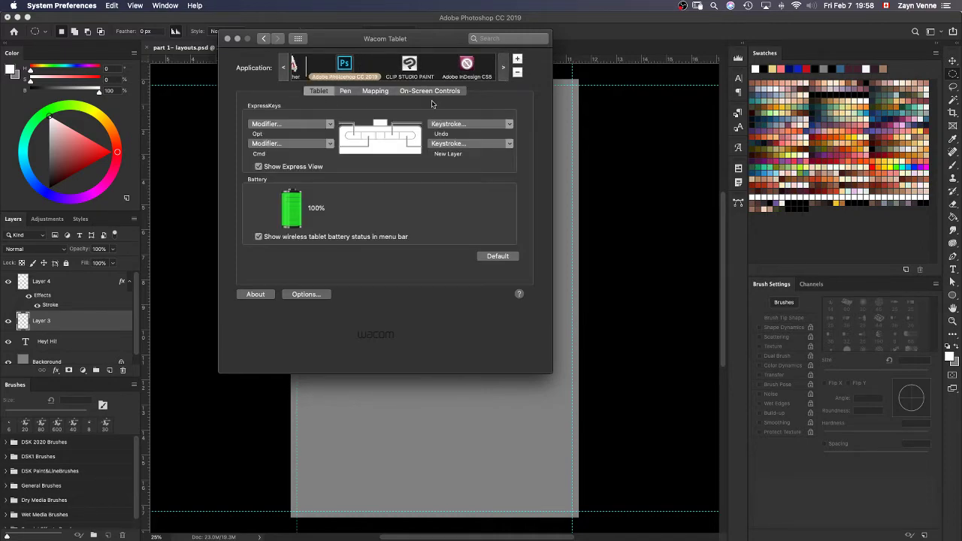
# Change Photoshop CC 2019's pen Screen Area from Monitor 2 to Full
pyautogui.click(285, 78)
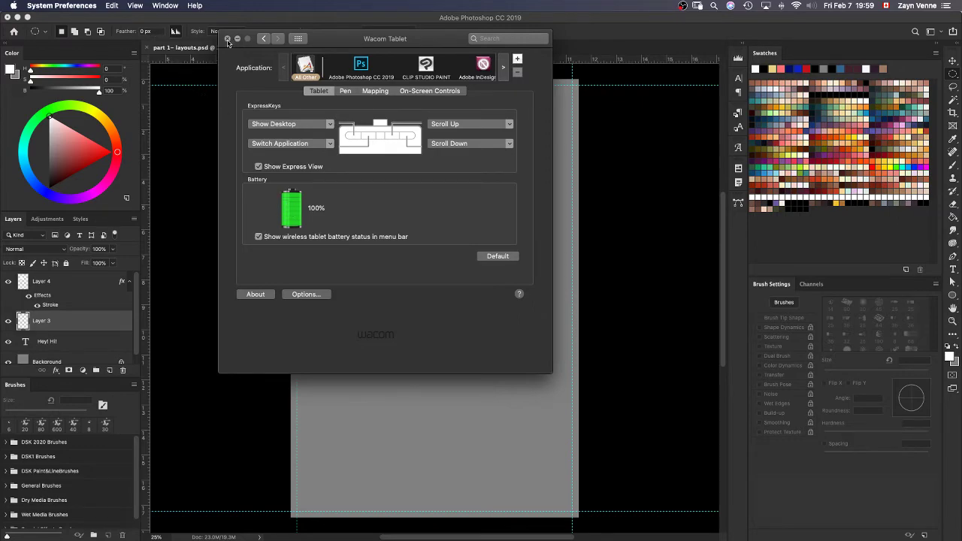
pyautogui.click(365, 74)
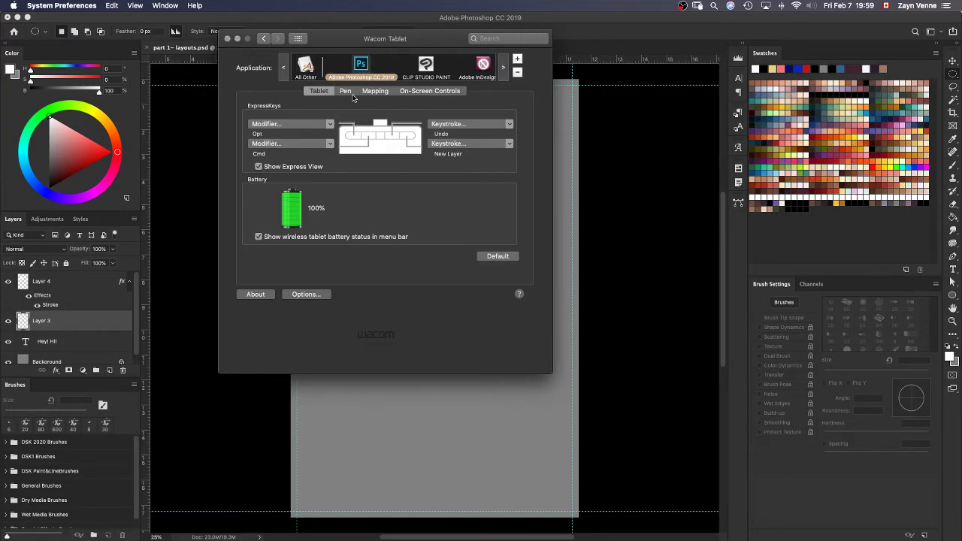
pyautogui.click(375, 91)
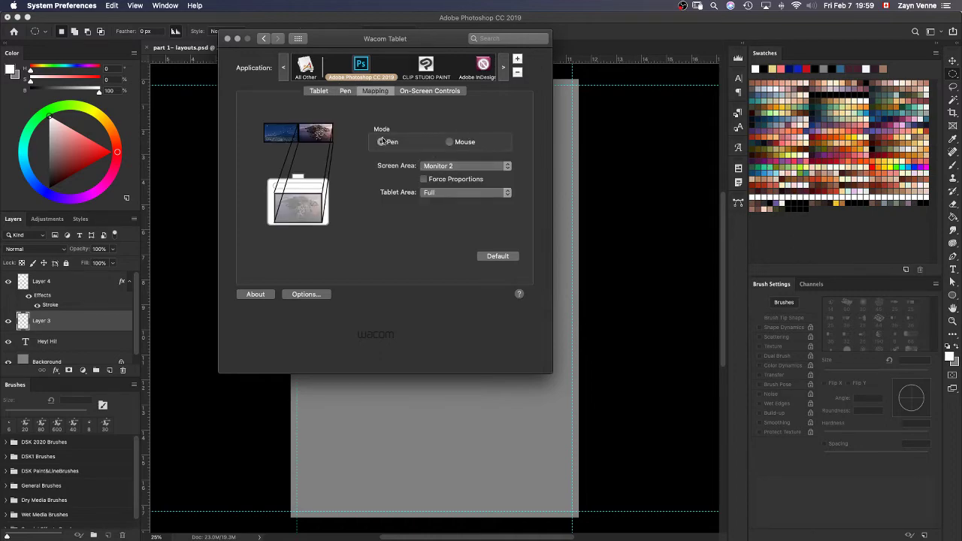
pyautogui.click(469, 167)
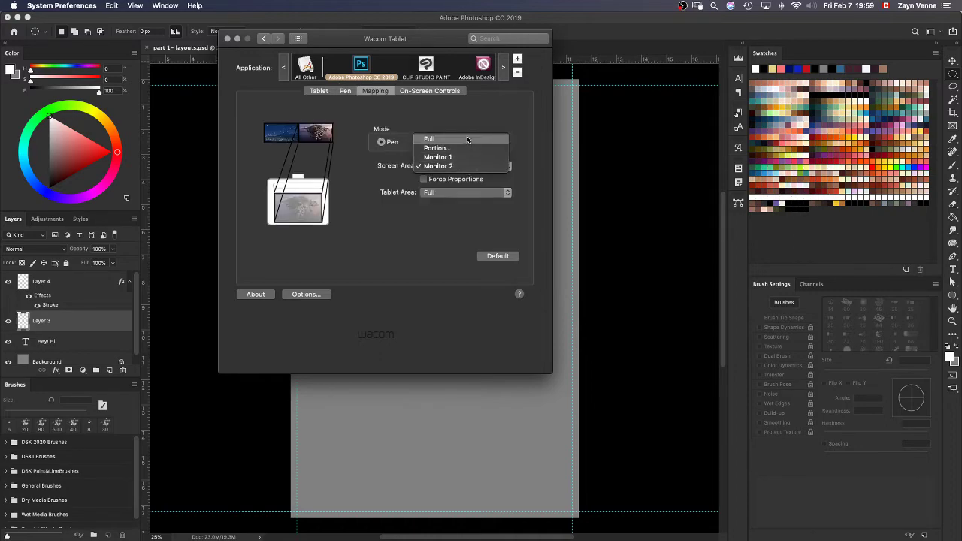
pyautogui.click(468, 140)
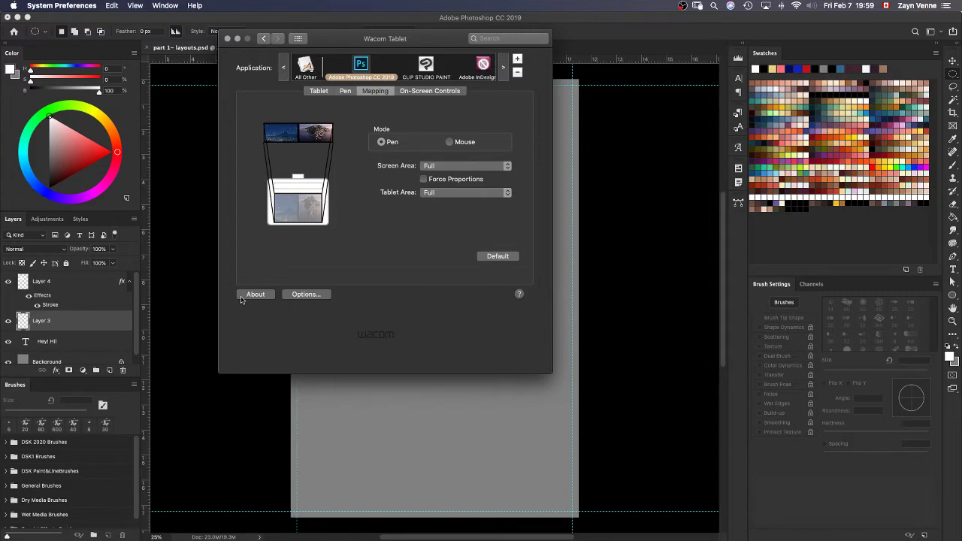
pyautogui.click(202, 231)
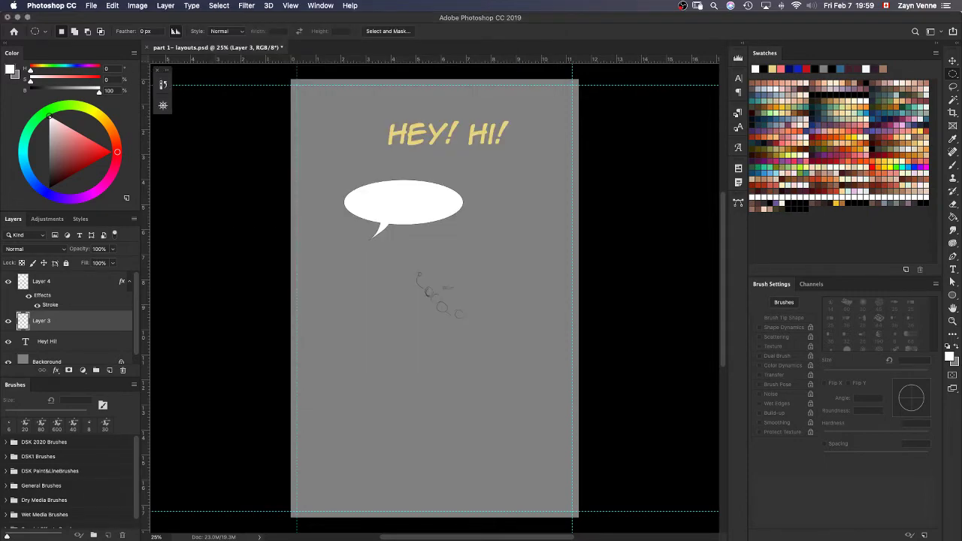
pyautogui.click(163, 71)
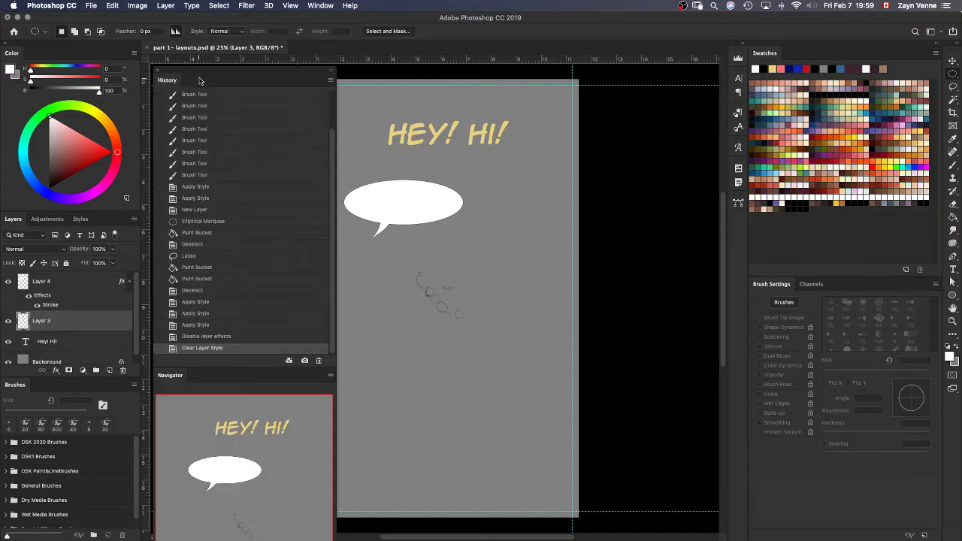
pyautogui.moveTo(208, 73); pyautogui.dragTo(155, 58)
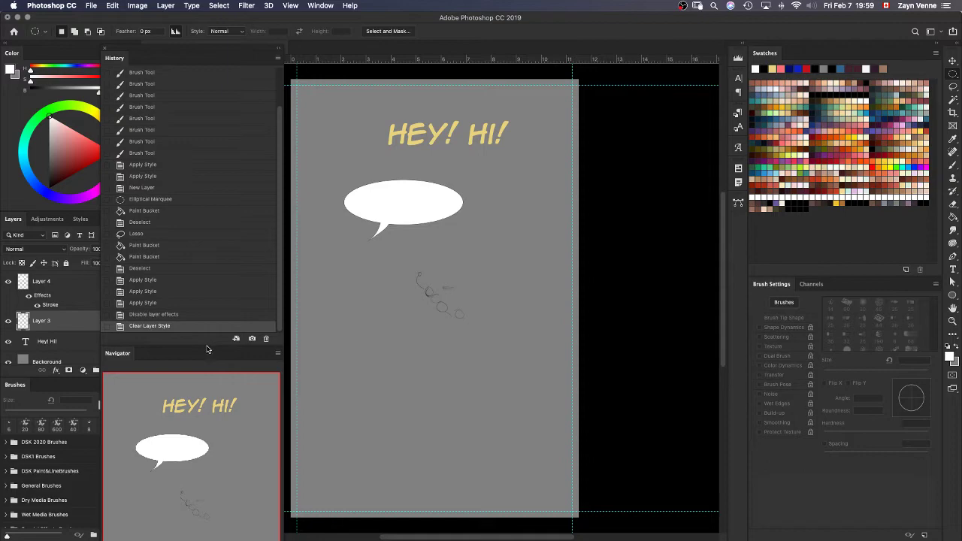
pyautogui.moveTo(206, 345); pyautogui.dragTo(202, 214)
pyautogui.moveTo(232, 53); pyautogui.dragTo(76, 54)
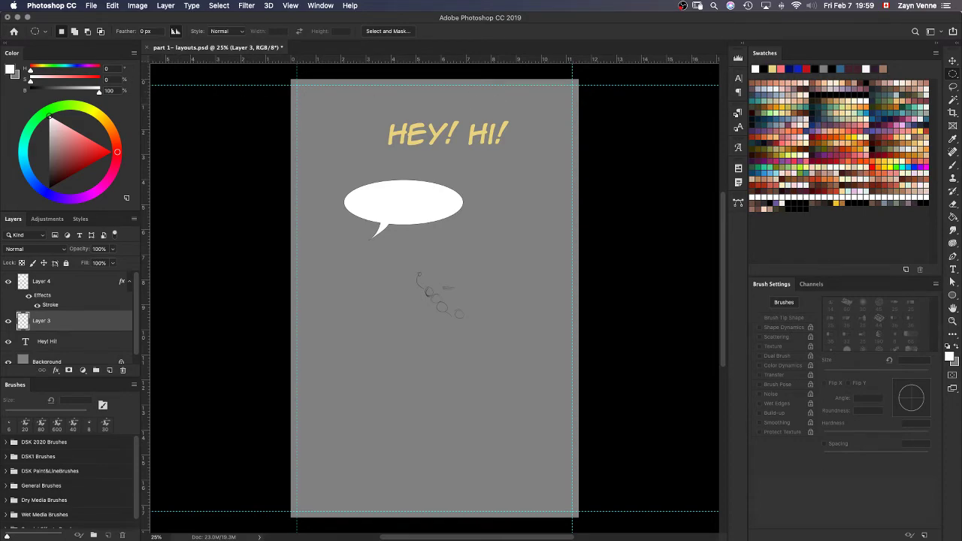
pyautogui.press('super+c')
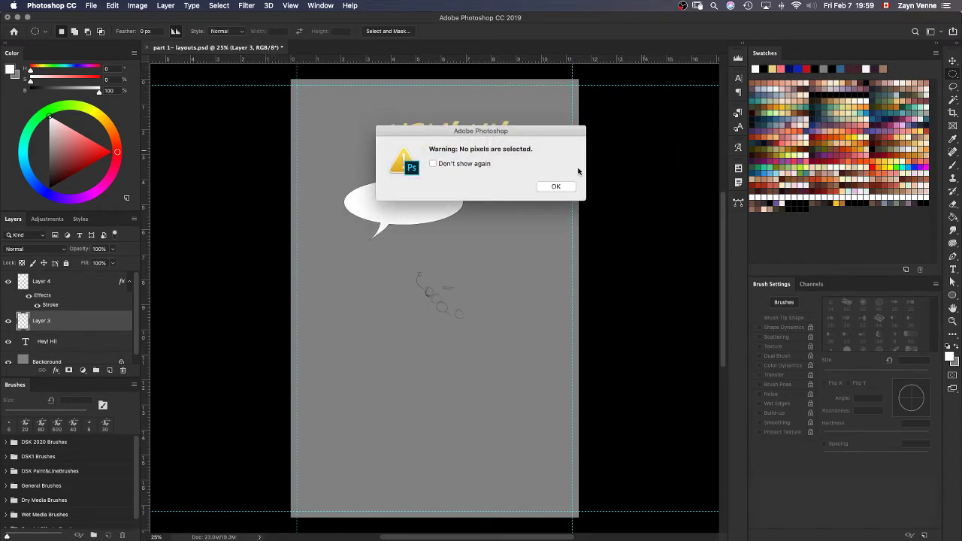
pyautogui.click(555, 186)
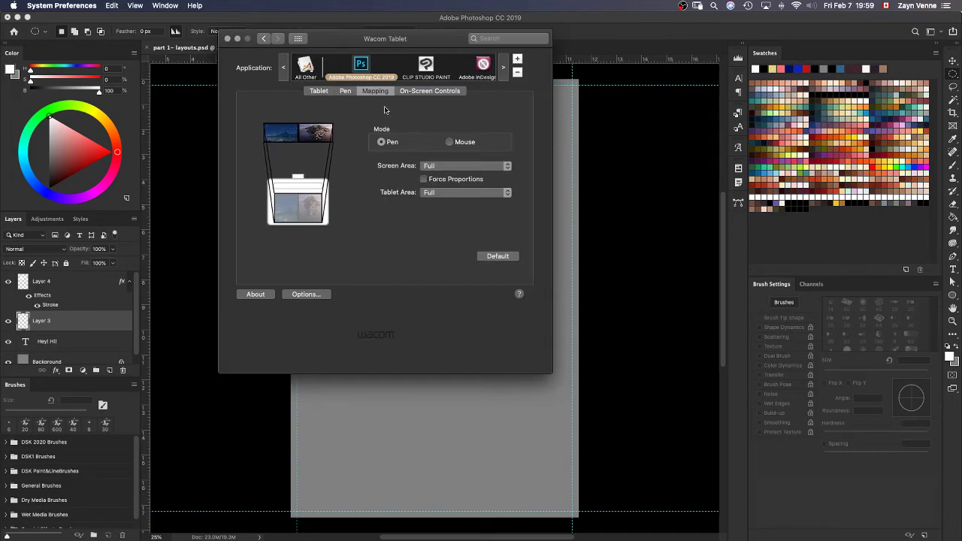
# Set Photoshop's pen Screen Area back to Monitor 2 and close Wacom Tablet preferences
pyautogui.click(466, 166)
pyautogui.click(468, 182)
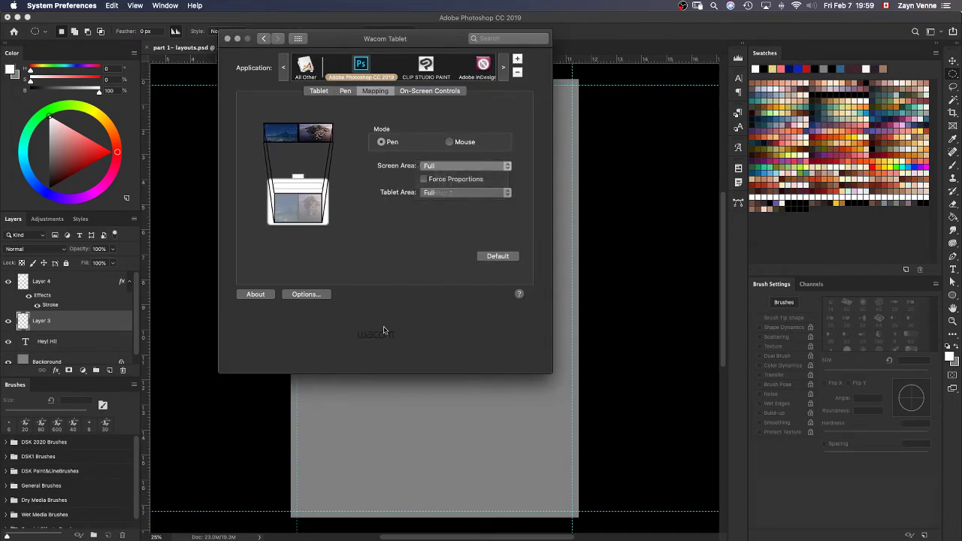
pyautogui.click(464, 164)
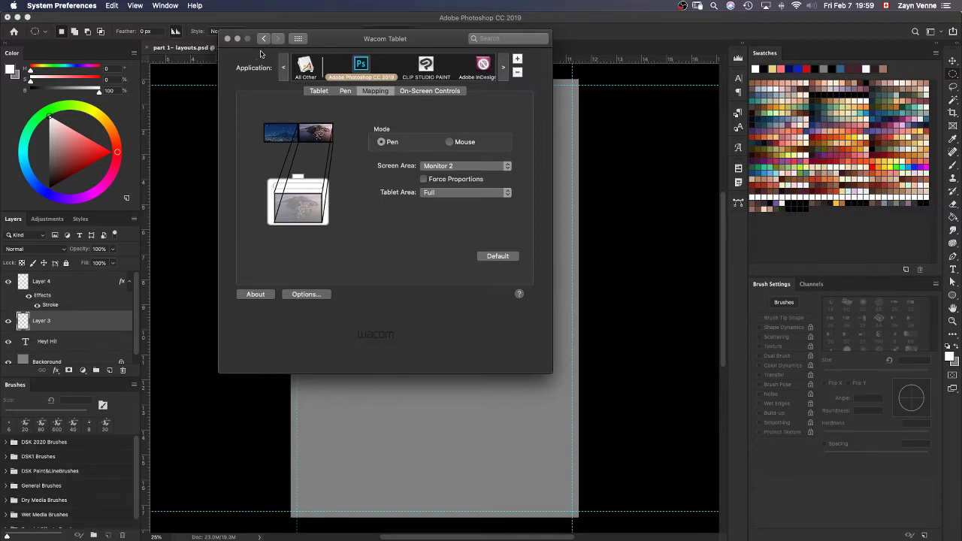
pyautogui.click(227, 39)
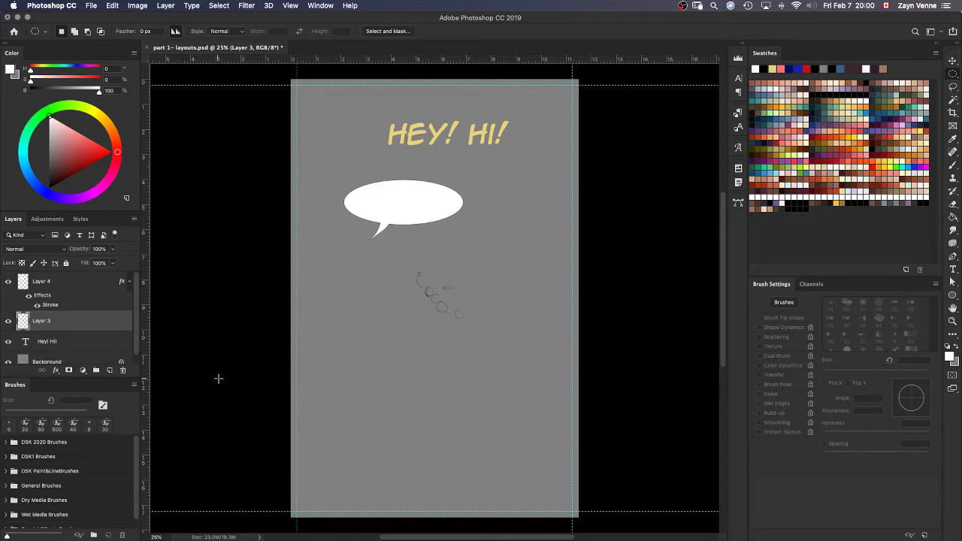
# Switch to Brush then Elliptical Marquee, zoom to 33.3%, and hide all panels with Tab
pyautogui.press('b')
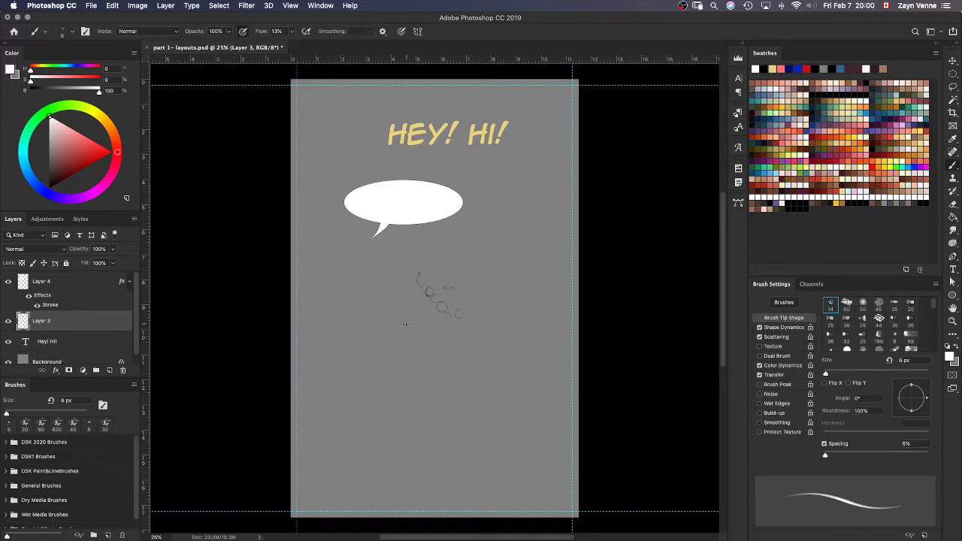
pyautogui.press('m')
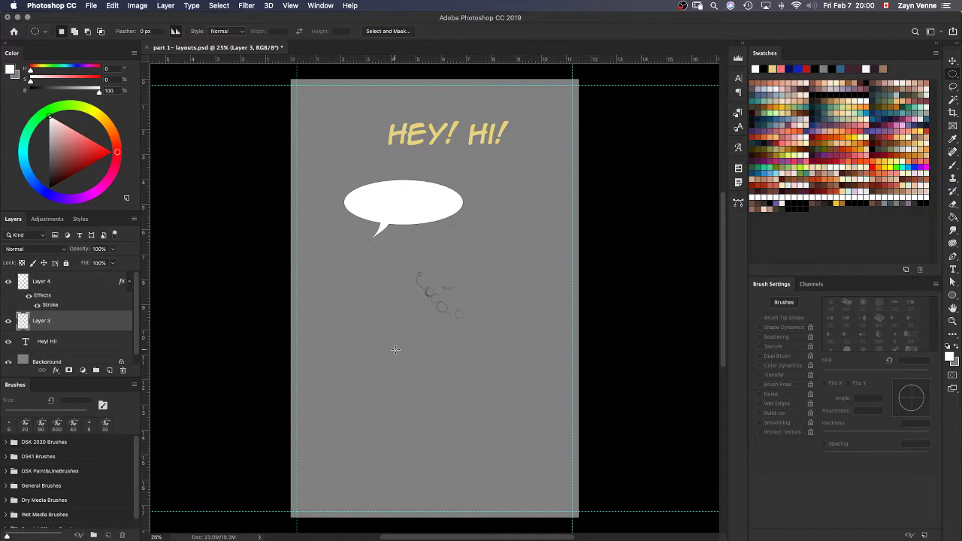
pyautogui.press('super+equal')
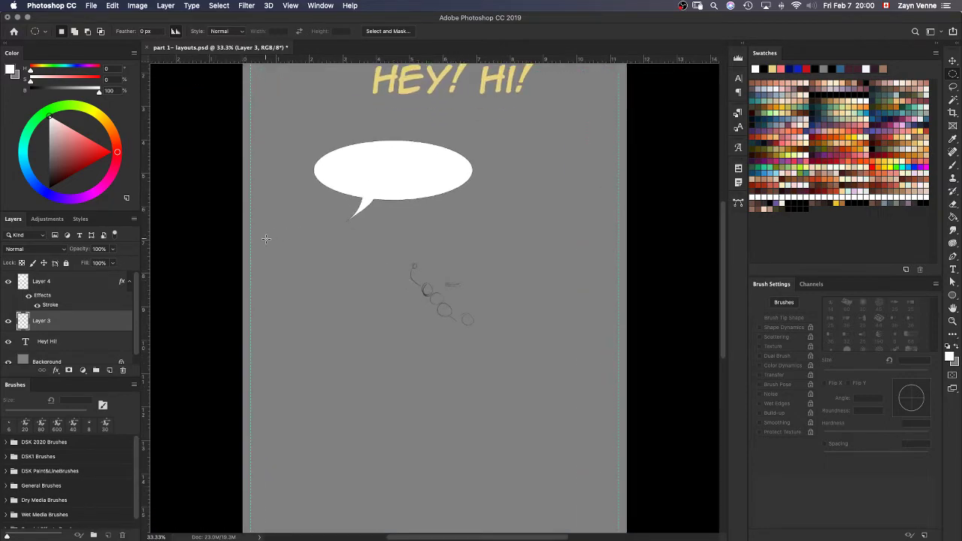
pyautogui.press('Tab')
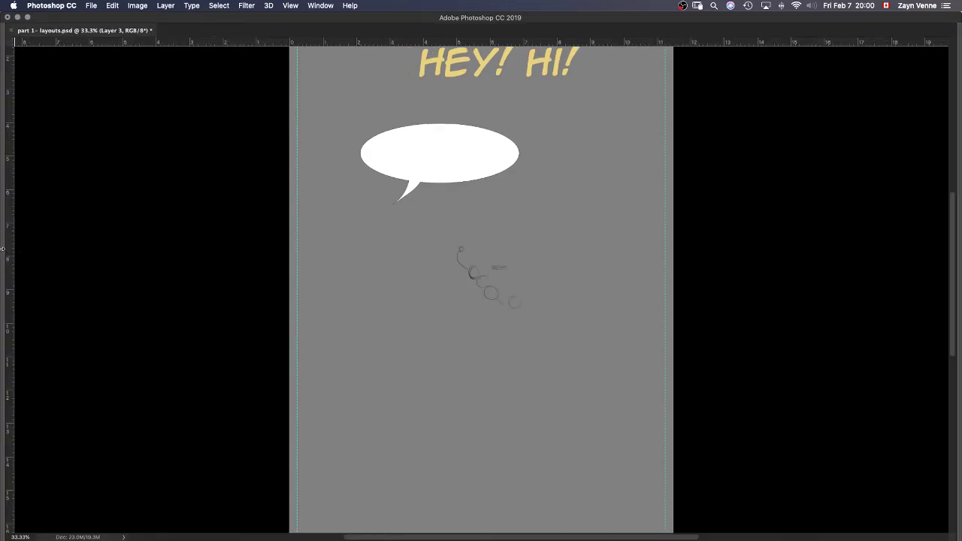
# Hide the rulers with Cmd+R, then restore all panels and toolbars with Tab
pyautogui.moveTo(3, 249)
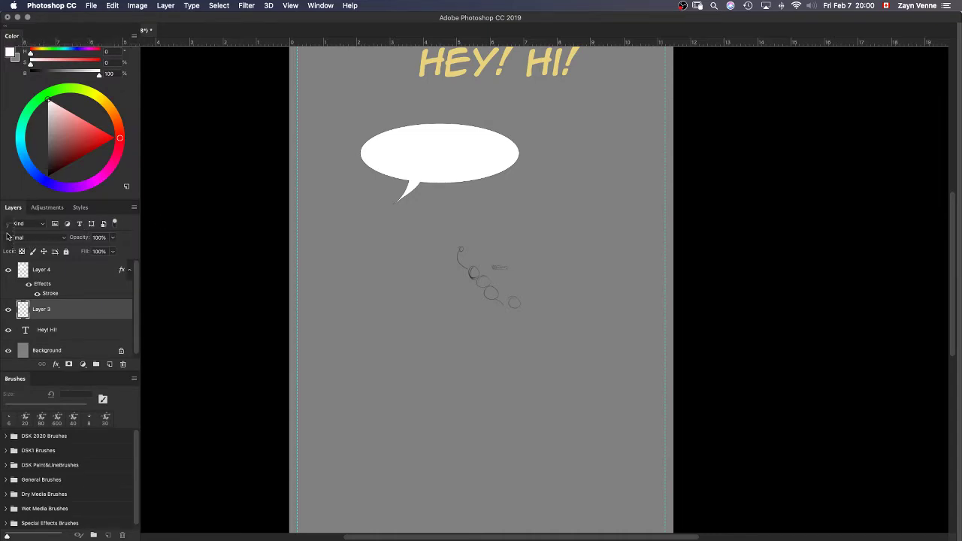
pyautogui.press('super+r')
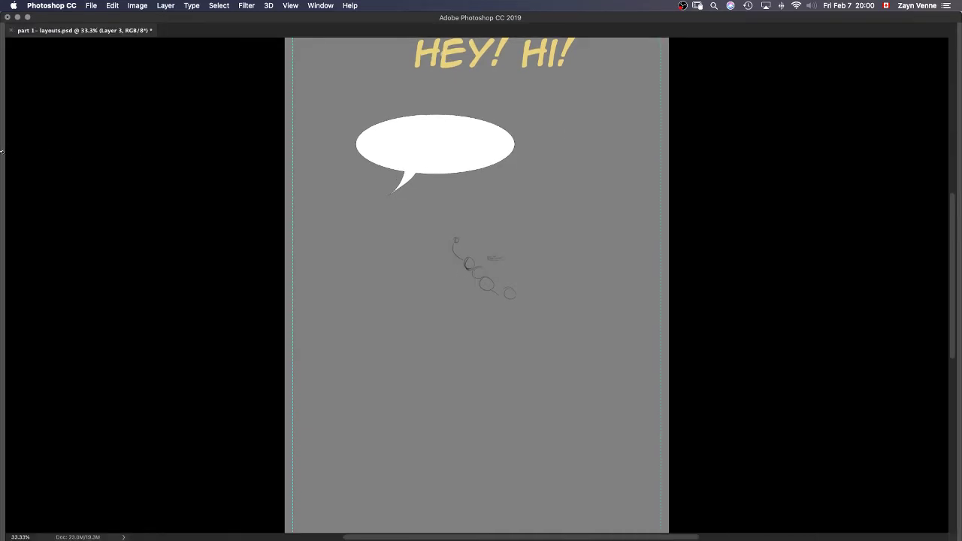
pyautogui.moveTo(2, 152)
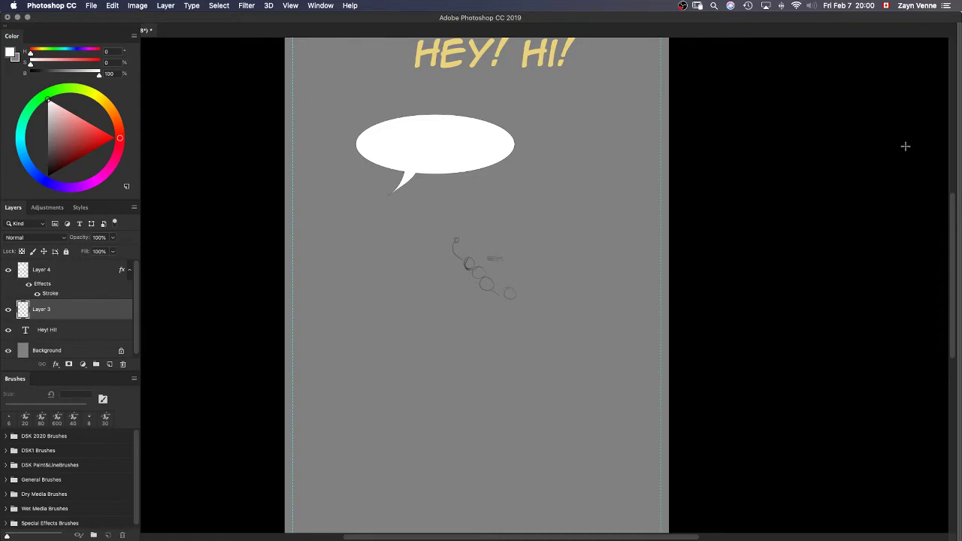
pyautogui.moveTo(959, 154)
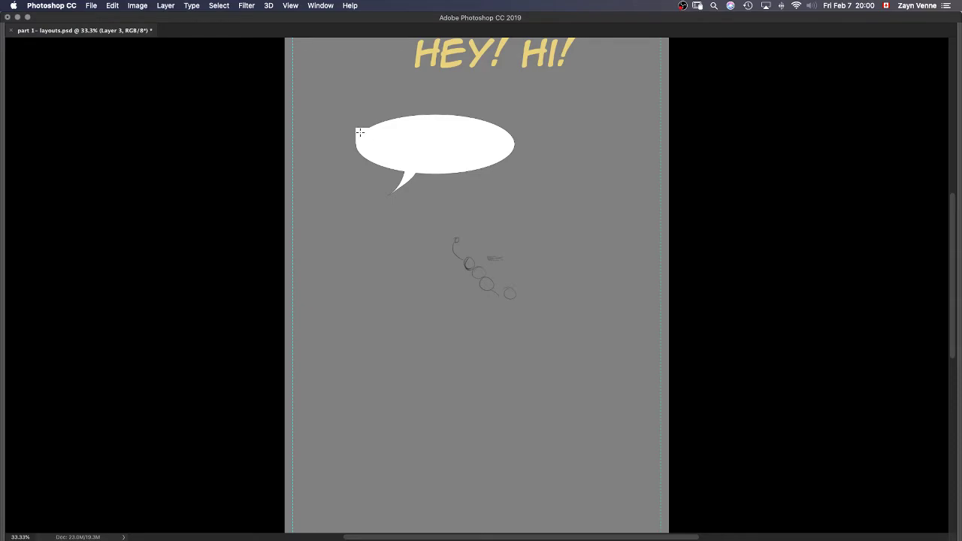
pyautogui.press('Tab')
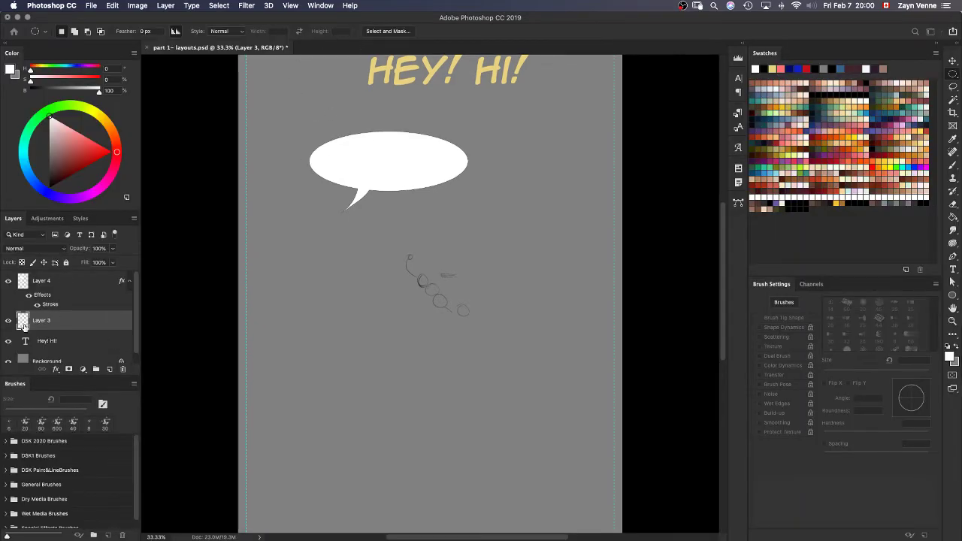
# Show the Tool Presets panel from the Window menu and make it taller
pyautogui.click(327, 6)
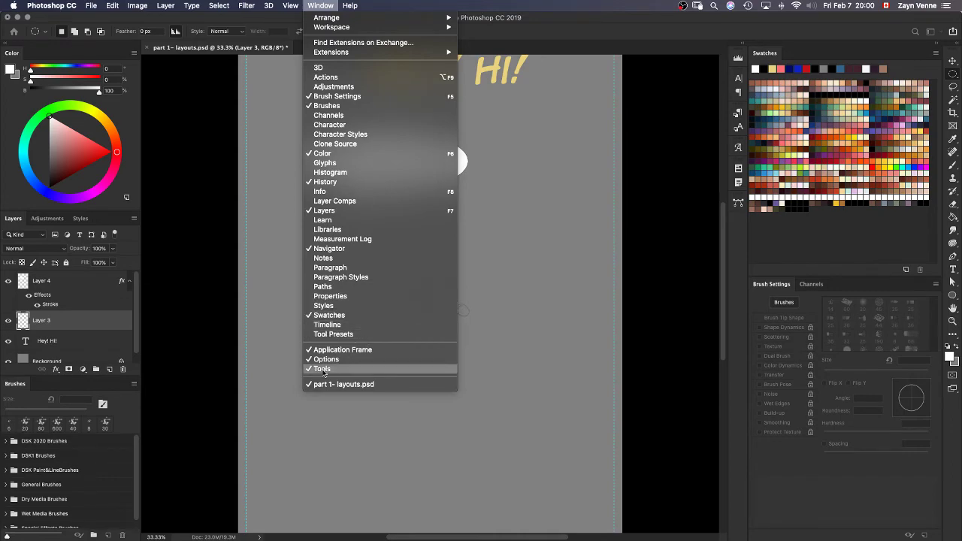
pyautogui.click(370, 334)
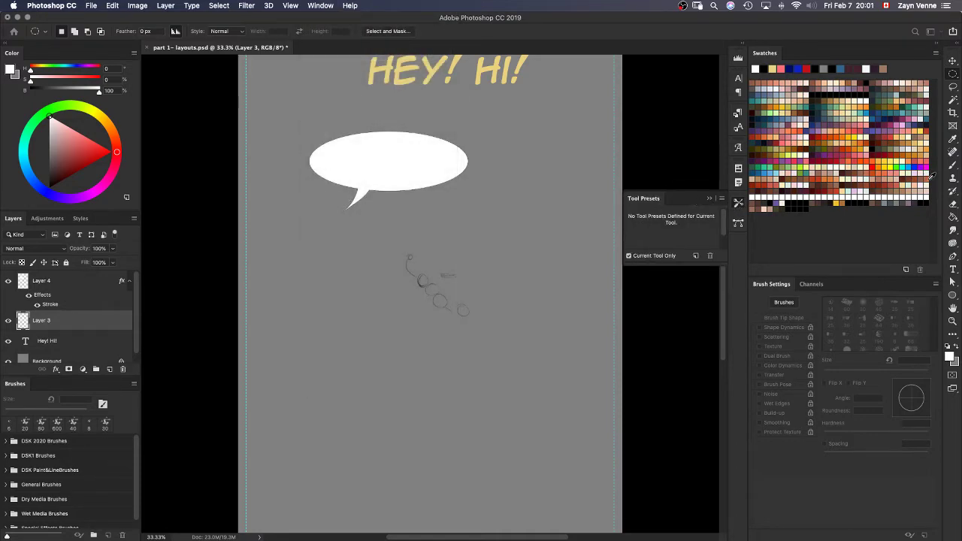
pyautogui.moveTo(681, 265); pyautogui.dragTo(682, 386)
# Step through eraser, crop, lasso, healing, clone stamp, smudge, sponge, pen, type and eyedropper tools comparing presets
pyautogui.click(953, 203)
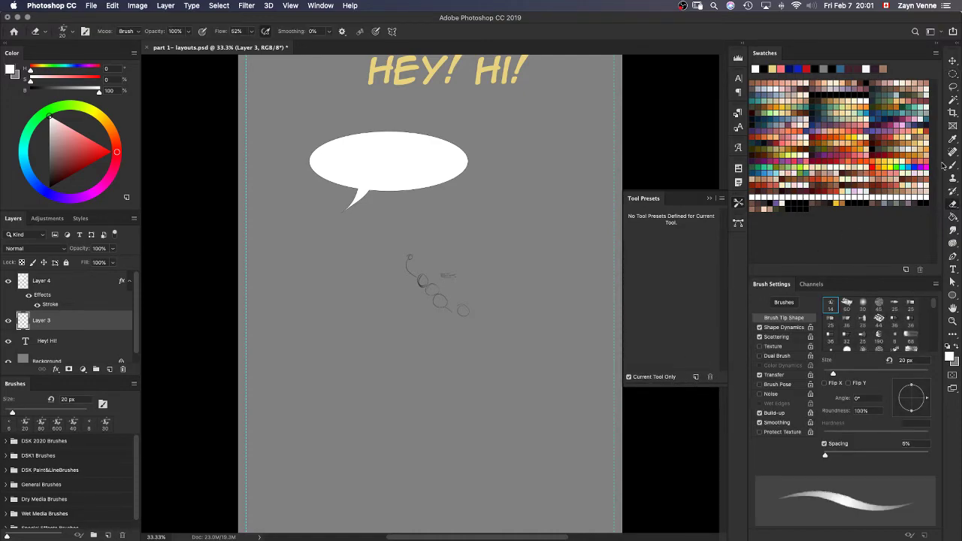
pyautogui.click(953, 140)
pyautogui.click(953, 126)
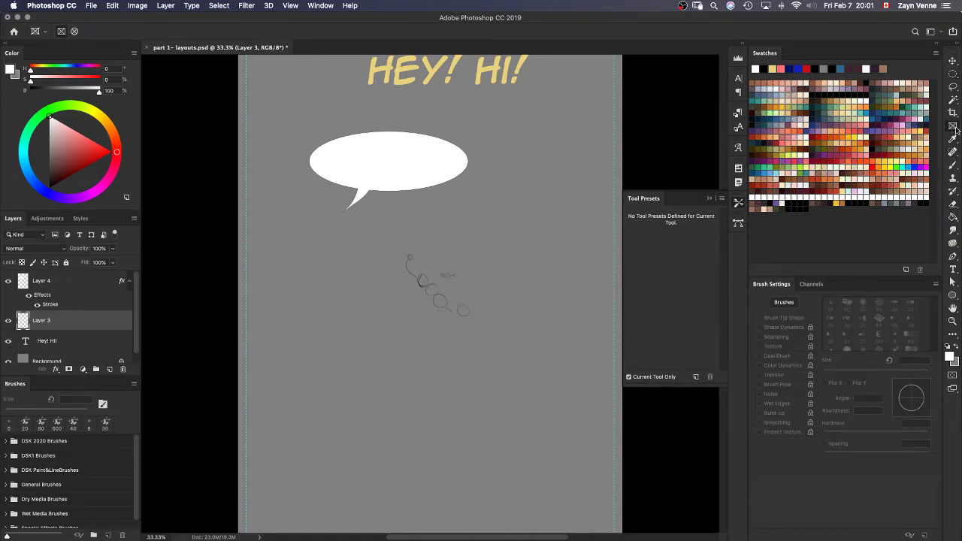
pyautogui.click(953, 114)
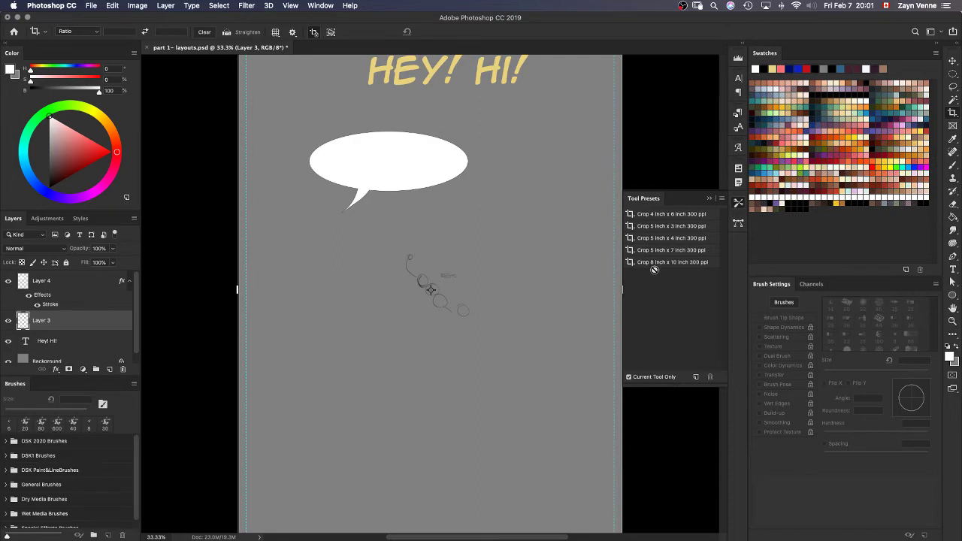
pyautogui.click(953, 88)
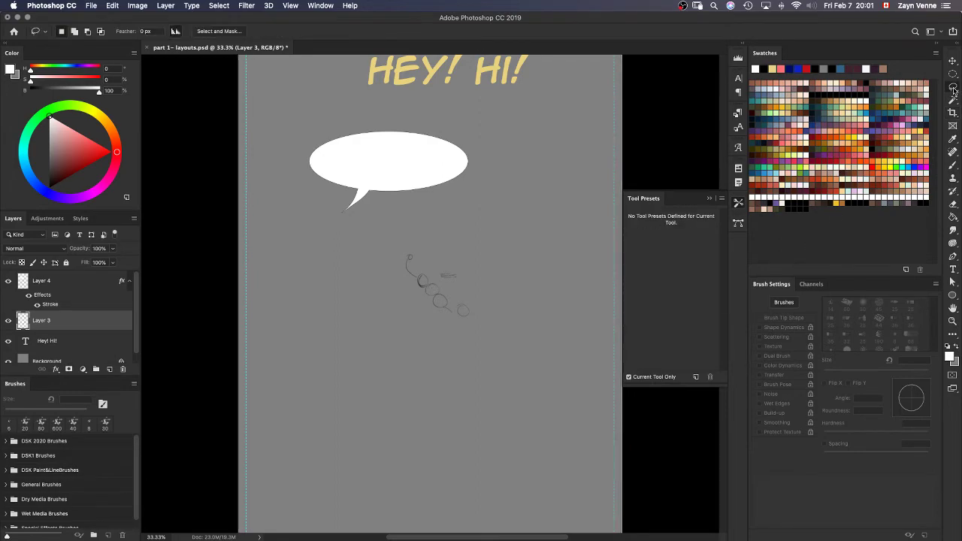
pyautogui.click(952, 100)
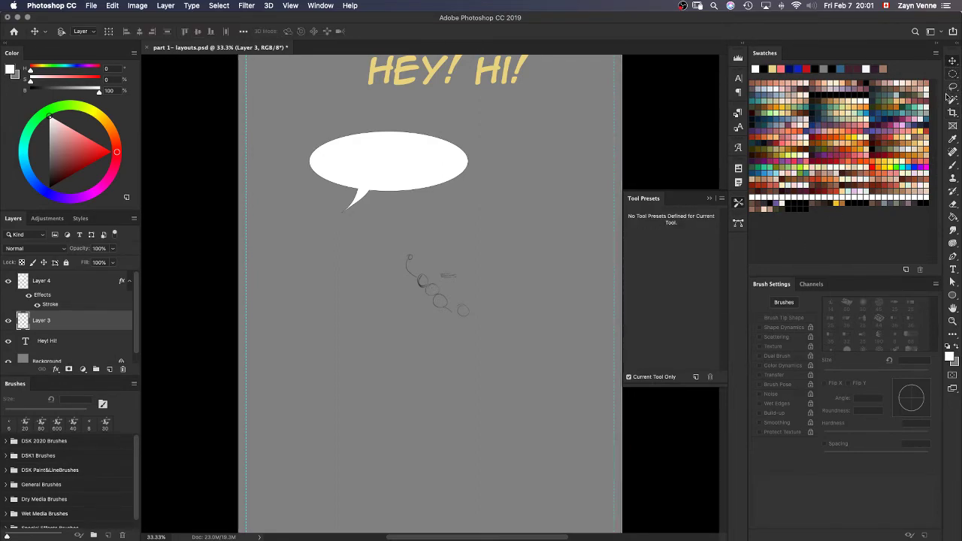
pyautogui.click(952, 126)
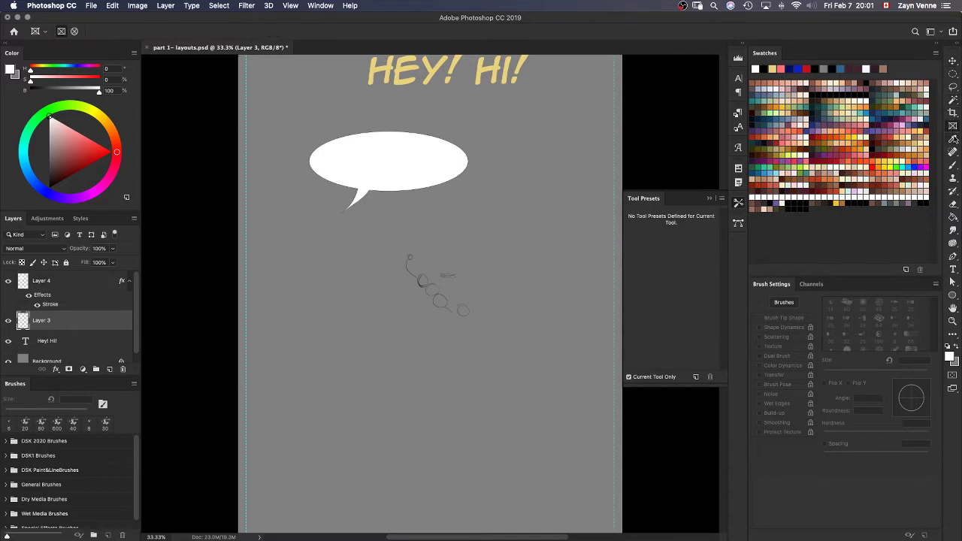
pyautogui.click(952, 138)
pyautogui.click(952, 151)
pyautogui.click(953, 177)
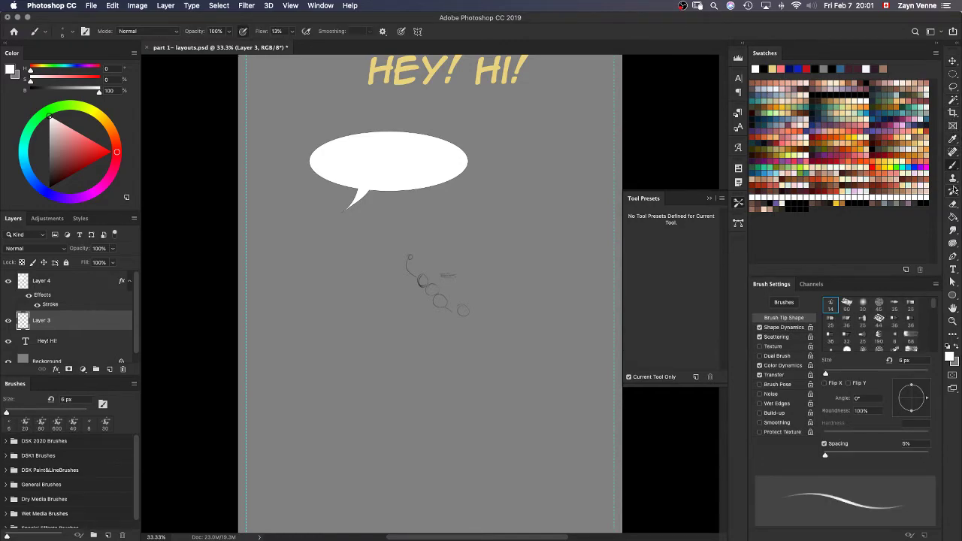
pyautogui.click(953, 192)
pyautogui.click(953, 205)
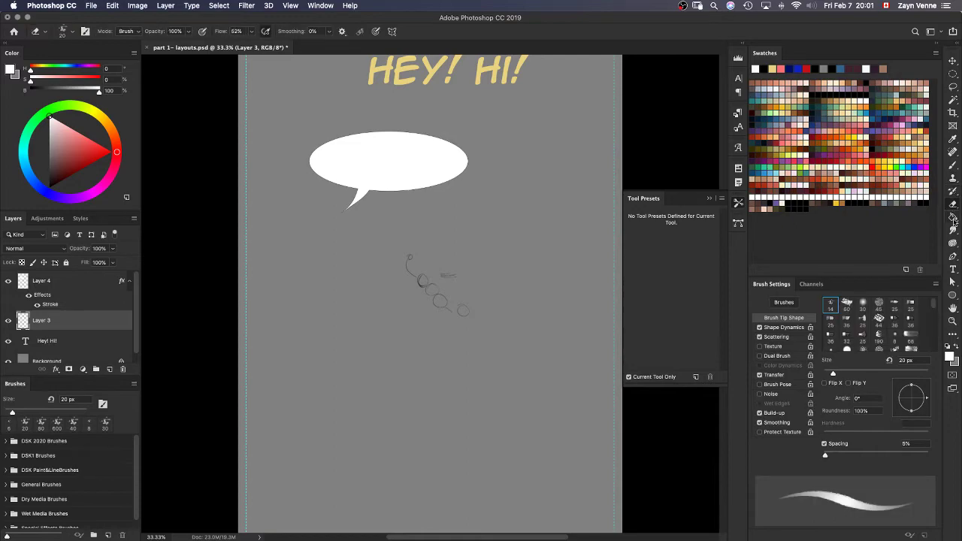
pyautogui.click(953, 217)
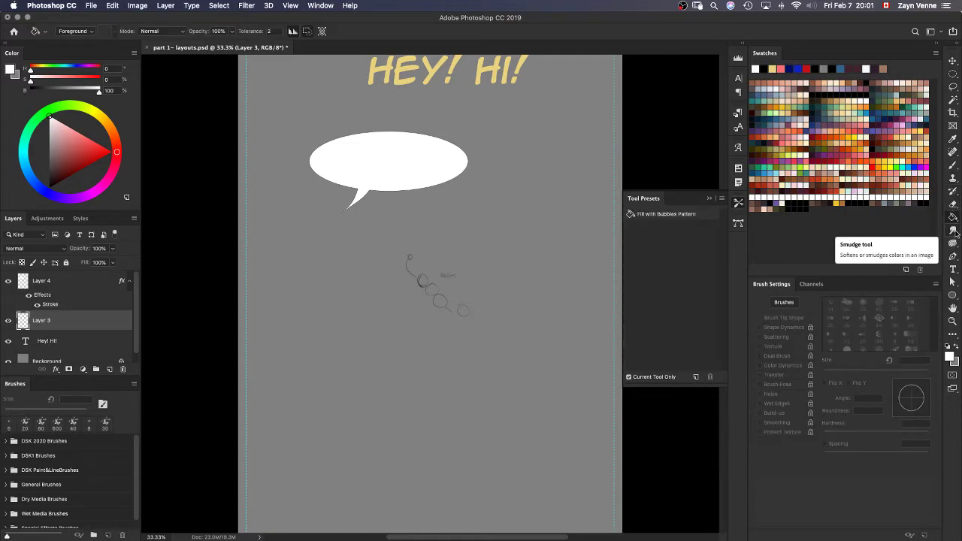
pyautogui.click(954, 231)
pyautogui.click(954, 243)
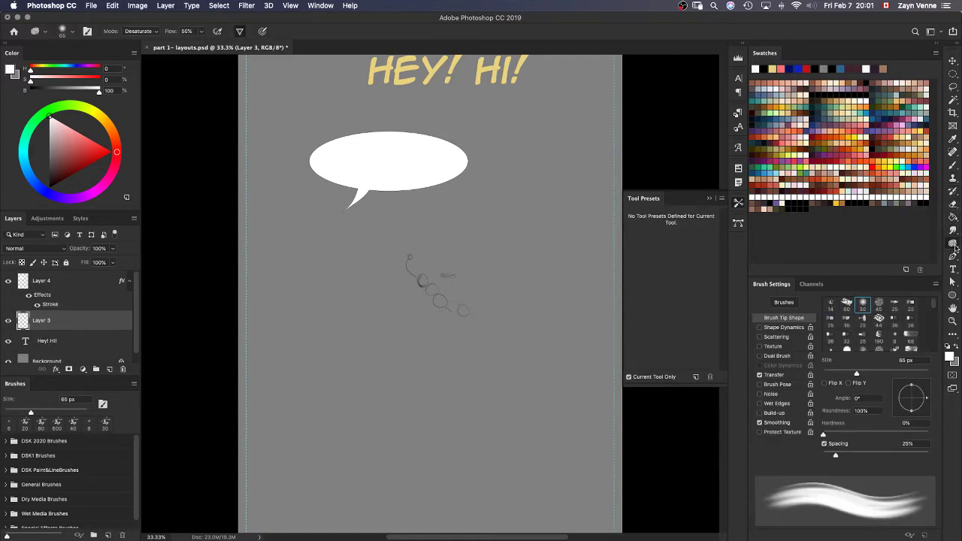
pyautogui.click(953, 258)
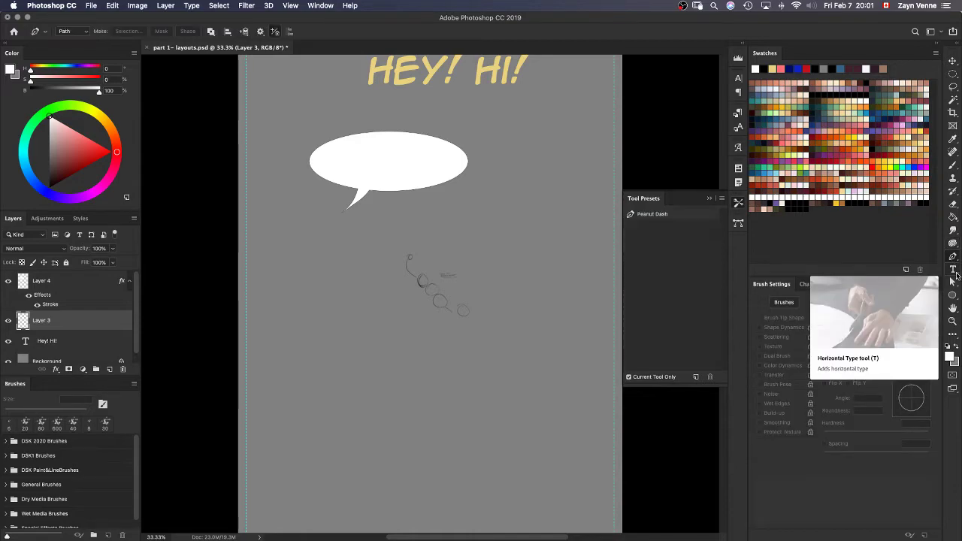
pyautogui.click(954, 270)
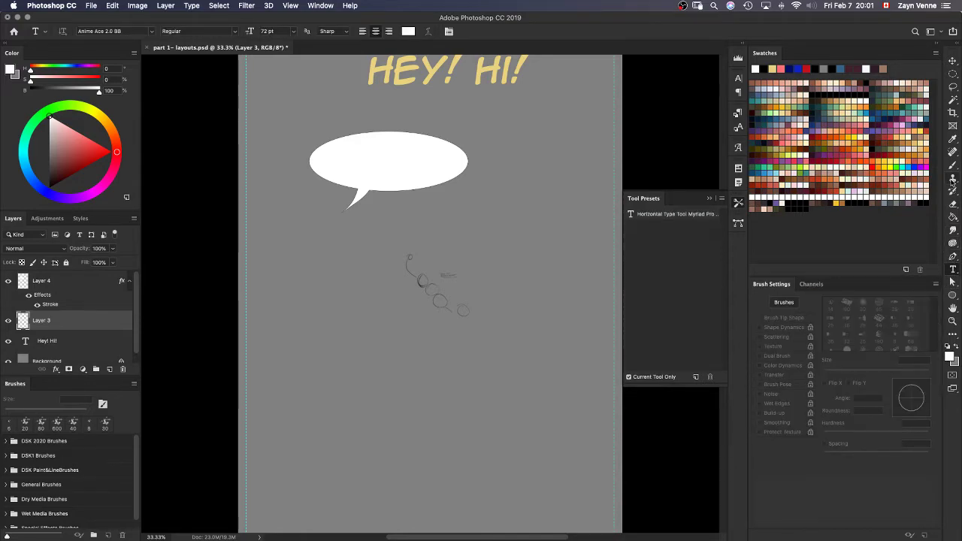
pyautogui.click(953, 180)
pyautogui.click(953, 145)
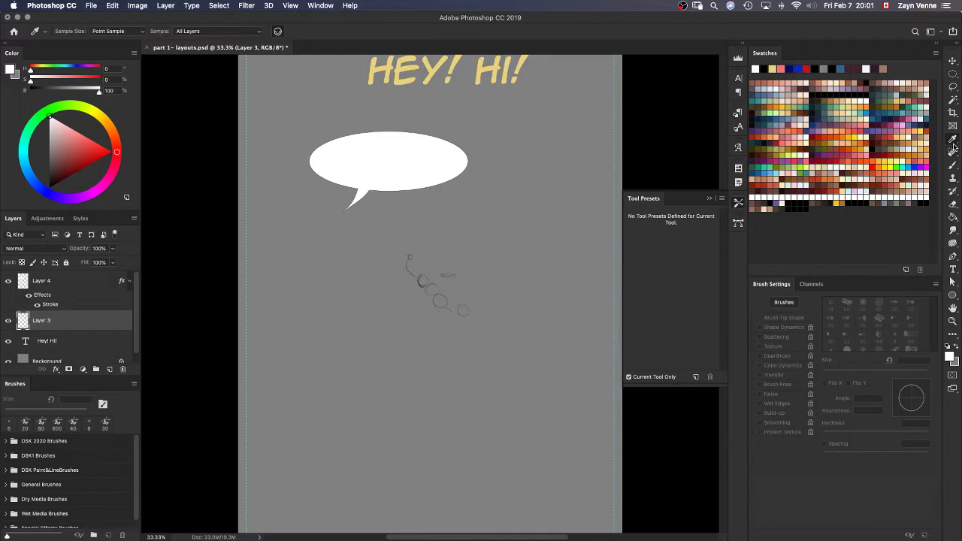
# Cancel a new Eyedropper tool preset and collapse the Tool Presets panel
pyautogui.click(696, 380)
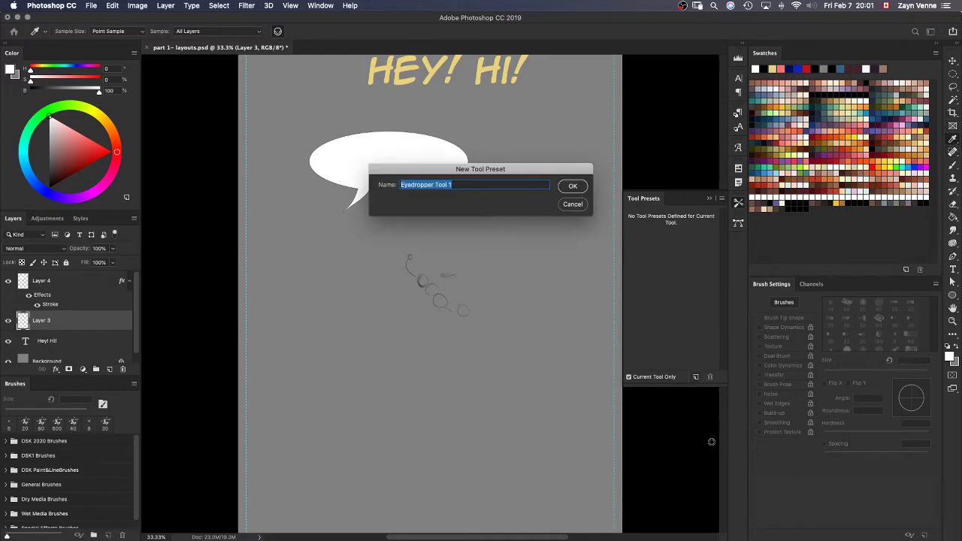
pyautogui.click(573, 204)
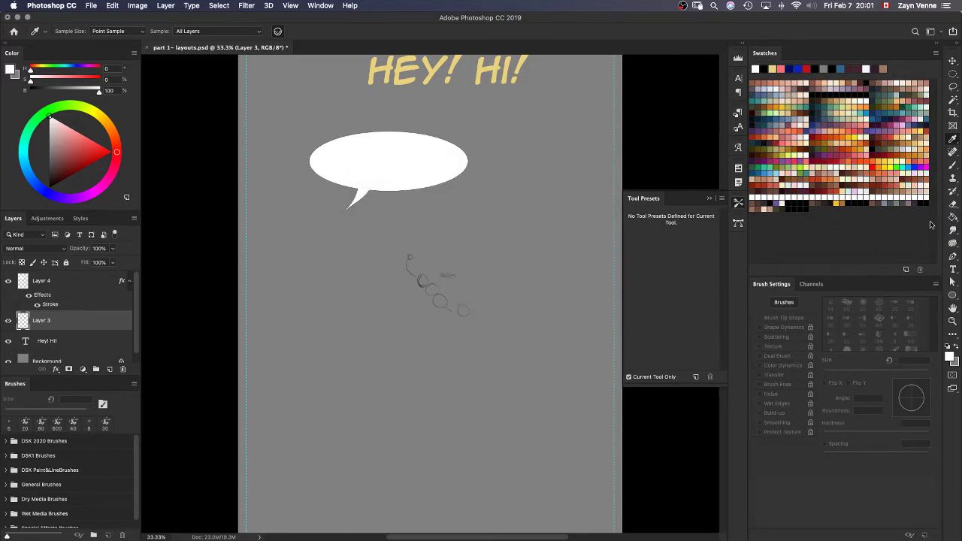
pyautogui.click(710, 200)
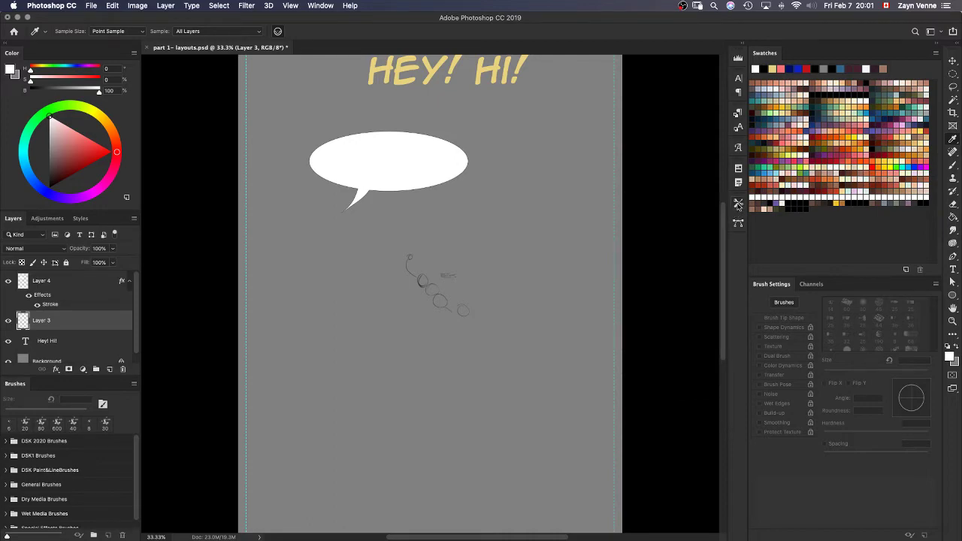
# Check the collapsed panels' context menus, then press D so the foreground colour is black
pyautogui.rightClick(738, 205)
pyautogui.click(734, 202)
pyautogui.rightClick(735, 204)
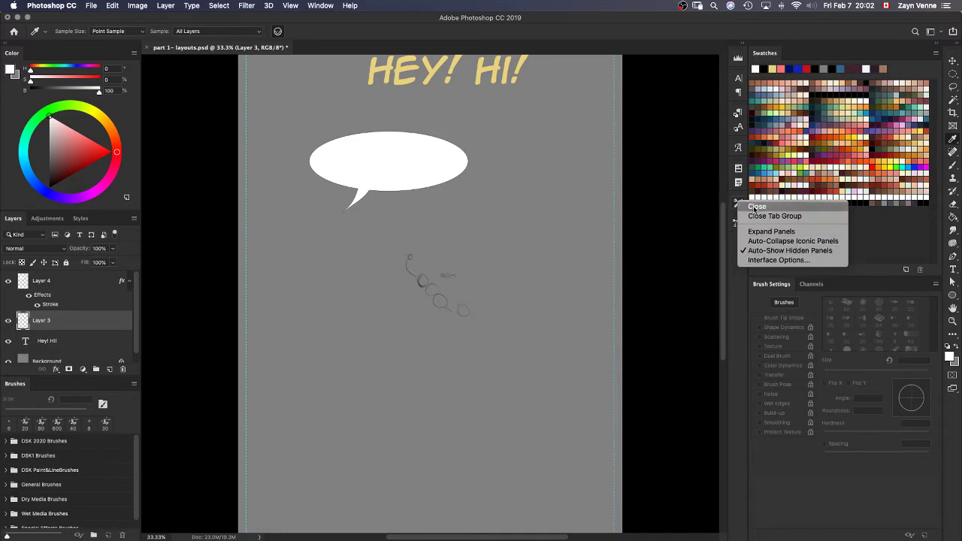
pyautogui.click(693, 210)
pyautogui.rightClick(741, 205)
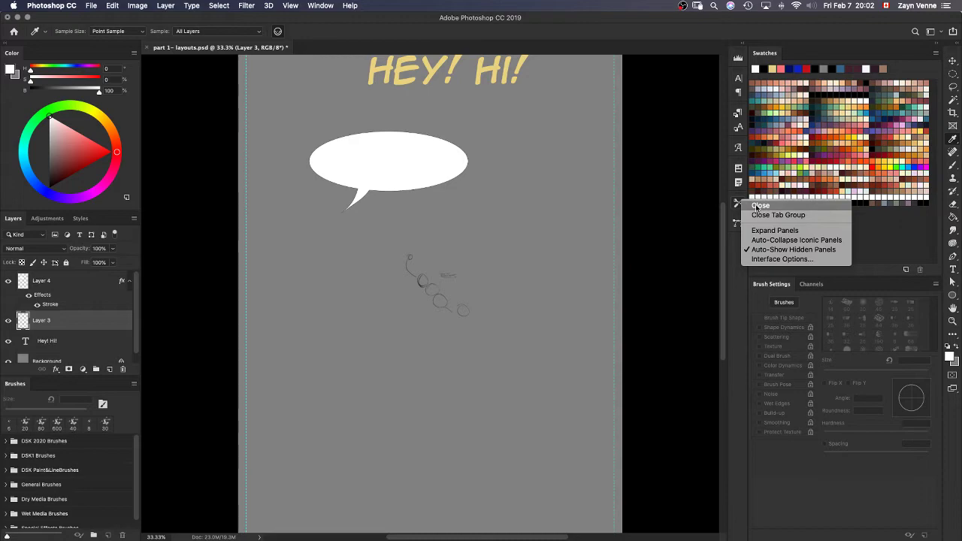
pyautogui.click(737, 205)
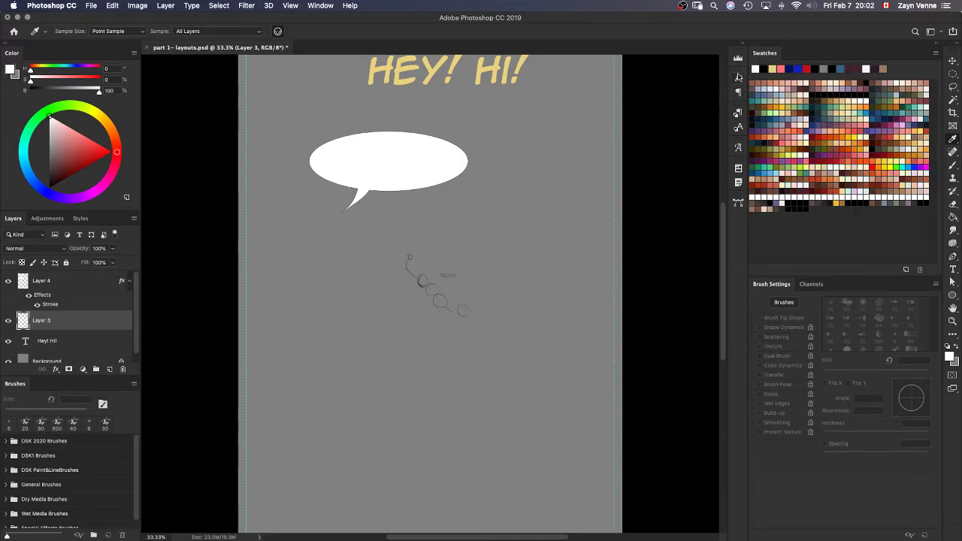
pyautogui.rightClick(738, 207)
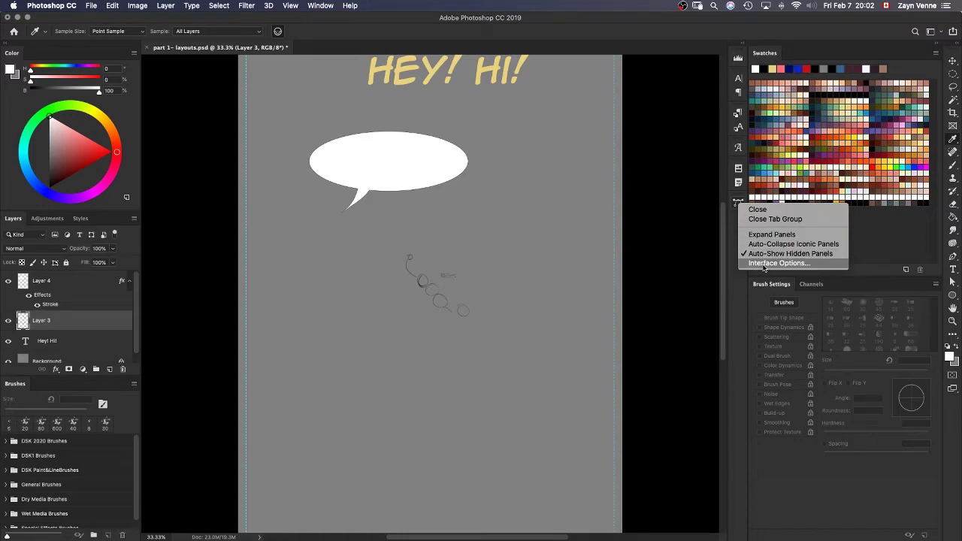
pyautogui.click(690, 214)
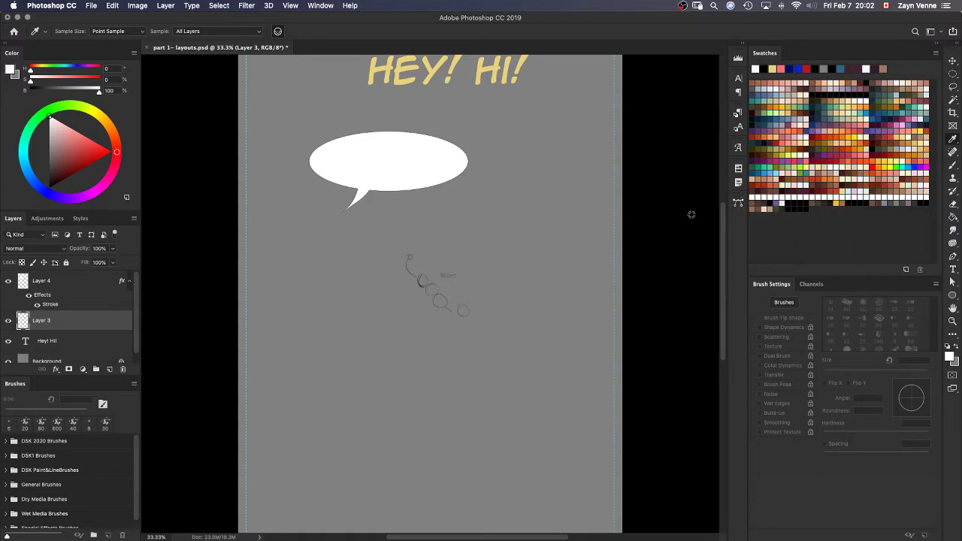
pyautogui.press('d')
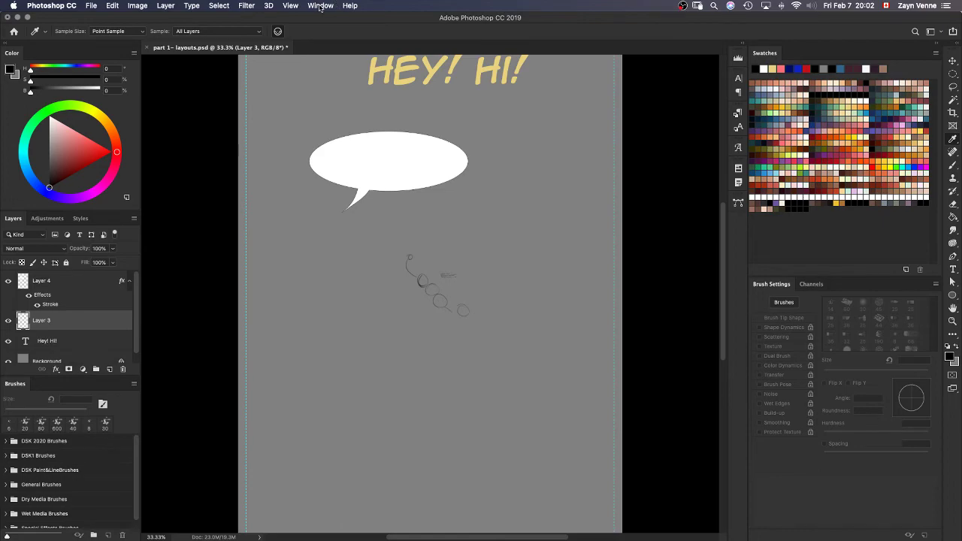
pyautogui.click(320, 6)
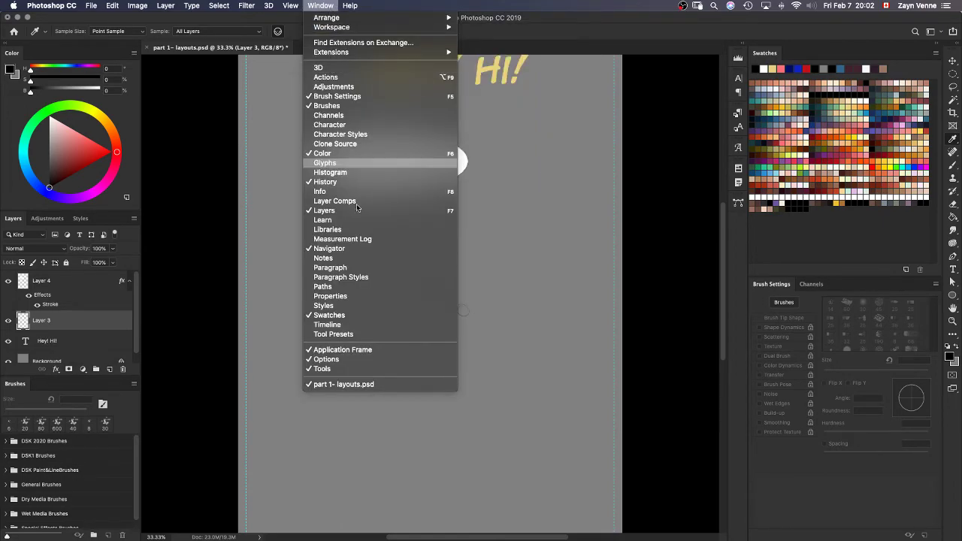
pyautogui.click(380, 351)
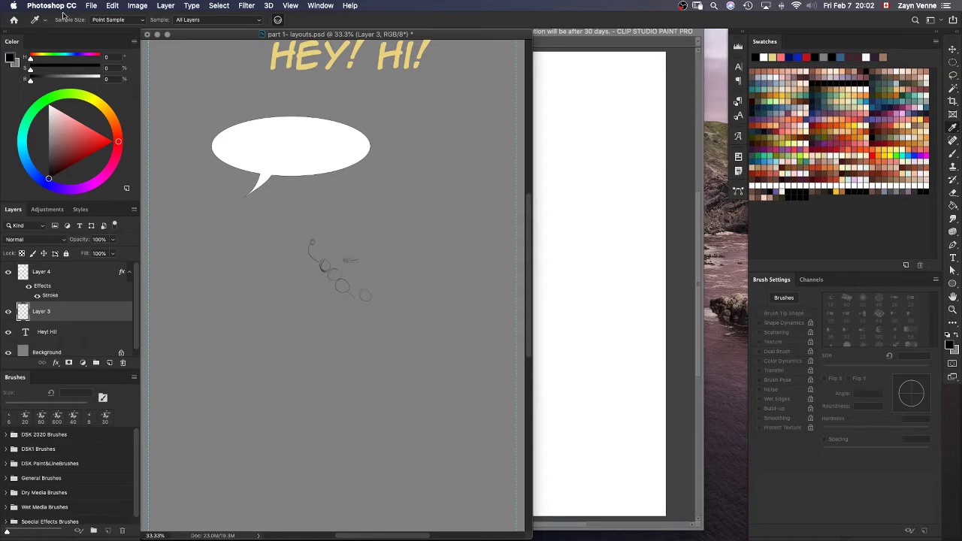
pyautogui.click(323, 7)
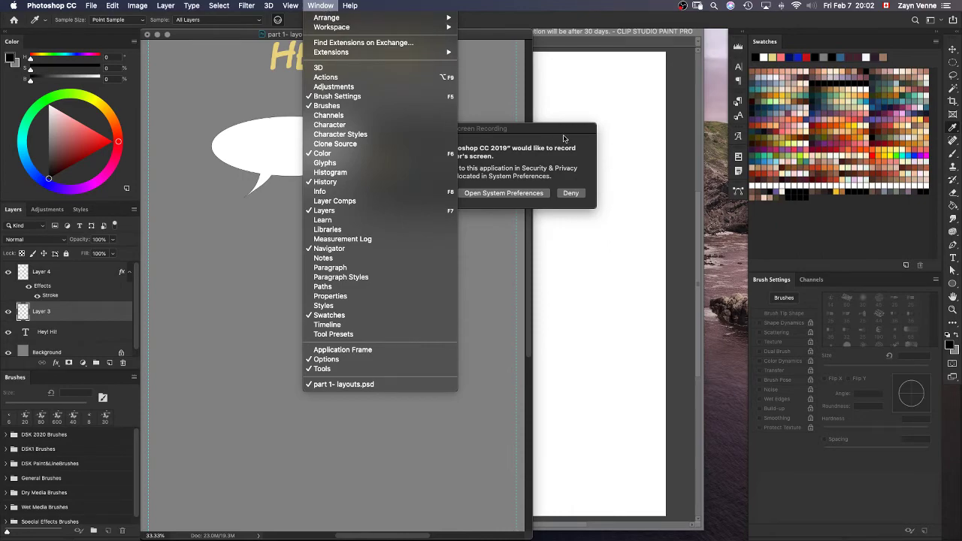
pyautogui.click(161, 132)
pyautogui.press('Tab')
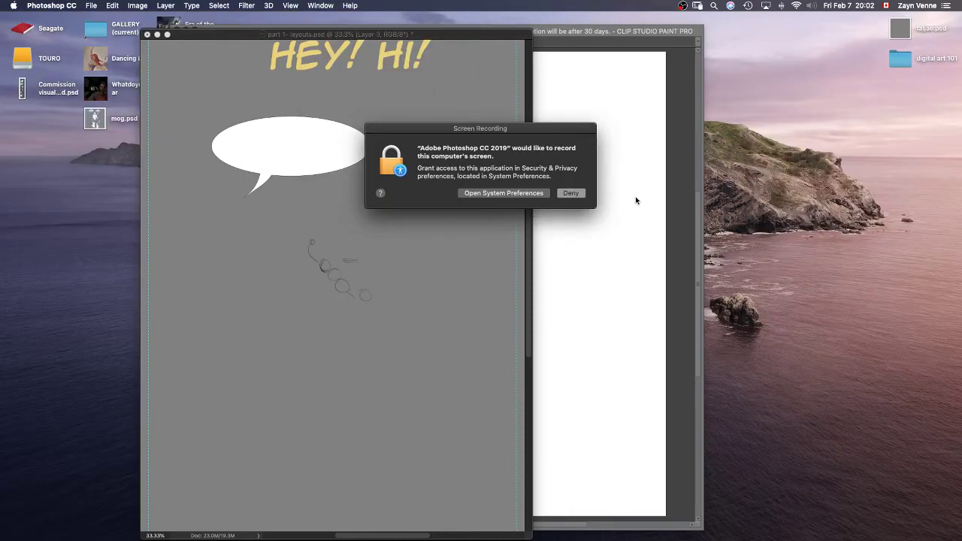
pyautogui.click(571, 193)
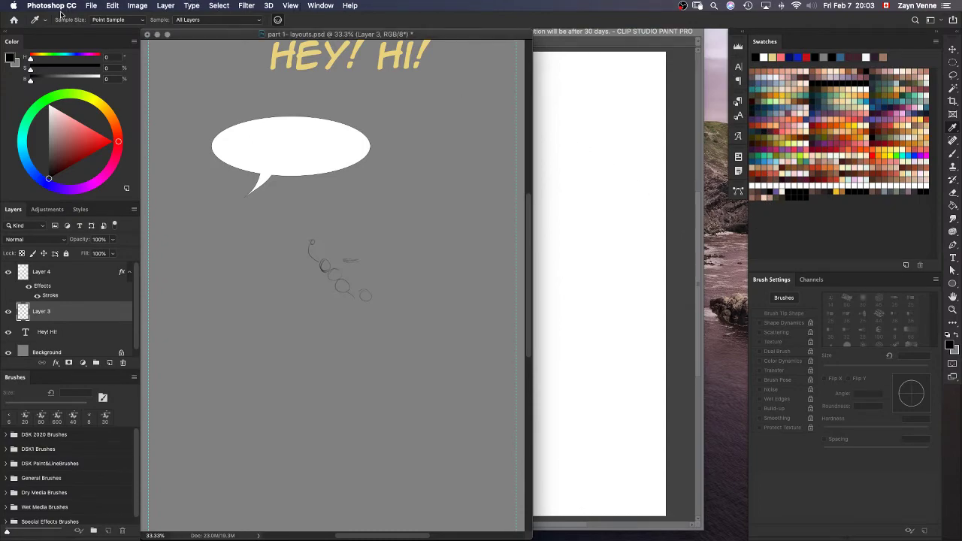
pyautogui.click(320, 7)
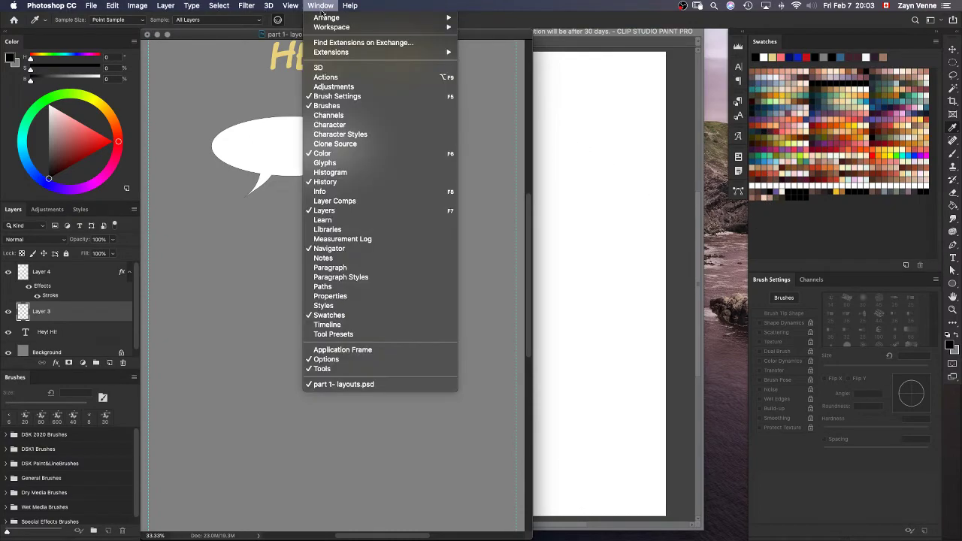
pyautogui.click(409, 351)
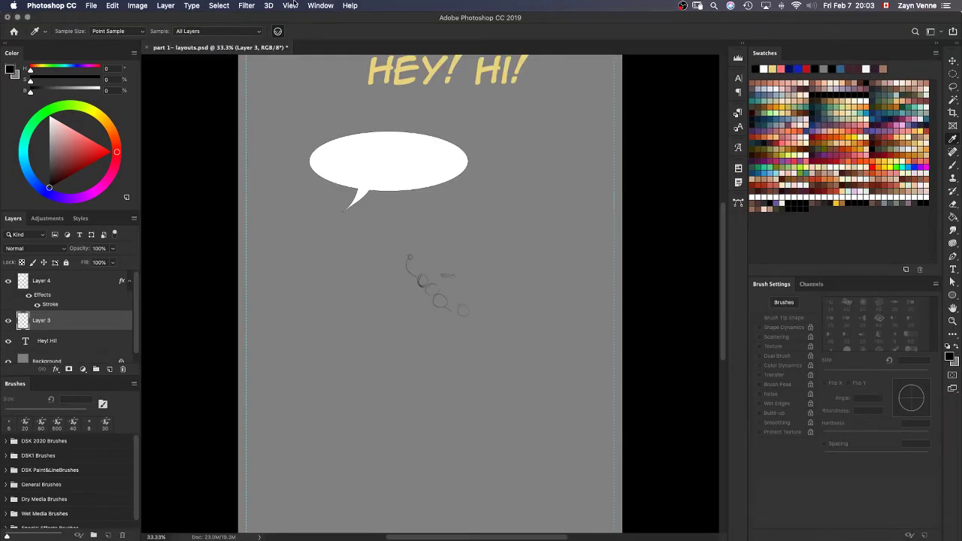
pyautogui.click(320, 6)
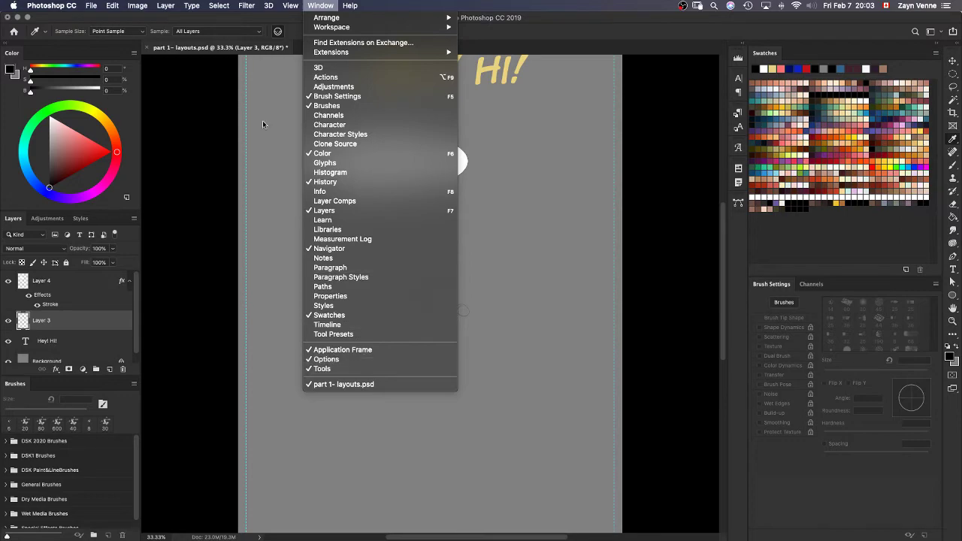
# Hide the tool options bar from the Window menu, then show it again
pyautogui.click(165, 6)
pyautogui.moveTo(321, 5)
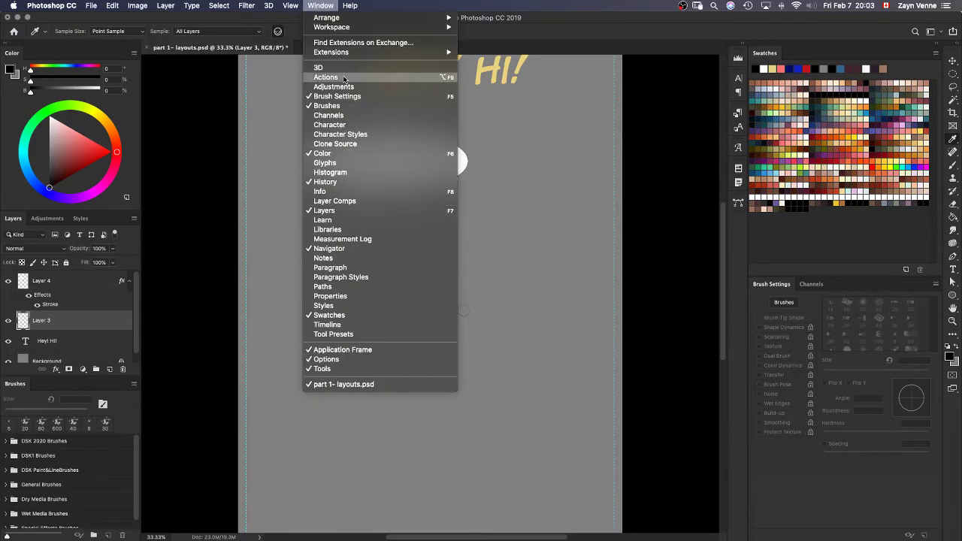
pyautogui.click(370, 360)
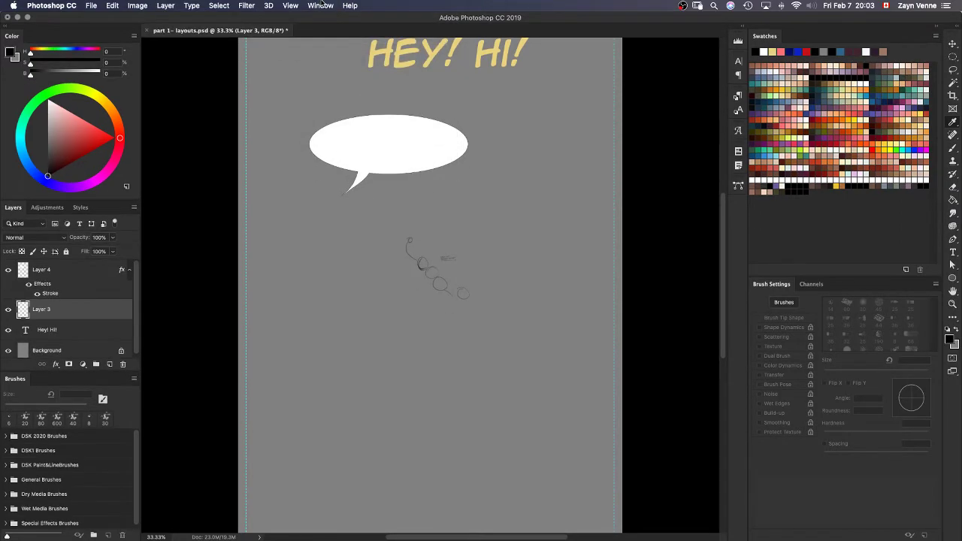
pyautogui.click(328, 5)
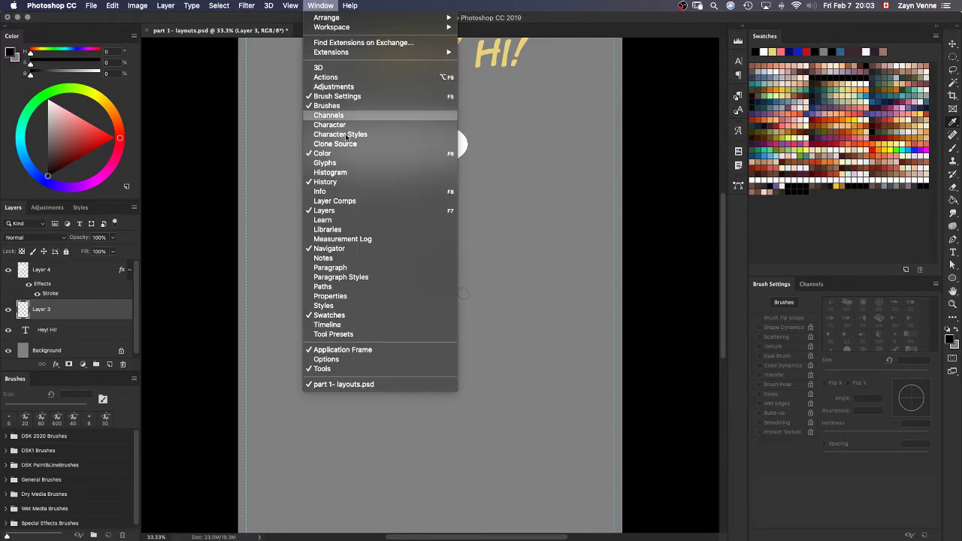
pyautogui.click(375, 360)
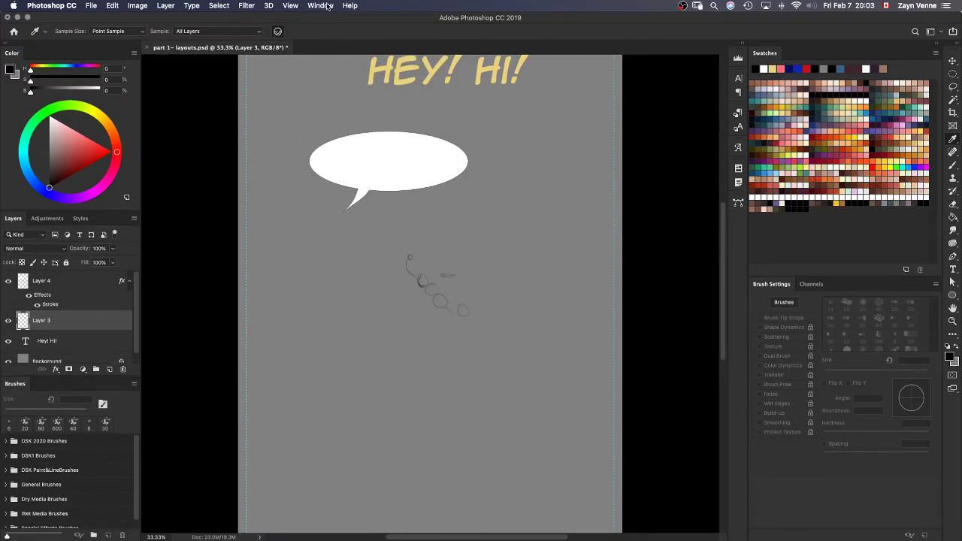
# Hide all panels with Tab, then restore the tool options bar from the Window menu
pyautogui.click(329, 5)
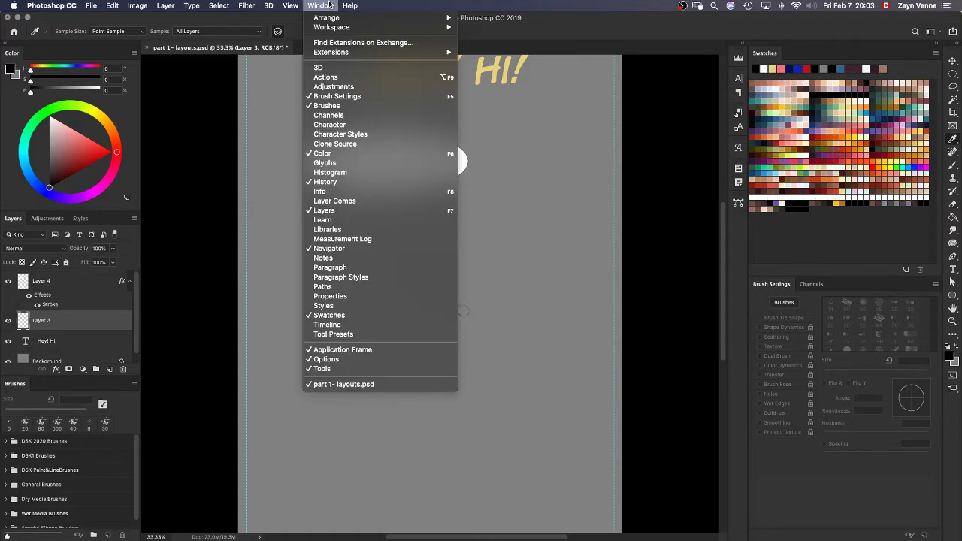
pyautogui.click(342, 372)
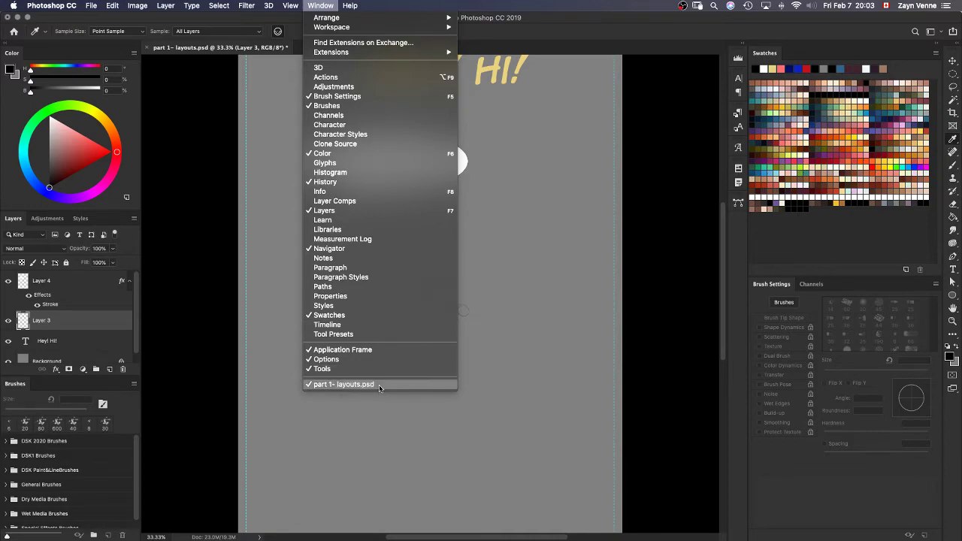
pyautogui.click(565, 333)
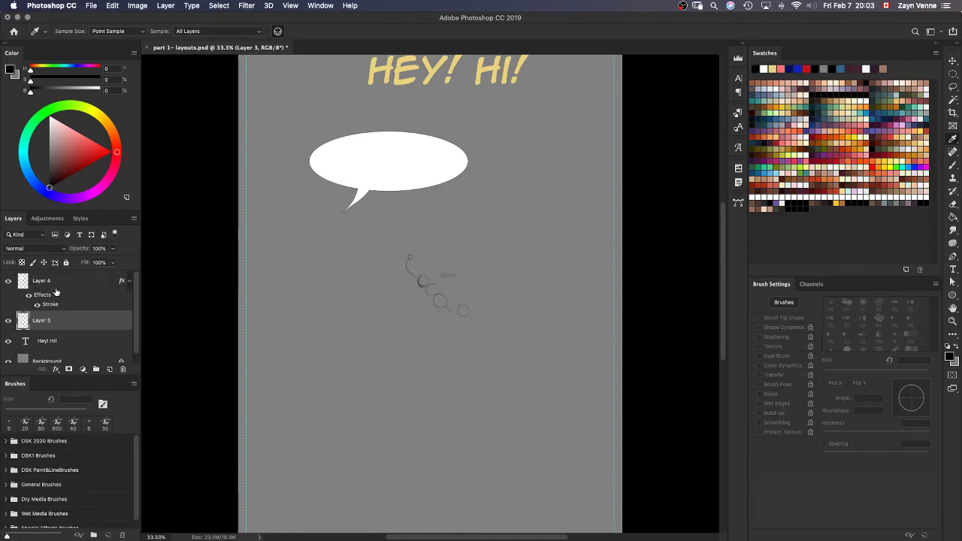
pyautogui.press('Tab')
pyautogui.click(321, 5)
pyautogui.click(317, 5)
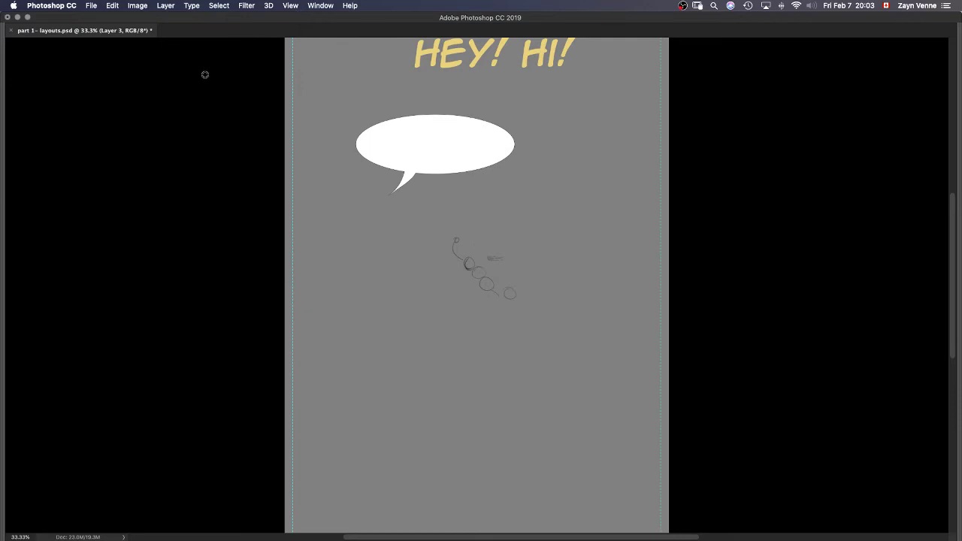
pyautogui.click(317, 5)
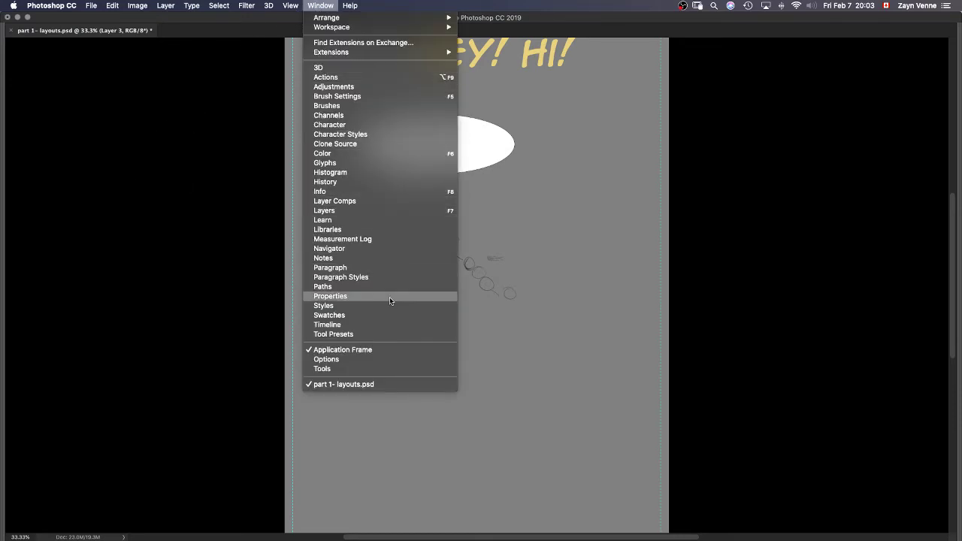
pyautogui.click(326, 359)
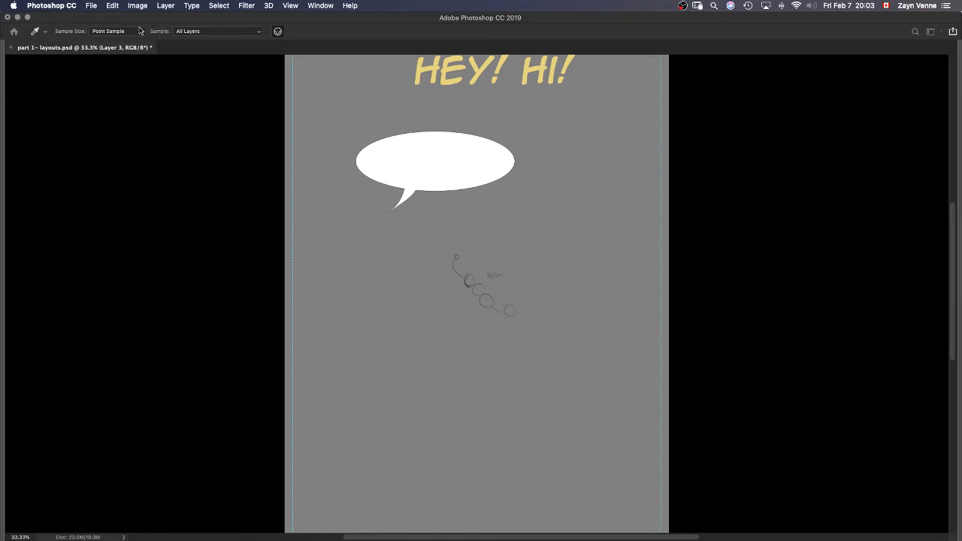
# Use Tab to bring back the Color, Layers, Brushes, Swatches and Brush Settings panels
pyautogui.moveTo(2, 147)
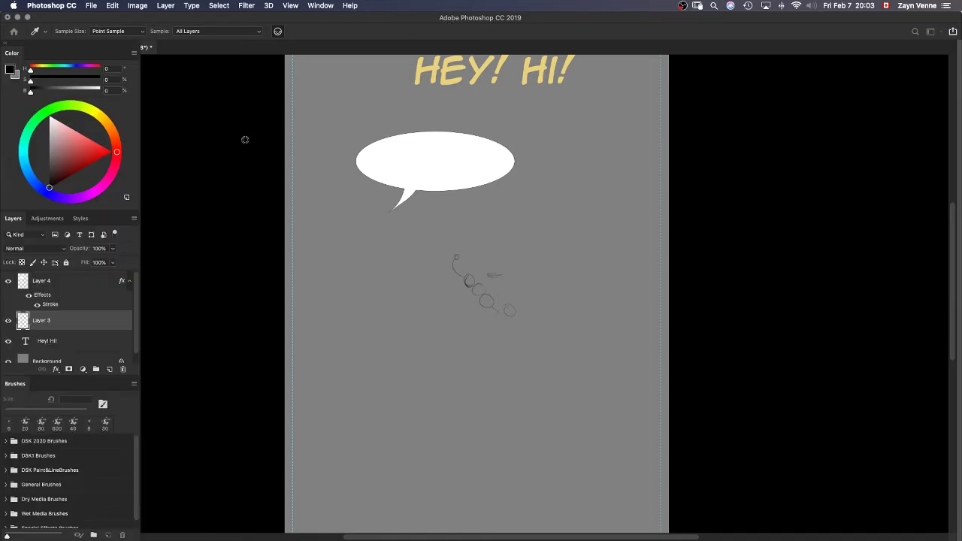
pyautogui.moveTo(959, 157)
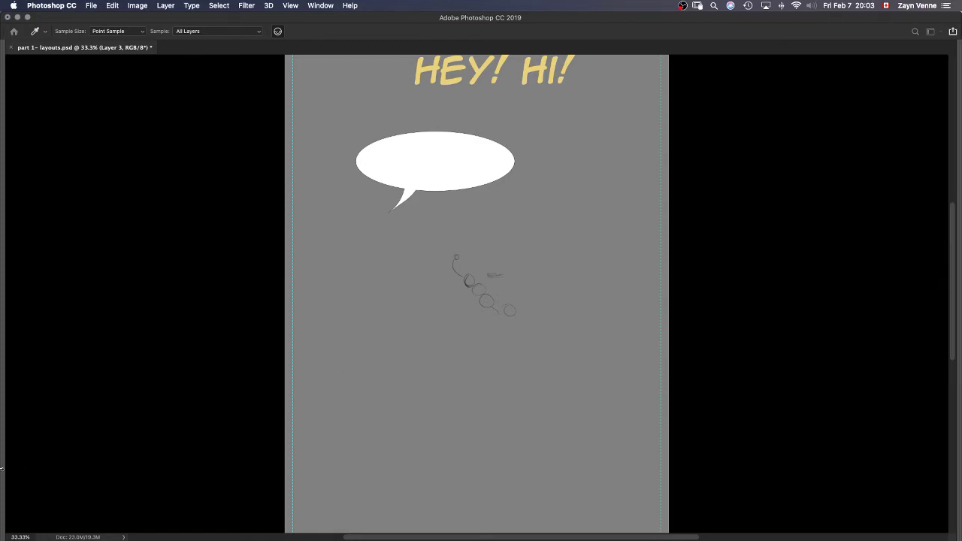
pyautogui.click(320, 5)
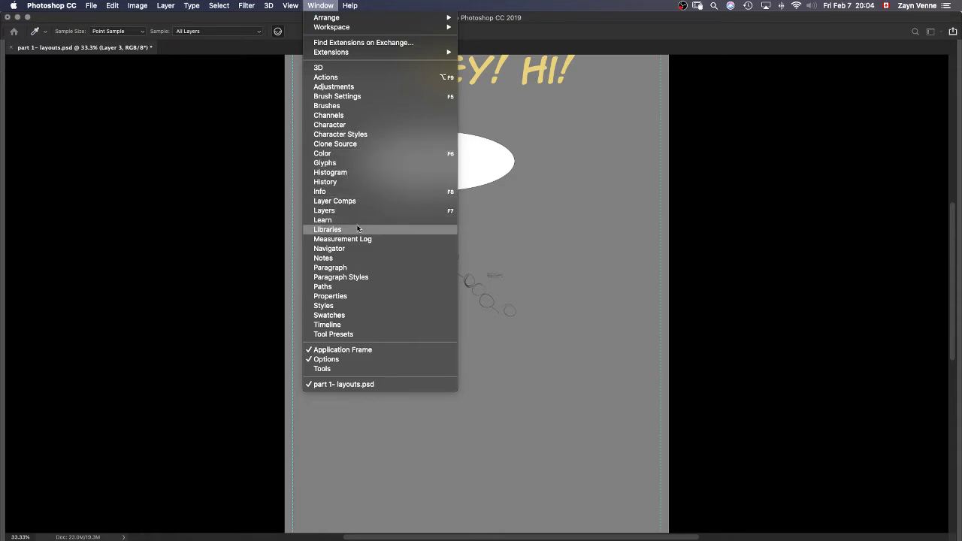
pyautogui.press('Escape')
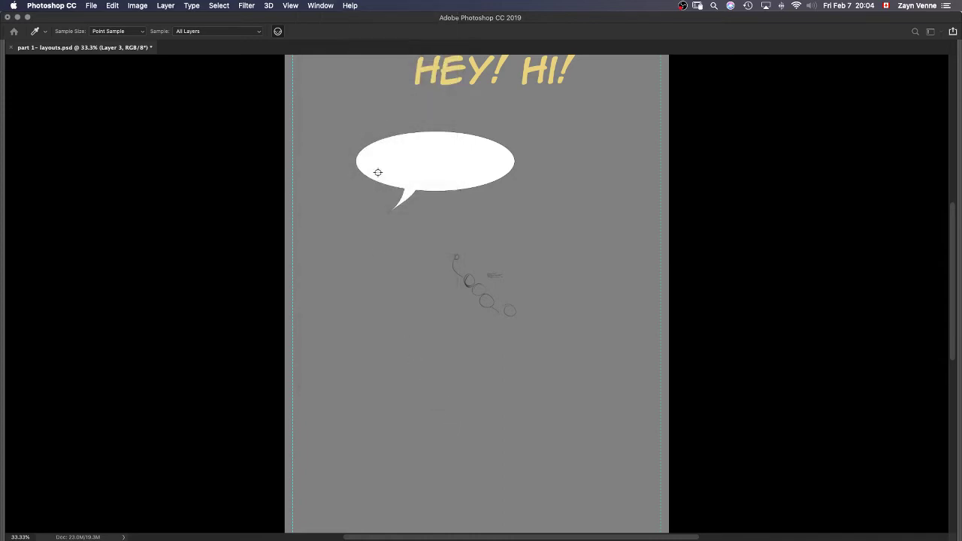
pyautogui.click(321, 6)
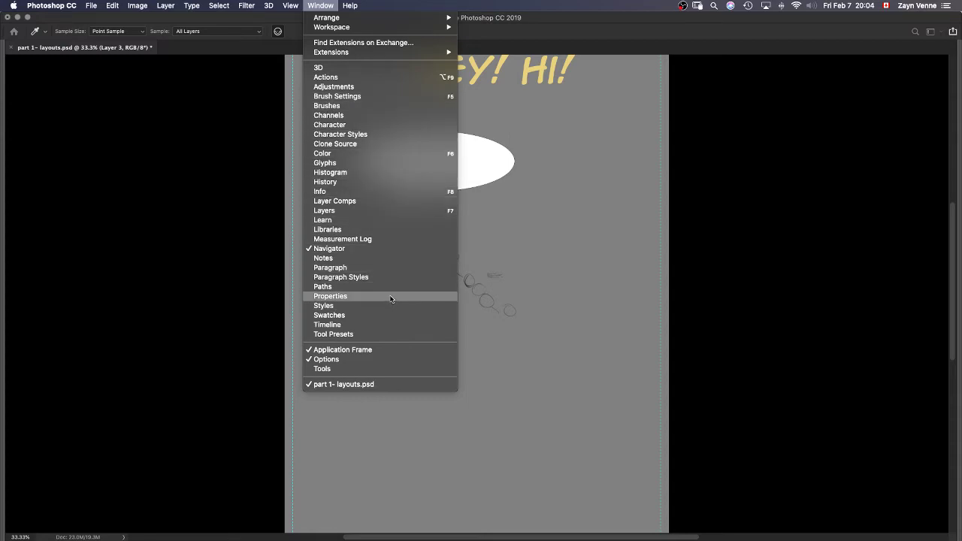
pyautogui.click(778, 189)
pyautogui.press('Tab')
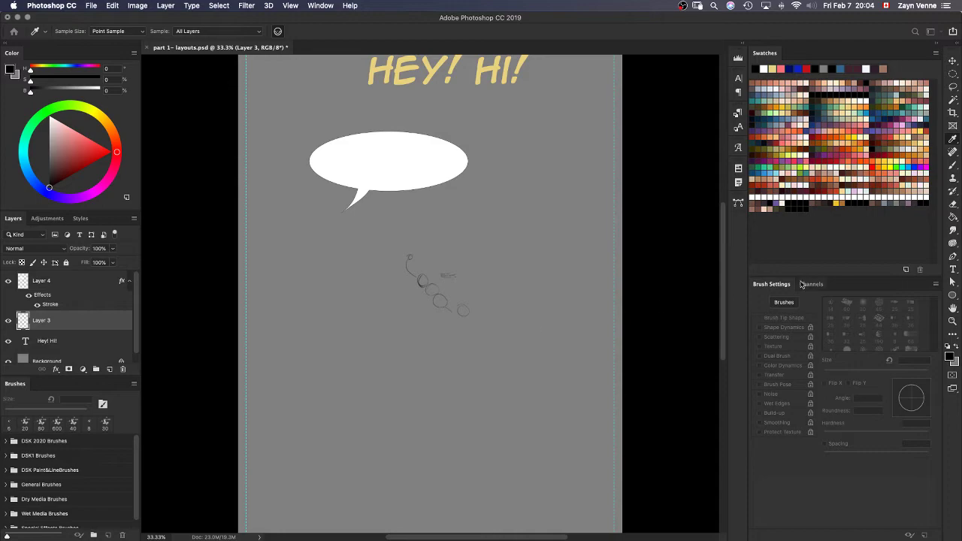
# Tick shortcuts, menus and toolbar in New Workspace, cancel it, and switch to the Brush tool
pyautogui.click(318, 6)
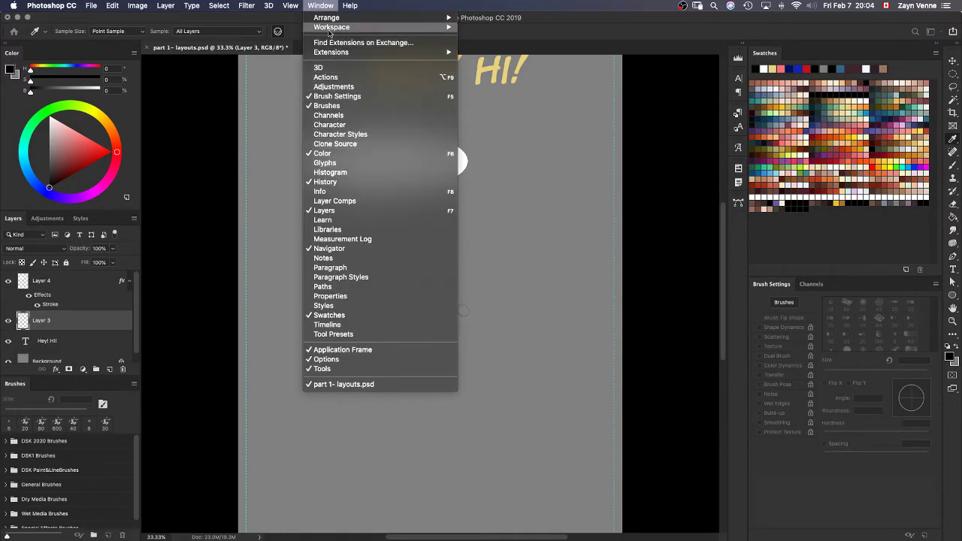
pyautogui.moveTo(331, 30)
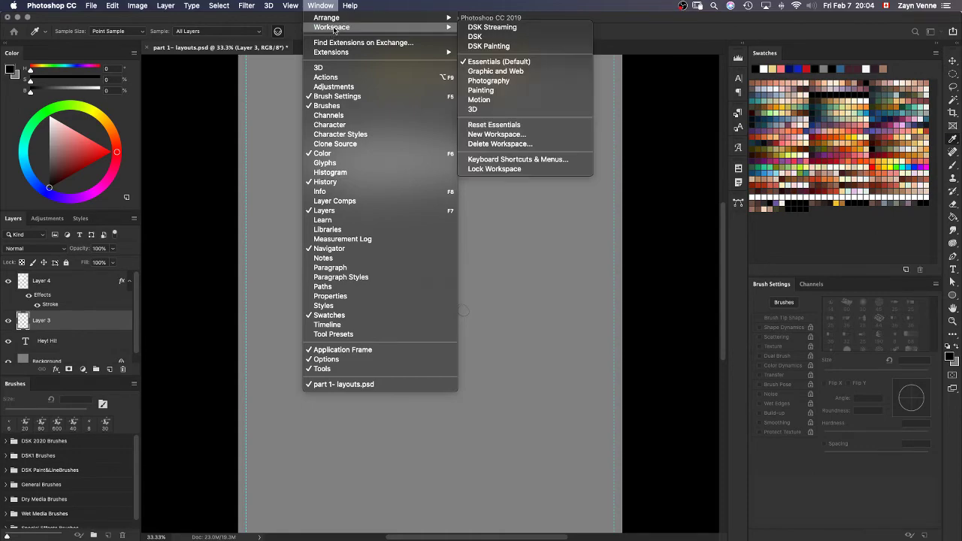
pyautogui.click(518, 135)
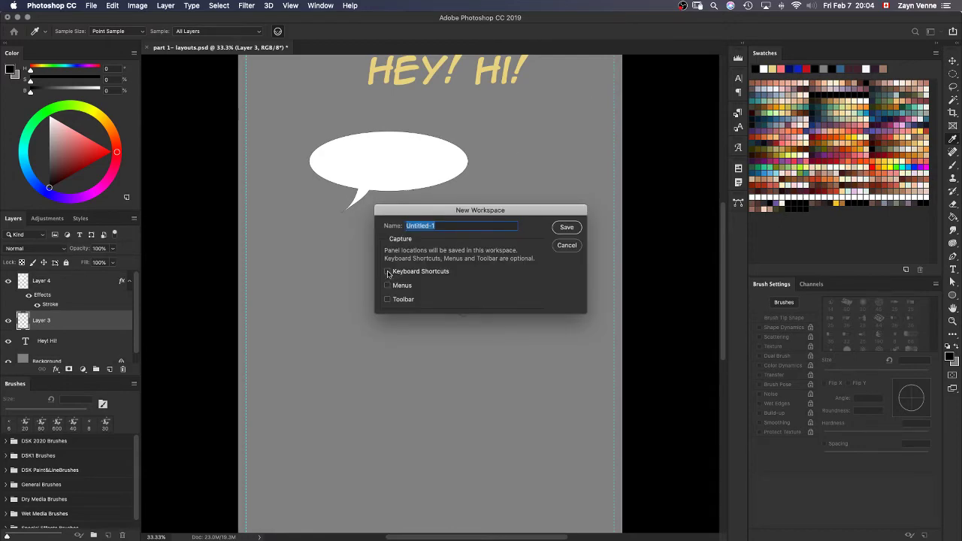
pyautogui.click(388, 271)
pyautogui.click(388, 285)
pyautogui.click(388, 300)
pyautogui.click(567, 246)
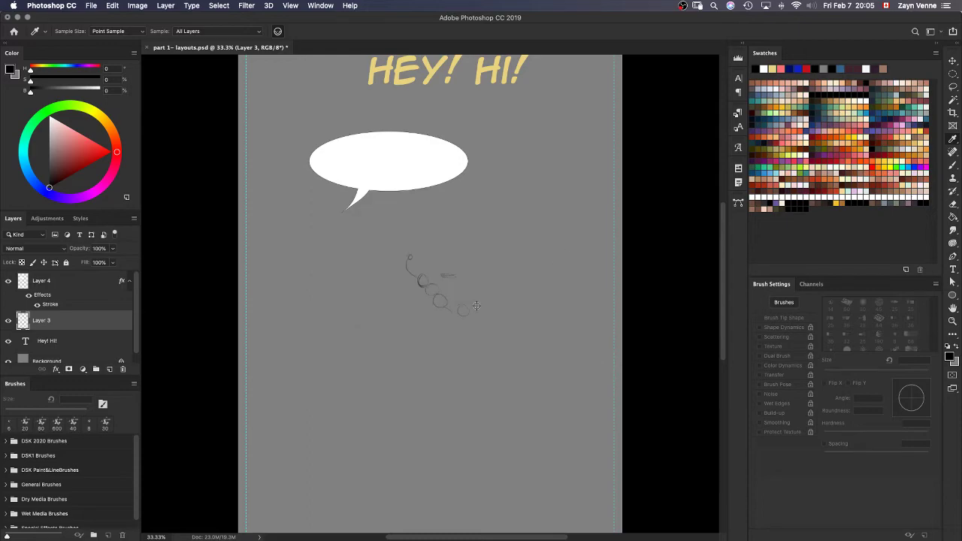
pyautogui.press('b')
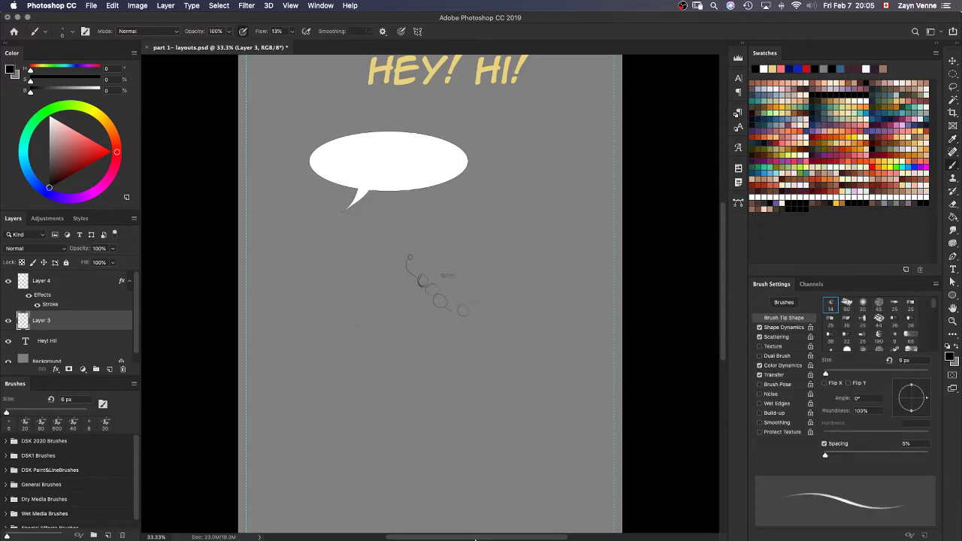
pyautogui.moveTo(478, 537)
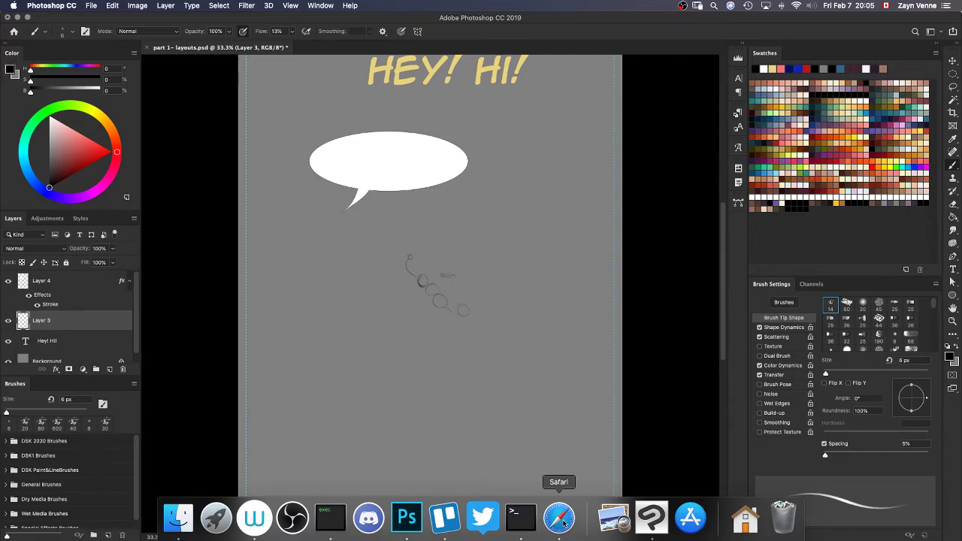
# Switch to Clip Studio Paint and cancel the Register Workspace dialog without saving
pyautogui.click(653, 526)
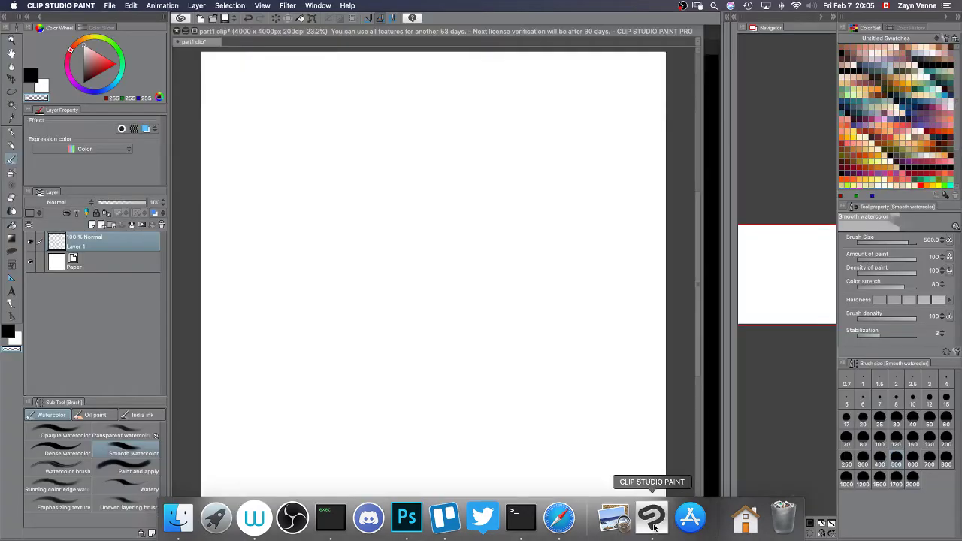
pyautogui.click(319, 5)
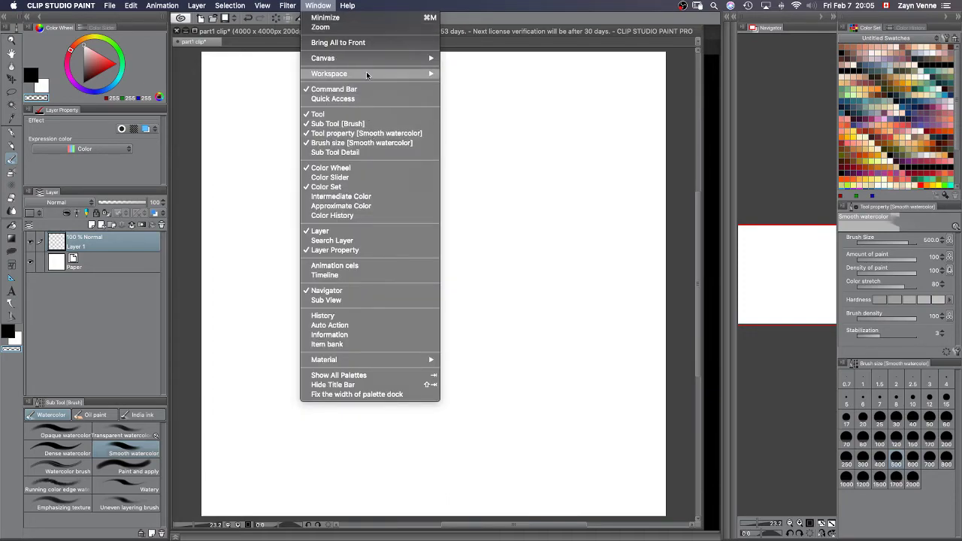
pyautogui.moveTo(368, 75)
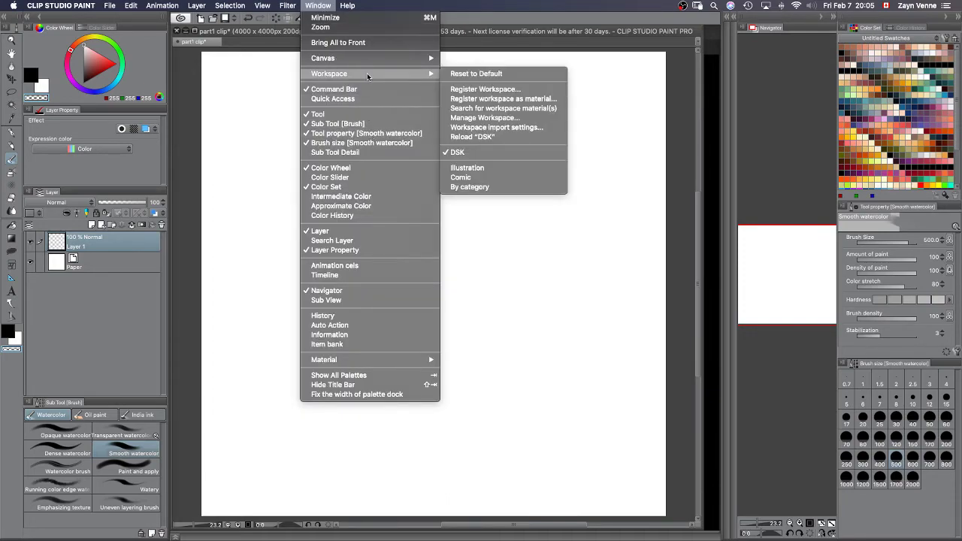
pyautogui.click(484, 90)
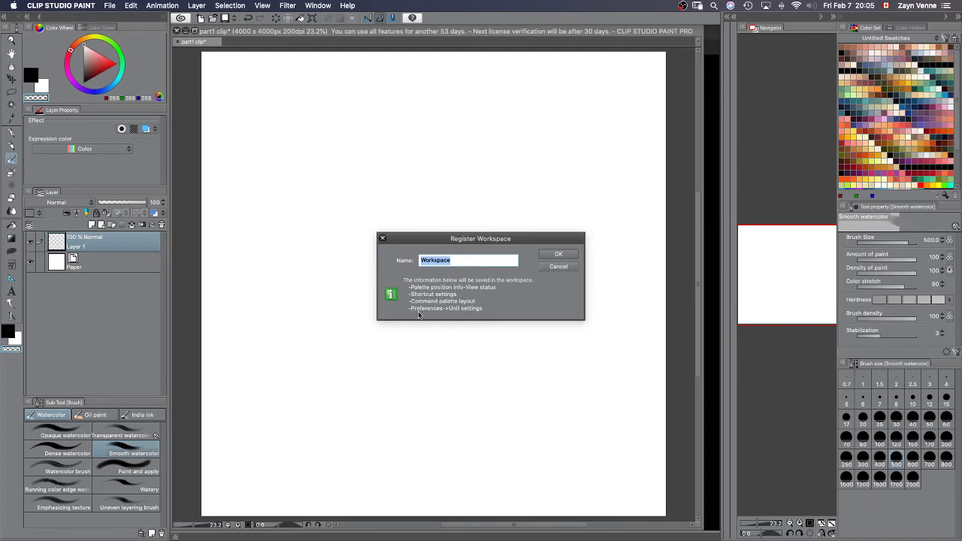
pyautogui.click(559, 266)
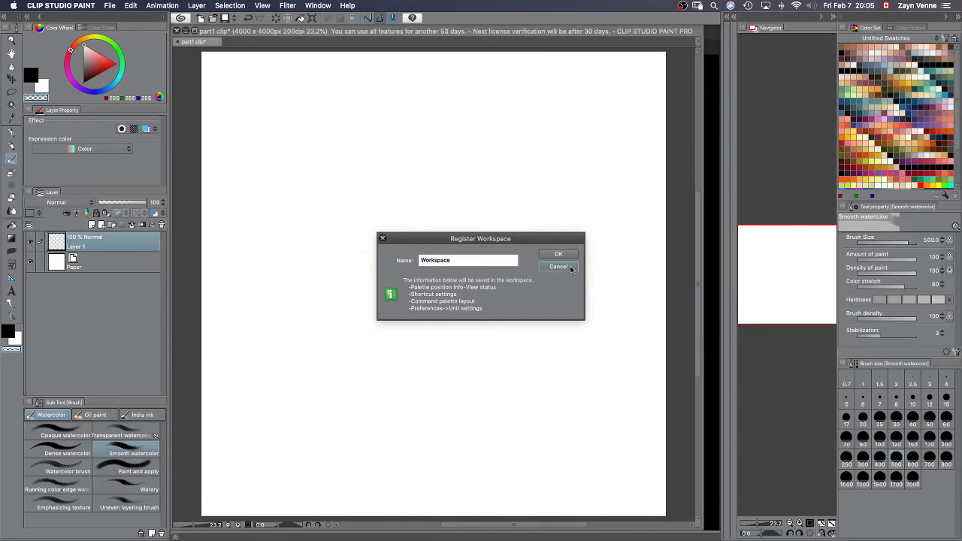
pyautogui.click(319, 6)
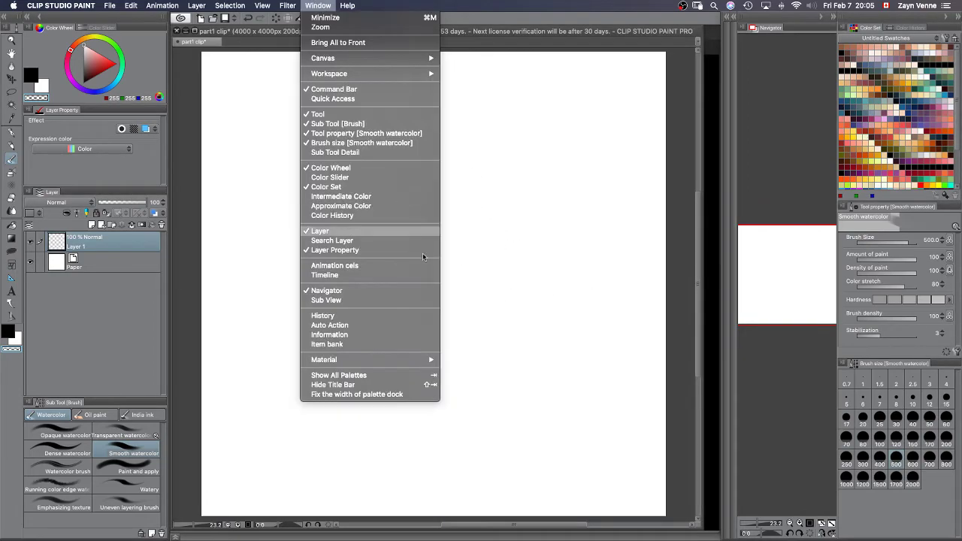
# Hide and reshow the Command Bar, then open and close the Quick Access palette
pyautogui.click(341, 88)
pyautogui.click(328, 6)
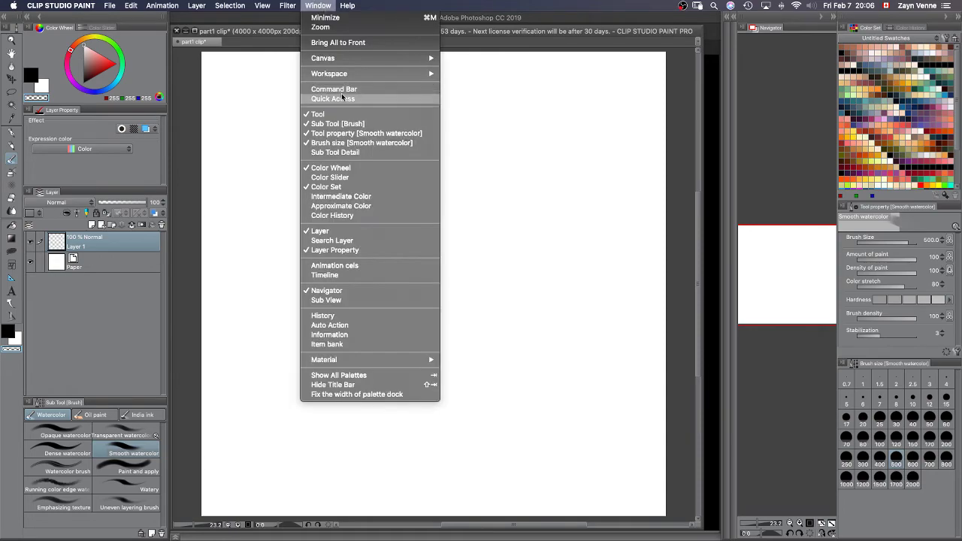
pyautogui.click(342, 89)
pyautogui.click(328, 6)
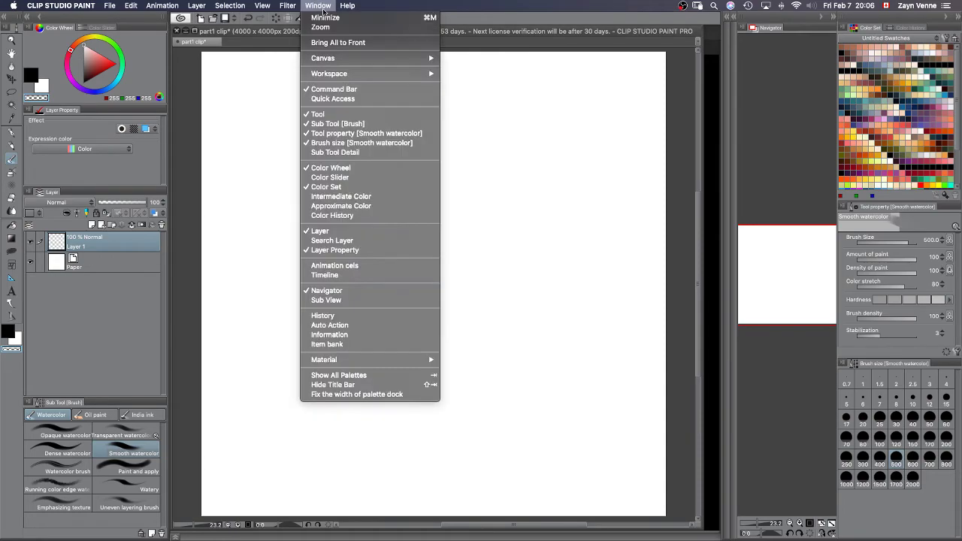
pyautogui.click(333, 98)
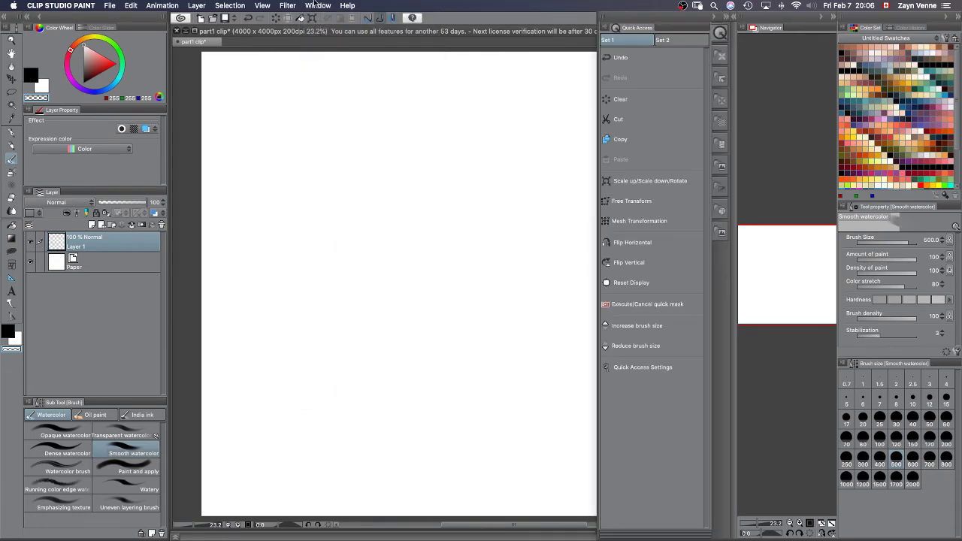
pyautogui.click(318, 5)
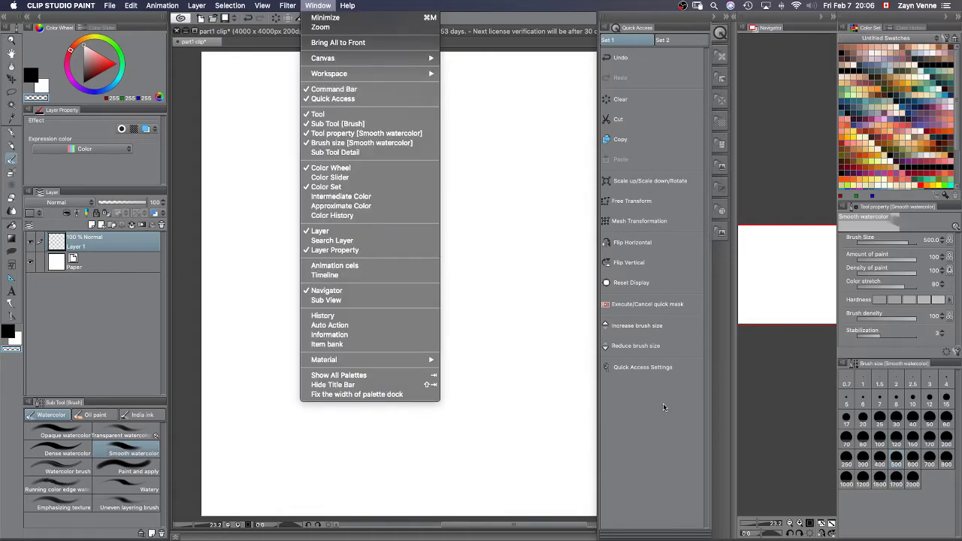
pyautogui.click(319, 5)
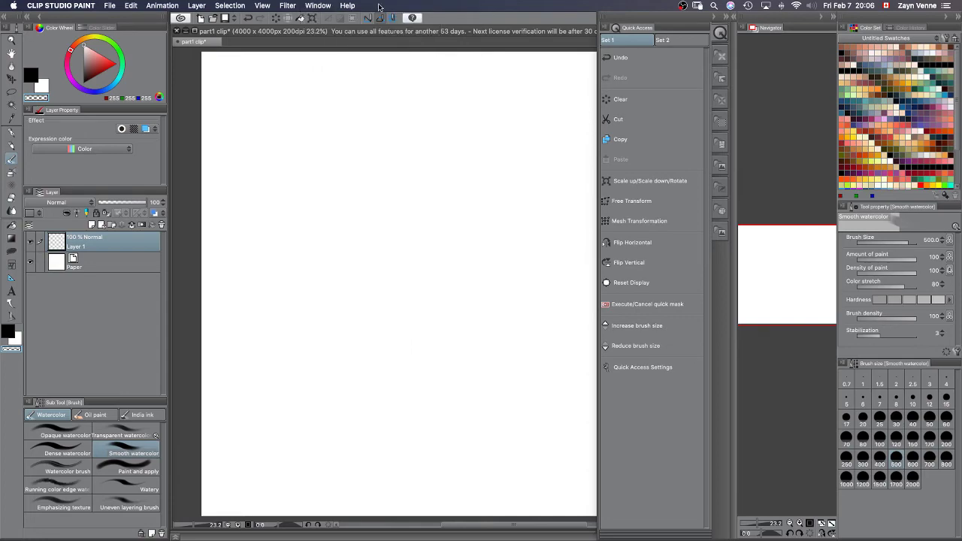
pyautogui.click(318, 5)
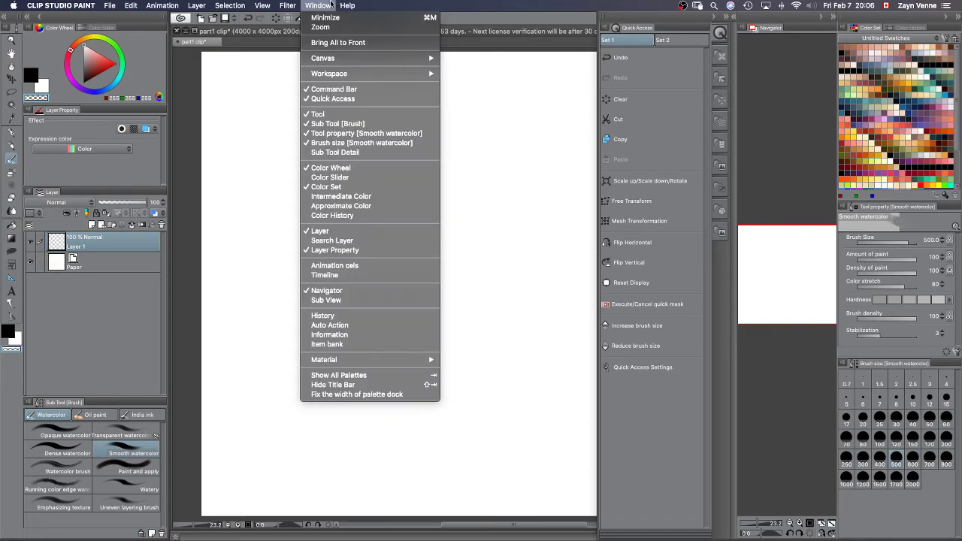
pyautogui.click(351, 99)
# Show the Color Slider, cycle it through HLS and CMYK, then return to the Color Wheel
pyautogui.click(319, 5)
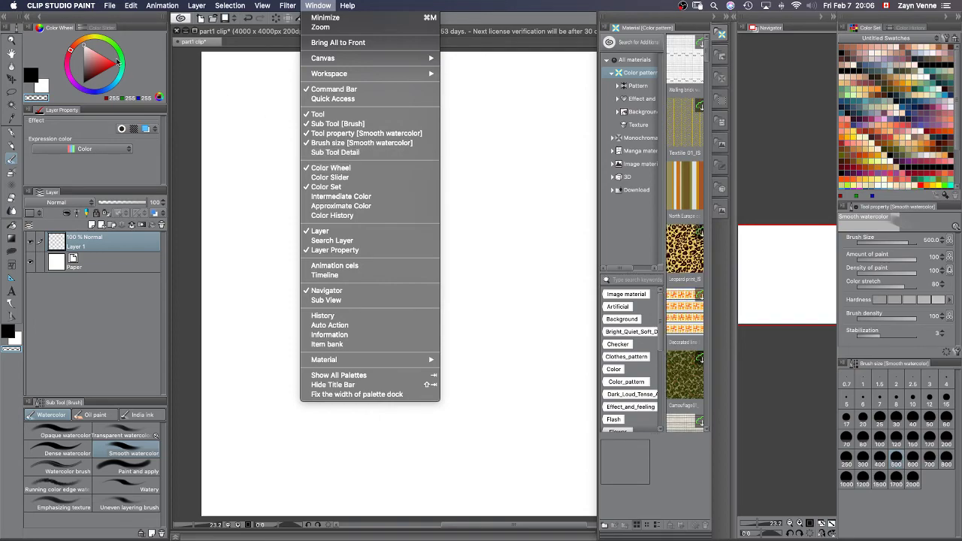
pyautogui.click(375, 179)
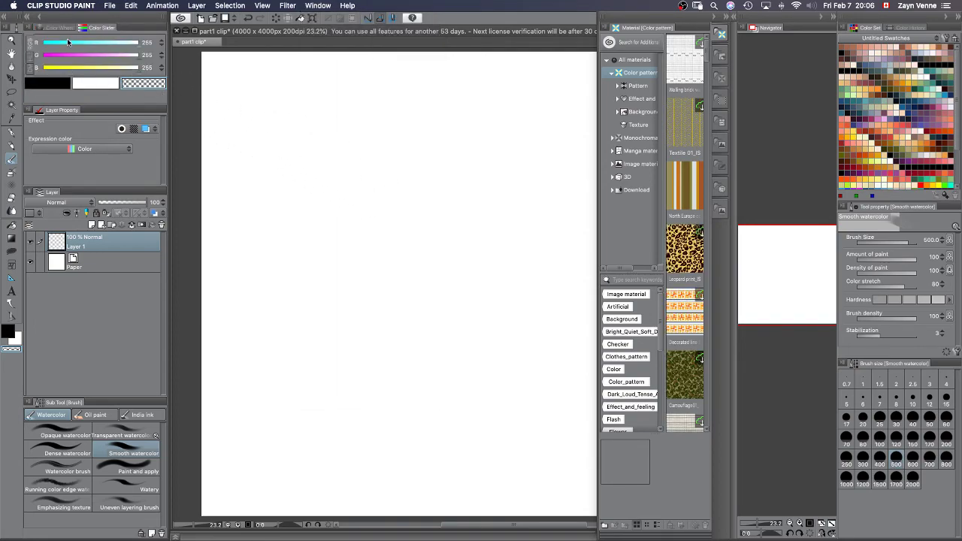
pyautogui.click(31, 65)
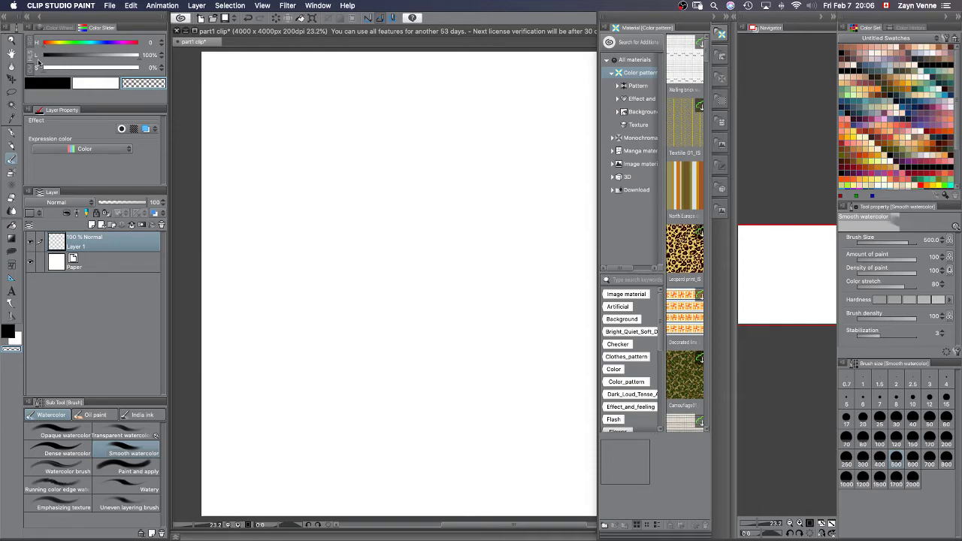
pyautogui.click(37, 71)
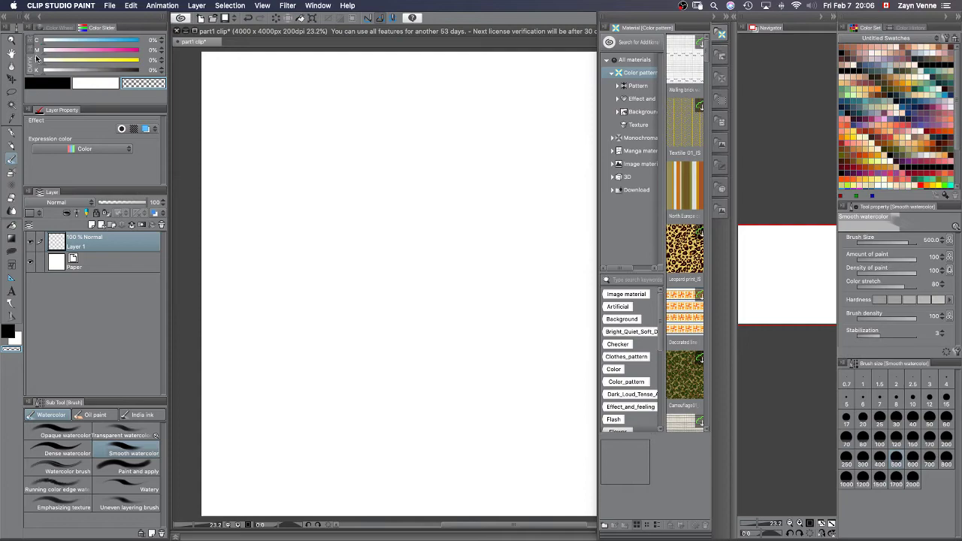
pyautogui.click(61, 28)
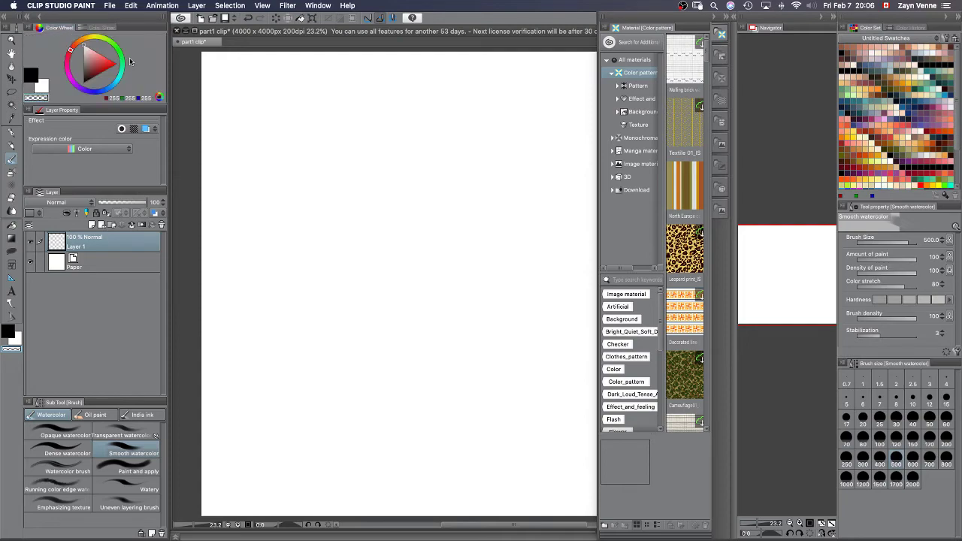
pyautogui.click(319, 5)
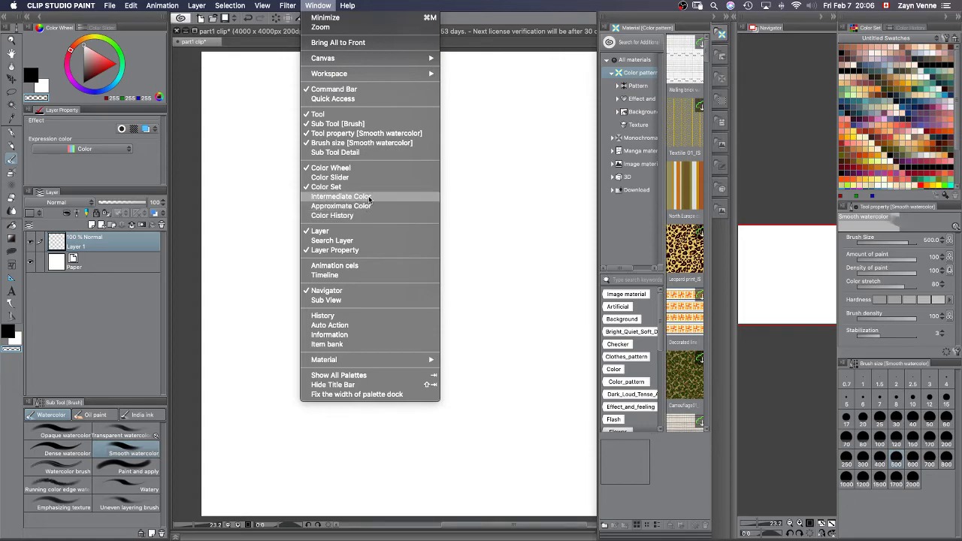
# Make blue the current colour and set it as a corner in the Intermediate Color palette
pyautogui.click(341, 197)
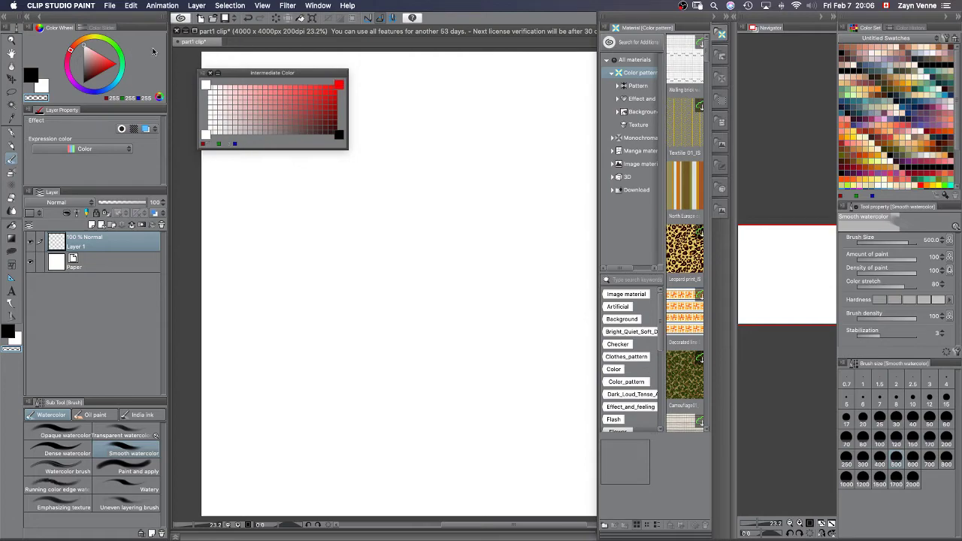
pyautogui.click(339, 84)
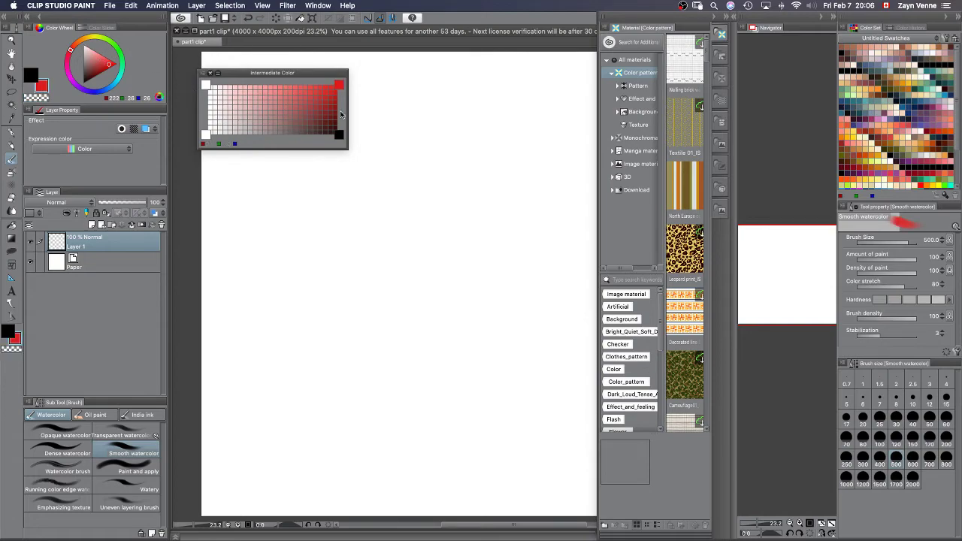
pyautogui.click(102, 91)
pyautogui.click(338, 83)
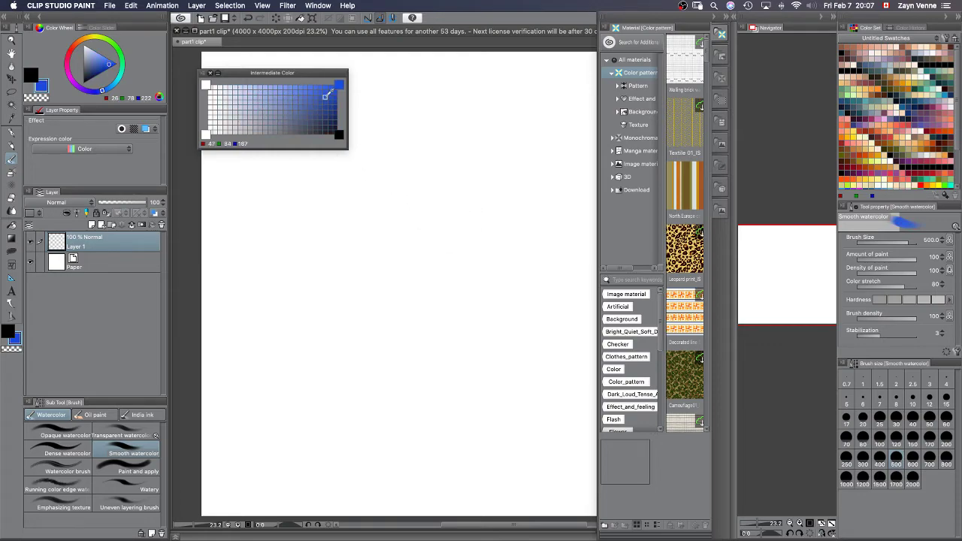
# Choose a lighter blue in Approximate Color, widen saturation and brightness to 100%, then close both palettes
pyautogui.click(319, 6)
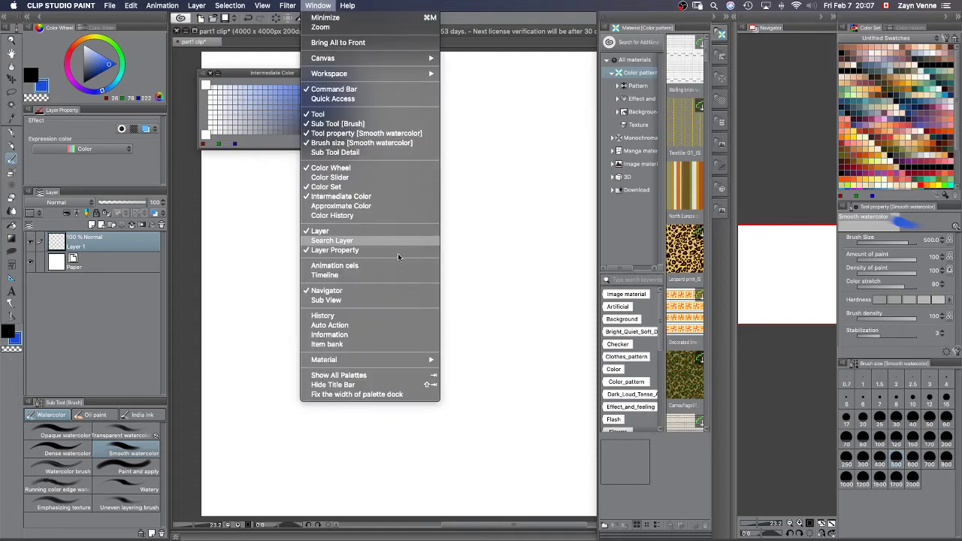
pyautogui.click(392, 204)
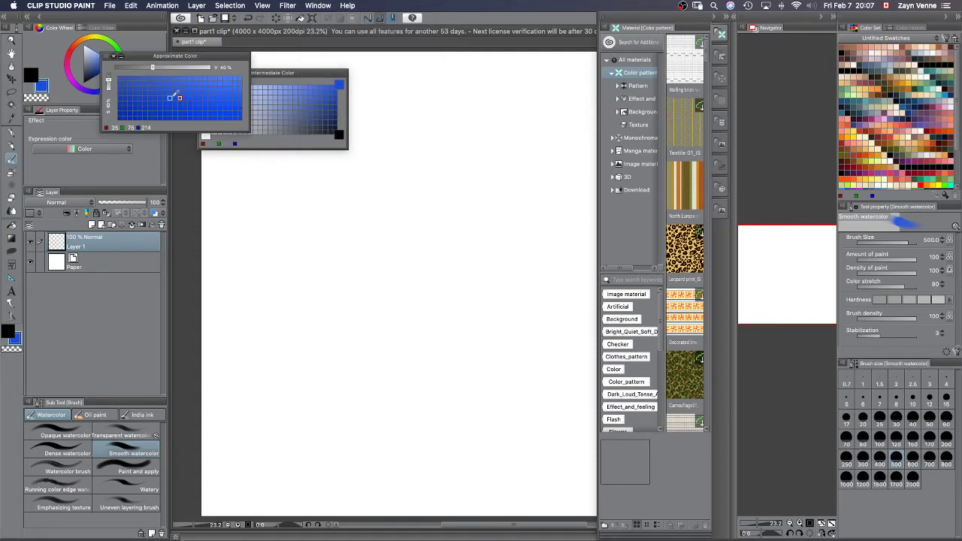
pyautogui.click(227, 92)
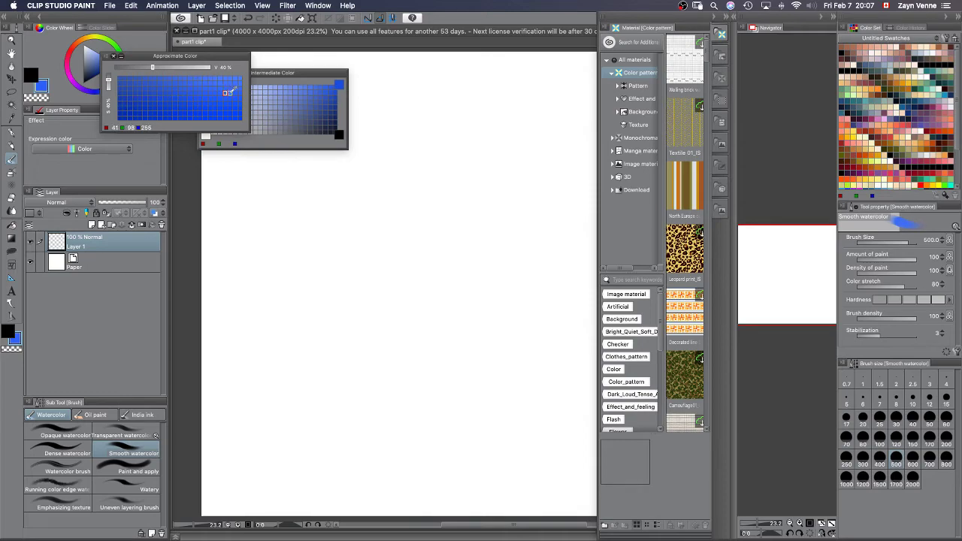
pyautogui.click(232, 78)
pyautogui.moveTo(240, 77)
pyautogui.mouseDown()
pyautogui.moveTo(233, 101)
pyautogui.moveTo(160, 78)
pyautogui.moveTo(230, 93)
pyautogui.moveTo(240, 78)
pyautogui.mouseUp()
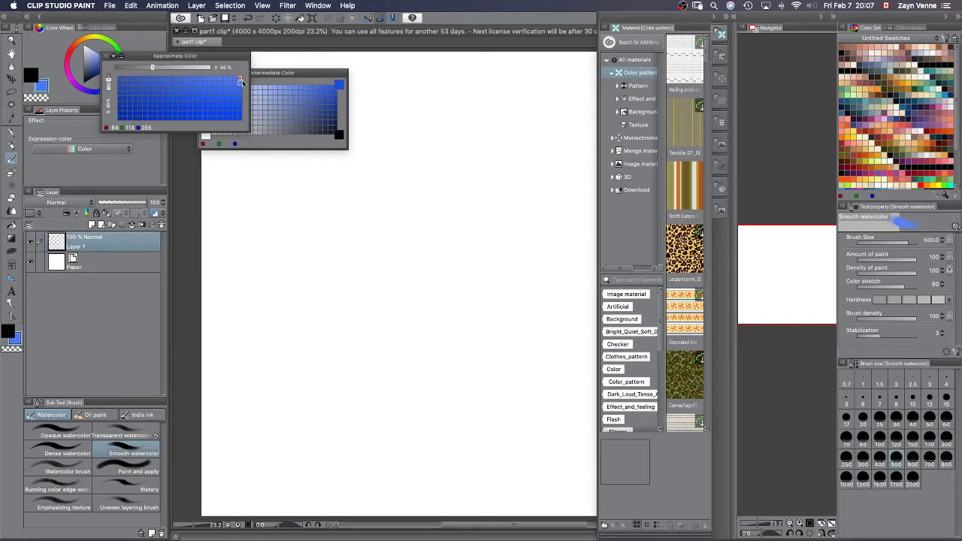
pyautogui.click(108, 83)
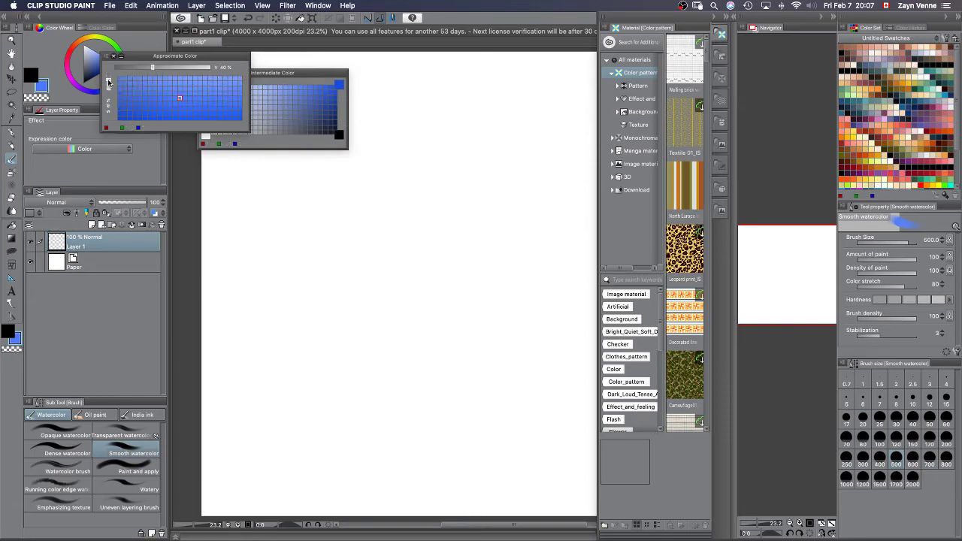
pyautogui.moveTo(108, 85); pyautogui.dragTo(112, 94)
pyautogui.moveTo(154, 68); pyautogui.dragTo(229, 67)
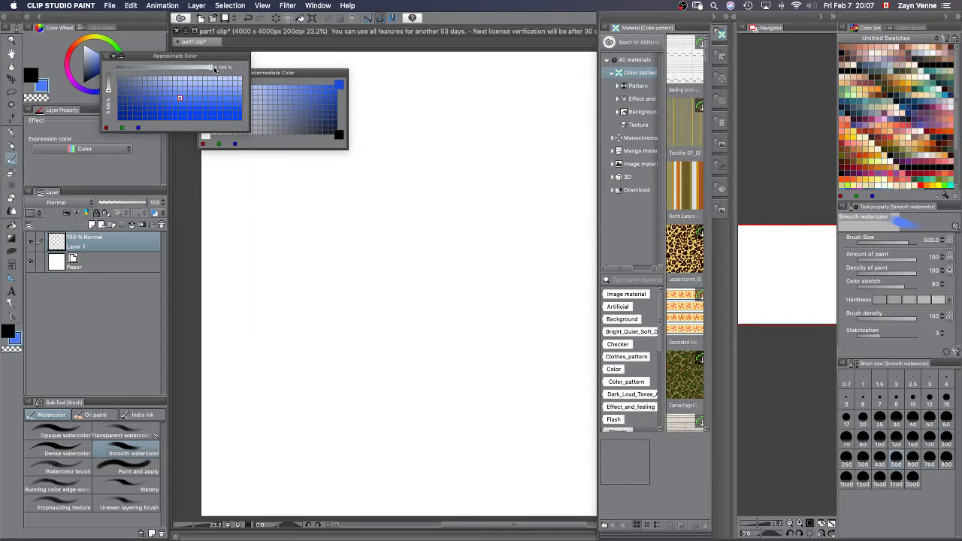
pyautogui.moveTo(108, 91); pyautogui.dragTo(106, 70)
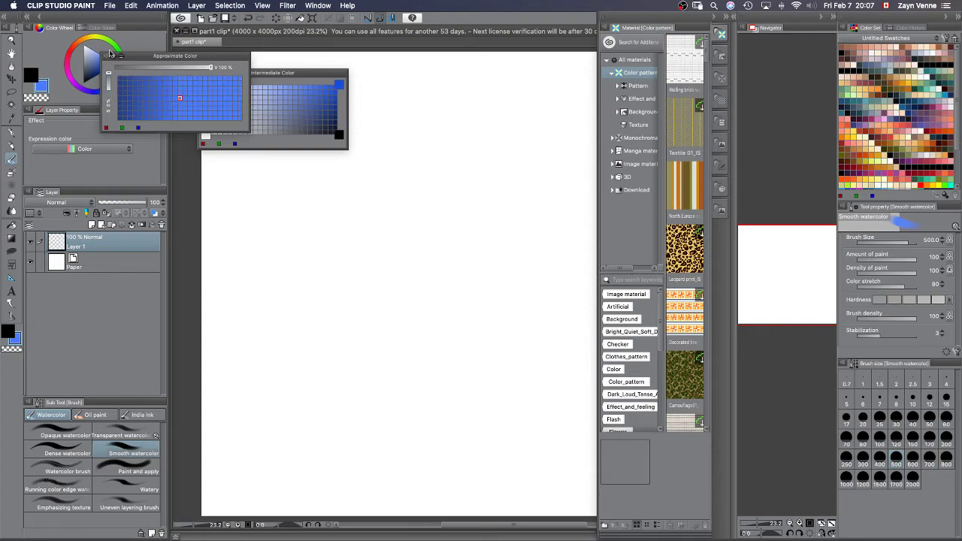
pyautogui.click(114, 57)
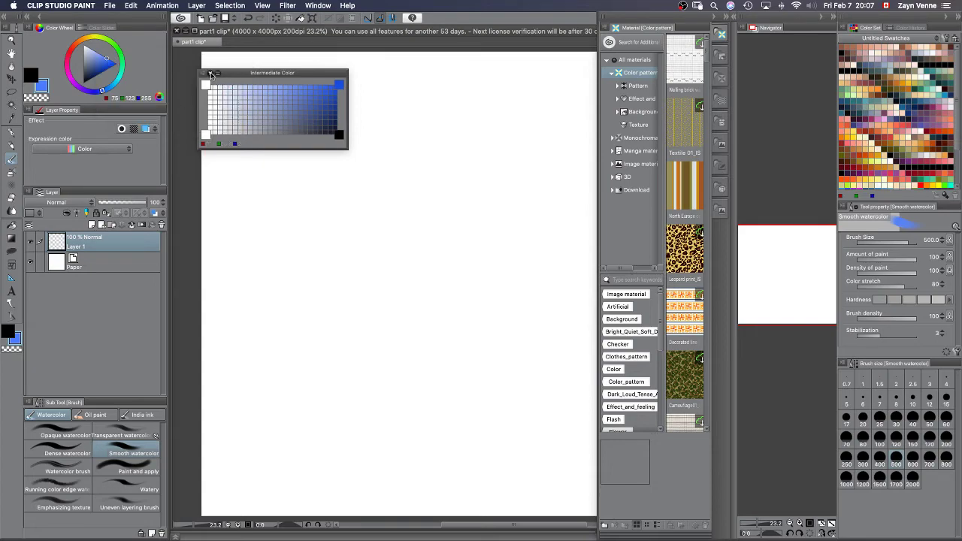
pyautogui.click(204, 72)
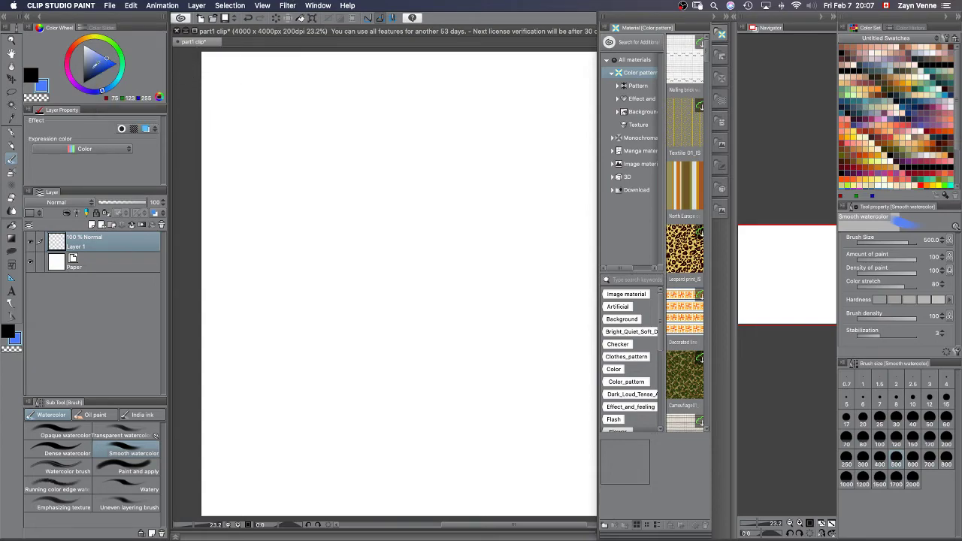
pyautogui.click(325, 5)
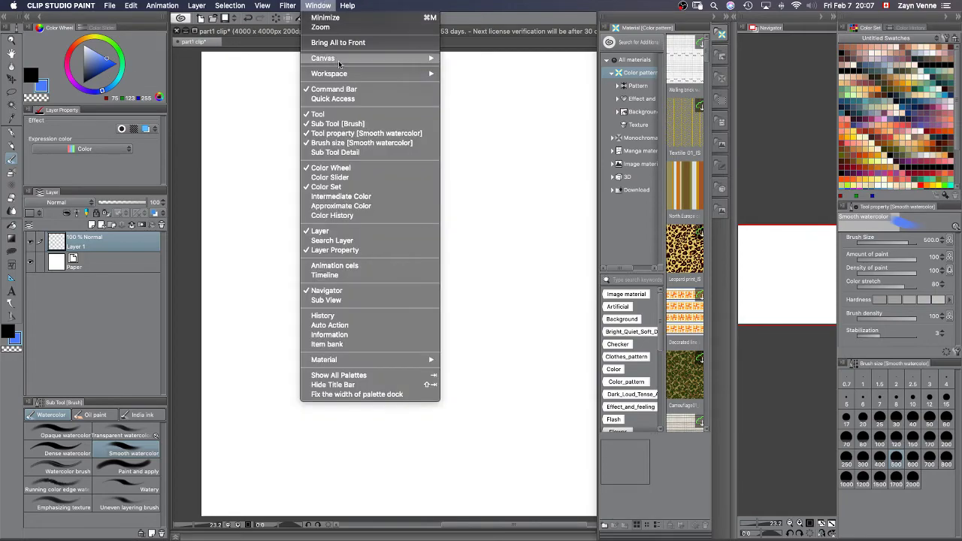
pyautogui.click(411, 219)
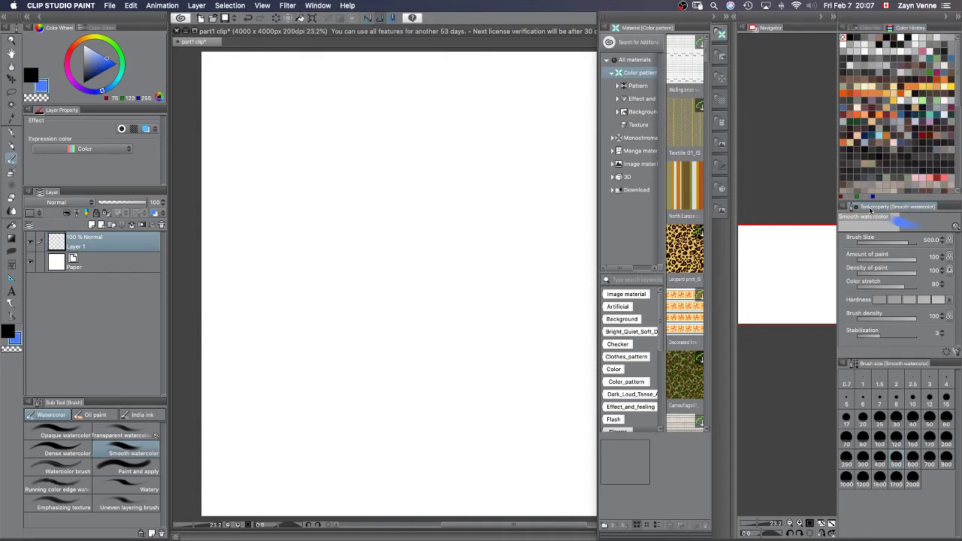
pyautogui.click(868, 28)
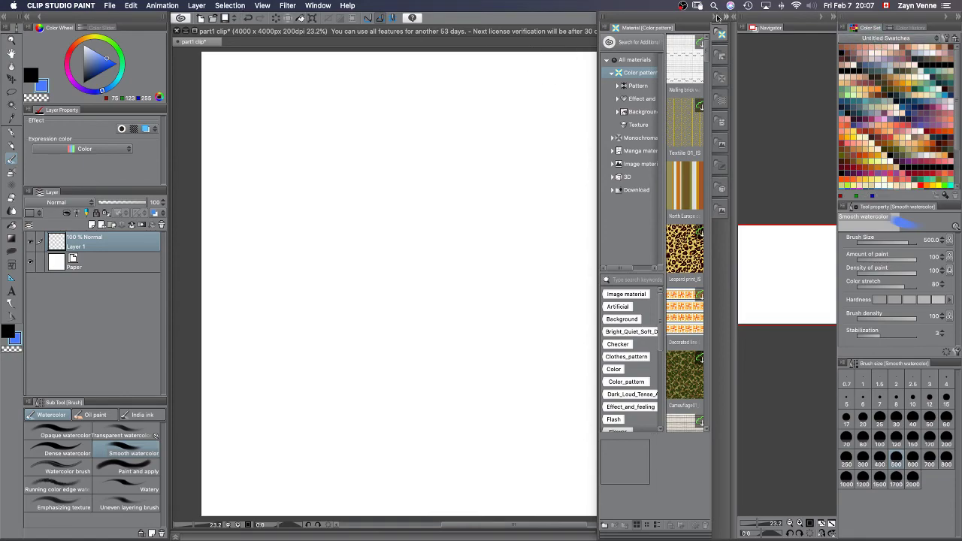
pyautogui.click(317, 5)
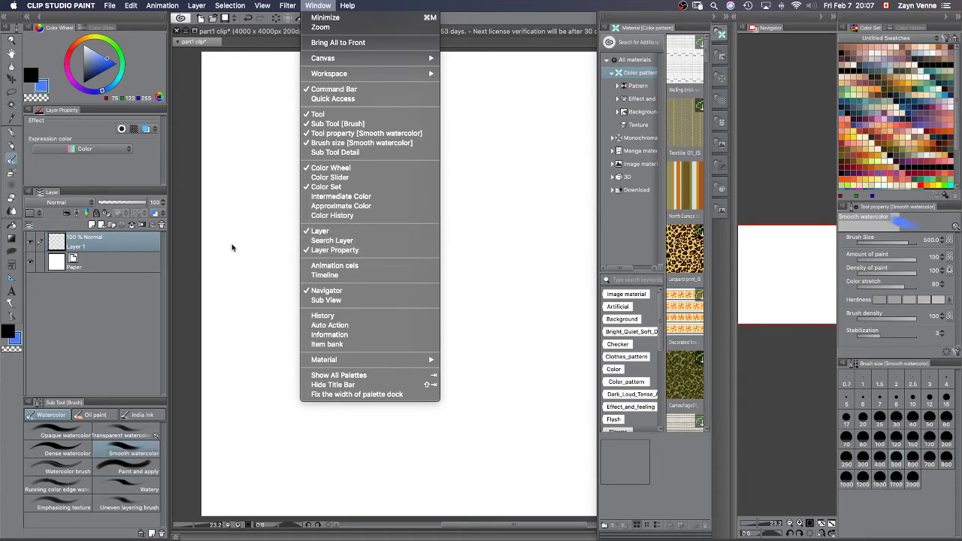
pyautogui.click(362, 240)
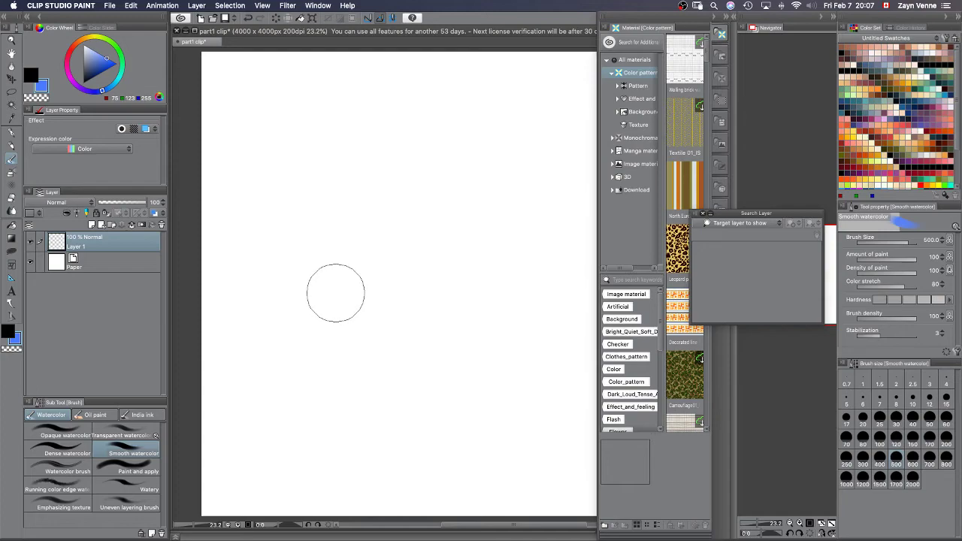
pyautogui.click(755, 222)
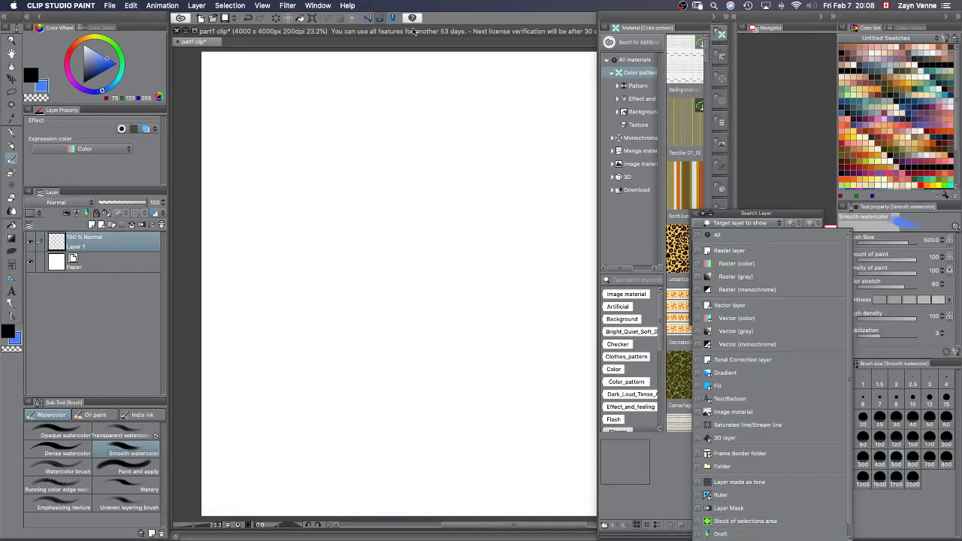
pyautogui.click(324, 11)
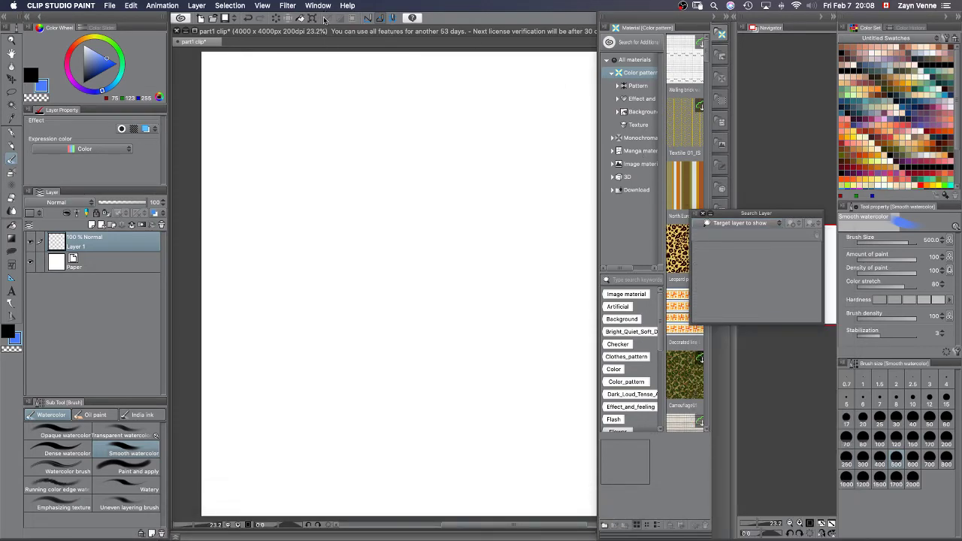
pyautogui.click(317, 6)
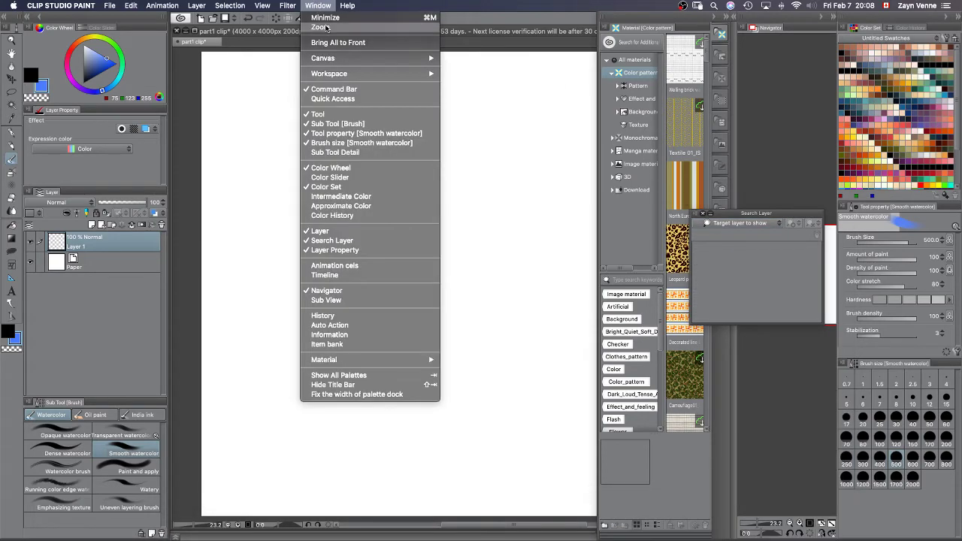
pyautogui.click(395, 264)
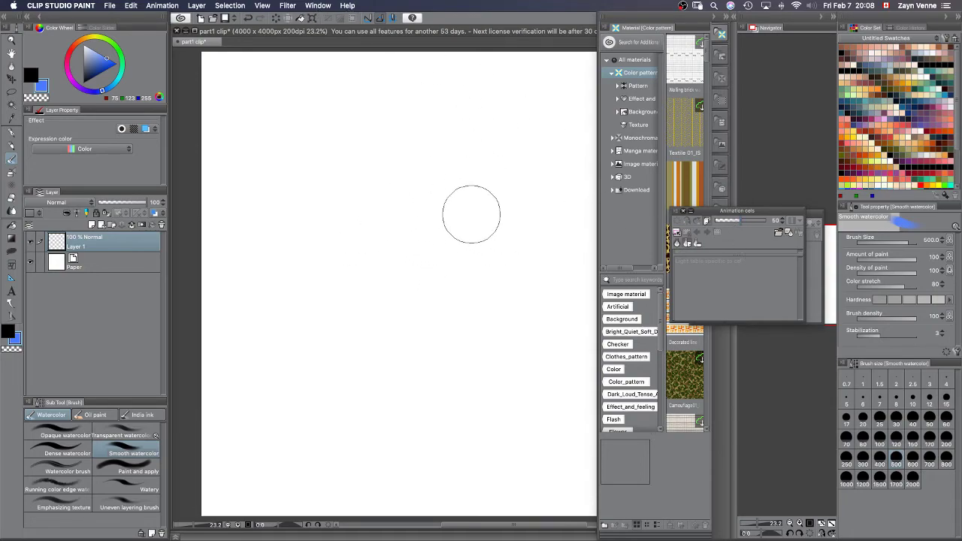
pyautogui.click(318, 5)
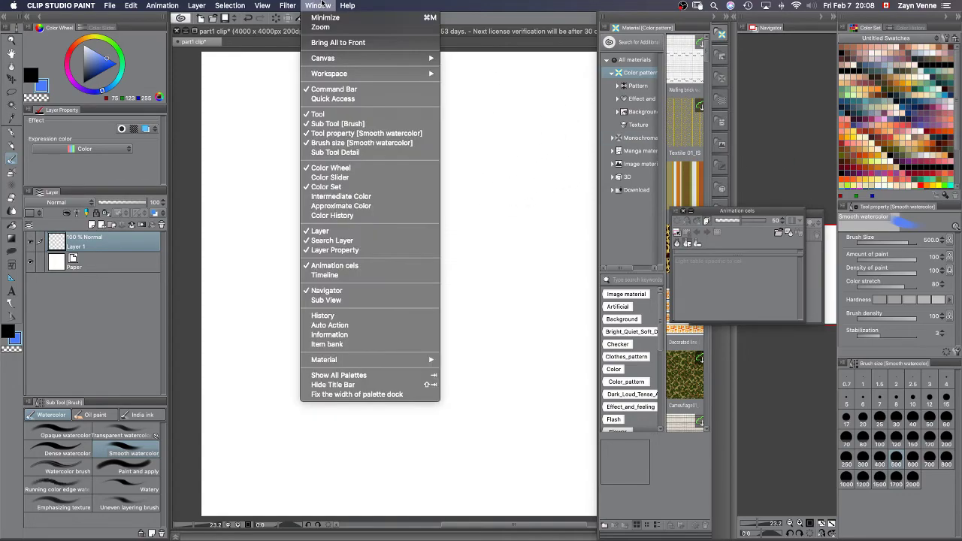
pyautogui.click(365, 292)
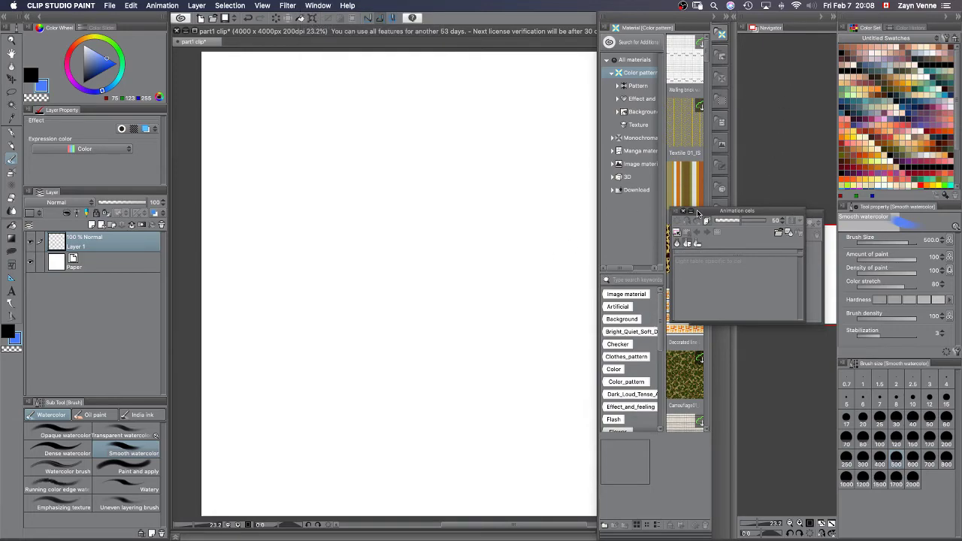
pyautogui.moveTo(684, 212); pyautogui.dragTo(699, 223)
# Close the animation cels and material palettes, then pan and zoom the canvas
pyautogui.click(705, 217)
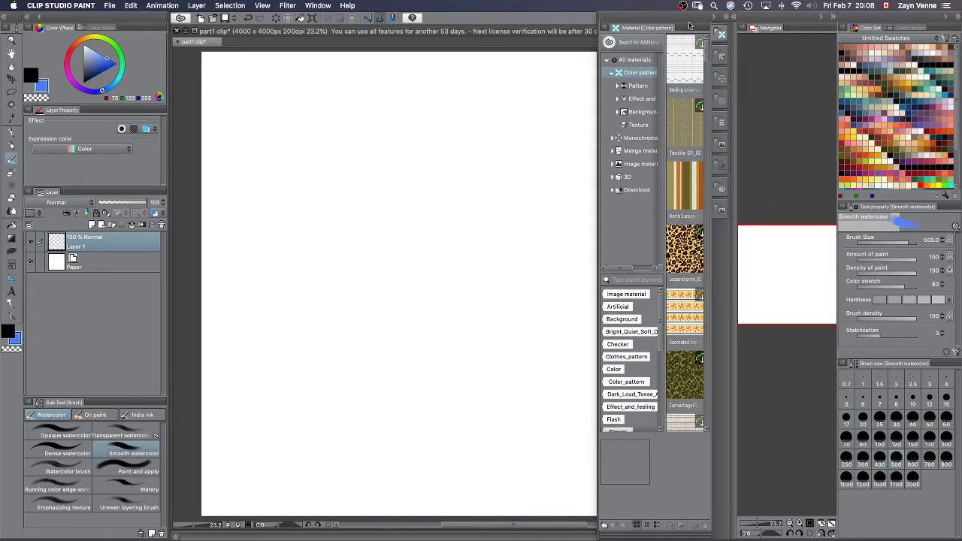
pyautogui.click(715, 17)
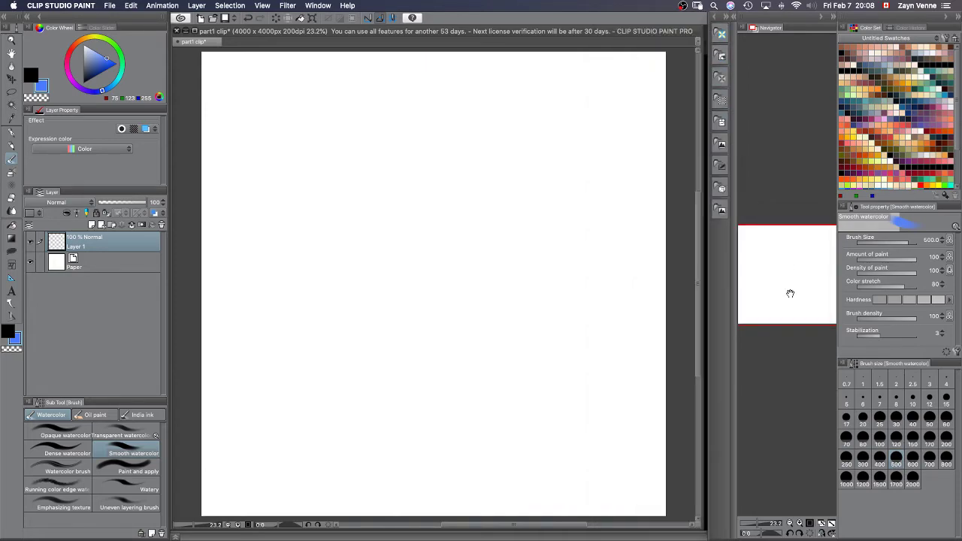
pyautogui.moveTo(783, 269)
pyautogui.mouseDown()
pyautogui.moveTo(807, 273)
pyautogui.moveTo(790, 258)
pyautogui.moveTo(796, 268)
pyautogui.mouseUp()
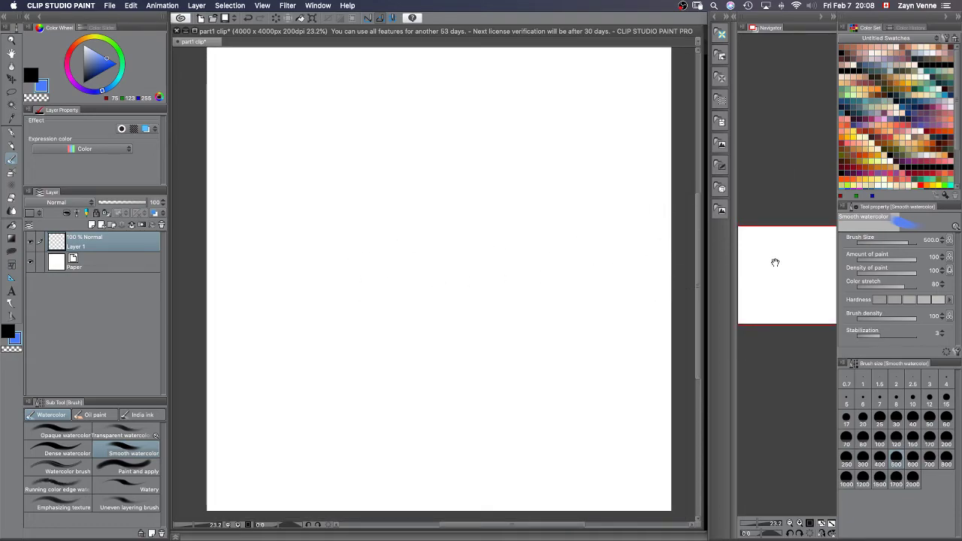
pyautogui.moveTo(801, 267)
pyautogui.mouseDown()
pyautogui.moveTo(818, 261)
pyautogui.moveTo(795, 228)
pyautogui.moveTo(793, 290)
pyautogui.moveTo(794, 251)
pyautogui.moveTo(814, 257)
pyautogui.moveTo(799, 275)
pyautogui.mouseUp()
pyautogui.moveTo(761, 526); pyautogui.dragTo(759, 526)
pyautogui.moveTo(757, 525); pyautogui.dragTo(763, 525)
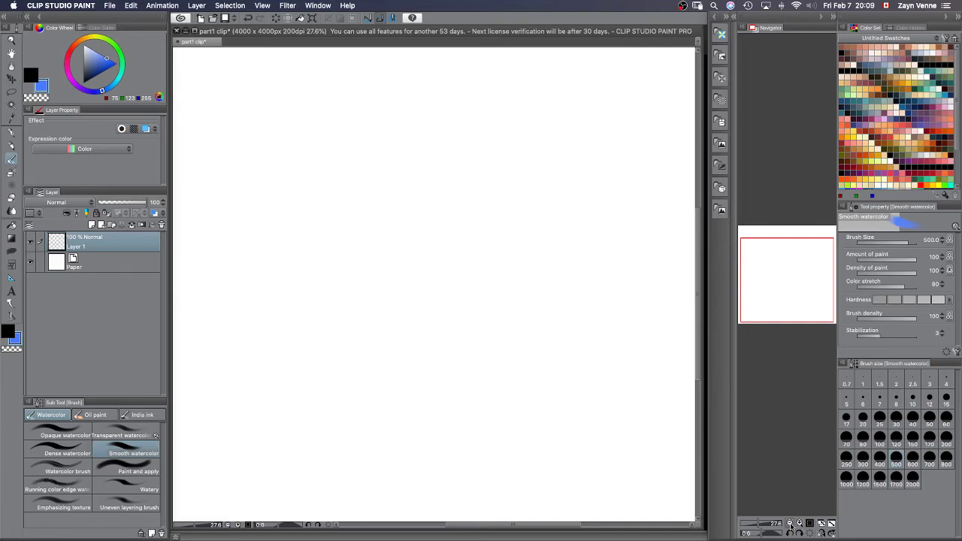
# Zoom the view out to 6.2% and rotate it back and forth, ending at 0°
pyautogui.click(789, 524)
pyautogui.click(798, 523)
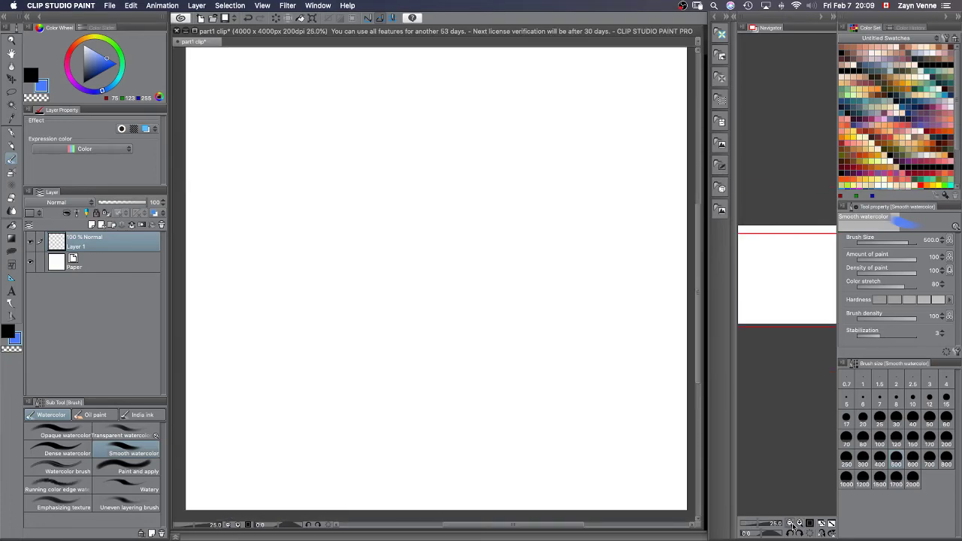
pyautogui.click(790, 523)
pyautogui.click(799, 533)
pyautogui.click(798, 533)
pyautogui.click(798, 532)
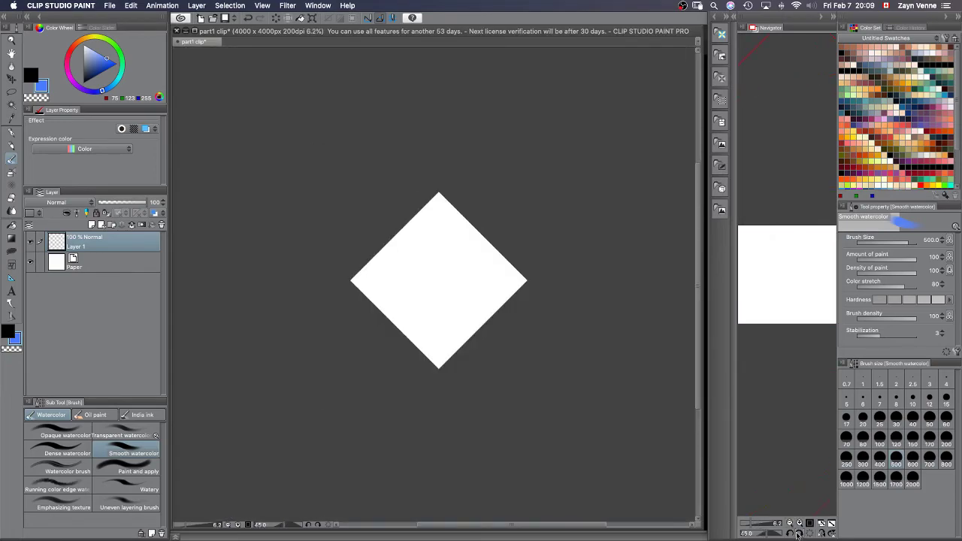
pyautogui.click(792, 533)
pyautogui.click(792, 533)
pyautogui.click(791, 533)
pyautogui.click(791, 533)
pyautogui.click(791, 533)
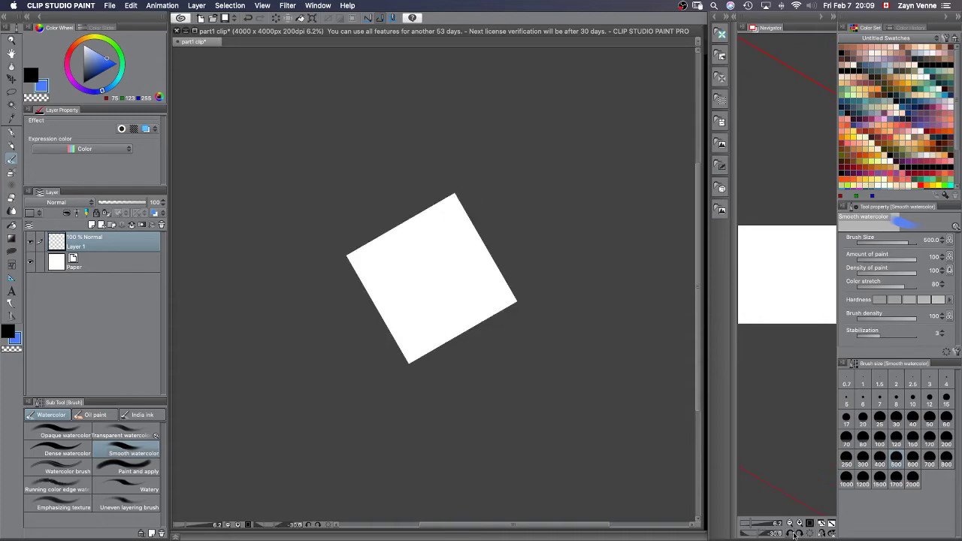
pyautogui.click(798, 533)
pyautogui.click(799, 533)
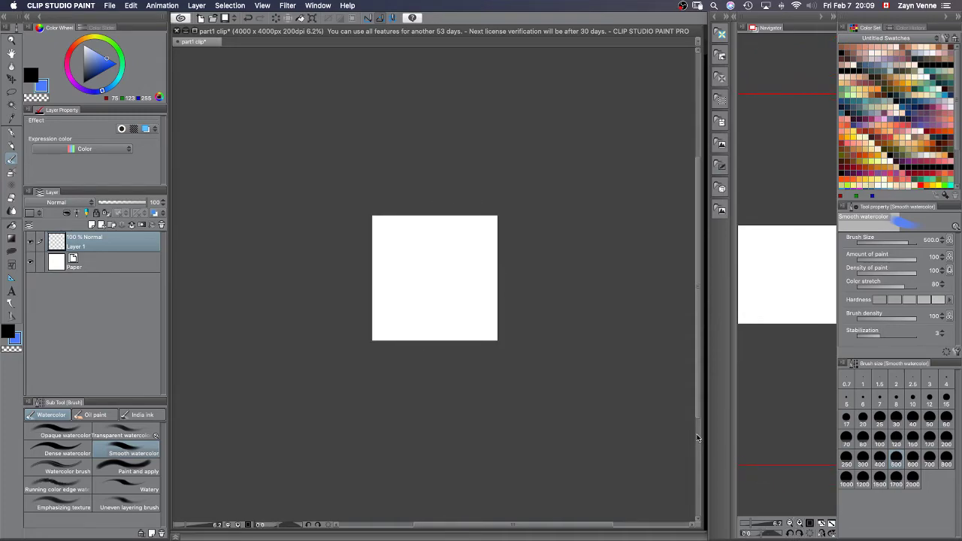
# Hide and restore the palettes, then fit the whole part1 canvas into the window
pyautogui.press('Tab')
pyautogui.press('super+Tab')
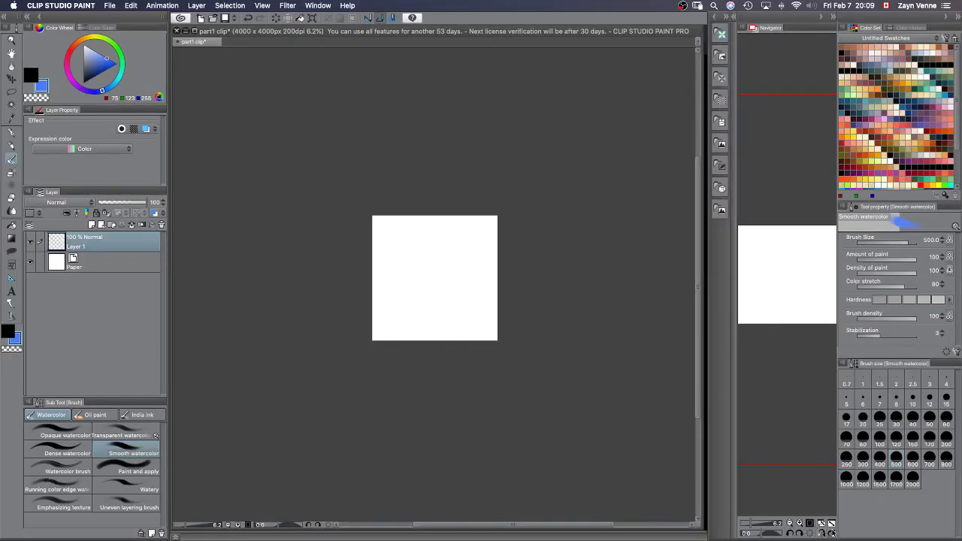
pyautogui.click(831, 525)
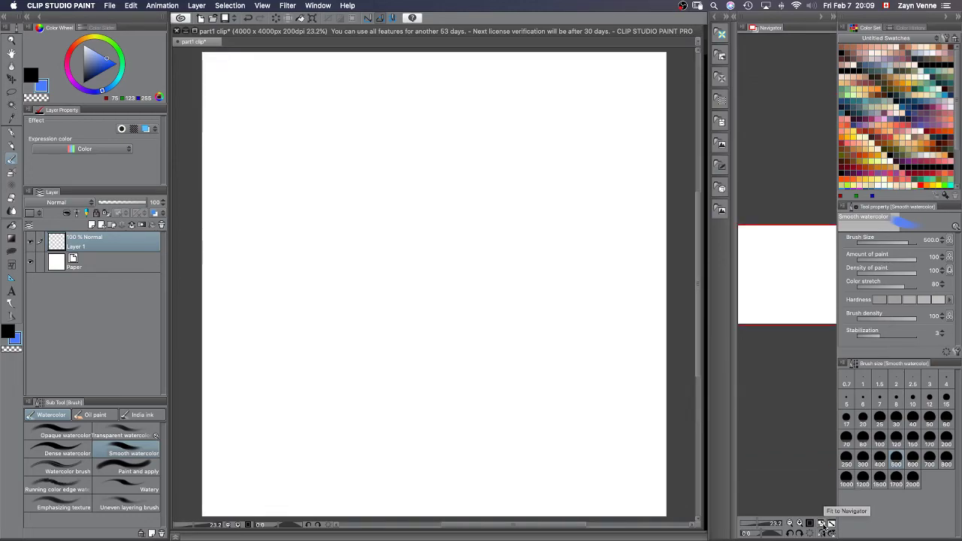
pyautogui.moveTo(824, 535)
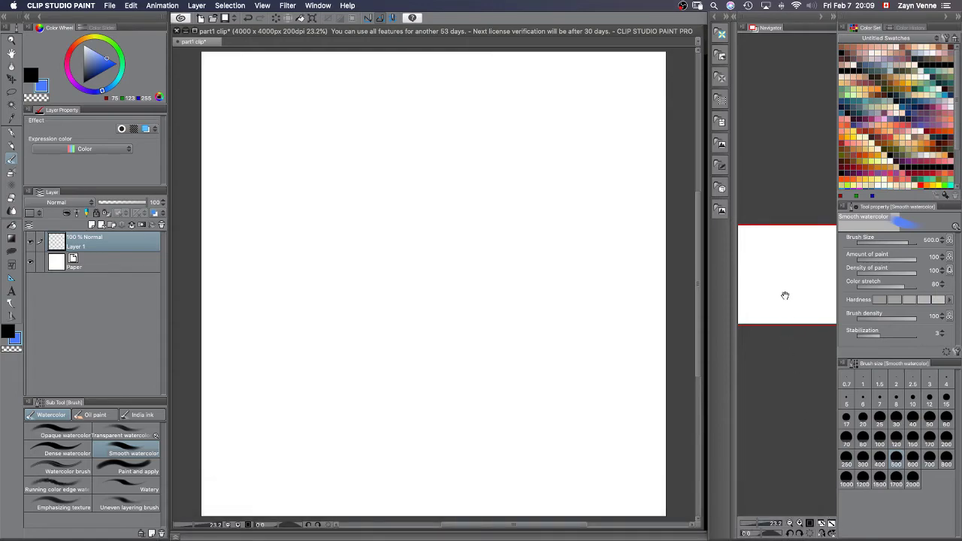
# View the canvas at 100%, then open and close the Sub View palette
pyautogui.click(809, 524)
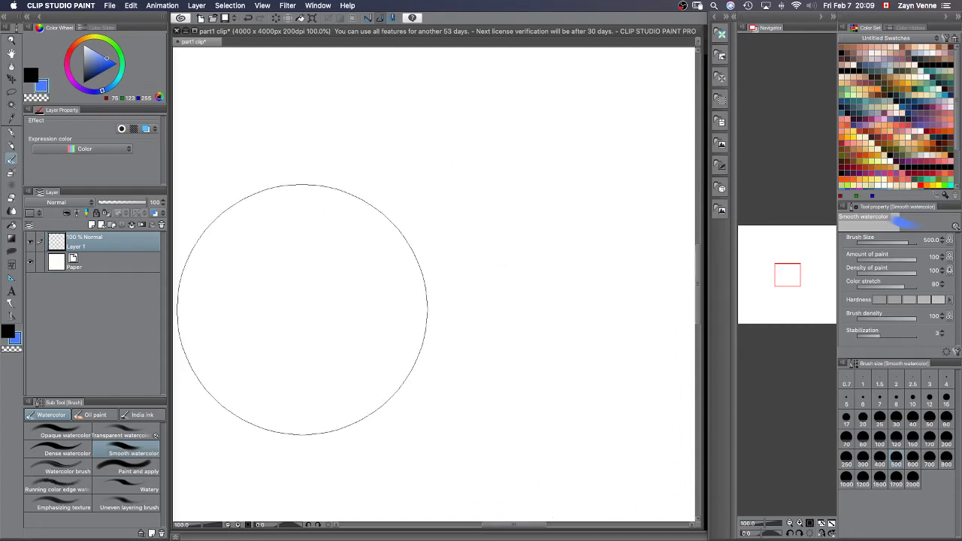
pyautogui.click(318, 6)
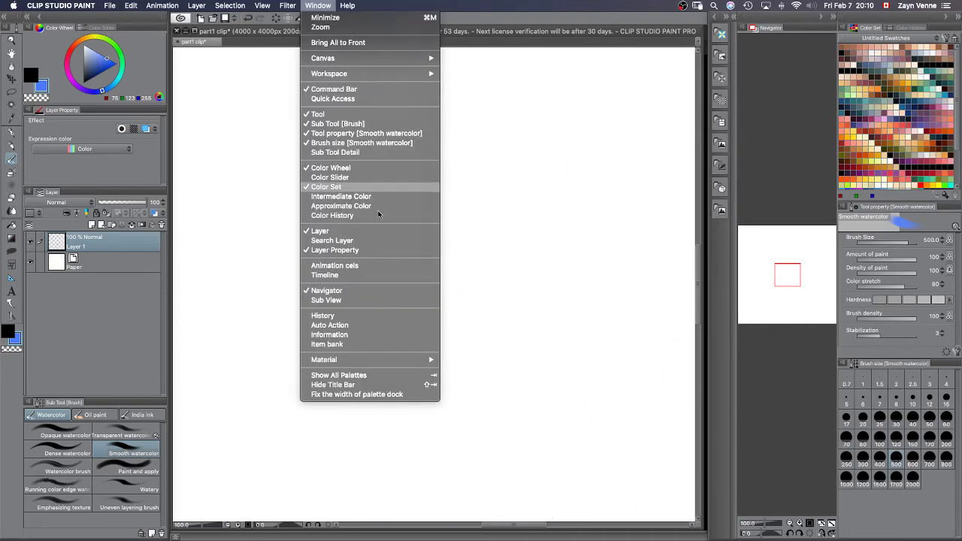
pyautogui.click(410, 301)
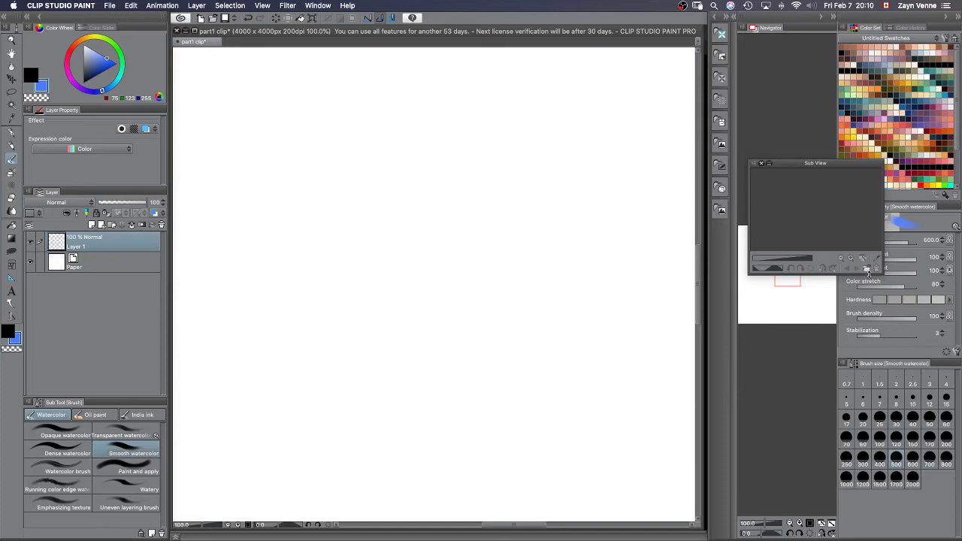
pyautogui.click(761, 163)
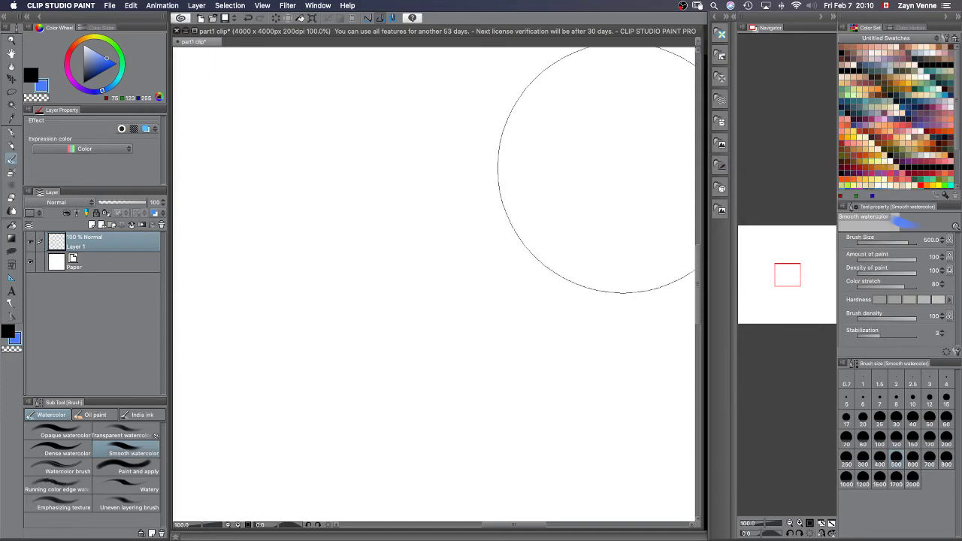
# Show the History palette, then switch back to Photoshop
pyautogui.click(314, 5)
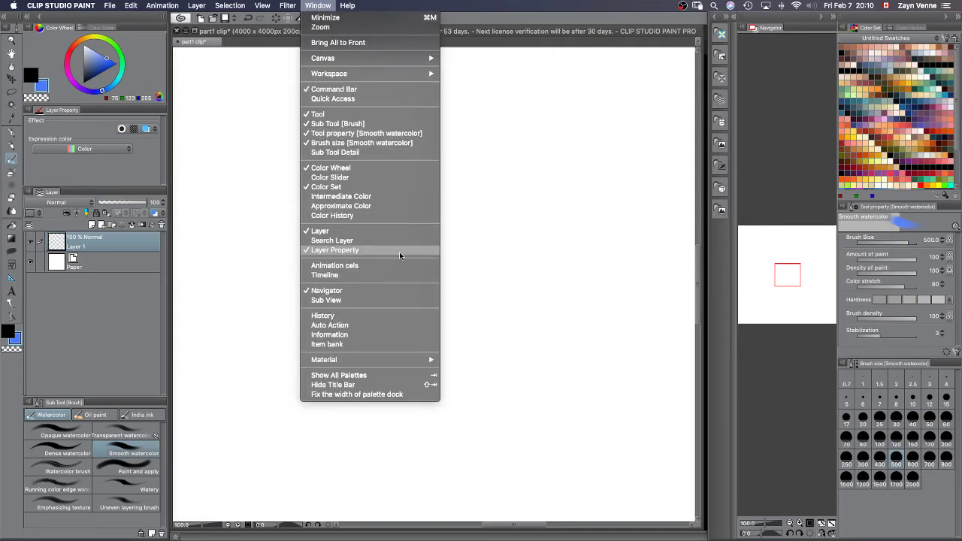
pyautogui.click(362, 315)
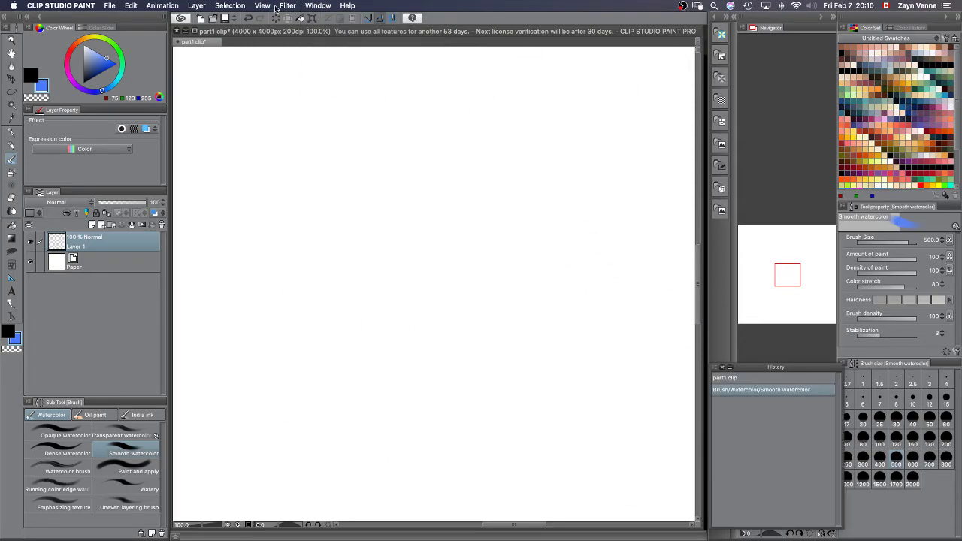
pyautogui.click(318, 5)
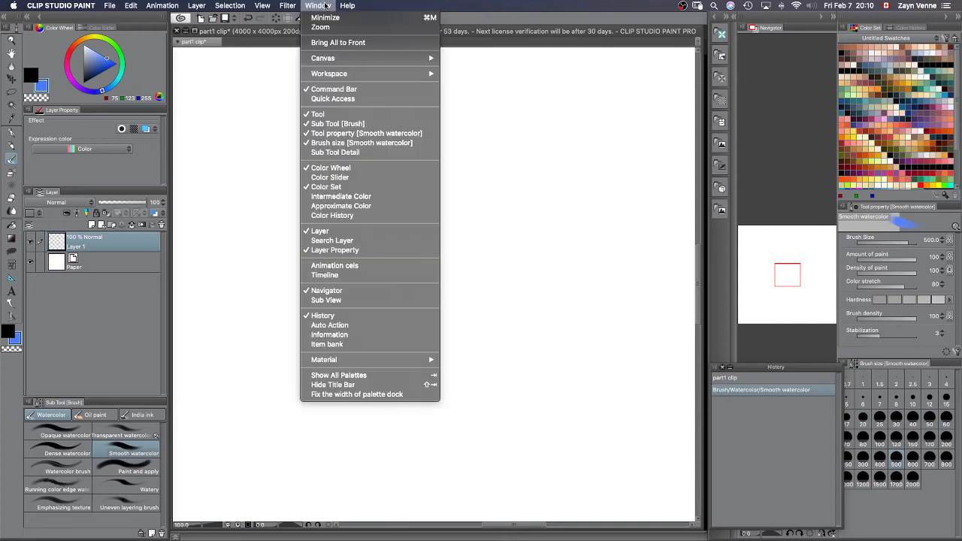
pyautogui.click(768, 390)
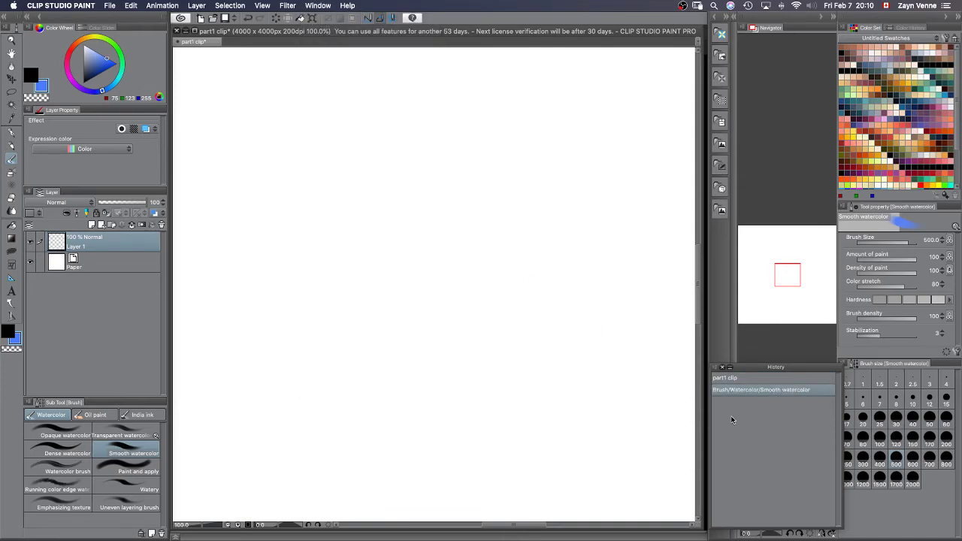
pyautogui.press('super+Tab')
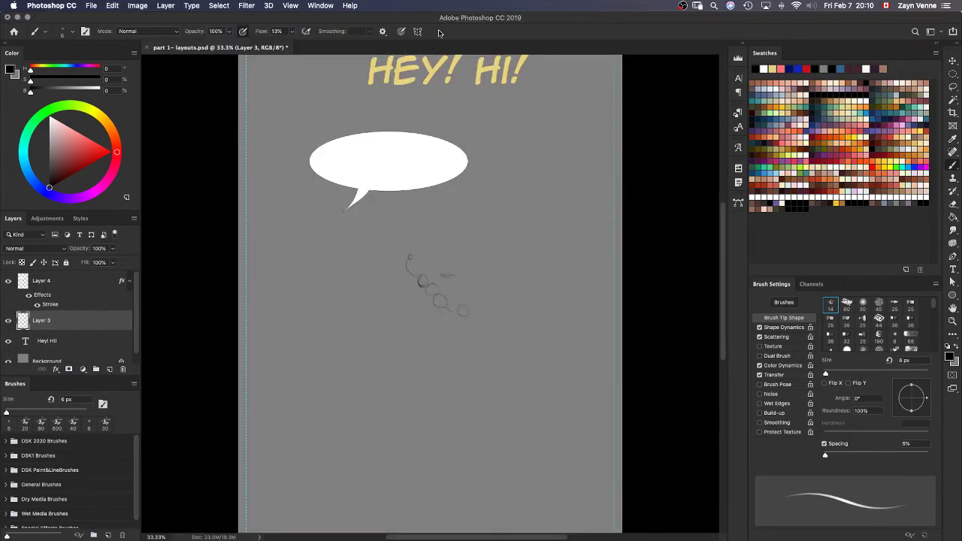
pyautogui.click(321, 6)
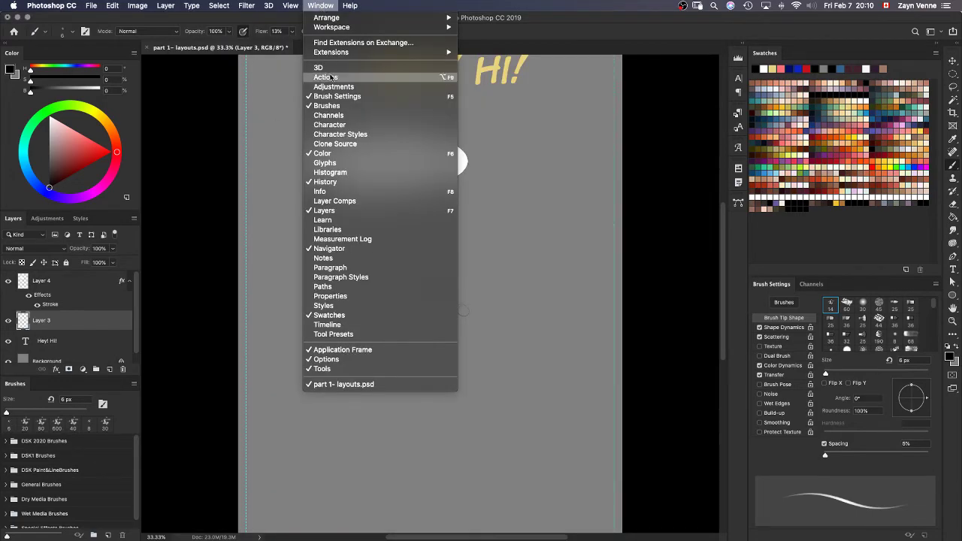
pyautogui.click(357, 182)
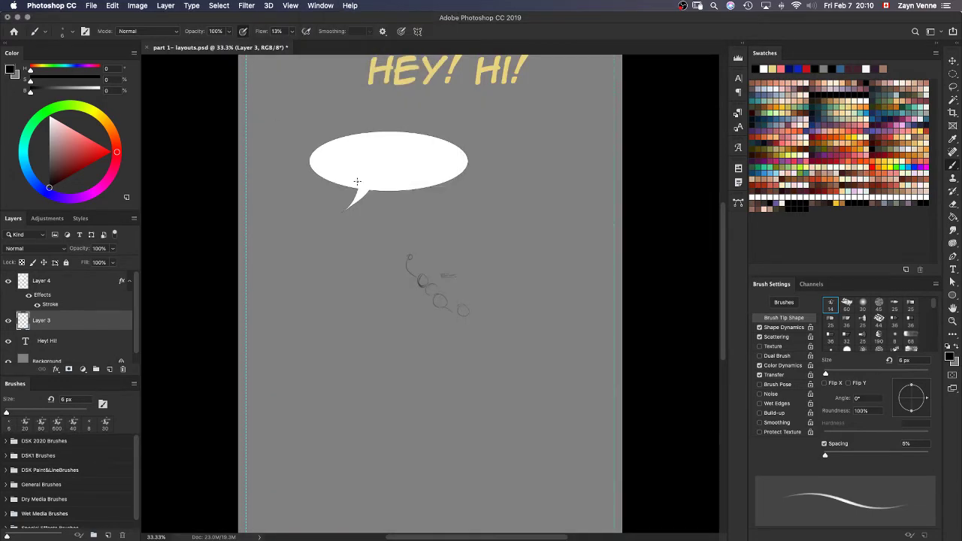
pyautogui.click(315, 6)
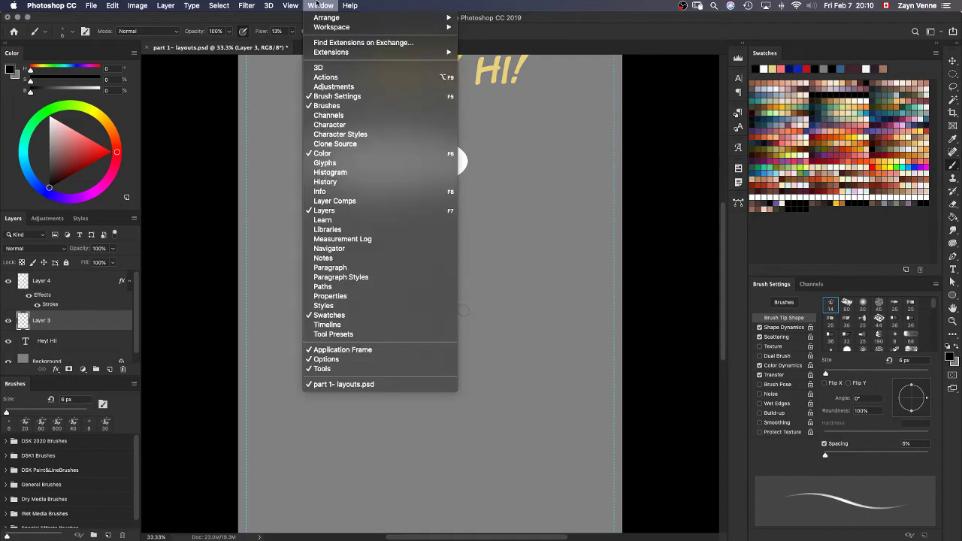
pyautogui.click(359, 183)
pyautogui.press('super+Tab')
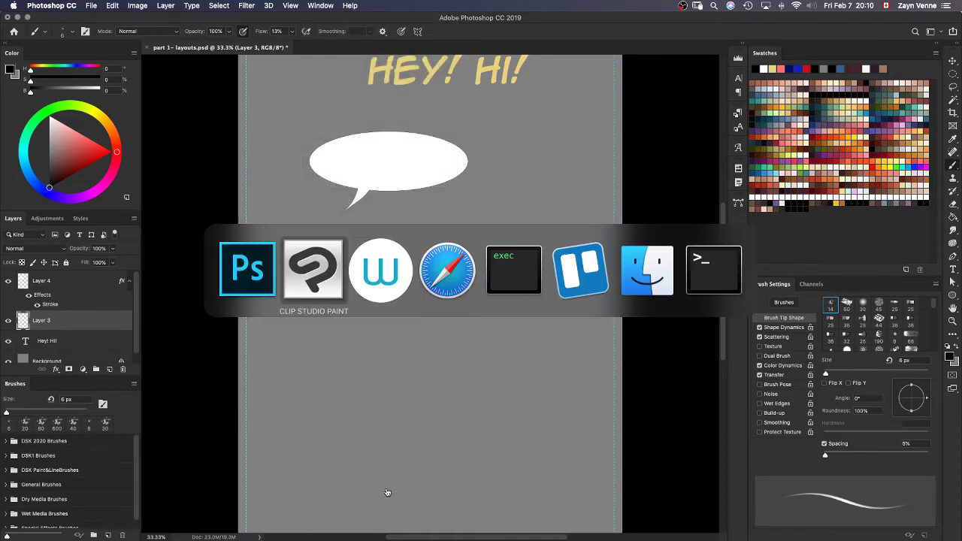
pyautogui.press('super+Tab')
pyautogui.press('super+Tab')
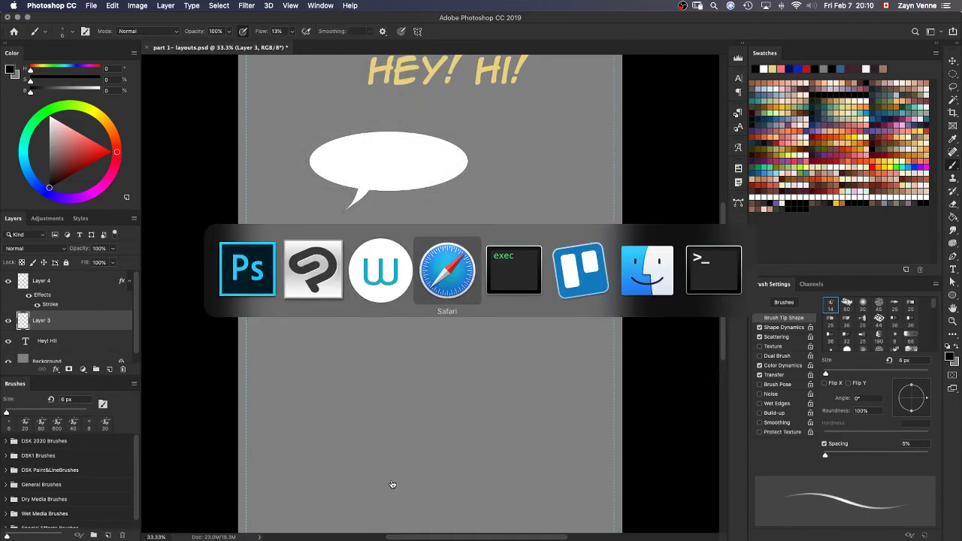
pyautogui.click(256, 270)
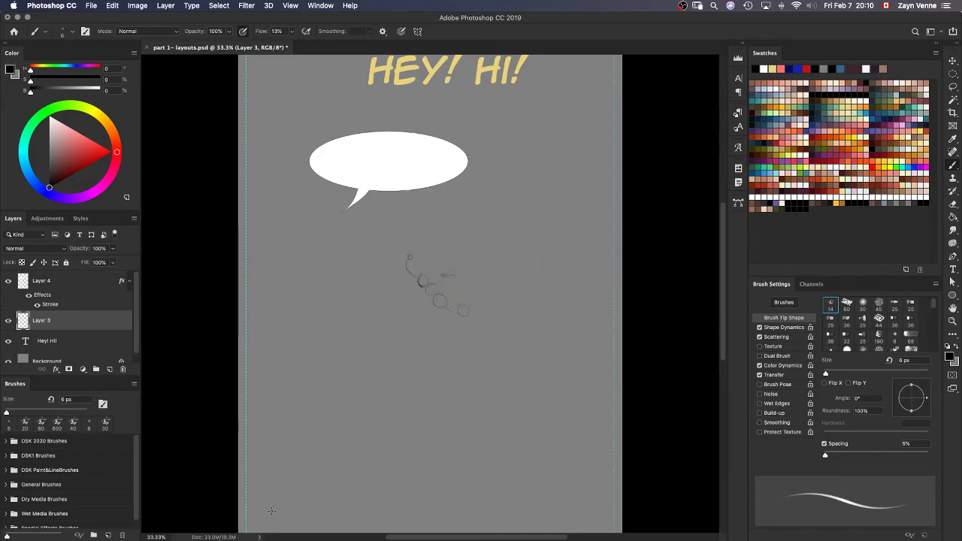
pyautogui.click(318, 6)
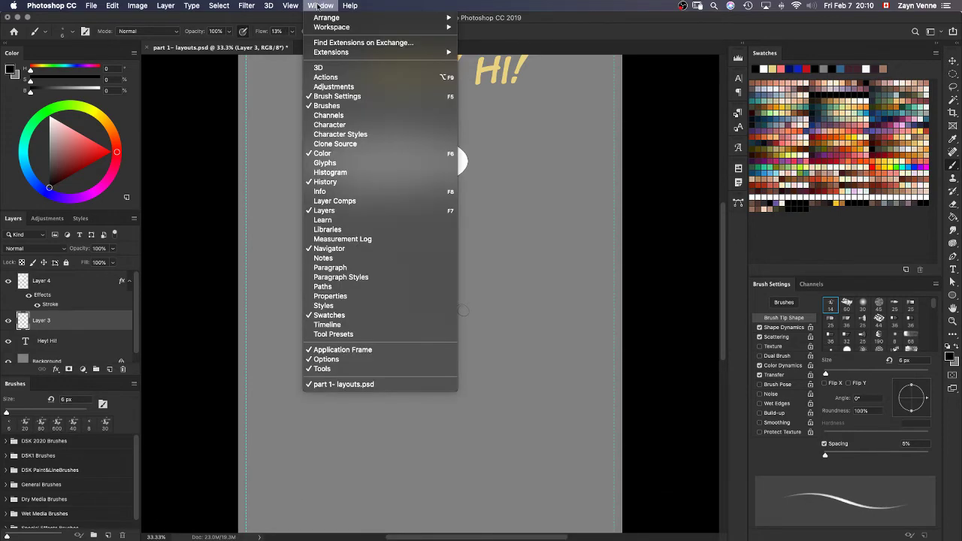
pyautogui.moveTo(360, 34)
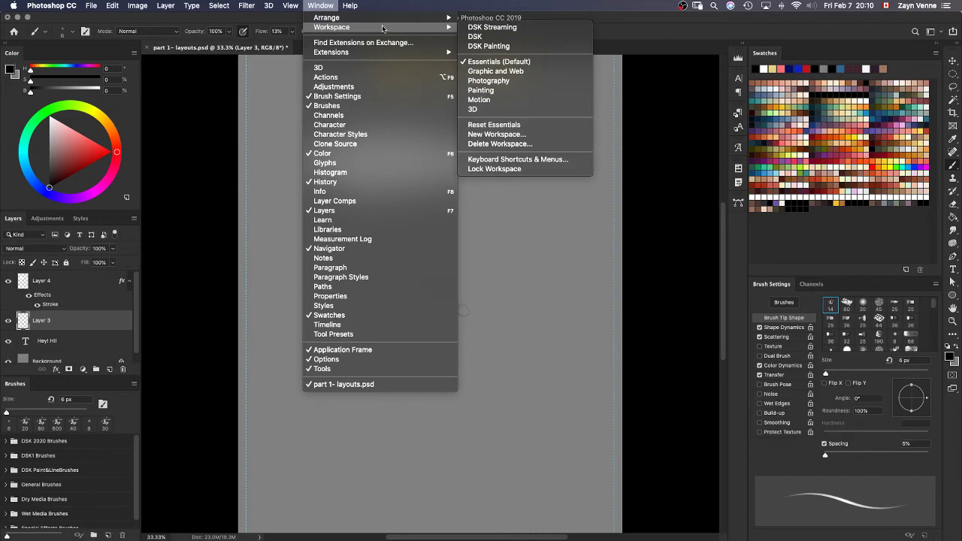
pyautogui.click(320, 5)
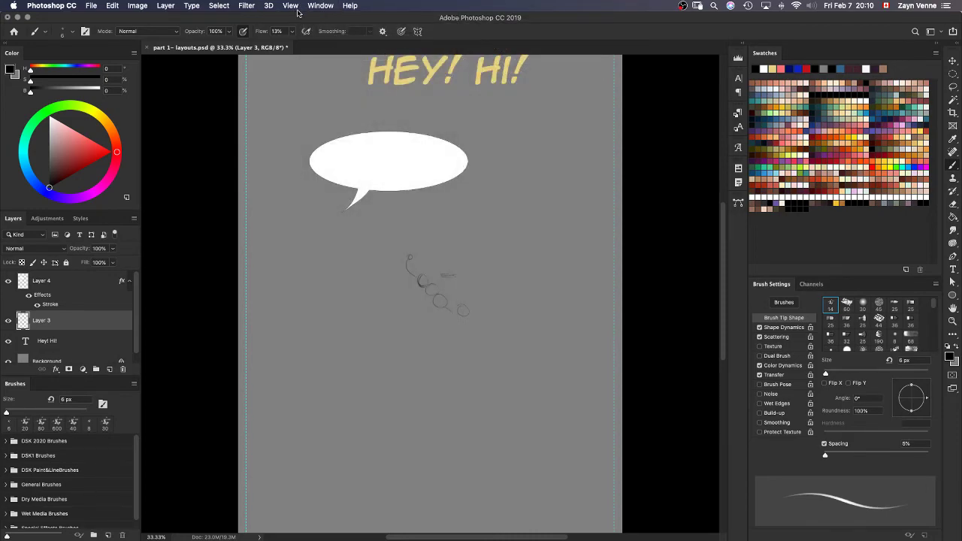
pyautogui.click(323, 6)
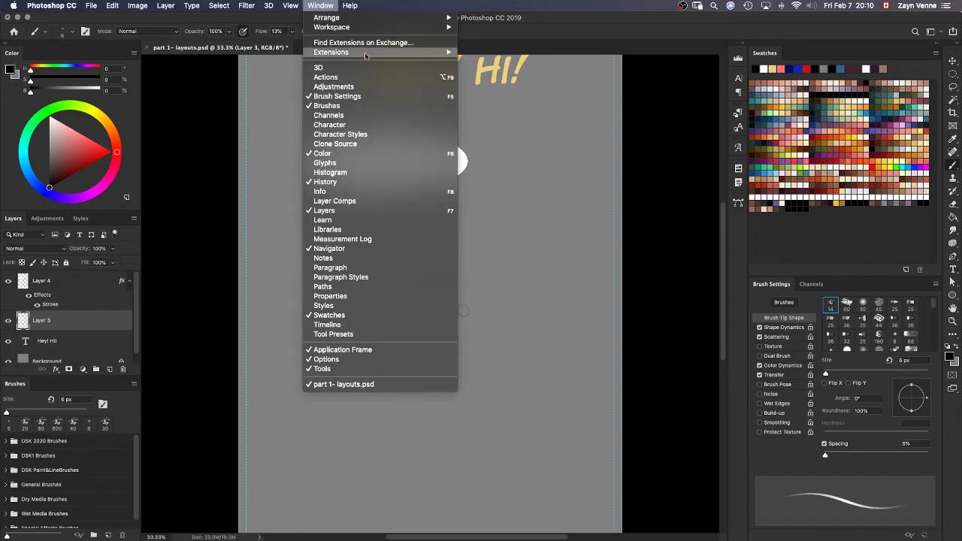
pyautogui.moveTo(375, 27)
pyautogui.click(526, 125)
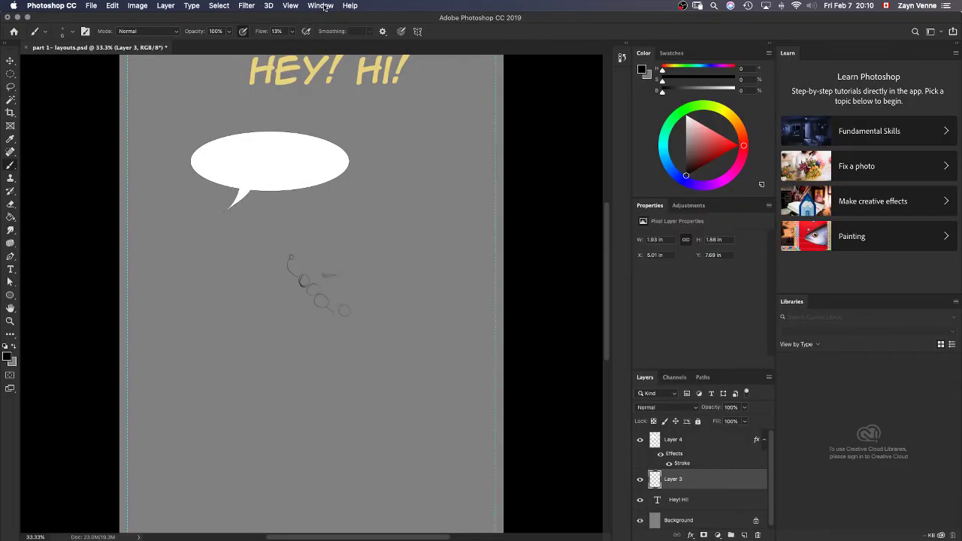
# Reset to the Essentials workspace and open a taller History panel
pyautogui.click(324, 6)
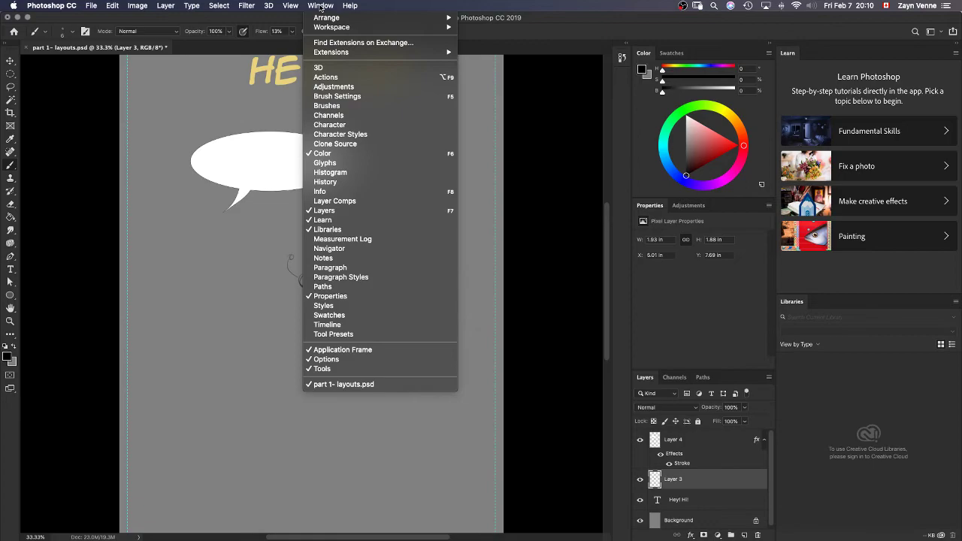
pyautogui.click(365, 182)
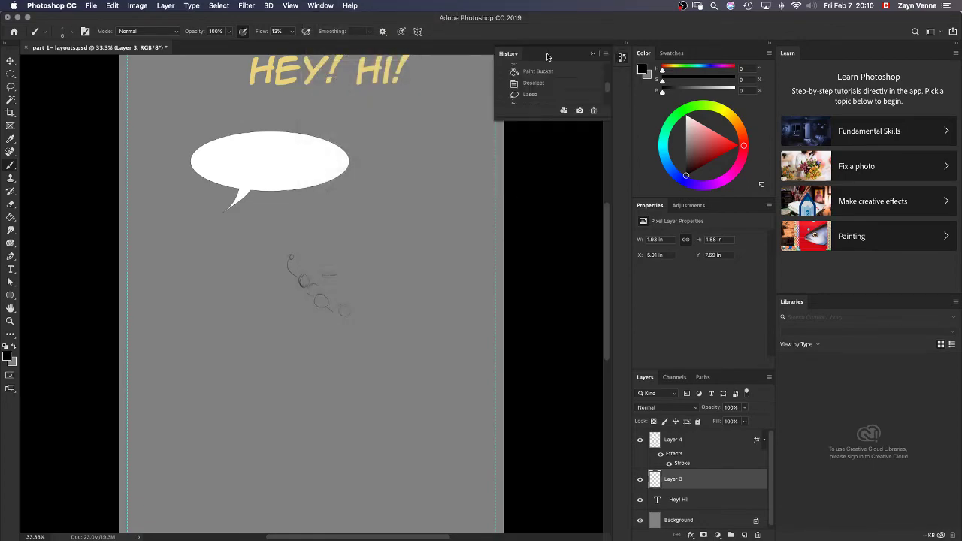
pyautogui.moveTo(575, 120); pyautogui.dragTo(585, 303)
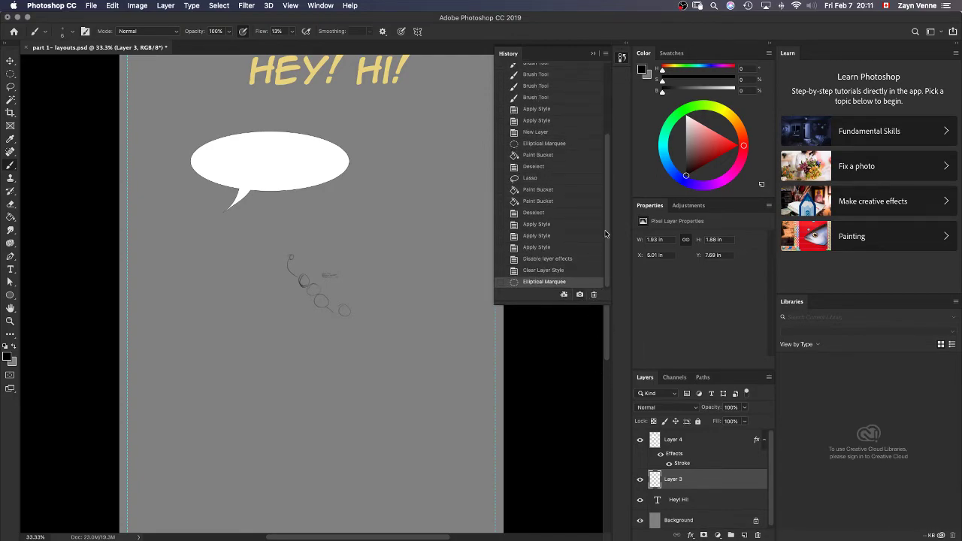
# Step back to the Lasso state, then return to the latest Elliptical Marquee state
pyautogui.click(576, 178)
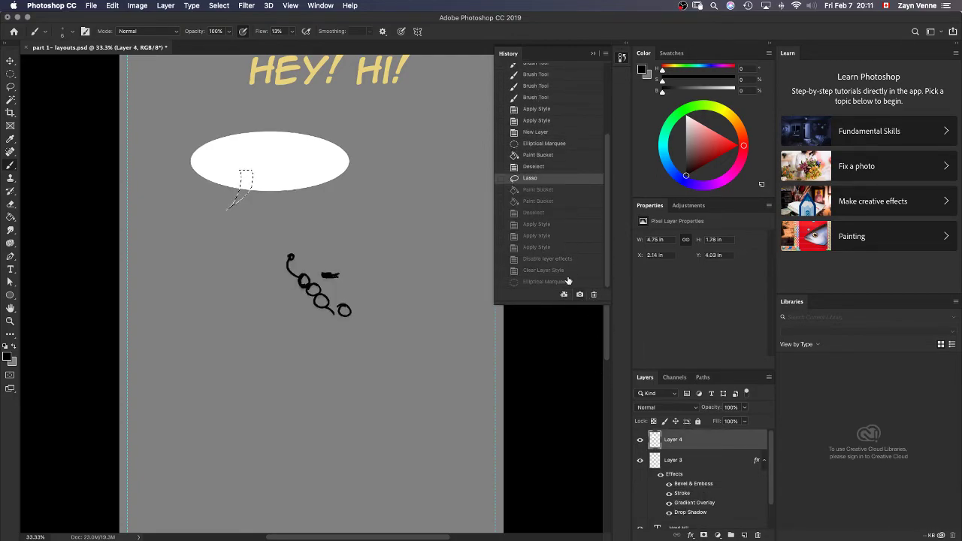
pyautogui.scroll(1, 580, 299)
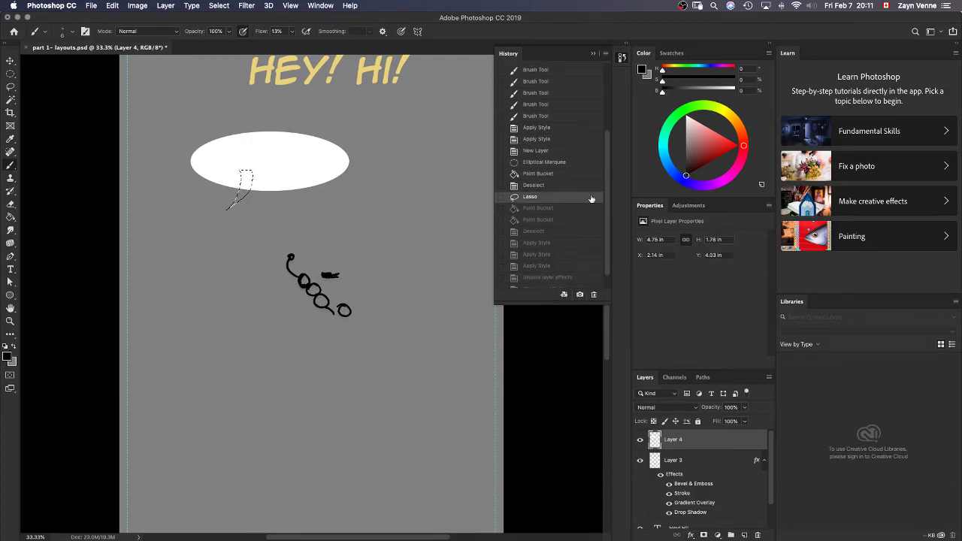
pyautogui.scroll(5, 609, 168)
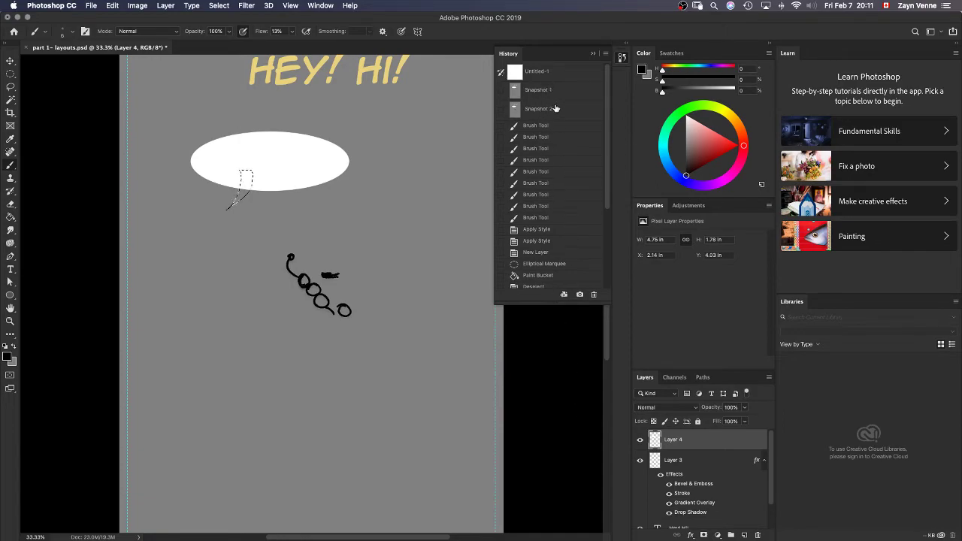
pyautogui.moveTo(608, 100)
pyautogui.mouseDown()
pyautogui.moveTo(608, 198)
pyautogui.moveTo(599, 75)
pyautogui.moveTo(602, 253)
pyautogui.mouseUp()
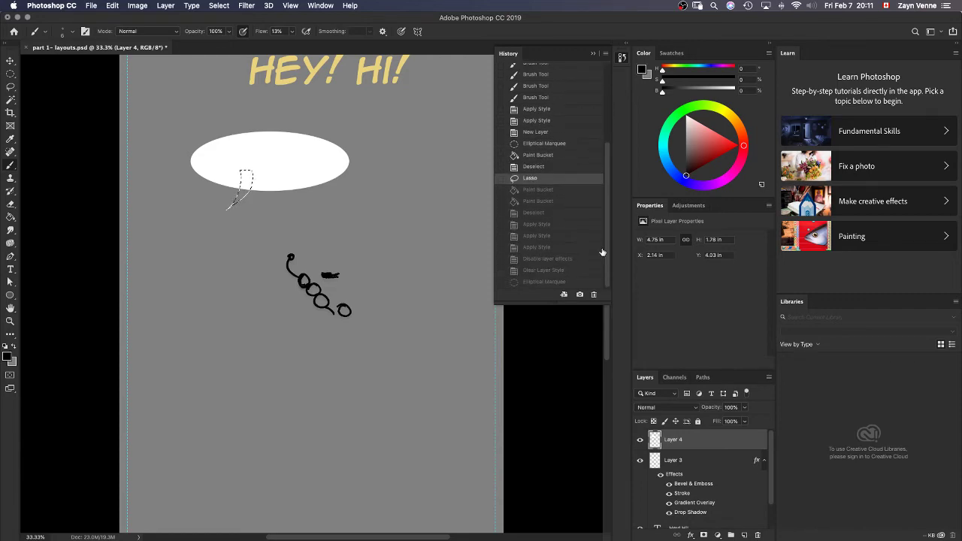
pyautogui.click(562, 282)
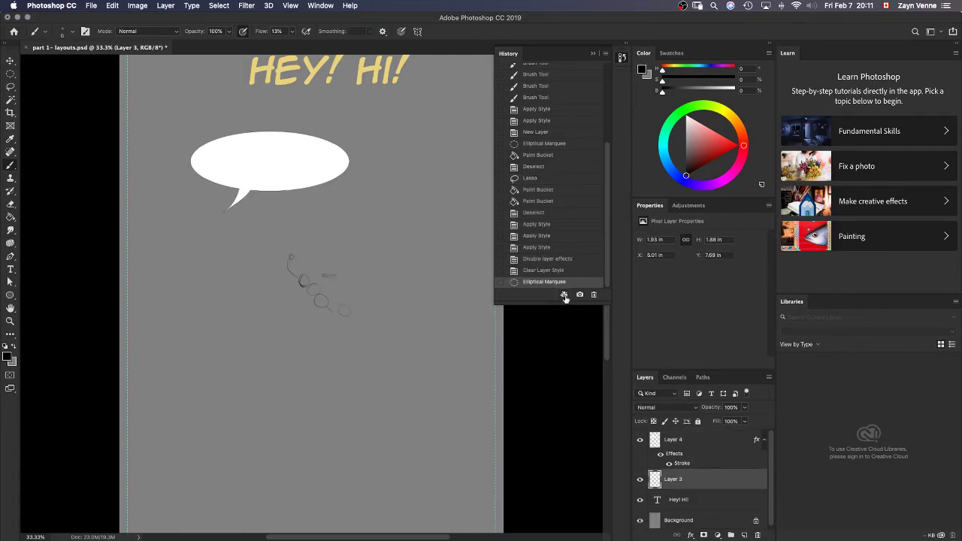
# Close the Elliptical Marquee copy without saving and revert the page to the Deselect state
pyautogui.click(564, 295)
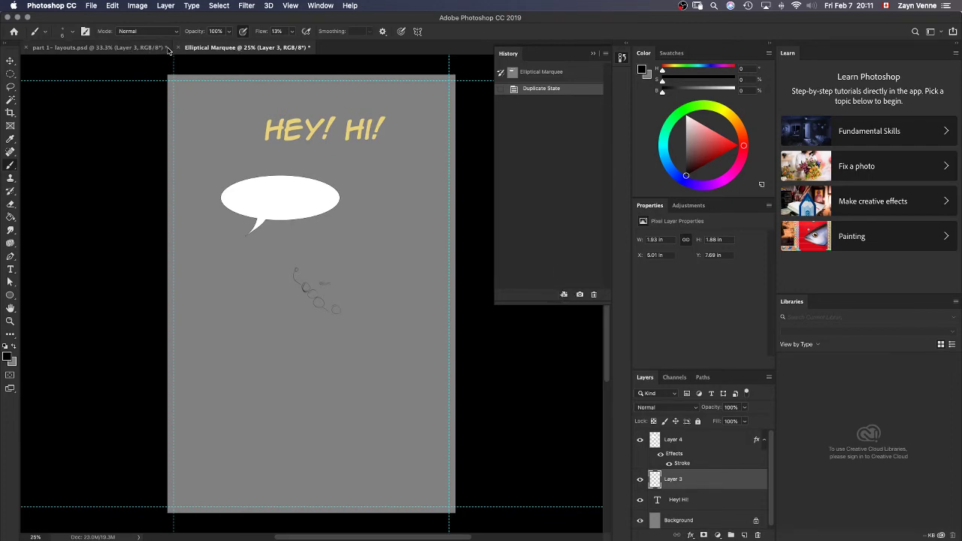
pyautogui.click(179, 48)
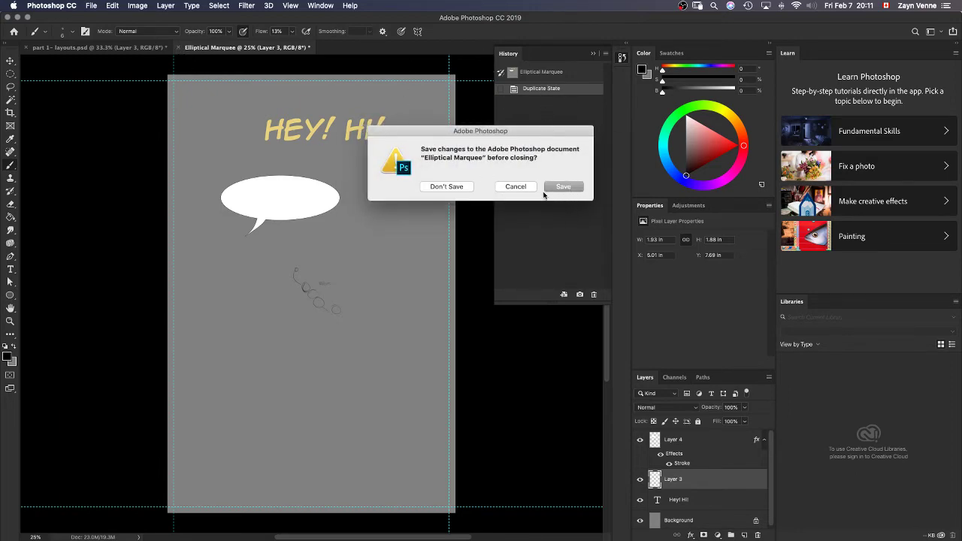
pyautogui.click(449, 185)
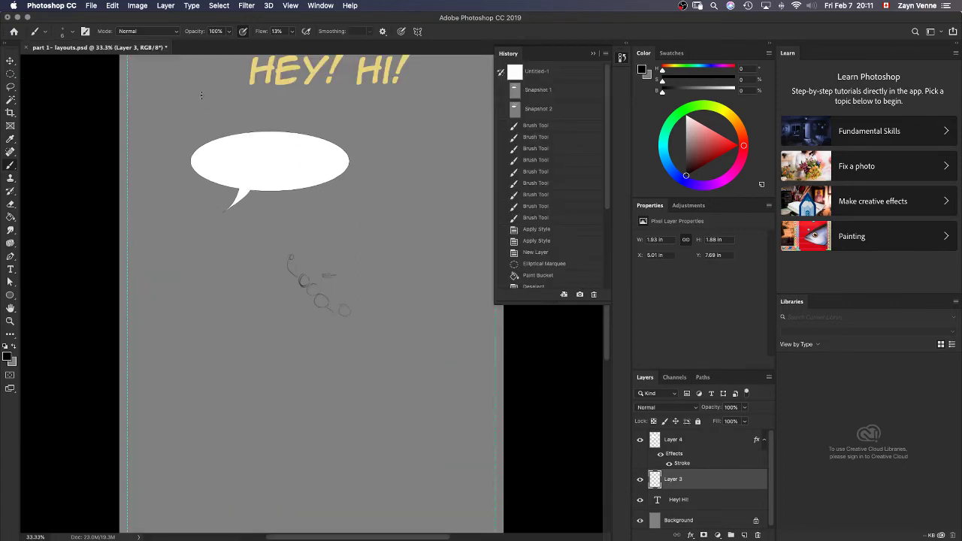
pyautogui.scroll(-5, 611, 152)
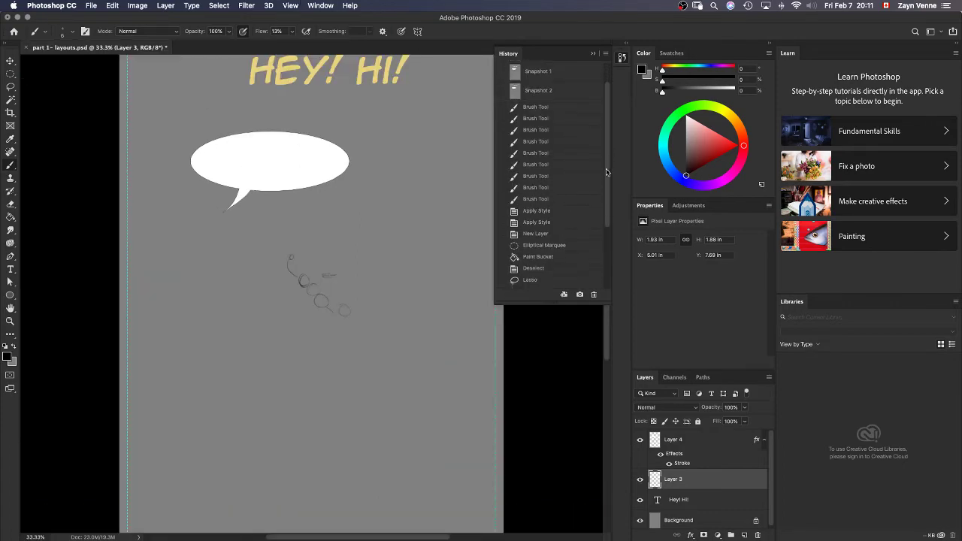
pyautogui.click(563, 168)
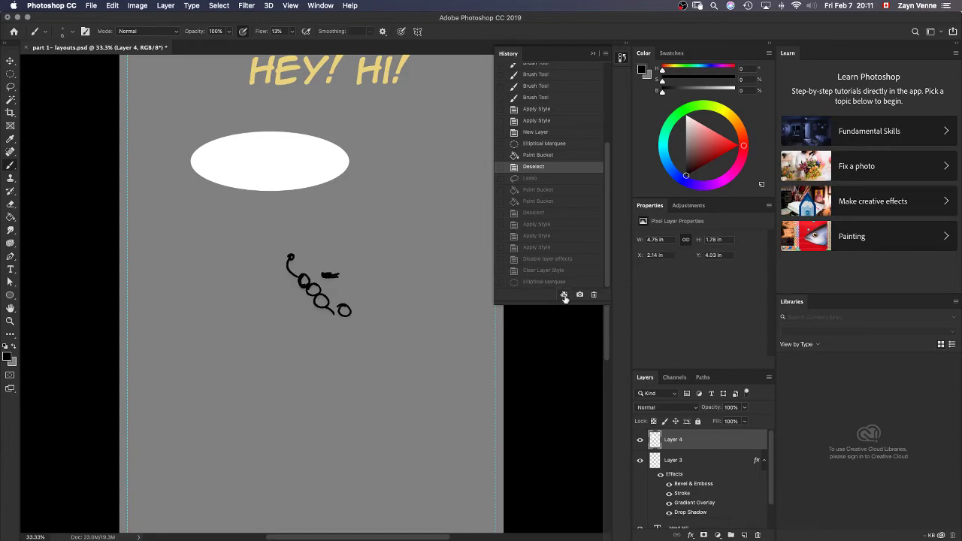
# Make a Deselect document from that history state and restore part 1- layouts.psd's bubble-tail state
pyautogui.click(563, 295)
pyautogui.click(151, 47)
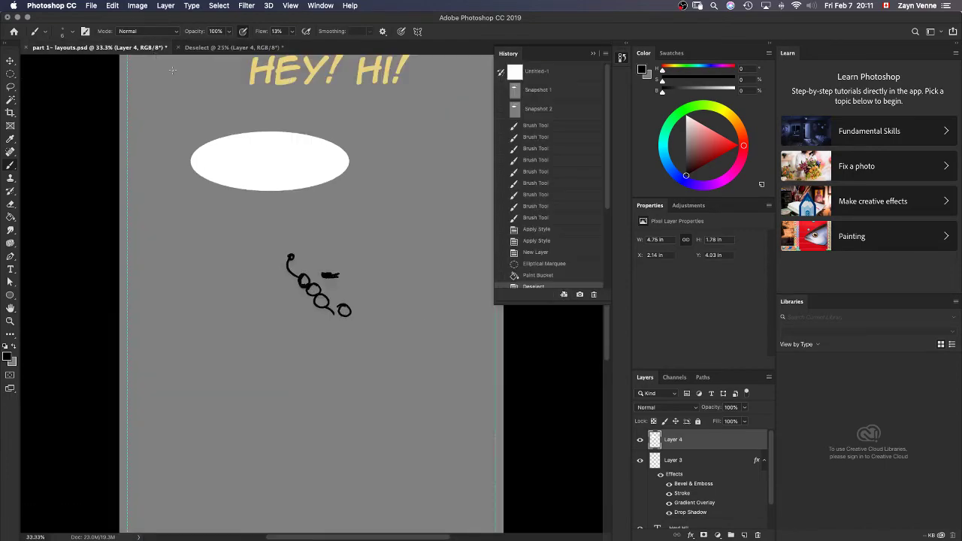
pyautogui.moveTo(611, 185); pyautogui.dragTo(611, 294)
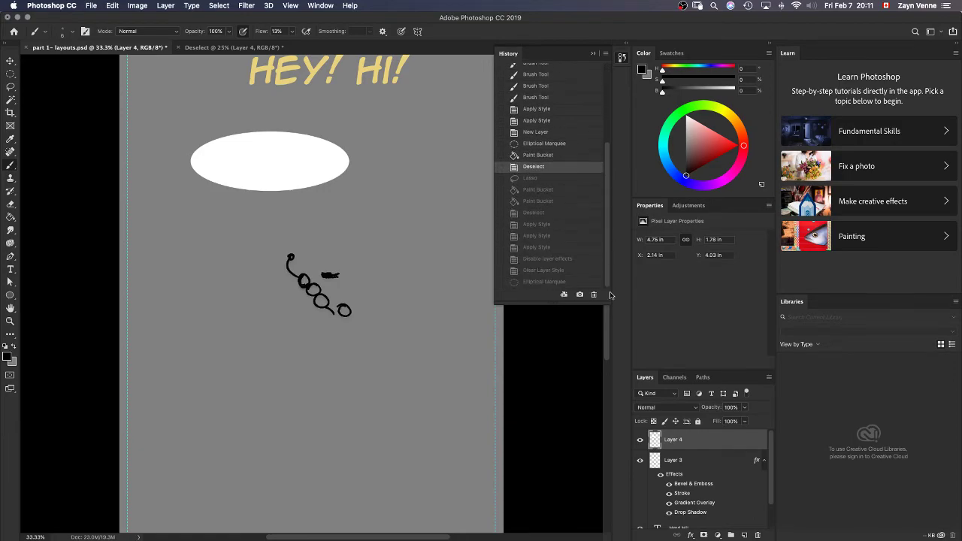
pyautogui.click(542, 281)
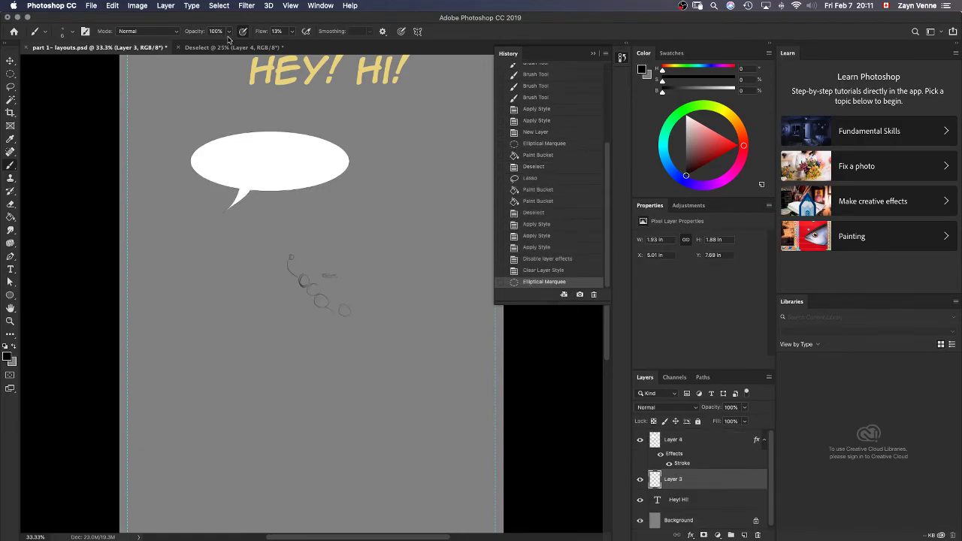
# Begin closing the Deselect copy, cancelling once and retrying until the save prompt appears
pyautogui.click(205, 45)
pyautogui.click(178, 48)
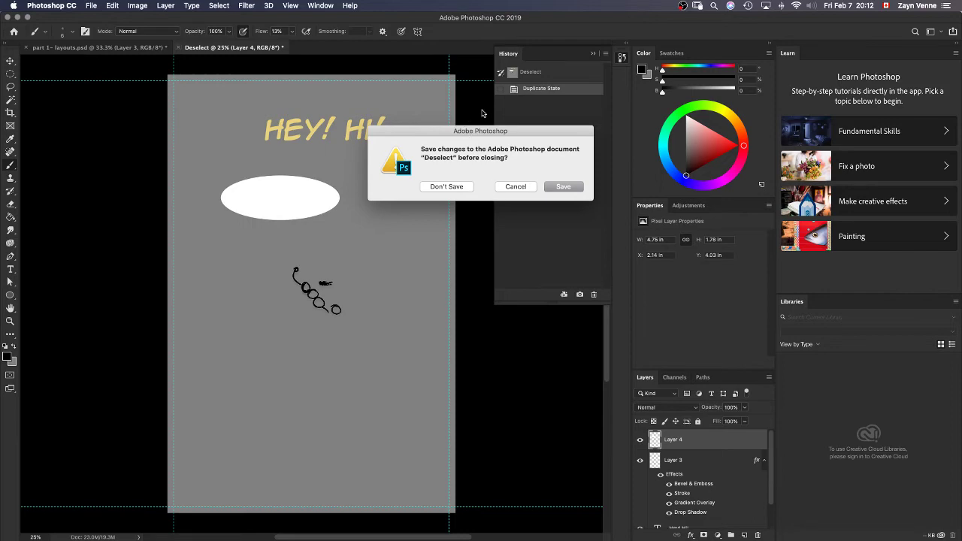
pyautogui.click(516, 188)
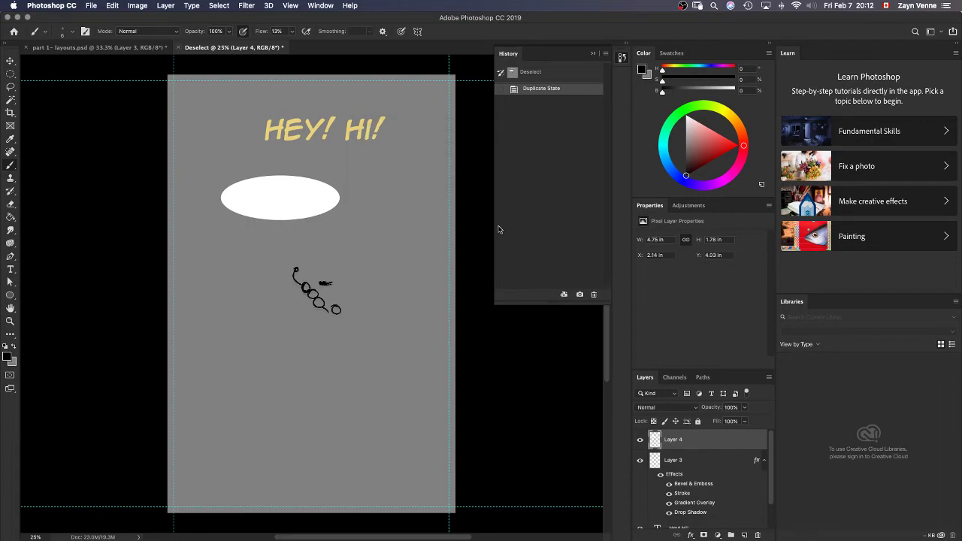
pyautogui.click(179, 48)
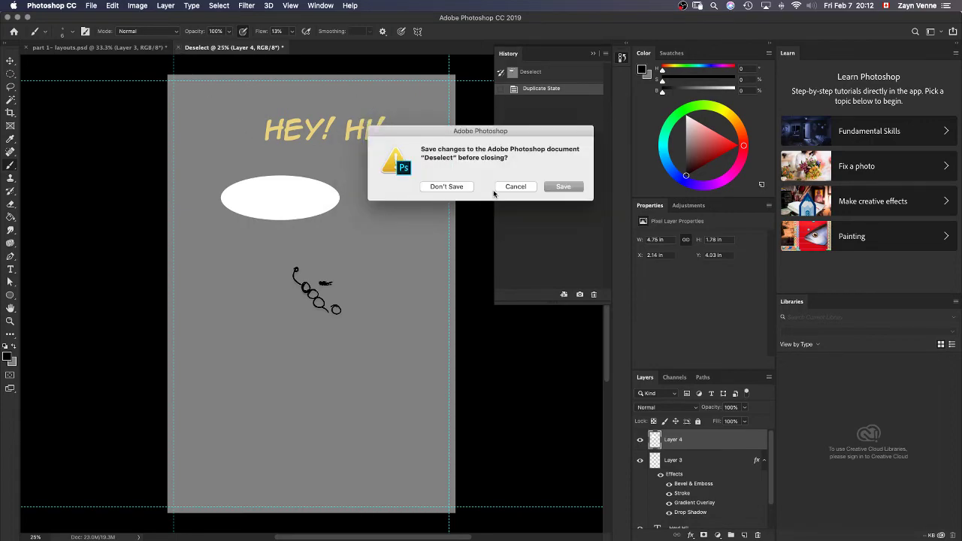
# Close the Deselect copy without saving and collapse the floating History panel
pyautogui.click(451, 187)
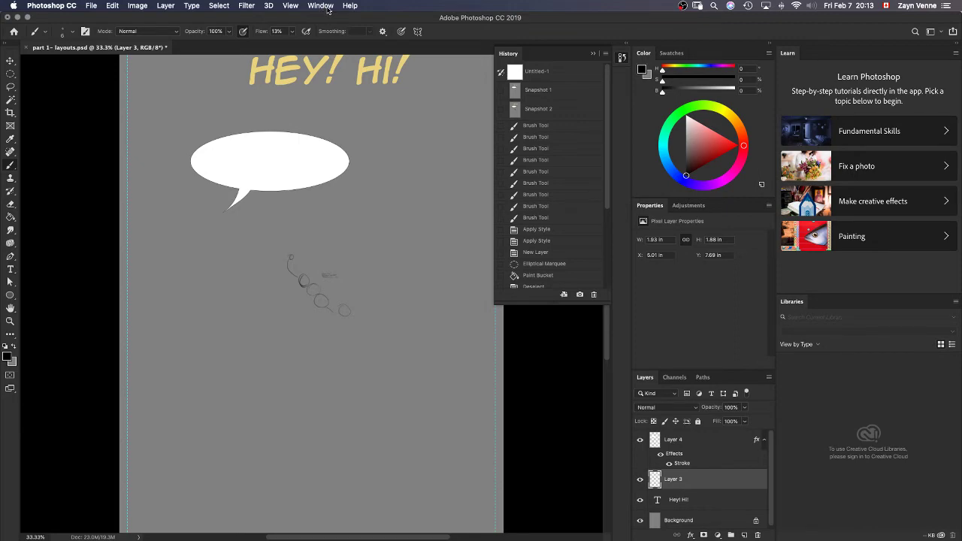
pyautogui.click(593, 55)
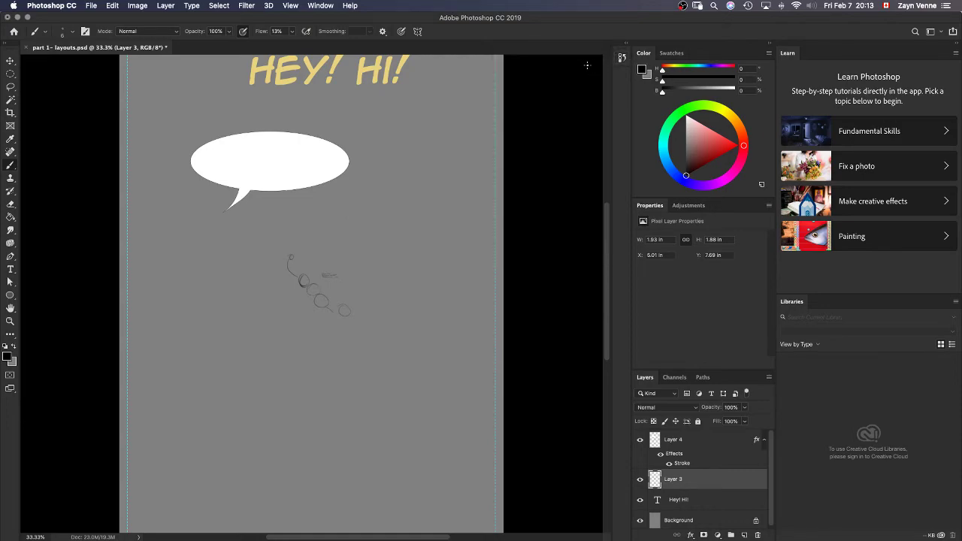
# Switch Photoshop to the DSK Painting workspace from Window > Workspace
pyautogui.click(321, 5)
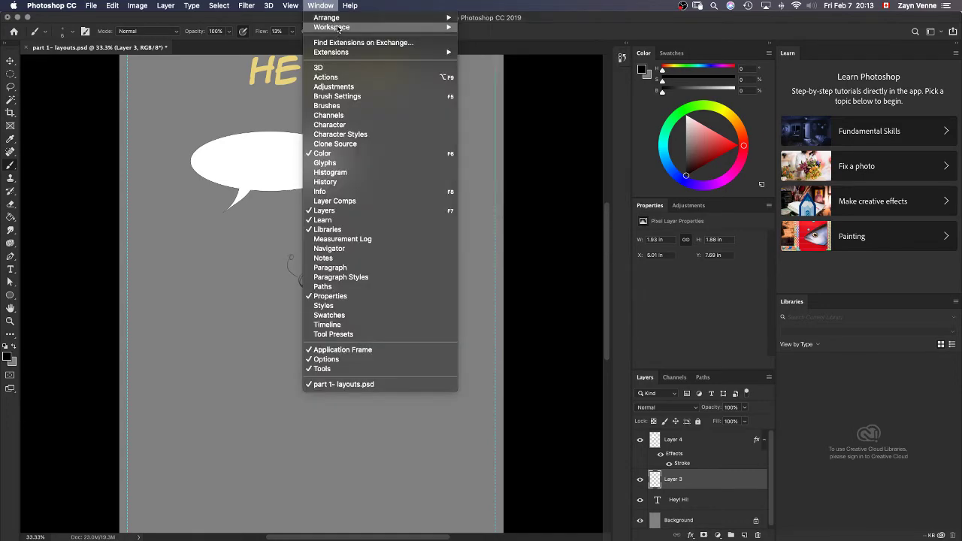
pyautogui.moveTo(389, 28)
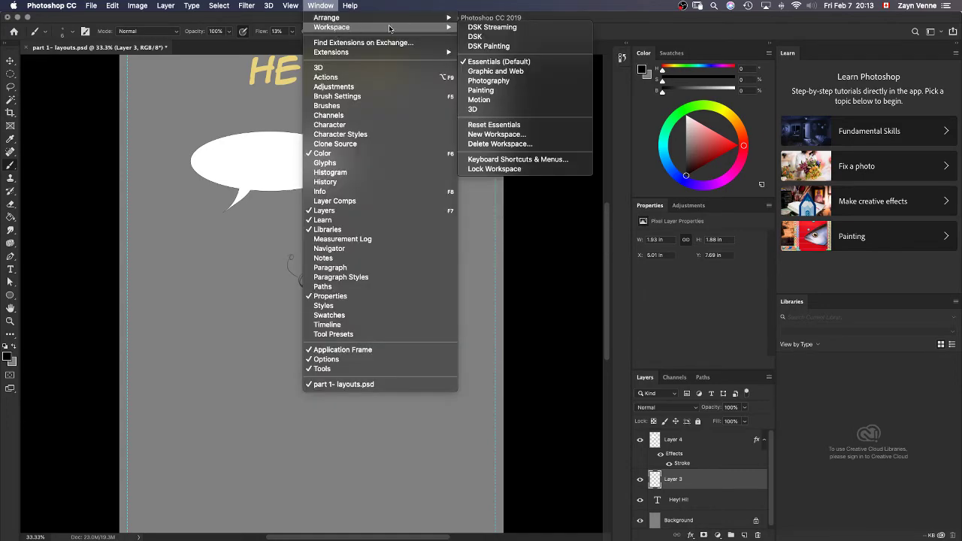
pyautogui.click(525, 46)
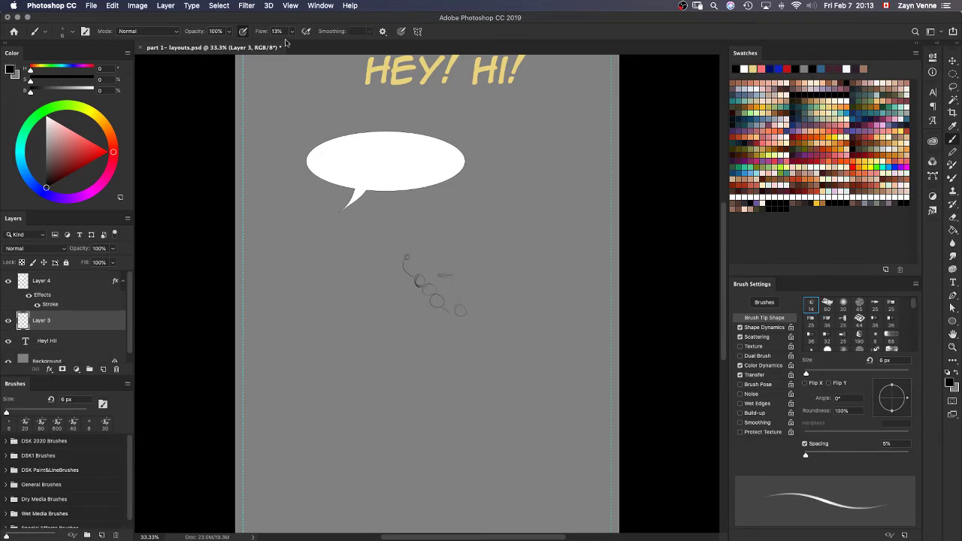
pyautogui.click(317, 7)
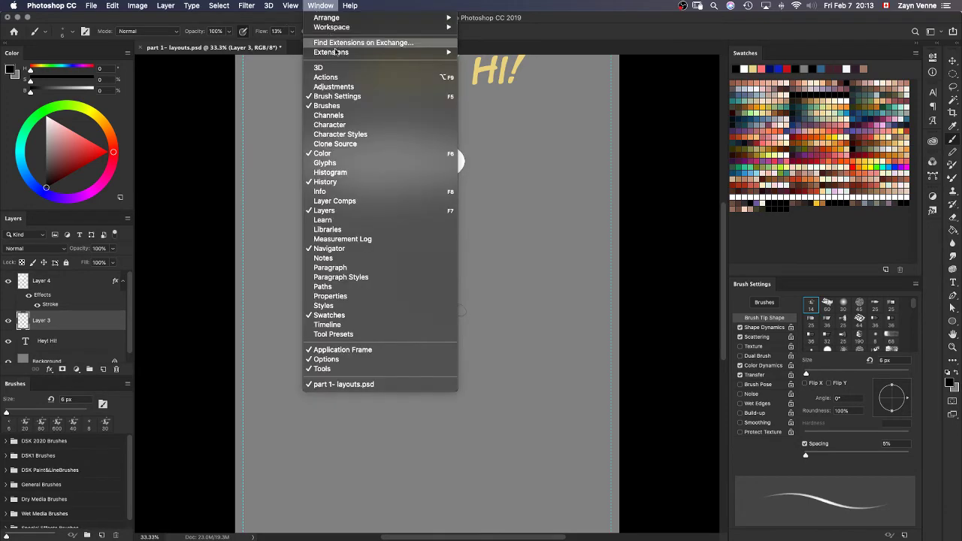
pyautogui.click(320, 5)
# Switch to Clip Studio Paint and show the Auto Action palette with its Default set
pyautogui.press('super+Tab')
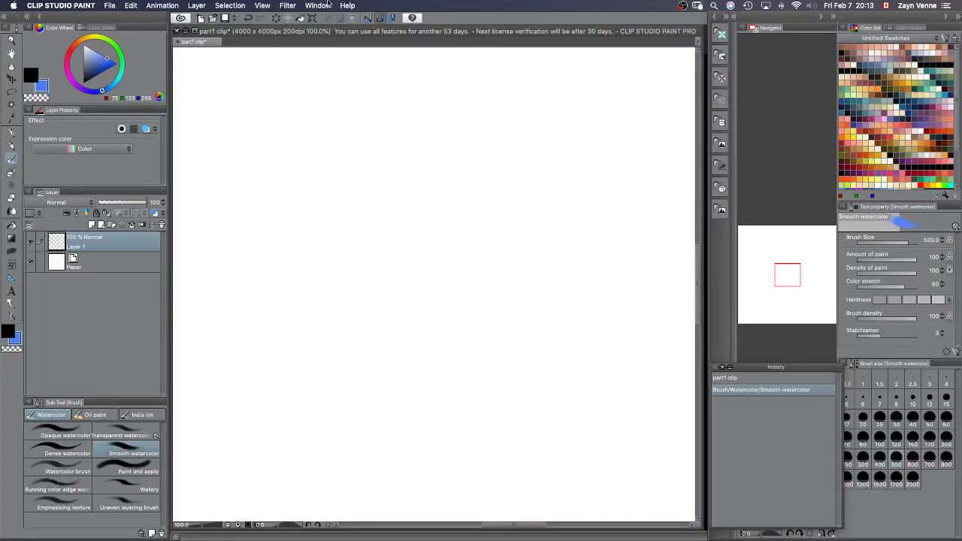
pyautogui.click(318, 5)
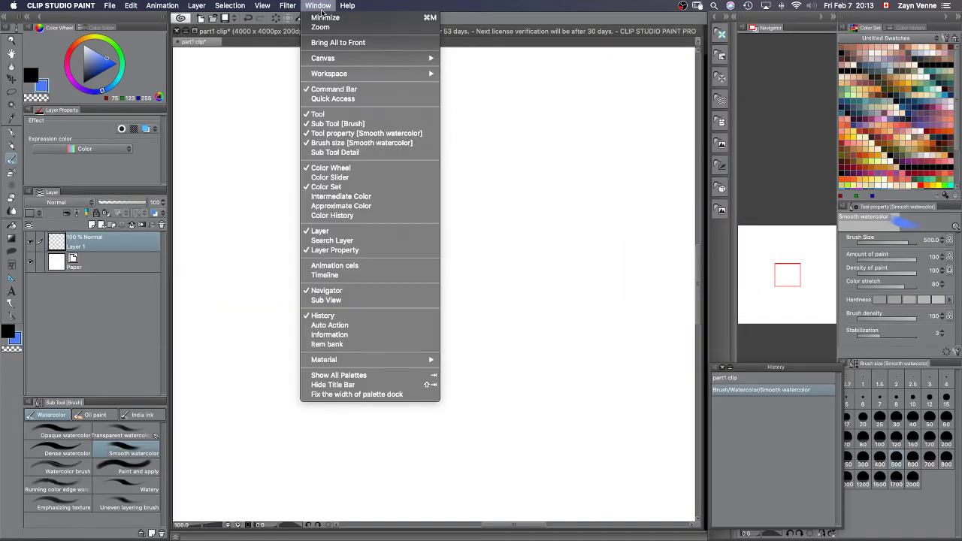
pyautogui.click(385, 324)
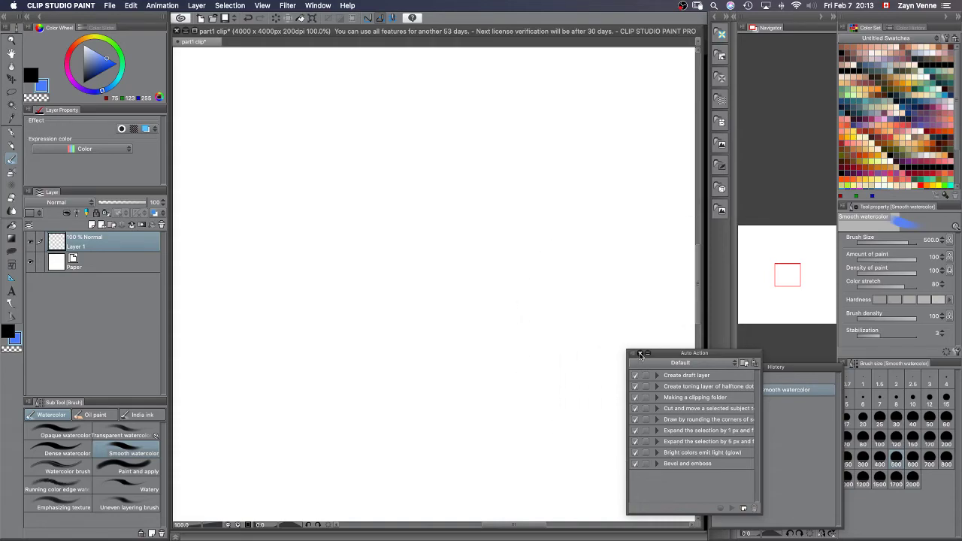
pyautogui.press('super+Tab')
pyautogui.press('super+Tab')
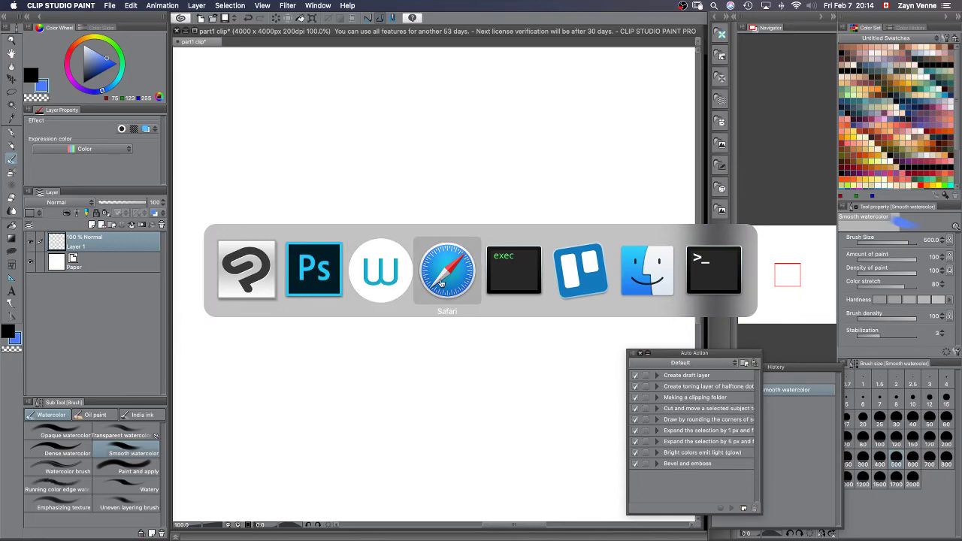
# Bring Photoshop back to the front with the HEY! HI! comic page showing
pyautogui.click(314, 269)
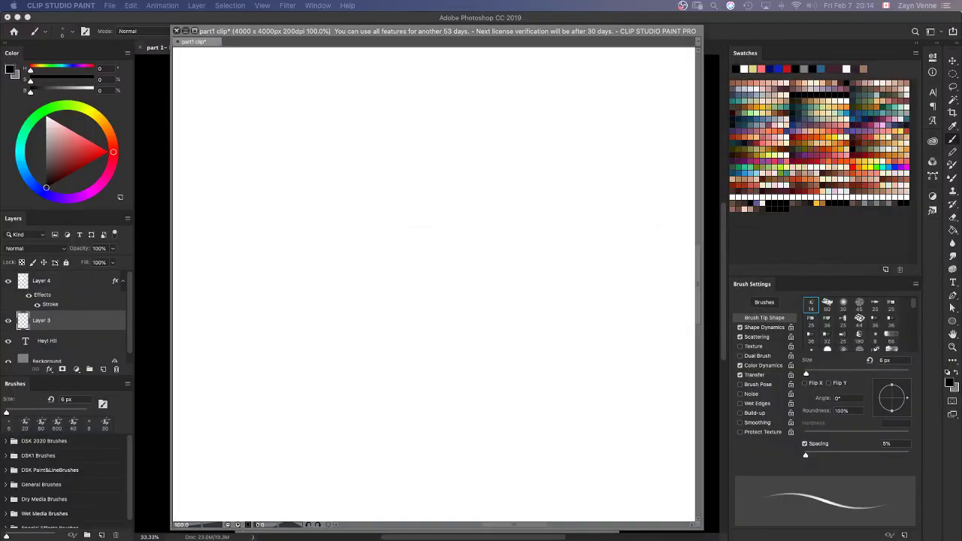
pyautogui.press('super+Tab')
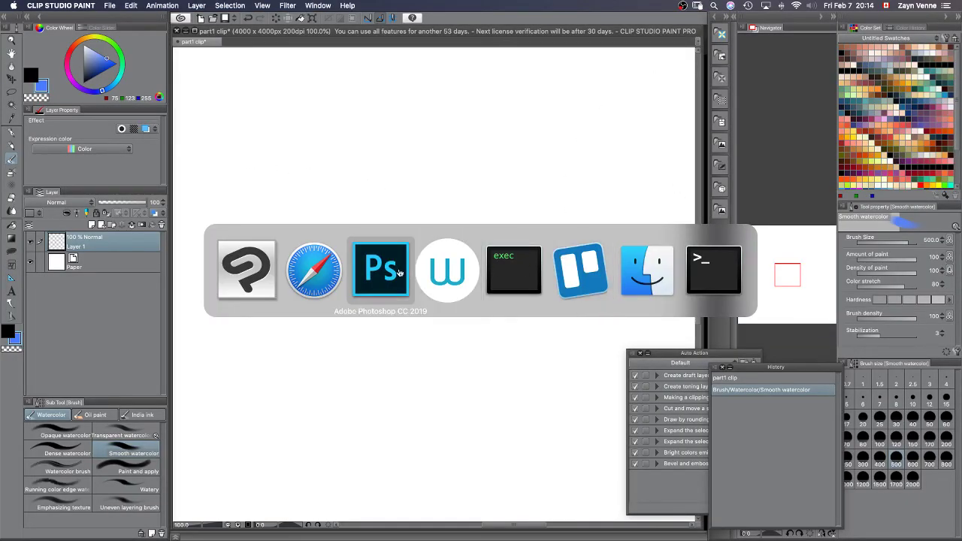
pyautogui.click(370, 277)
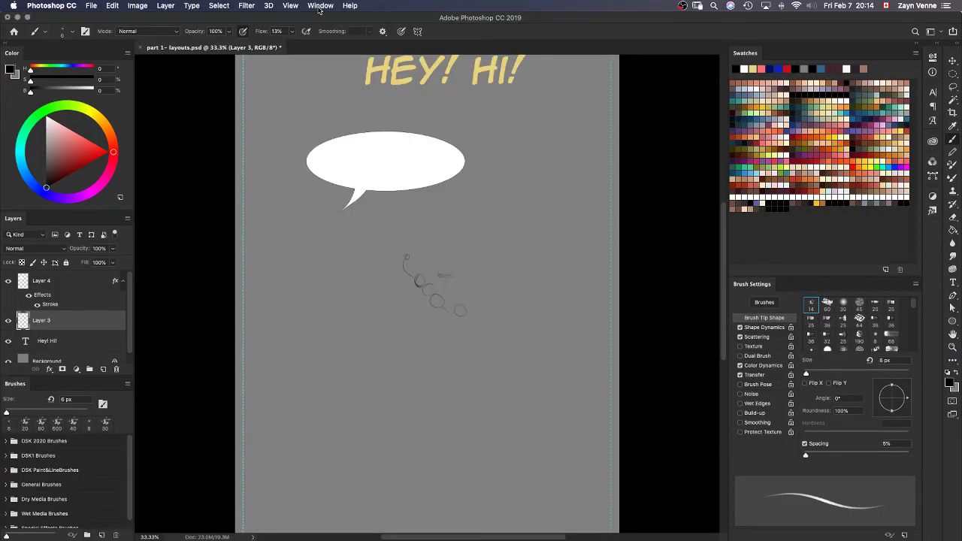
pyautogui.click(321, 6)
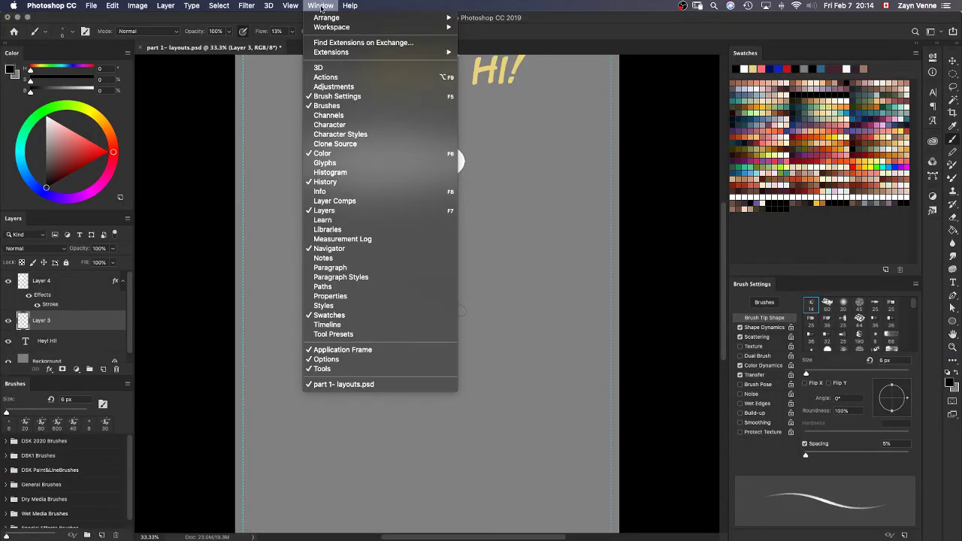
pyautogui.click(319, 7)
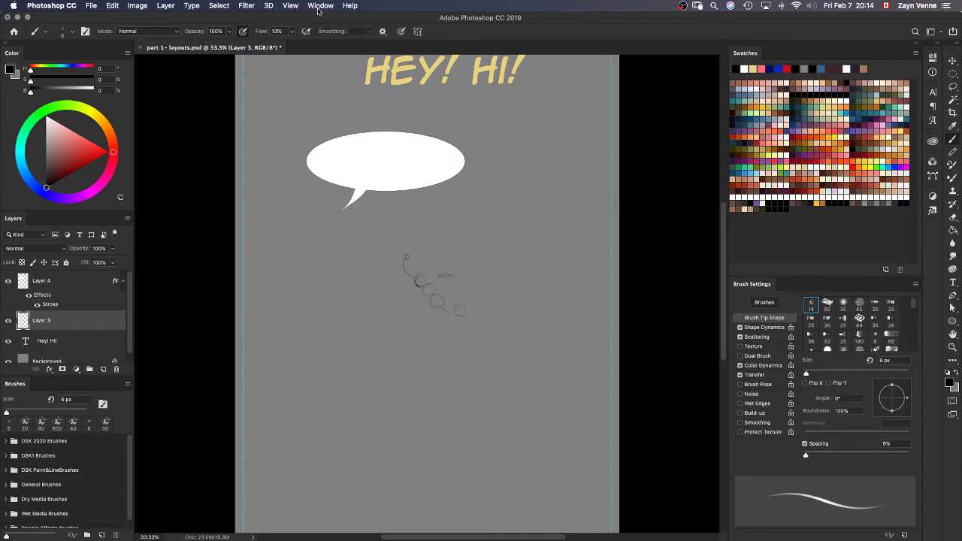
pyautogui.press('super+Tab')
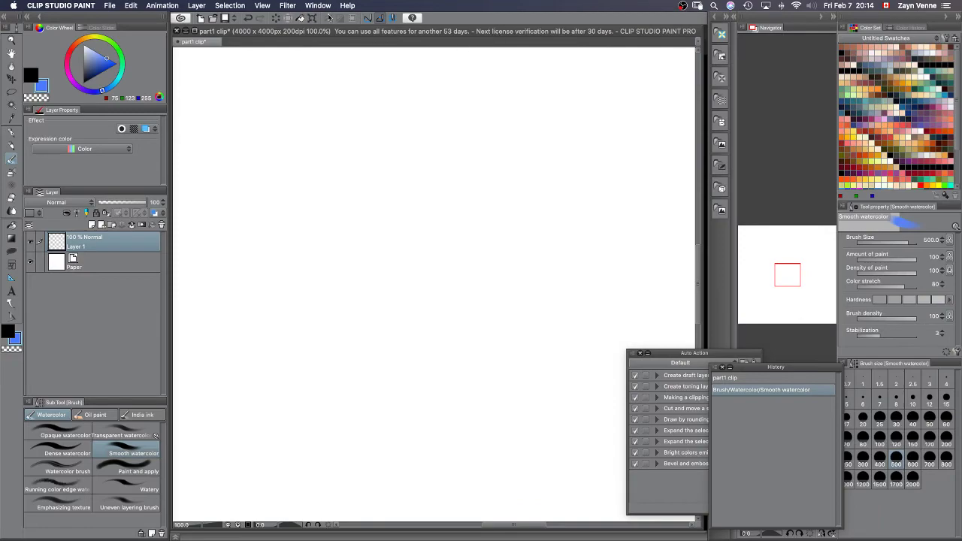
# Close the Item bank, Auto Action and History palettes in Clip Studio Paint
pyautogui.click(316, 5)
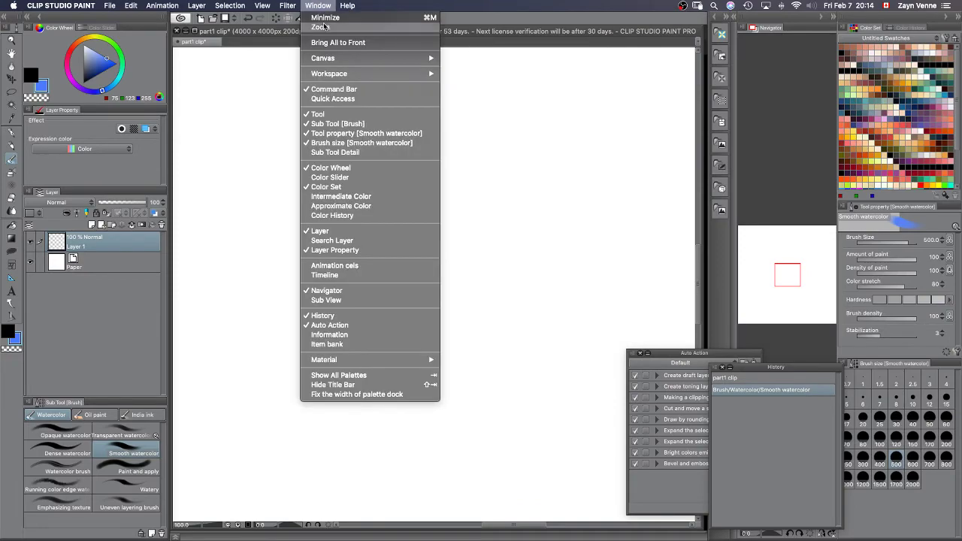
pyautogui.click(372, 344)
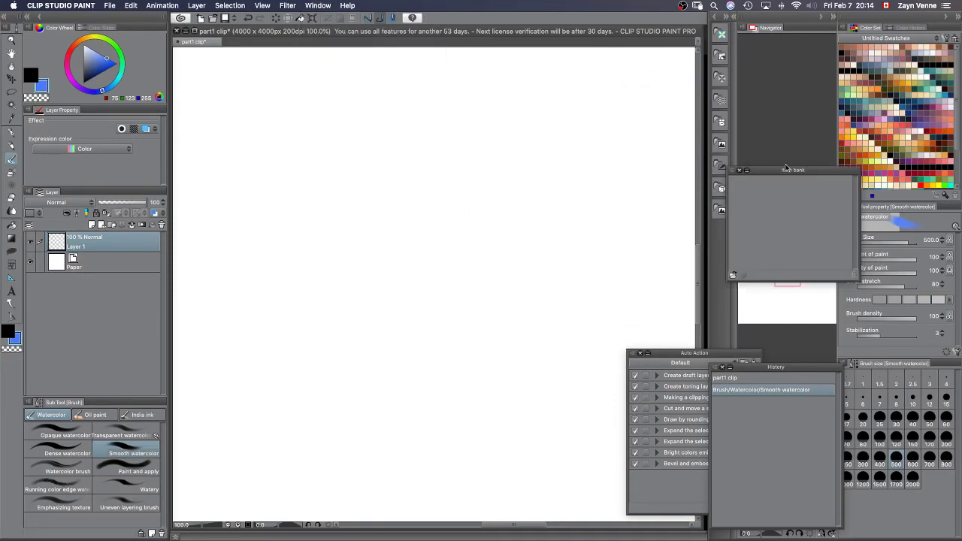
pyautogui.click(740, 172)
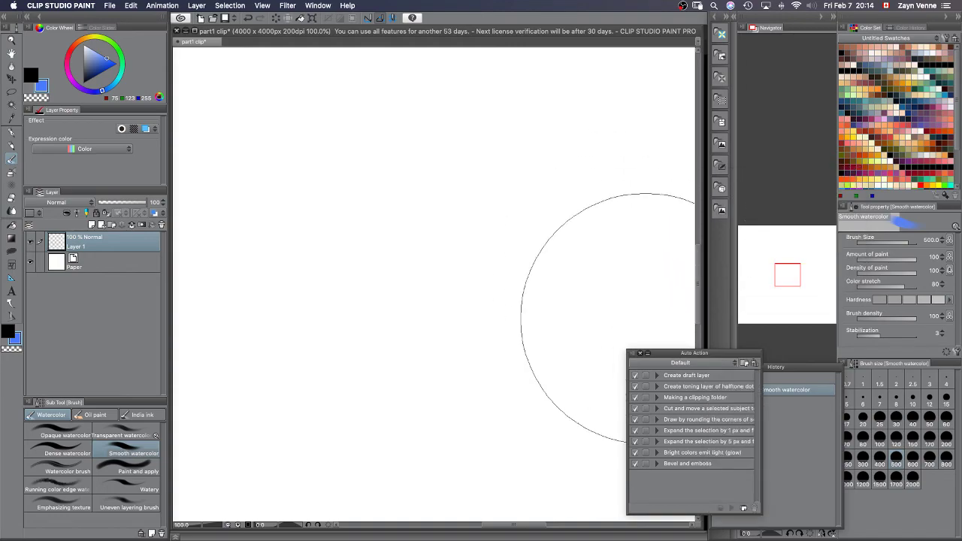
pyautogui.click(639, 354)
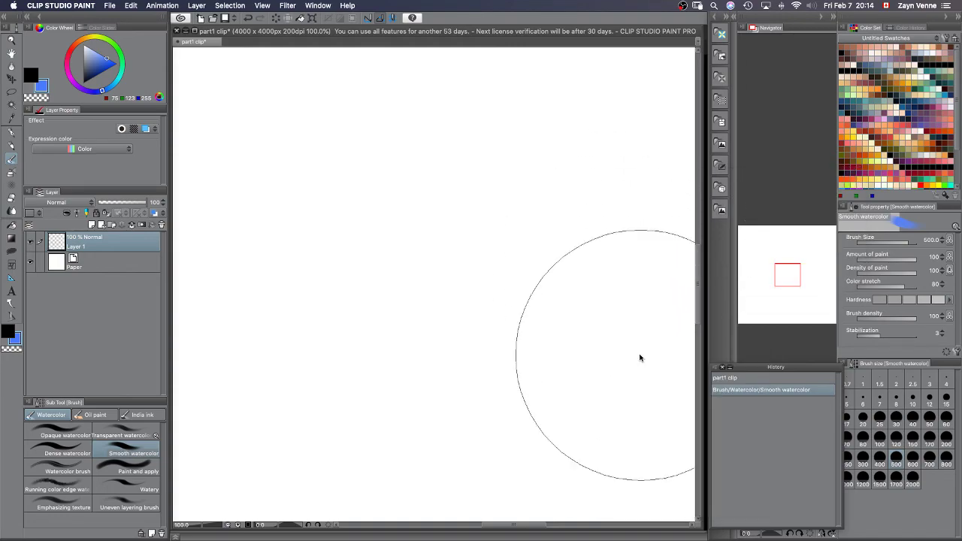
pyautogui.click(720, 367)
# Reopen the Item bank palette from Window and drag its bottom edge down to make it taller
pyautogui.click(318, 6)
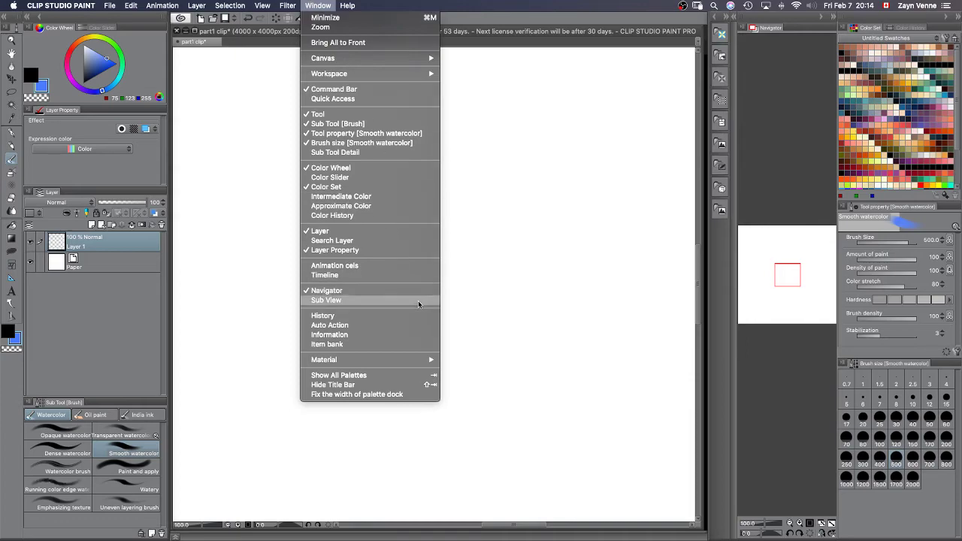
pyautogui.click(415, 347)
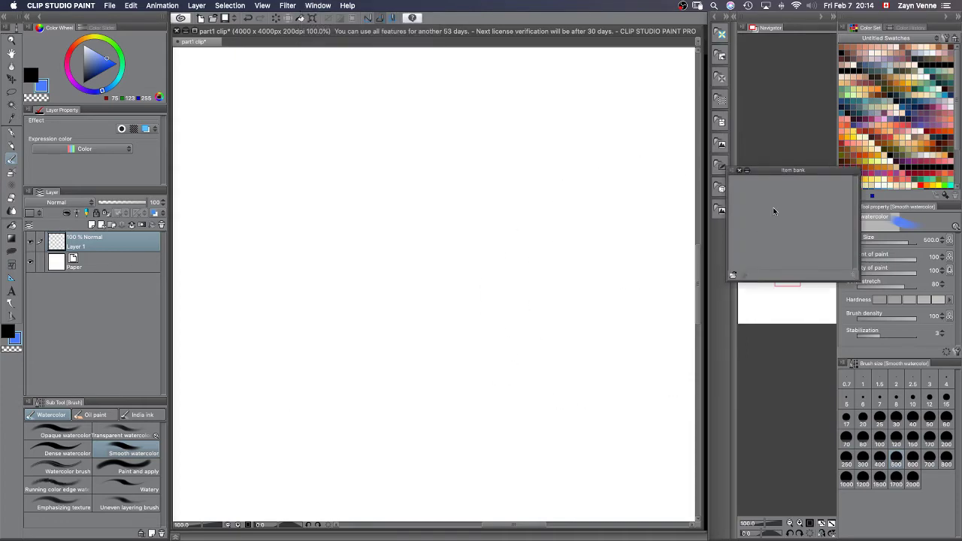
pyautogui.moveTo(839, 283); pyautogui.dragTo(839, 403)
pyautogui.click(318, 6)
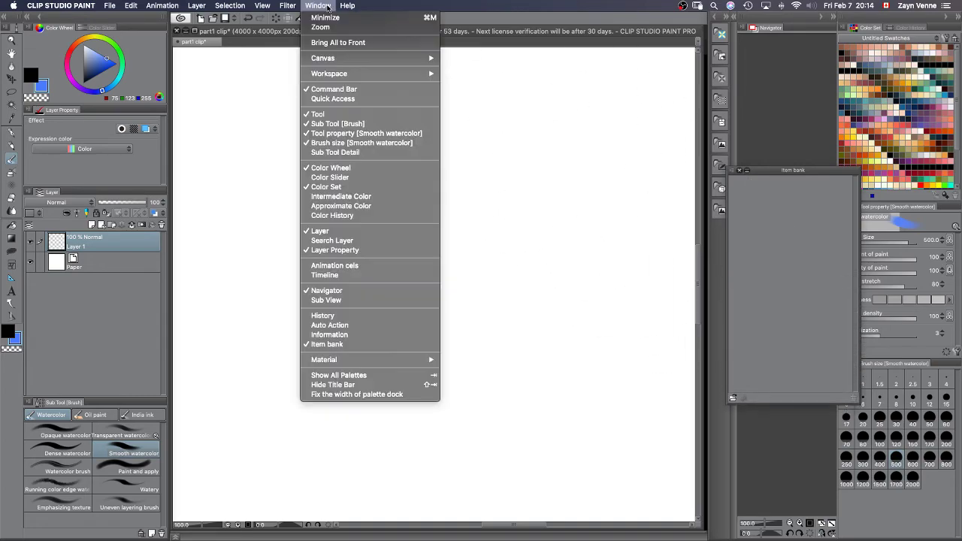
pyautogui.moveTo(432, 361)
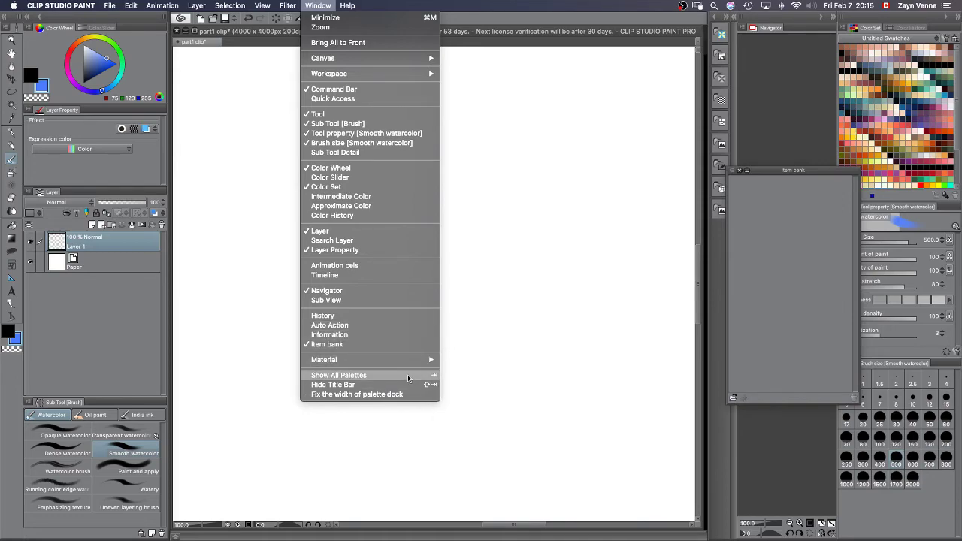
# Show all palettes and dock the Item bank beside the Navigator in the right-hand column
pyautogui.click(407, 375)
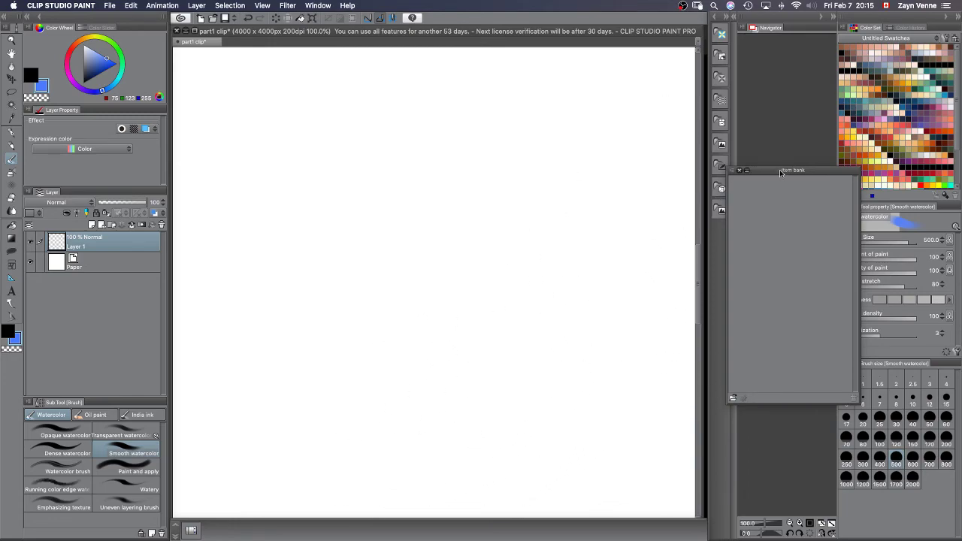
pyautogui.moveTo(781, 171); pyautogui.dragTo(765, 84)
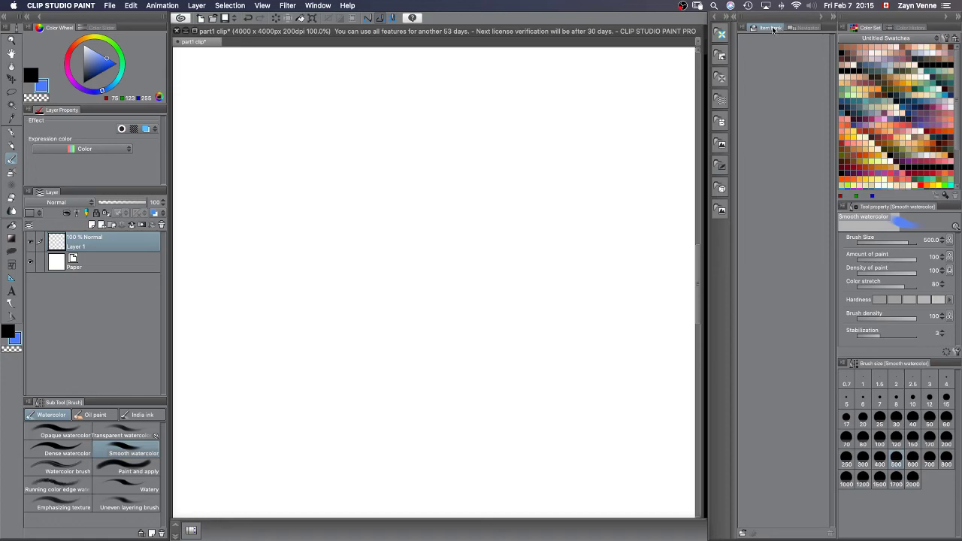
pyautogui.click(823, 18)
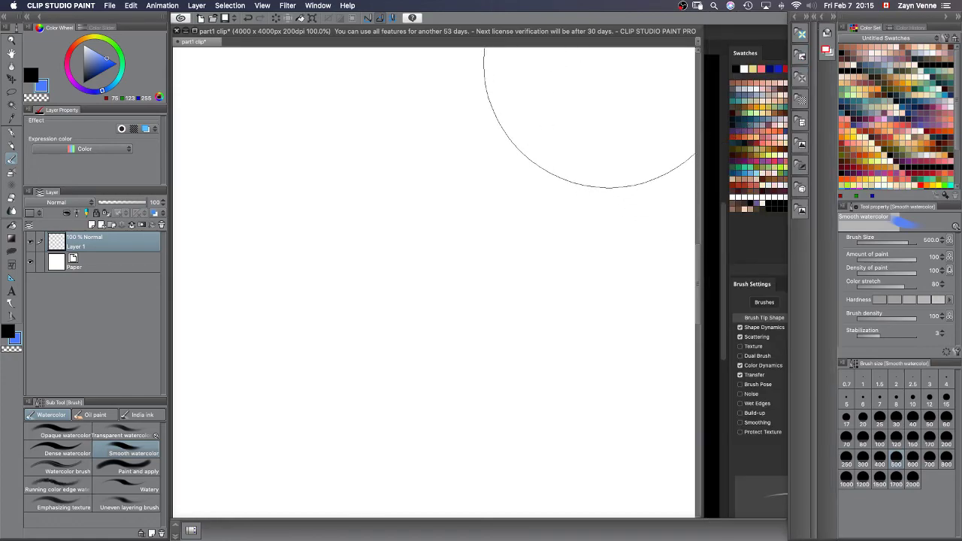
pyautogui.click(318, 6)
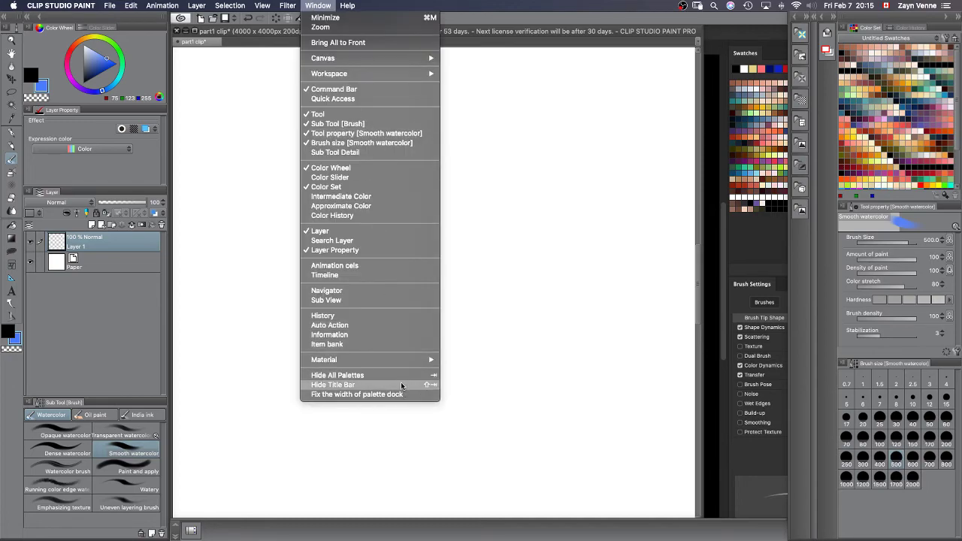
pyautogui.moveTo(237, 6)
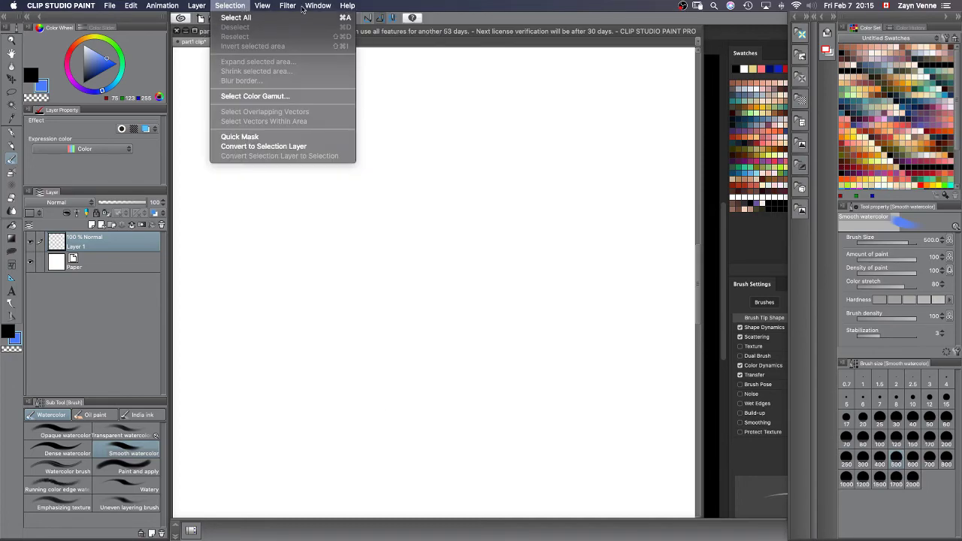
pyautogui.moveTo(318, 6)
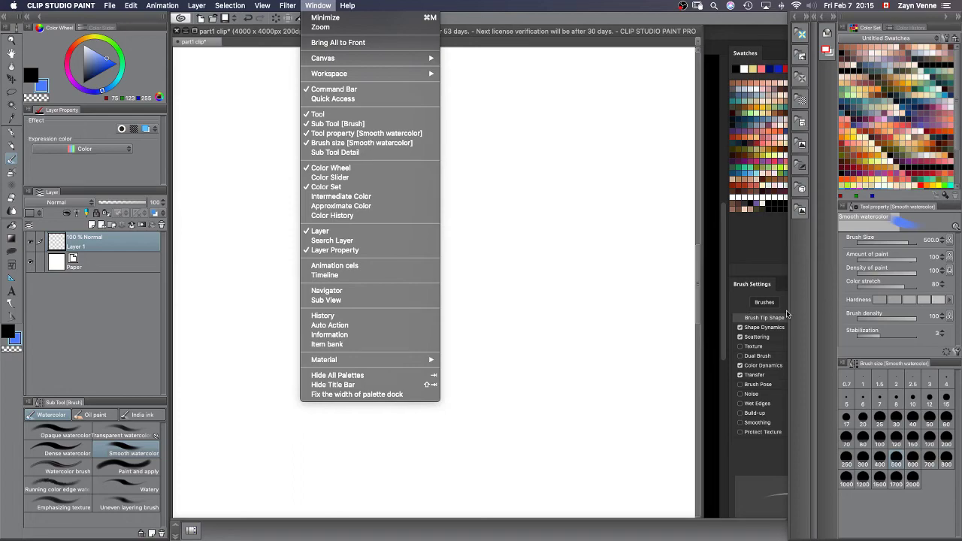
pyautogui.click(823, 314)
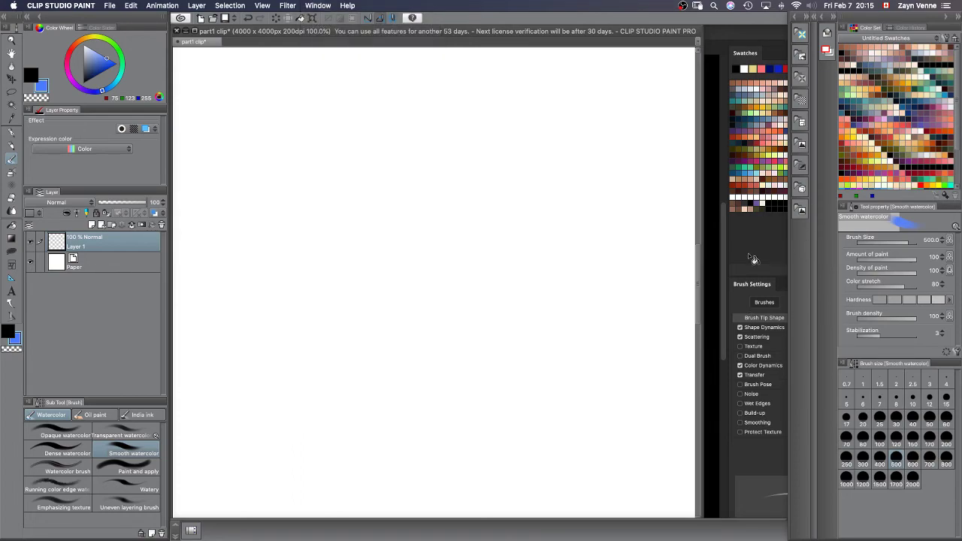
# Paint a light-blue Smooth watercolor stroke across the canvas, then close the part1 document
pyautogui.moveTo(629, 238)
pyautogui.mouseDown()
pyautogui.moveTo(512, 253)
pyautogui.moveTo(520, 222)
pyautogui.moveTo(445, 278)
pyautogui.moveTo(415, 226)
pyautogui.moveTo(334, 244)
pyautogui.moveTo(393, 150)
pyautogui.moveTo(456, 219)
pyautogui.moveTo(375, 317)
pyautogui.moveTo(437, 363)
pyautogui.moveTo(506, 362)
pyautogui.moveTo(604, 304)
pyautogui.moveTo(530, 353)
pyautogui.moveTo(474, 345)
pyautogui.moveTo(481, 301)
pyautogui.mouseUp()
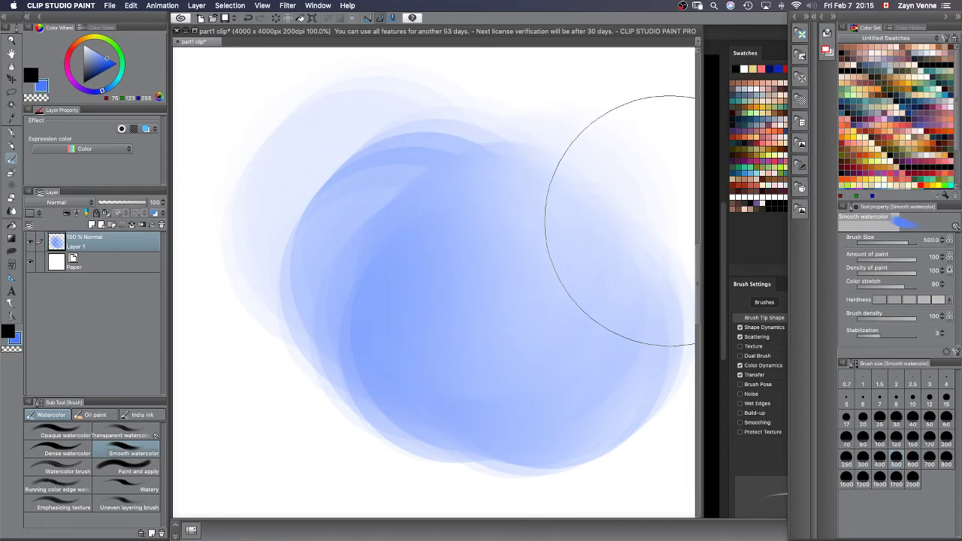
pyautogui.click(177, 31)
pyautogui.click(493, 213)
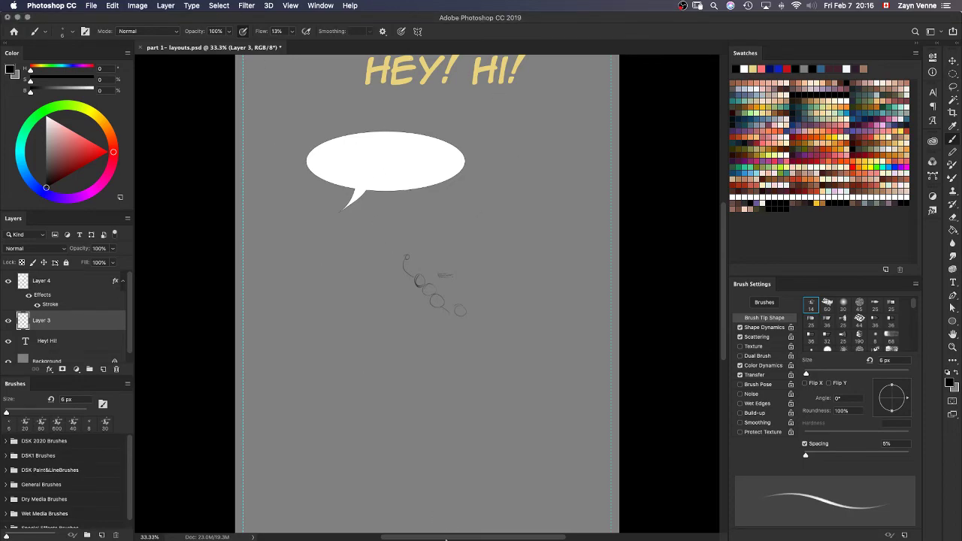
pyautogui.moveTo(445, 518)
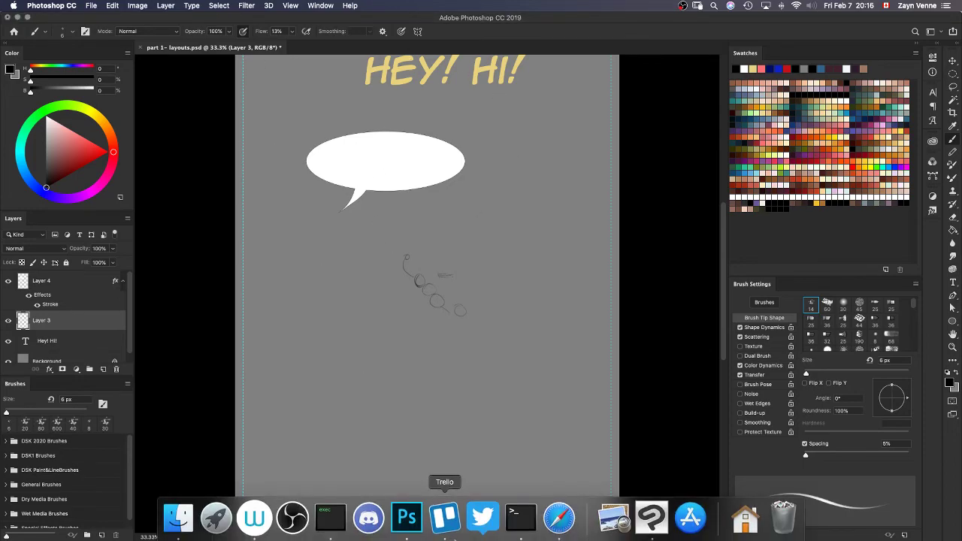
pyautogui.rightClick(653, 517)
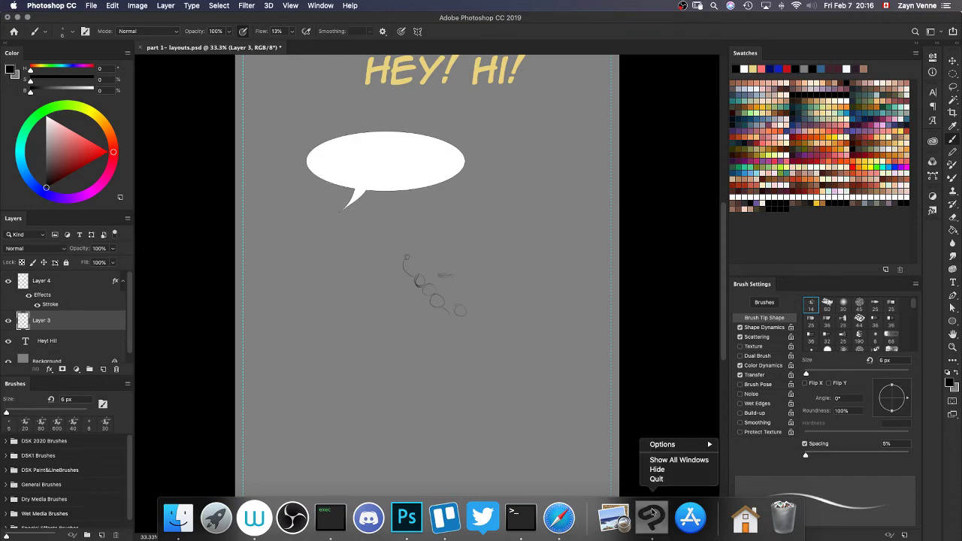
pyautogui.click(665, 482)
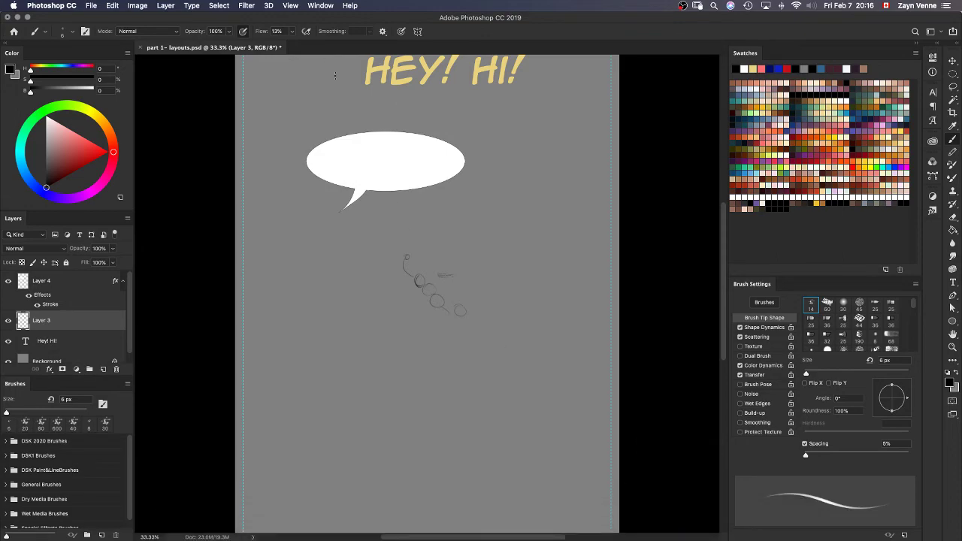
pyautogui.moveTo(555, 535)
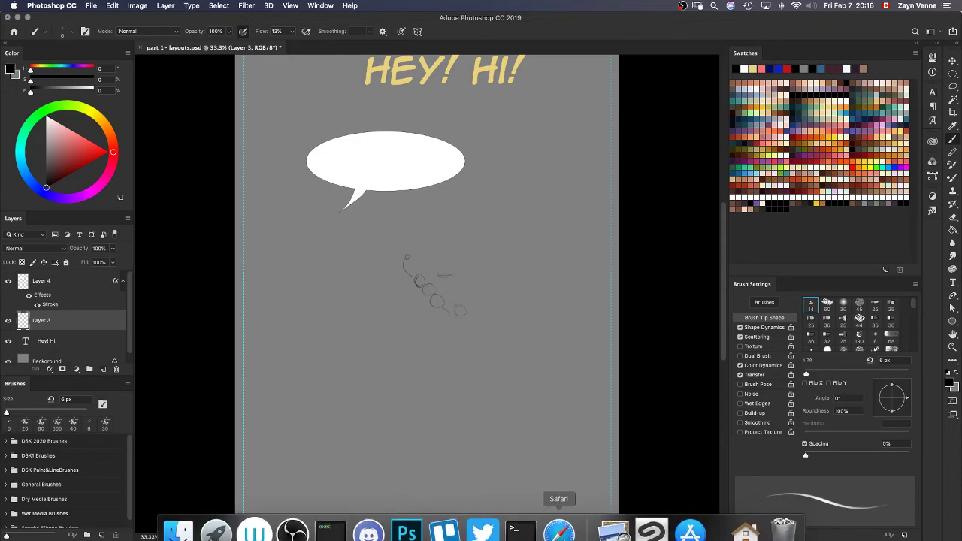
pyautogui.rightClick(652, 517)
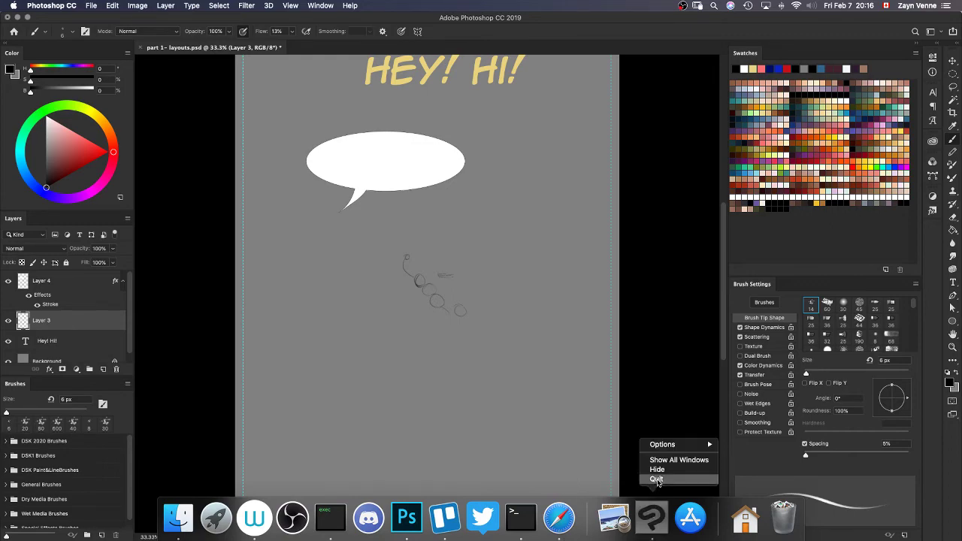
pyautogui.click(650, 311)
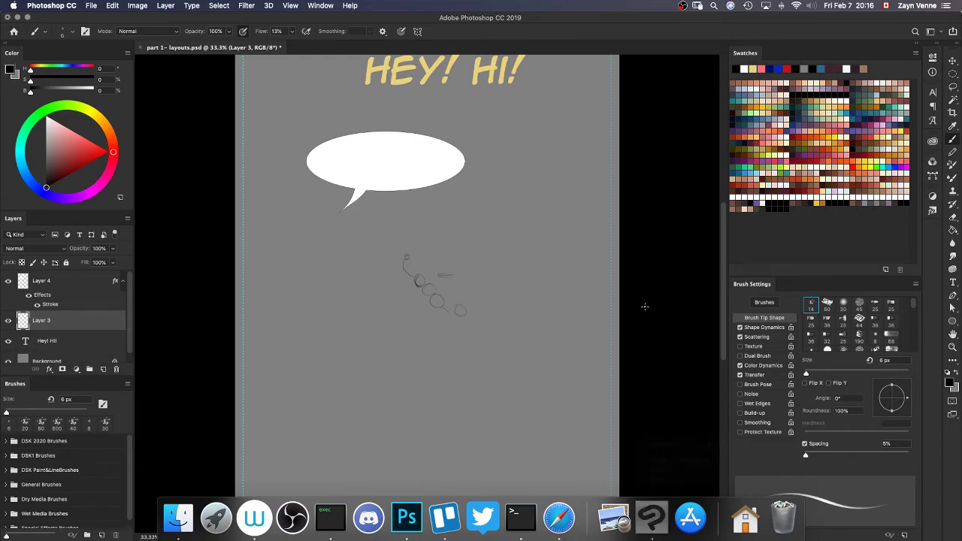
pyautogui.click(320, 7)
pyautogui.click(319, 7)
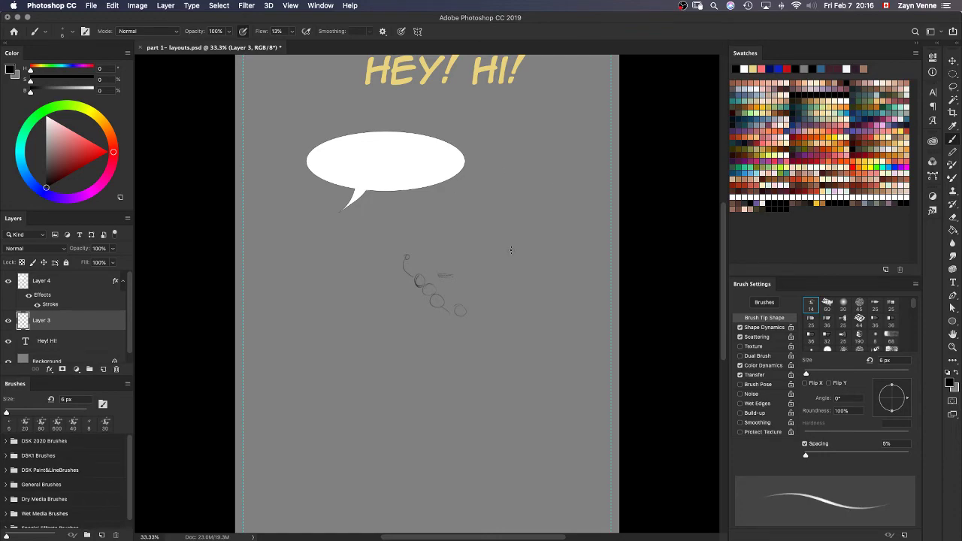
pyautogui.press('space')
pyautogui.moveTo(516, 232)
pyautogui.mouseDown()
pyautogui.moveTo(501, 358)
pyautogui.moveTo(501, 287)
pyautogui.mouseUp()
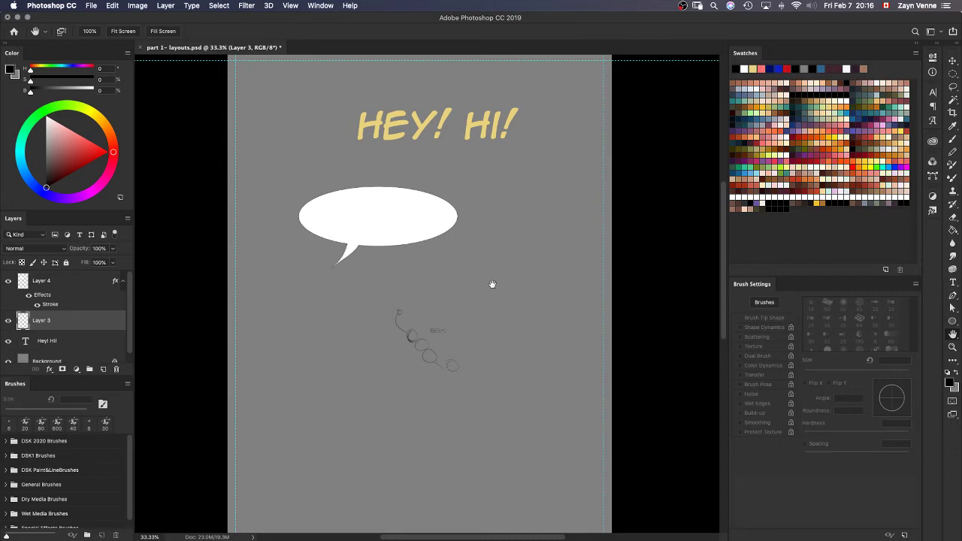
pyautogui.moveTo(440, 236); pyautogui.dragTo(433, 131)
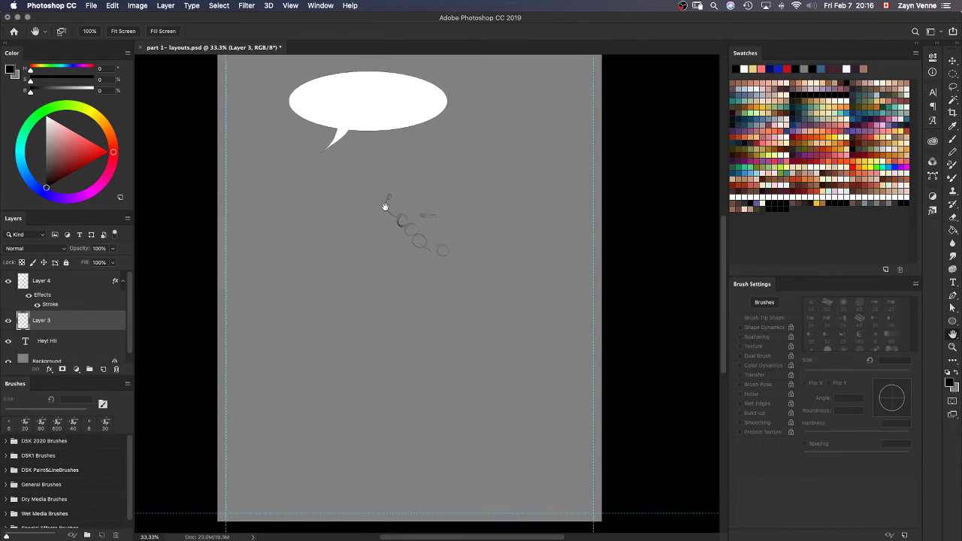
pyautogui.moveTo(369, 243); pyautogui.dragTo(383, 251)
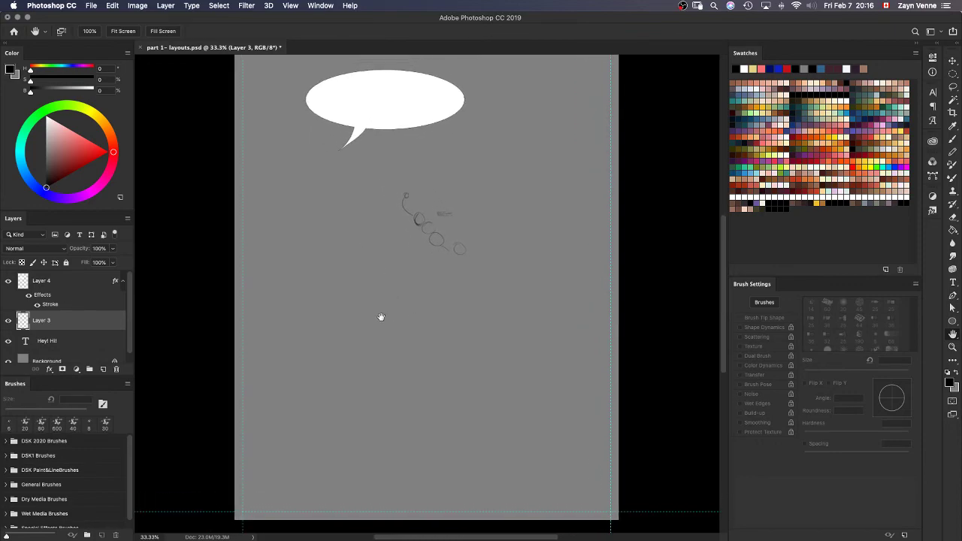
pyautogui.moveTo(382, 206)
pyautogui.mouseDown()
pyautogui.moveTo(346, 260)
pyautogui.moveTo(352, 275)
pyautogui.moveTo(356, 179)
pyautogui.mouseUp()
pyautogui.click(123, 281)
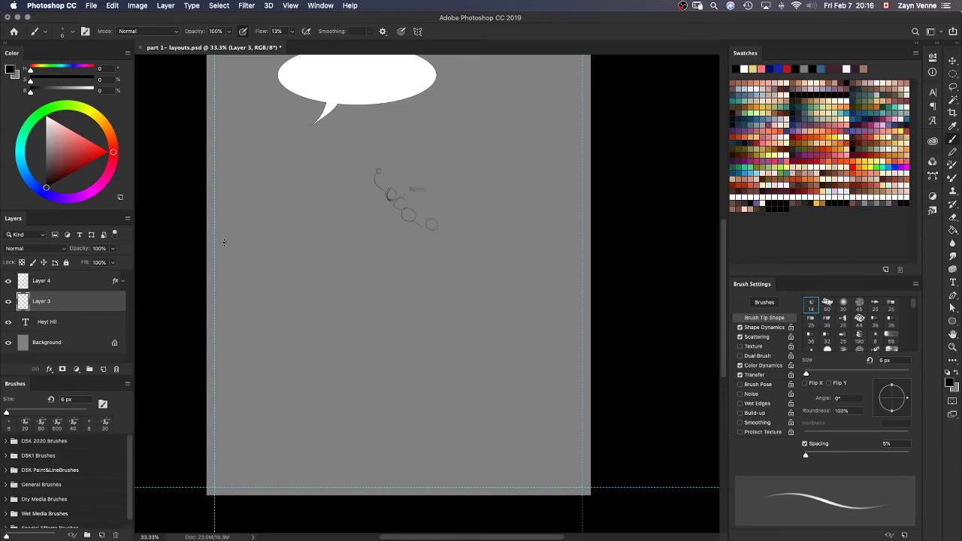
pyautogui.moveTo(224, 240)
pyautogui.mouseDown()
pyautogui.moveTo(424, 225)
pyautogui.moveTo(412, 230)
pyautogui.moveTo(430, 239)
pyautogui.moveTo(438, 326)
pyautogui.moveTo(224, 334)
pyautogui.moveTo(221, 239)
pyautogui.mouseUp()
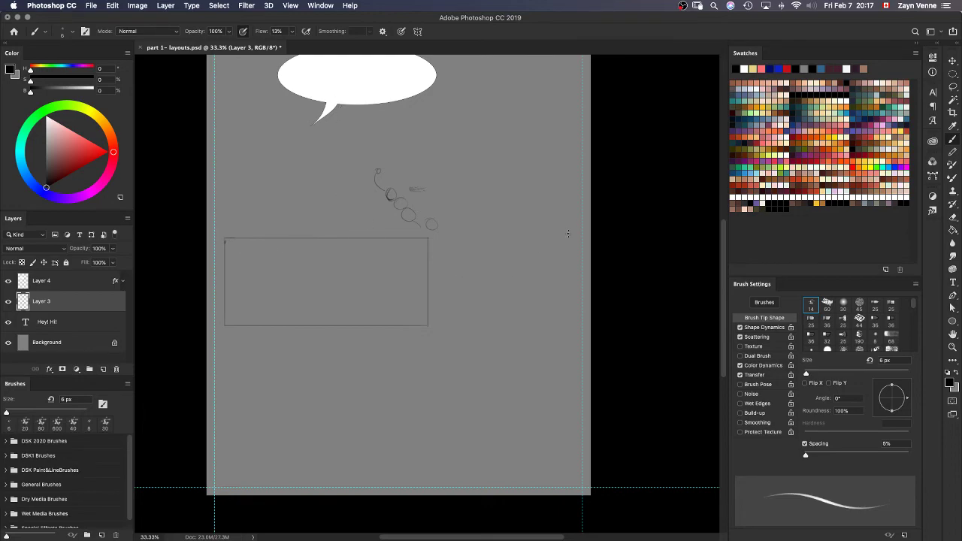
pyautogui.press('super+z')
pyautogui.press('super+z')
pyautogui.press('super+z')
pyautogui.press('super+z')
pyautogui.press('space')
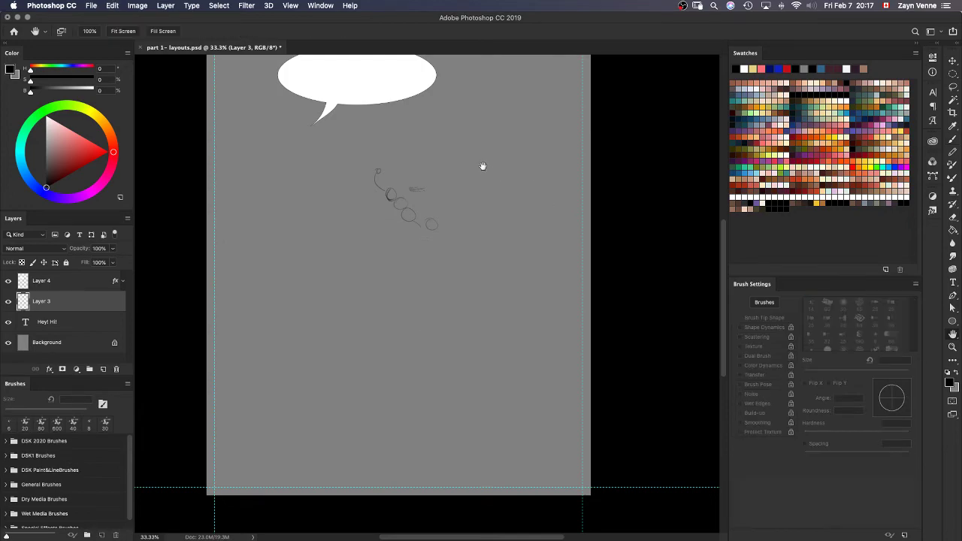
pyautogui.moveTo(483, 163)
pyautogui.mouseDown()
pyautogui.moveTo(485, 335)
pyautogui.moveTo(474, 284)
pyautogui.moveTo(471, 304)
pyautogui.mouseUp()
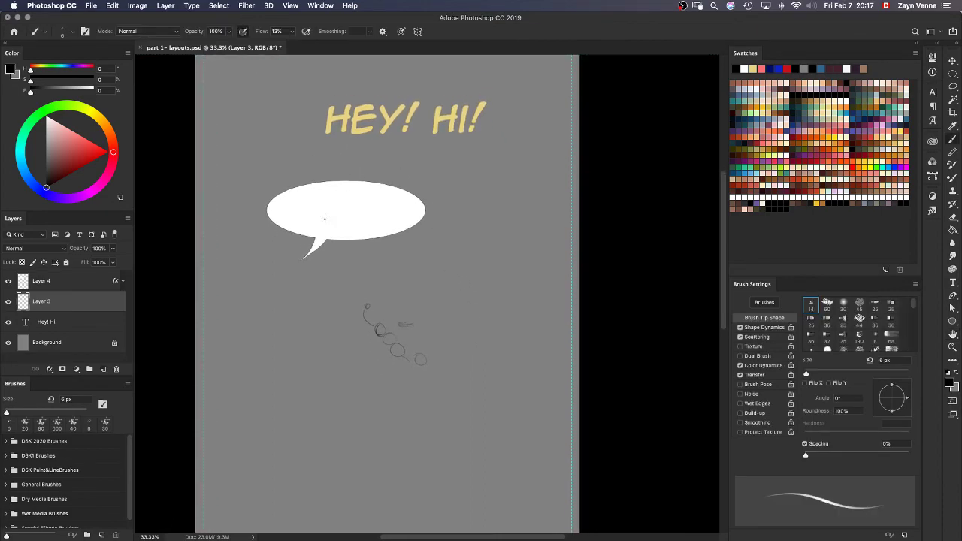
# Scale the Layer 3 pencil scribble up to about 807%, then undo the enlargement
pyautogui.click(53, 284)
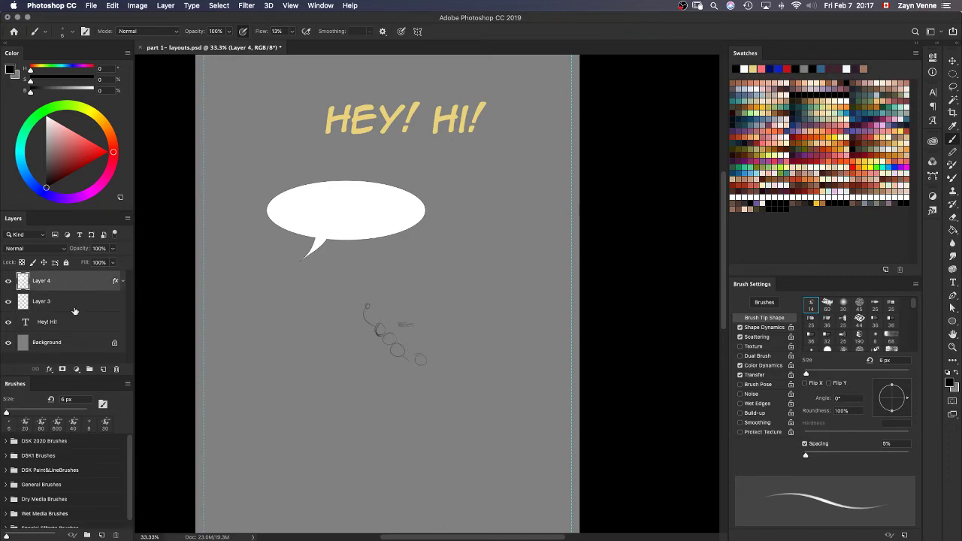
pyautogui.click(88, 328)
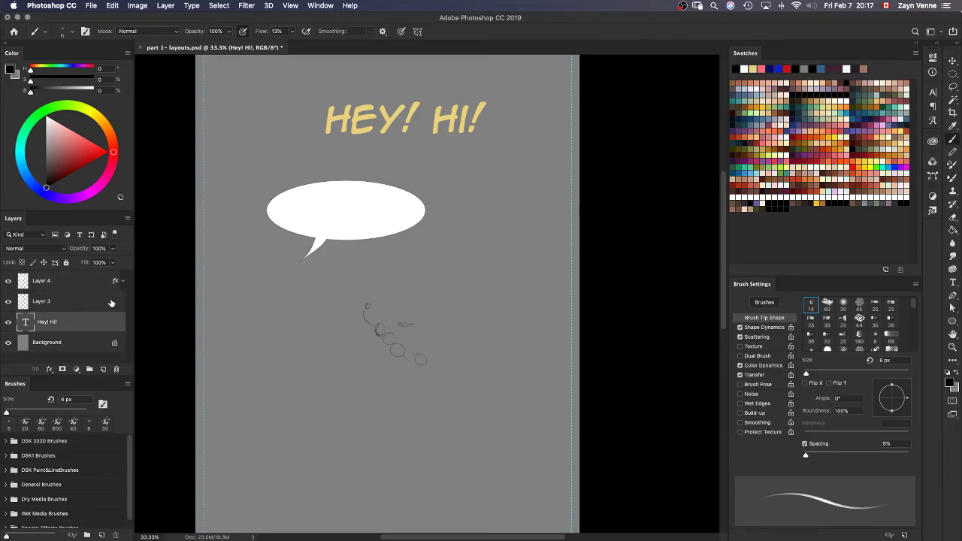
pyautogui.click(45, 303)
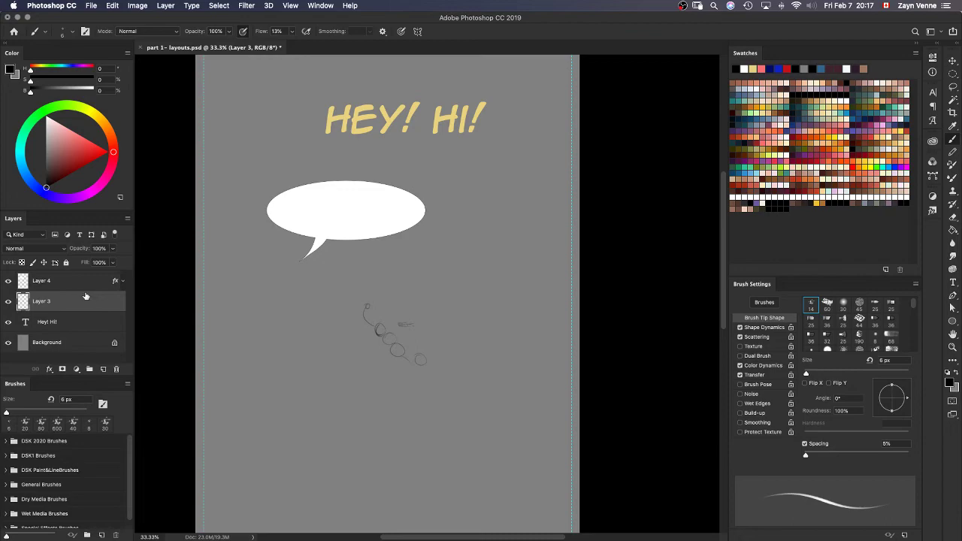
pyautogui.hotkey('ctrl', 't')
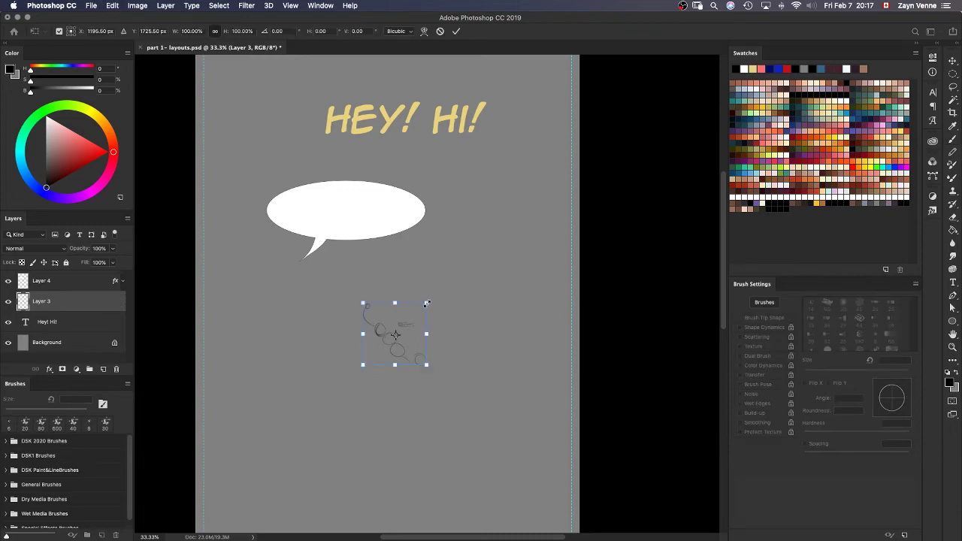
pyautogui.moveTo(427, 304)
pyautogui.mouseDown()
pyautogui.moveTo(614, 121)
pyautogui.moveTo(689, 71)
pyautogui.moveTo(677, 63)
pyautogui.mouseUp()
pyautogui.moveTo(503, 309)
pyautogui.mouseDown()
pyautogui.moveTo(353, 444)
pyautogui.moveTo(312, 467)
pyautogui.mouseUp()
pyautogui.moveTo(521, 184)
pyautogui.mouseDown()
pyautogui.moveTo(577, 119)
pyautogui.moveTo(693, 42)
pyautogui.mouseUp()
pyautogui.moveTo(531, 301); pyautogui.dragTo(472, 354)
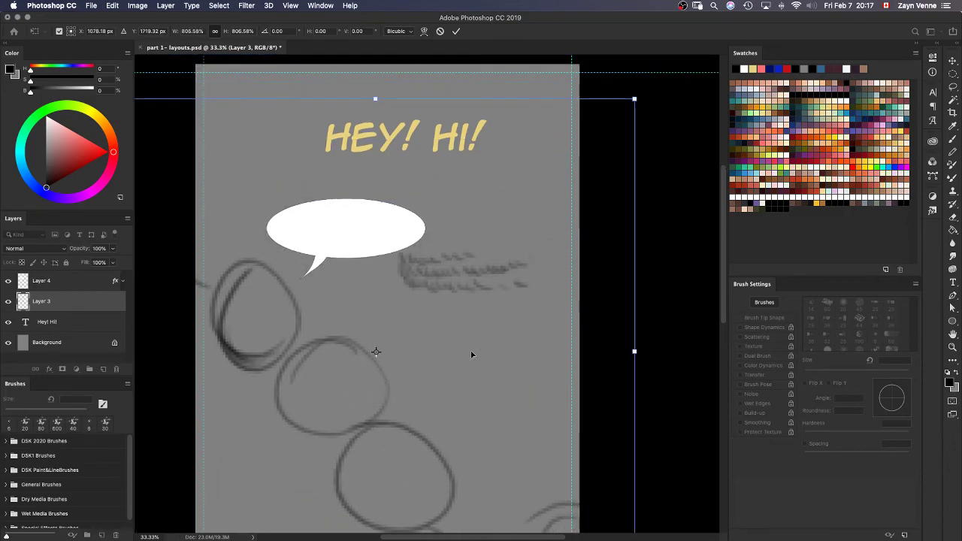
pyautogui.press('Return')
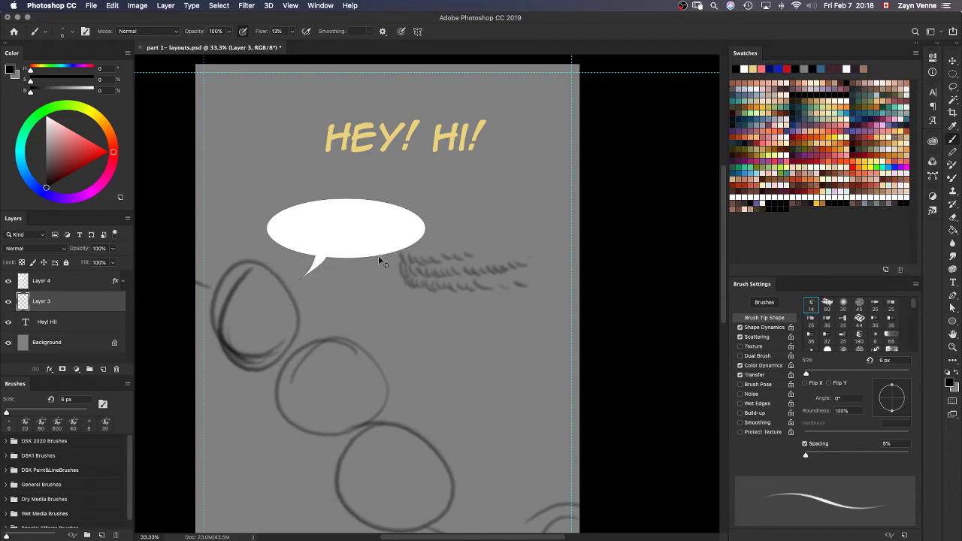
pyautogui.press('super+z')
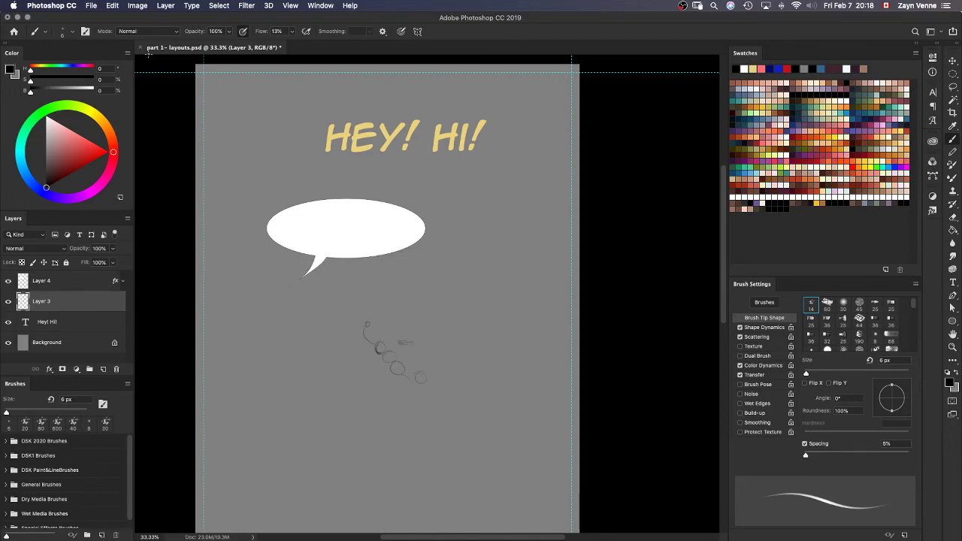
pyautogui.click(137, 6)
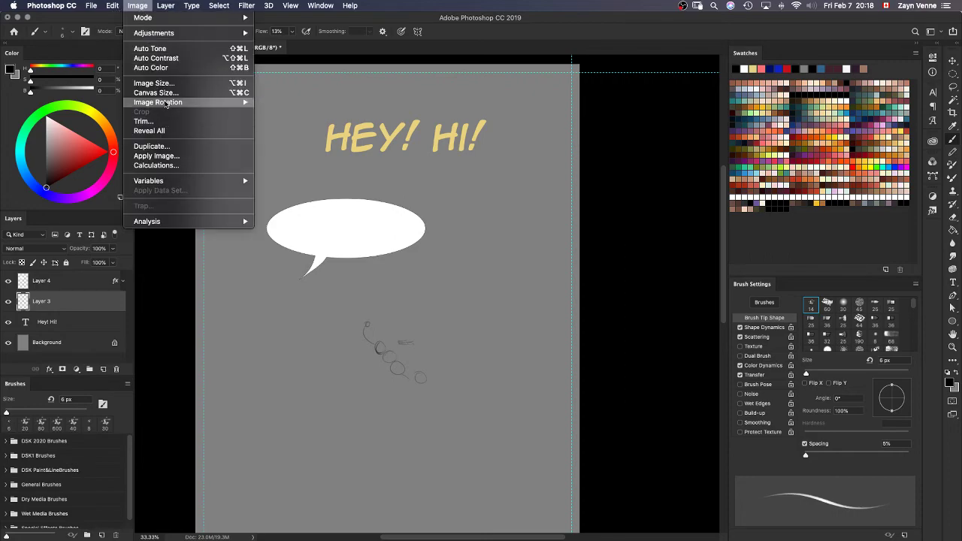
pyautogui.moveTo(166, 104)
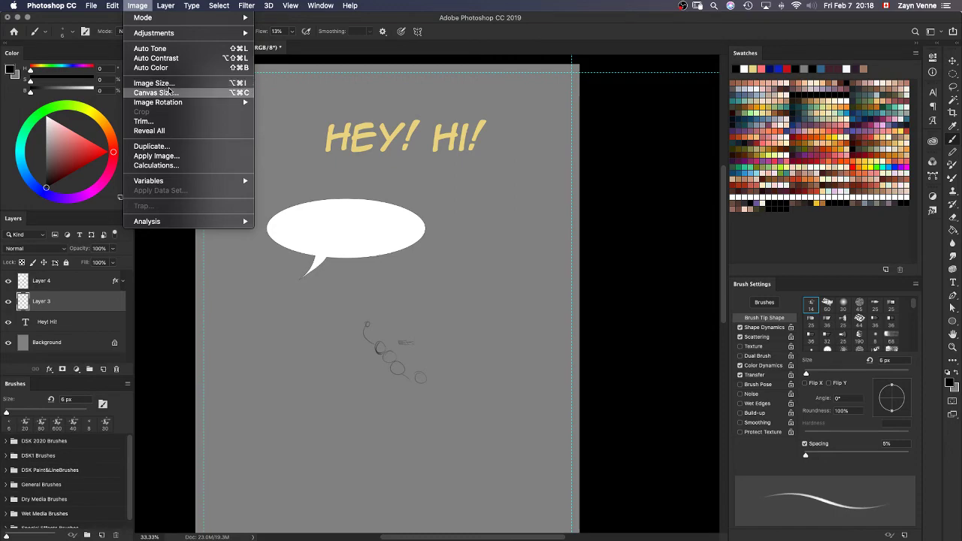
pyautogui.click(162, 83)
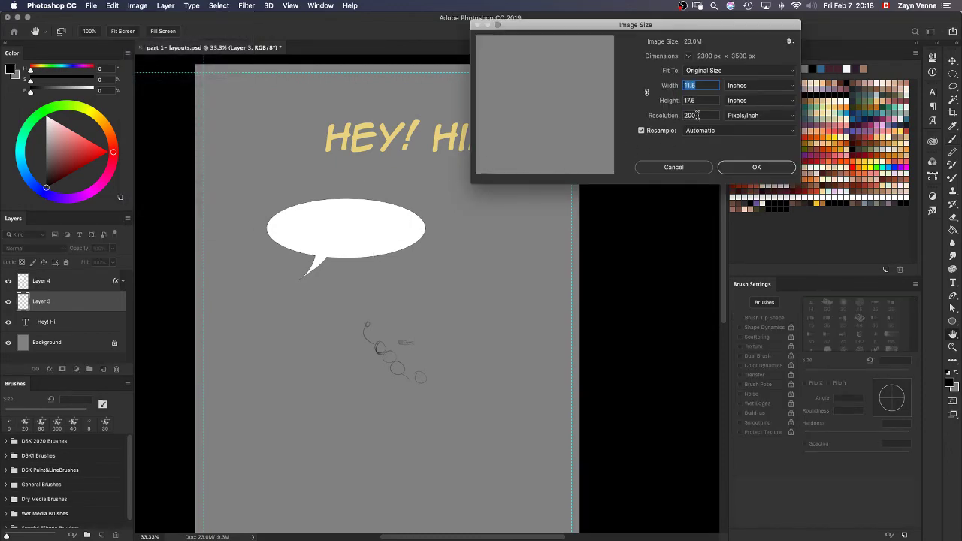
pyautogui.click(693, 169)
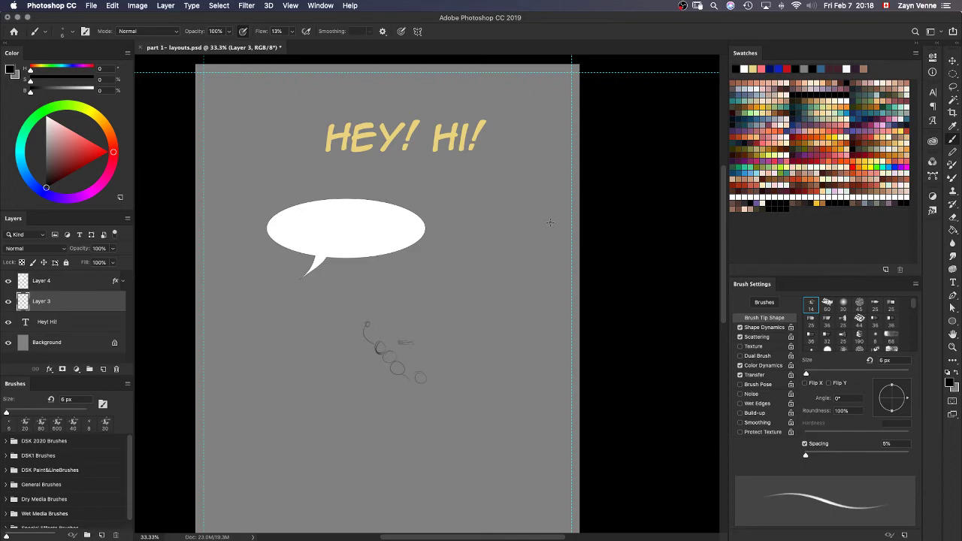
pyautogui.press('m')
# Load Layer 3's bubble shape as a selection and convert it into a work path
pyautogui.click(934, 175)
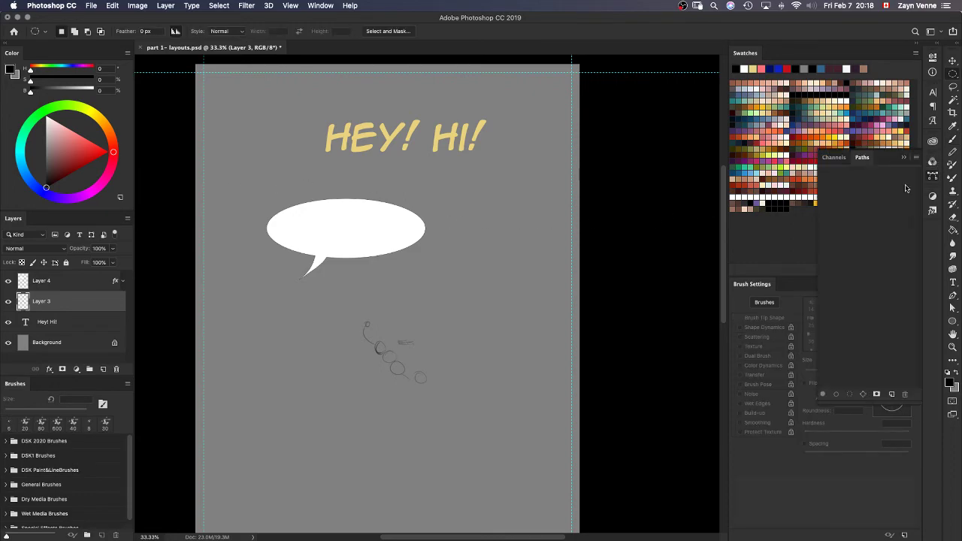
pyautogui.keyDown('super'); pyautogui.click(23, 283); pyautogui.keyUp('super')
pyautogui.rightClick(335, 220)
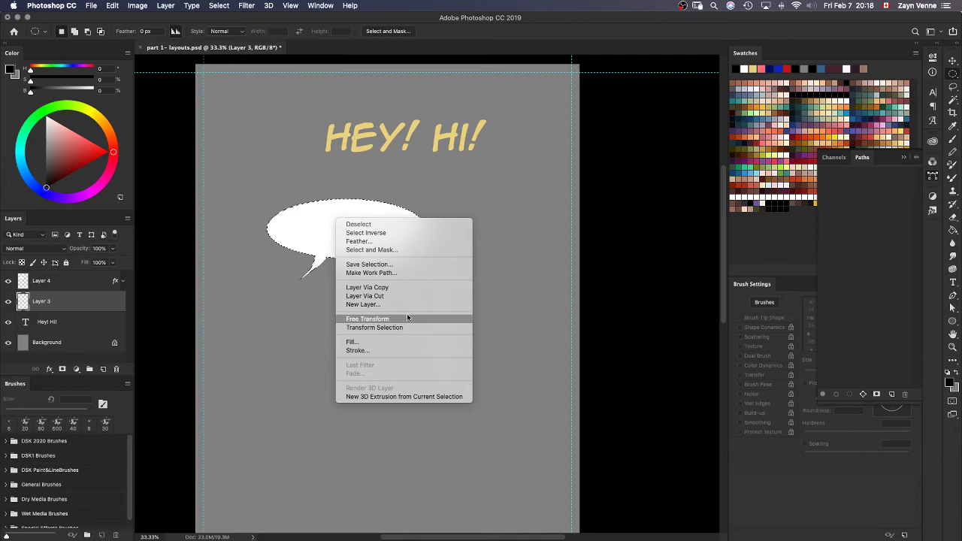
pyautogui.click(404, 273)
pyautogui.click(528, 256)
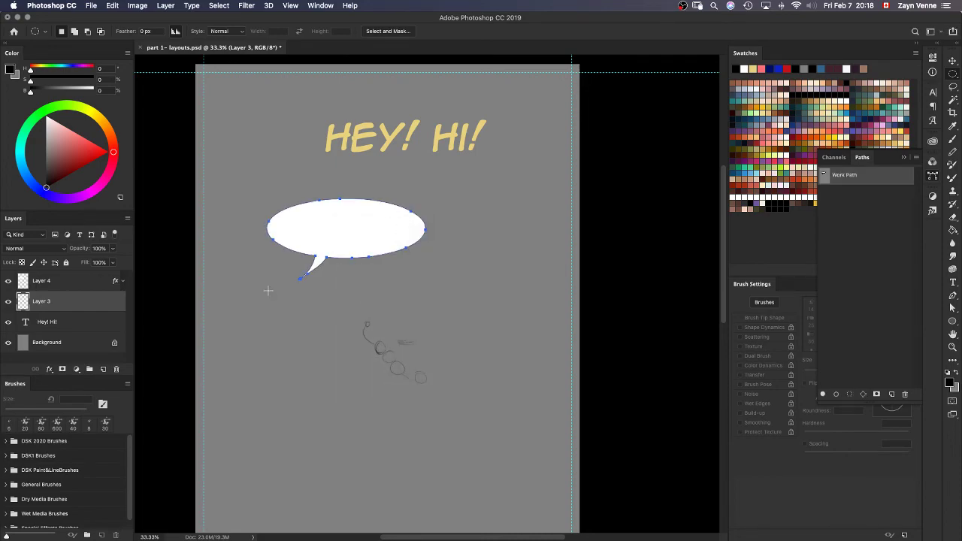
# Nudge the pencil scribble right and down, then move the bubble path below-left of the bubble
pyautogui.press('v')
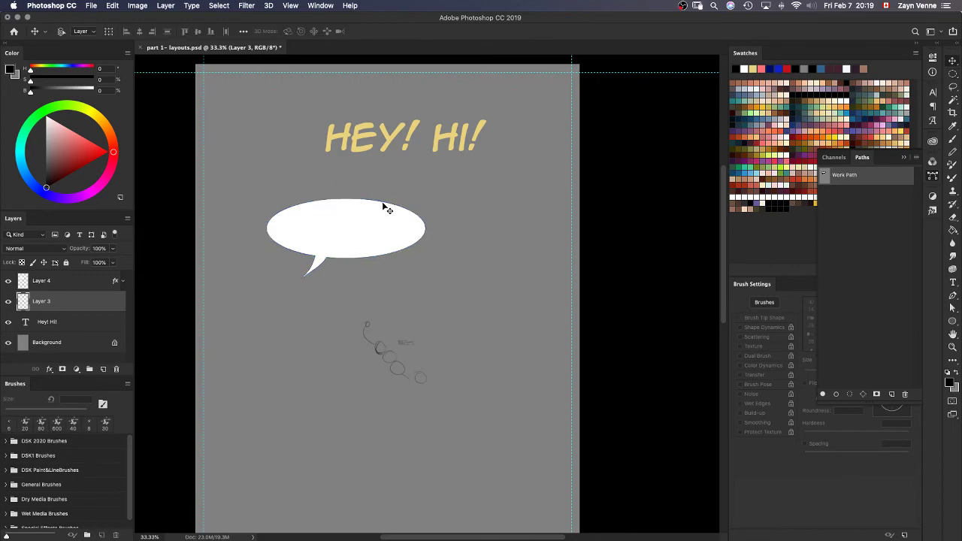
pyautogui.moveTo(386, 206); pyautogui.dragTo(412, 208)
pyautogui.moveTo(325, 258); pyautogui.dragTo(327, 277)
pyautogui.press('a')
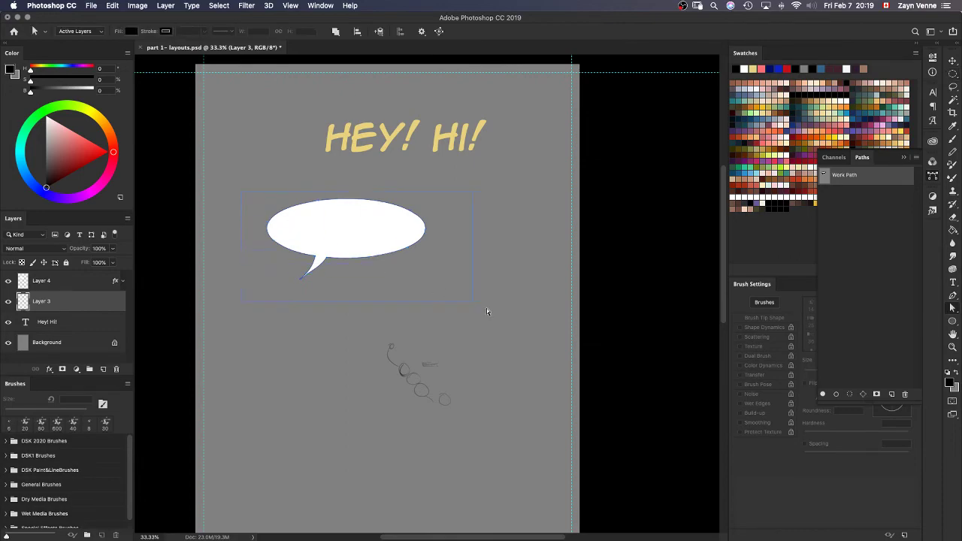
pyautogui.moveTo(426, 230); pyautogui.dragTo(382, 326)
pyautogui.click(223, 324)
# Add a new Layer 5 and define the bubble path as a custom shape named 'bub'
pyautogui.press('super+shift+n')
pyautogui.press('Return')
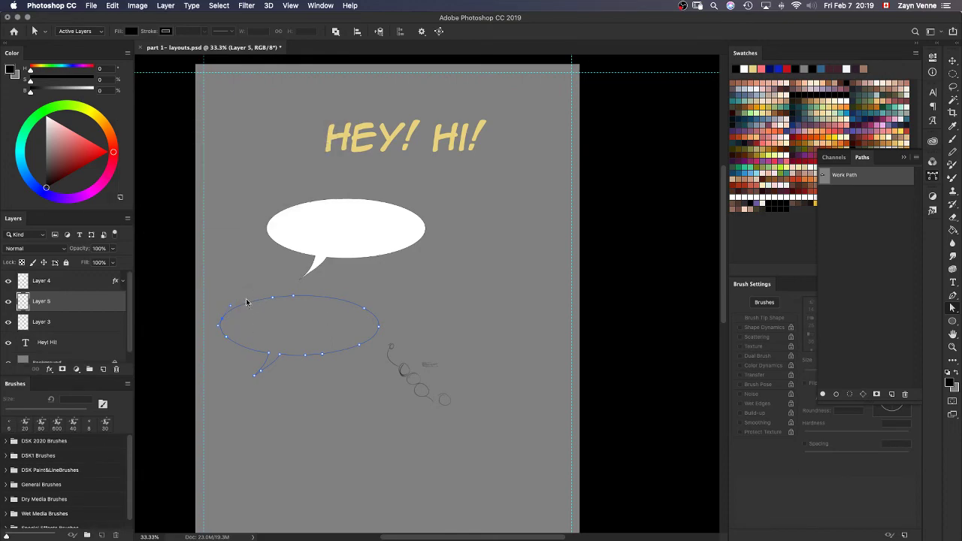
pyautogui.rightClick(244, 293)
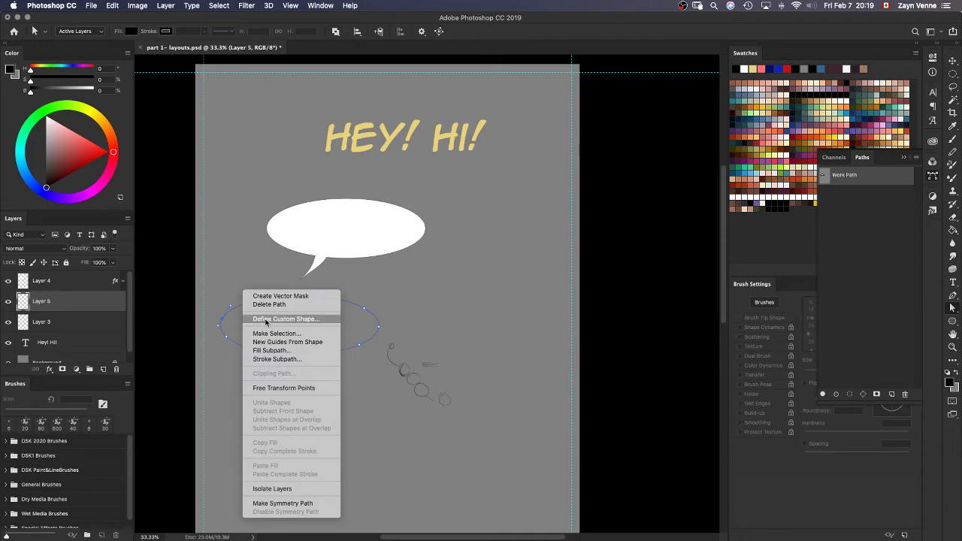
pyautogui.click(342, 329)
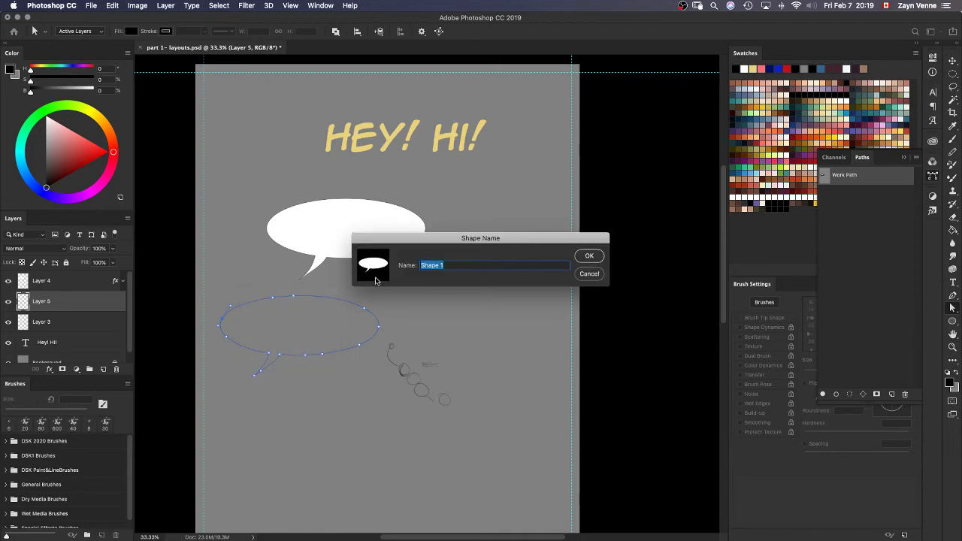
pyautogui.write('buble')
pyautogui.press('Return')
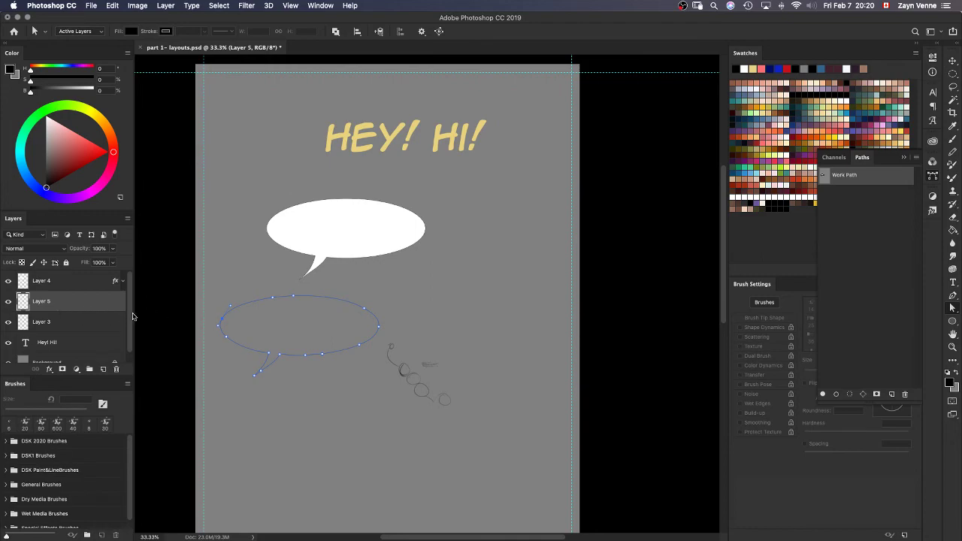
# Turn the bubble path into a vector mask on Layer 5
pyautogui.rightClick(90, 305)
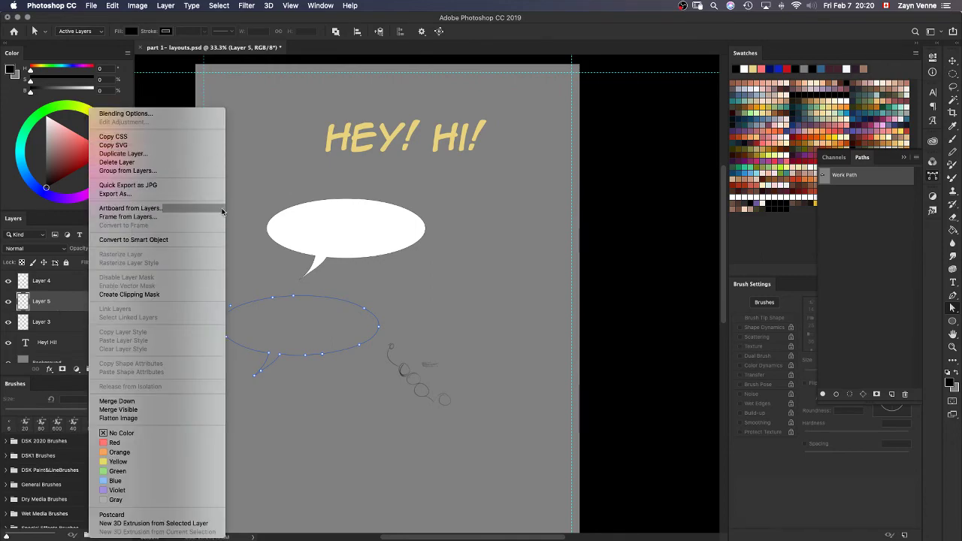
pyautogui.click(345, 307)
pyautogui.rightClick(345, 305)
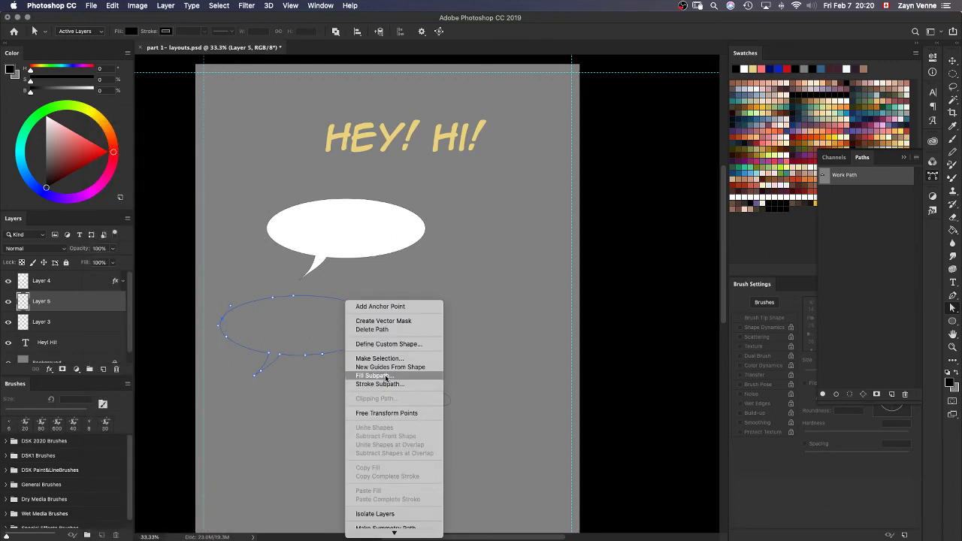
pyautogui.click(399, 325)
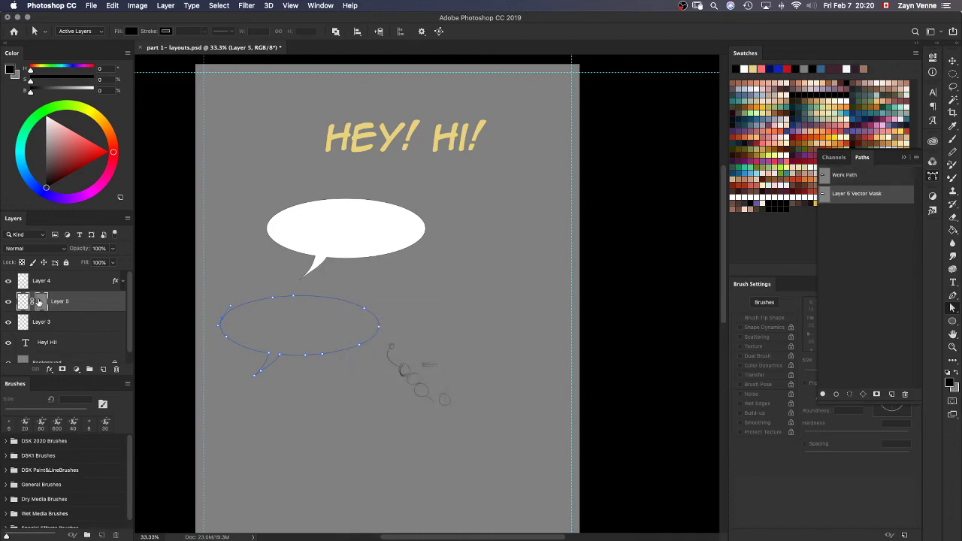
pyautogui.keyDown('super'); pyautogui.click(42, 303); pyautogui.keyUp('super')
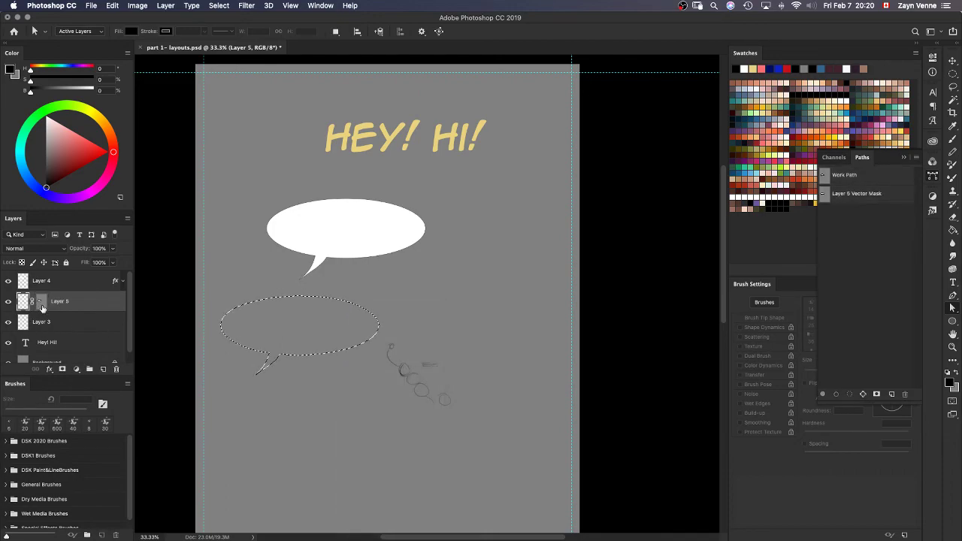
pyautogui.press('super+z')
pyautogui.click(861, 192)
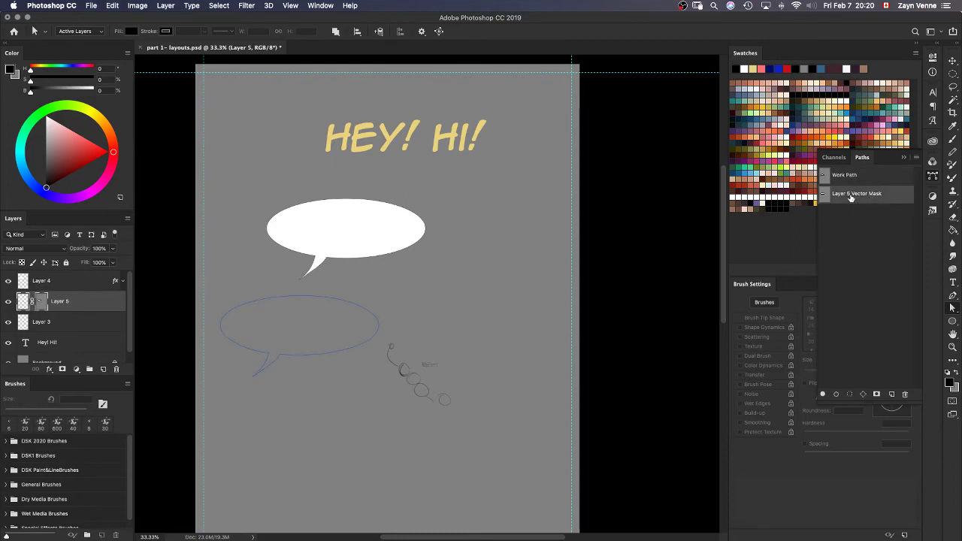
pyautogui.click(835, 176)
pyautogui.rightClick(345, 303)
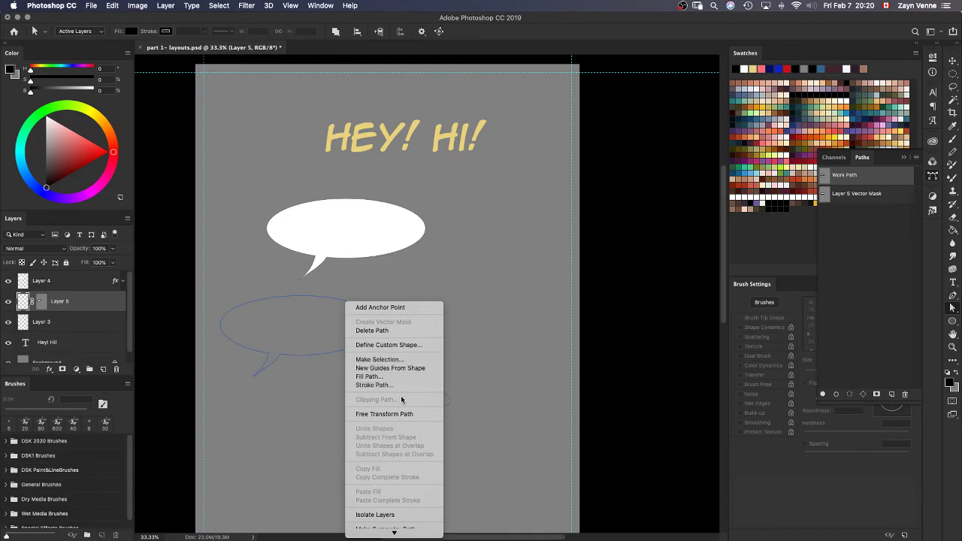
pyautogui.moveTo(399, 534)
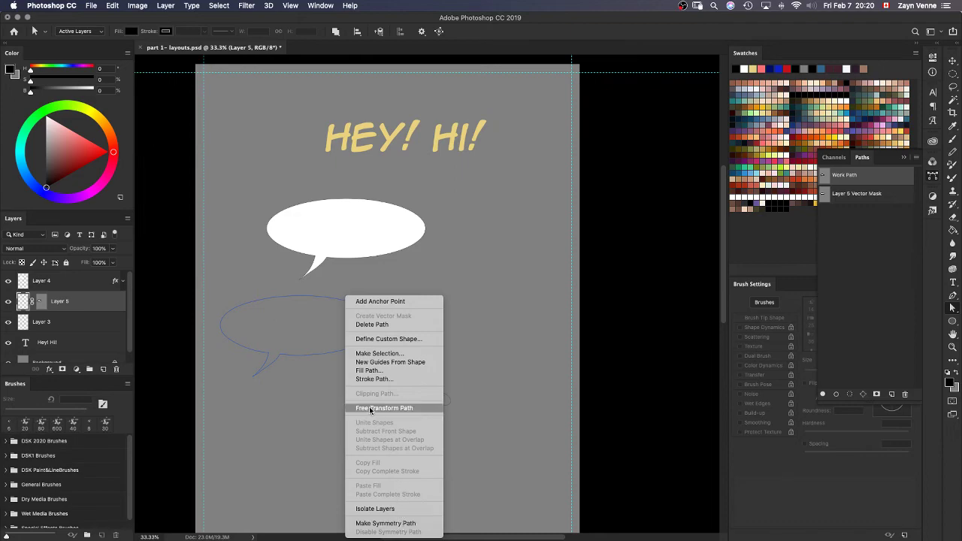
pyautogui.click(293, 311)
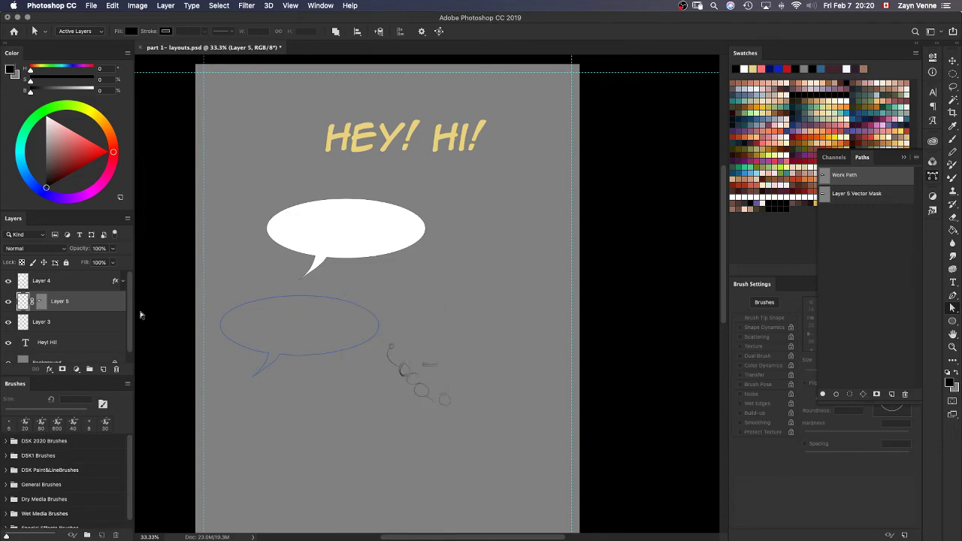
pyautogui.rightClick(42, 301)
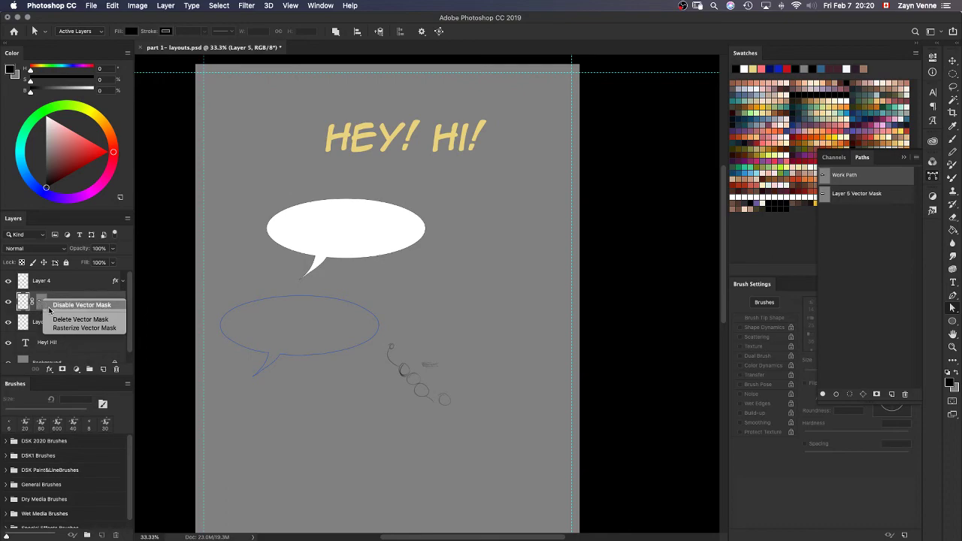
pyautogui.press('Escape')
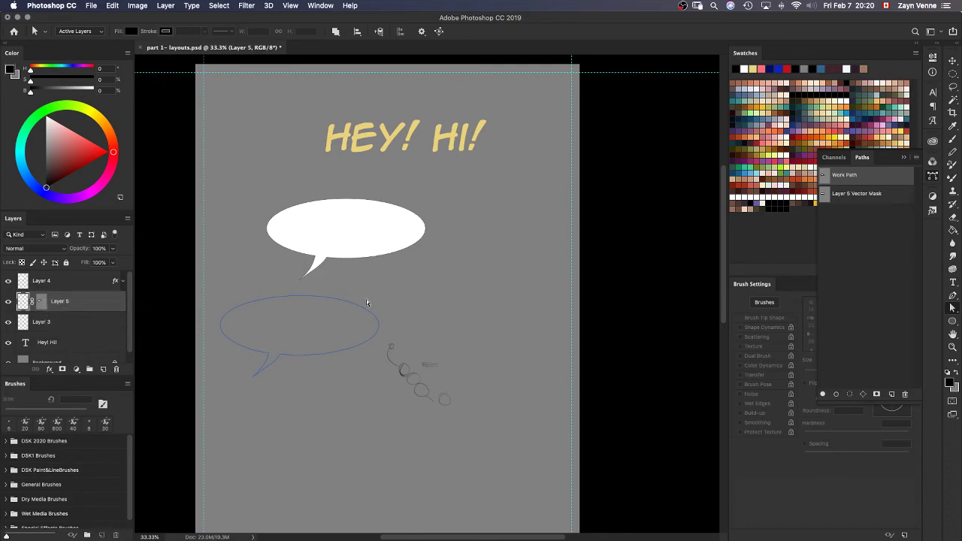
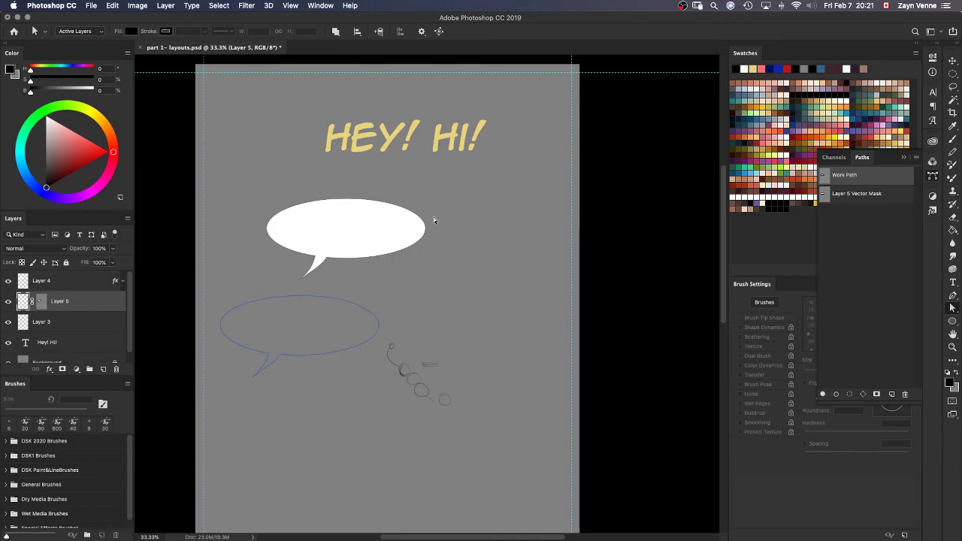
# Select and deselect the bubble path's anchor points, then hide the blue speech-bubble work path
pyautogui.press('m')
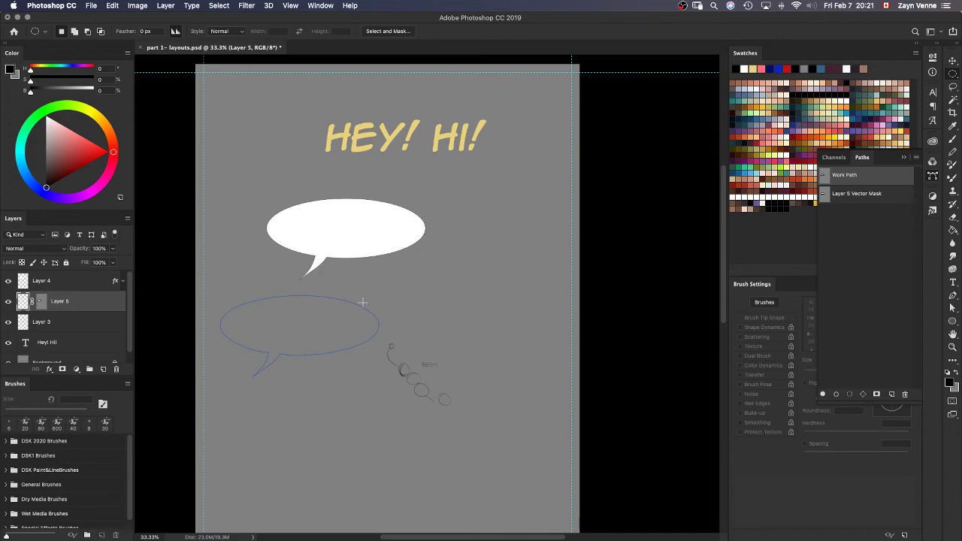
pyautogui.press('a')
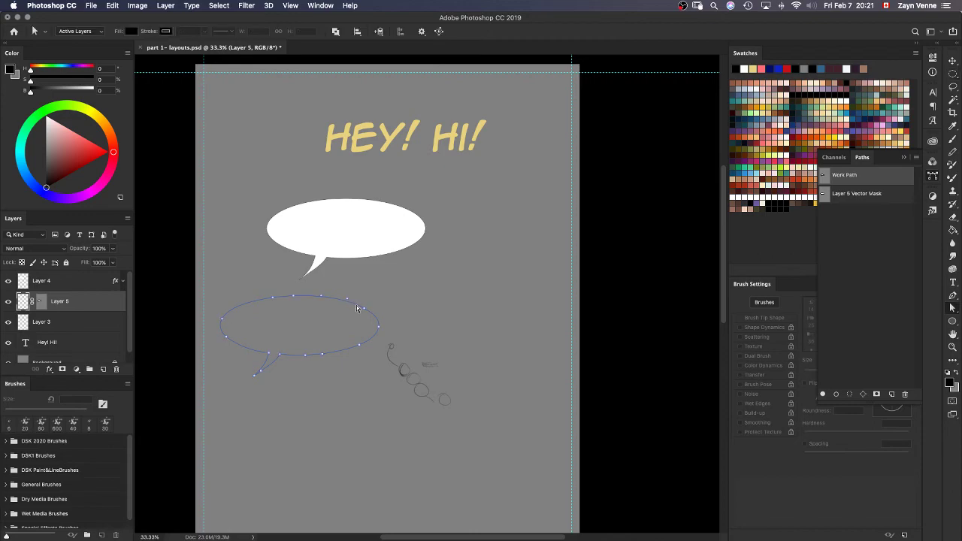
pyautogui.click(279, 354)
pyautogui.click(359, 354)
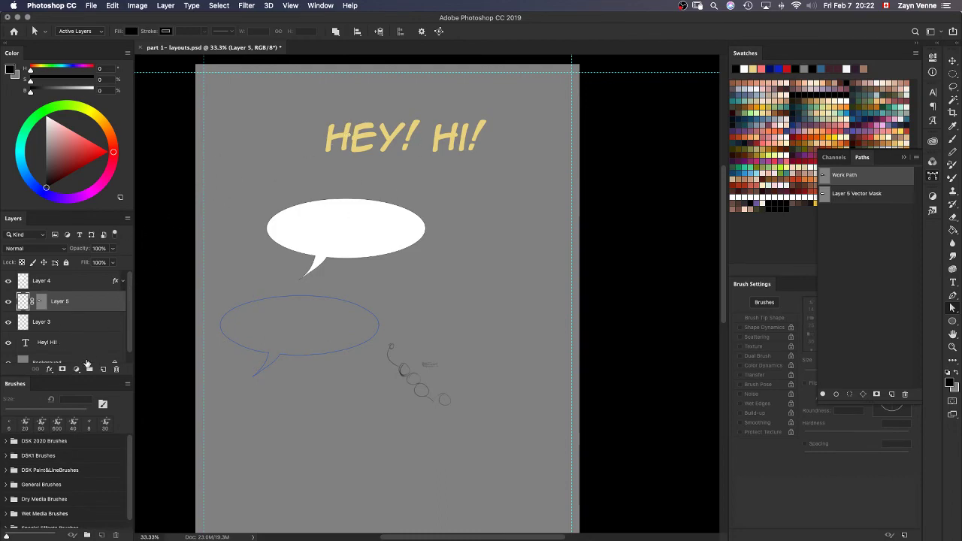
pyautogui.hotkey('alt', '[')
pyautogui.hotkey('alt', '[')
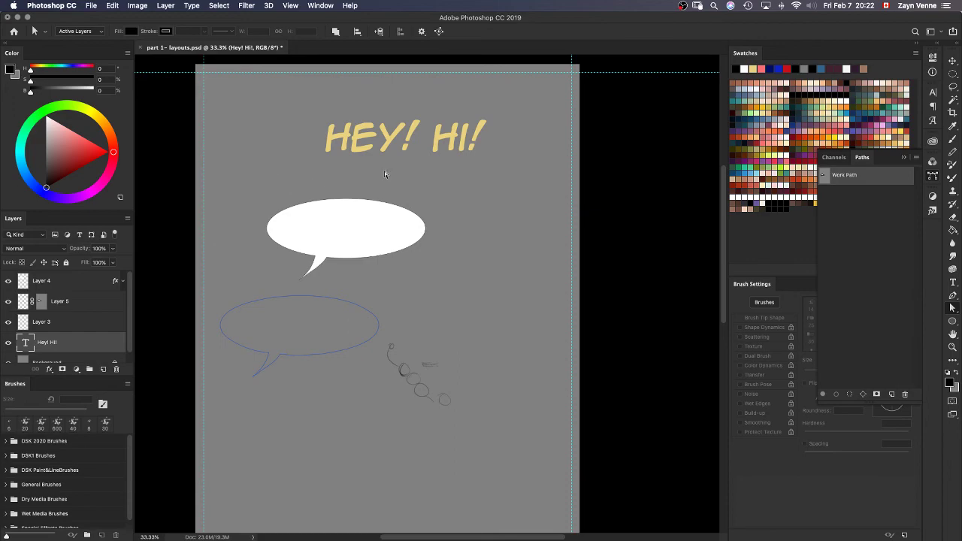
pyautogui.hotkey('ctrl', 't')
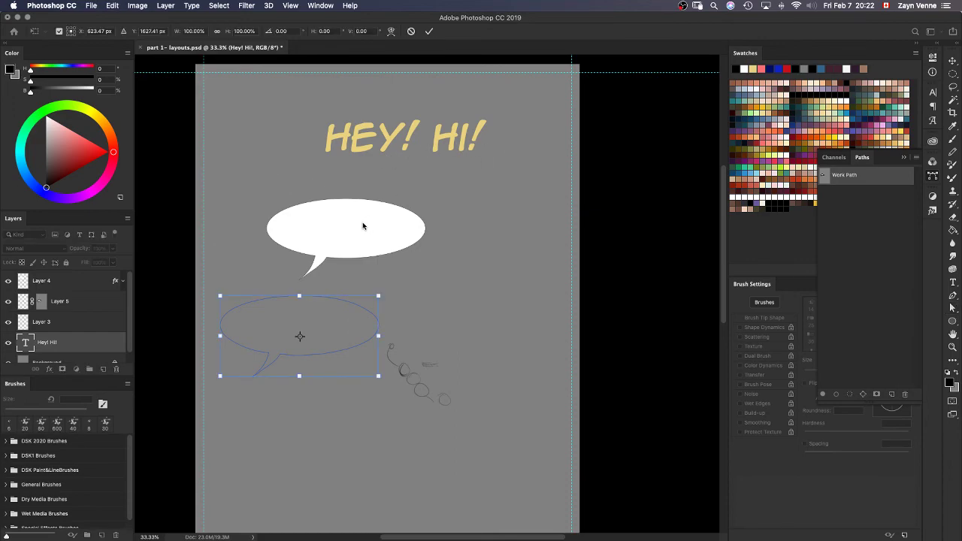
pyautogui.press('Escape')
pyautogui.click(865, 235)
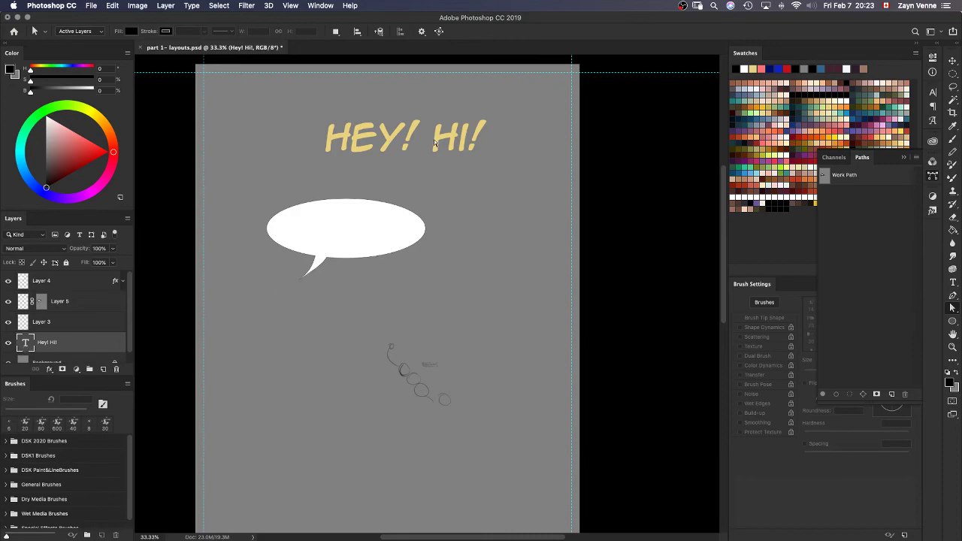
# Scale the HEY! HI! text to about 39%, place it on the bubble, and stack it above Layer 4
pyautogui.hotkey('ctrl', 't')
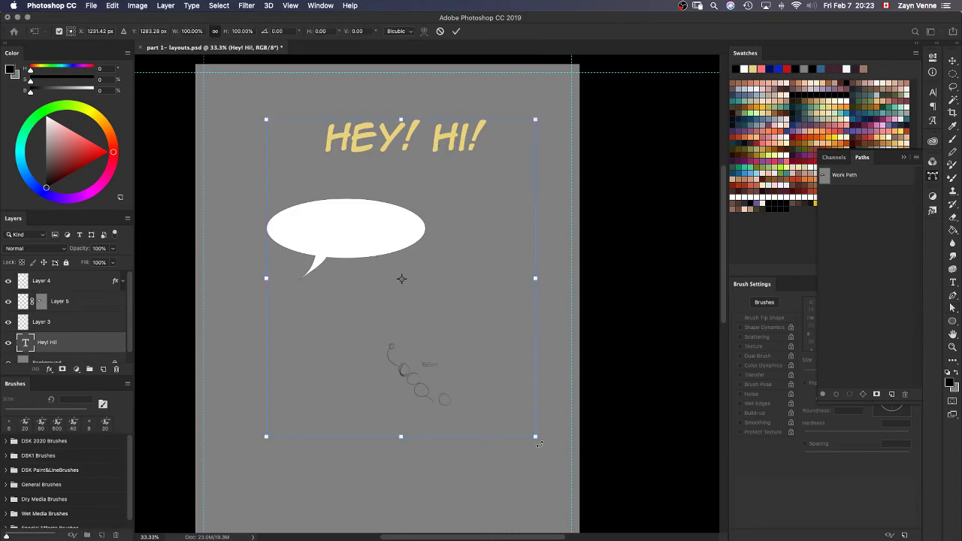
pyautogui.moveTo(534, 436); pyautogui.dragTo(371, 244)
pyautogui.moveTo(331, 145); pyautogui.dragTo(354, 236)
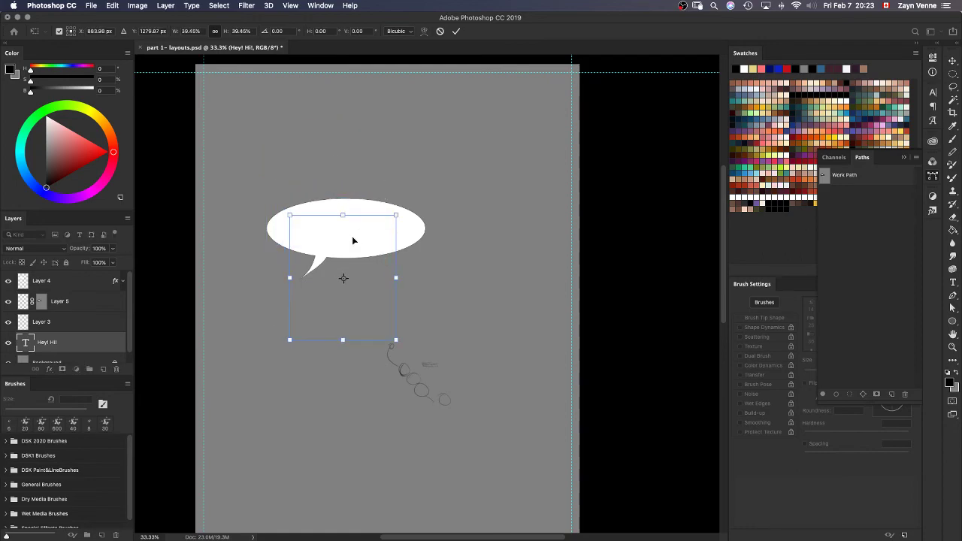
pyautogui.press('Return')
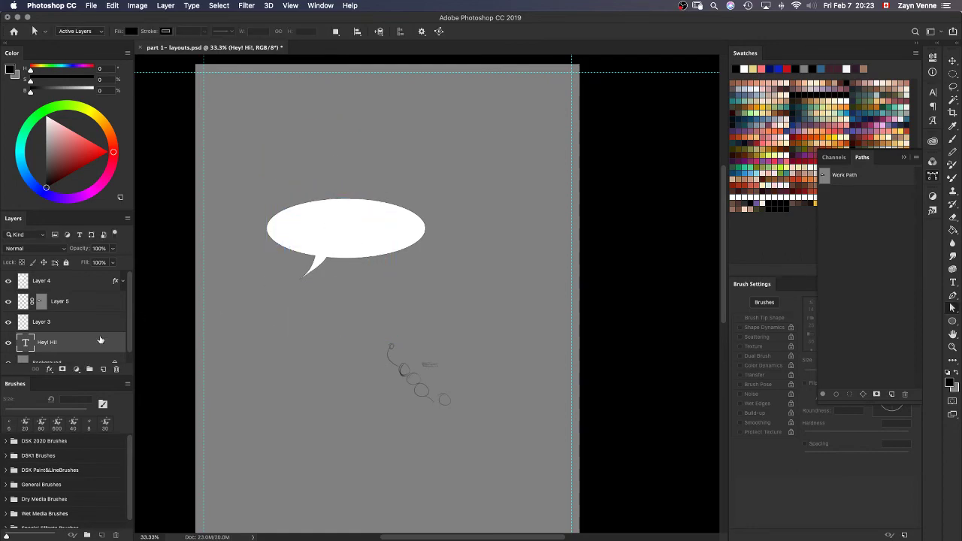
pyautogui.moveTo(97, 342); pyautogui.dragTo(89, 274)
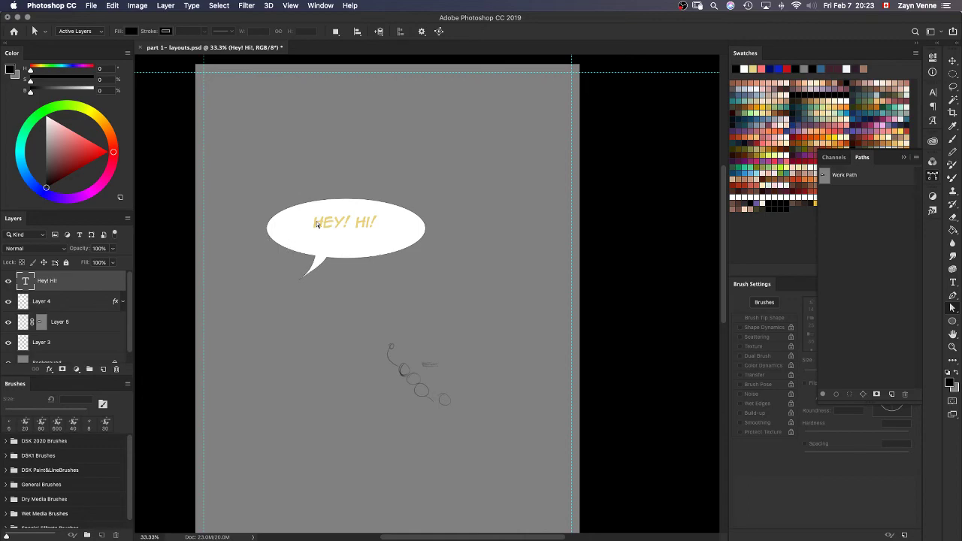
pyautogui.press('super+t')
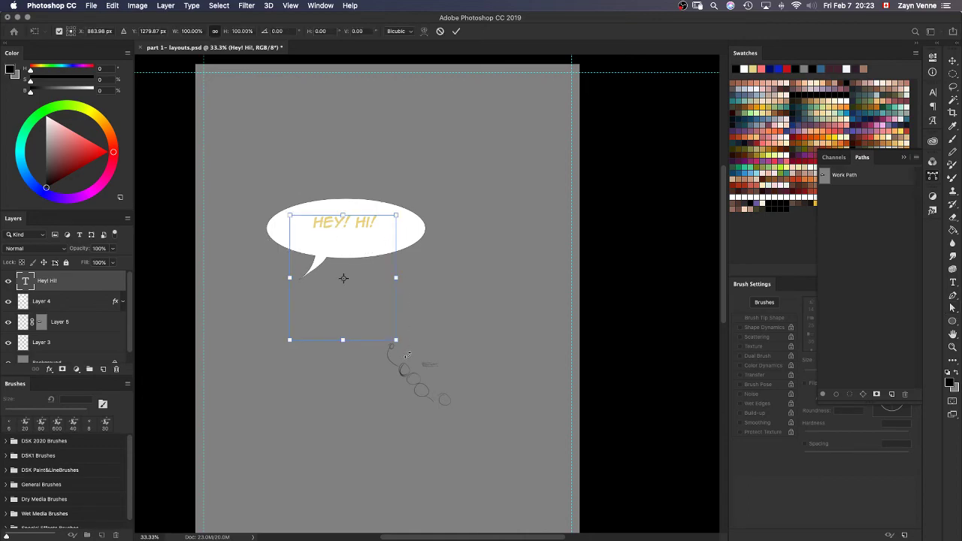
pyautogui.moveTo(394, 340); pyautogui.dragTo(510, 475)
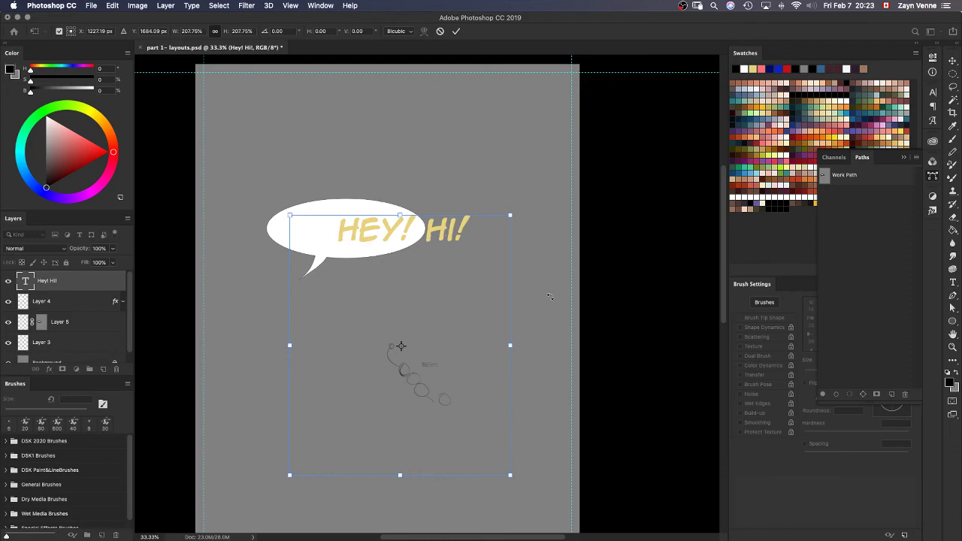
pyautogui.moveTo(511, 477); pyautogui.dragTo(679, 536)
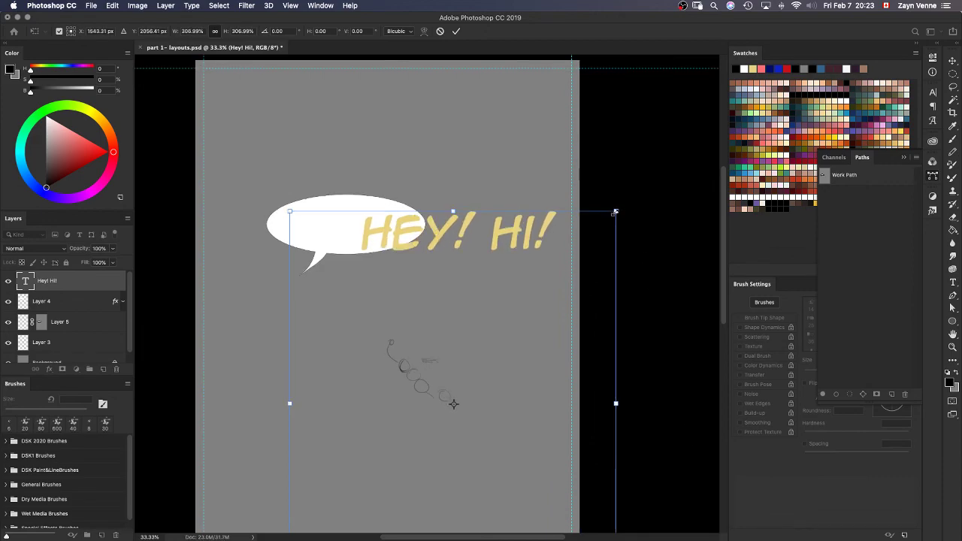
pyautogui.moveTo(615, 211); pyautogui.dragTo(725, 79)
pyautogui.moveTo(438, 248); pyautogui.dragTo(283, 362)
pyautogui.moveTo(573, 193); pyautogui.dragTo(483, 326)
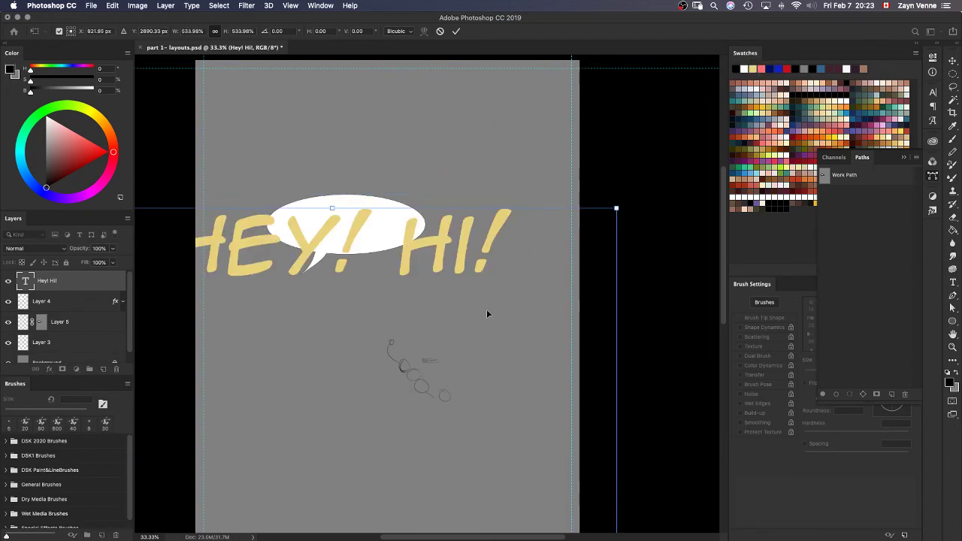
pyautogui.press('Escape')
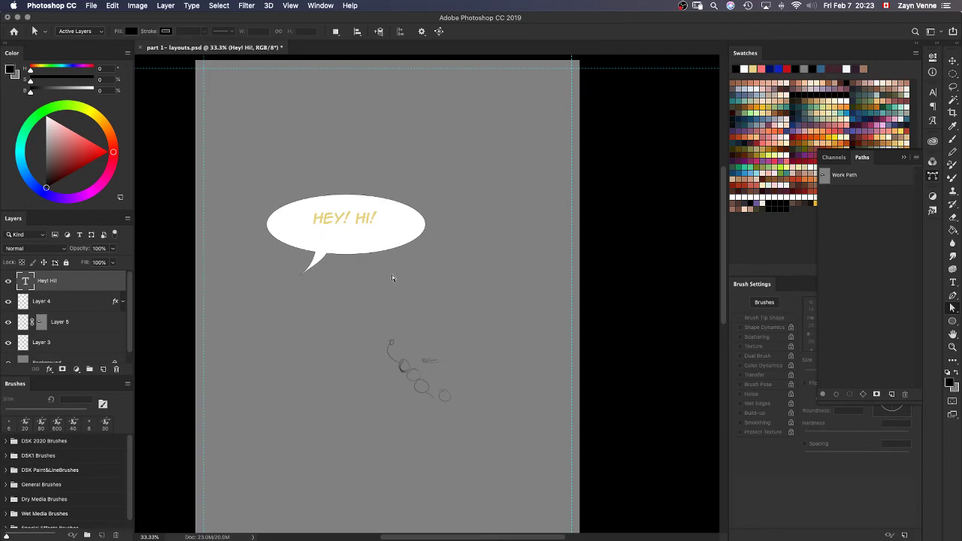
# Rasterize the Hey! Hi! type layer and delete an accidental empty text box
pyautogui.rightClick(83, 281)
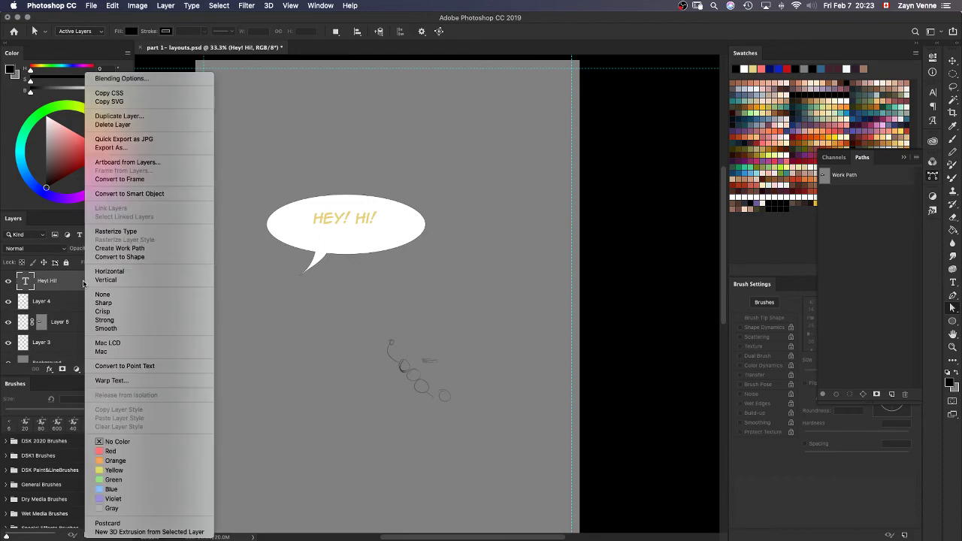
pyautogui.click(132, 233)
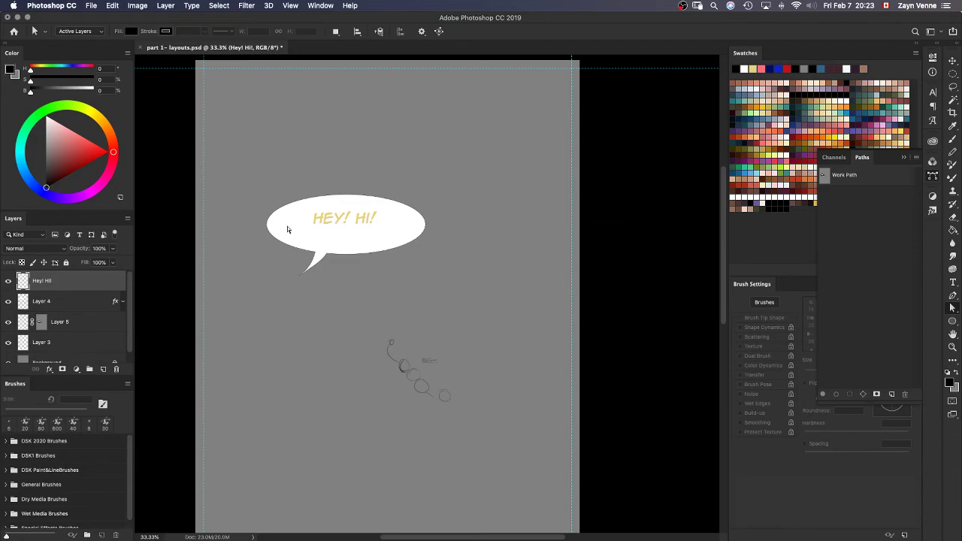
pyautogui.press('t')
pyautogui.moveTo(341, 215); pyautogui.dragTo(414, 238)
pyautogui.press('Escape')
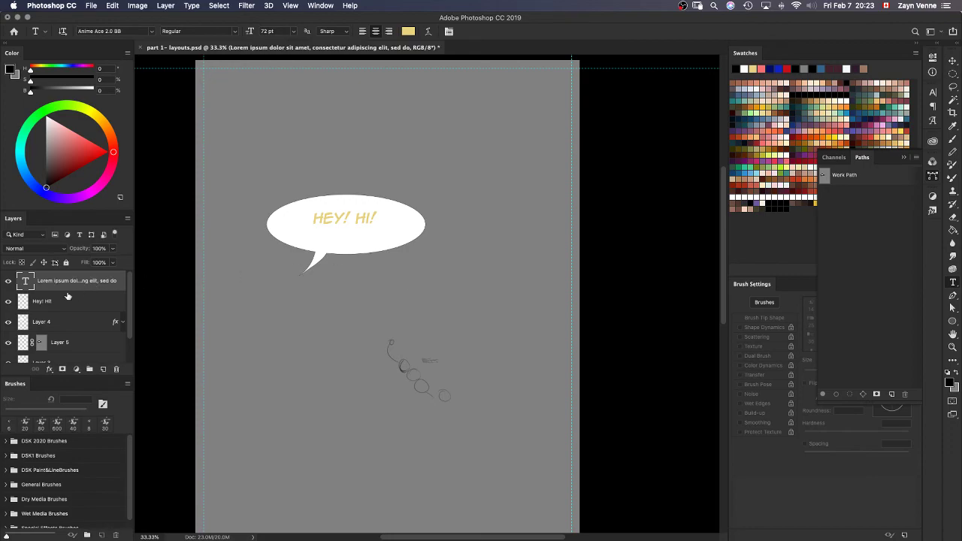
pyautogui.press('BackSpace')
# Enlarge the rasterized HEY! HI! text to about 712% and stretch it wider
pyautogui.press('super+t')
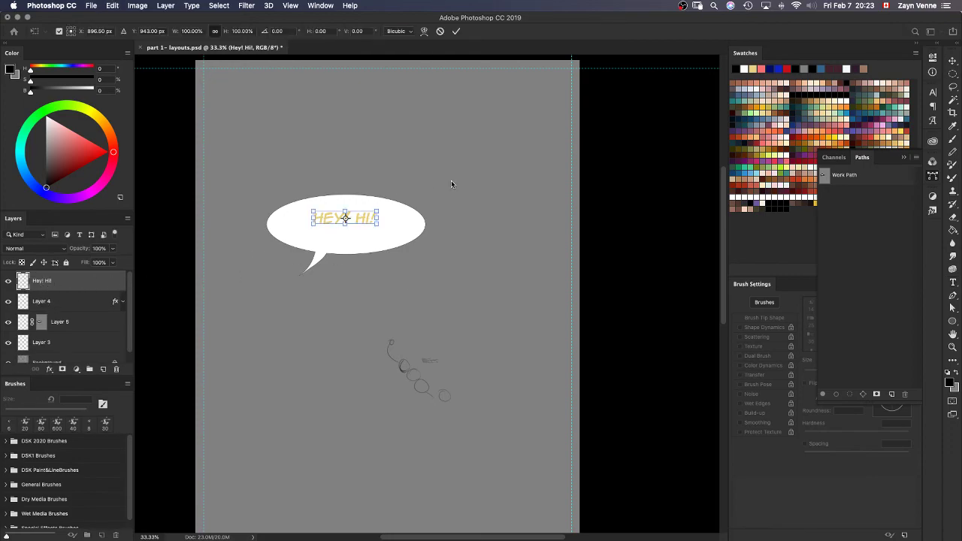
pyautogui.moveTo(377, 207); pyautogui.dragTo(338, 223)
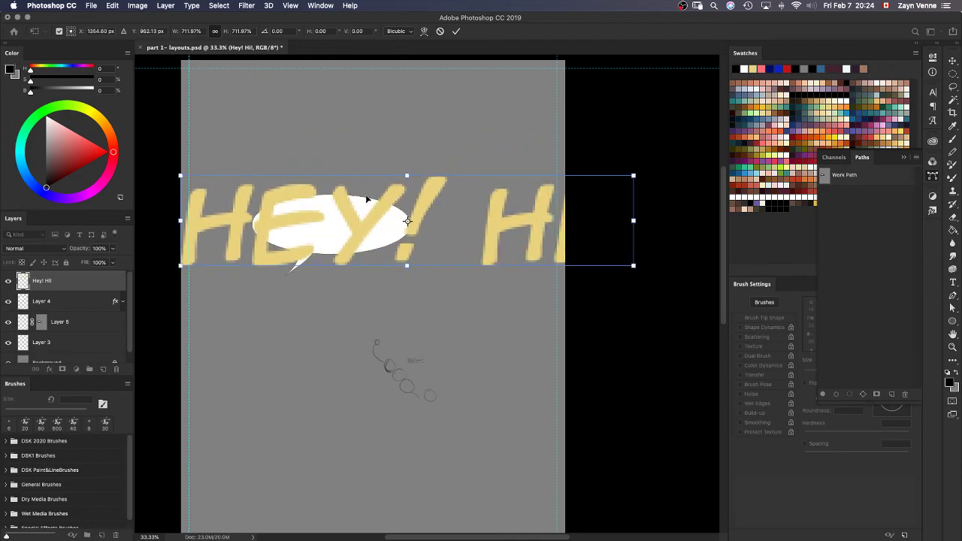
pyautogui.moveTo(630, 177); pyautogui.dragTo(672, 166)
pyautogui.press('Return')
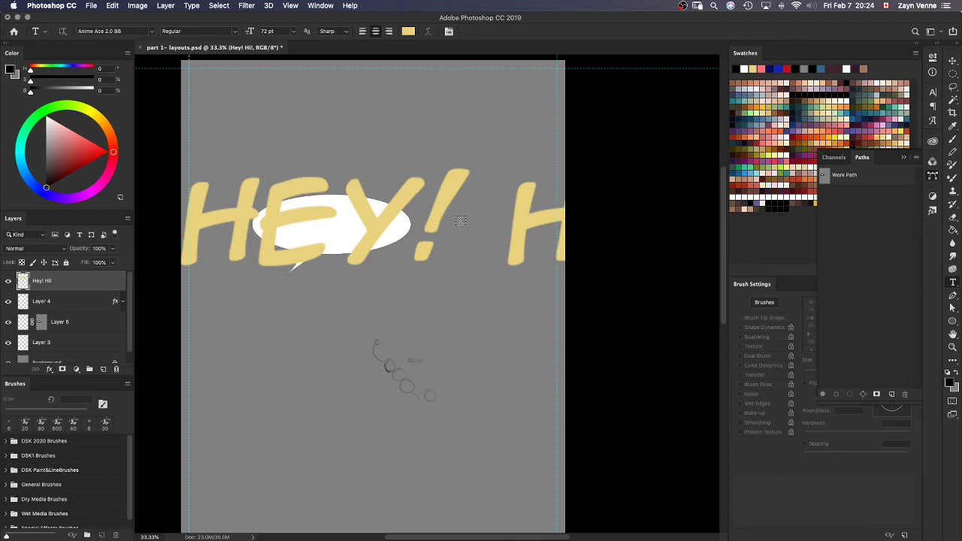
# Undo the text enlargement and nudge the HEY! HI! text slightly down
pyautogui.press('super+z')
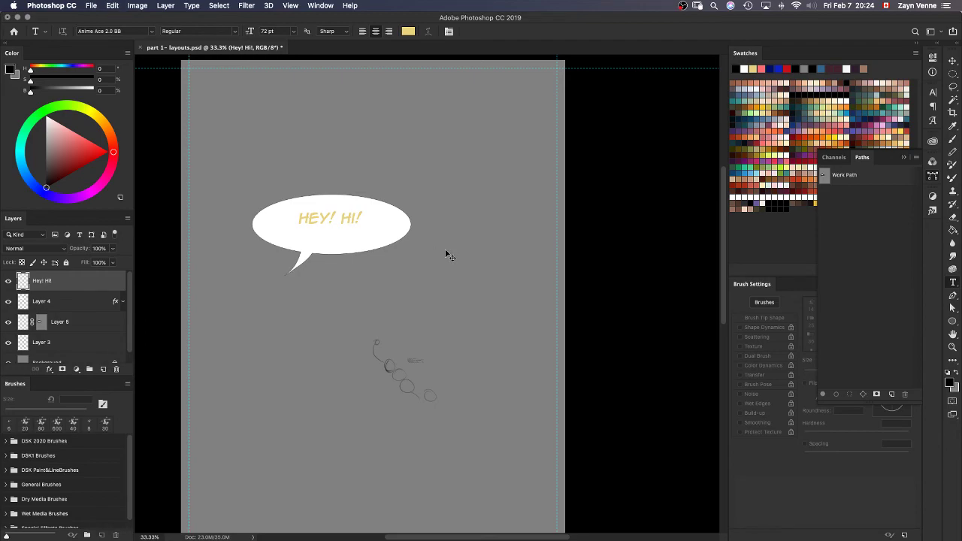
pyautogui.press('v')
pyautogui.hotkey('shift', 'Down')
pyautogui.hotkey('shift', 'Down')
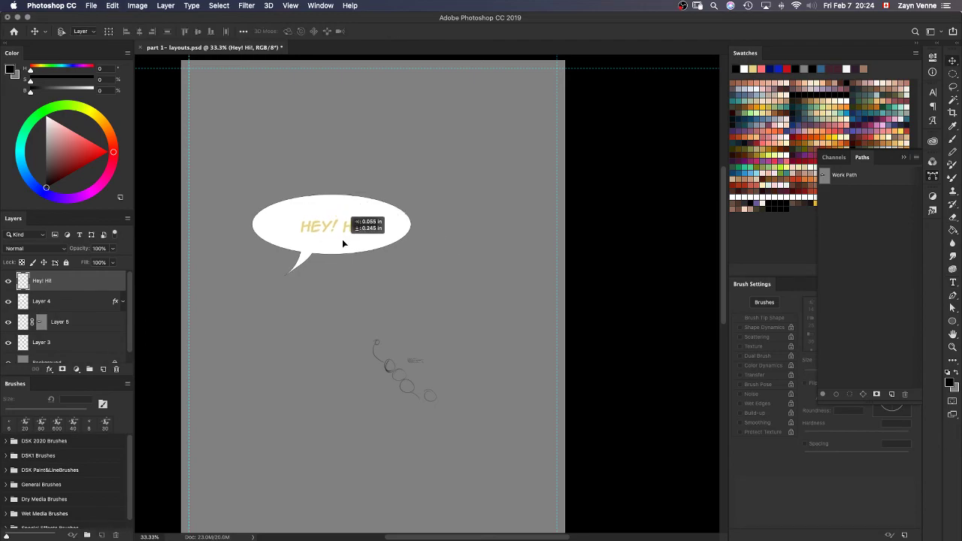
# Hide the Layer 5 and Layer 3 sketches and add Layer 4 to the selection
pyautogui.press('m')
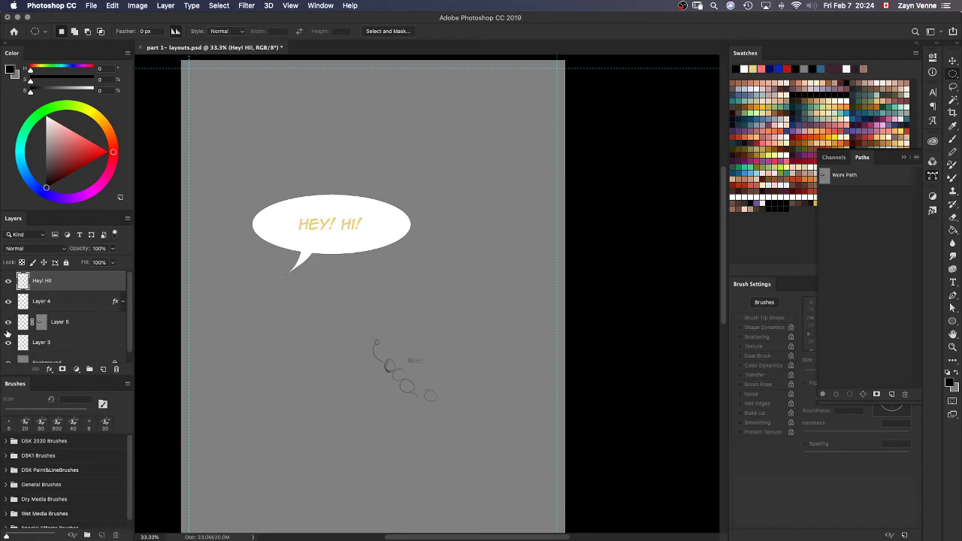
pyautogui.moveTo(8, 322); pyautogui.dragTo(9, 363)
pyautogui.click(8, 363)
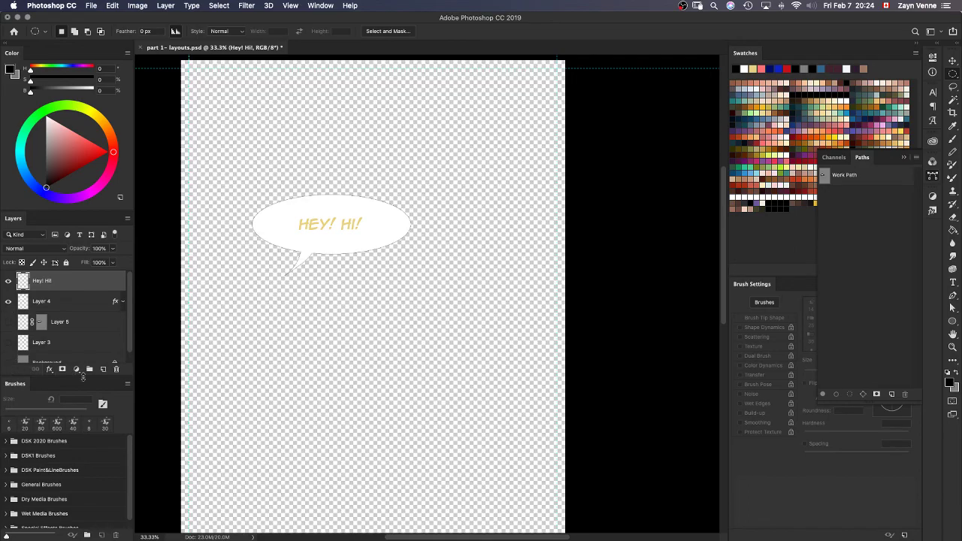
pyautogui.click(9, 362)
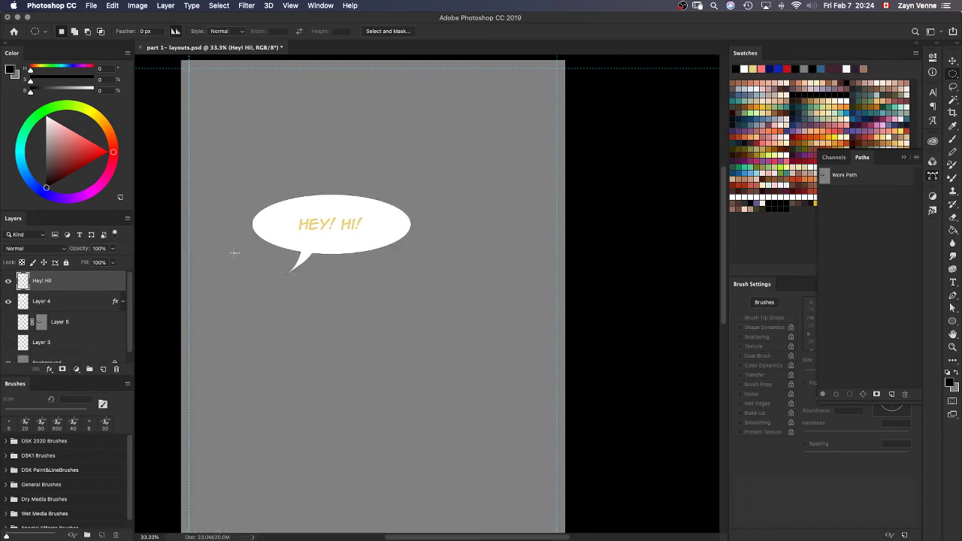
pyautogui.keyDown('shift'); pyautogui.click(74, 304); pyautogui.keyUp('shift')
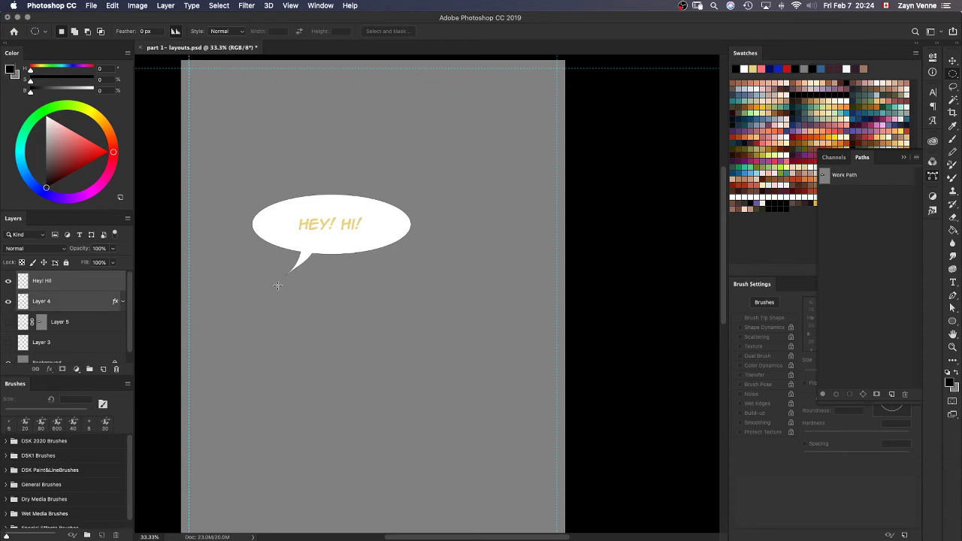
# Scale the bubble and HEY! HI! text together to about 227%, spanning the upper page
pyautogui.press('super+t')
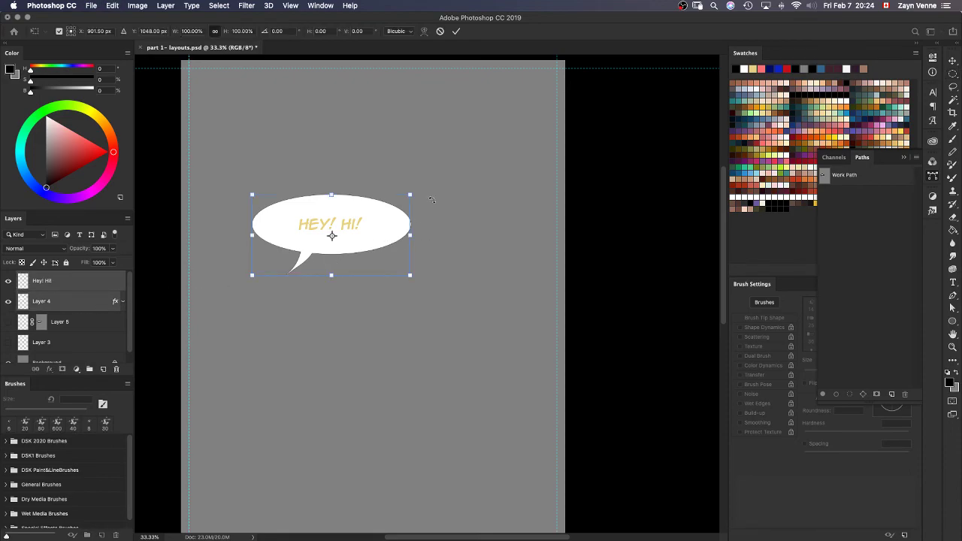
pyautogui.moveTo(409, 195); pyautogui.dragTo(586, 100)
pyautogui.moveTo(457, 212); pyautogui.dragTo(402, 265)
pyautogui.moveTo(536, 153); pyautogui.dragTo(556, 142)
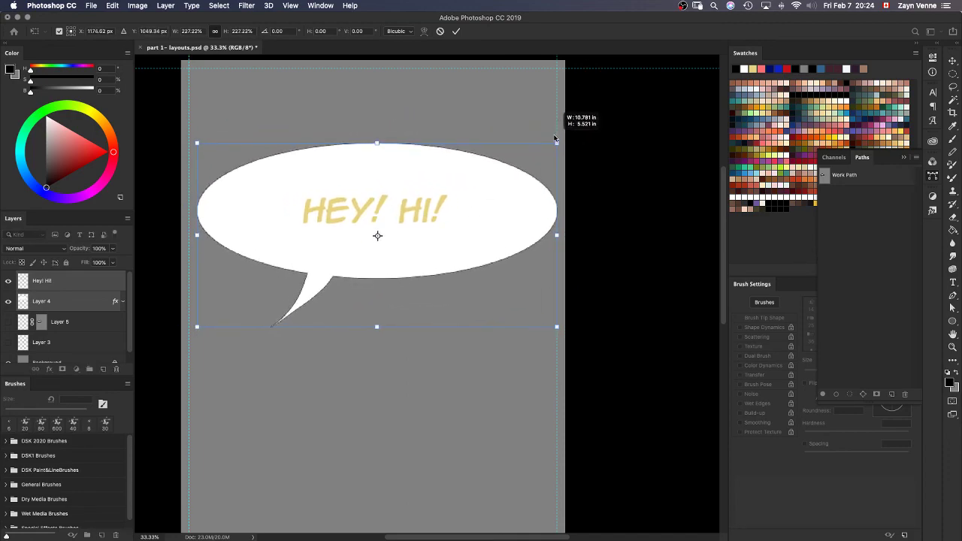
pyautogui.press('Return')
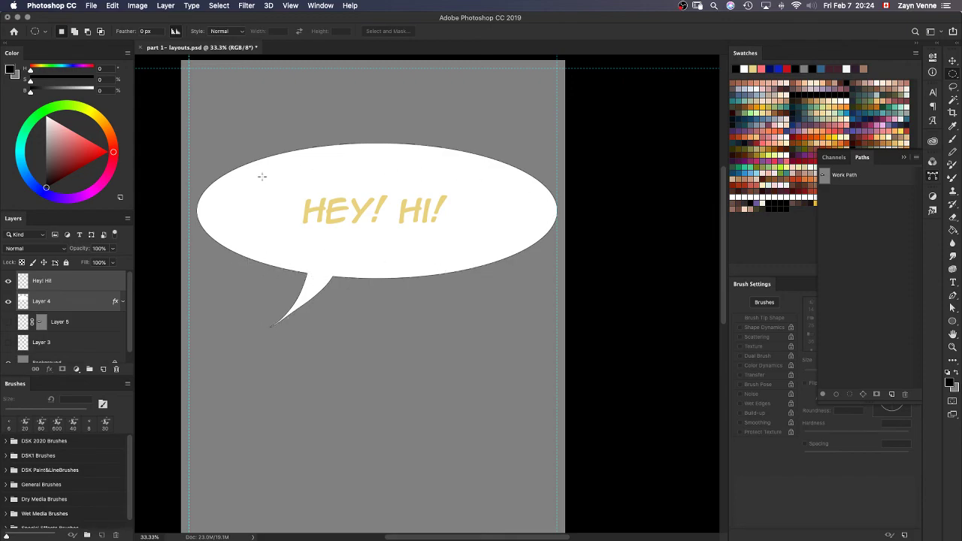
# Scale the bubble's Work Path up to align with the enlarged bubble
pyautogui.click(20, 322)
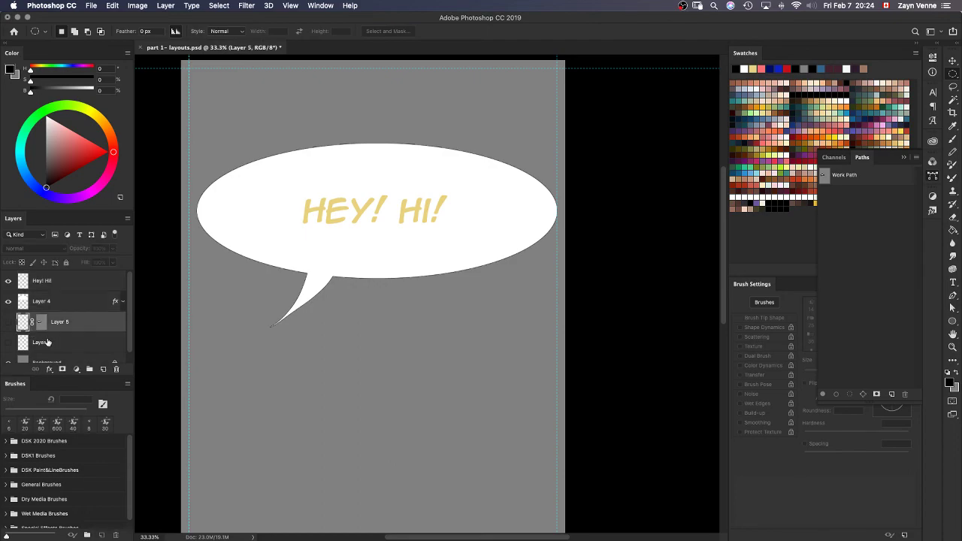
pyautogui.click(864, 175)
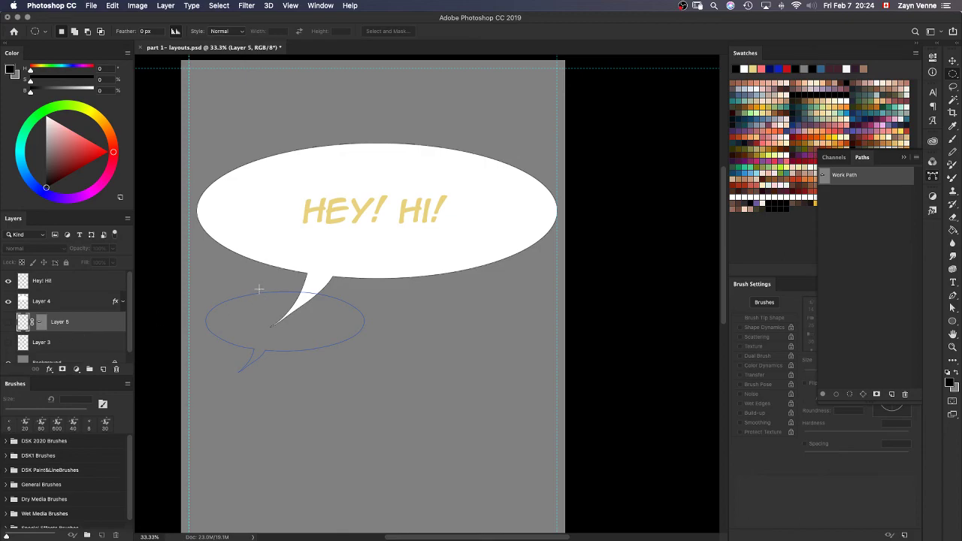
pyautogui.press('a')
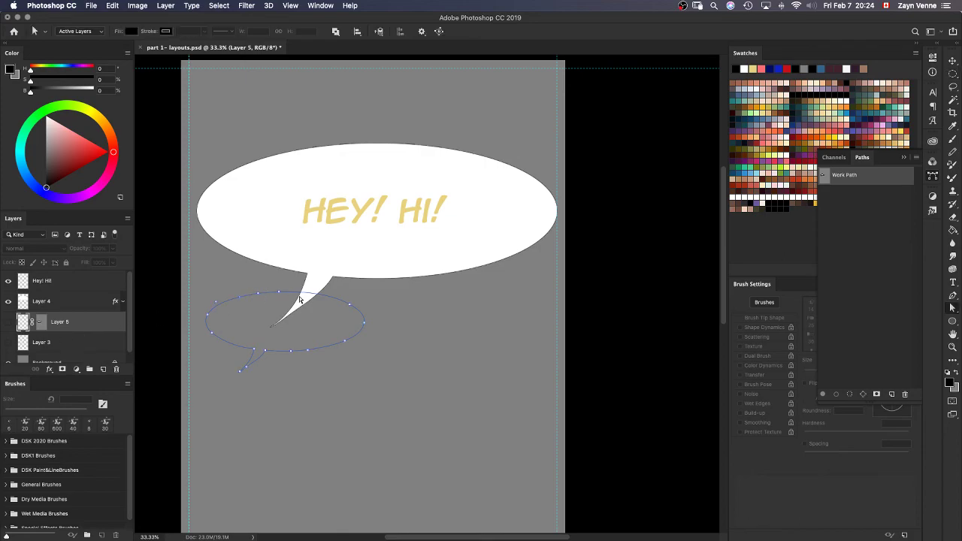
pyautogui.press('super+t')
pyautogui.moveTo(365, 291); pyautogui.dragTo(560, 135)
pyautogui.moveTo(456, 283); pyautogui.dragTo(450, 267)
pyautogui.press('Return')
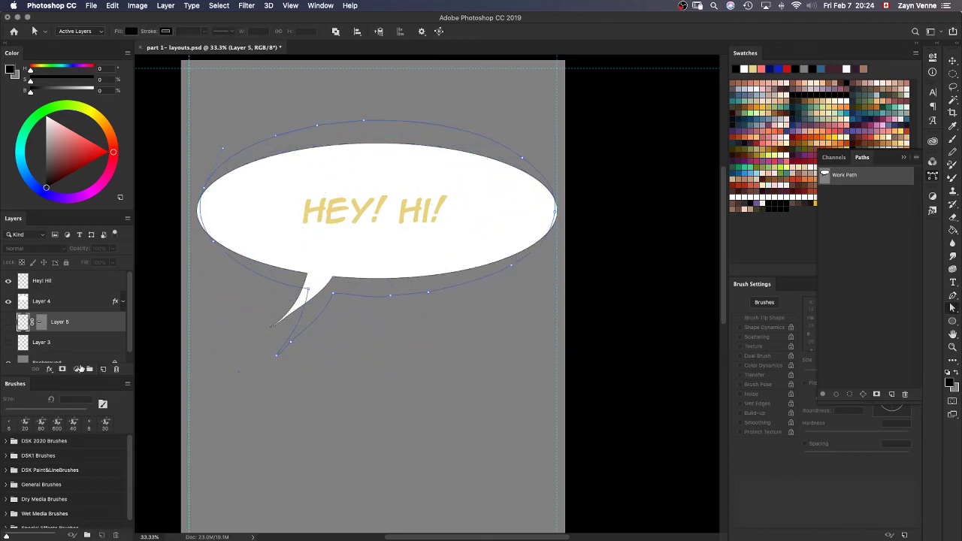
# Hide the old Layer 4 bubble and create a new empty Layer 6
pyautogui.click(8, 301)
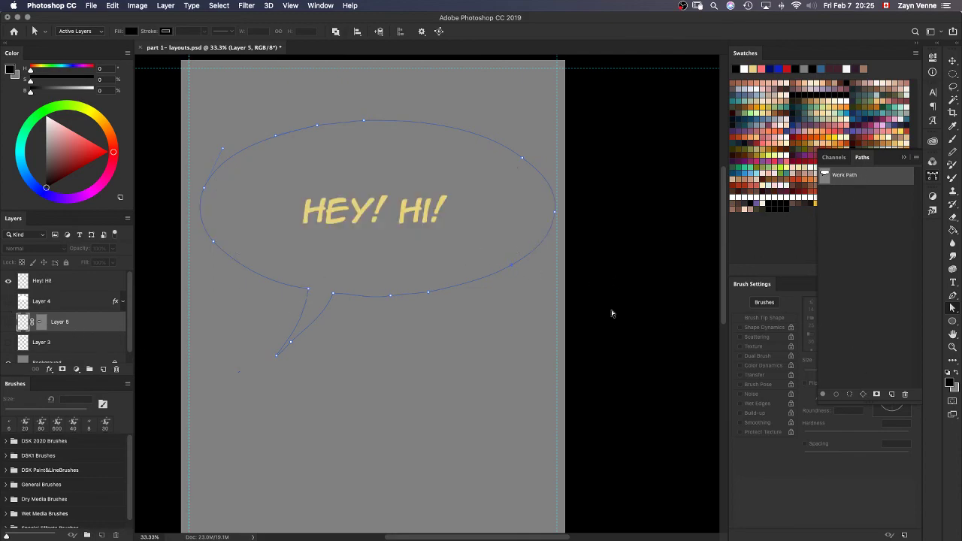
pyautogui.press('super+shift+n')
pyautogui.press('Return')
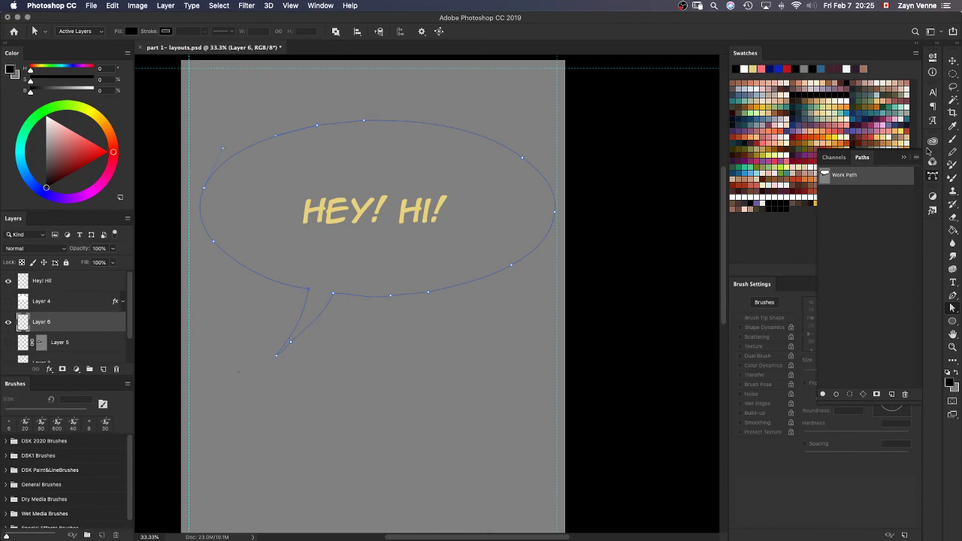
# Keep the Layer 6 name and set the foreground colour to pure white #ffffff
pyautogui.doubleClick(42, 323)
pyautogui.click(99, 327)
pyautogui.press('i')
pyautogui.click(10, 69)
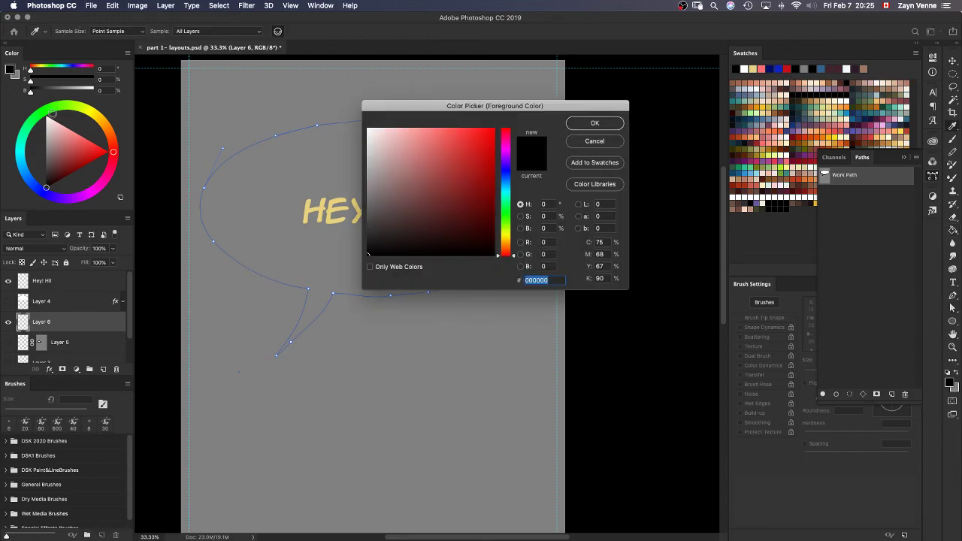
pyautogui.moveTo(490, 224)
pyautogui.mouseDown()
pyautogui.moveTo(398, 178)
pyautogui.moveTo(367, 130)
pyautogui.mouseUp()
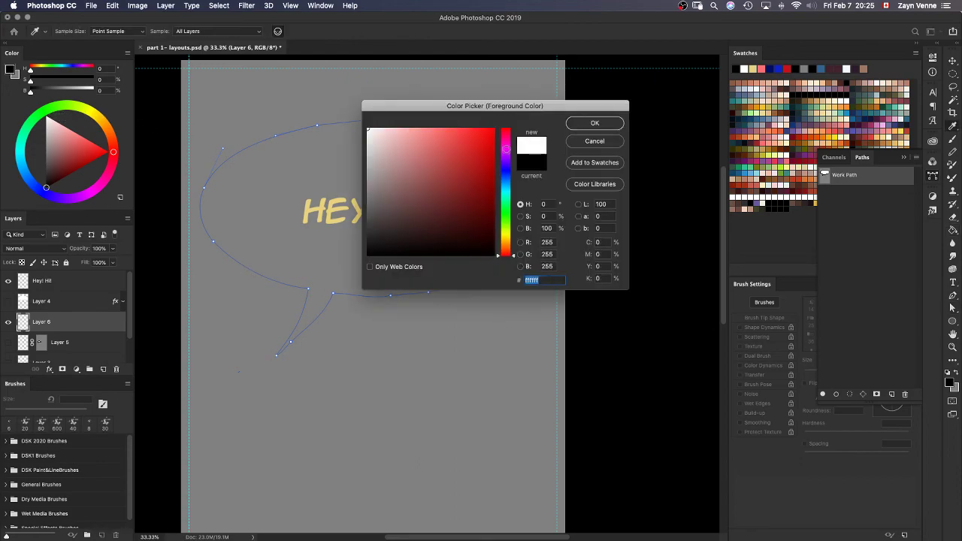
pyautogui.click(594, 124)
# Browse the fill blend mode, layer and path context menus, closing each unchanged
pyautogui.press('g')
pyautogui.rightClick(305, 287)
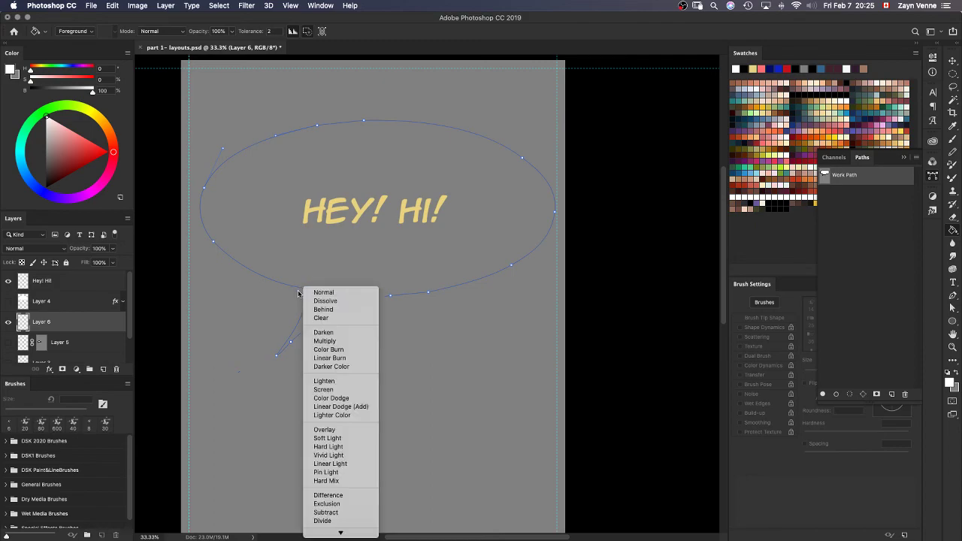
pyautogui.click(298, 284)
pyautogui.press('m')
pyautogui.rightClick(299, 286)
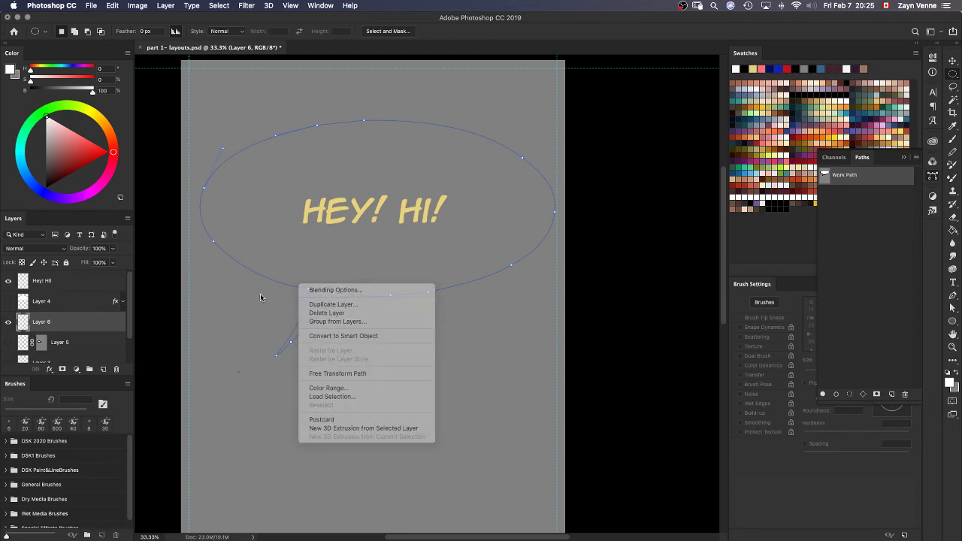
pyautogui.press('Escape')
pyautogui.press('a')
pyautogui.rightClick(288, 283)
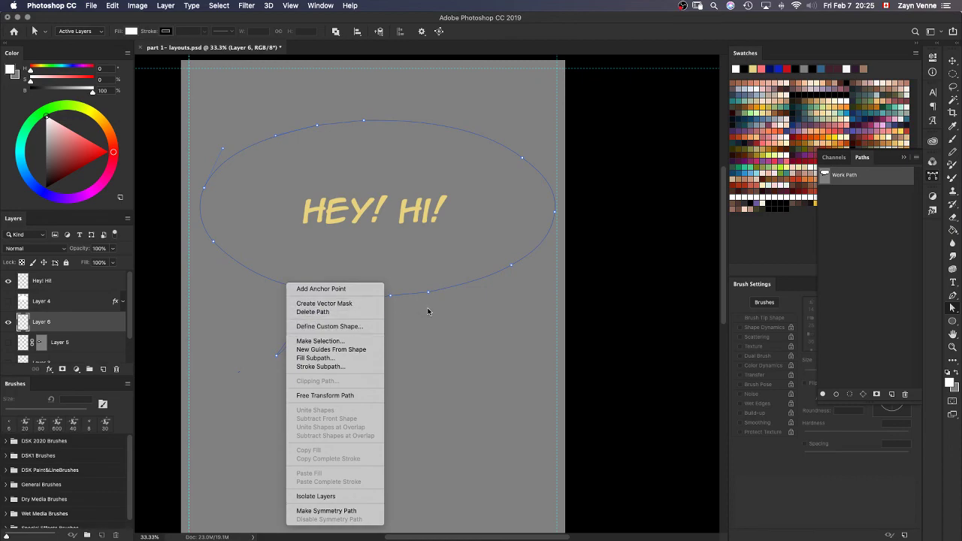
pyautogui.press('Escape')
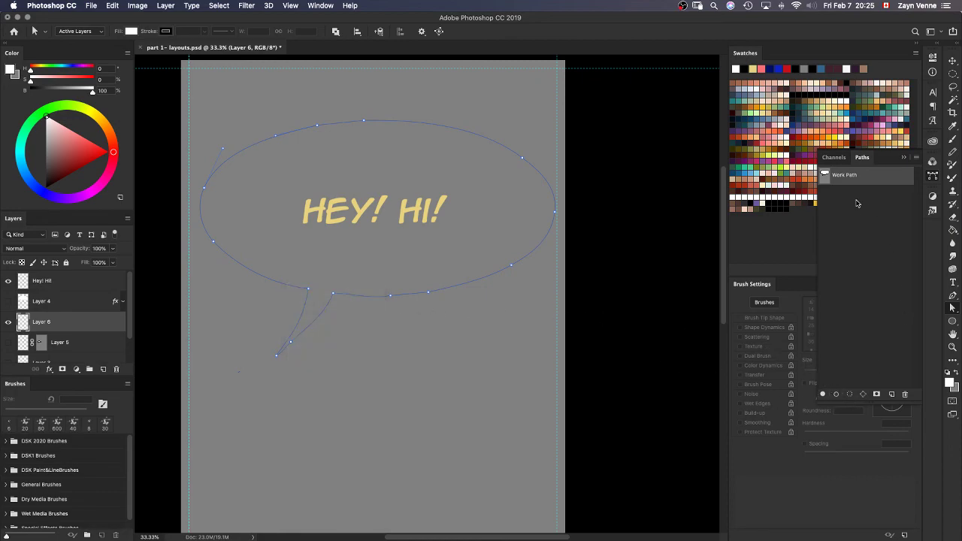
# Fill the enlarged bubble path with white on Layer 6, then deselect the path
pyautogui.click(823, 394)
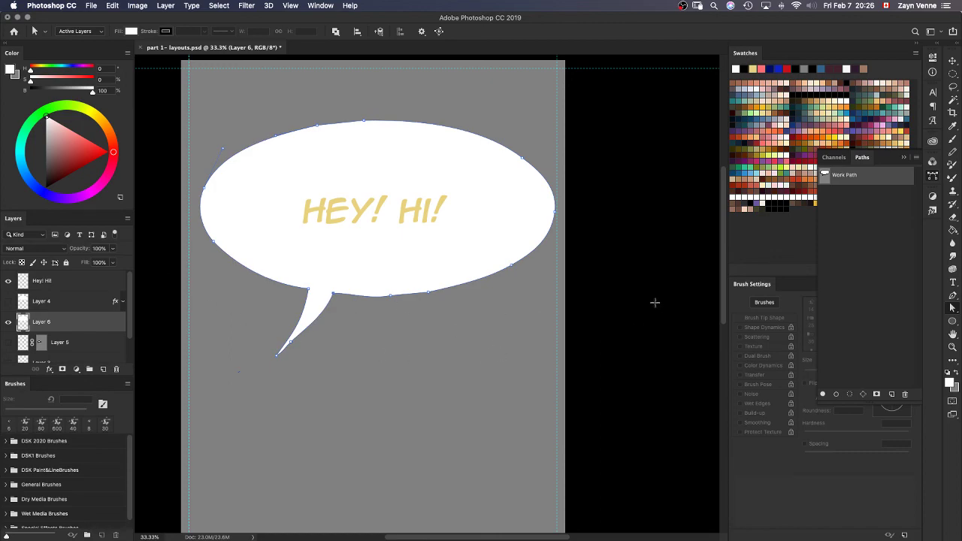
pyautogui.press('m')
pyautogui.click(845, 249)
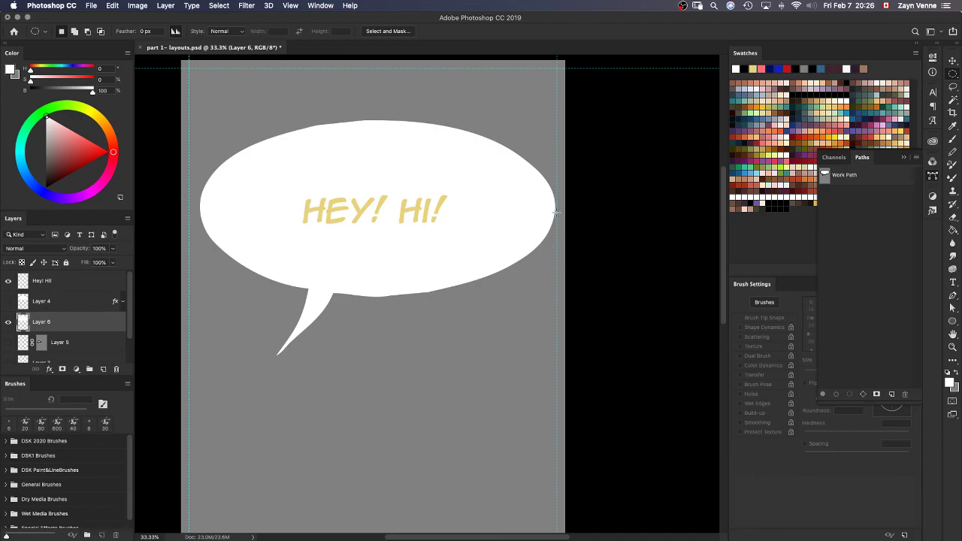
# Compare with Layer 4 briefly, then hide Layer 6's white bubble and the HEY! HI! text
pyautogui.click(8, 301)
pyautogui.click(8, 301)
pyautogui.click(404, 390)
pyautogui.click(8, 322)
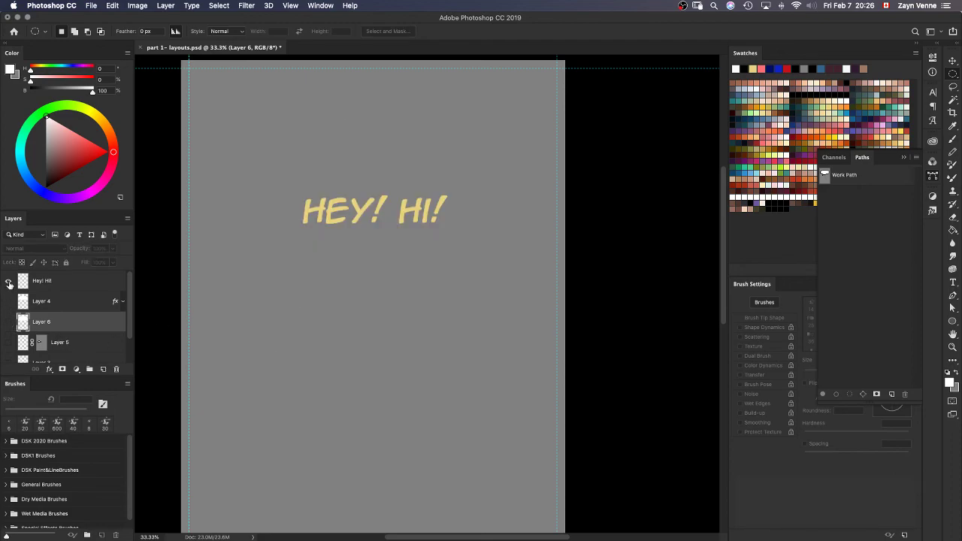
pyautogui.click(8, 281)
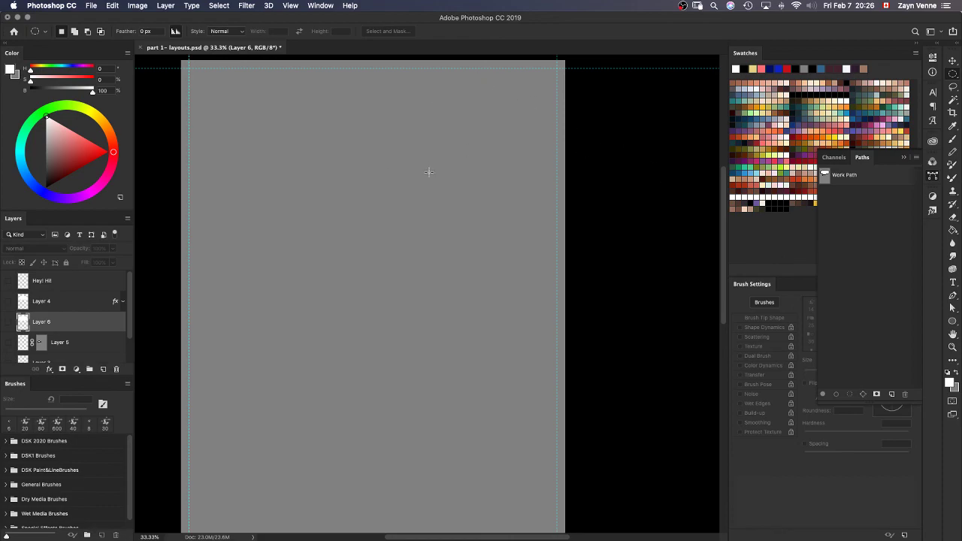
# Reposition the page view and switch to the Brush tool
pyautogui.press('h')
pyautogui.moveTo(414, 206); pyautogui.dragTo(436, 148)
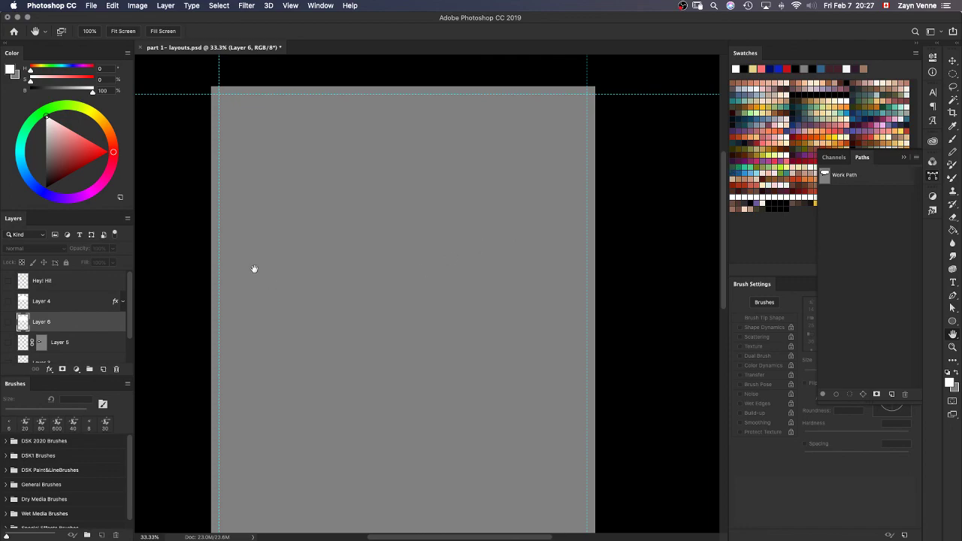
pyautogui.moveTo(338, 236); pyautogui.dragTo(320, 225)
pyautogui.press('b')
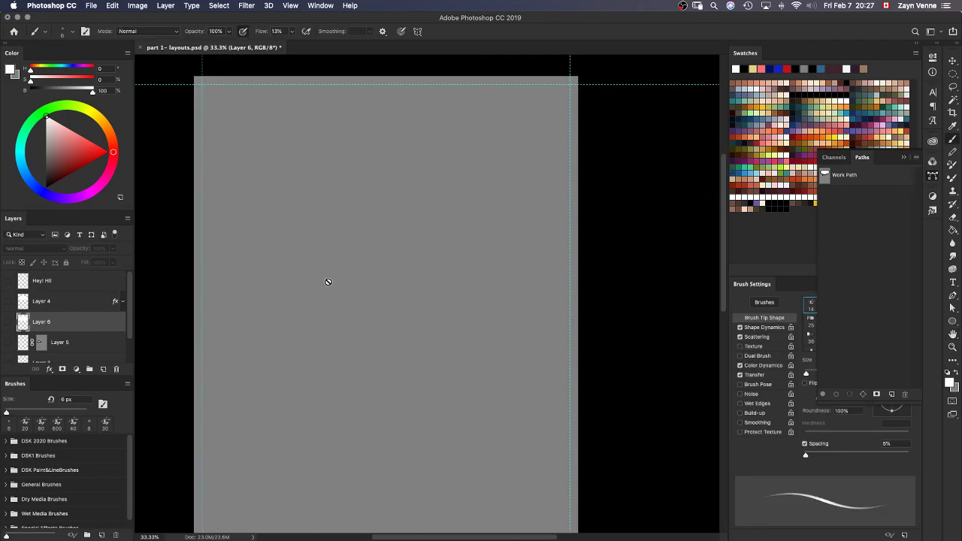
# Briefly show Layers 5, 6, 4 and the text, hide them again, and collapse the Paths panel
pyautogui.click(8, 342)
pyautogui.click(8, 322)
pyautogui.click(8, 301)
pyautogui.click(8, 280)
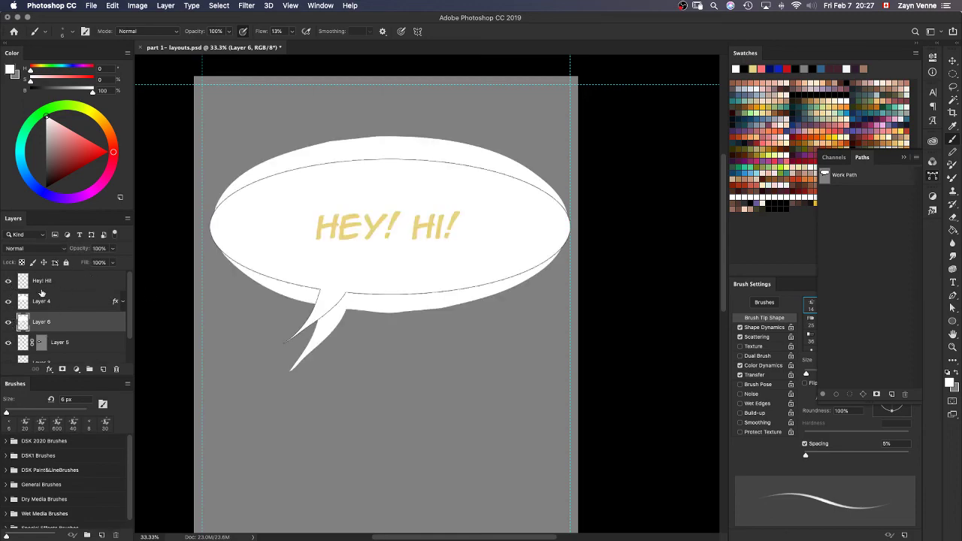
pyautogui.click(8, 280)
pyautogui.click(8, 301)
pyautogui.click(9, 322)
pyautogui.click(8, 343)
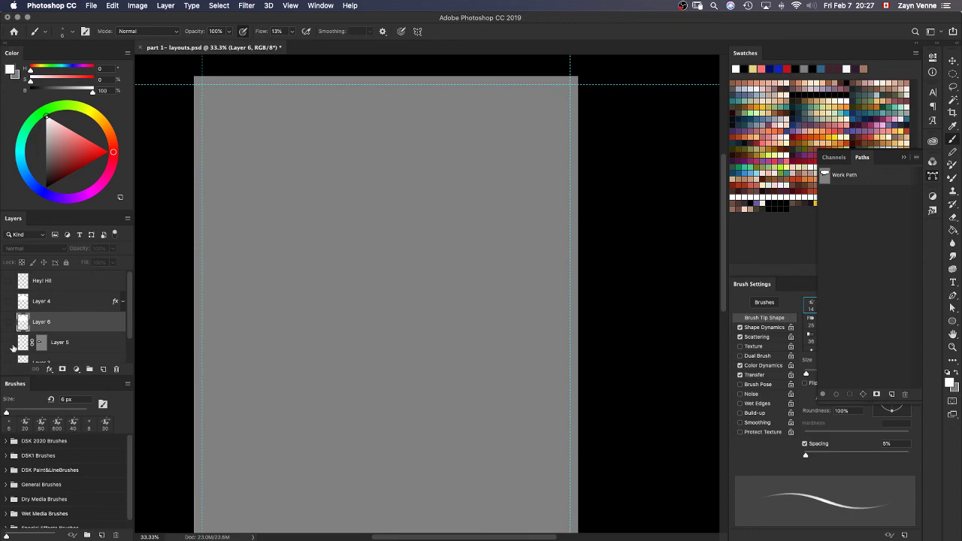
pyautogui.click(933, 175)
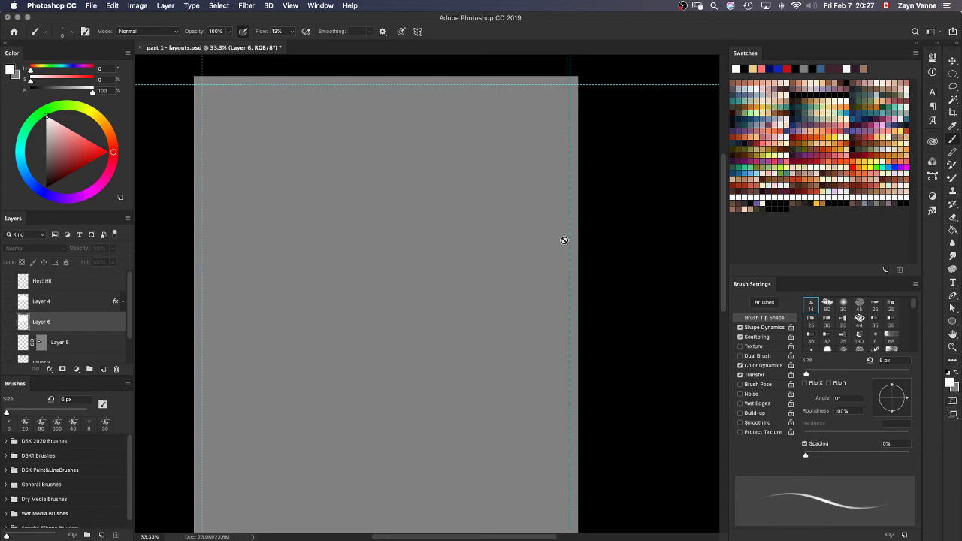
# Pick the 60 px chalk brush, then quit the Trello app from the Dock
pyautogui.click(826, 307)
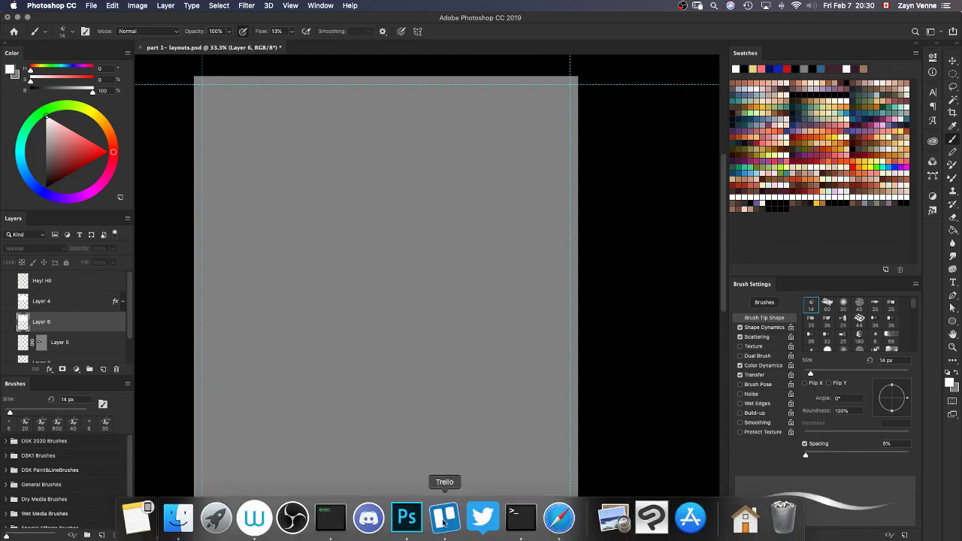
pyautogui.rightClick(445, 517)
pyautogui.click(451, 479)
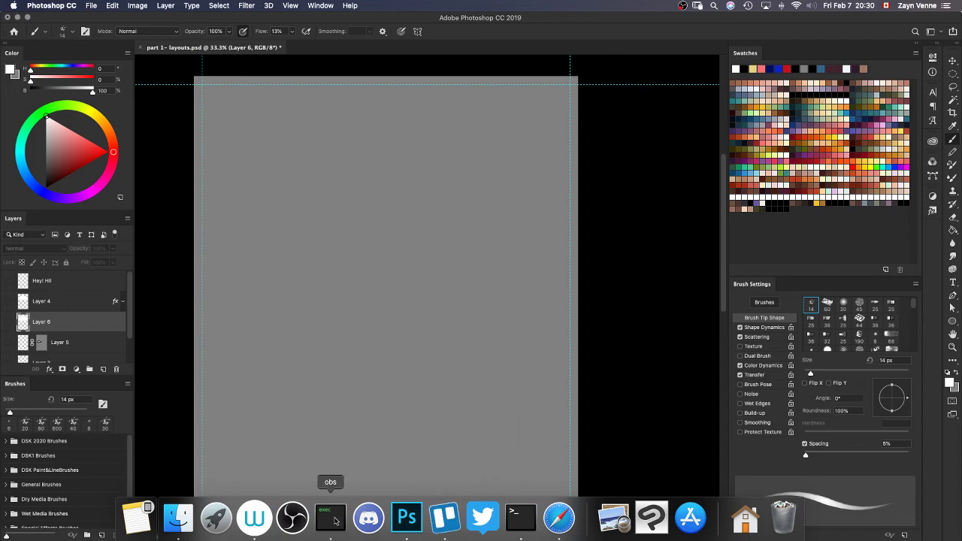